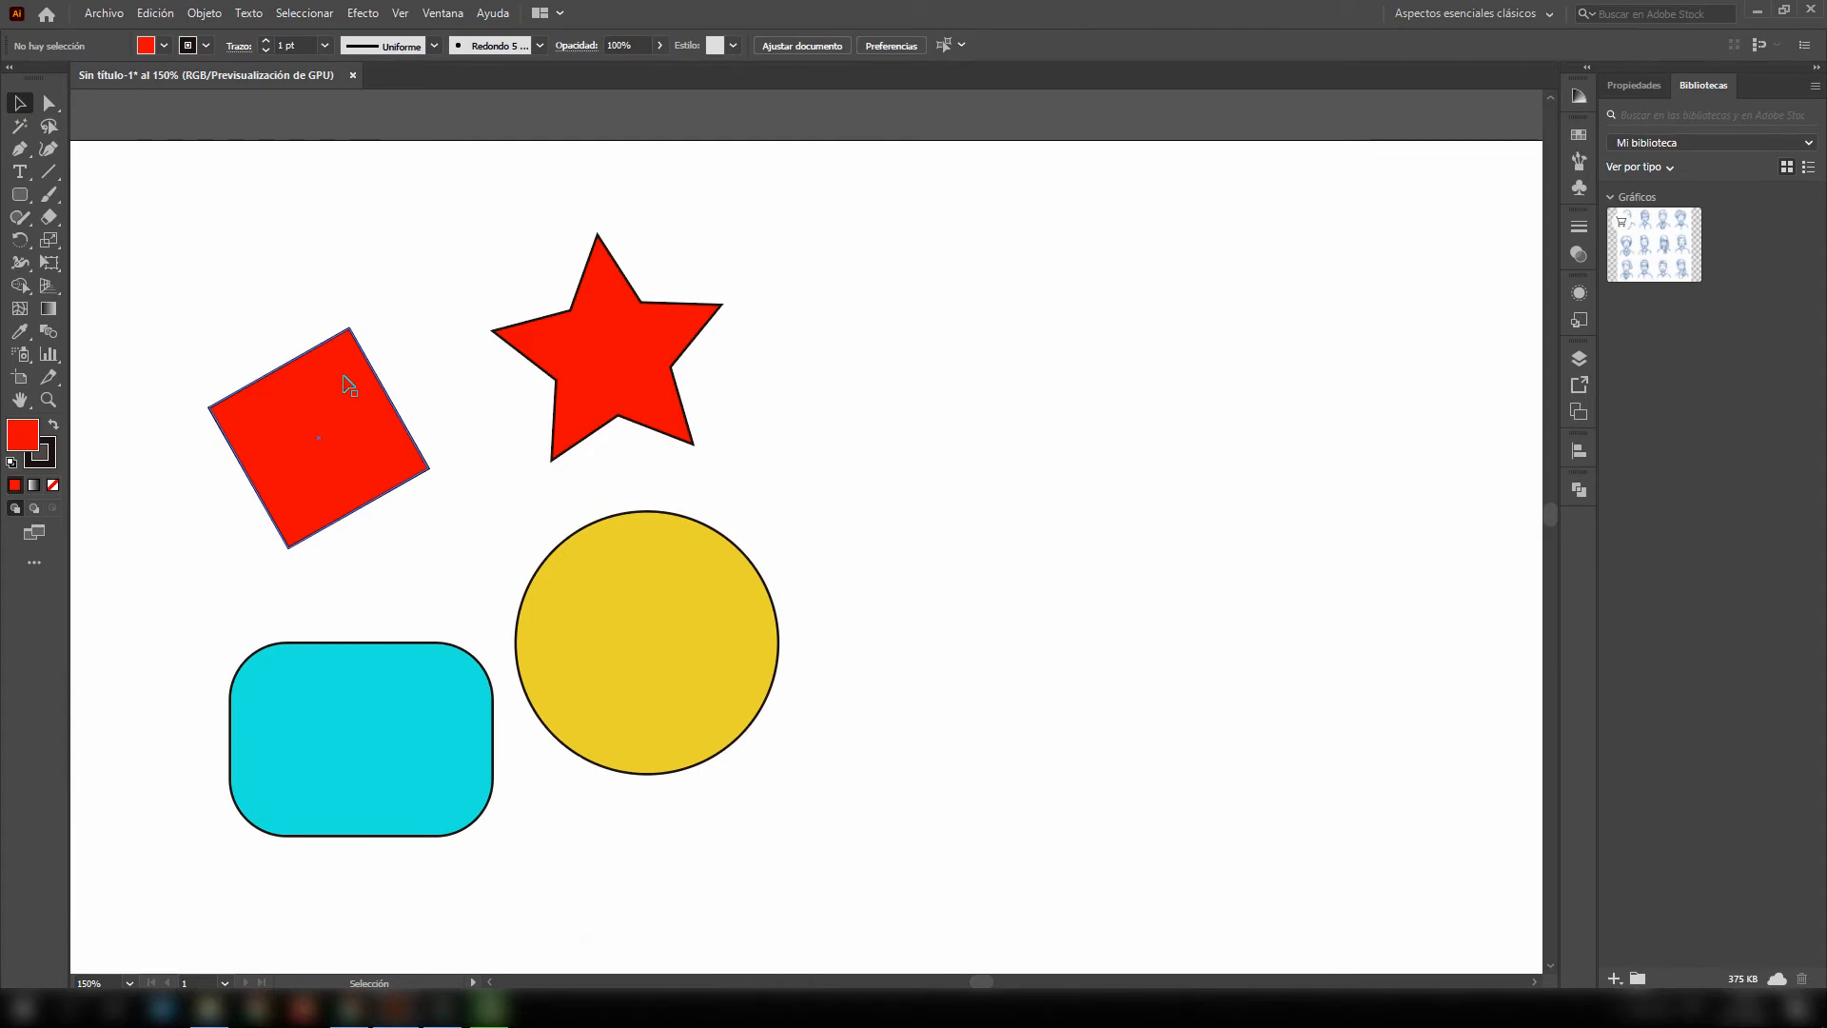
- Reposition the red square, the star, the yellow circle and the blue rounded rectangle into a looser two-by-two arrangement
click(349, 385)
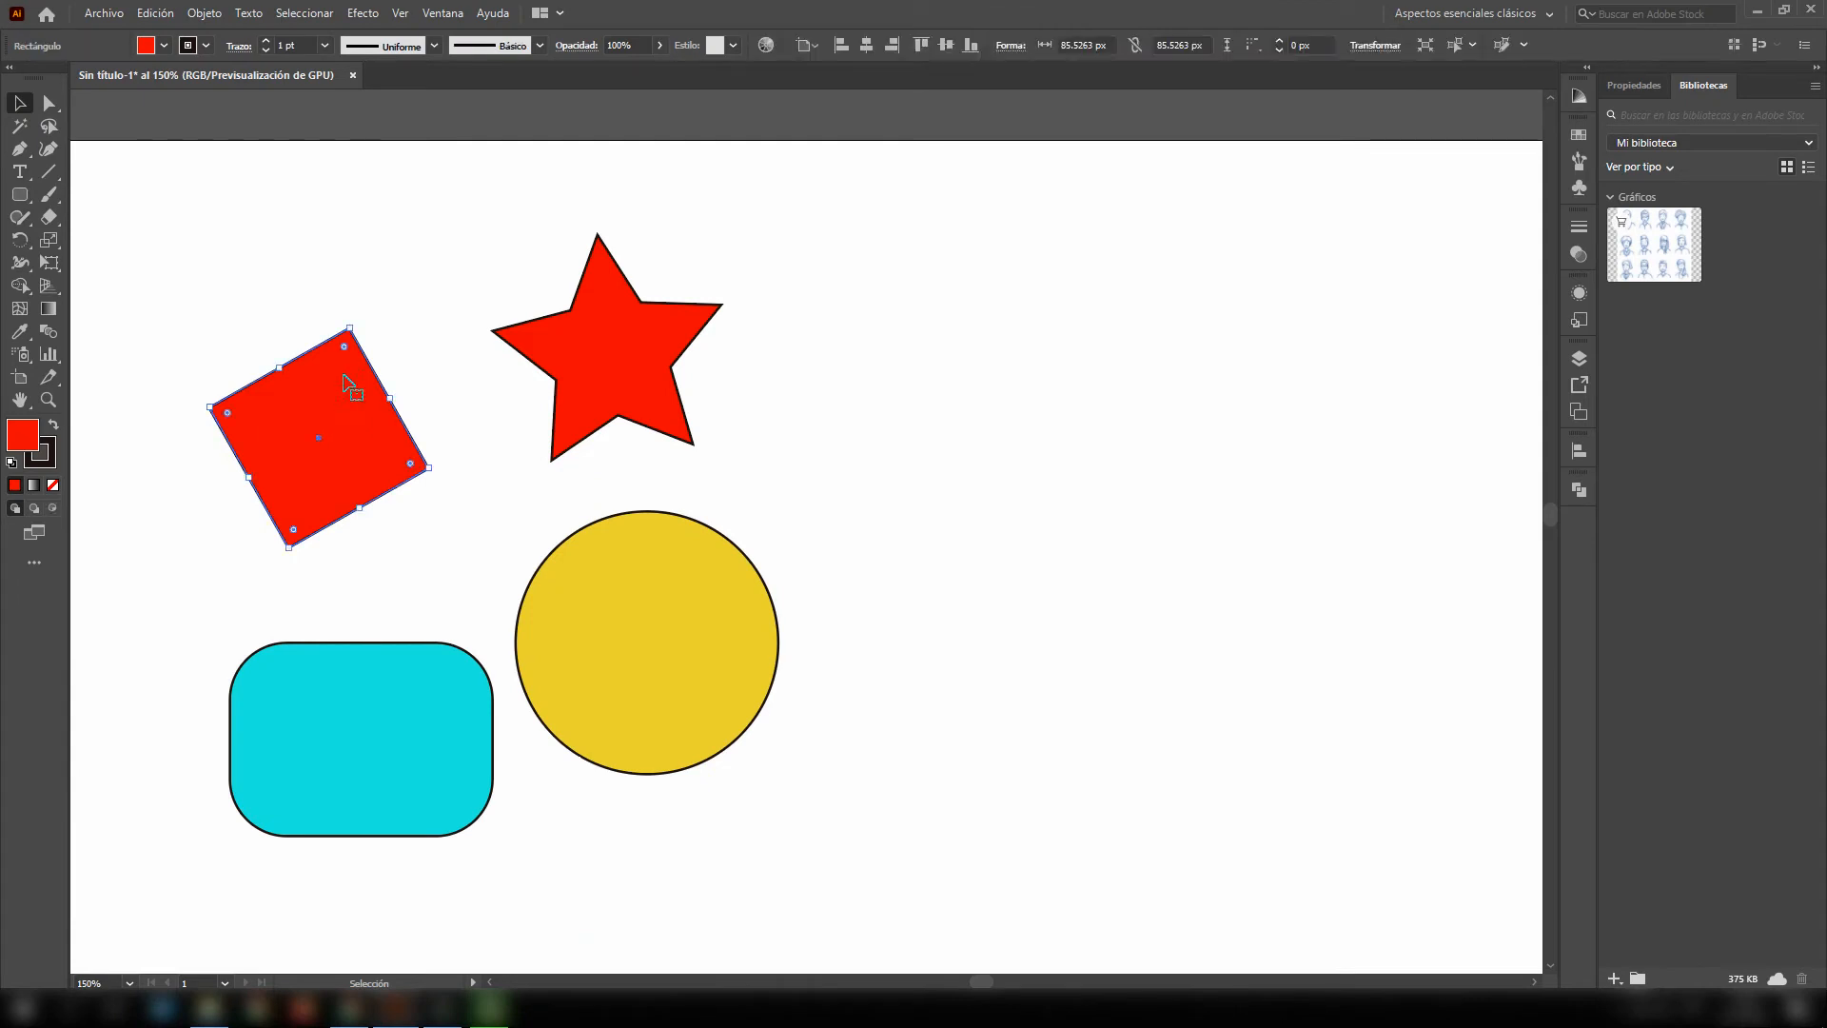
drag(345, 402, 340, 325)
mouse_move(592, 336)
mouse_down()
mouse_move(580, 295)
mouse_move(582, 331)
mouse_up()
drag(696, 594, 521, 637)
drag(636, 604, 692, 604)
drag(435, 689, 441, 620)
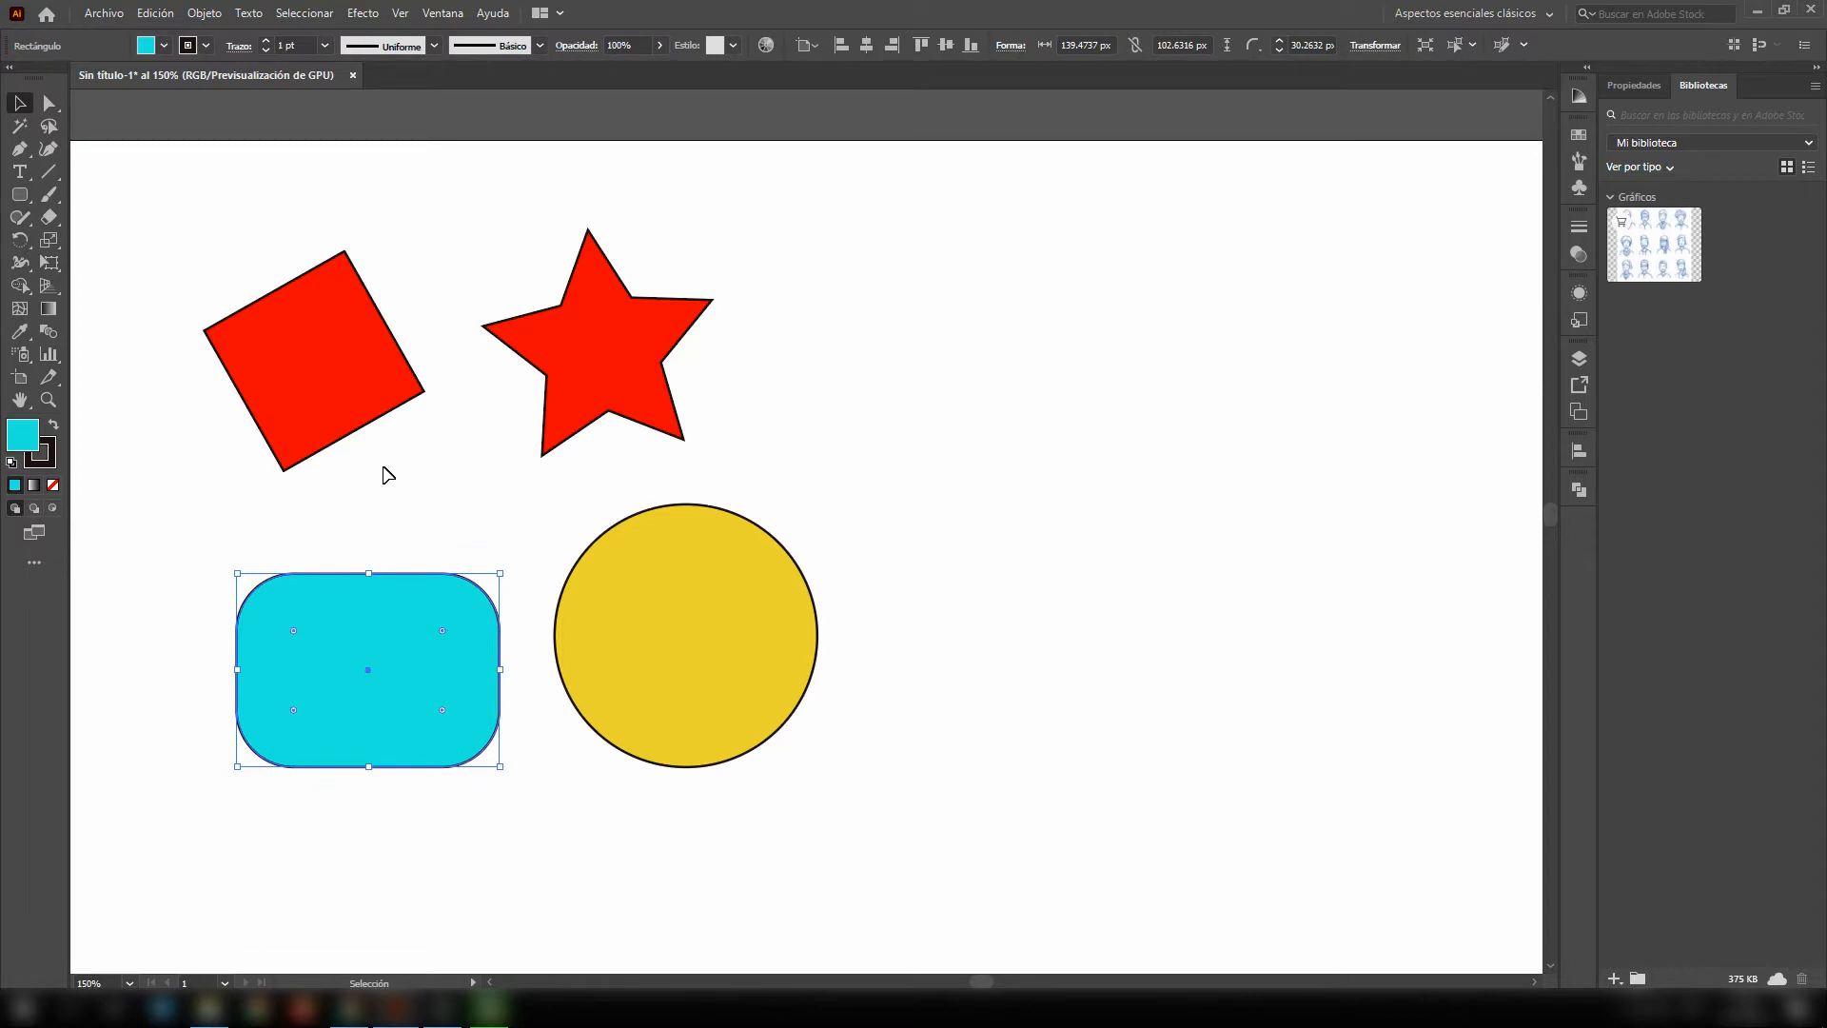
- Enlarge the red star to about 133 px wide and rotate it slightly clockwise
click(633, 379)
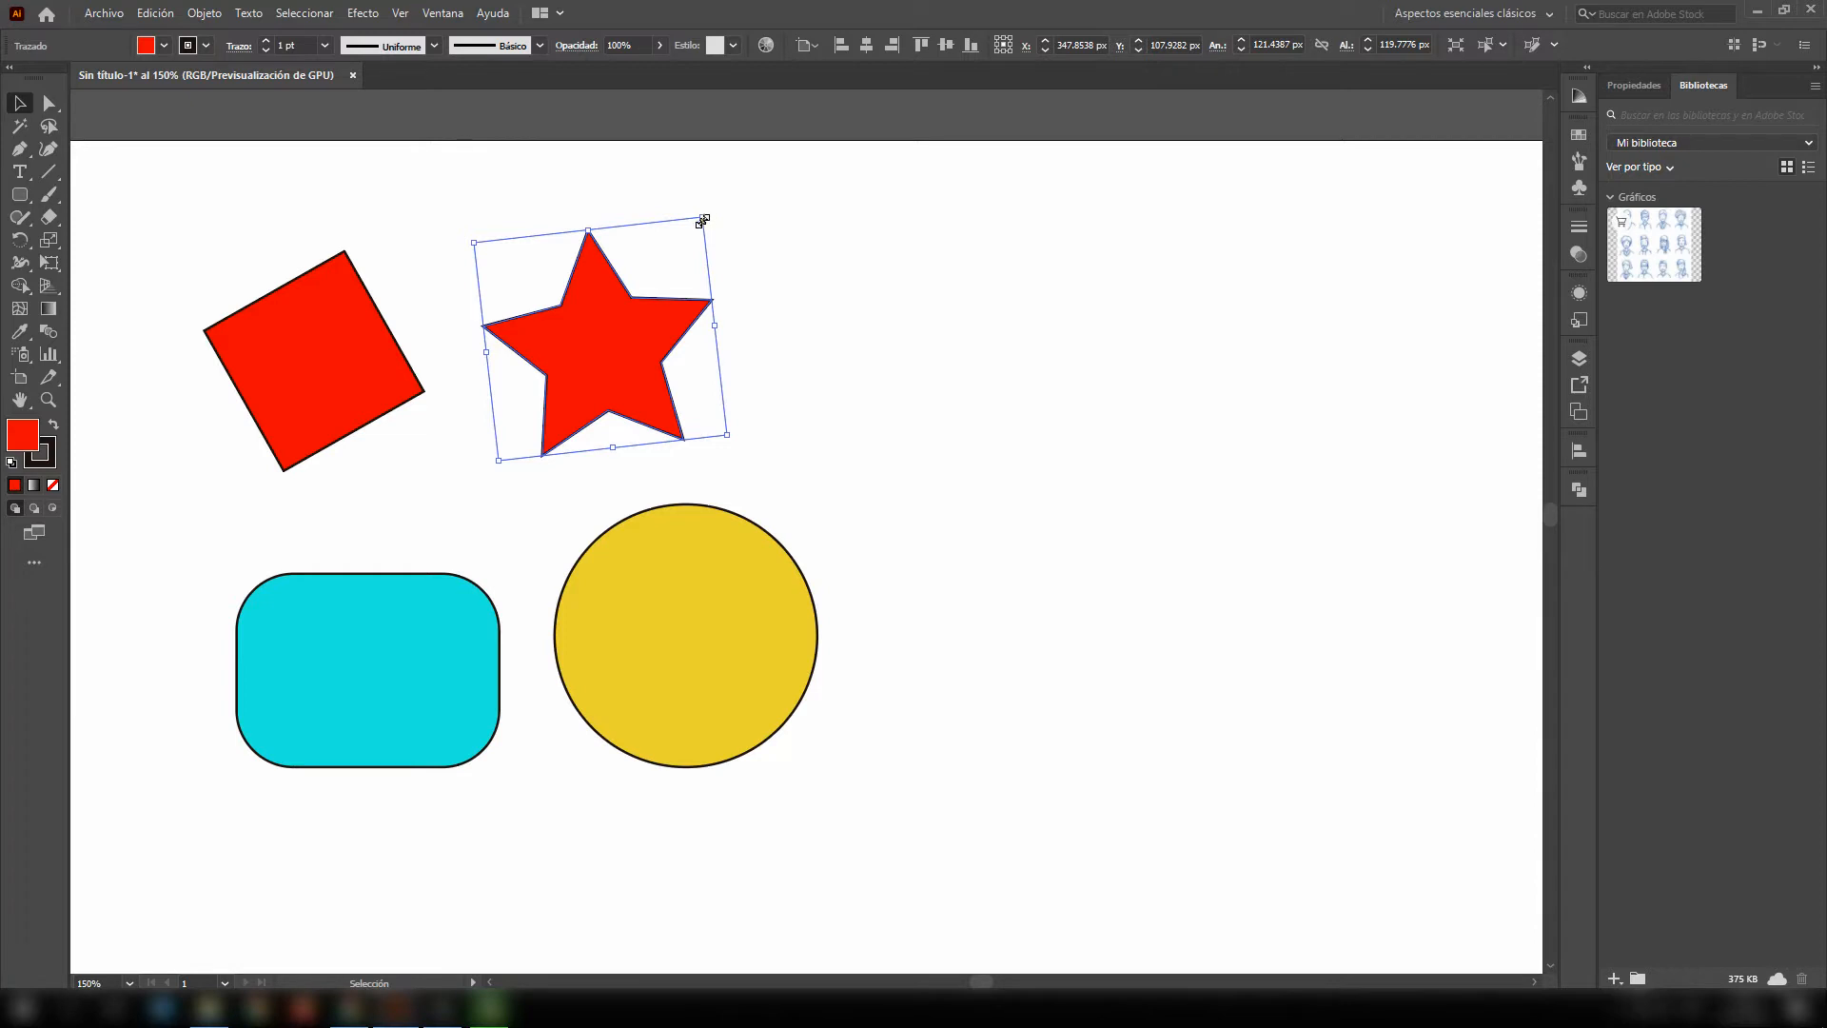
mouse_move(704, 219)
mouse_down()
mouse_move(775, 162)
mouse_move(660, 269)
mouse_move(808, 175)
mouse_move(699, 248)
mouse_move(791, 175)
mouse_move(728, 229)
mouse_up()
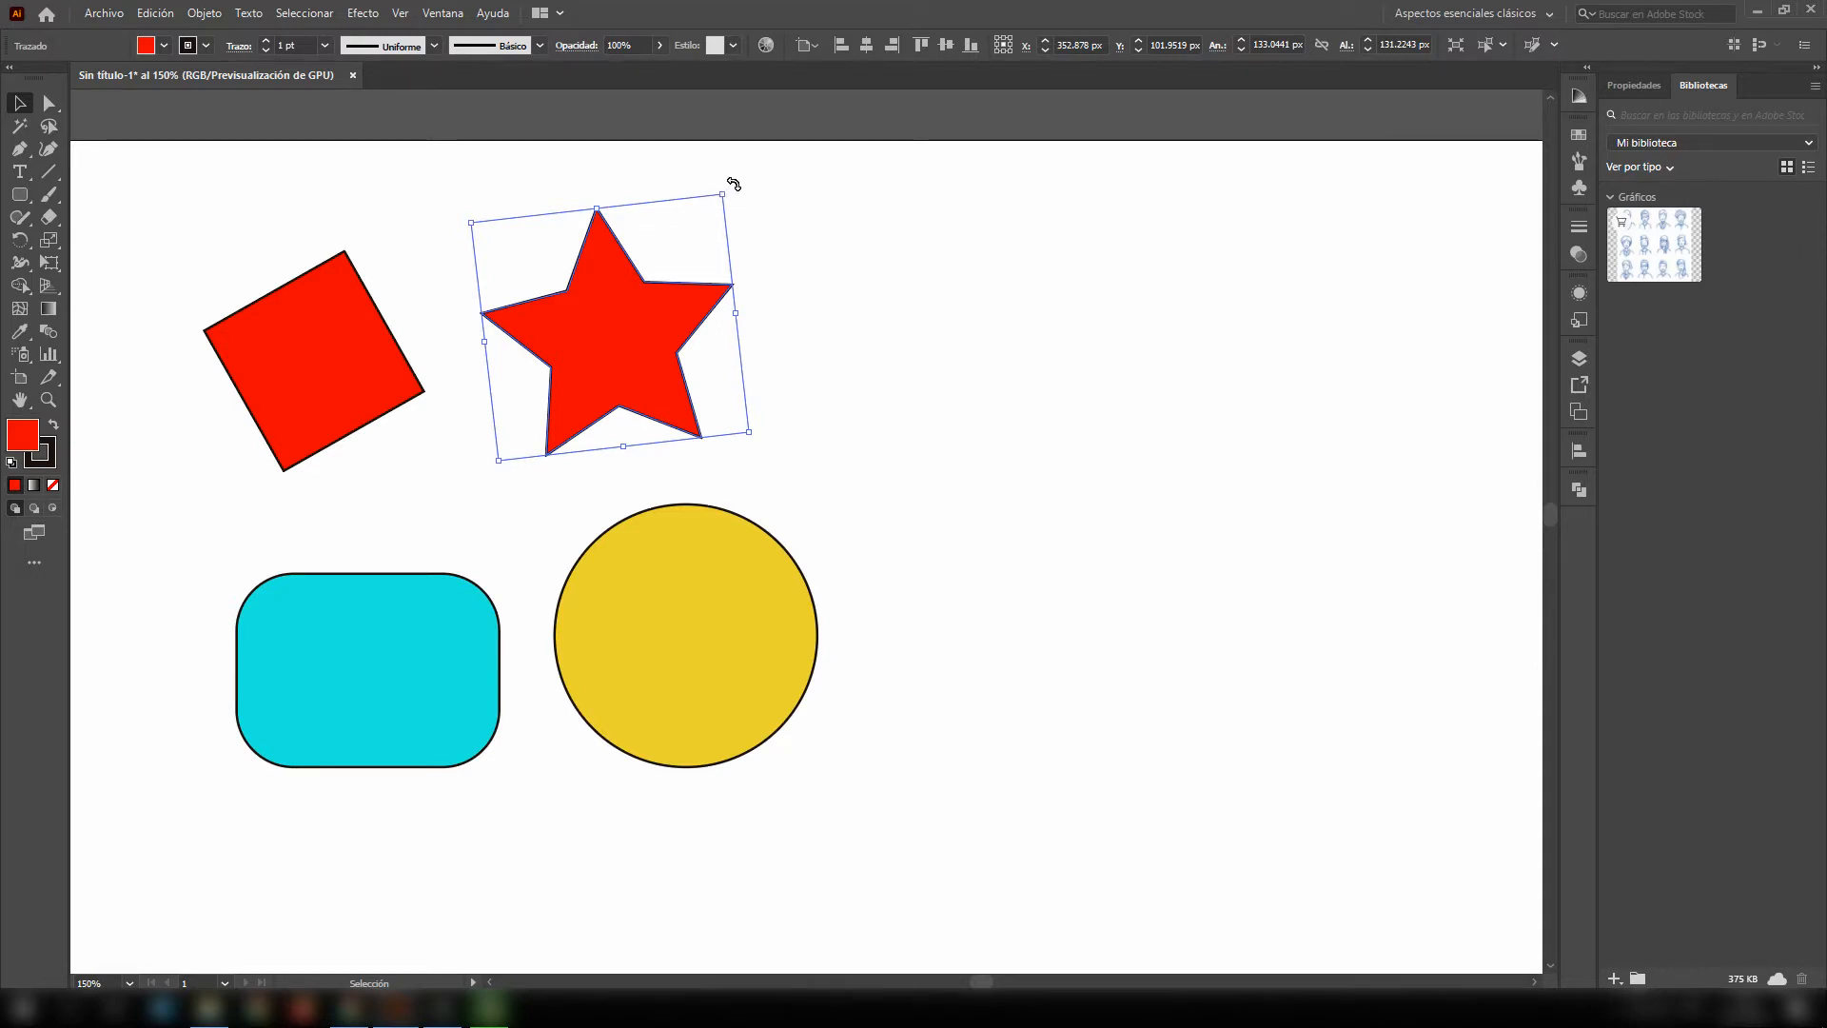
mouse_move(733, 184)
mouse_down()
mouse_move(746, 277)
mouse_move(778, 264)
mouse_move(742, 191)
mouse_move(676, 171)
mouse_move(746, 216)
mouse_up()
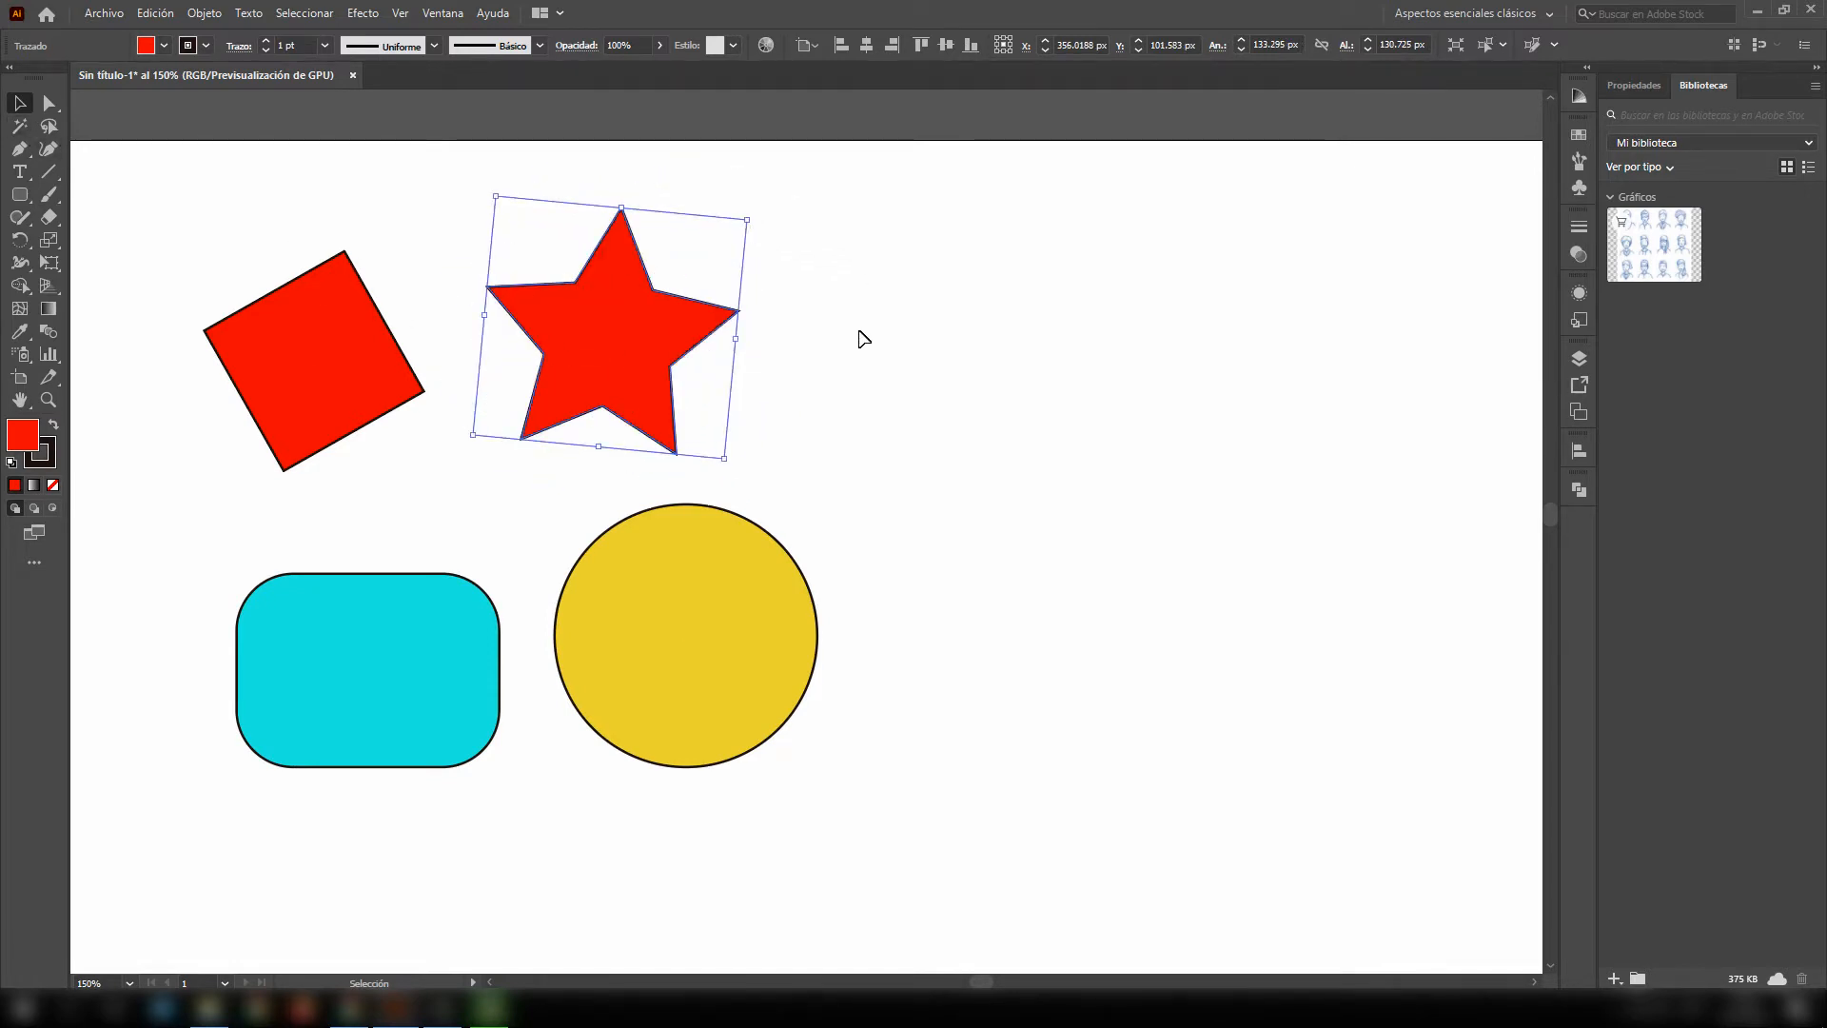
click(809, 306)
click(609, 356)
click(414, 220)
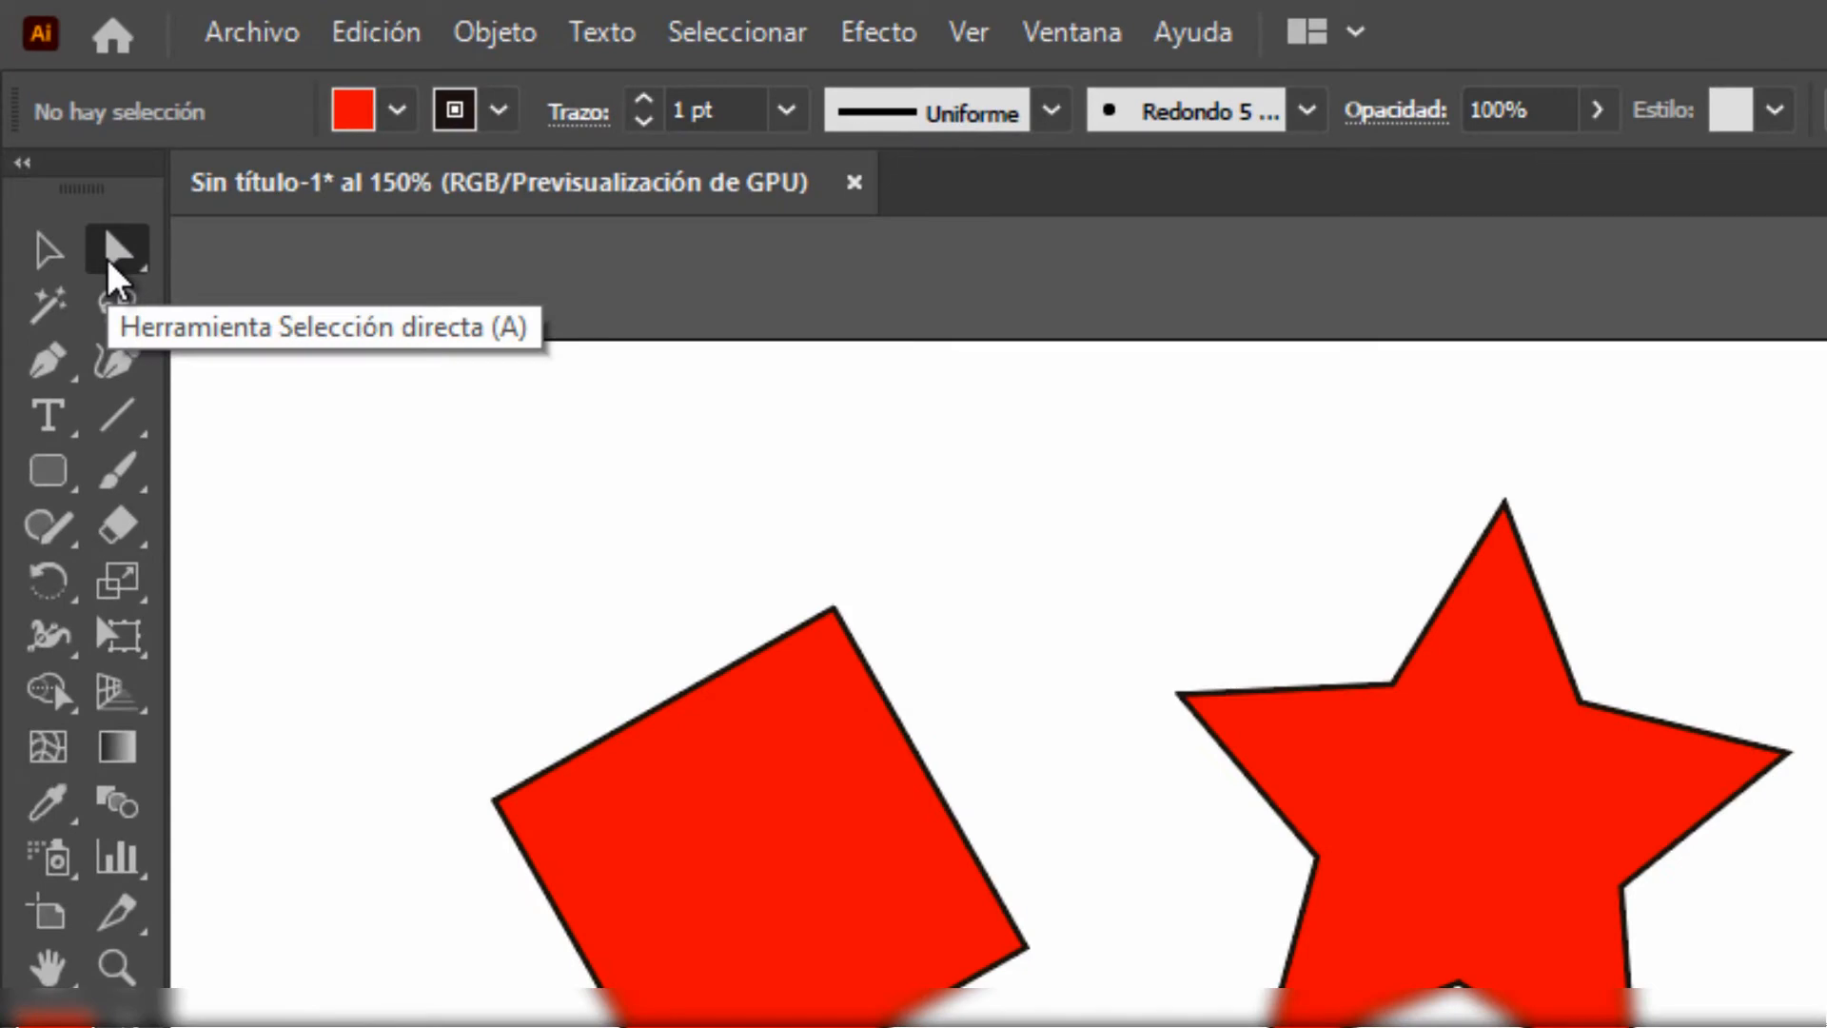
- With the Direct Selection tool, stretch the star's right tip outward to about X 454.6 px, Y 82.6 px
click(108, 265)
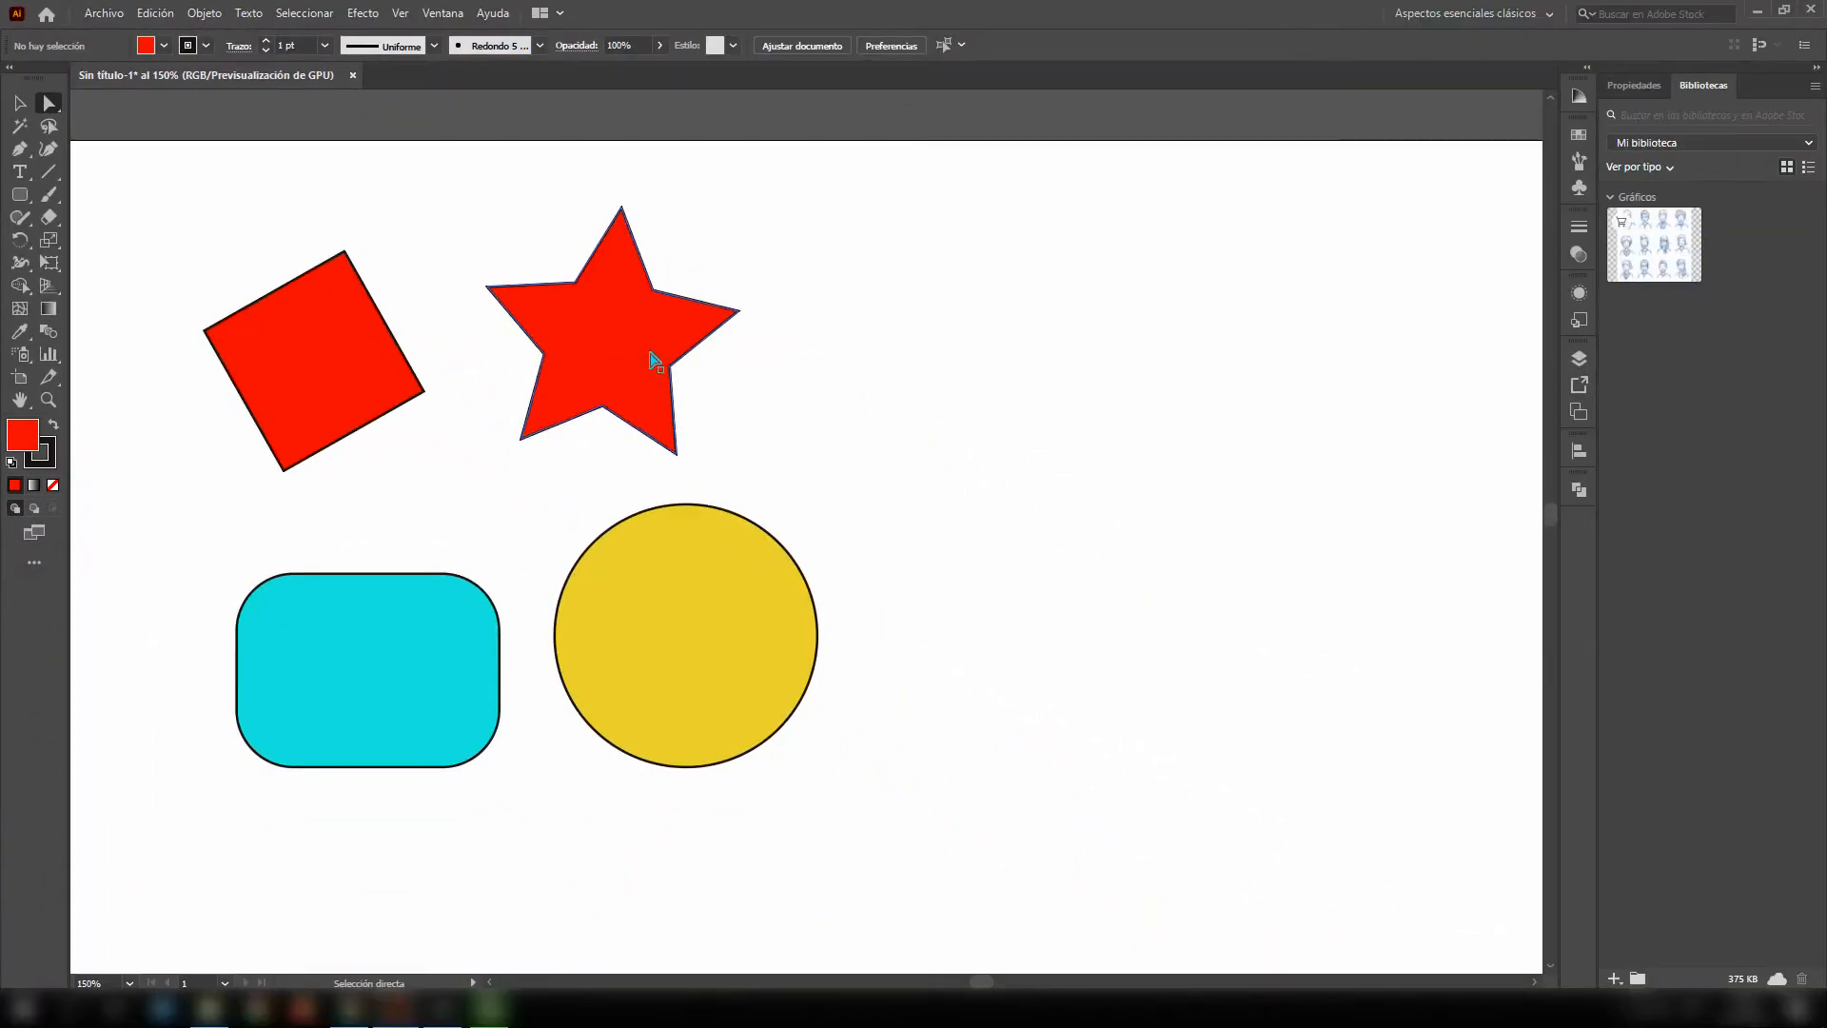
click(663, 367)
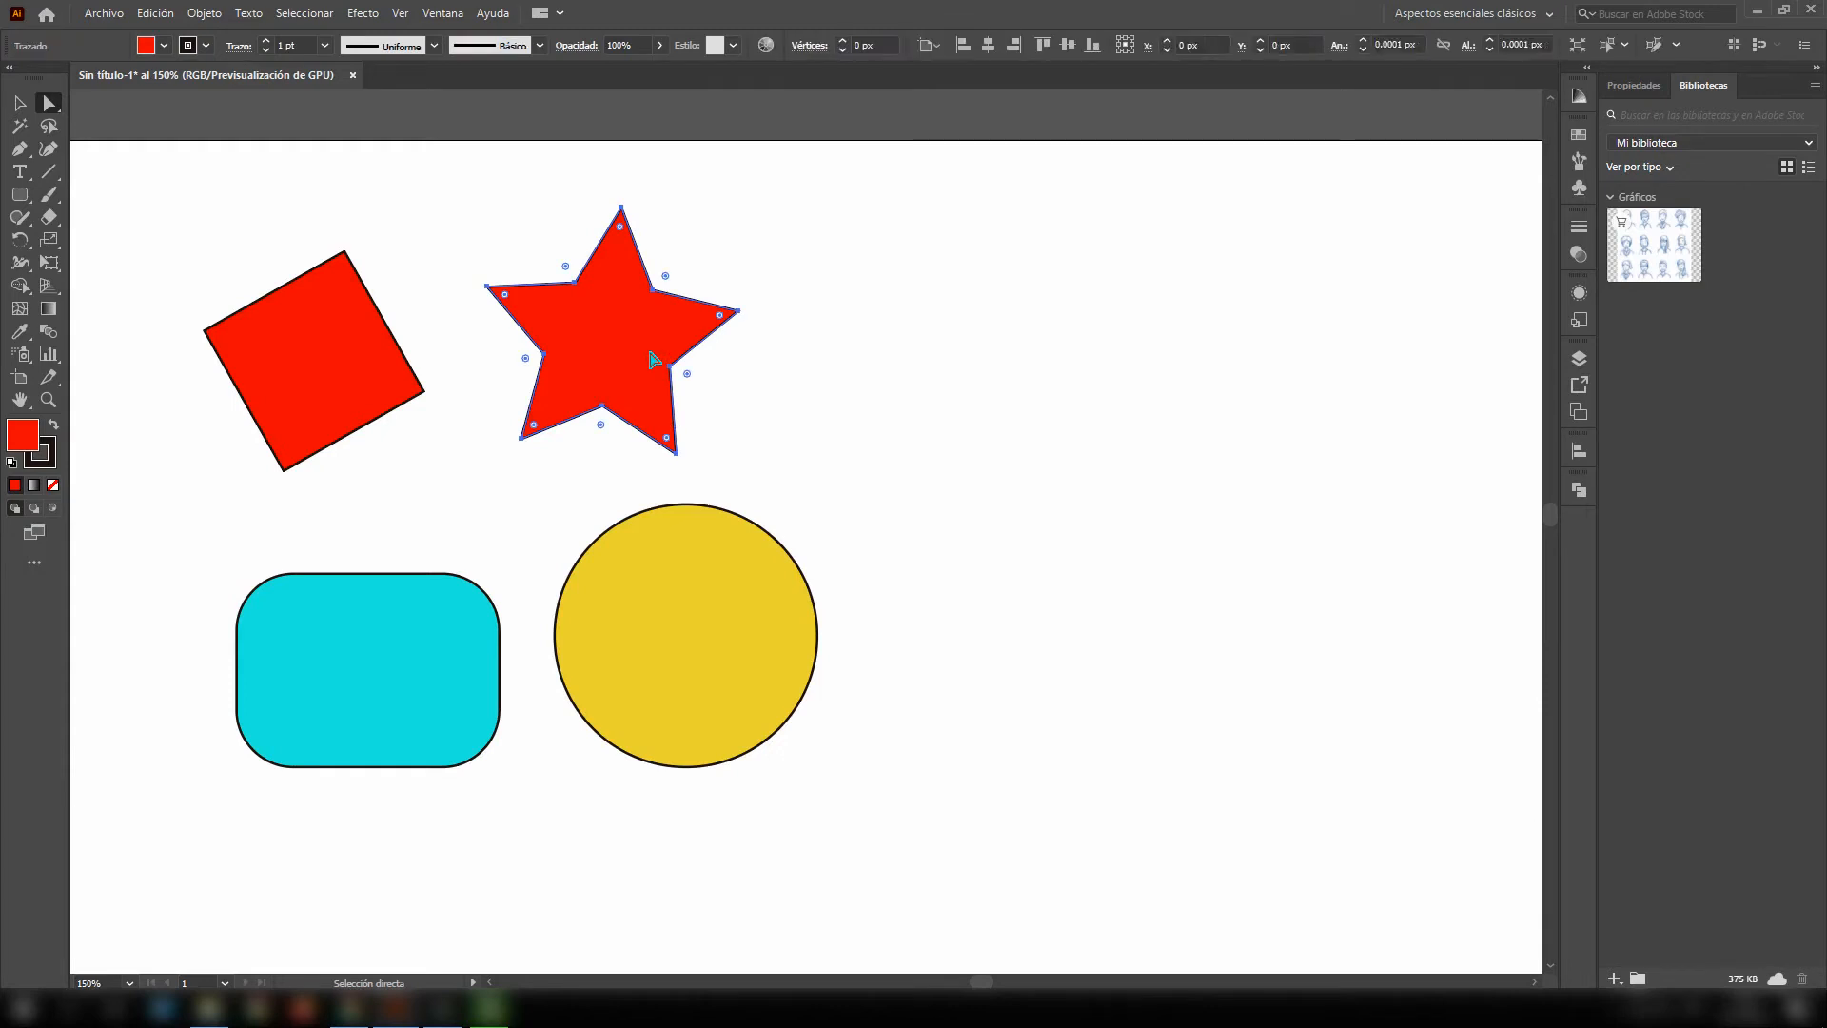
click(739, 311)
drag(738, 311, 799, 295)
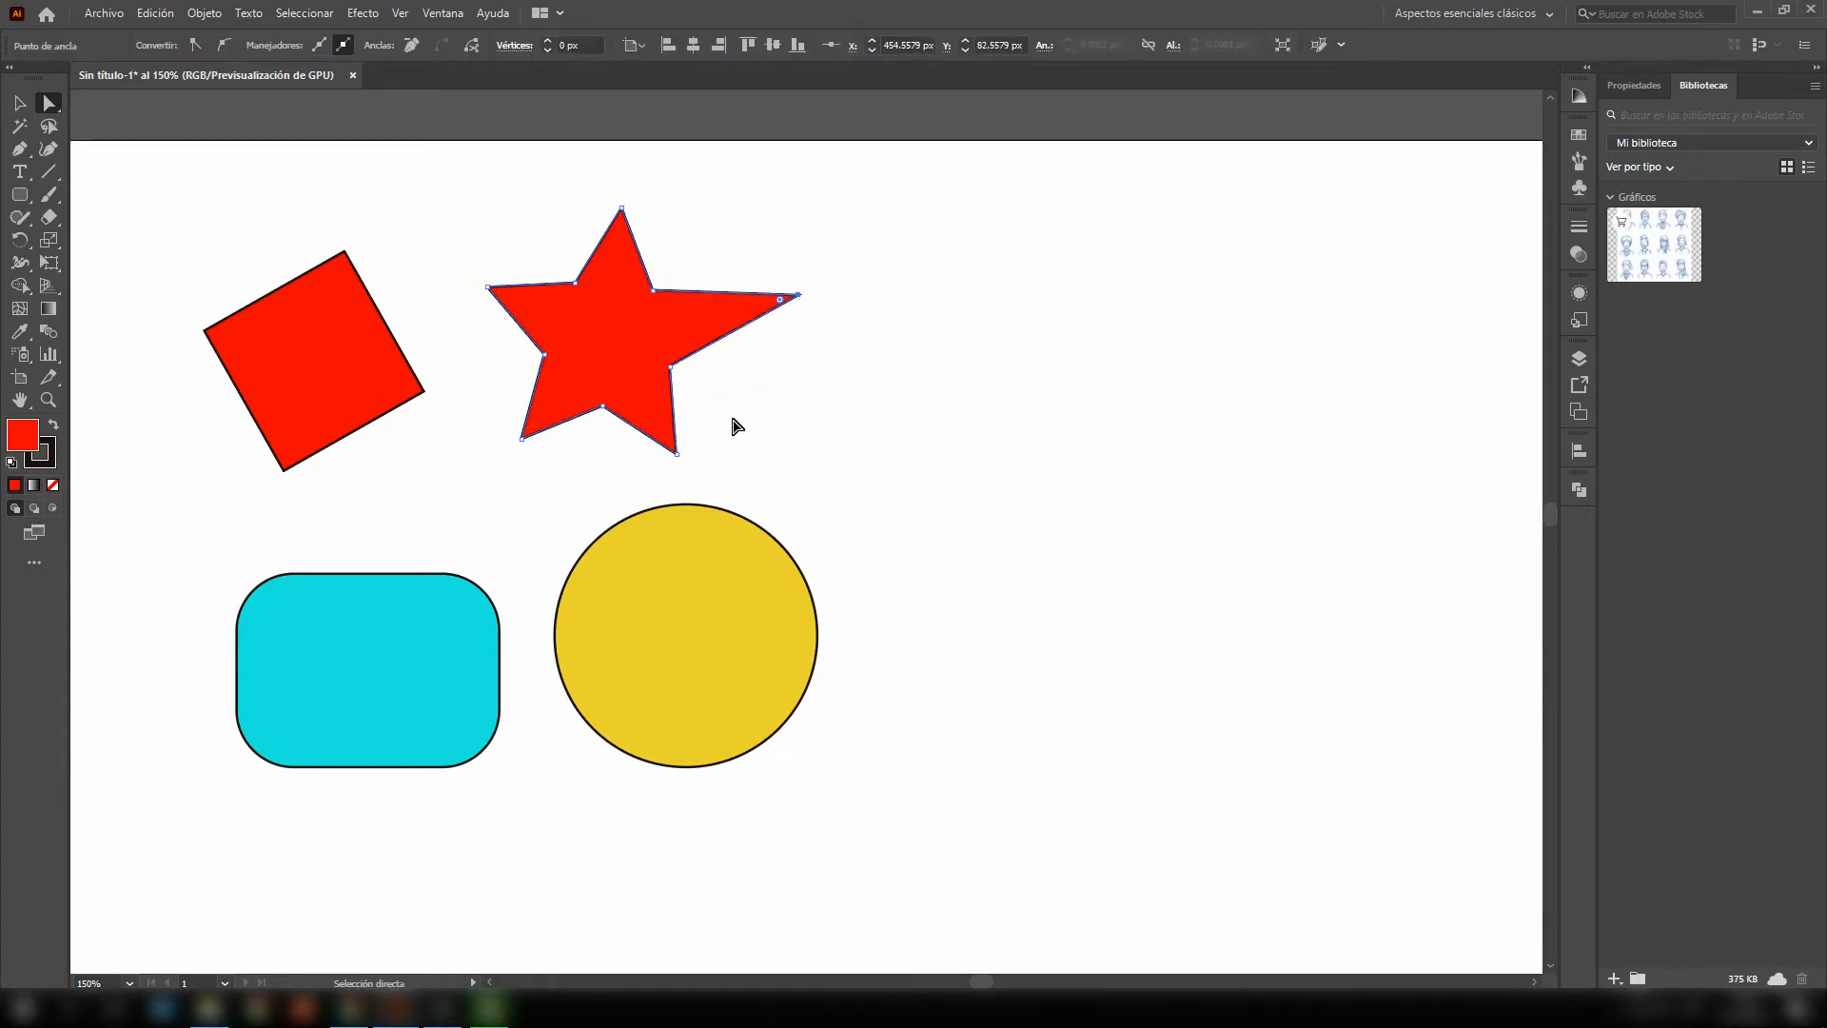
- Try rounding all the star's corners to about 6.4 px, and return them to sharp points
click(635, 409)
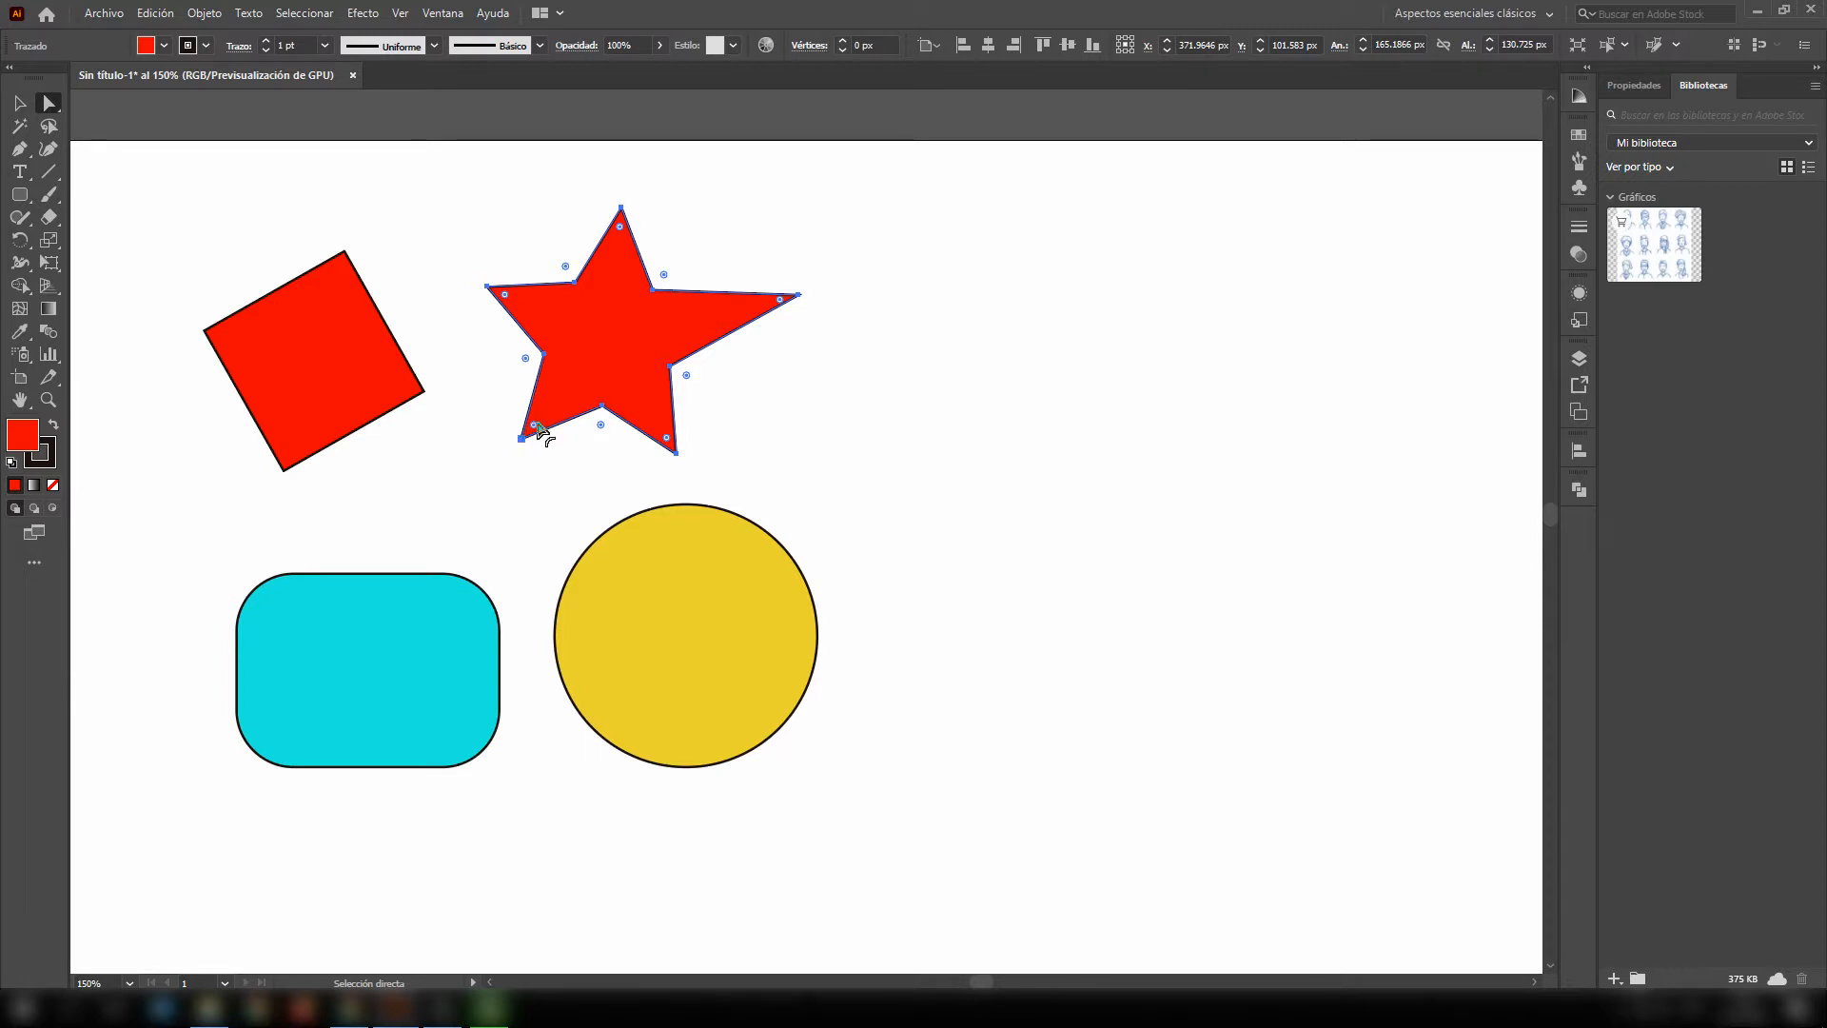
scroll(535, 434, up, 4)
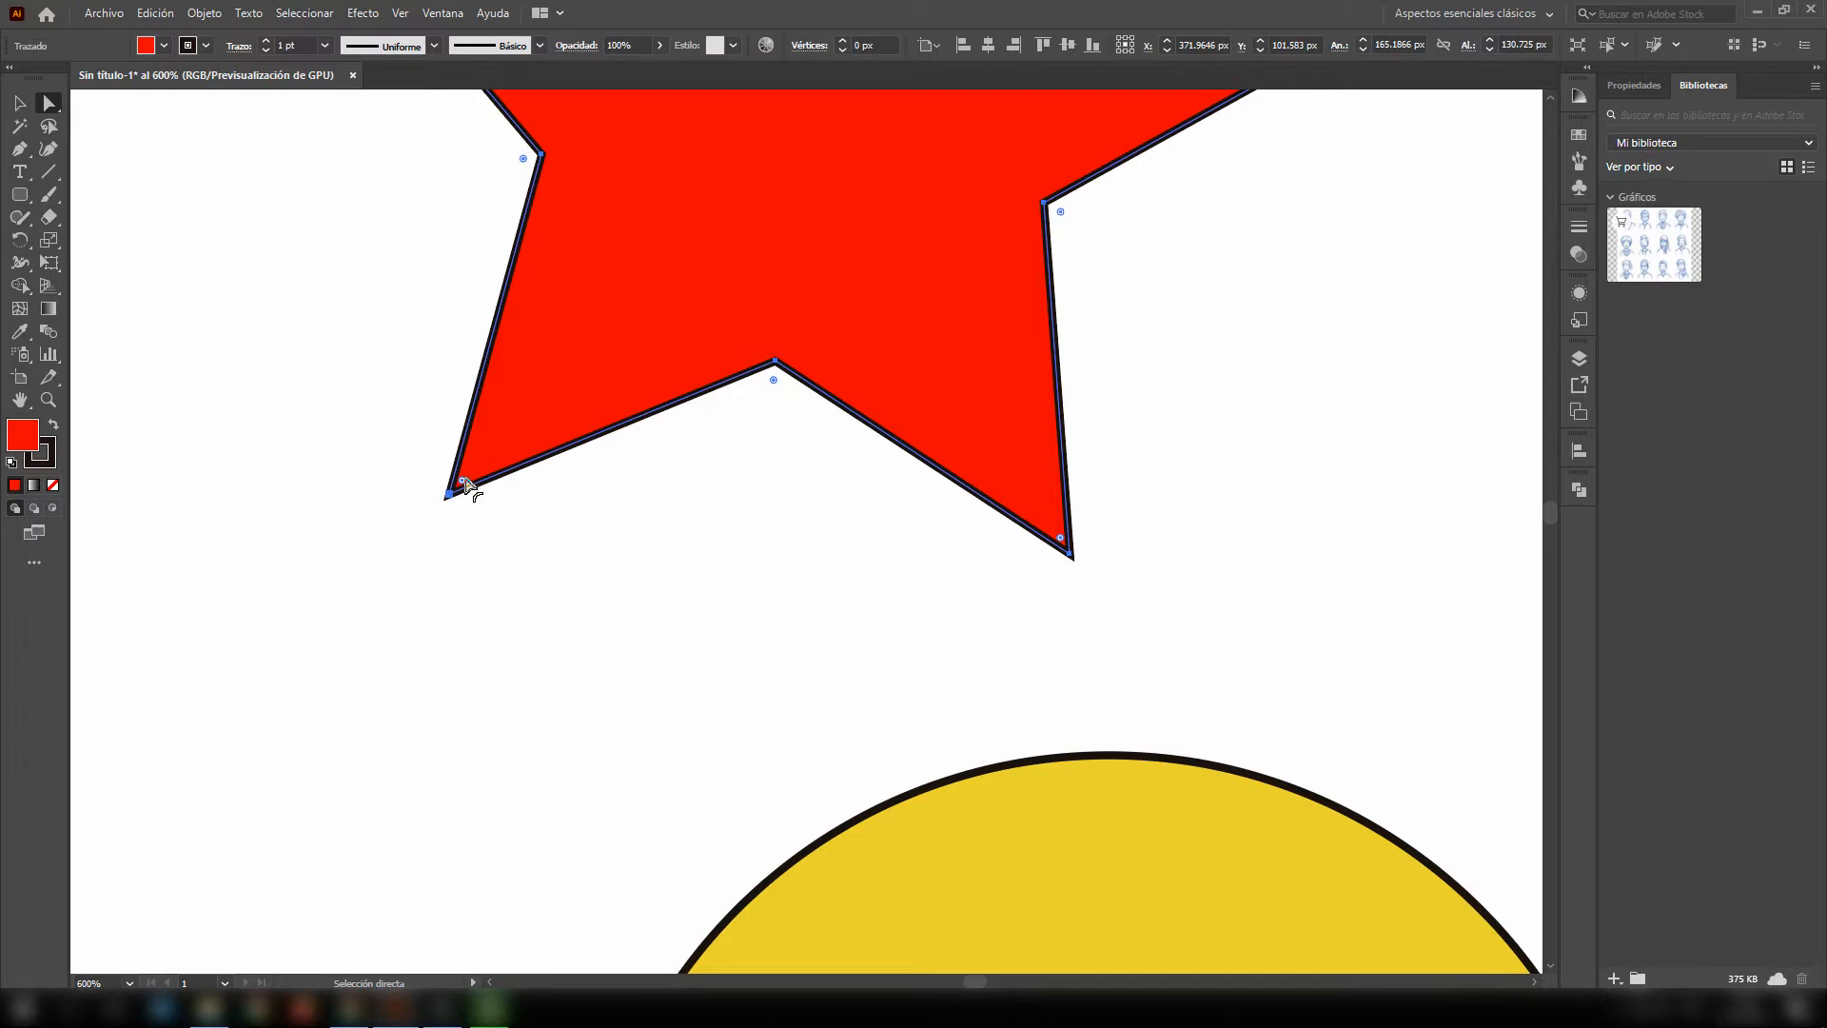
mouse_move(465, 485)
mouse_down()
mouse_move(526, 412)
mouse_move(482, 405)
mouse_move(471, 455)
mouse_up()
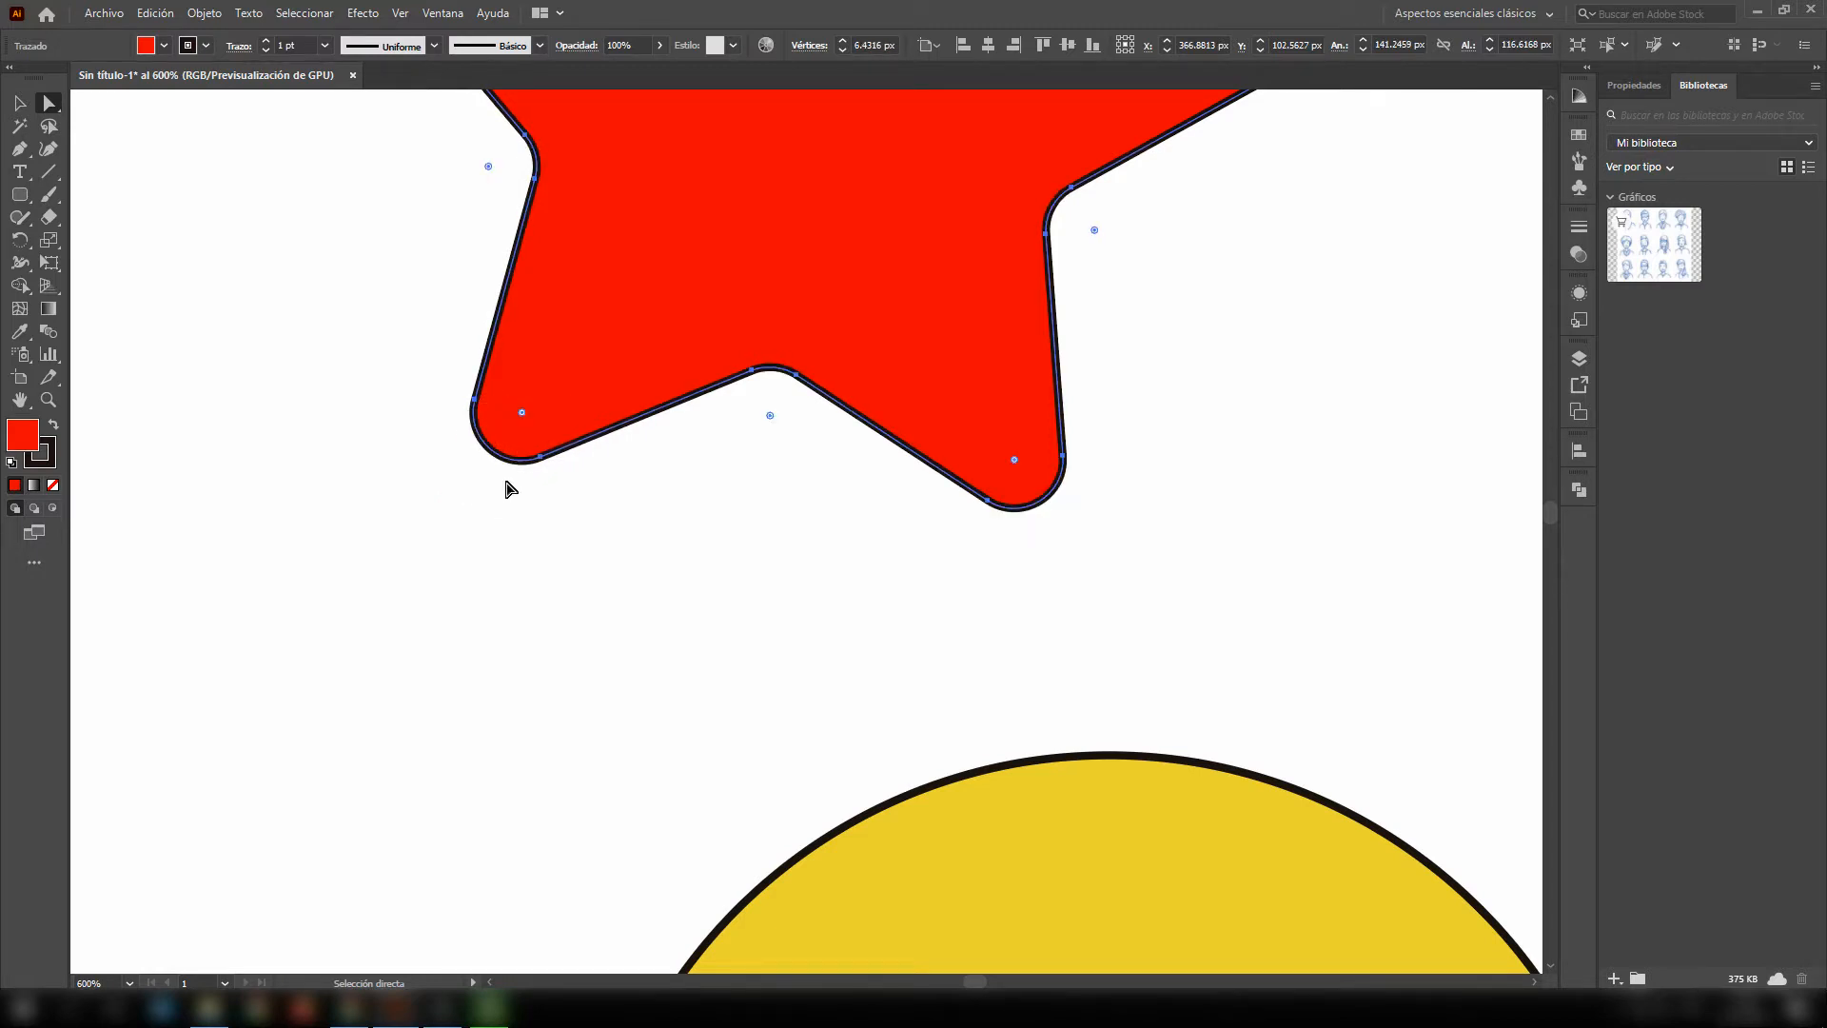
scroll(510, 500, down, 3)
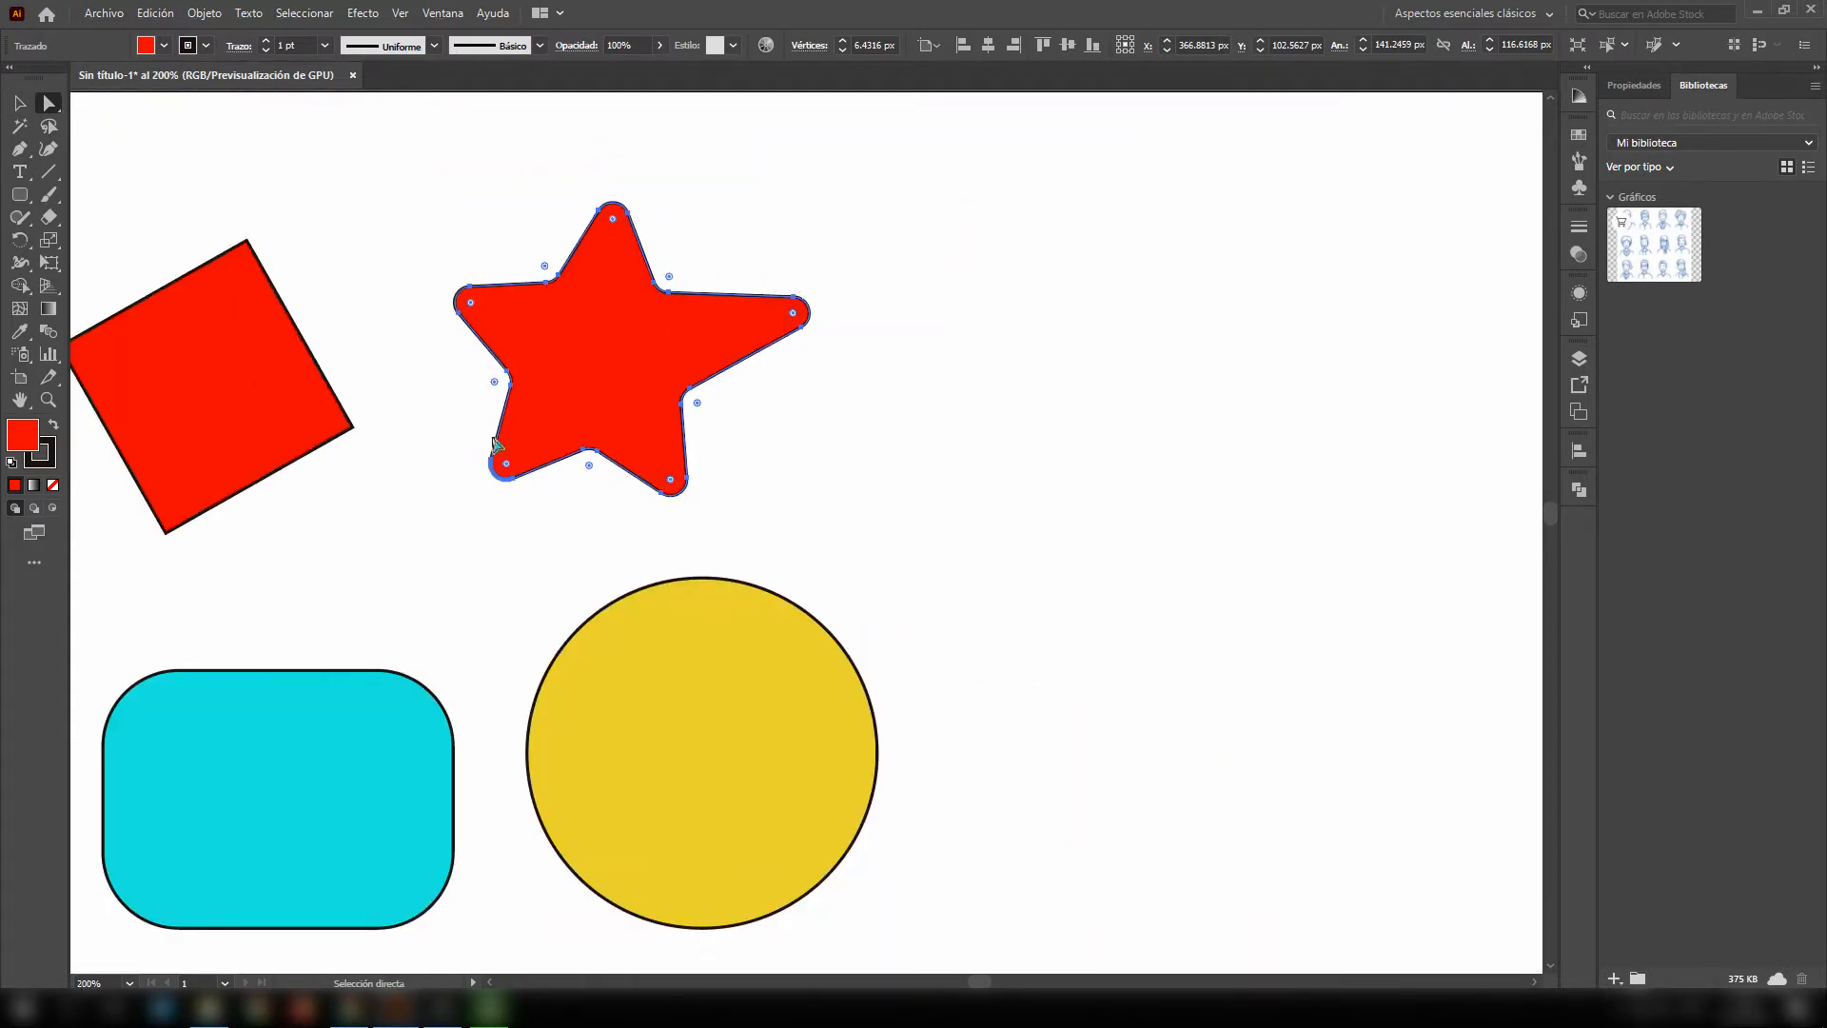
drag(508, 469, 487, 504)
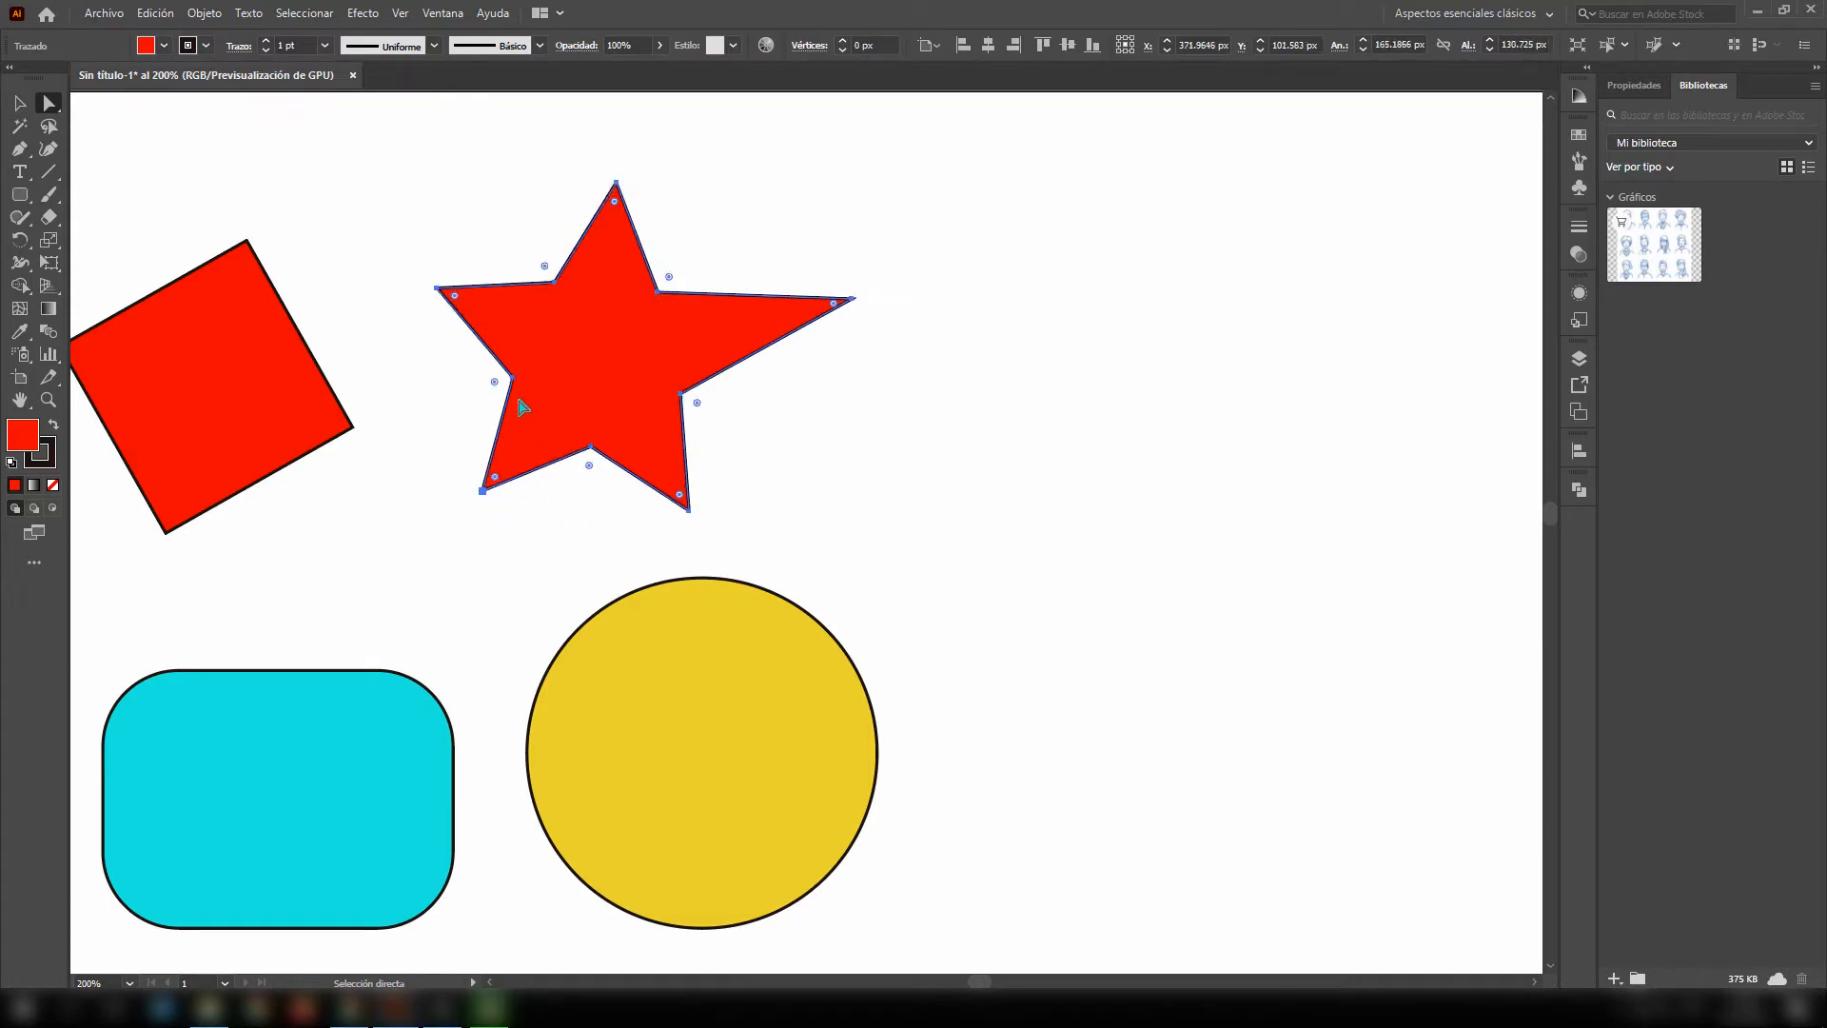
- Nudge the star's inner left vertex slightly and round only its five tips to about 3.2 px
mouse_move(507, 388)
mouse_down()
mouse_move(600, 369)
mouse_move(416, 398)
mouse_move(571, 375)
mouse_move(505, 386)
mouse_up()
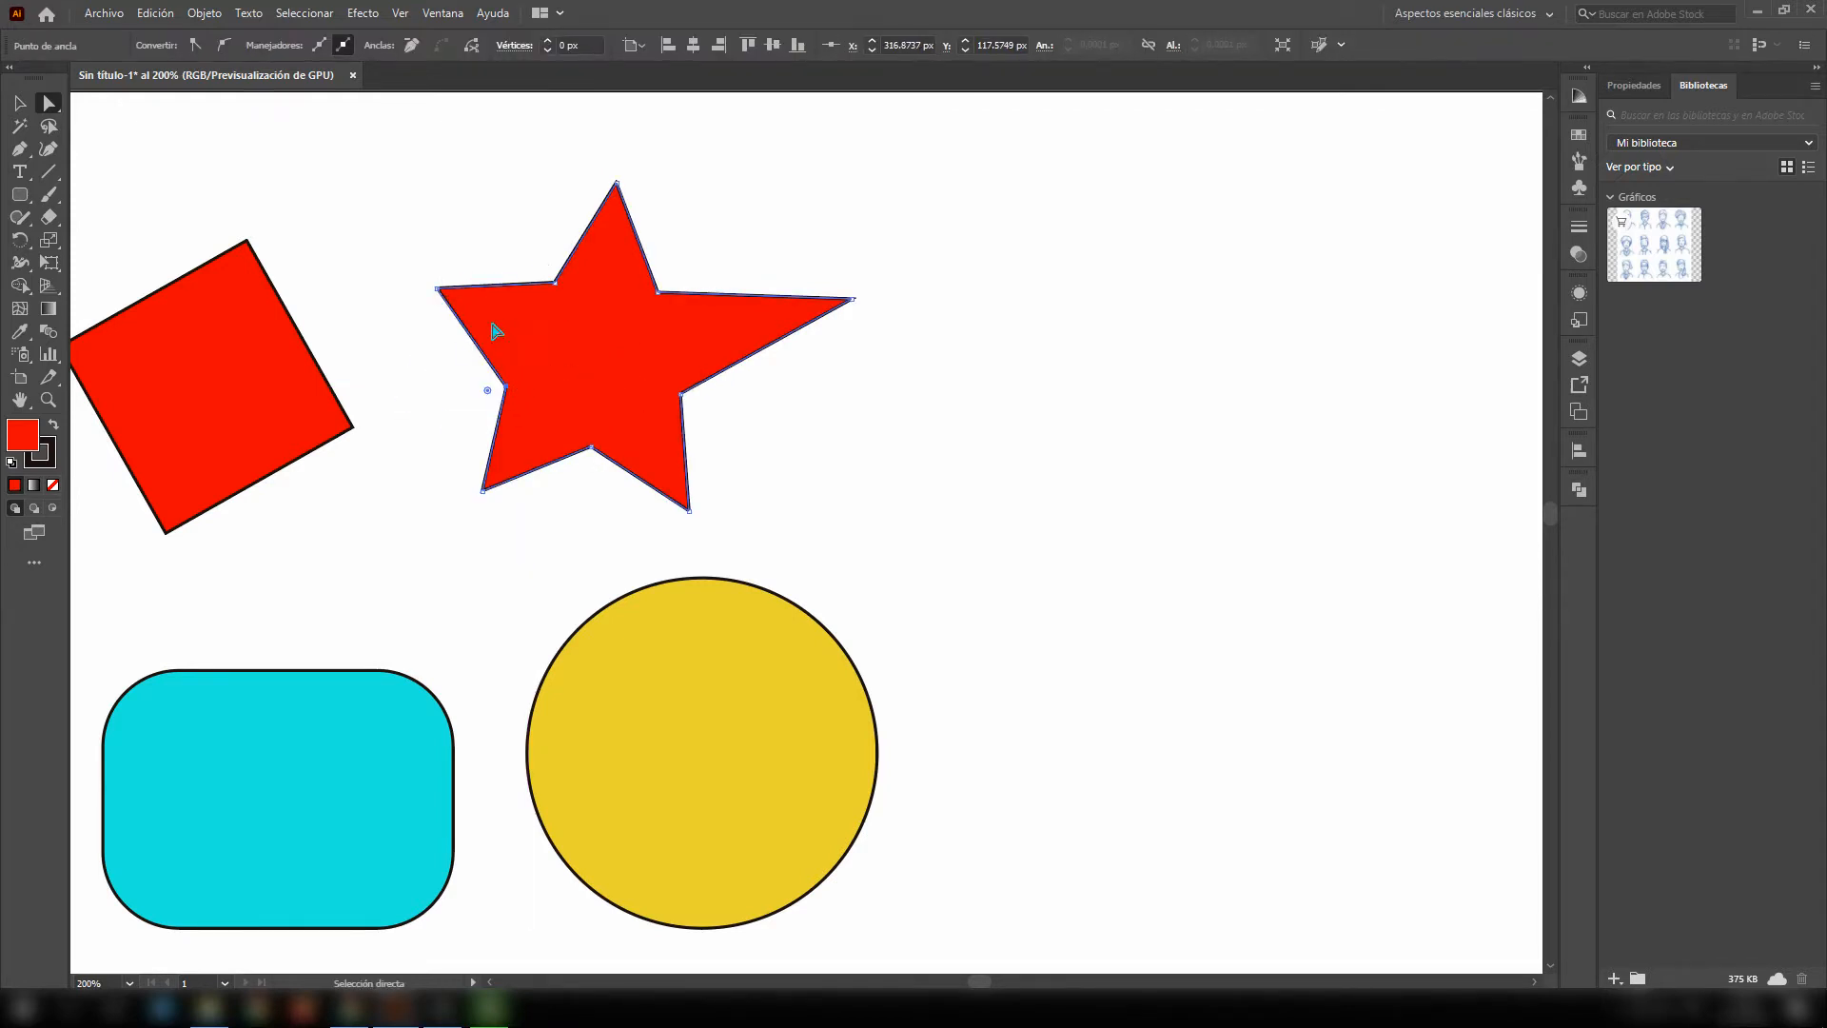
click(519, 315)
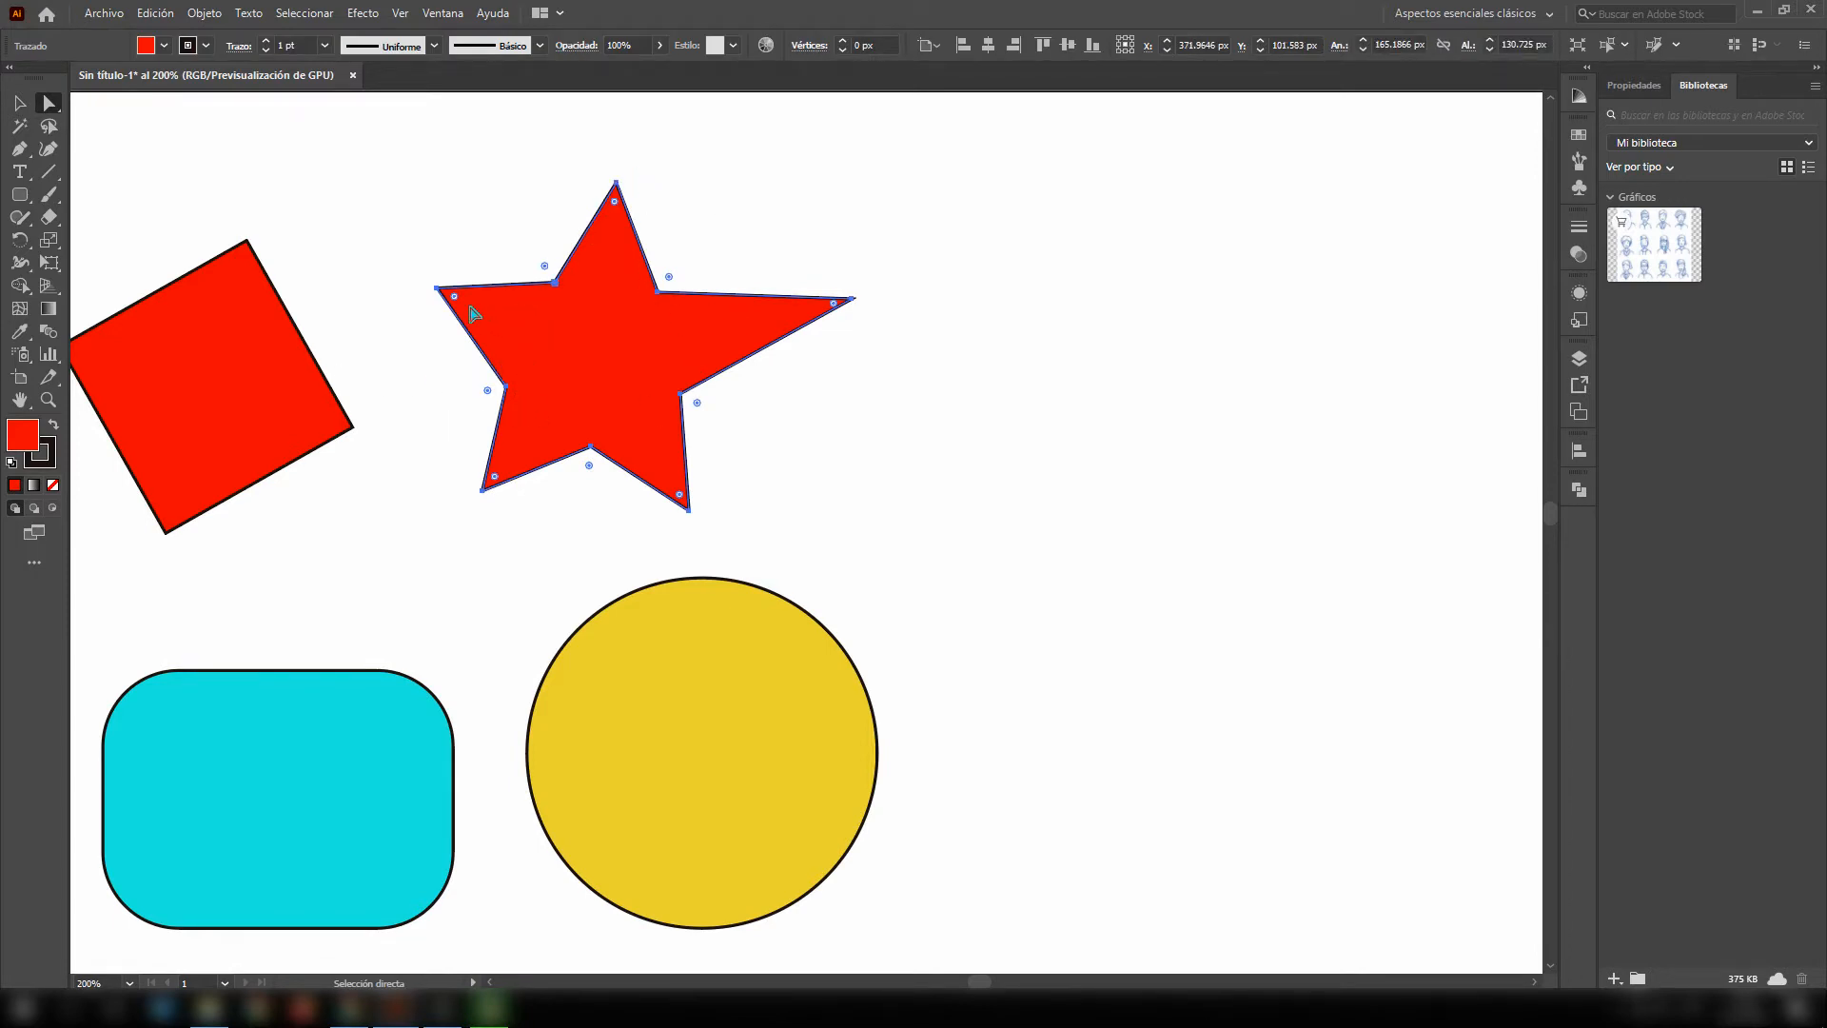
drag(454, 303, 453, 305)
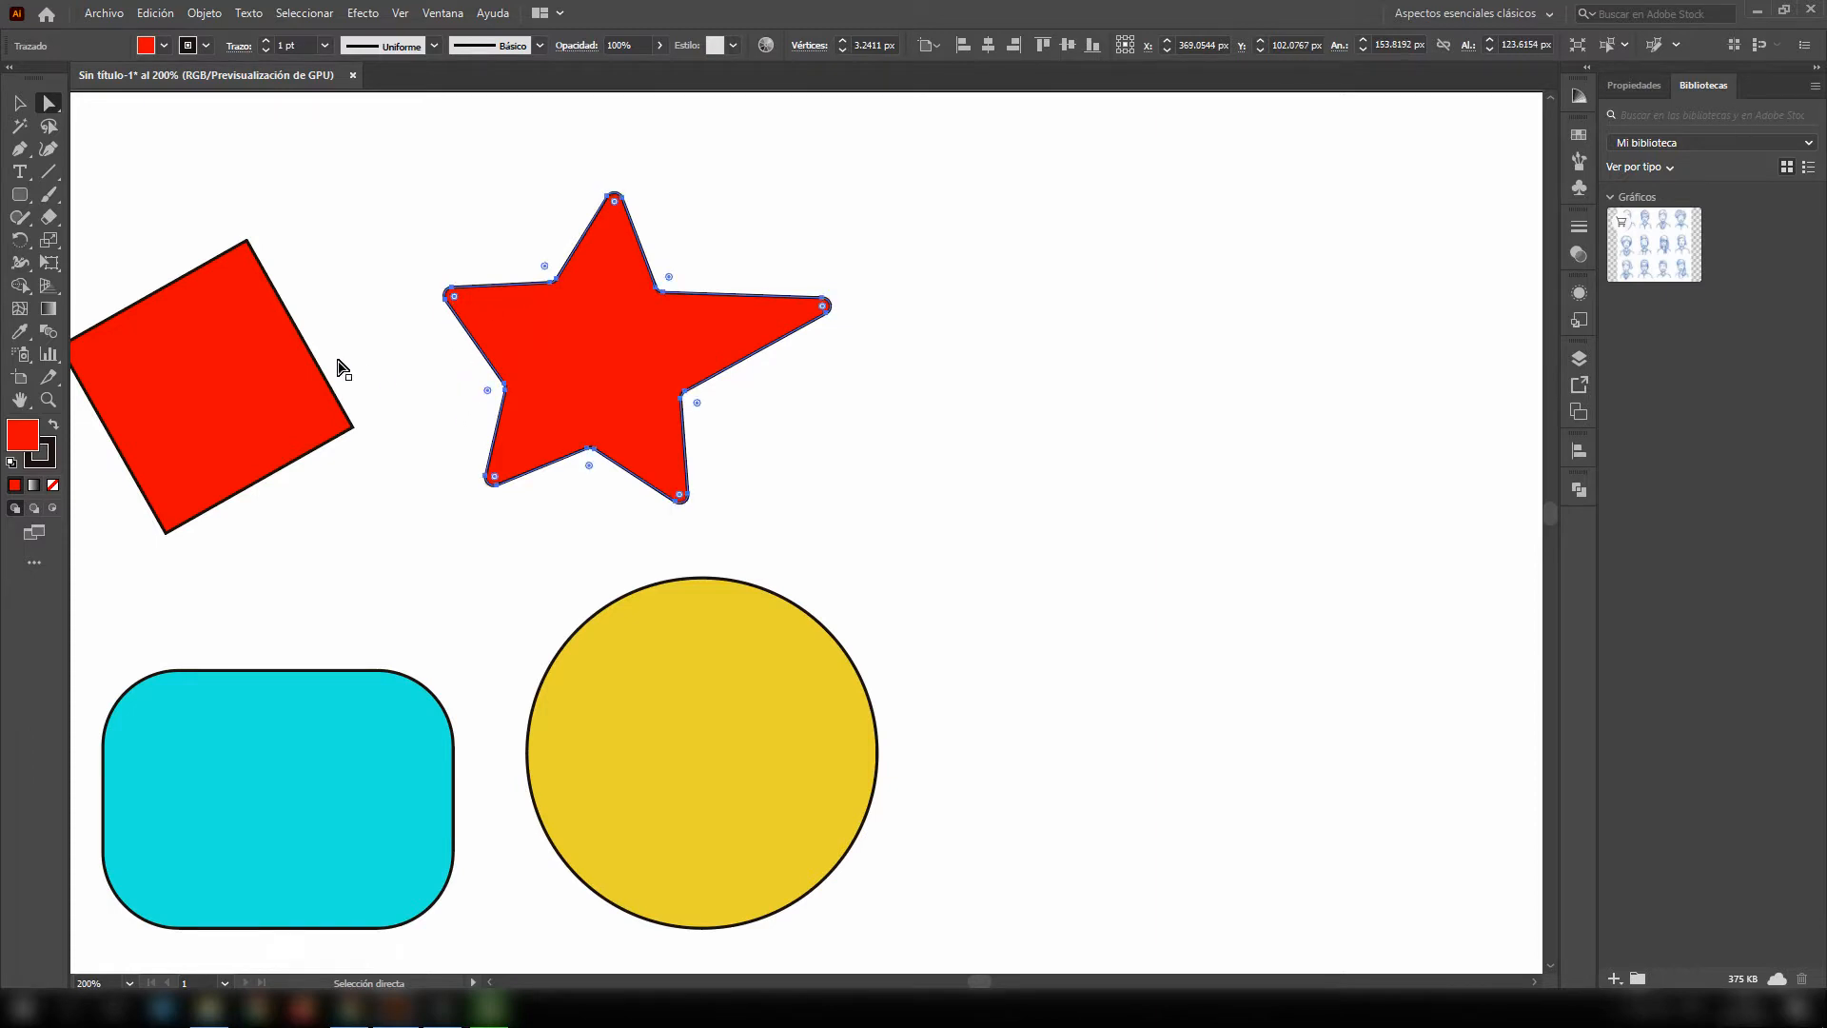
click(19, 101)
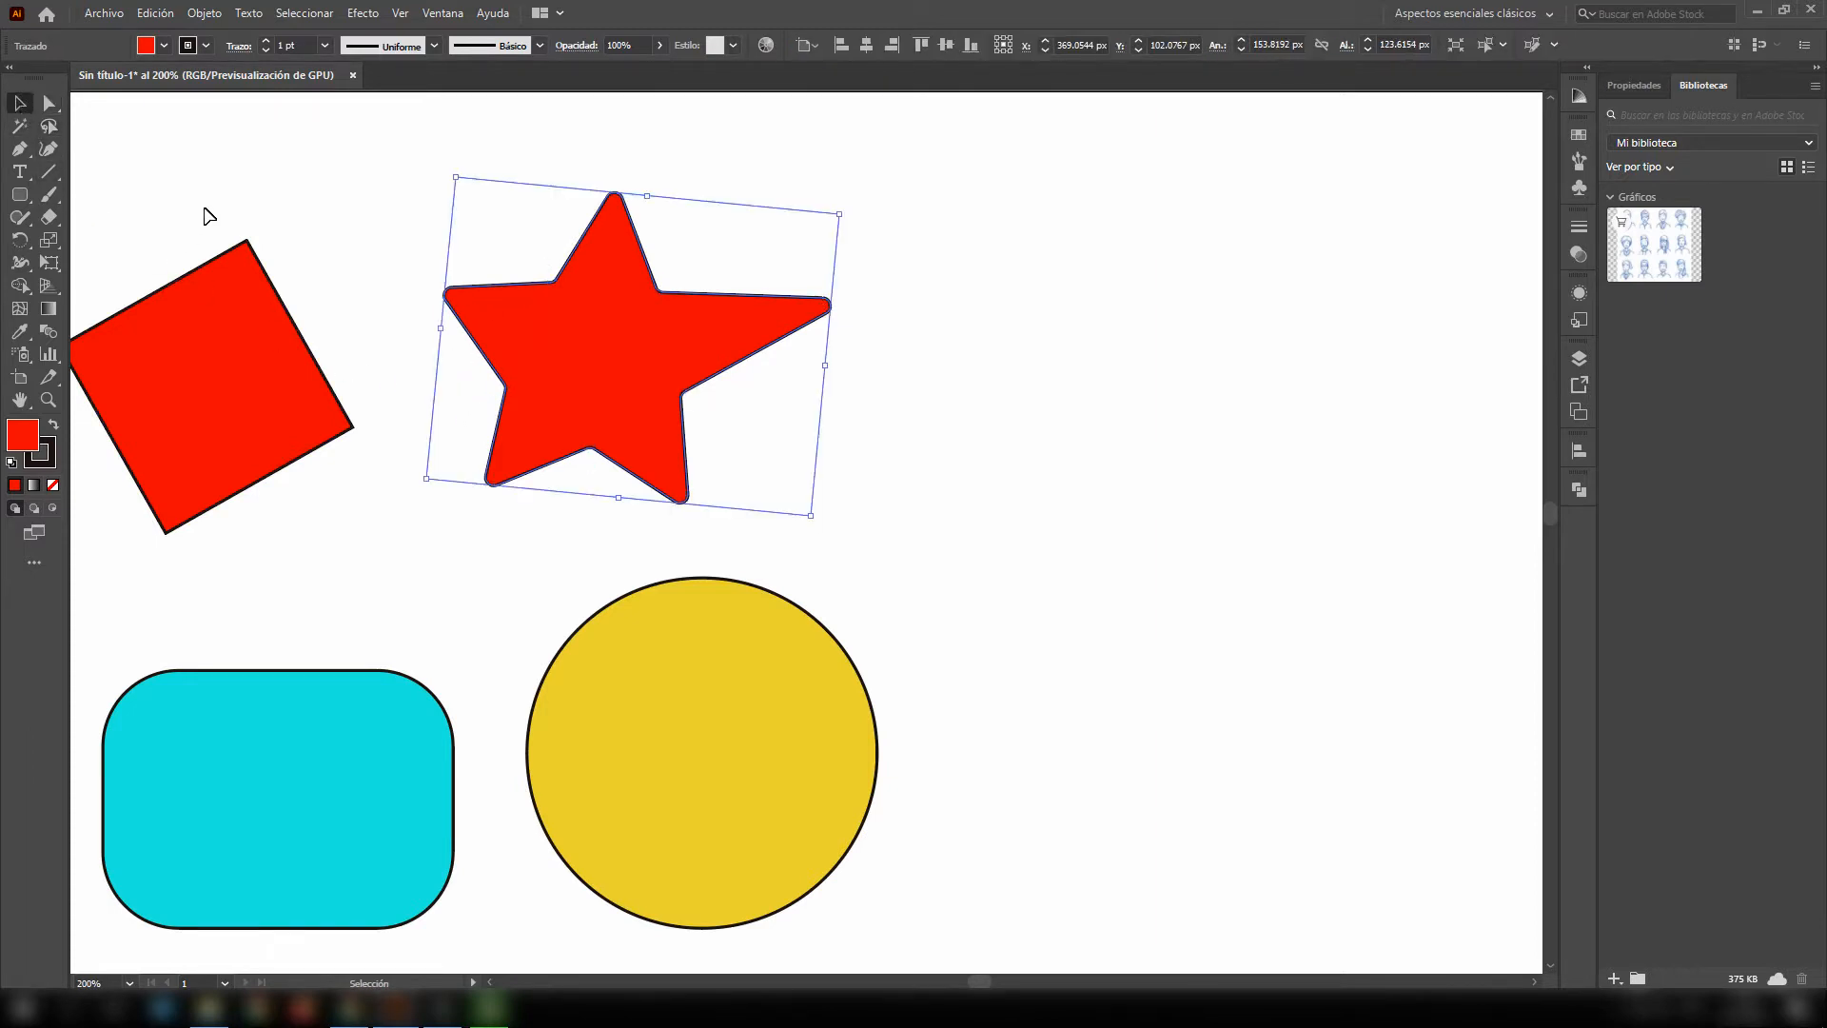
click(212, 217)
- Select both red-filled shapes at once with the Magic Wand tool, and clear the selection
click(18, 127)
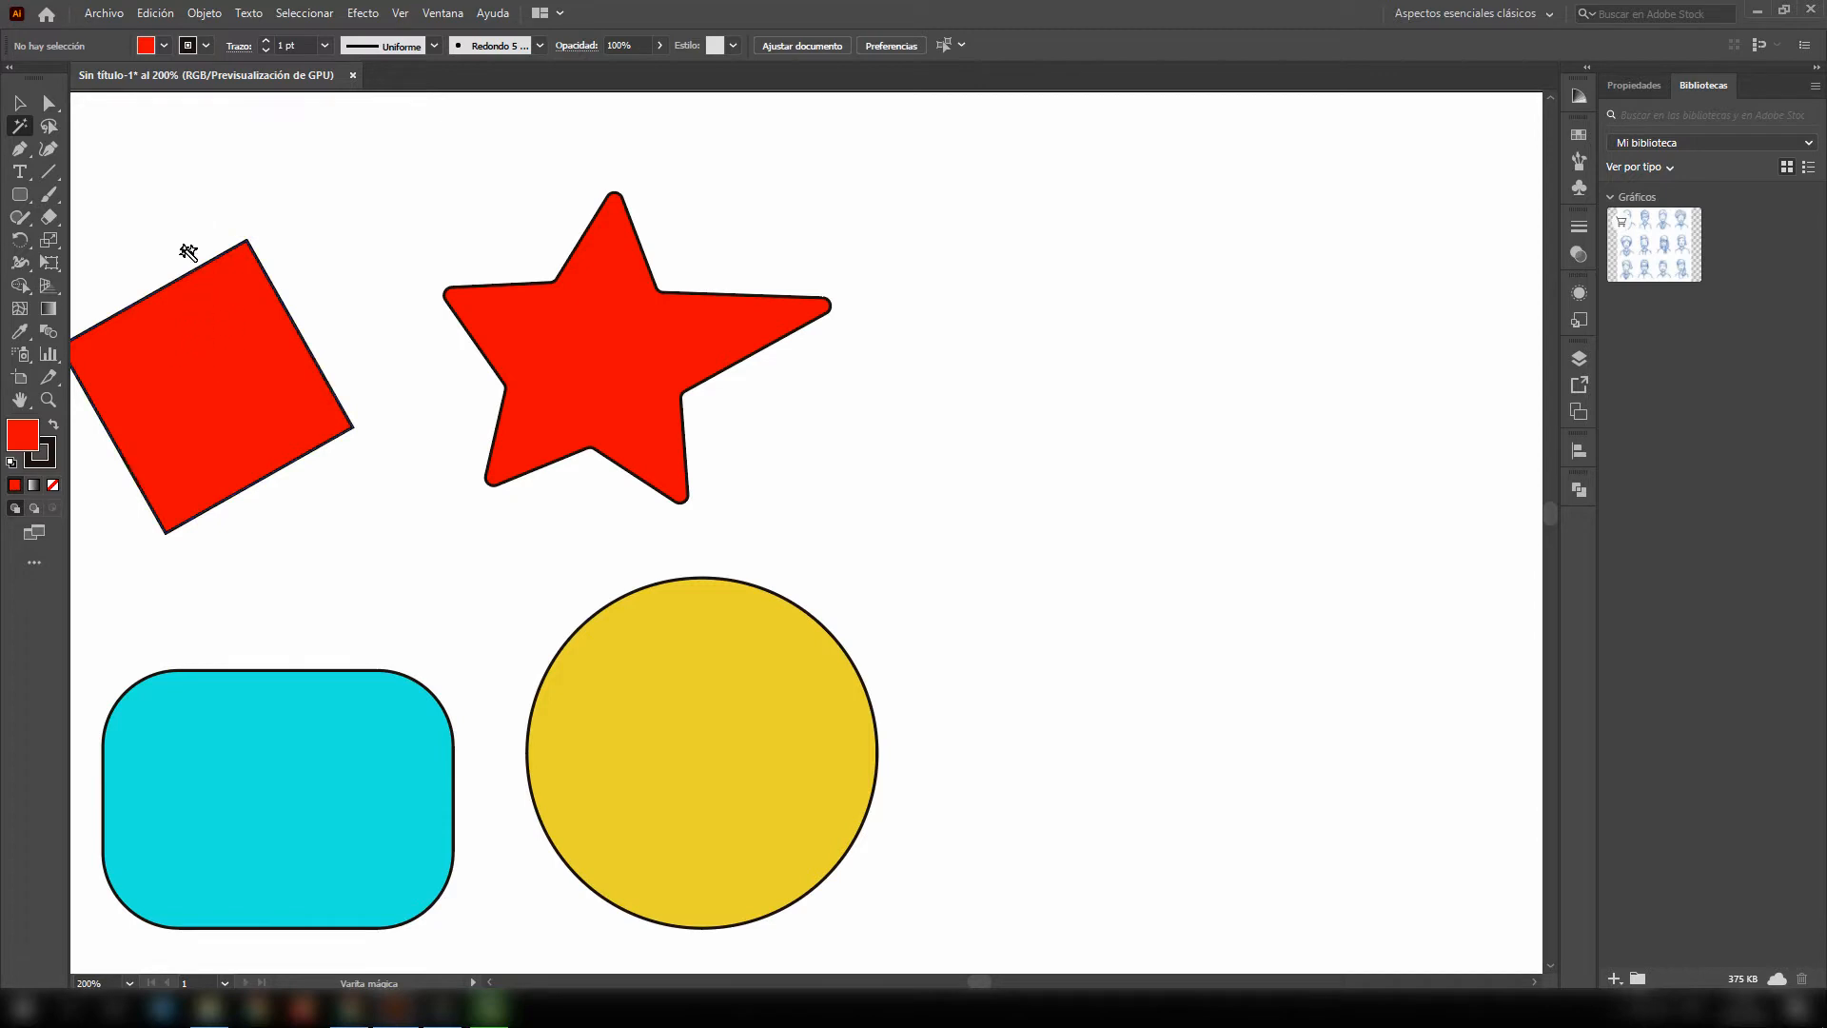
key(space)
drag(160, 181, 246, 211)
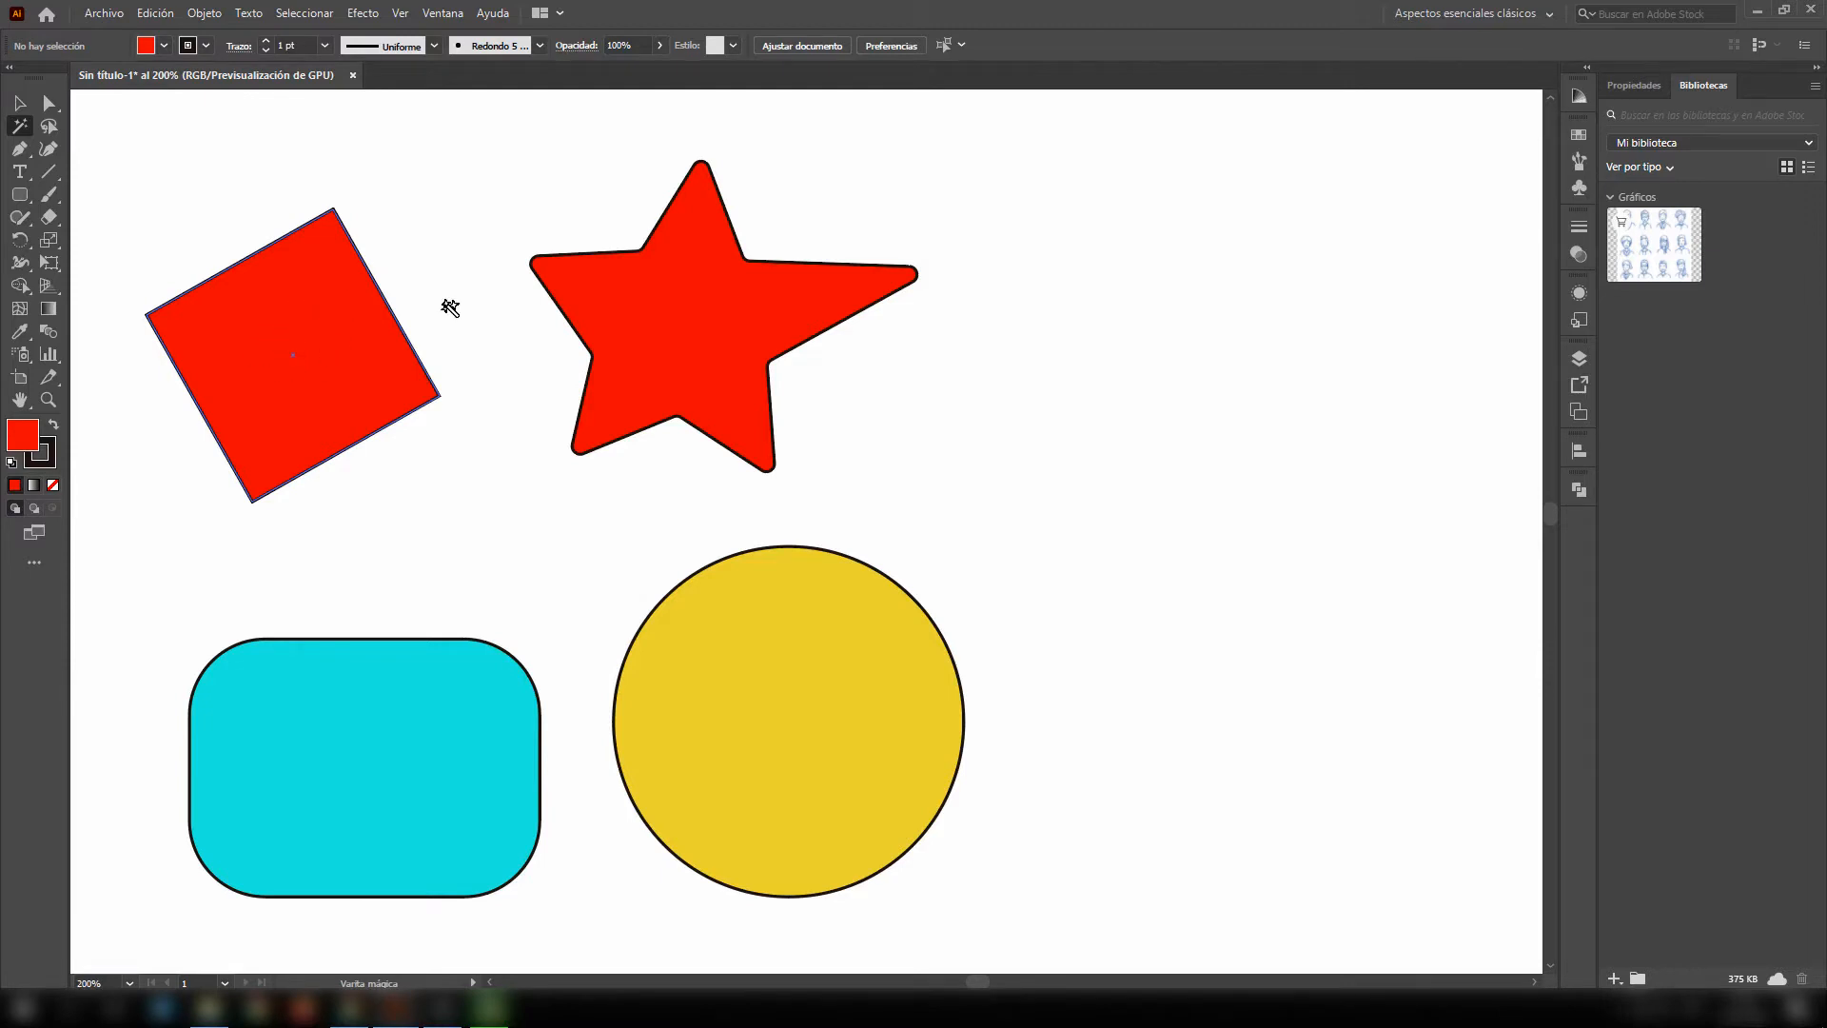
click(270, 306)
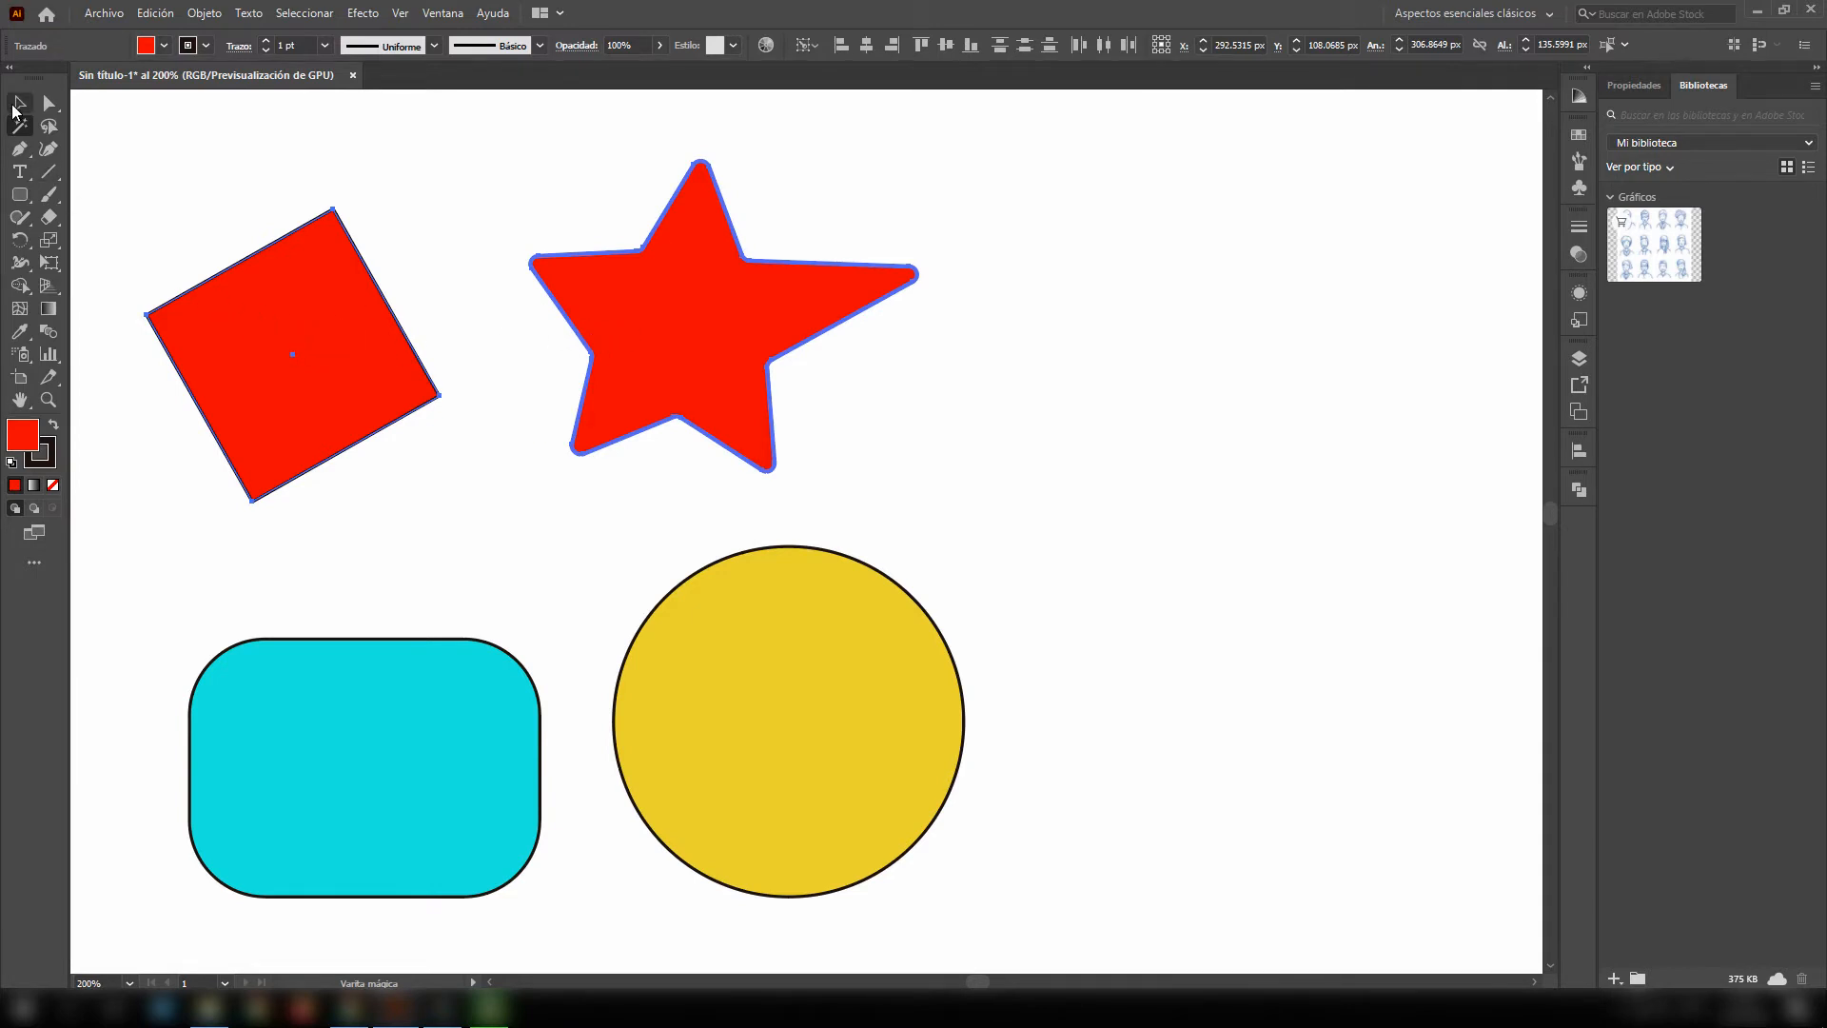
click(19, 103)
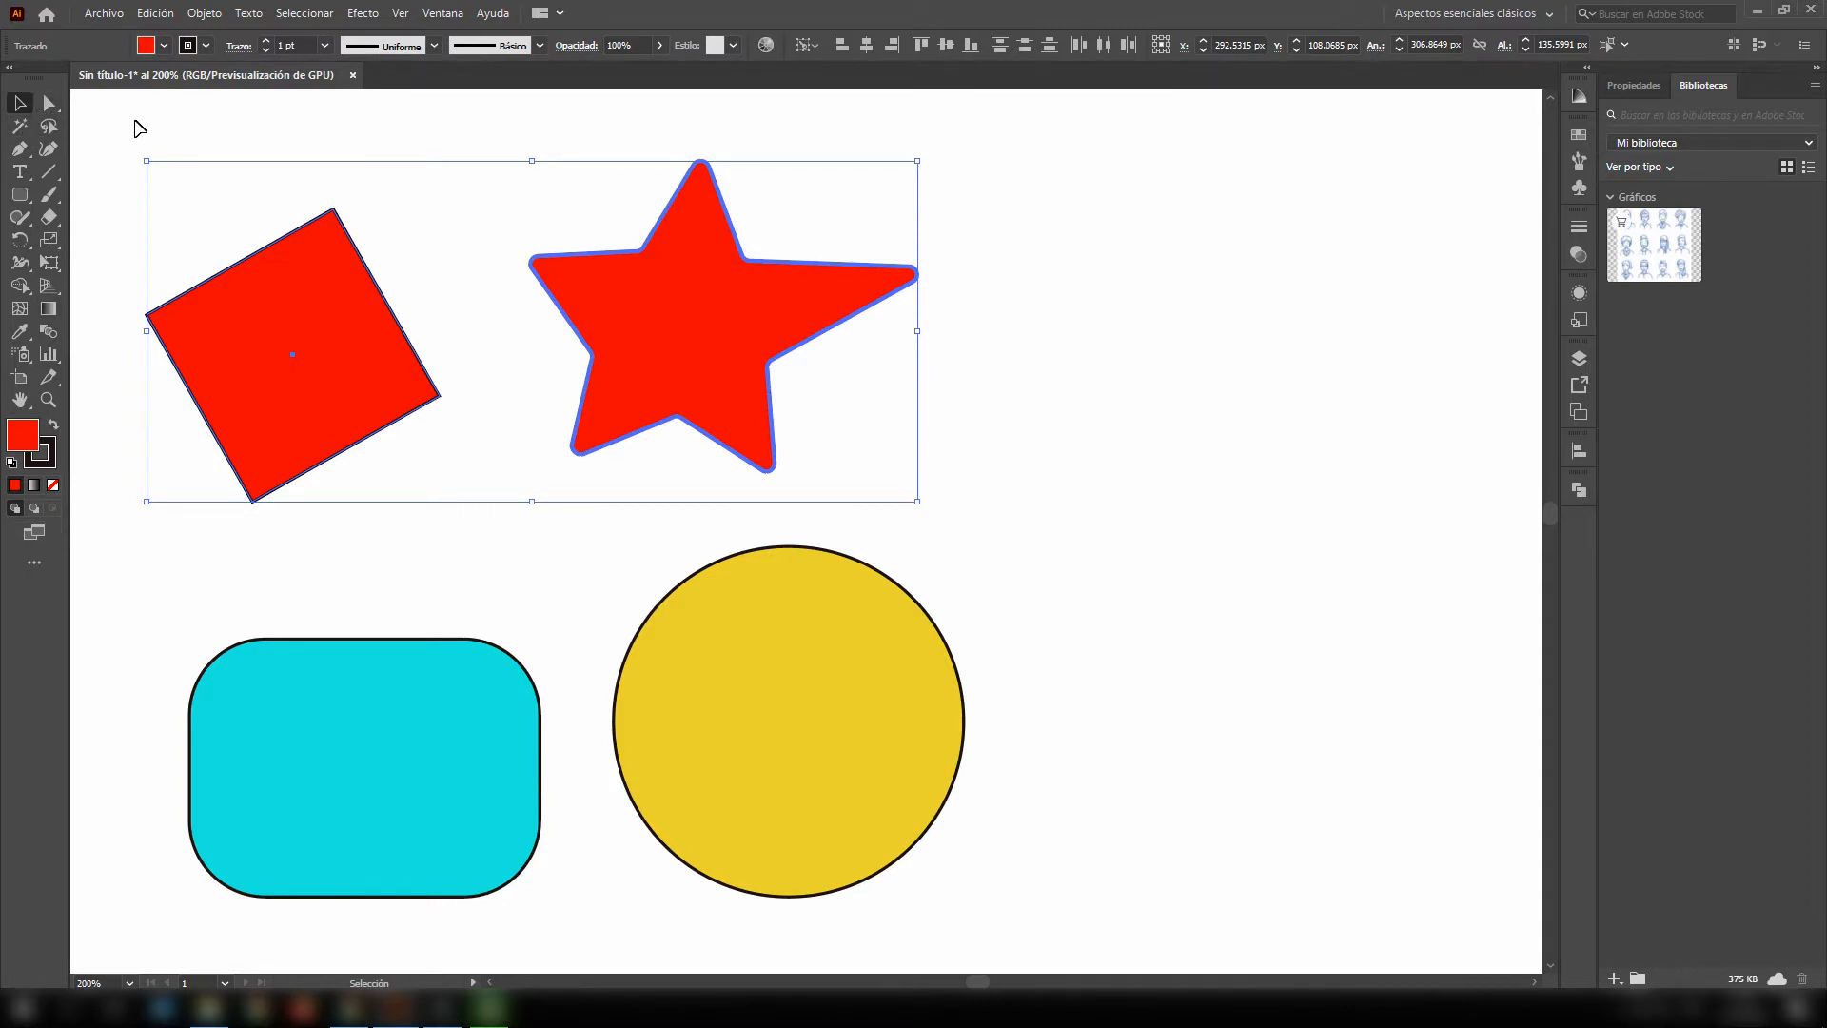
click(140, 128)
- Examine the Magic Wand options for fill color, stroke color, stroke weight, opacity and blending mode
click(20, 126)
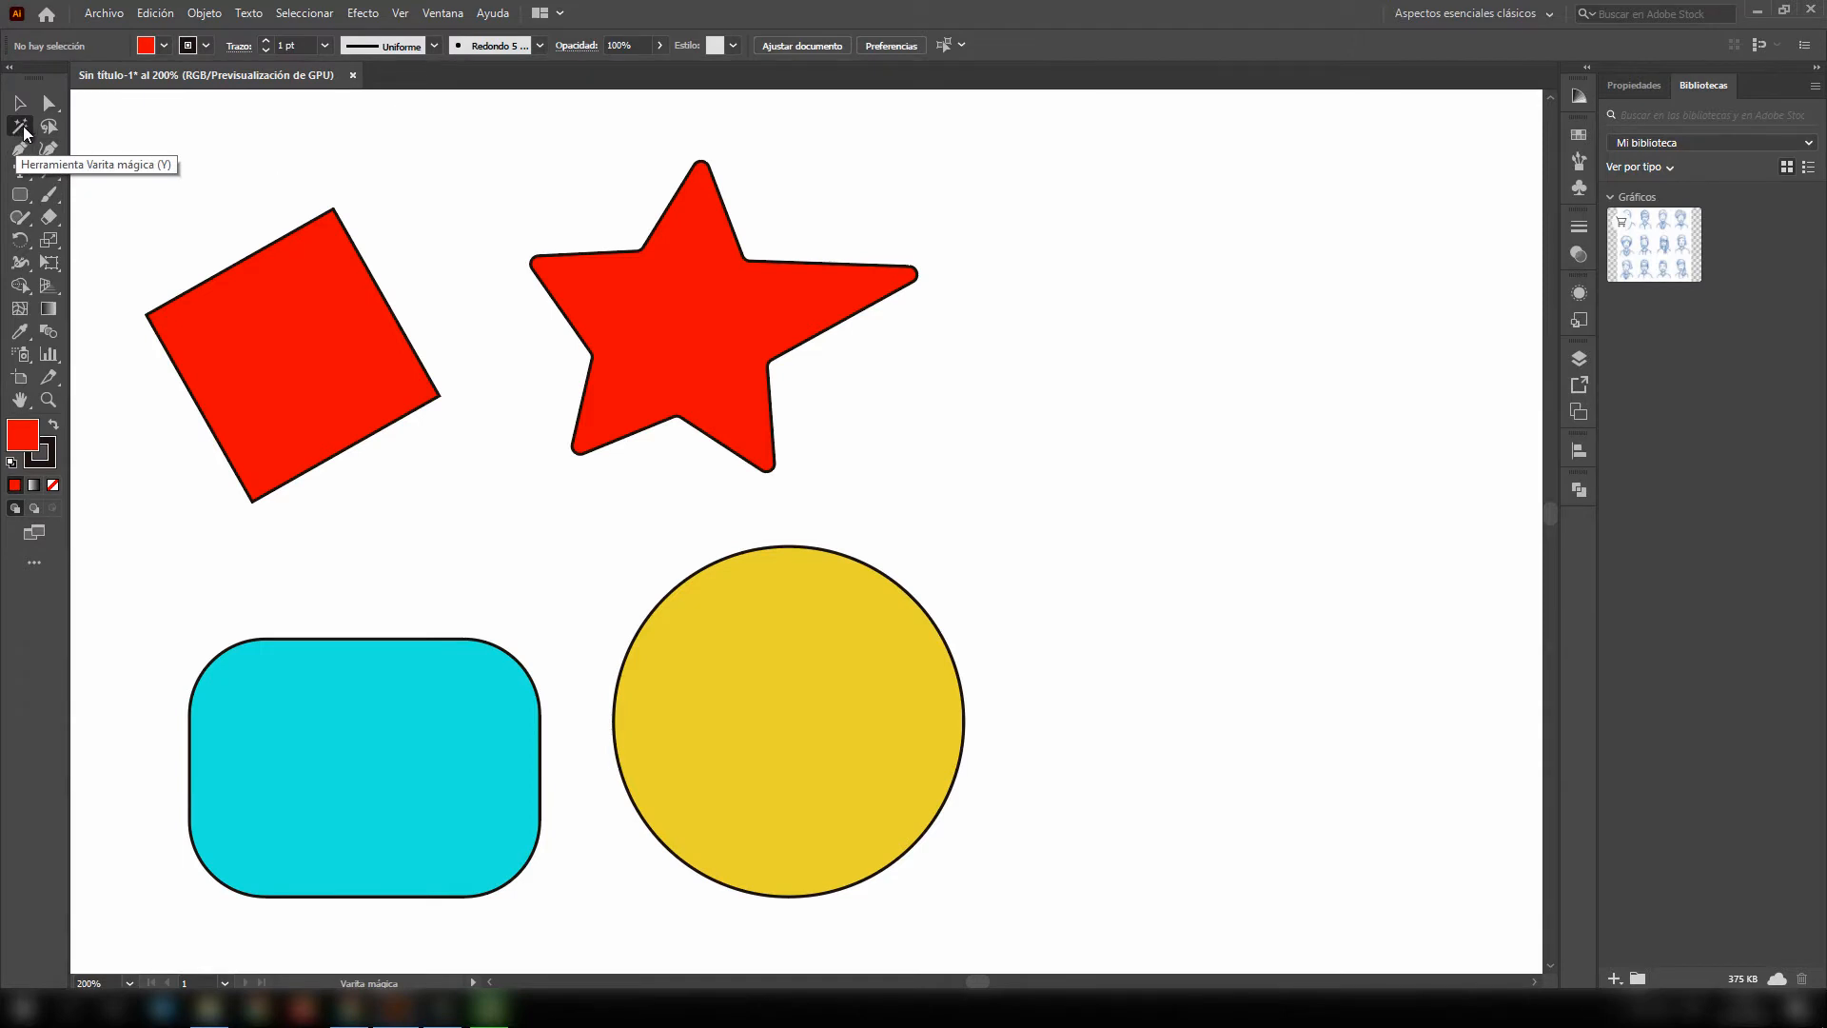
double_click(20, 128)
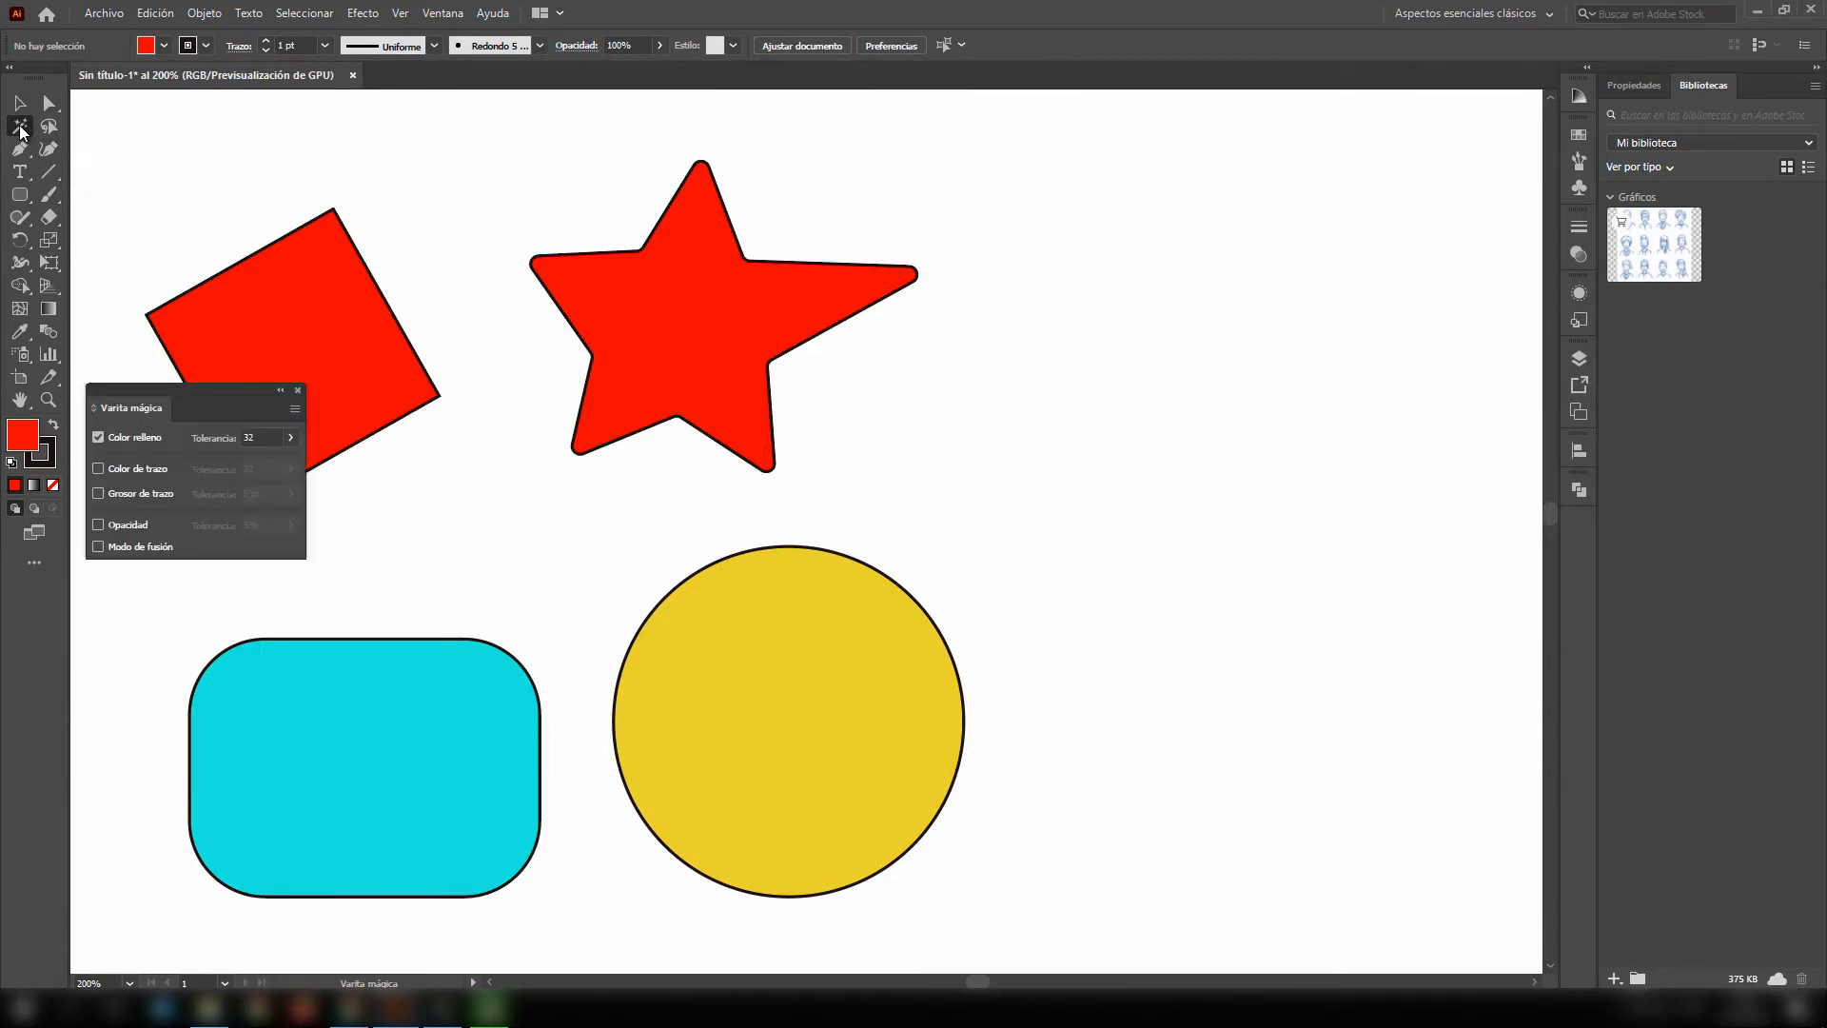
drag(139, 386, 347, 444)
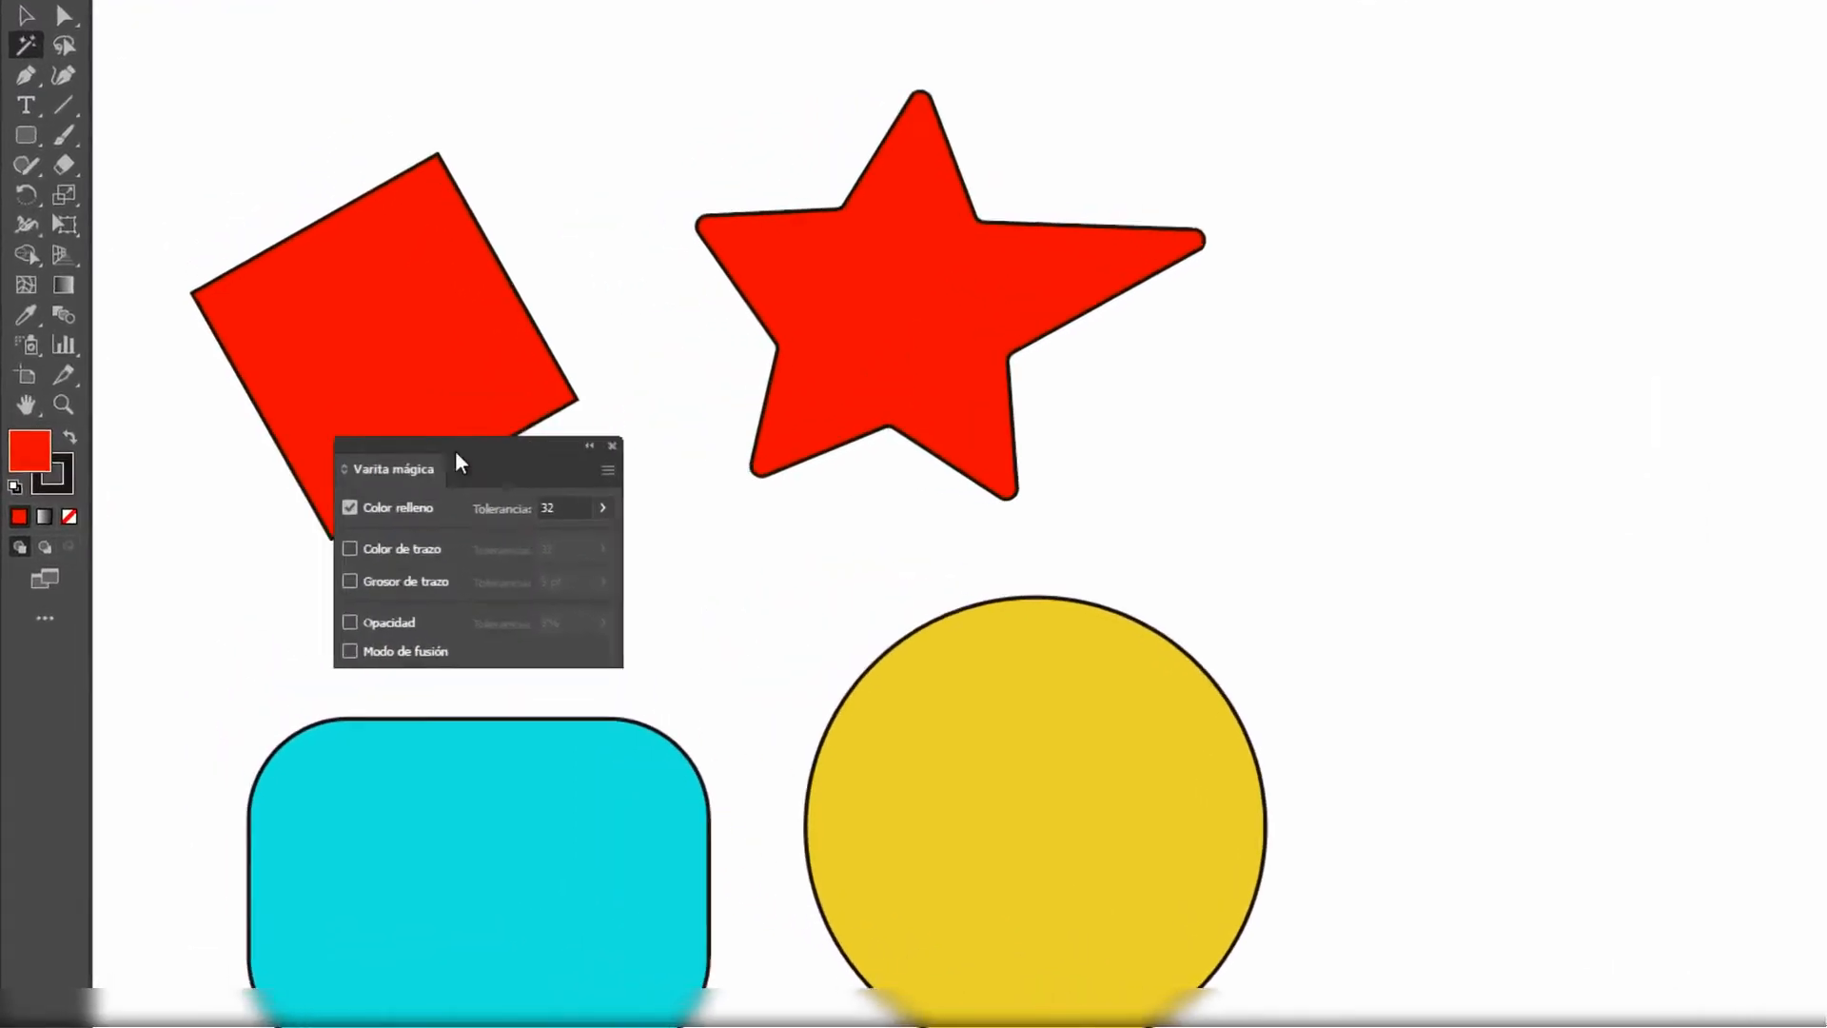
drag(456, 452, 487, 393)
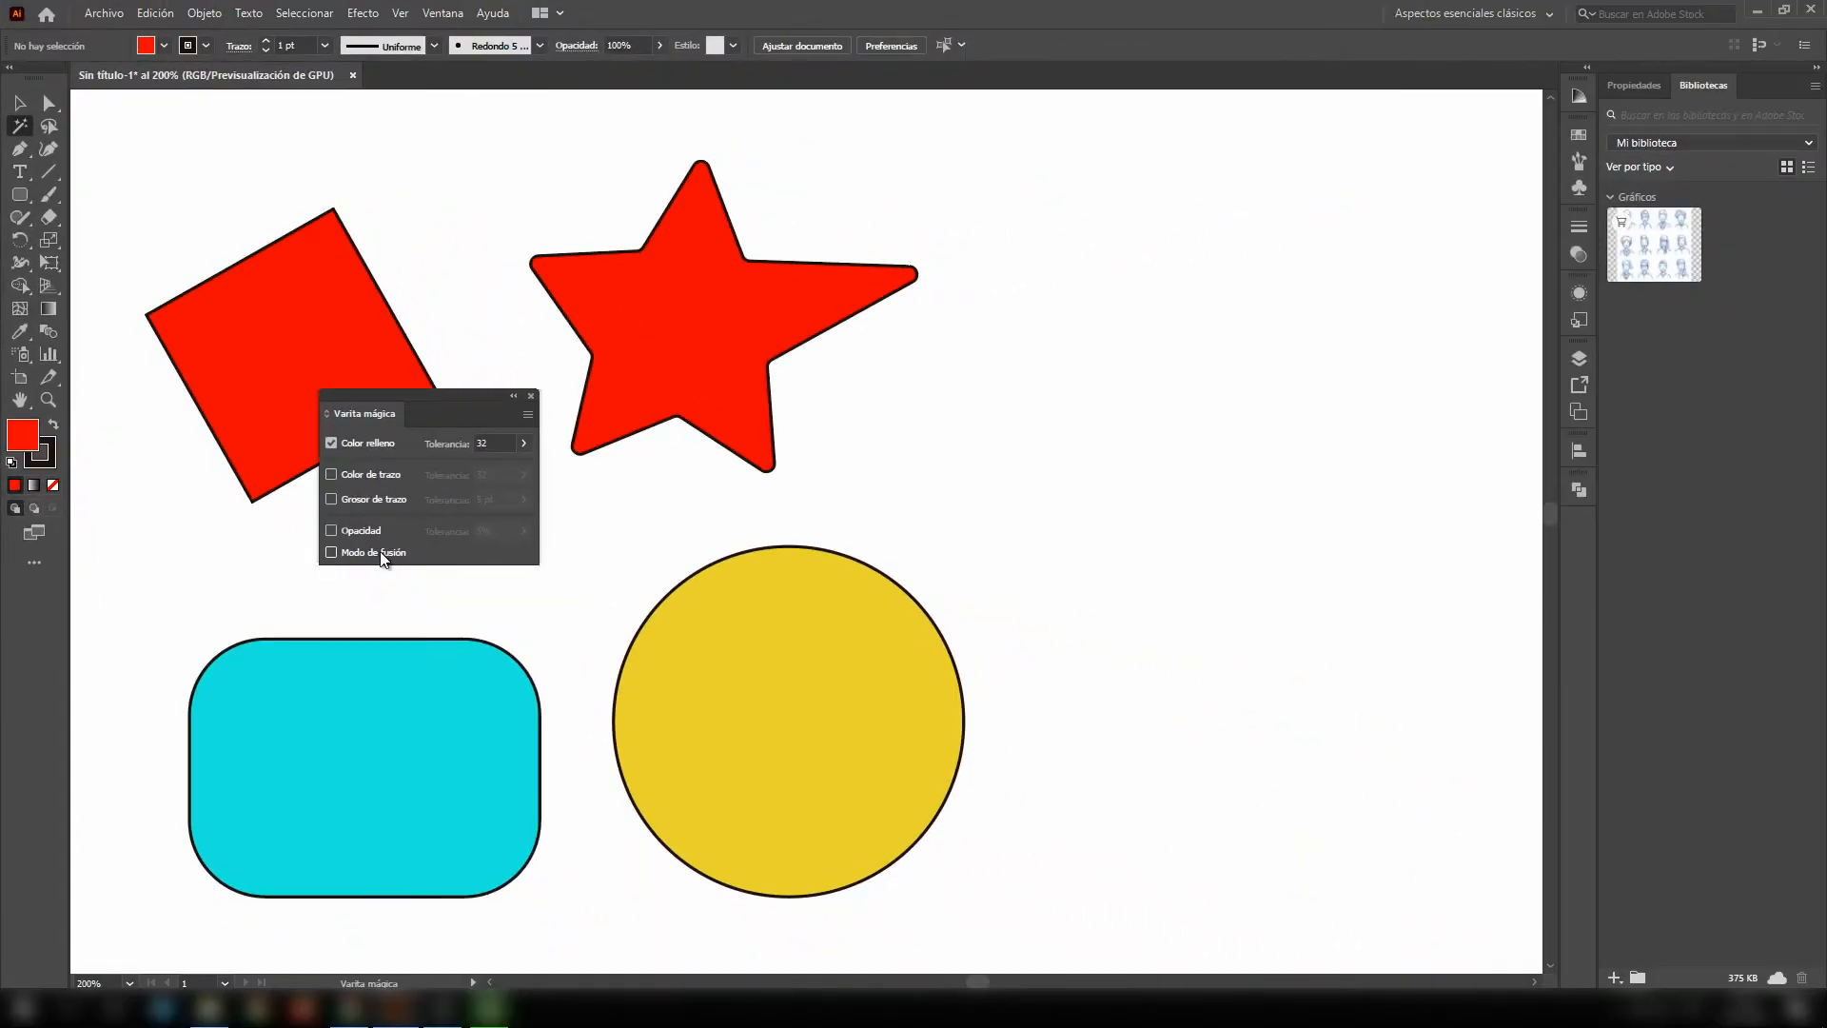
click(531, 395)
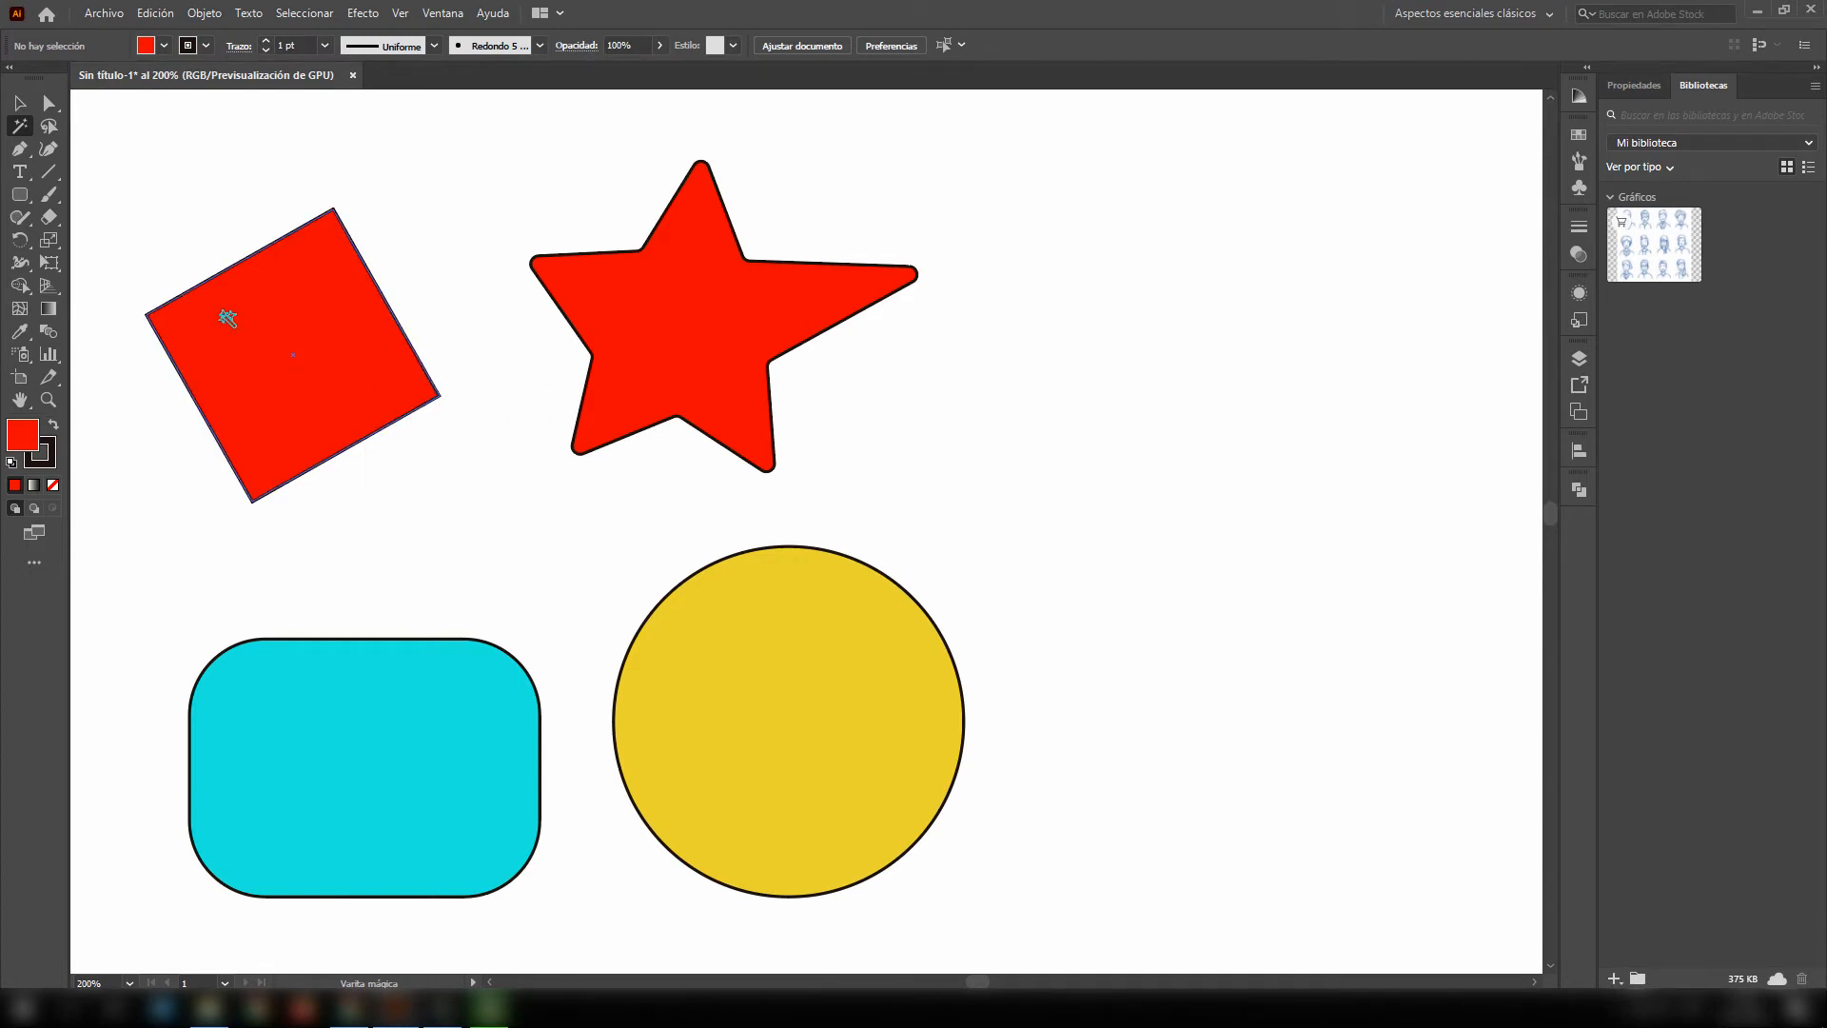
- Marquee-select the red square, star and yellow circle, repeat it across only the two red shapes, and deselect
click(49, 126)
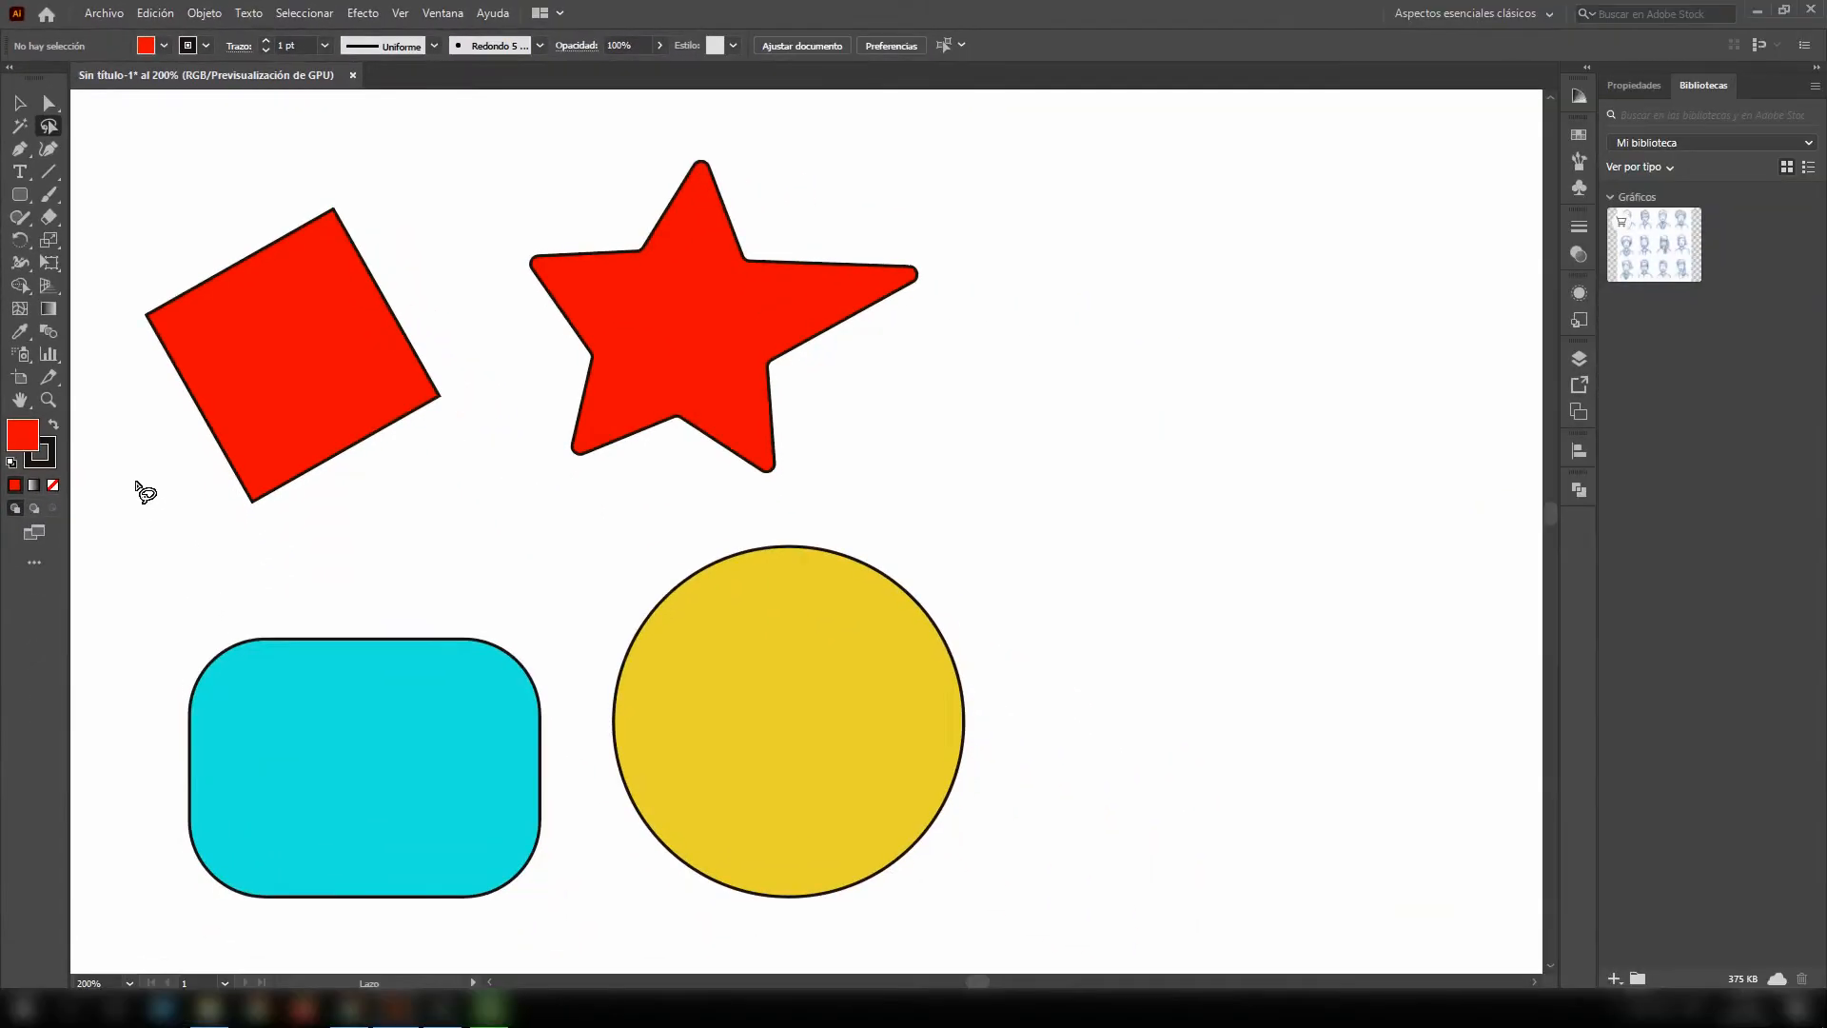
click(27, 137)
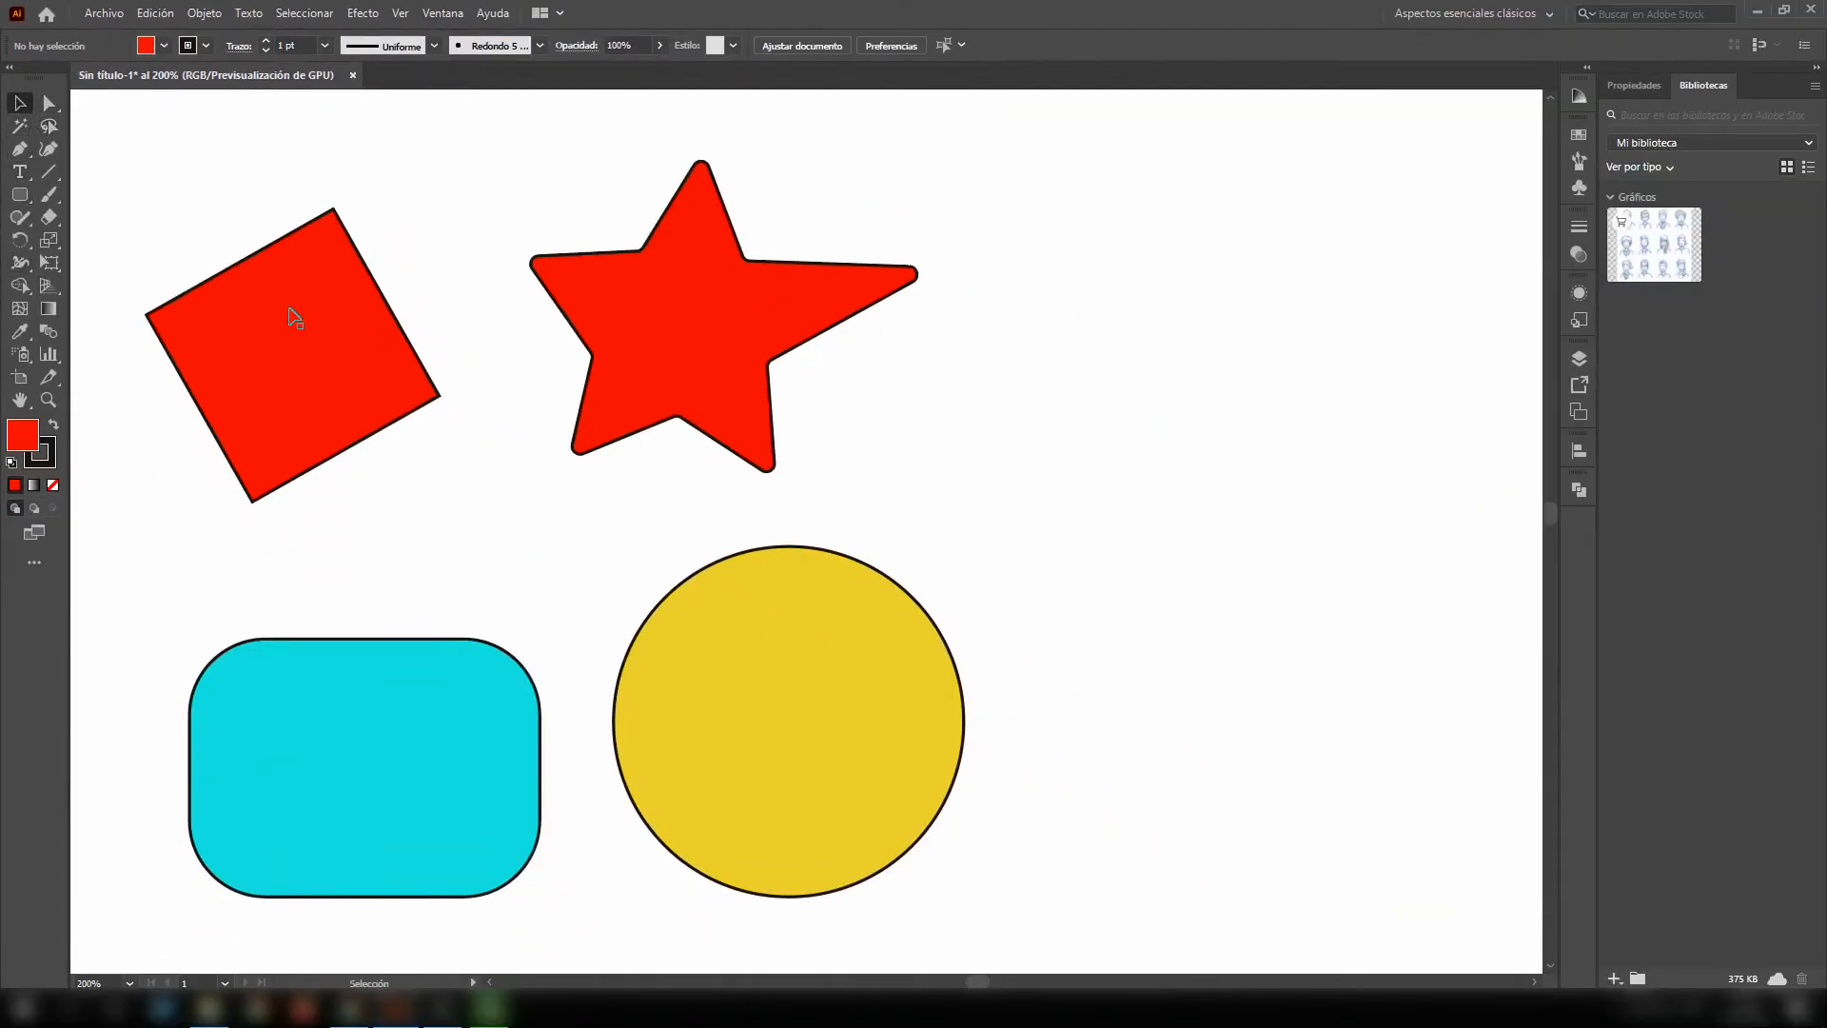
drag(1022, 178, 381, 582)
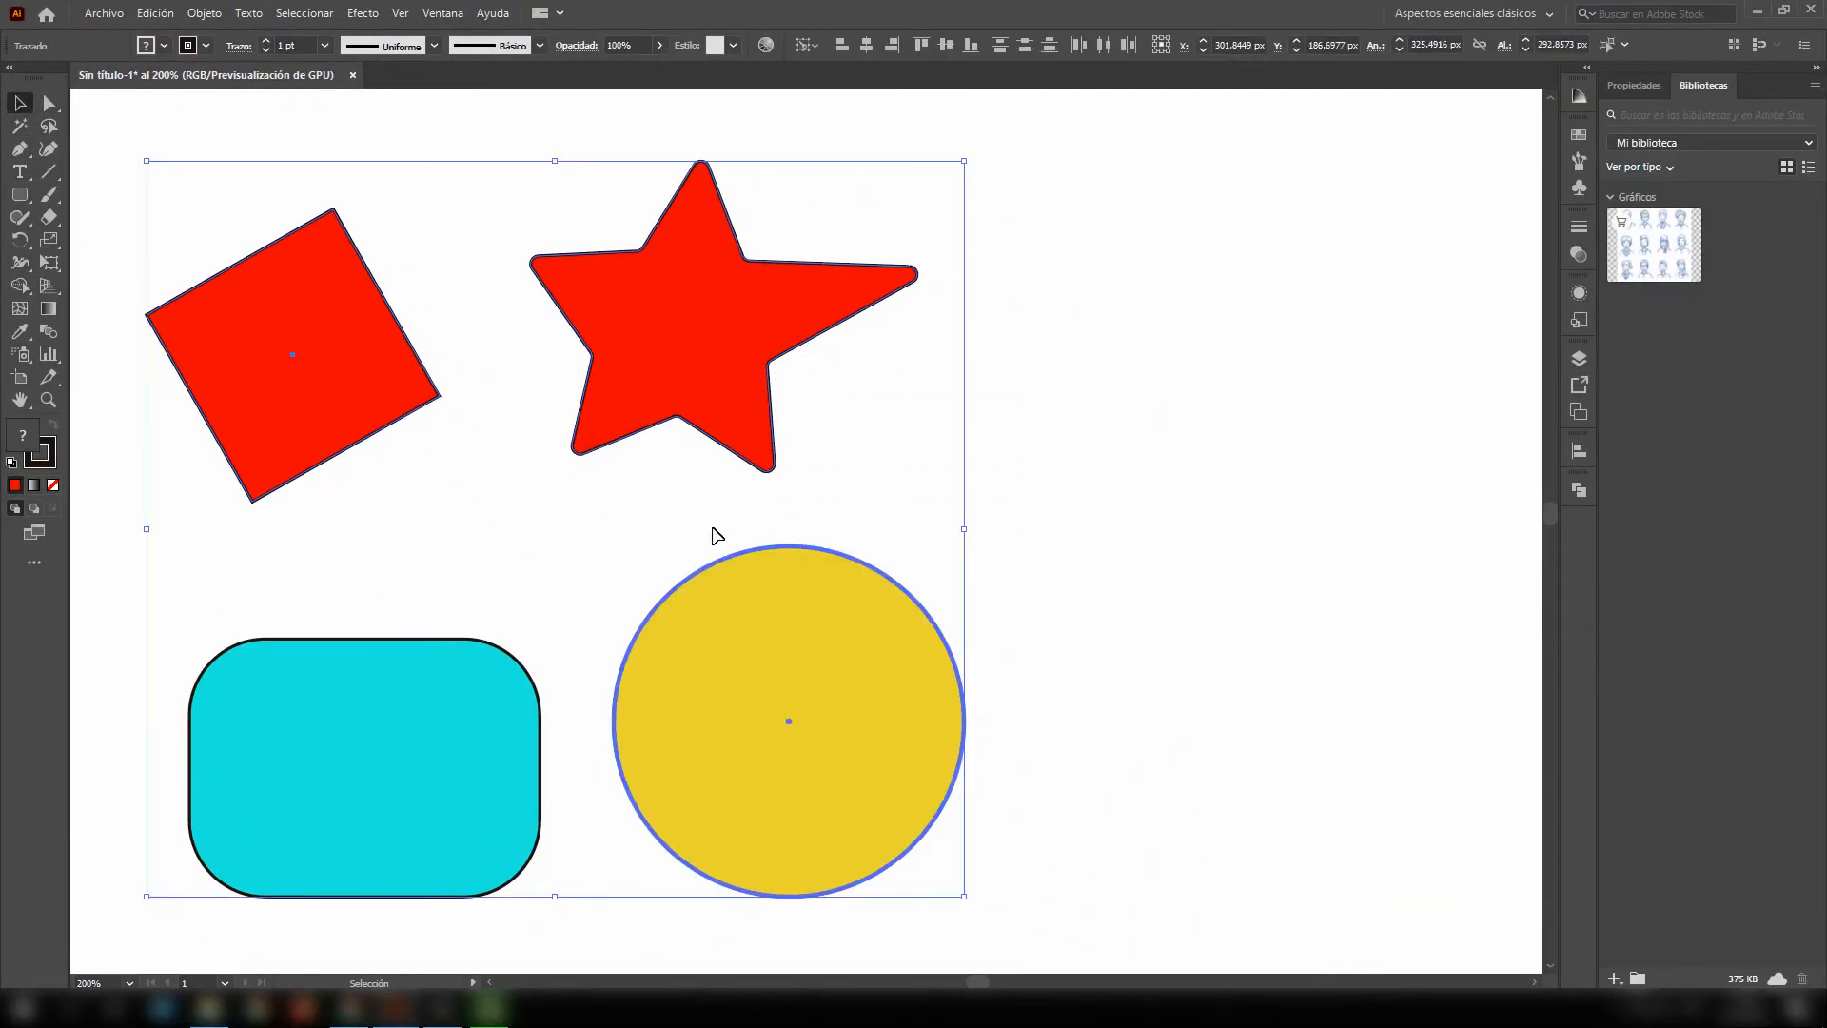
click(980, 383)
drag(964, 382, 293, 447)
click(996, 341)
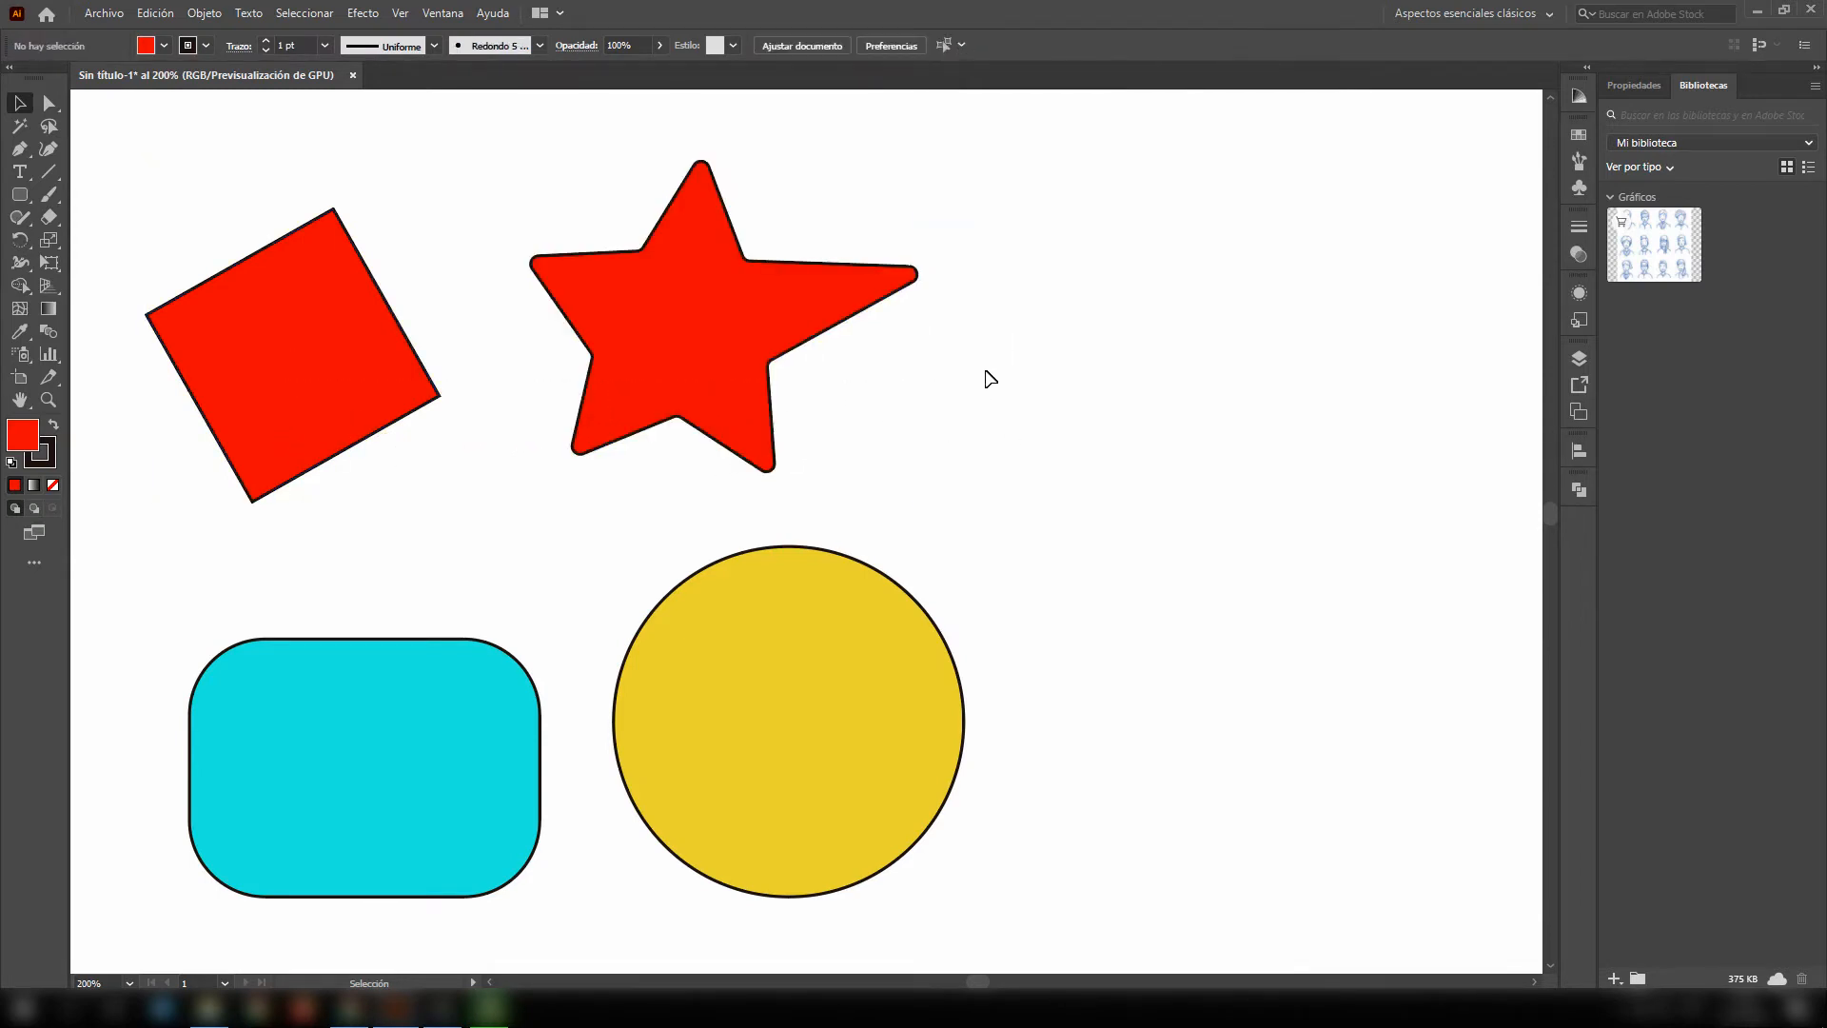
- Marquee-select only the star, first around the whole shape and again across its lower part, and deselect
drag(981, 127, 602, 490)
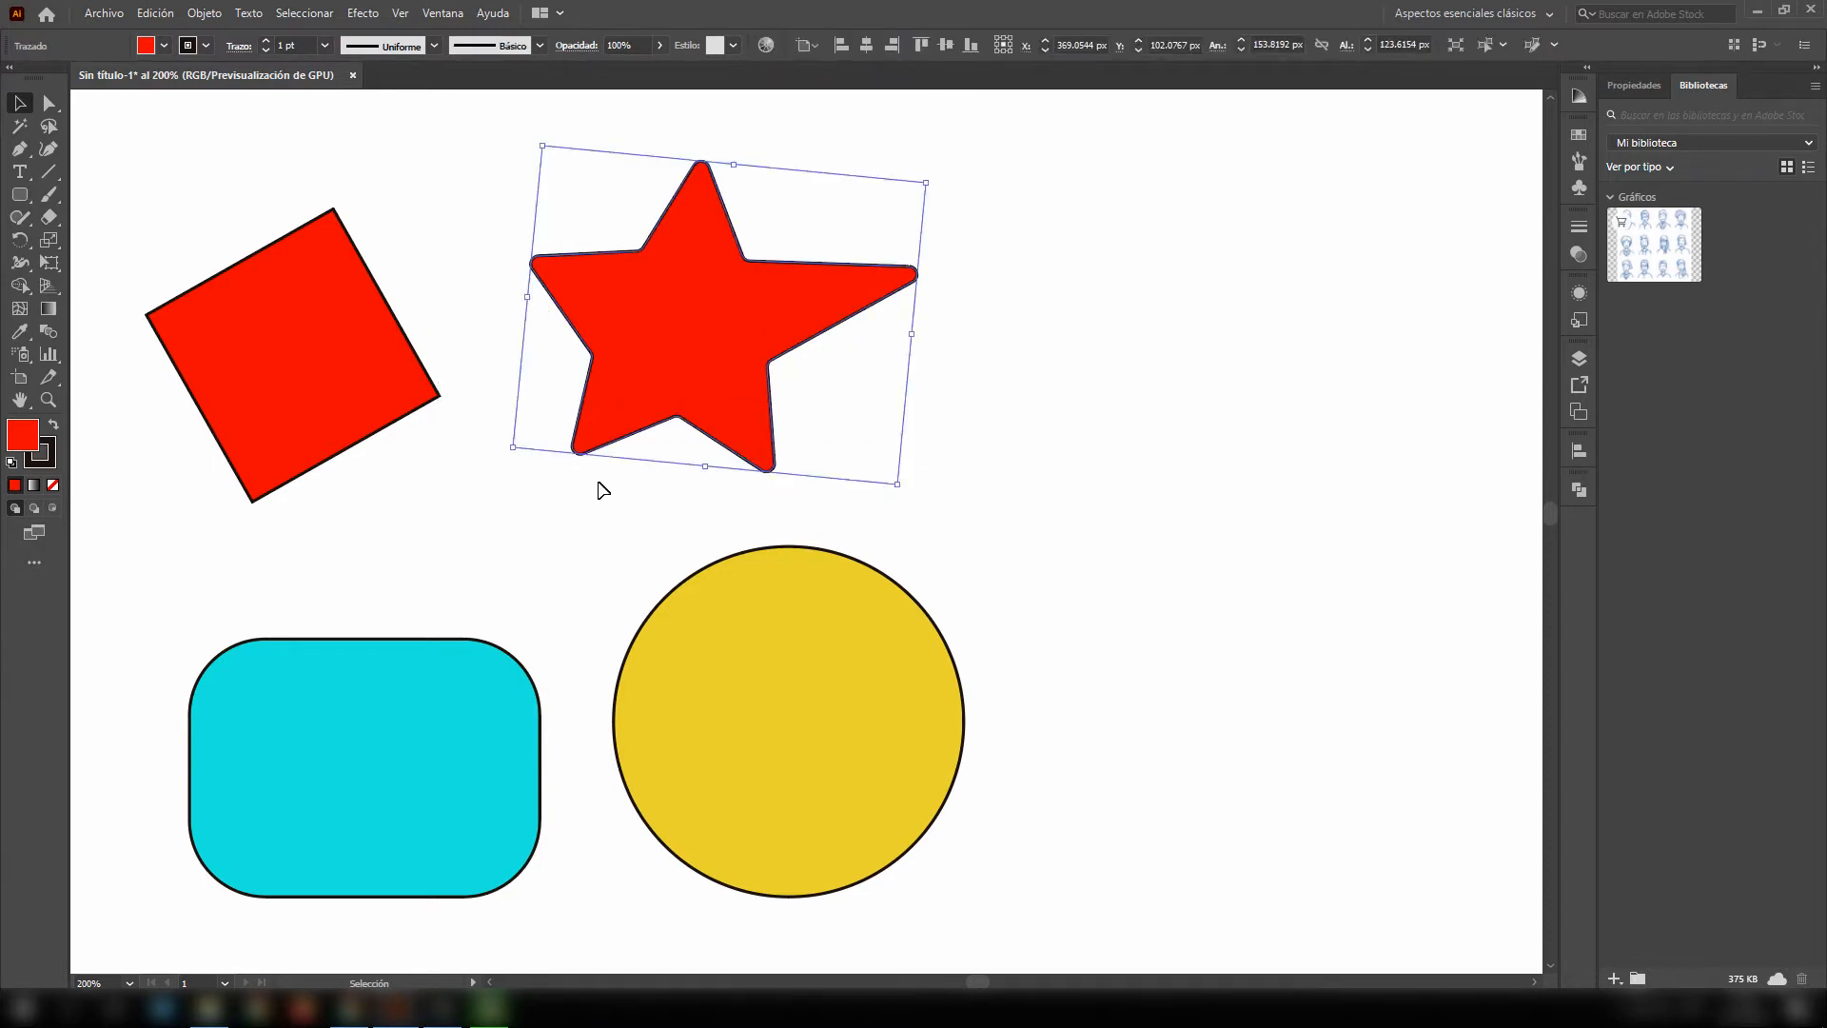
click(1084, 346)
drag(922, 366, 554, 403)
click(1004, 324)
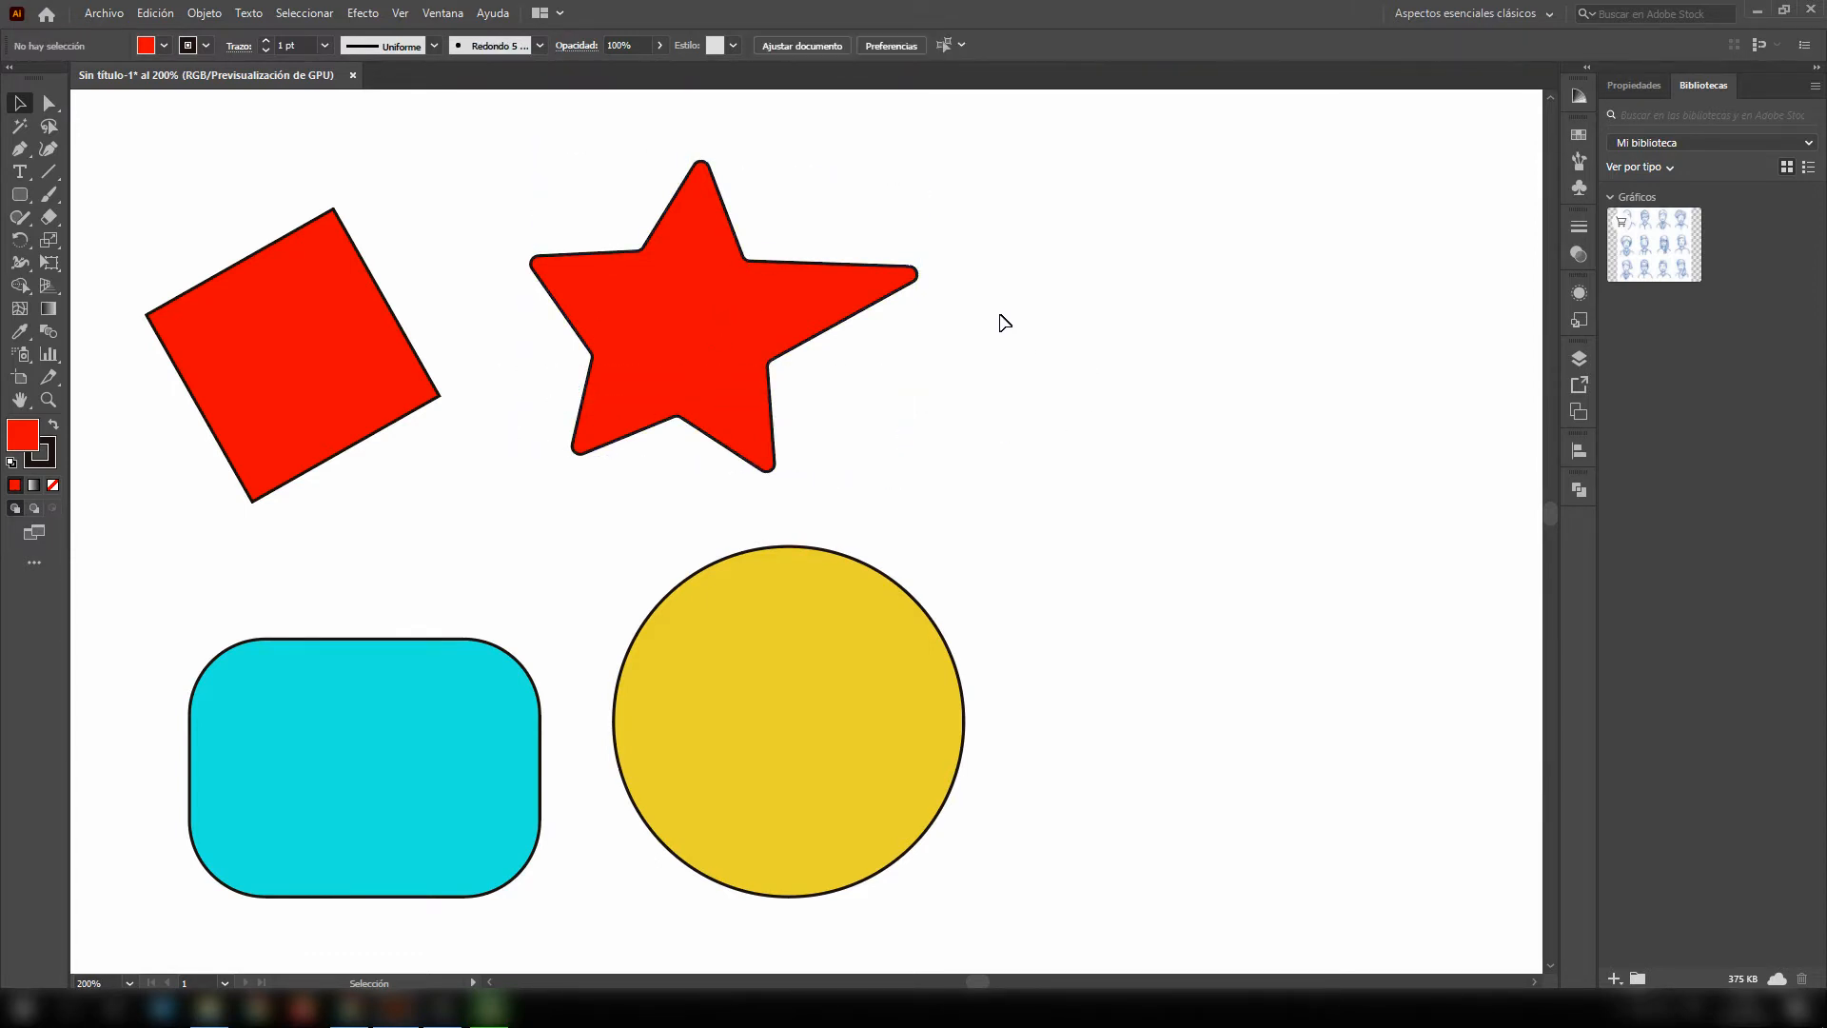
- Marquee-select the red square and the star together, clear the selection, and select the red square alone
drag(982, 319, 191, 467)
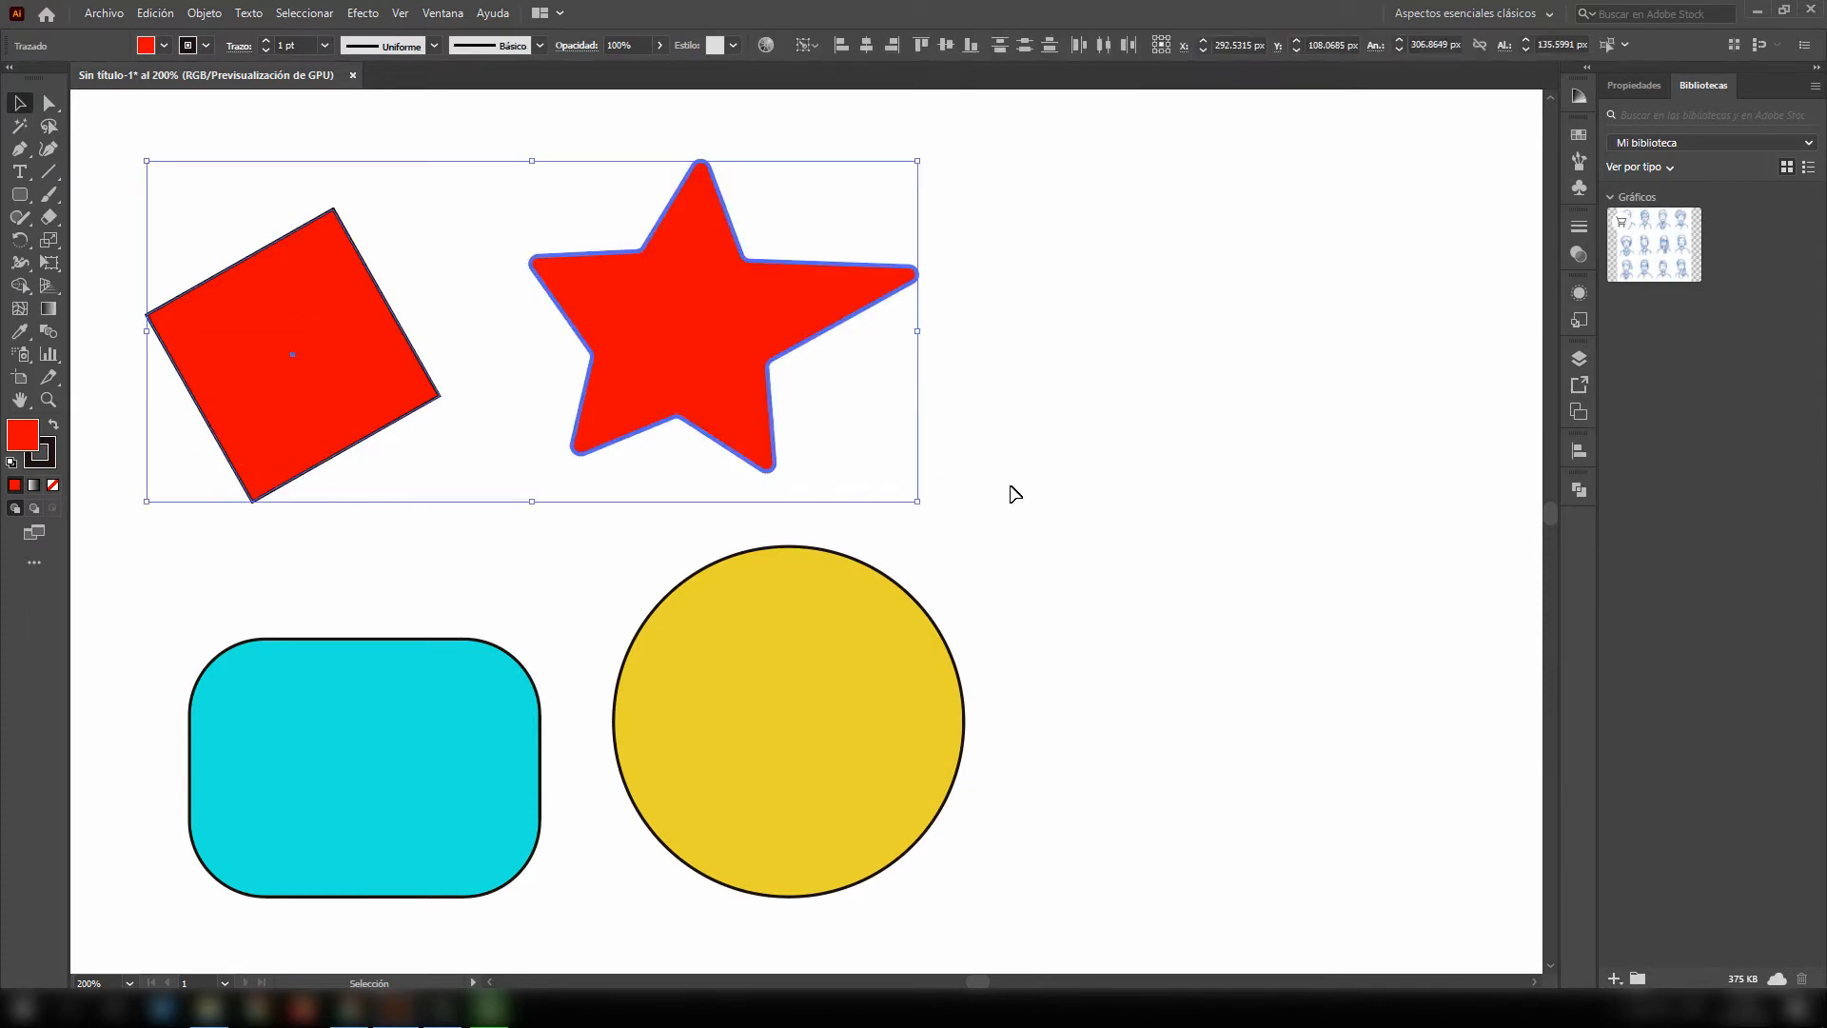
click(1127, 485)
click(318, 391)
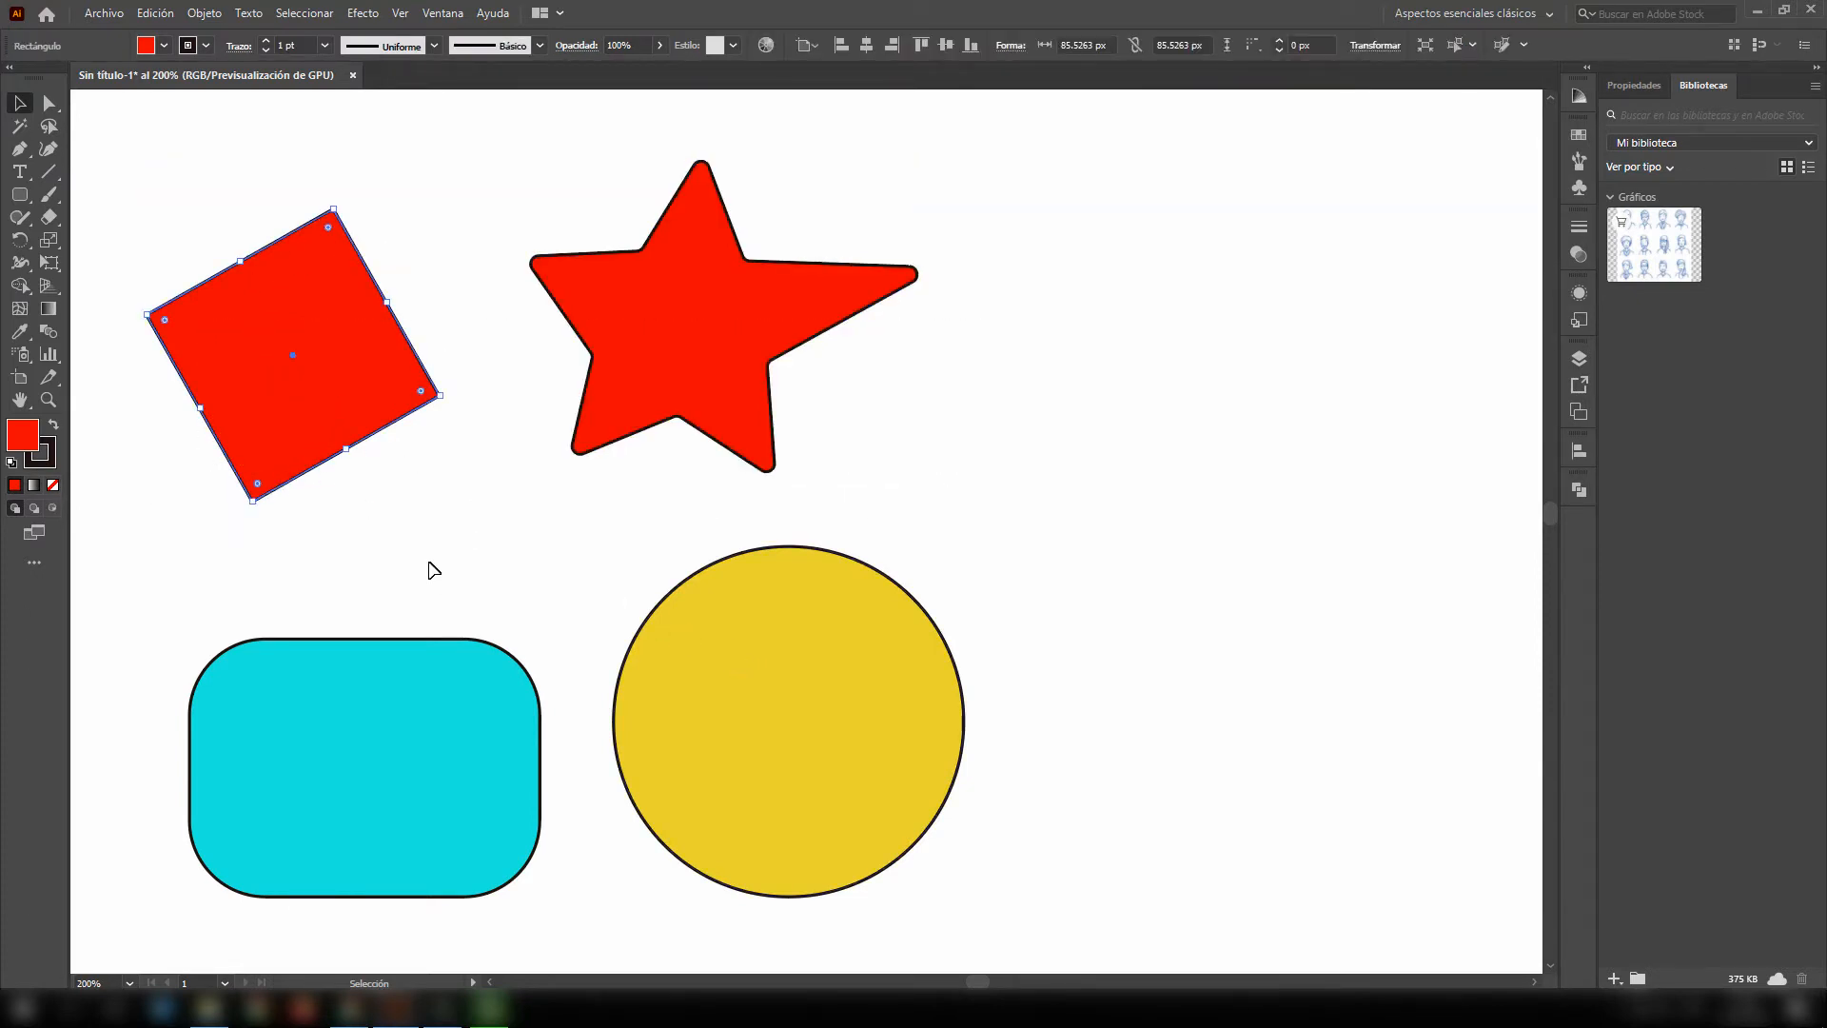
- Clear the current selection, then marquee-select all four shapes and deselect them, twice in a row
click(378, 459)
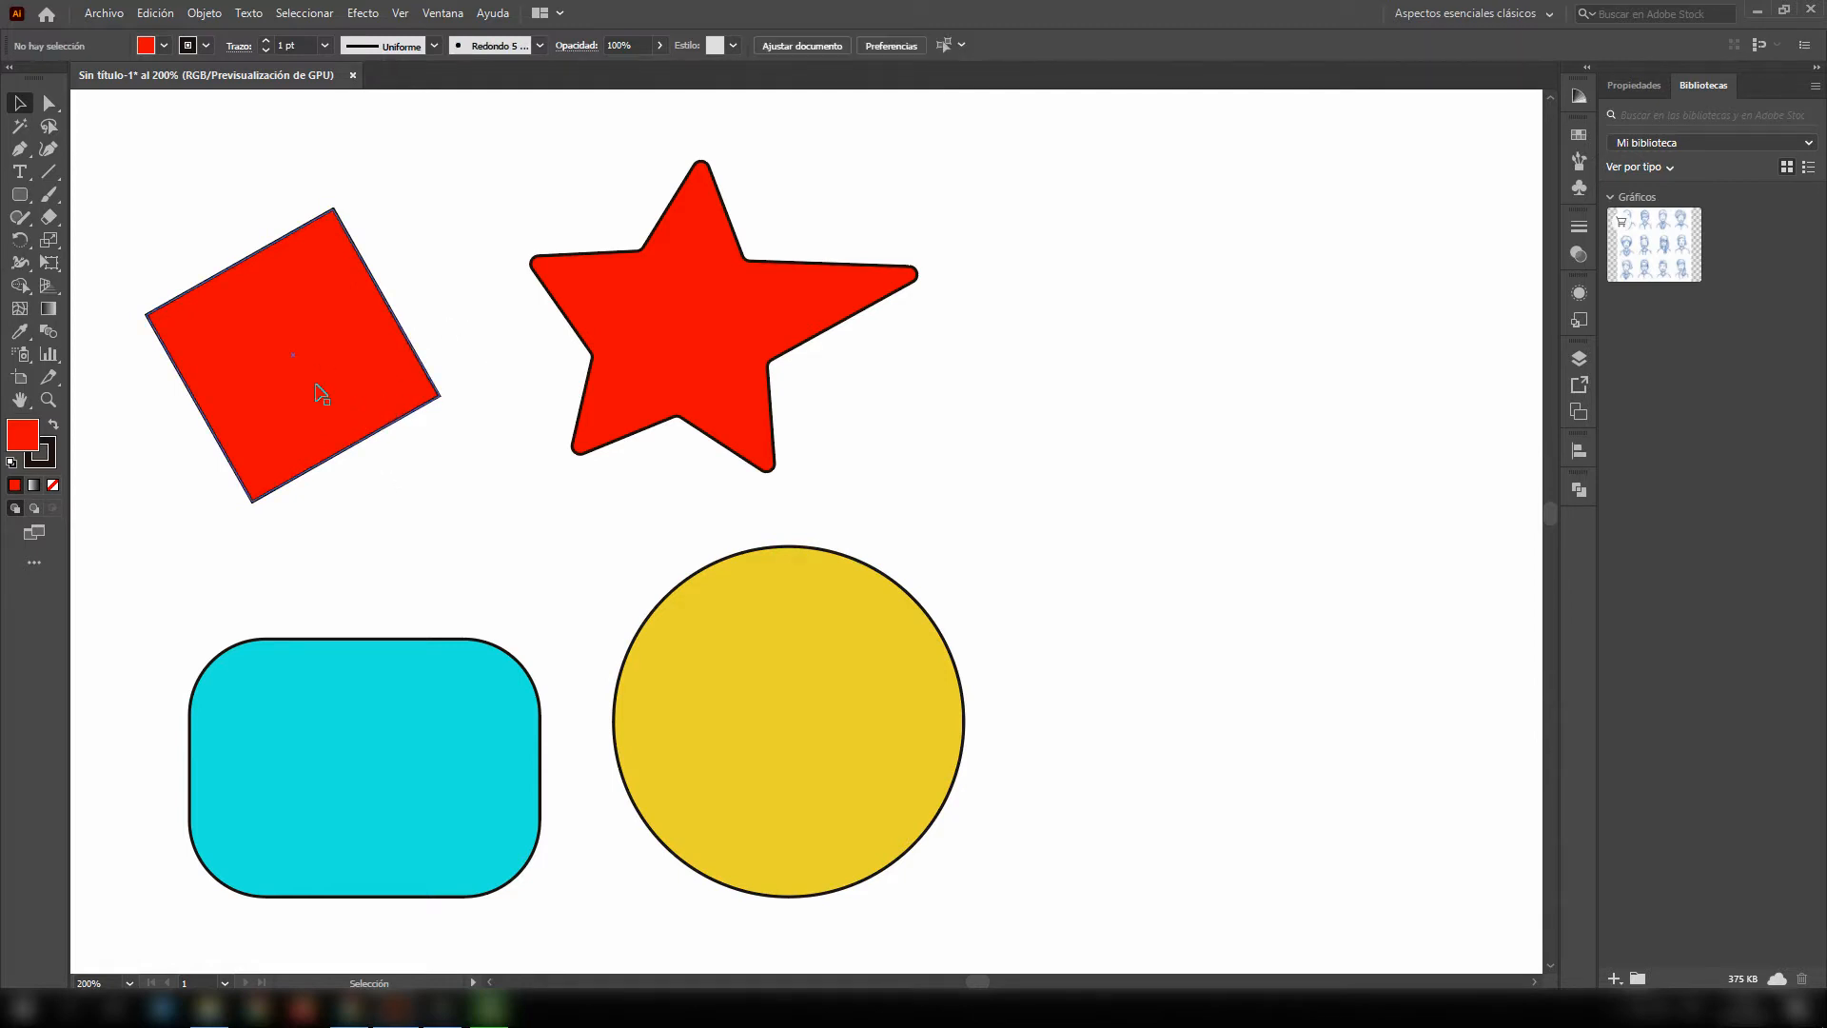
drag(230, 212, 807, 728)
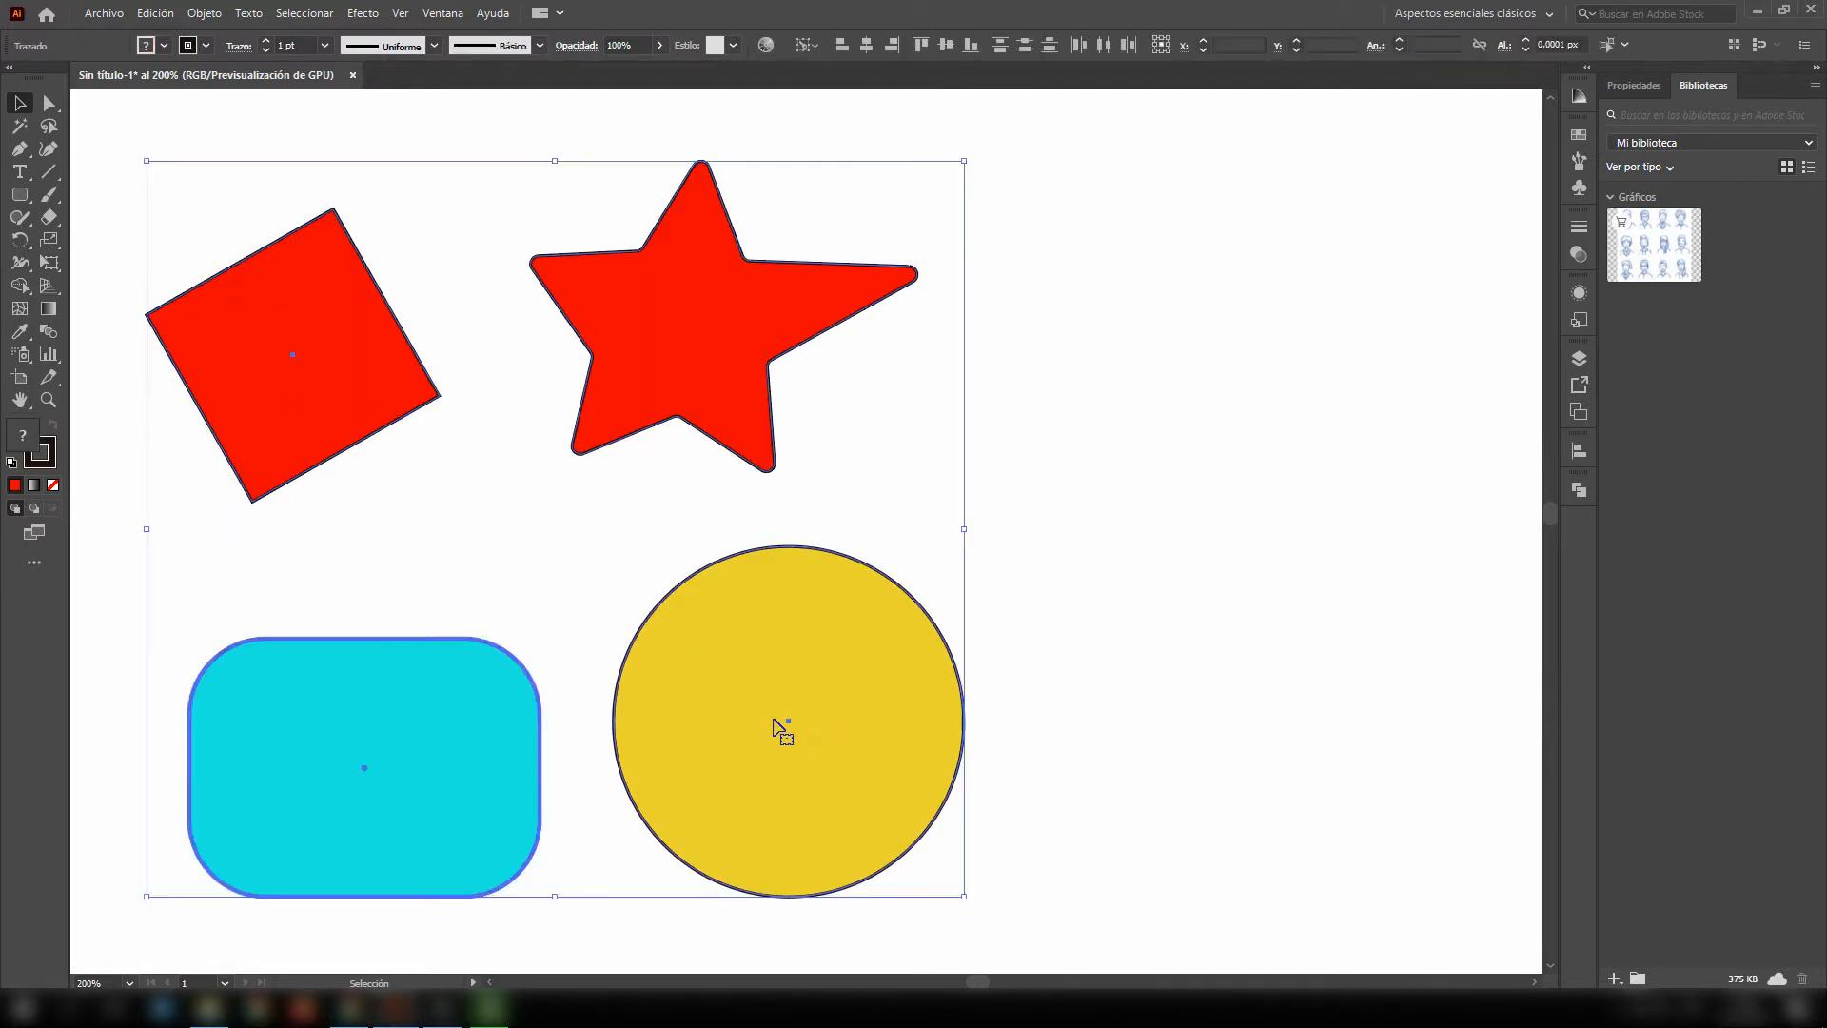
click(1131, 298)
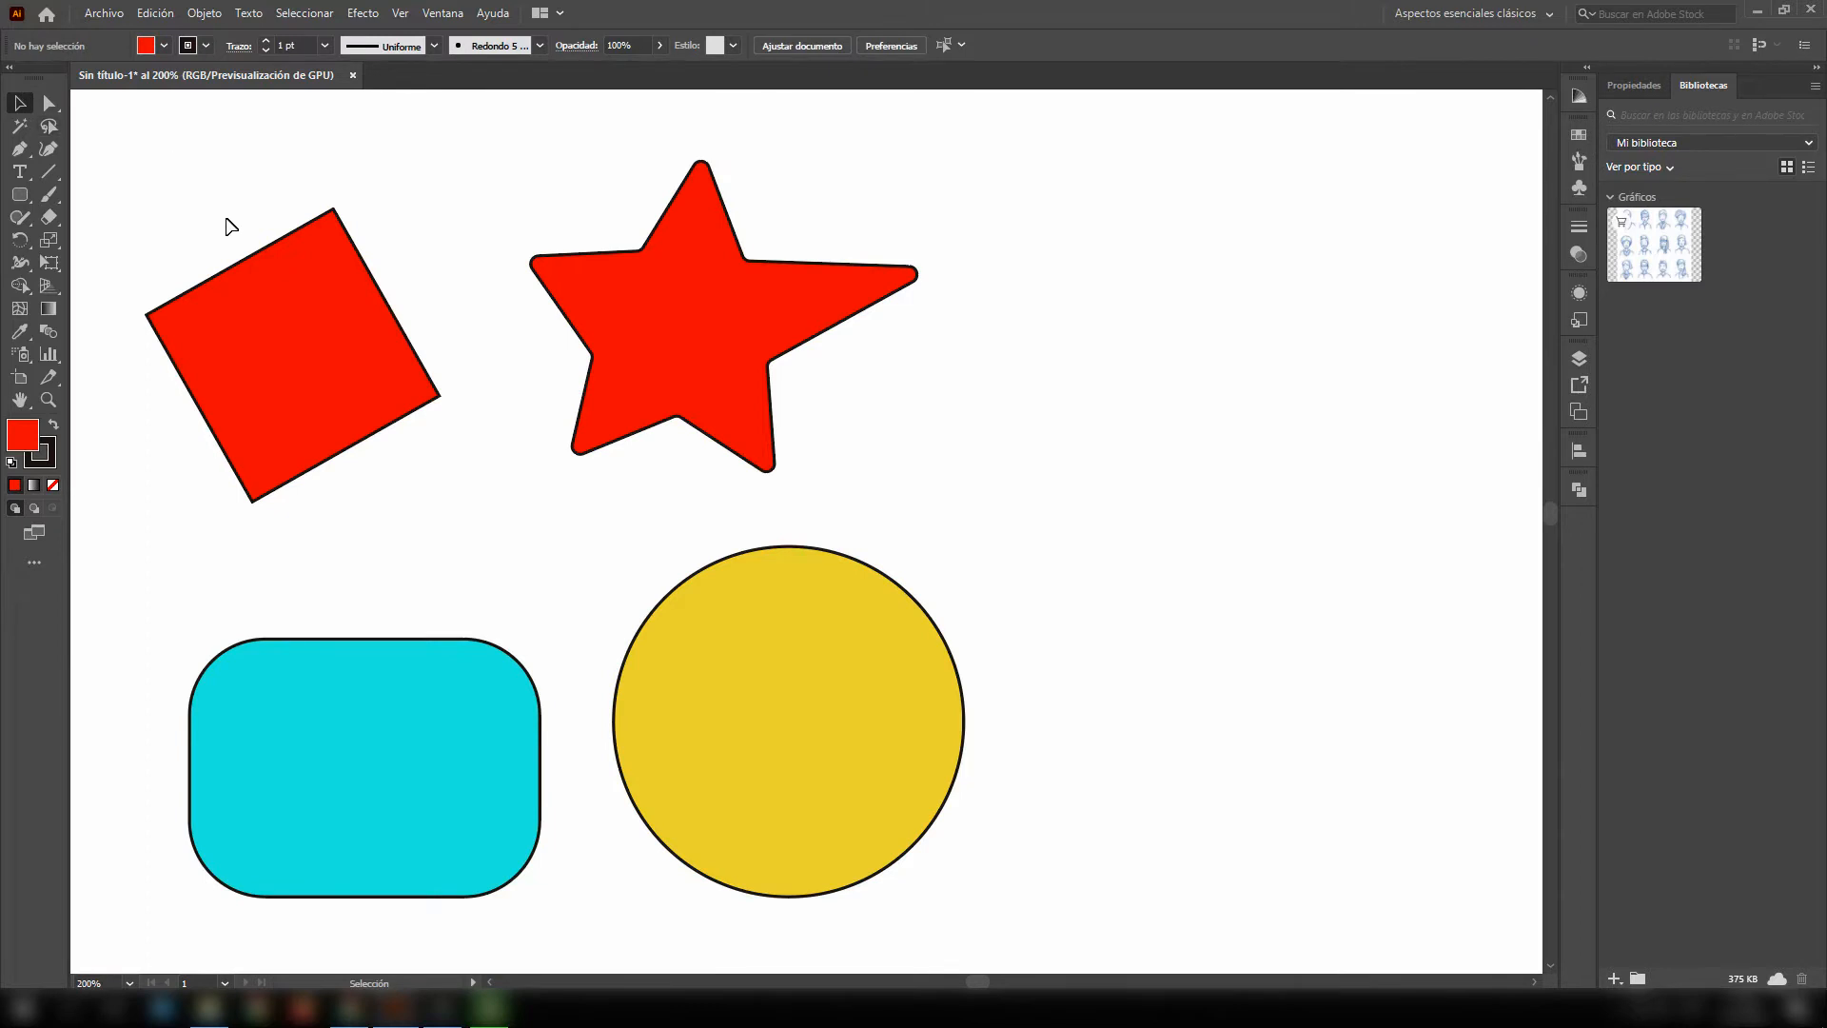
drag(191, 171, 942, 762)
click(963, 637)
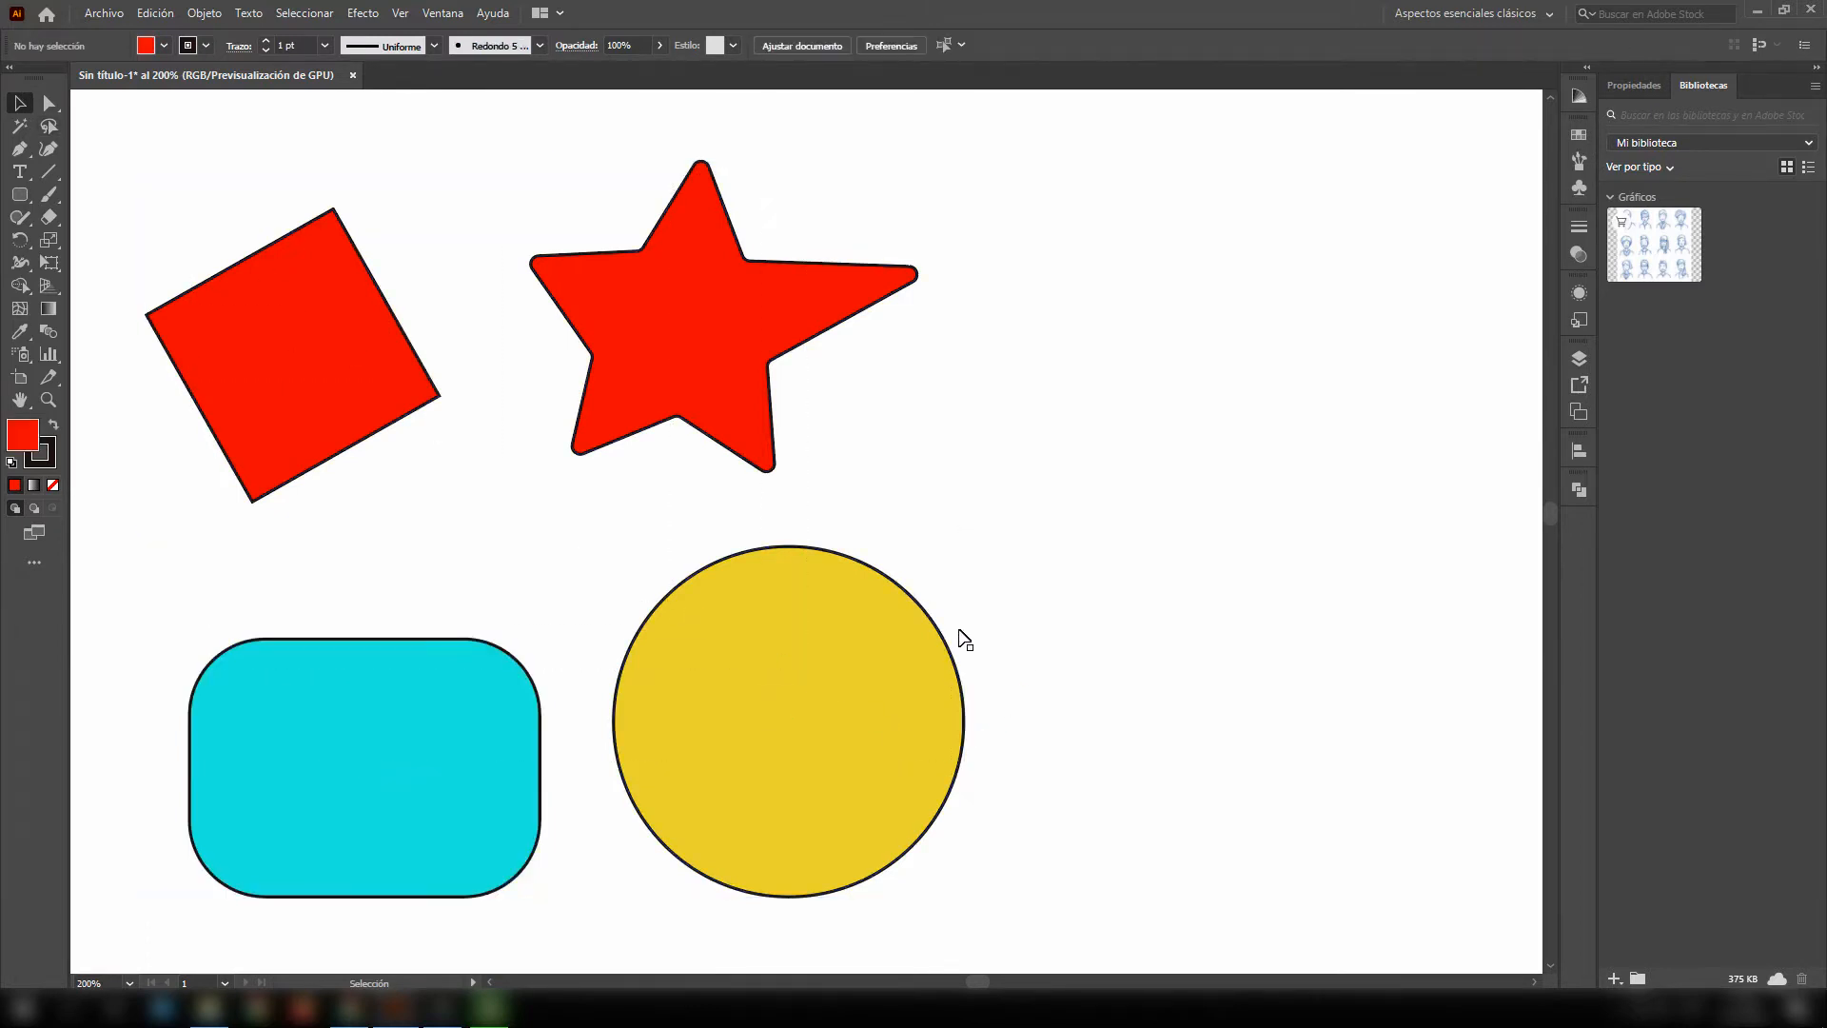
- Select the red square, add the yellow circle to the selection, and deselect both
click(328, 447)
shift+click(931, 775)
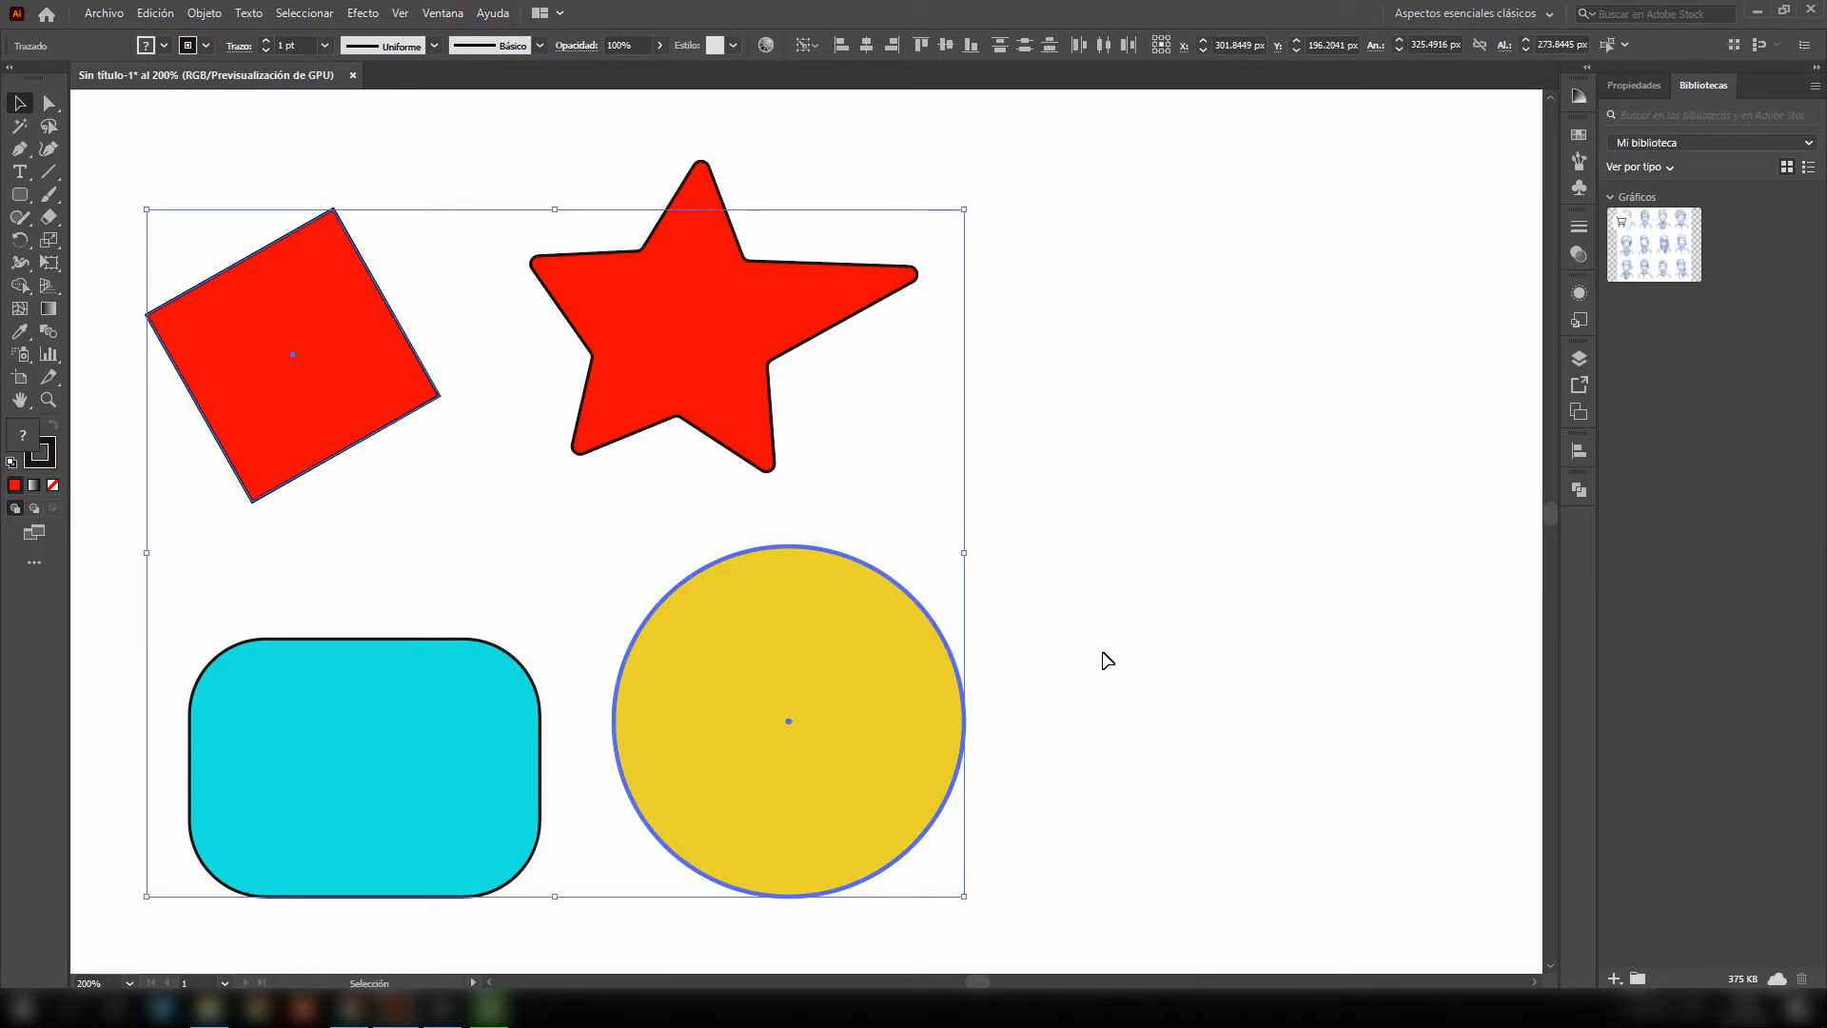
click(1066, 598)
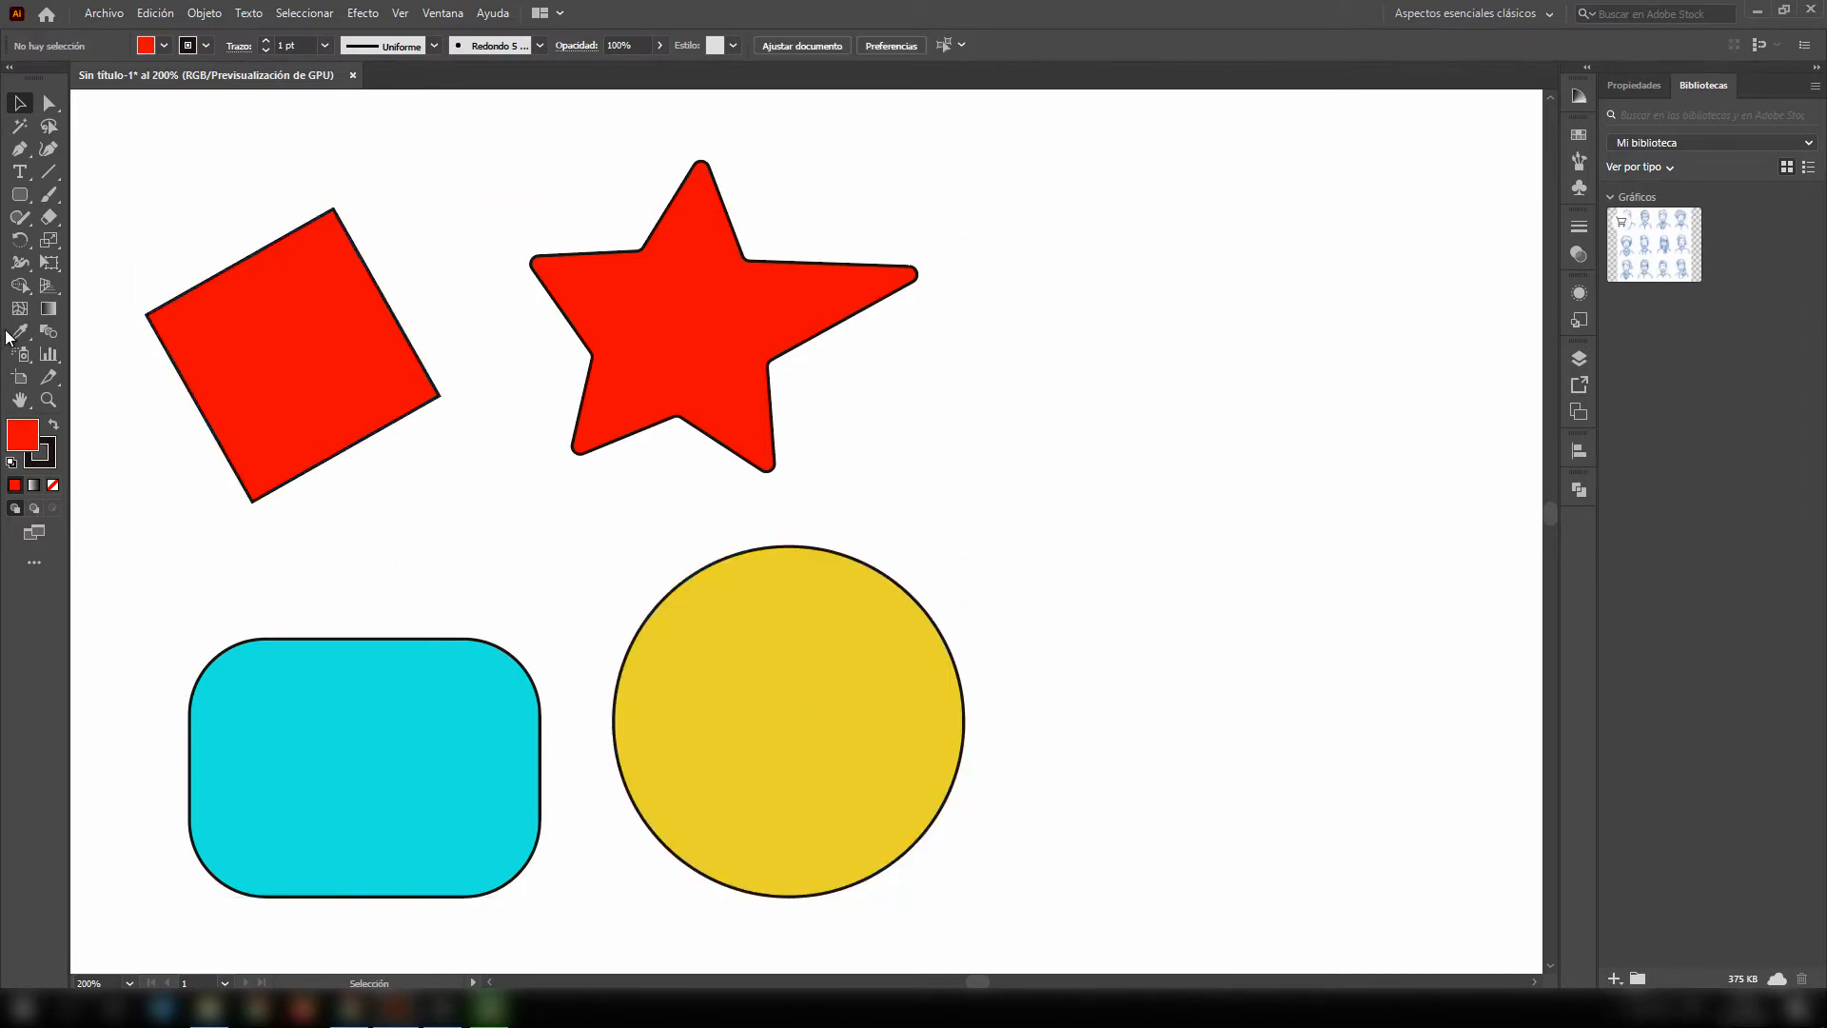
- Use the Lasso tool to select only the red square and the yellow circle, and deselect them
click(49, 127)
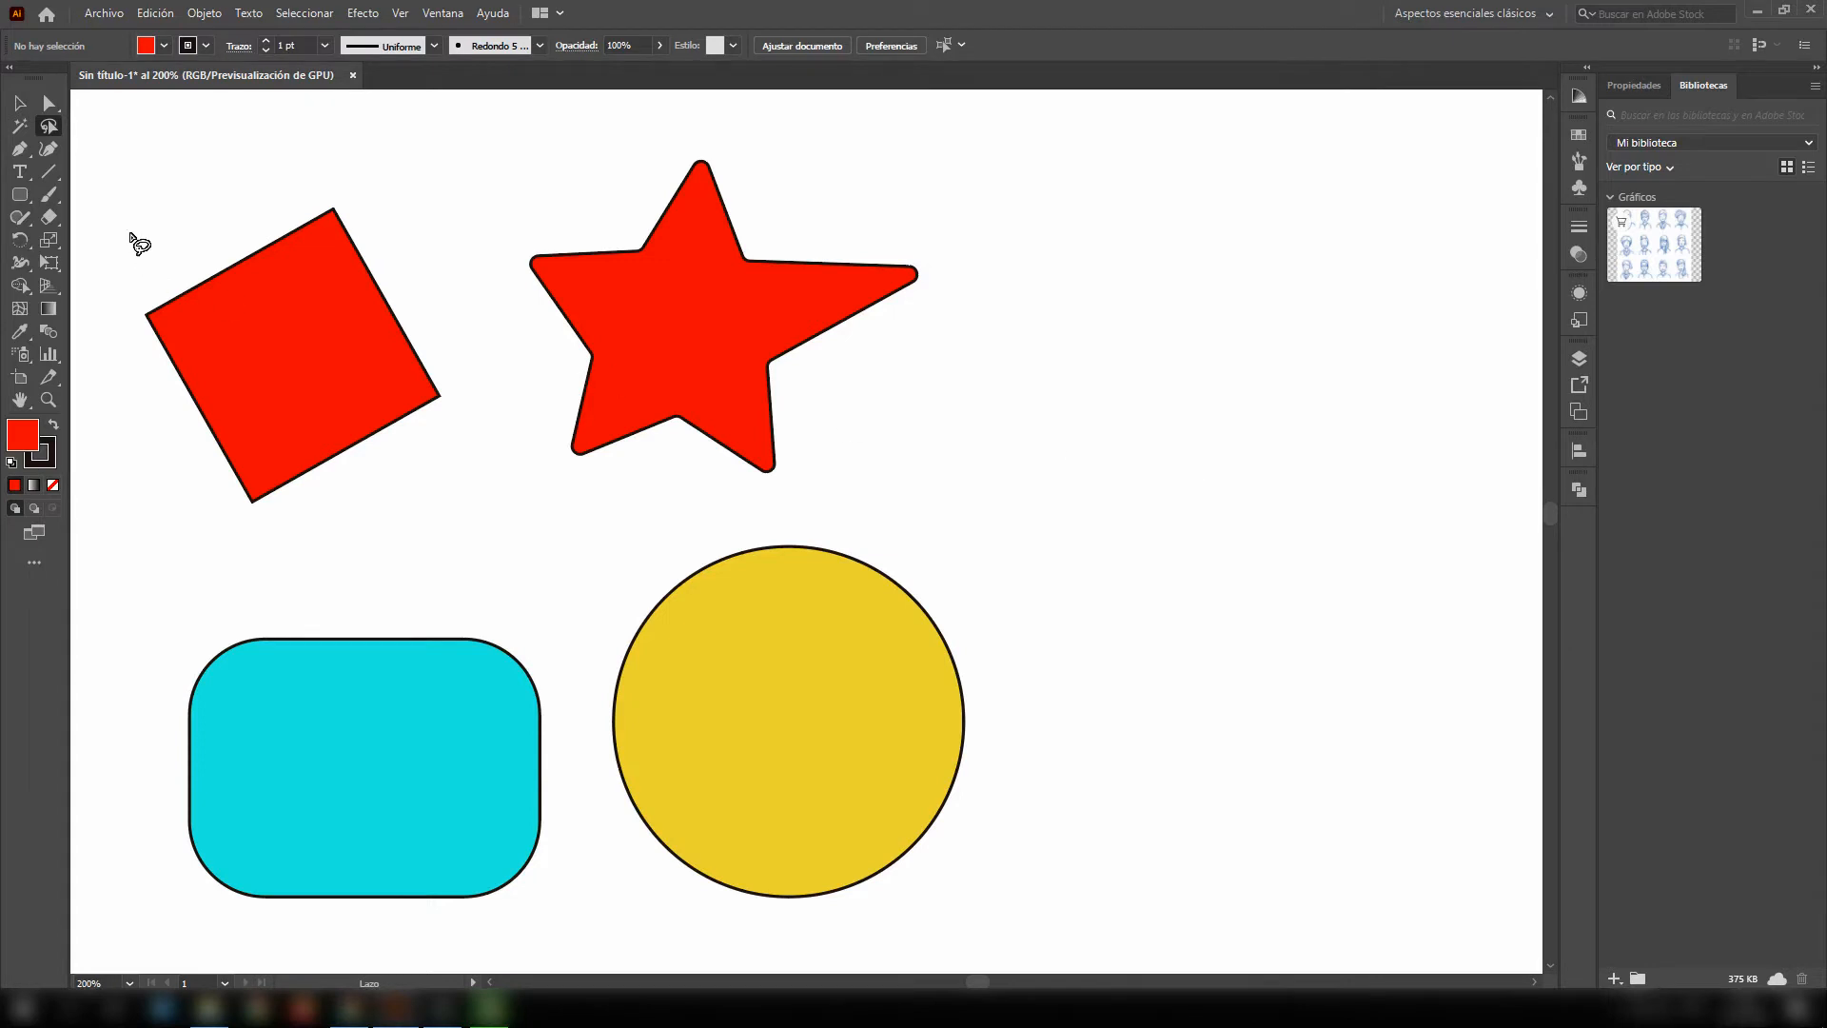
mouse_move(152, 209)
mouse_down()
mouse_move(335, 412)
mouse_move(999, 832)
mouse_move(922, 815)
mouse_up()
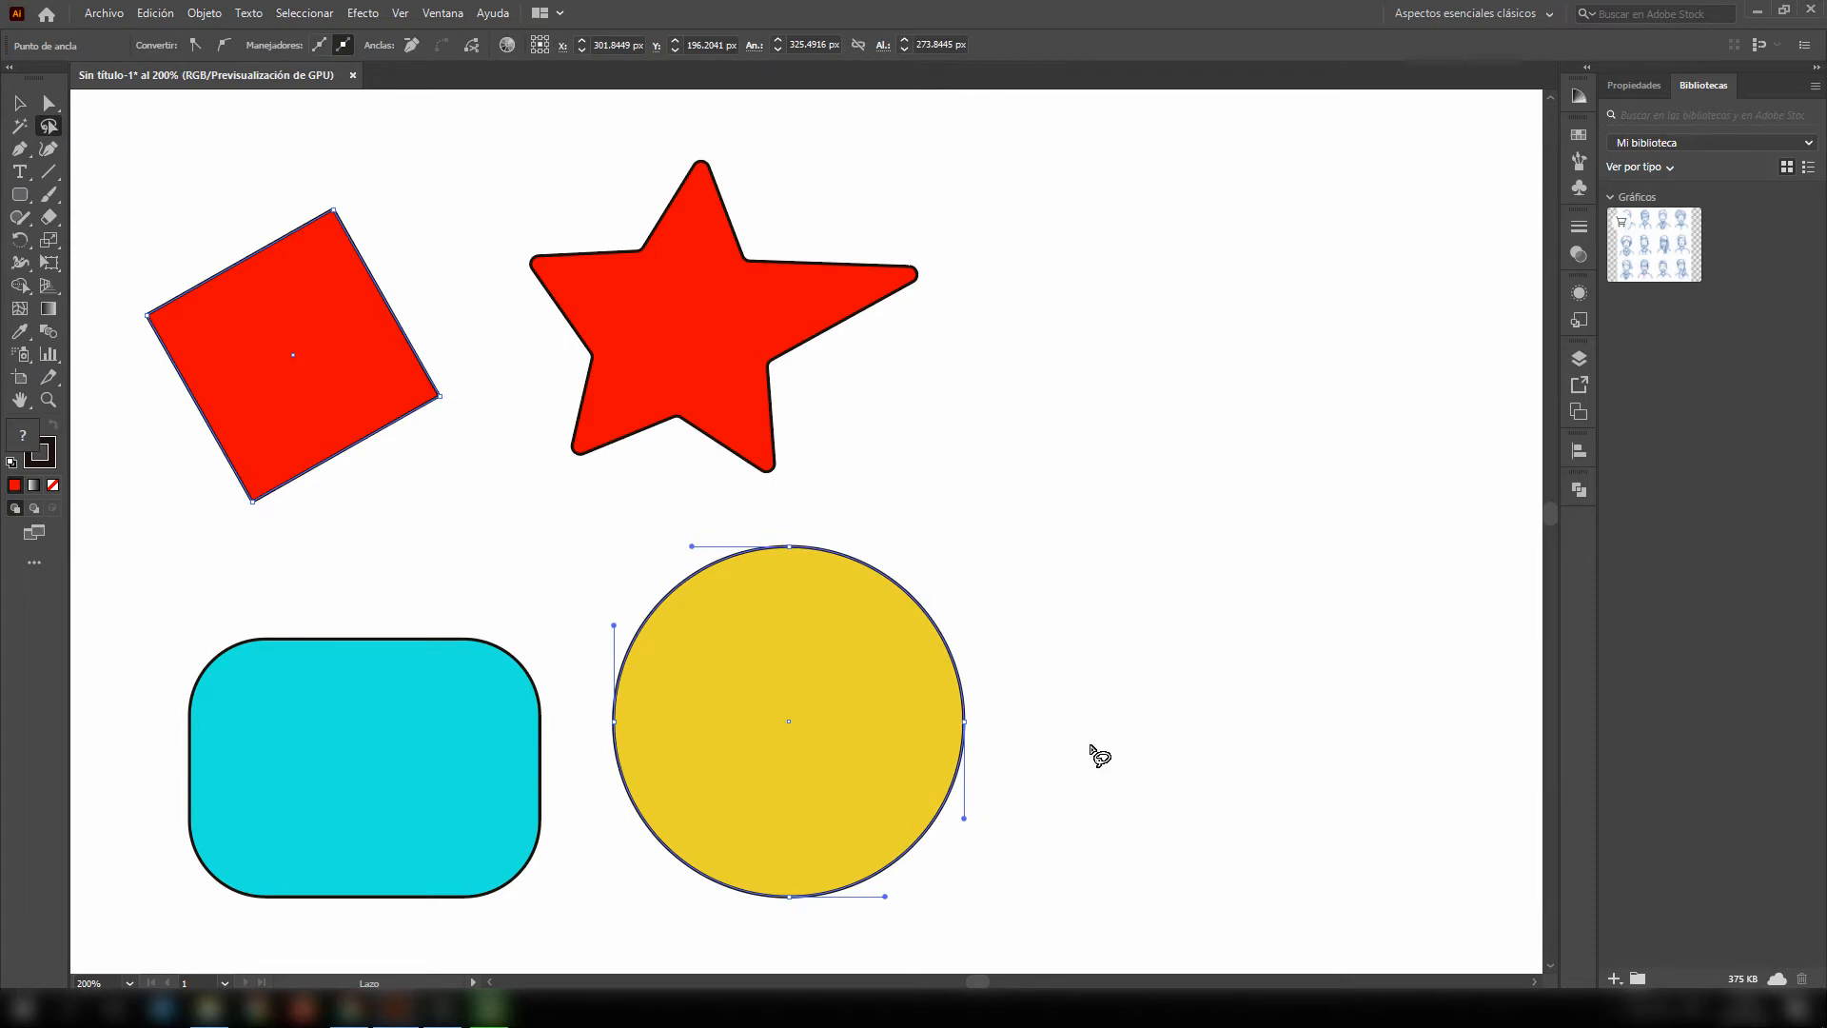
click(488, 293)
- Lasso the star on its own, lasso the star together with the turquoise rounded rectangle, and deselect
mouse_move(837, 214)
mouse_down()
mouse_move(530, 430)
mouse_move(294, 905)
mouse_move(441, 868)
mouse_up()
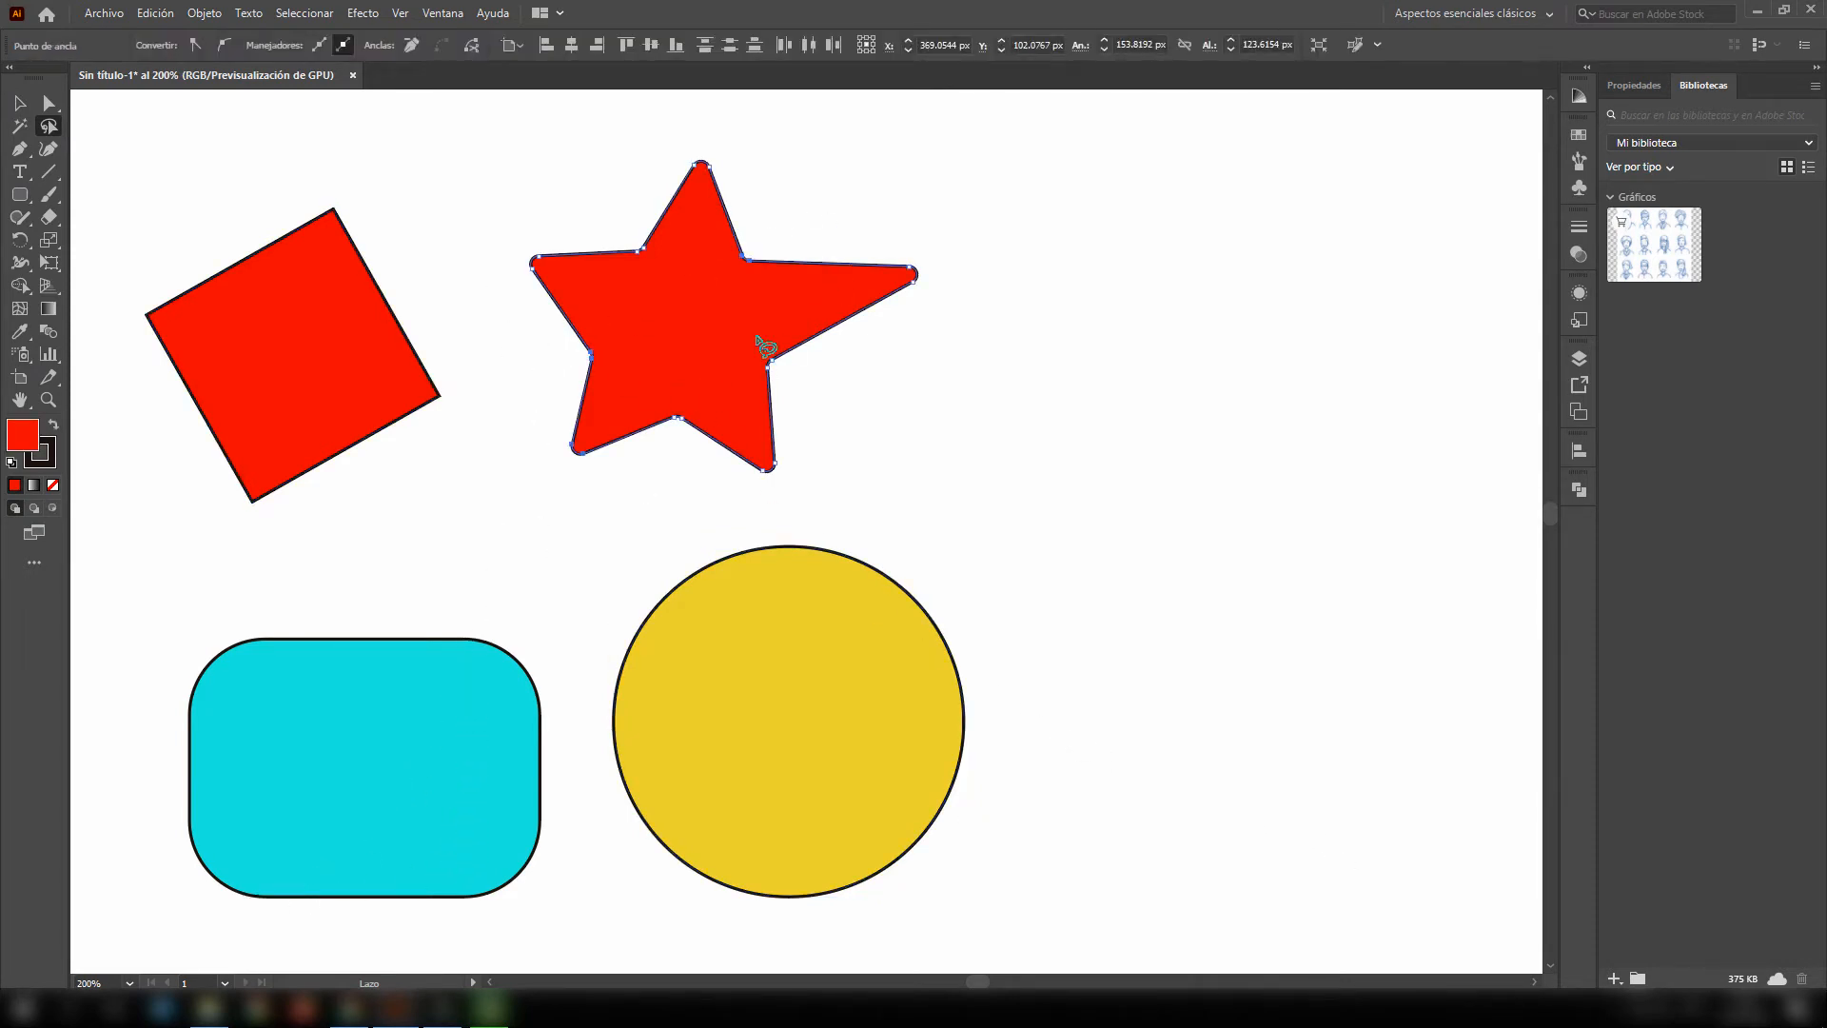
mouse_move(836, 179)
mouse_down()
mouse_move(350, 544)
mouse_move(229, 926)
mouse_move(168, 946)
mouse_up()
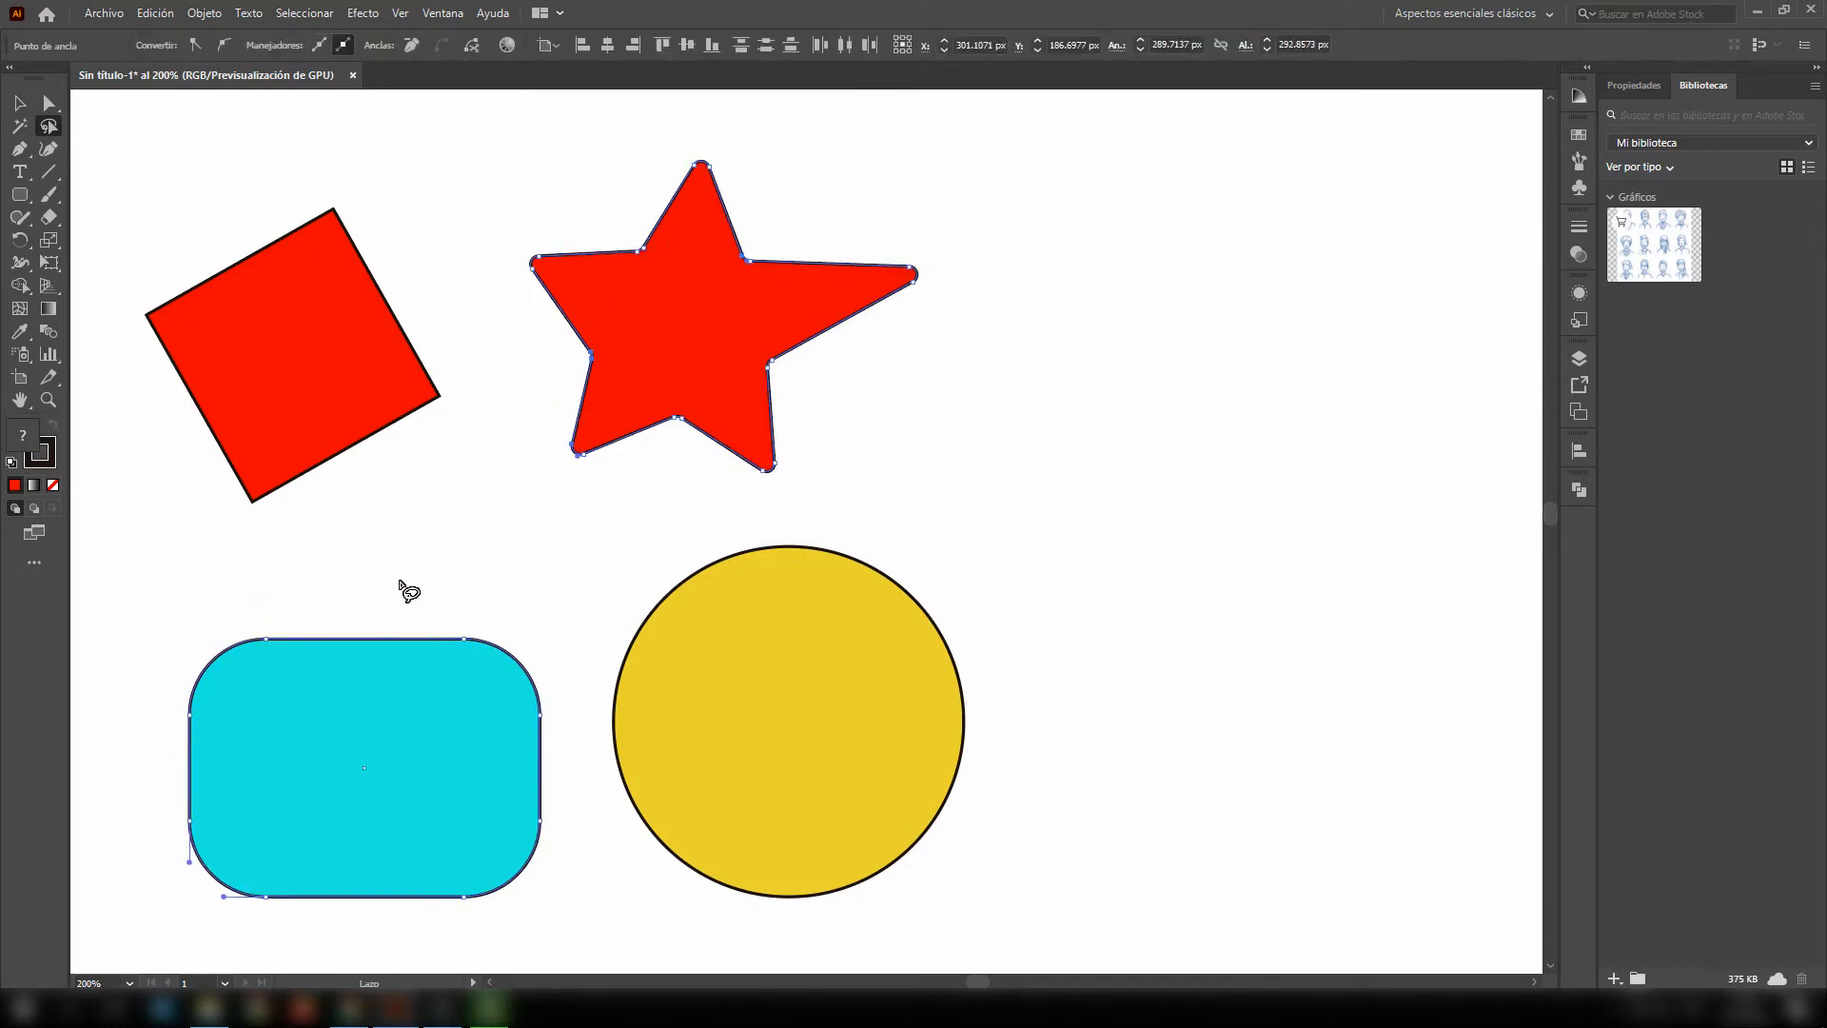
click(453, 549)
- Lasso the turquoise rounded rectangle and the yellow circle, switch to the Selection tool, and deselect both
mouse_move(172, 900)
mouse_down()
mouse_move(460, 619)
mouse_move(975, 730)
mouse_move(1019, 713)
mouse_up()
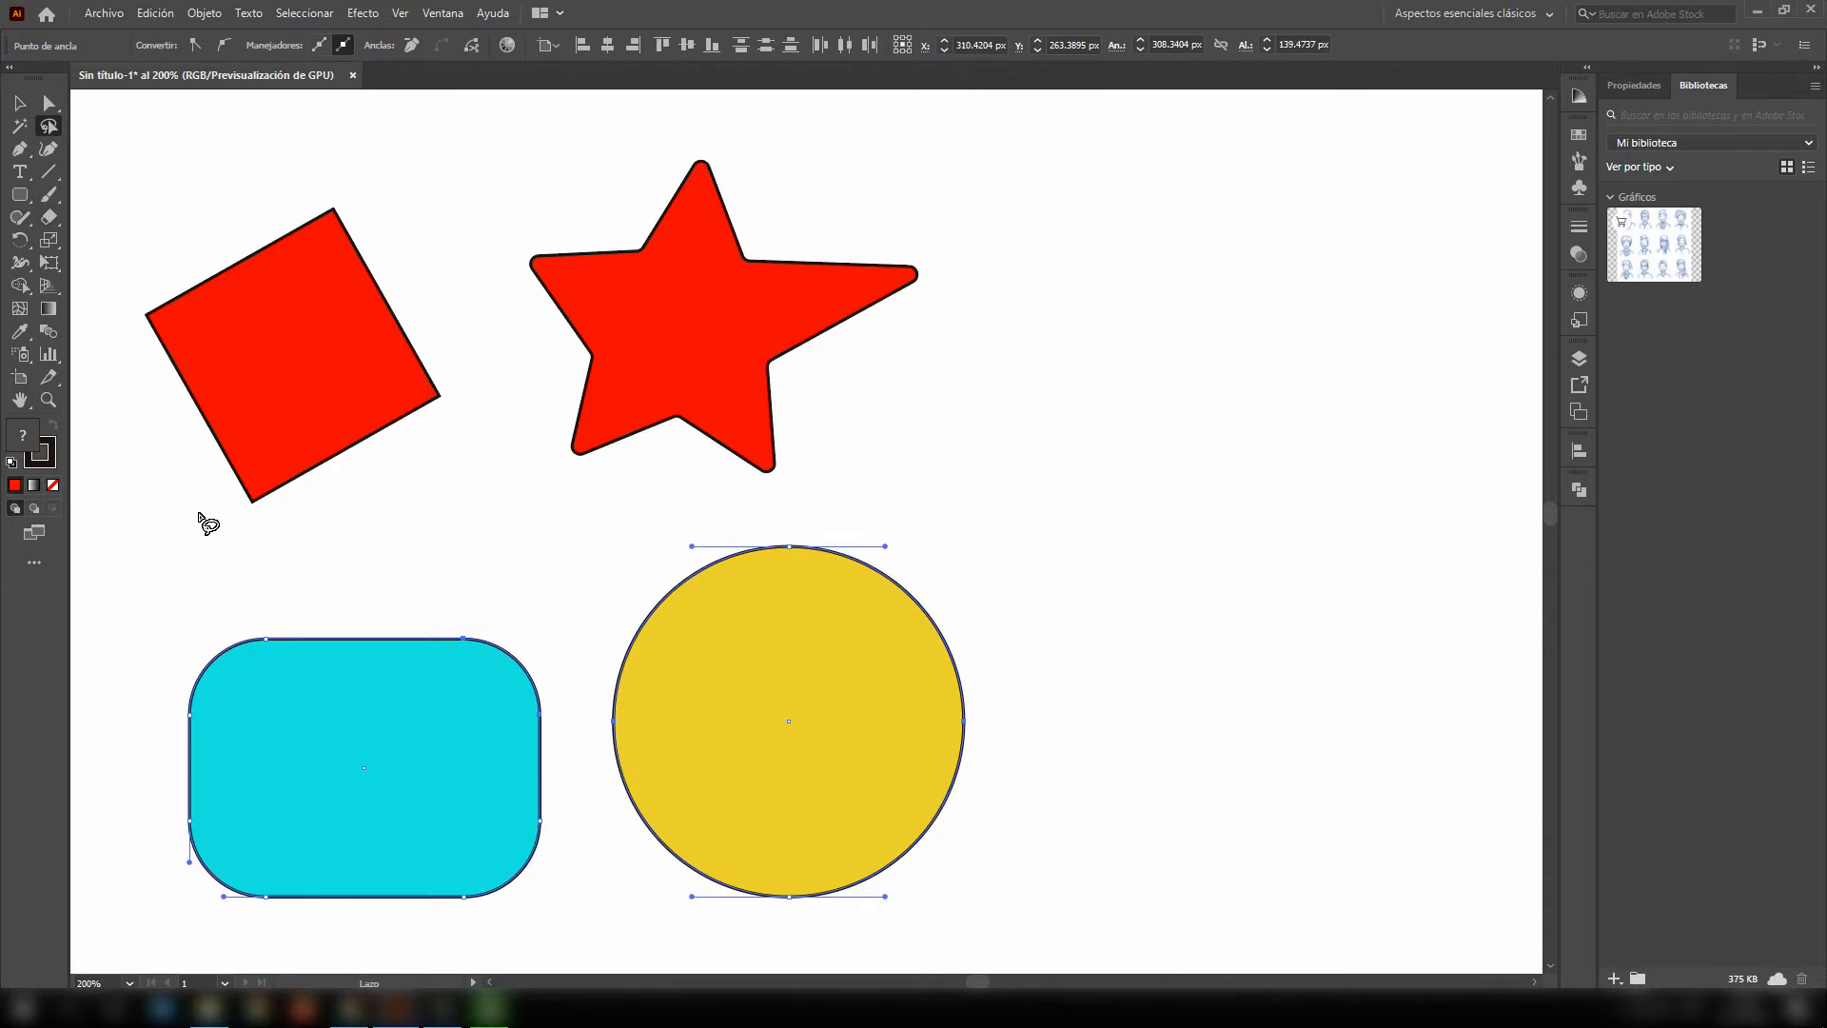
click(19, 102)
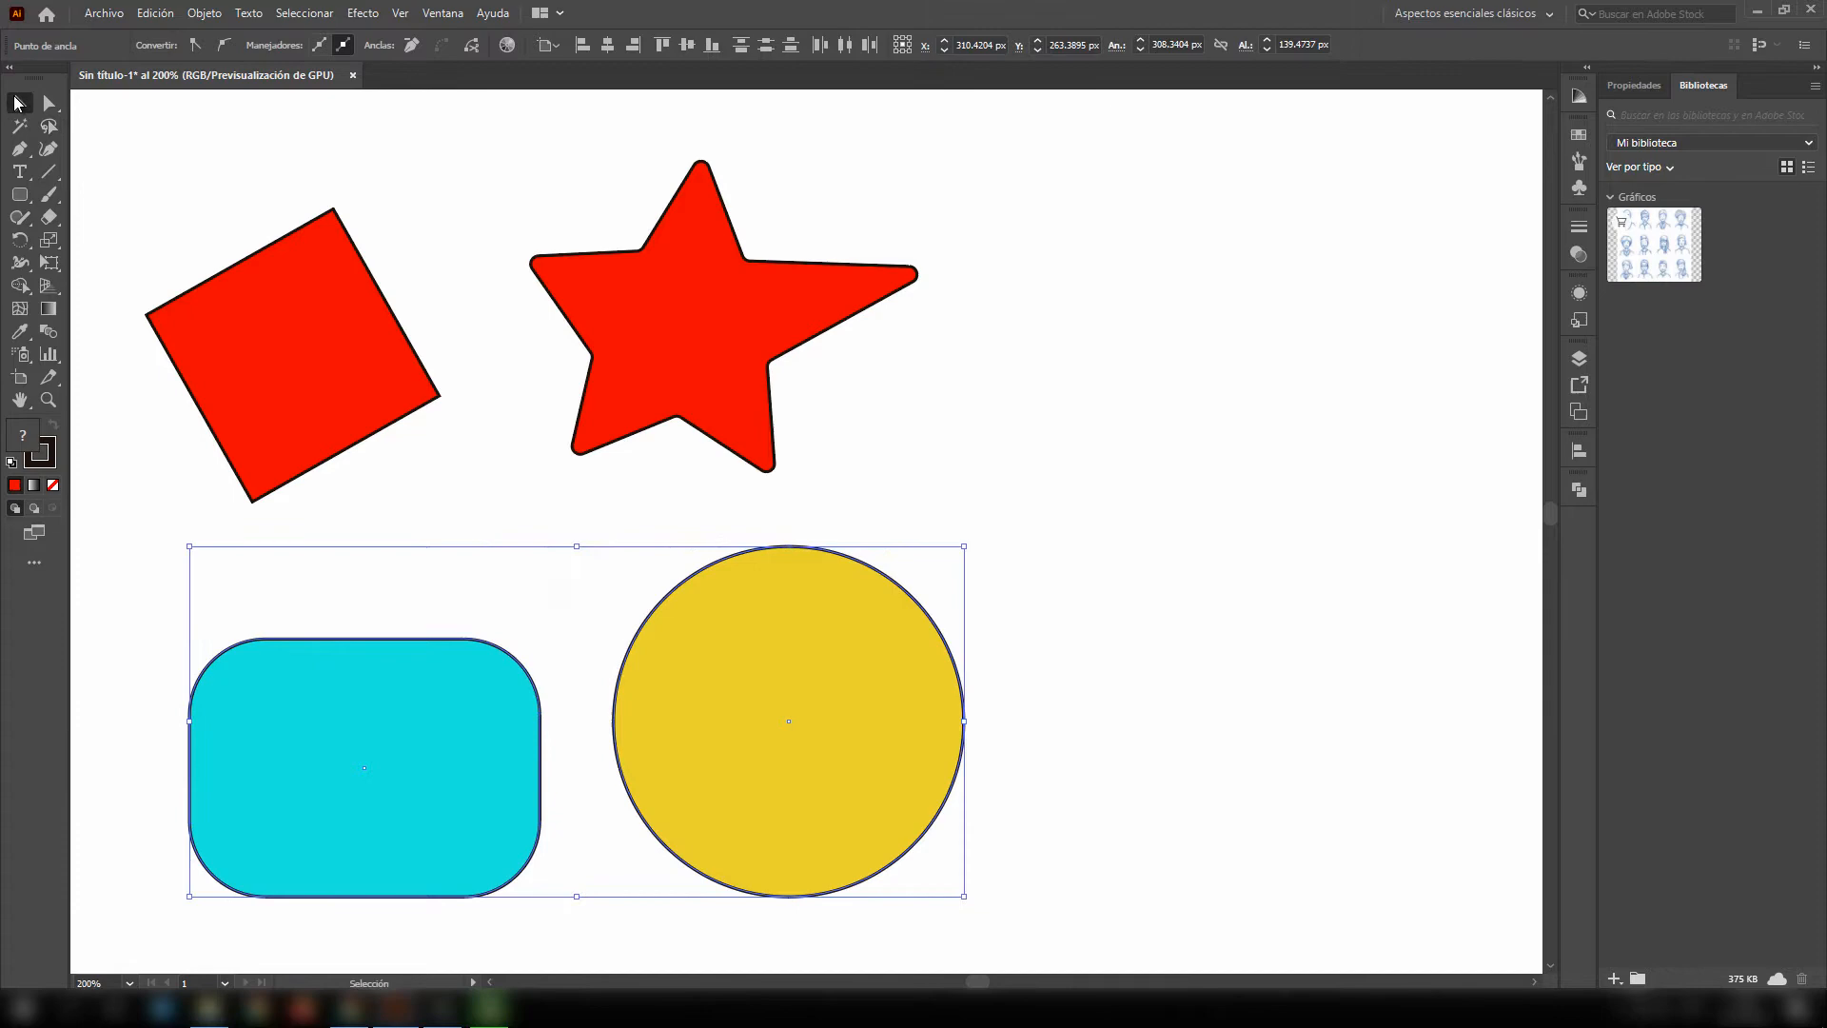
click(188, 155)
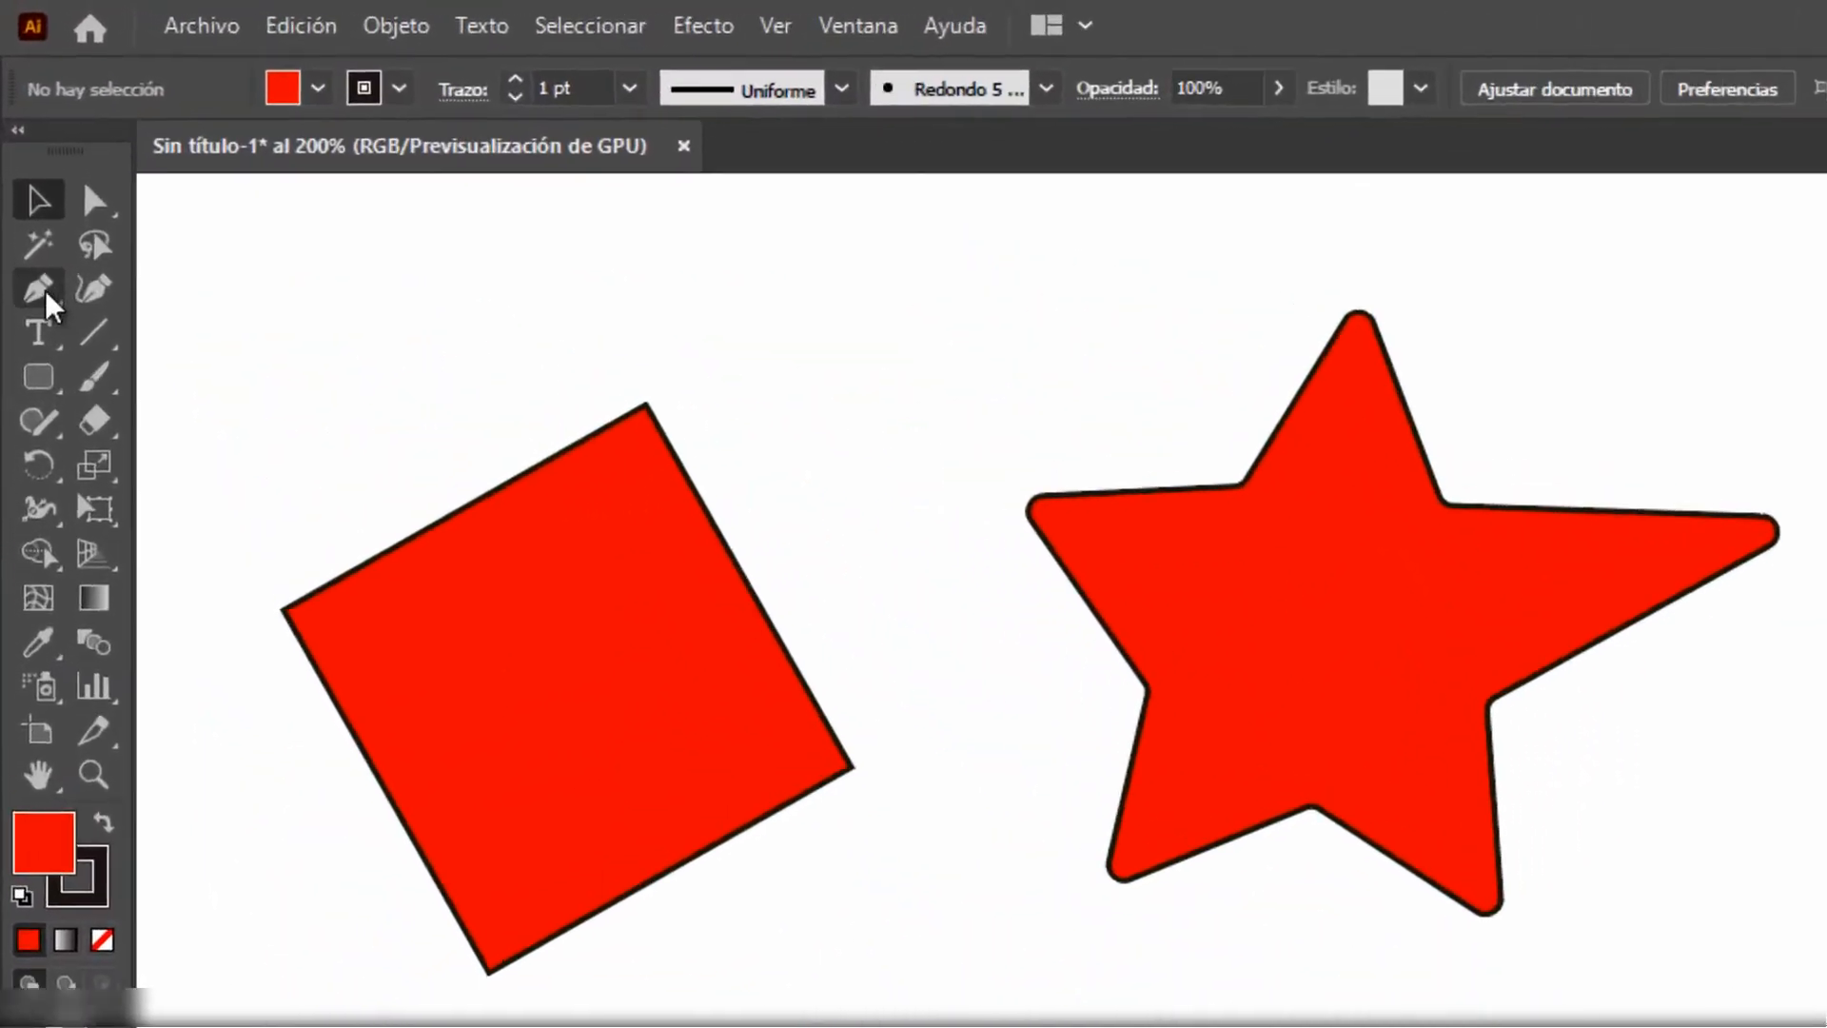
- Draw a closed nine-point zigzag polygon with straight sides in the empty area beside the star using the Pen tool, and delete it
click(19, 148)
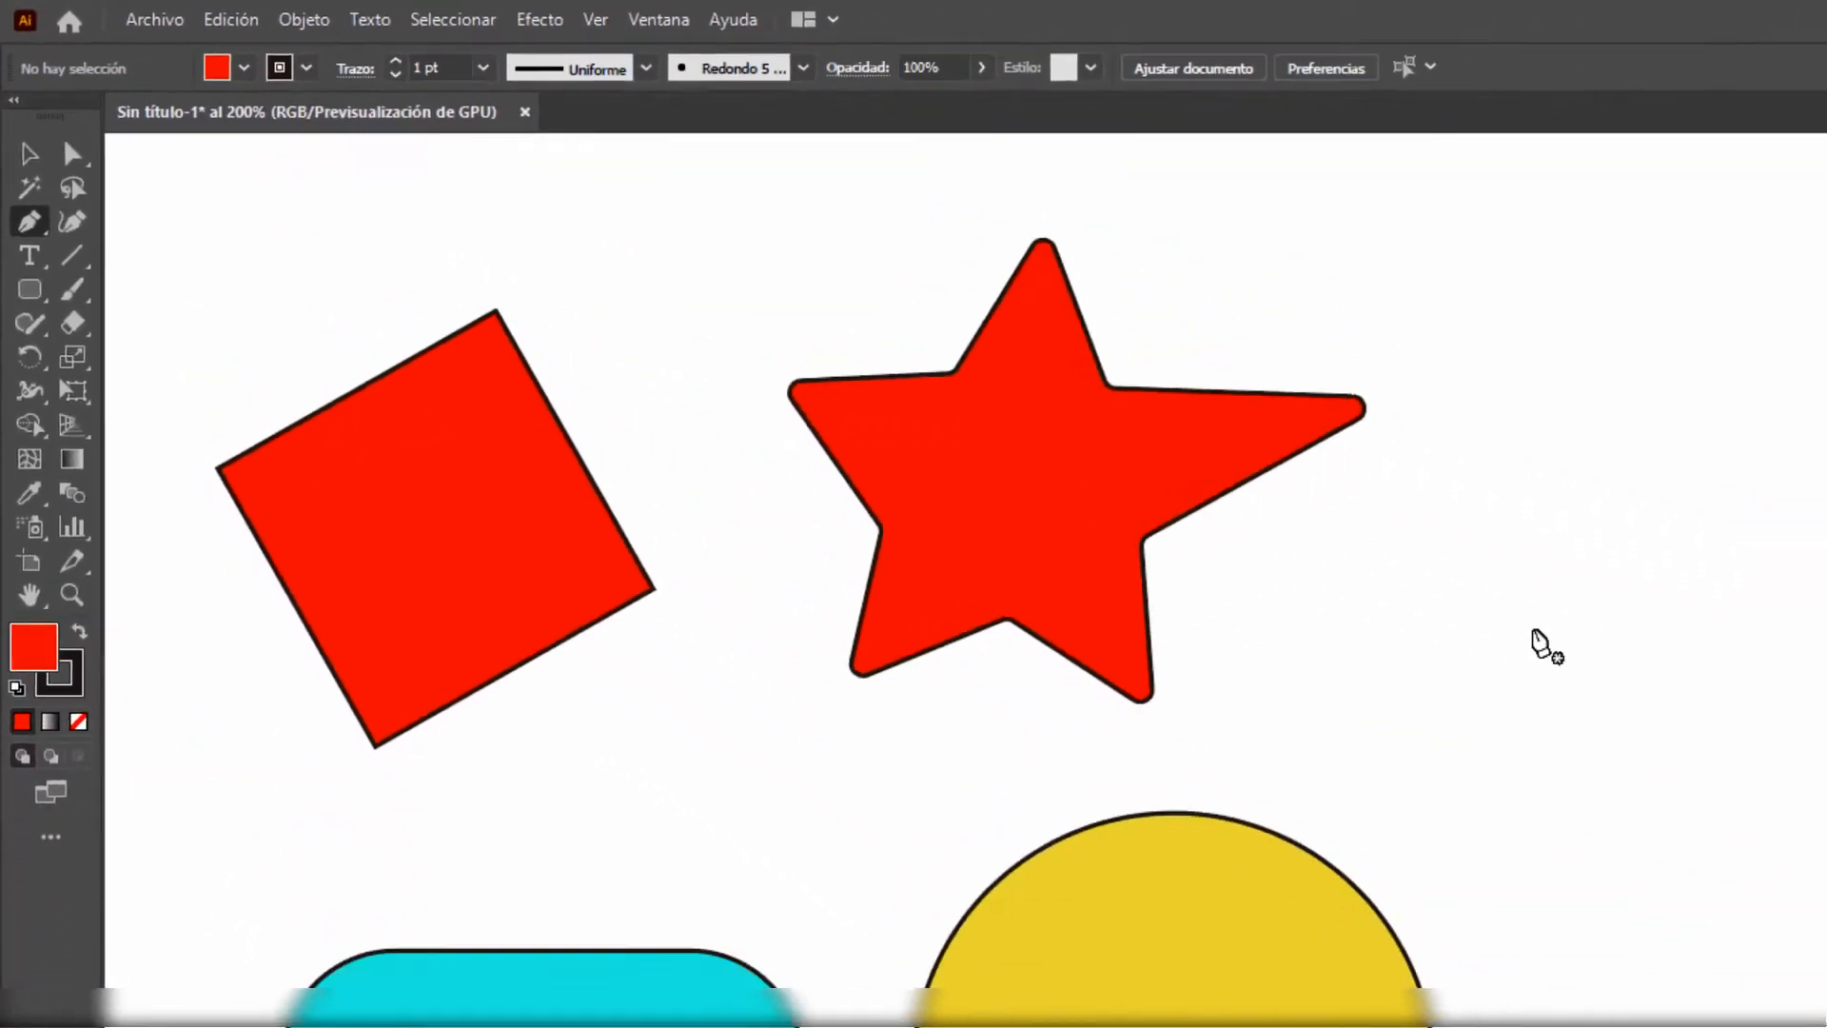
key(space)
drag(1037, 401, 805, 408)
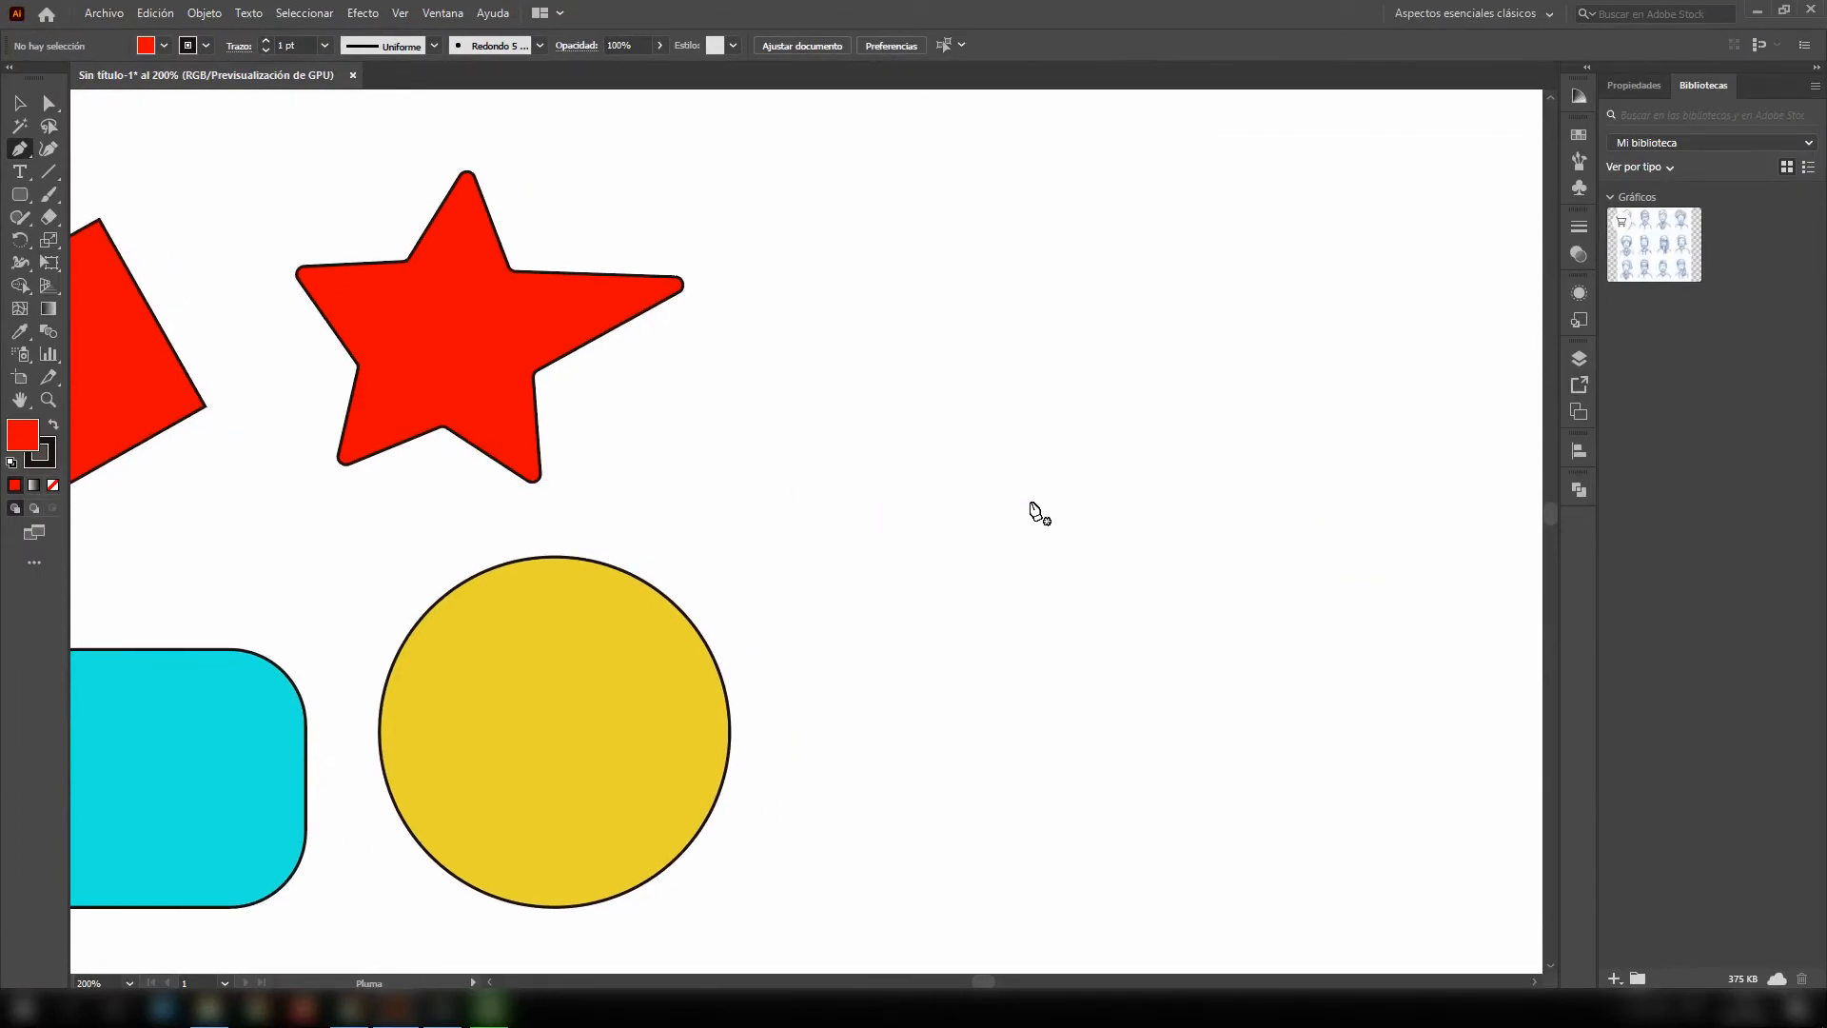
click(754, 483)
click(902, 258)
click(1226, 286)
click(1214, 577)
click(1080, 639)
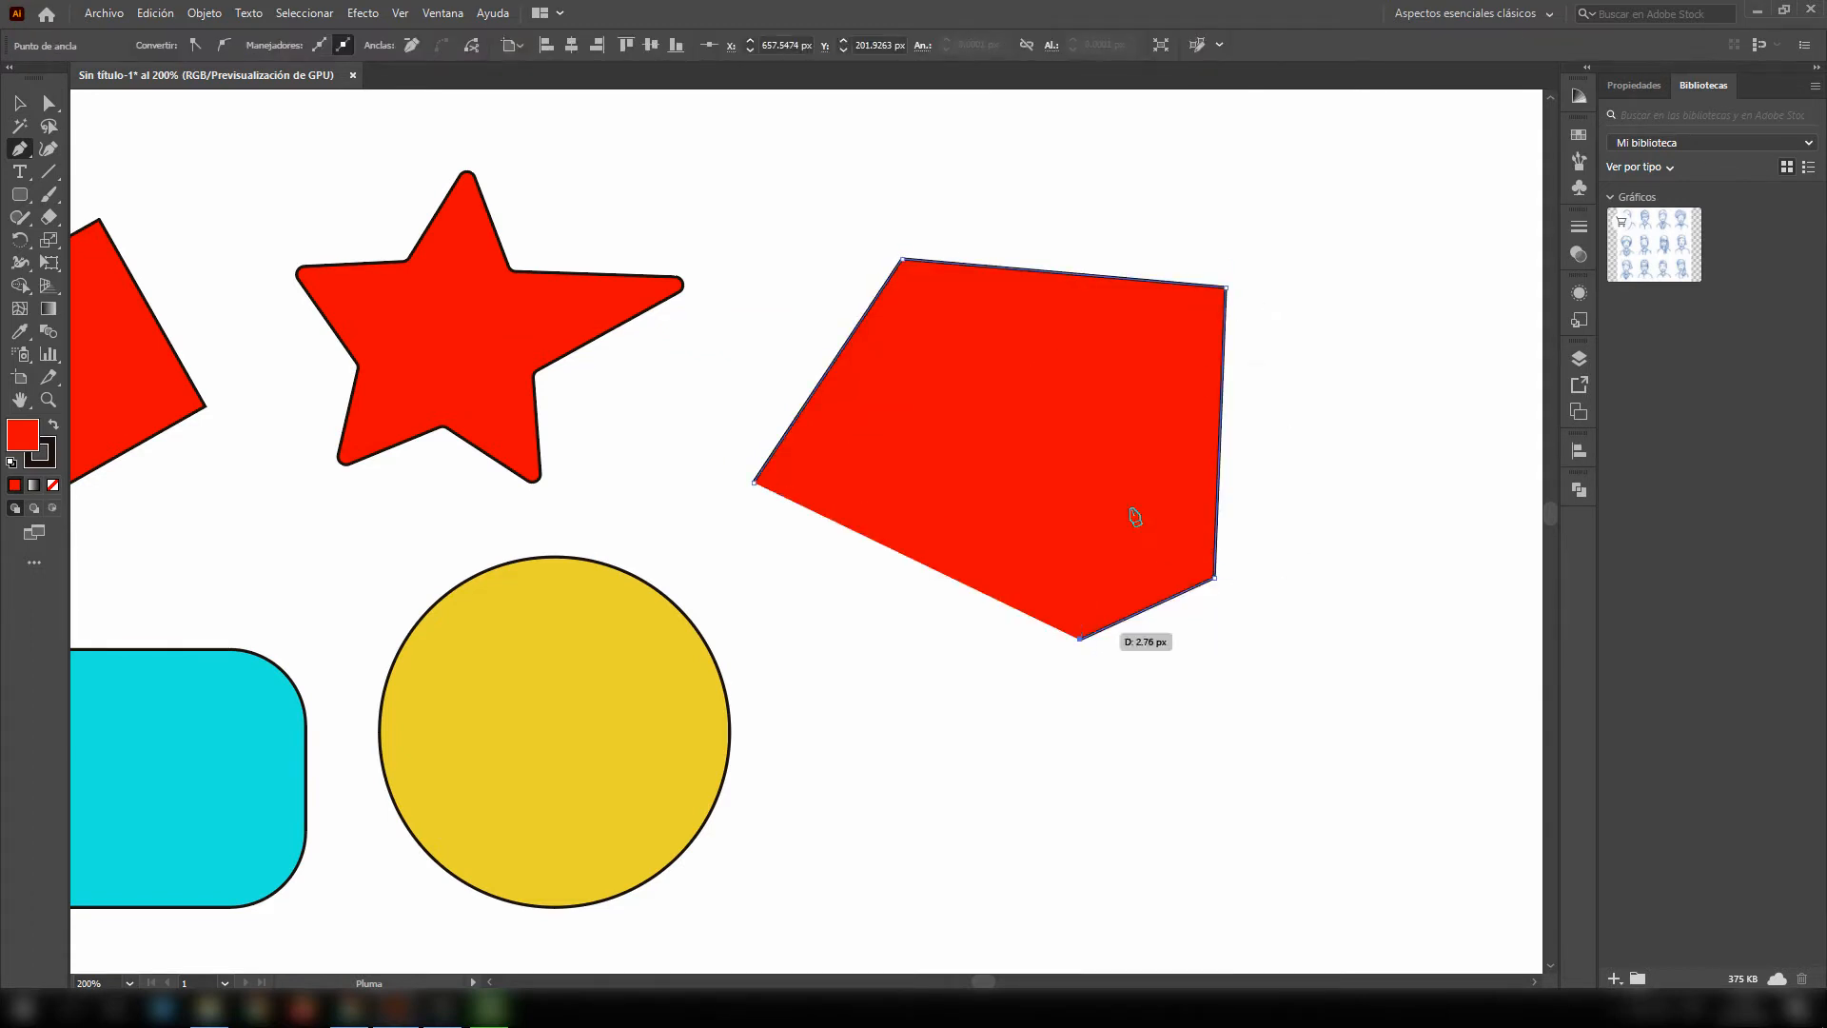
click(1198, 366)
click(959, 505)
click(989, 354)
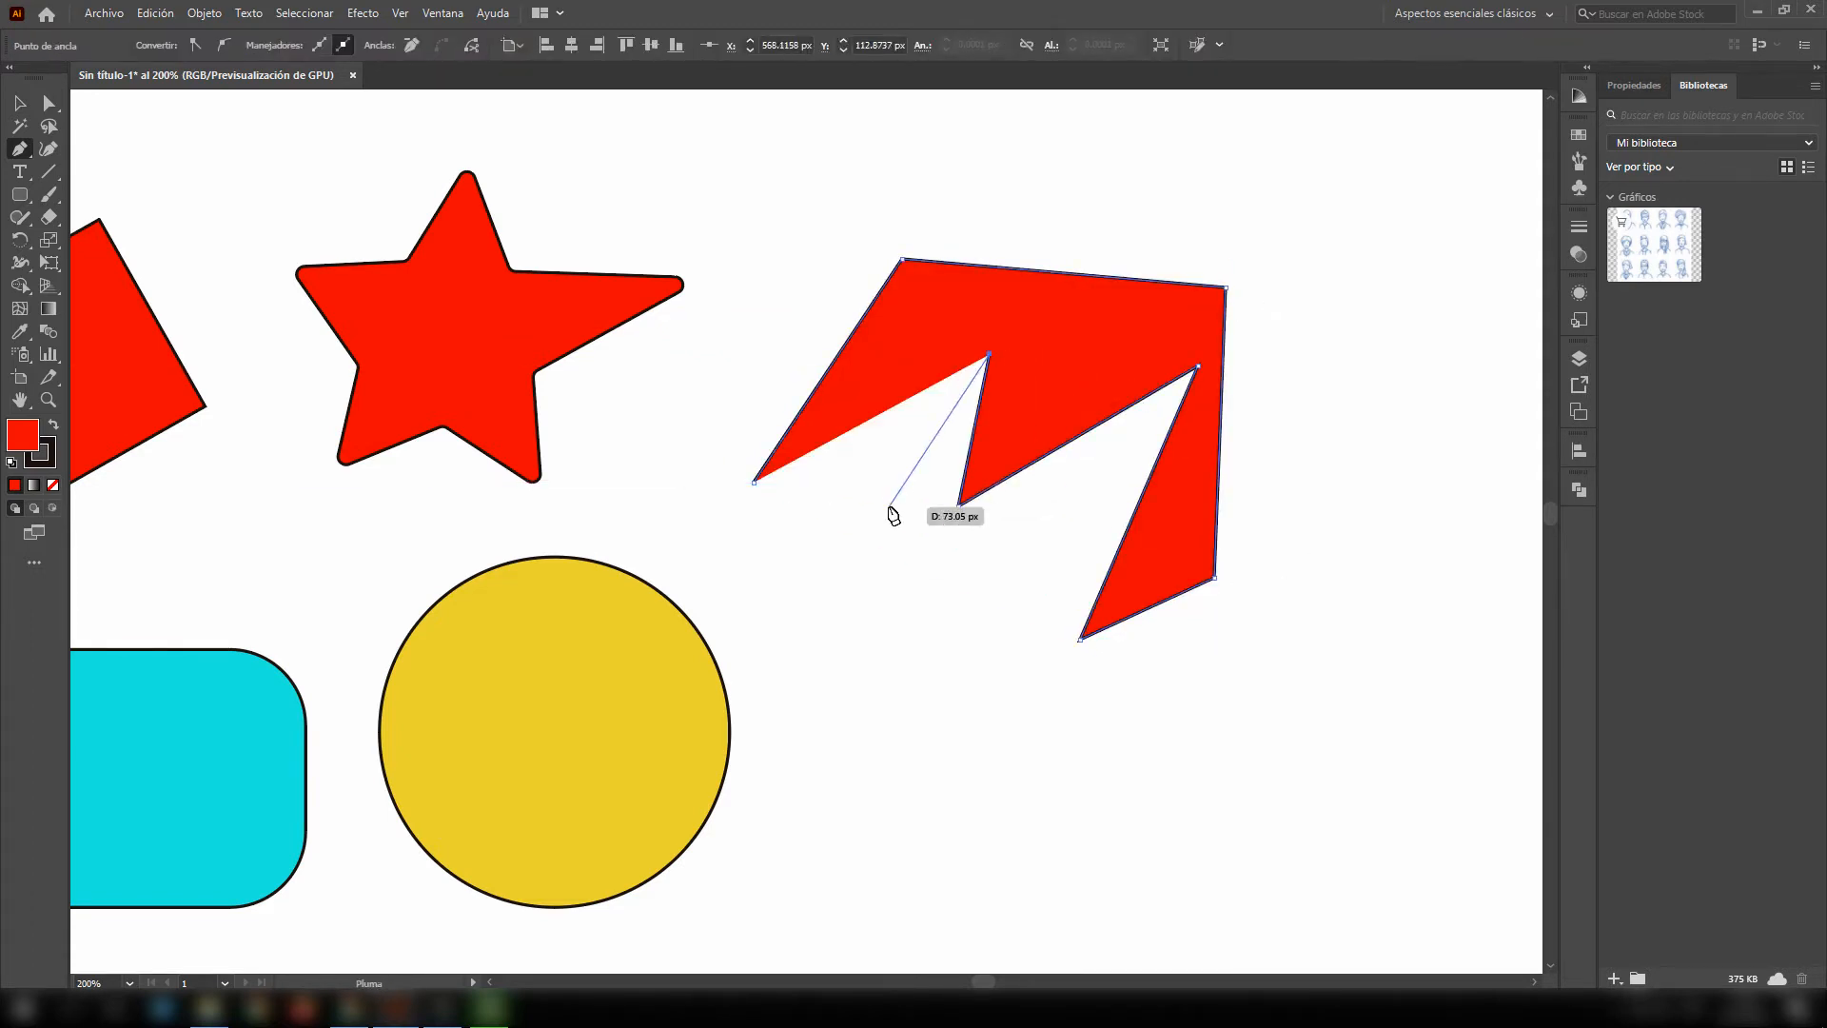
click(828, 534)
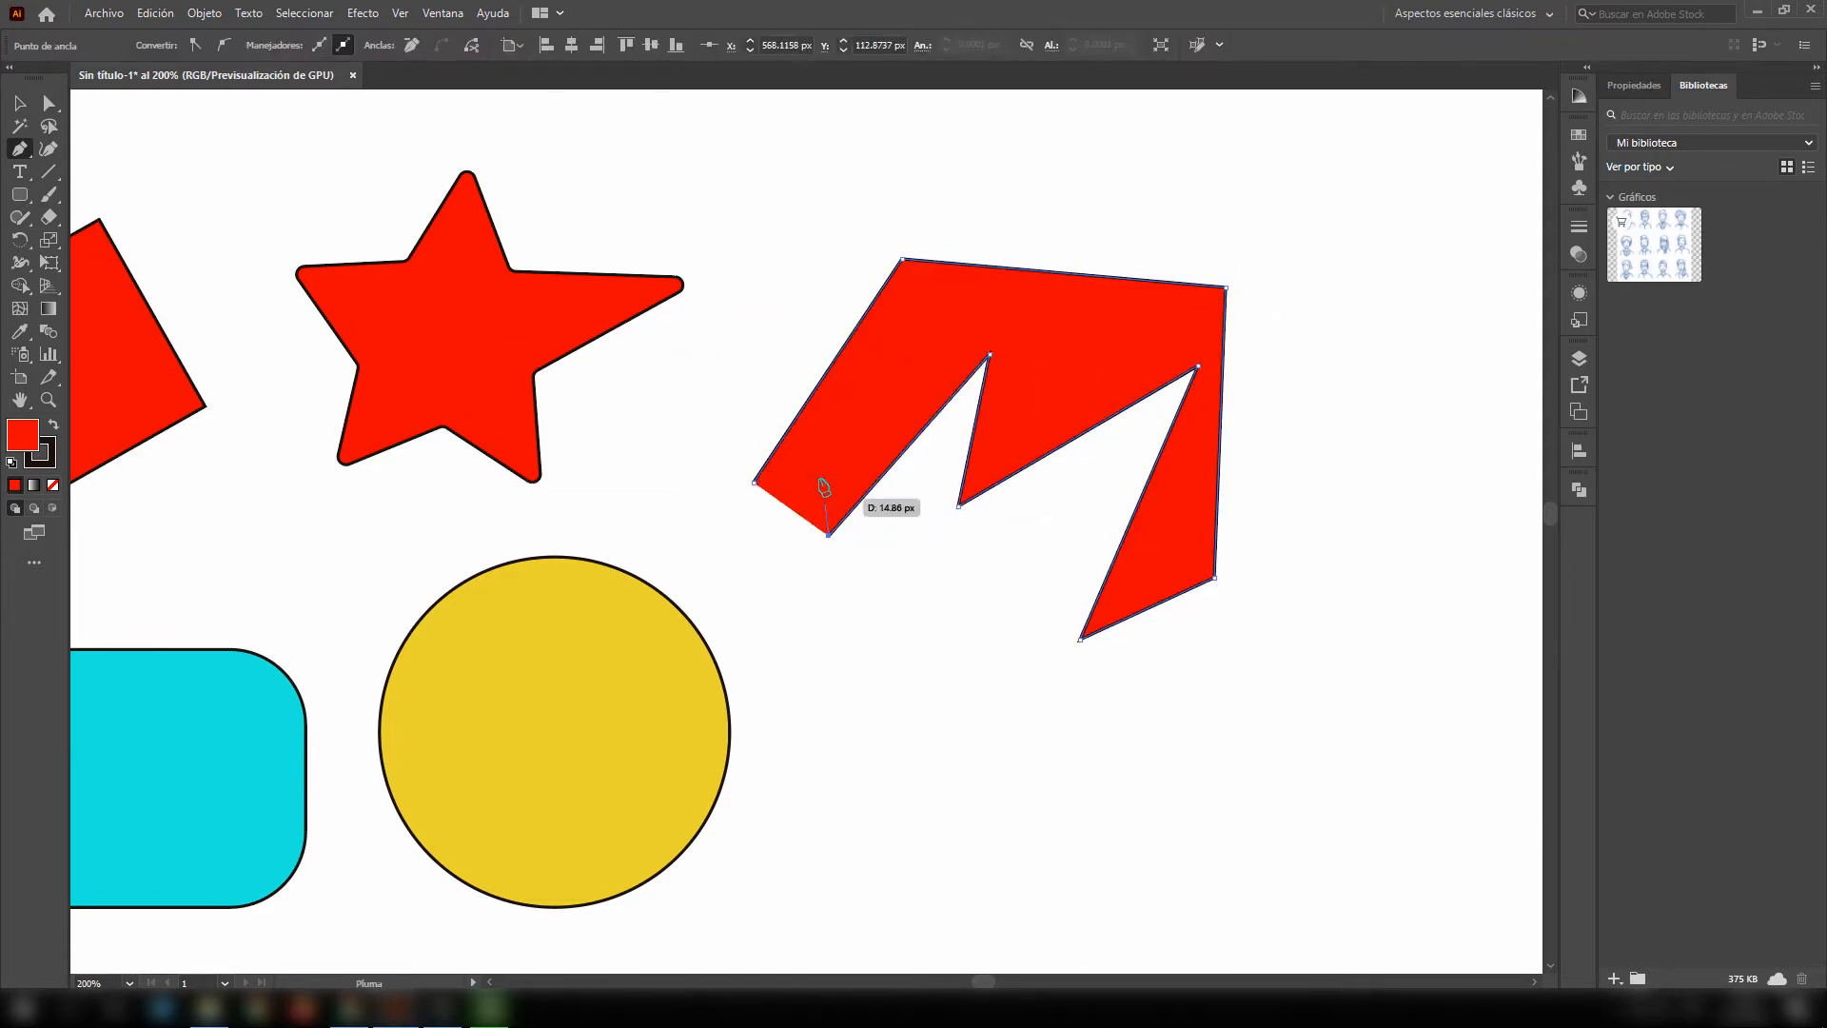
click(754, 483)
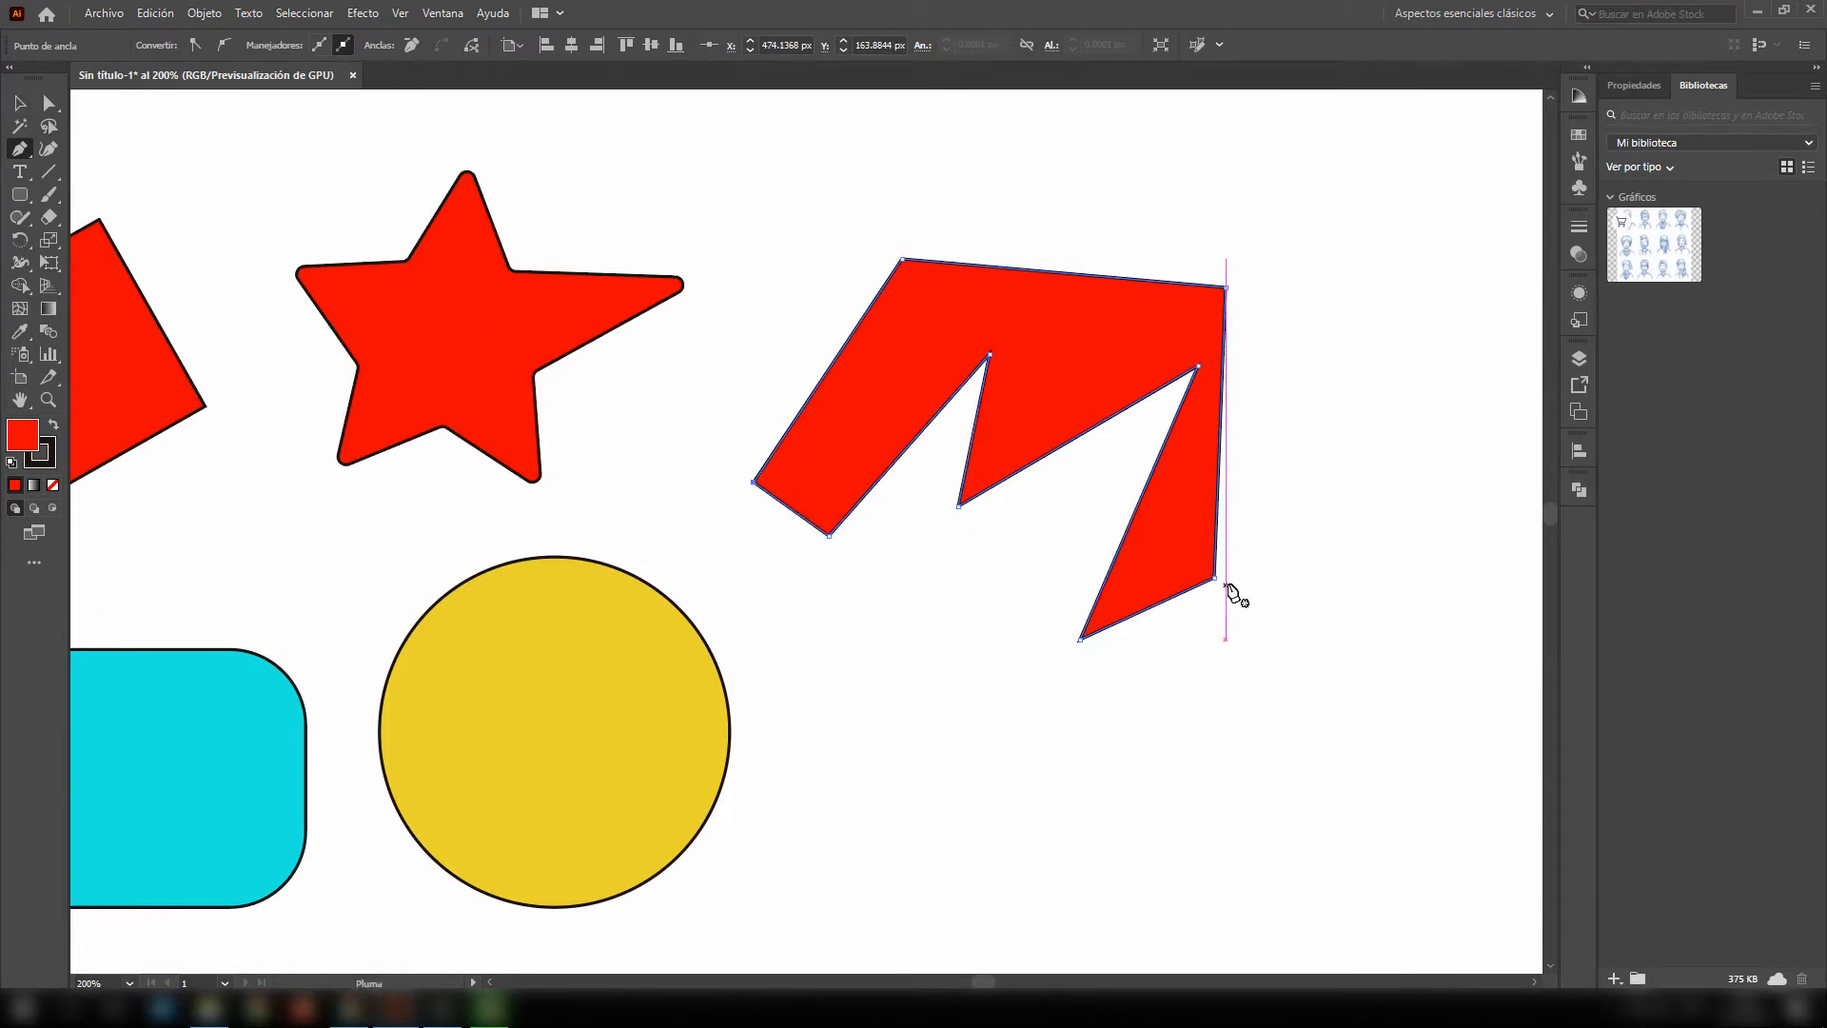
key(Delete)
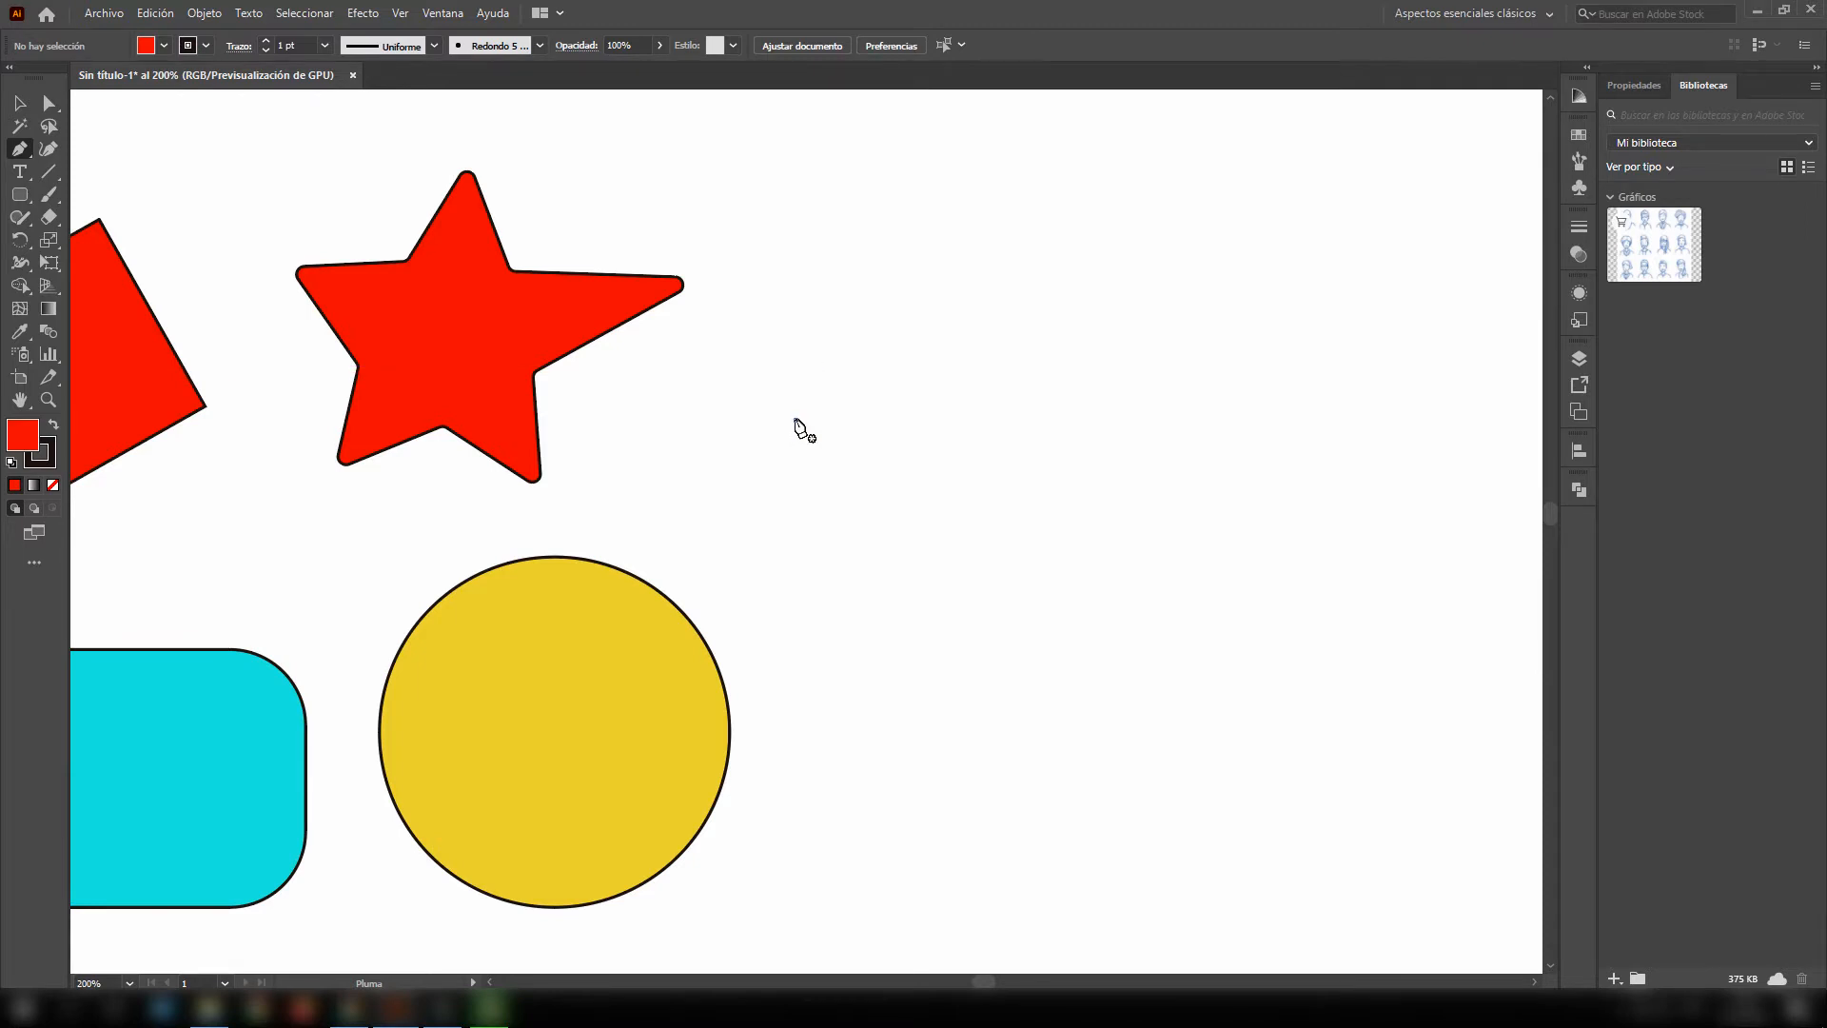
- Start an unfilled Pen path beside the star with a straight segment and a curved one, and remove the last anchor's outgoing handle
click(796, 419)
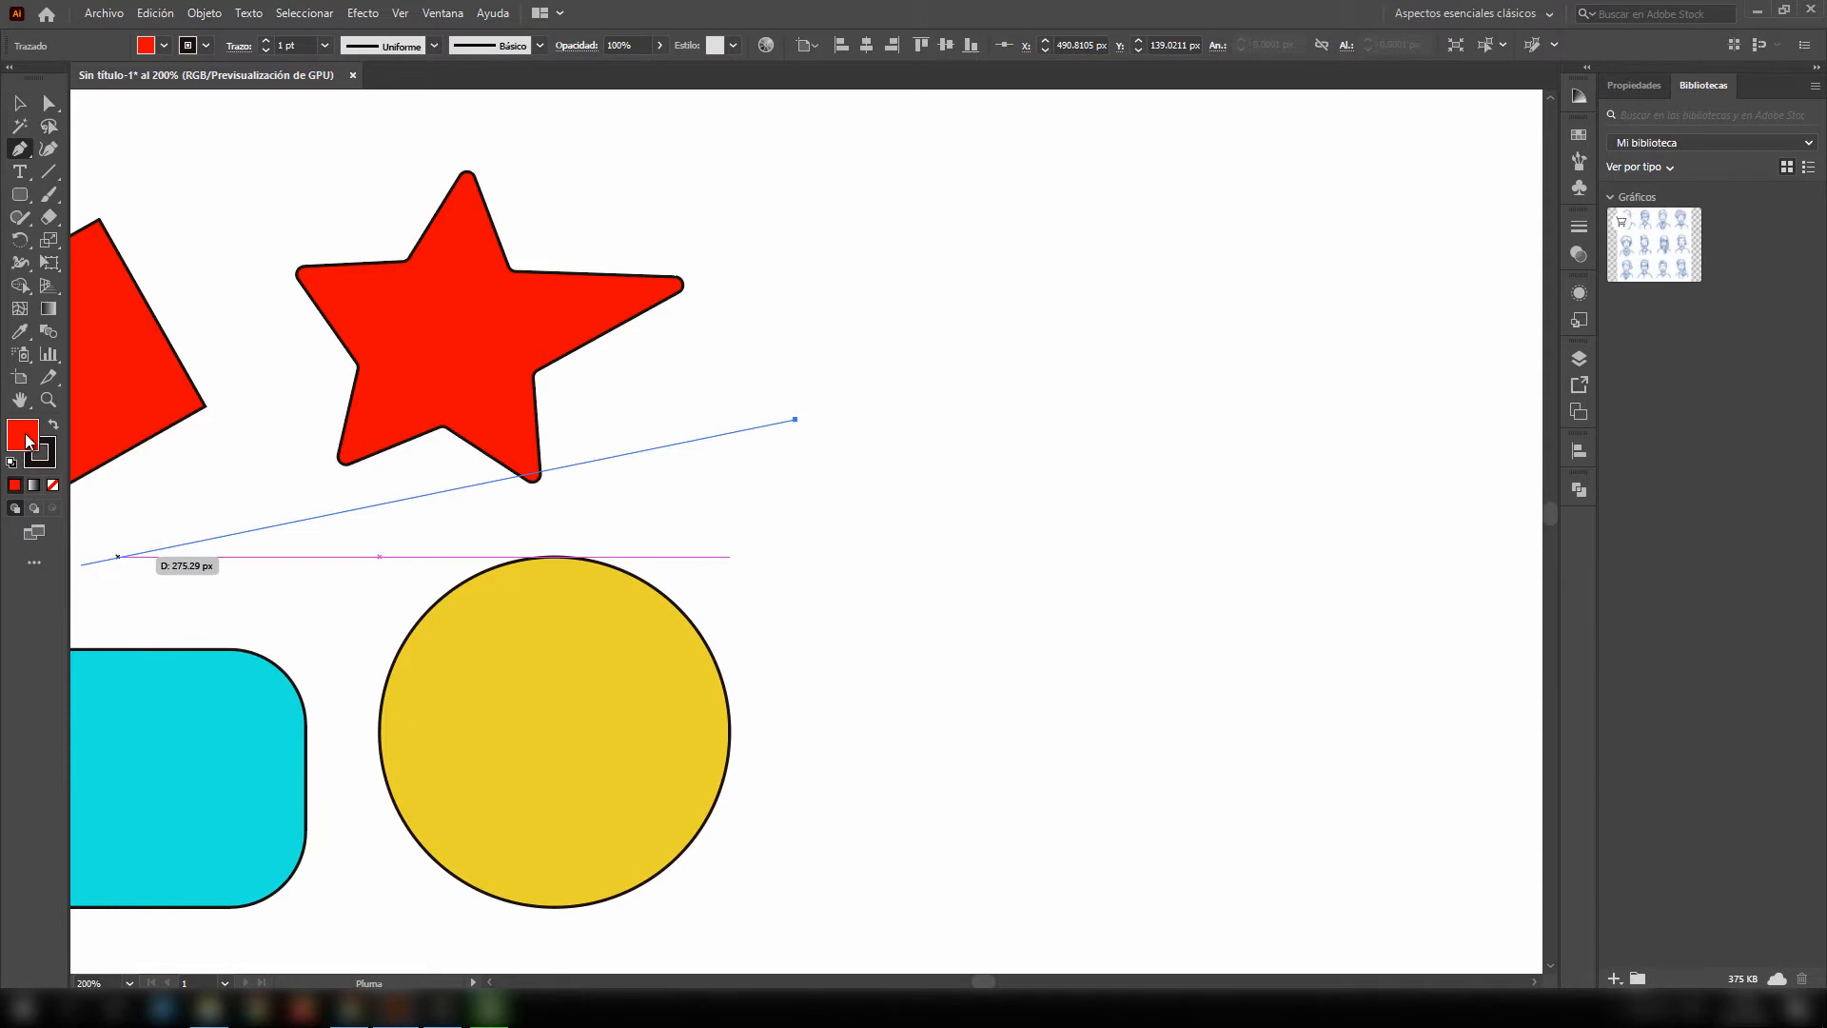
click(52, 484)
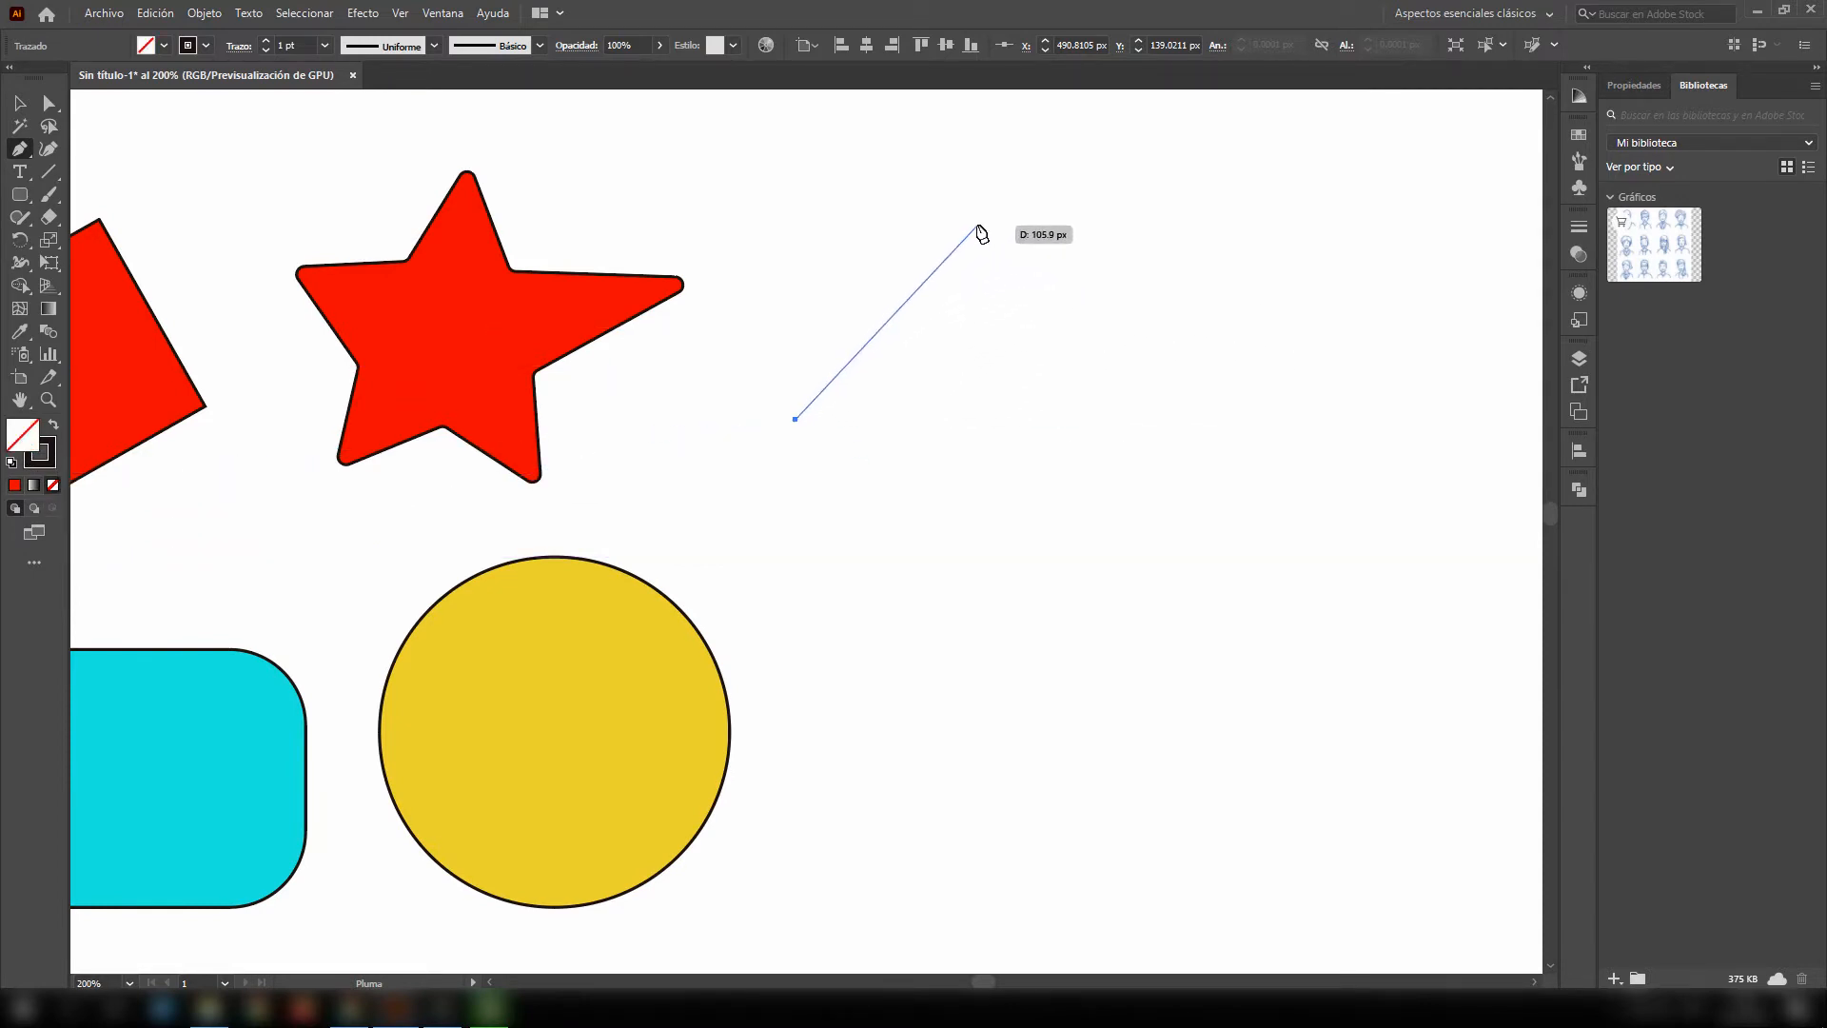
click(921, 239)
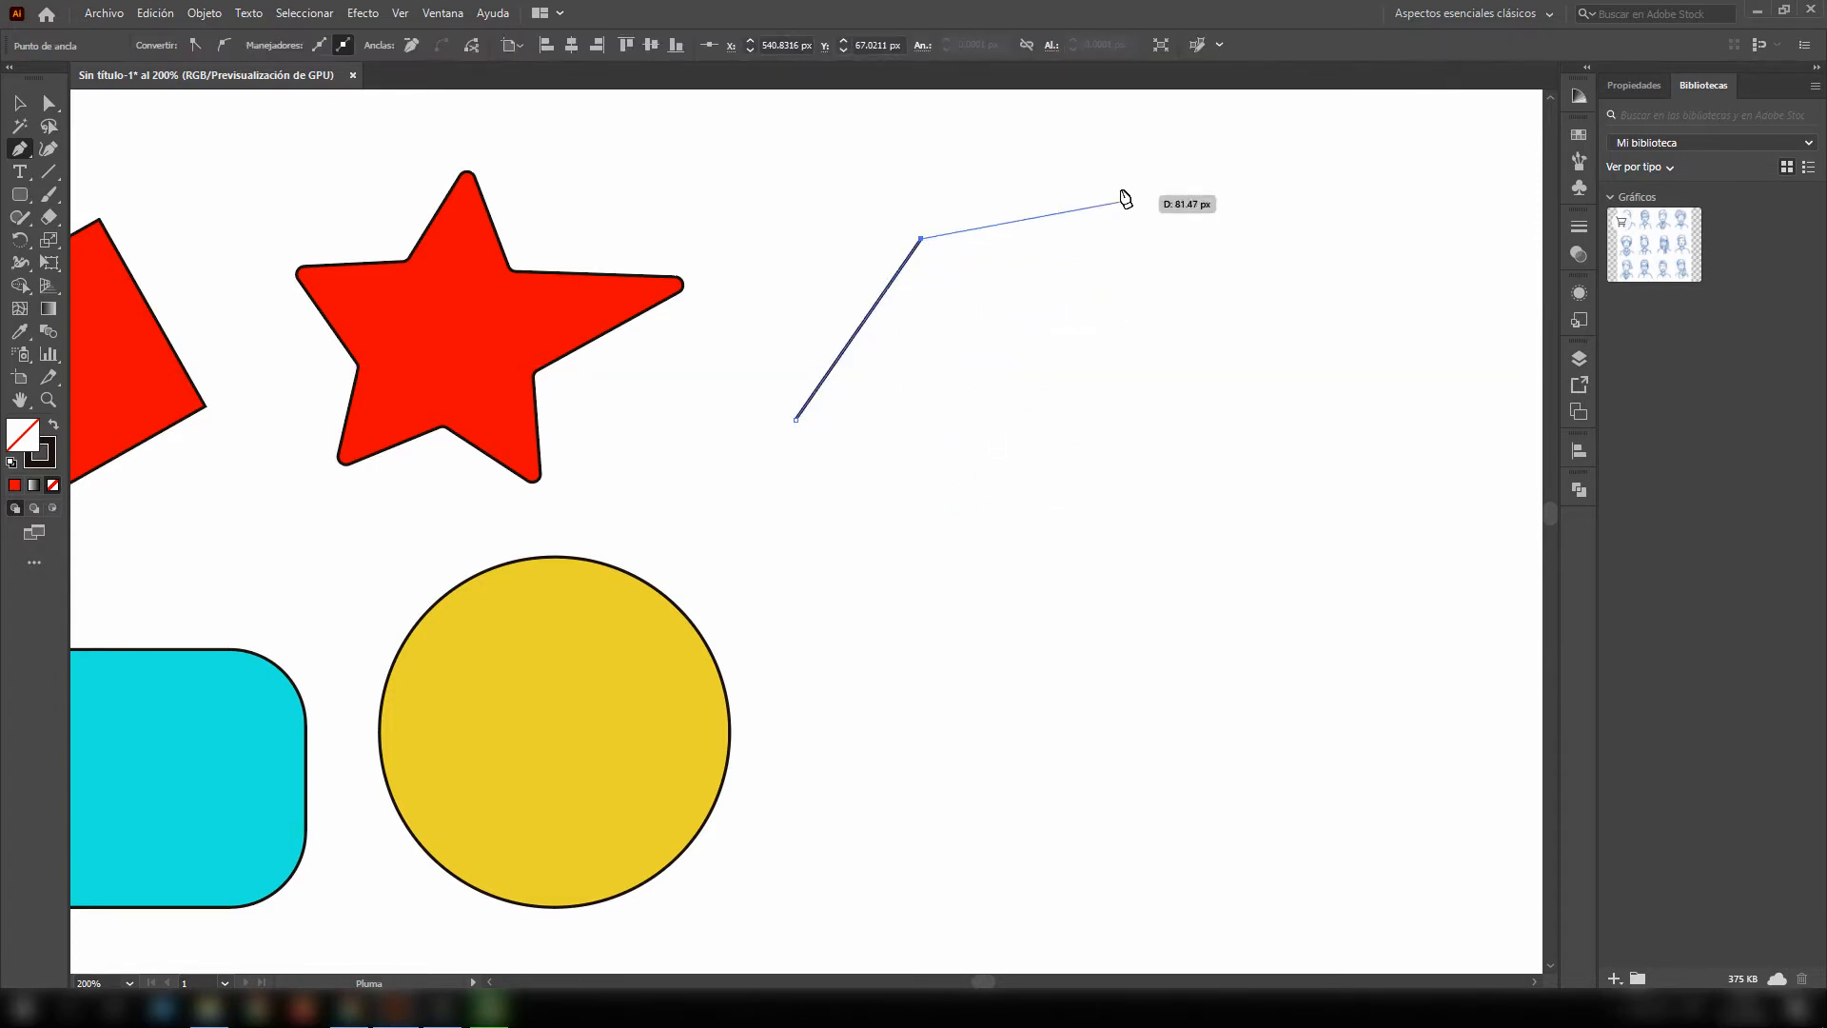
drag(1106, 197, 1228, 255)
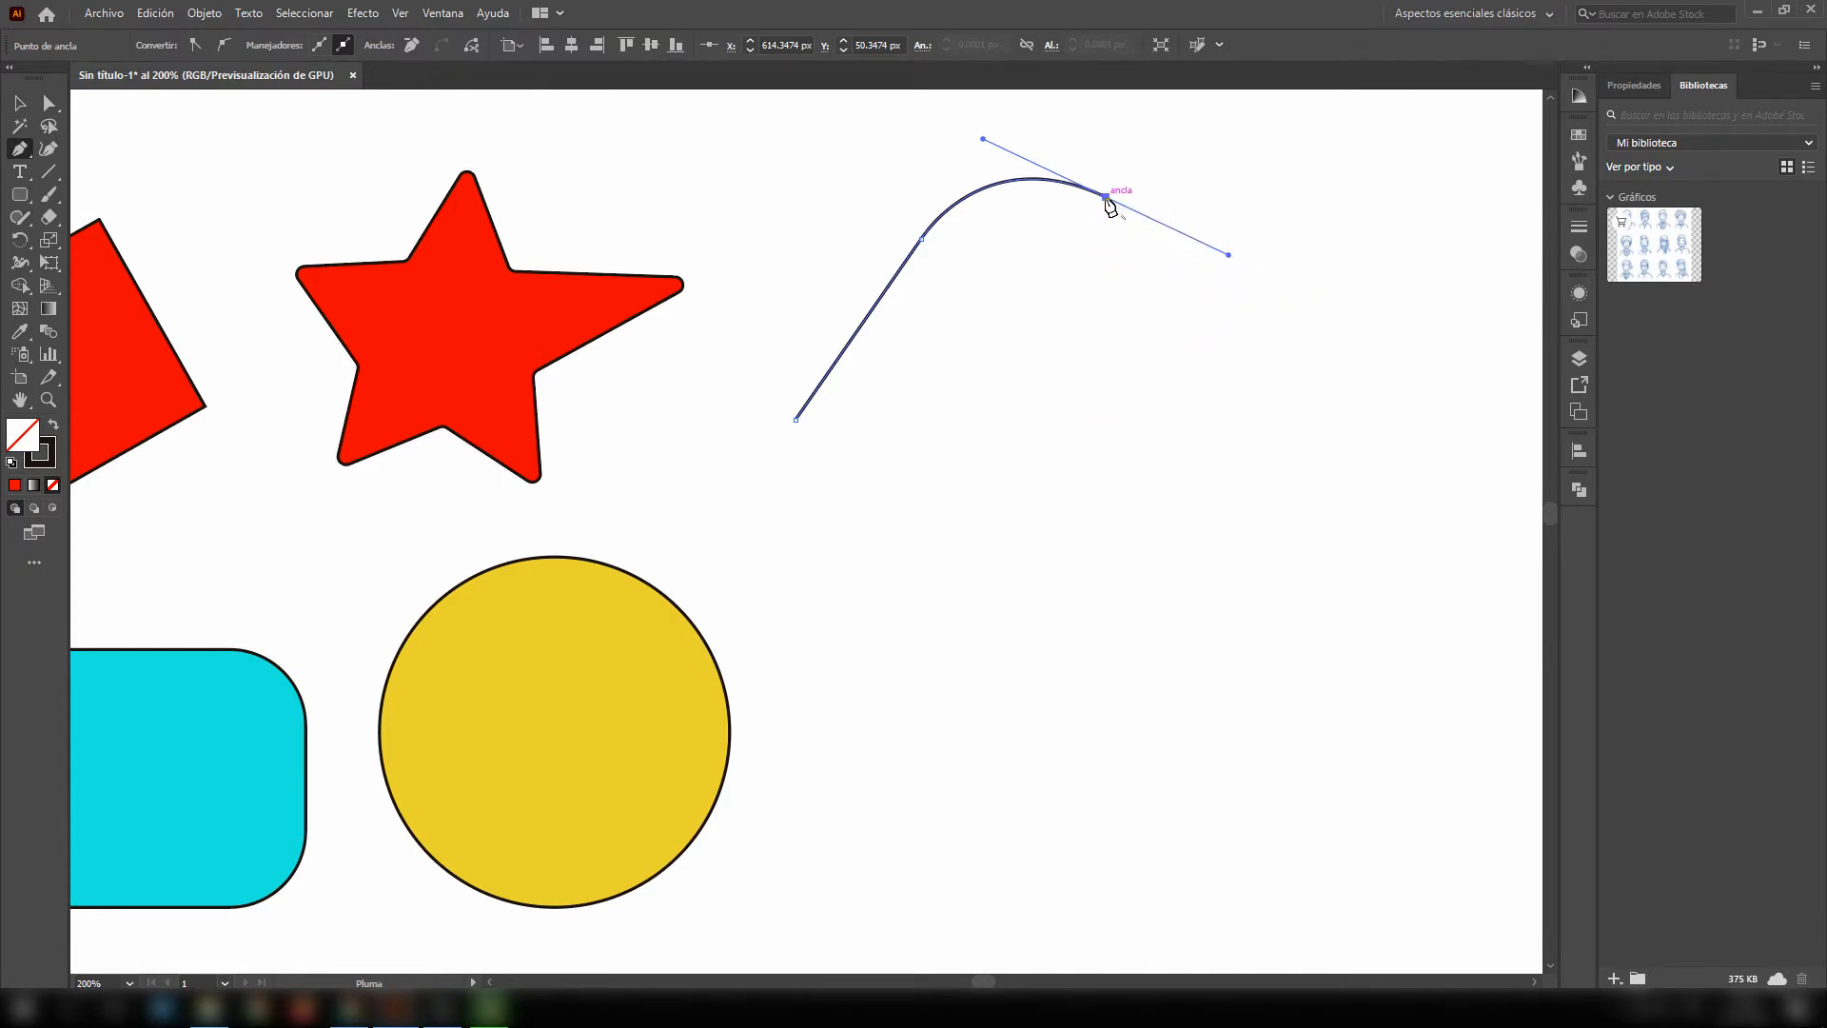
mouse_move(1109, 201)
mouse_down()
mouse_move(1081, 277)
mouse_move(1219, 254)
mouse_move(1081, 216)
mouse_move(975, 354)
mouse_move(1104, 197)
mouse_up()
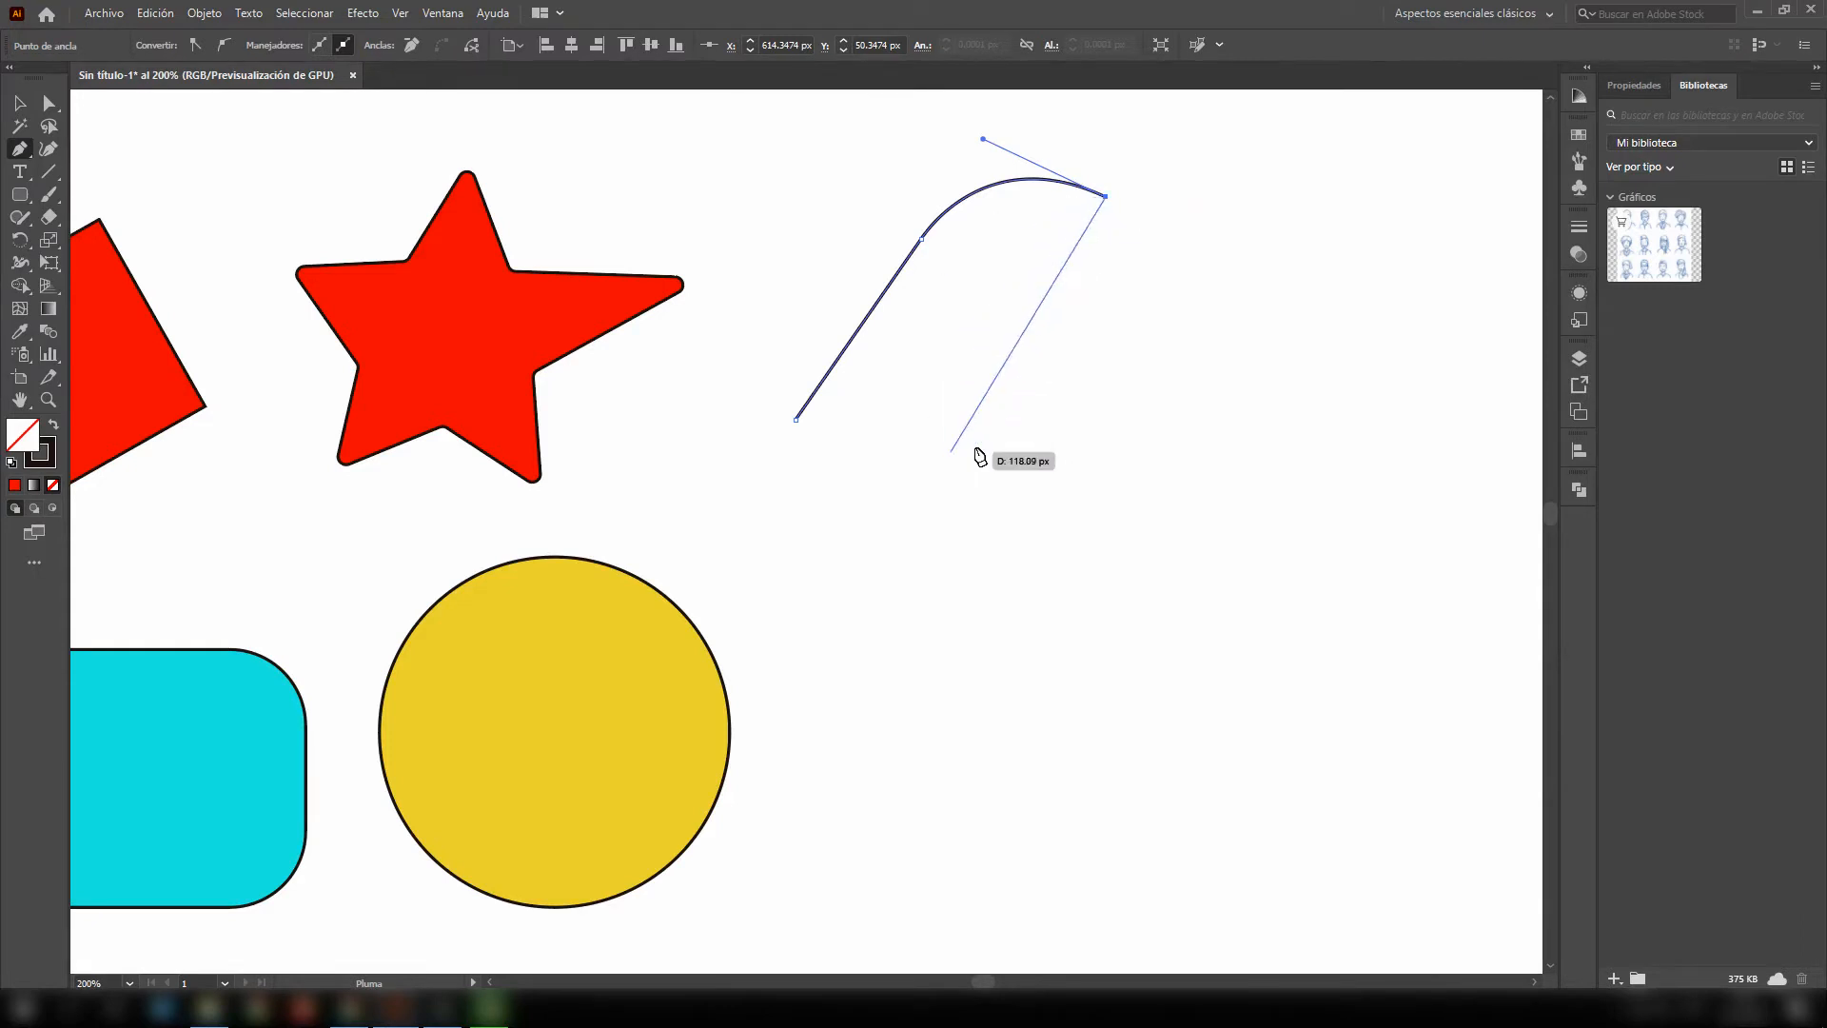
- Add an inward-curving segment level with the start point, remove its outgoing handle, and close the fin-like shape with a straight base
drag(1006, 420, 1109, 630)
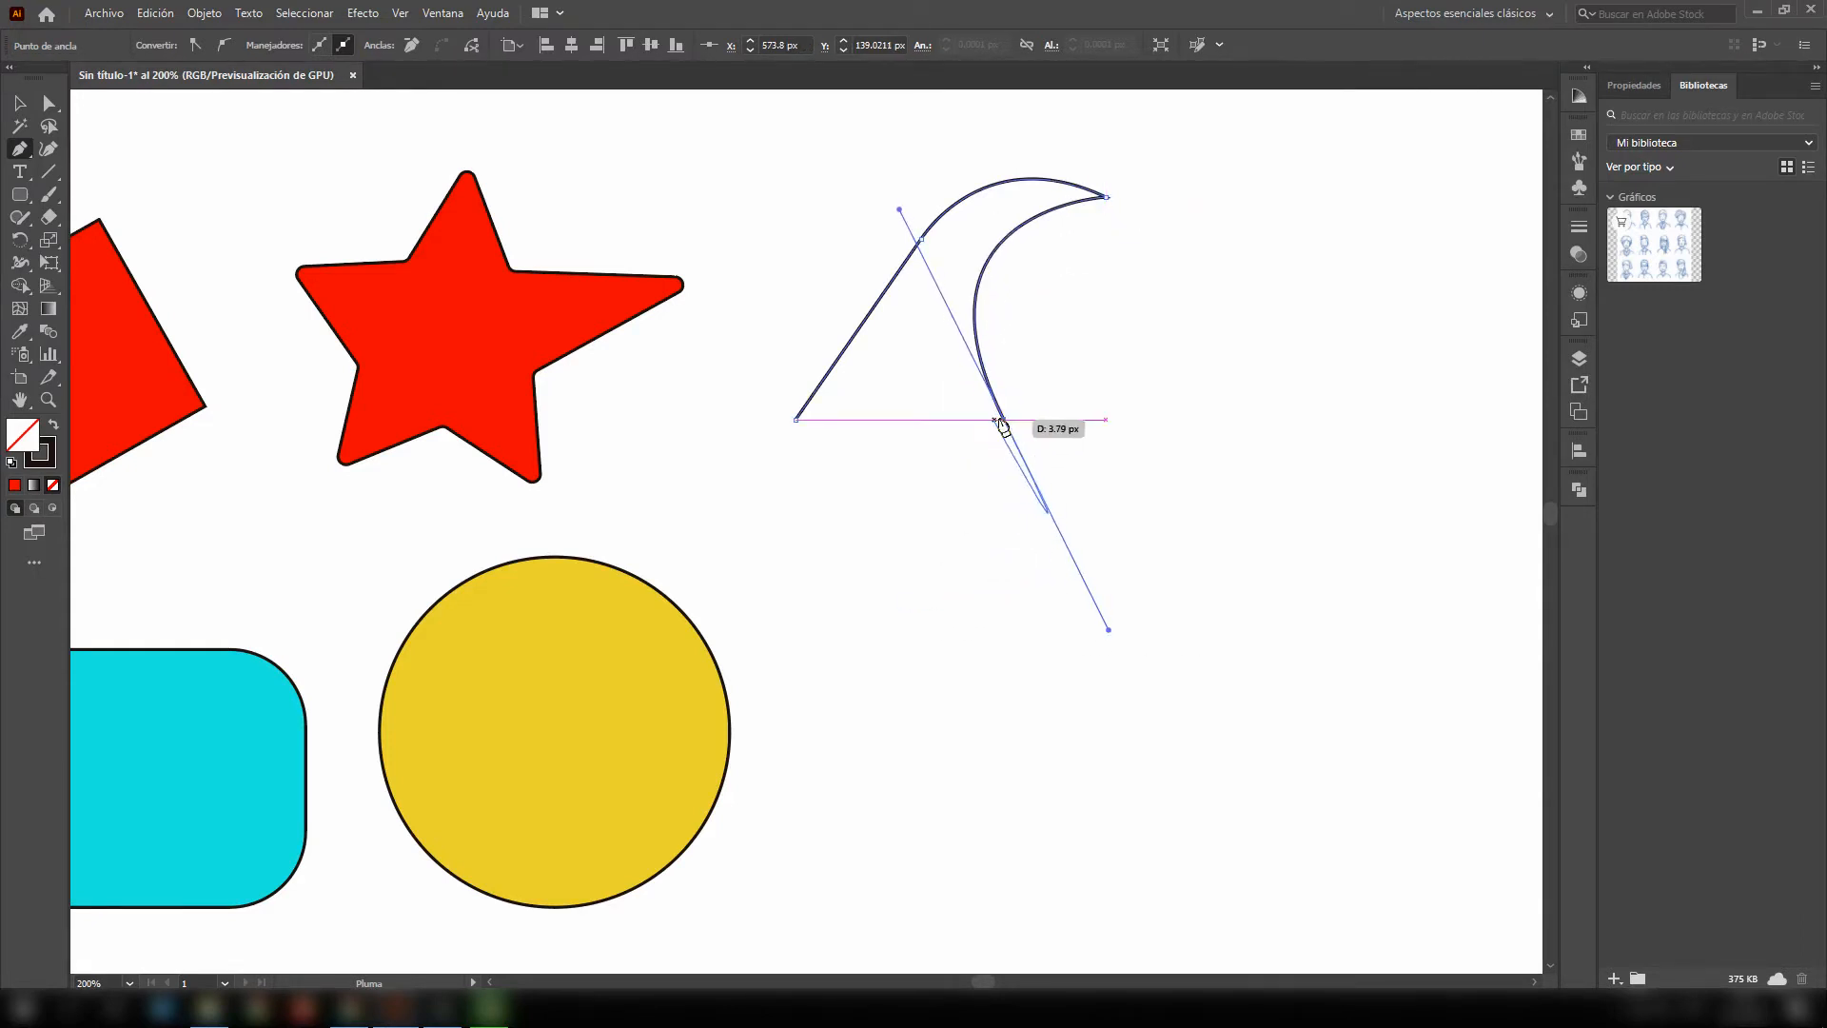
drag(1003, 420, 998, 421)
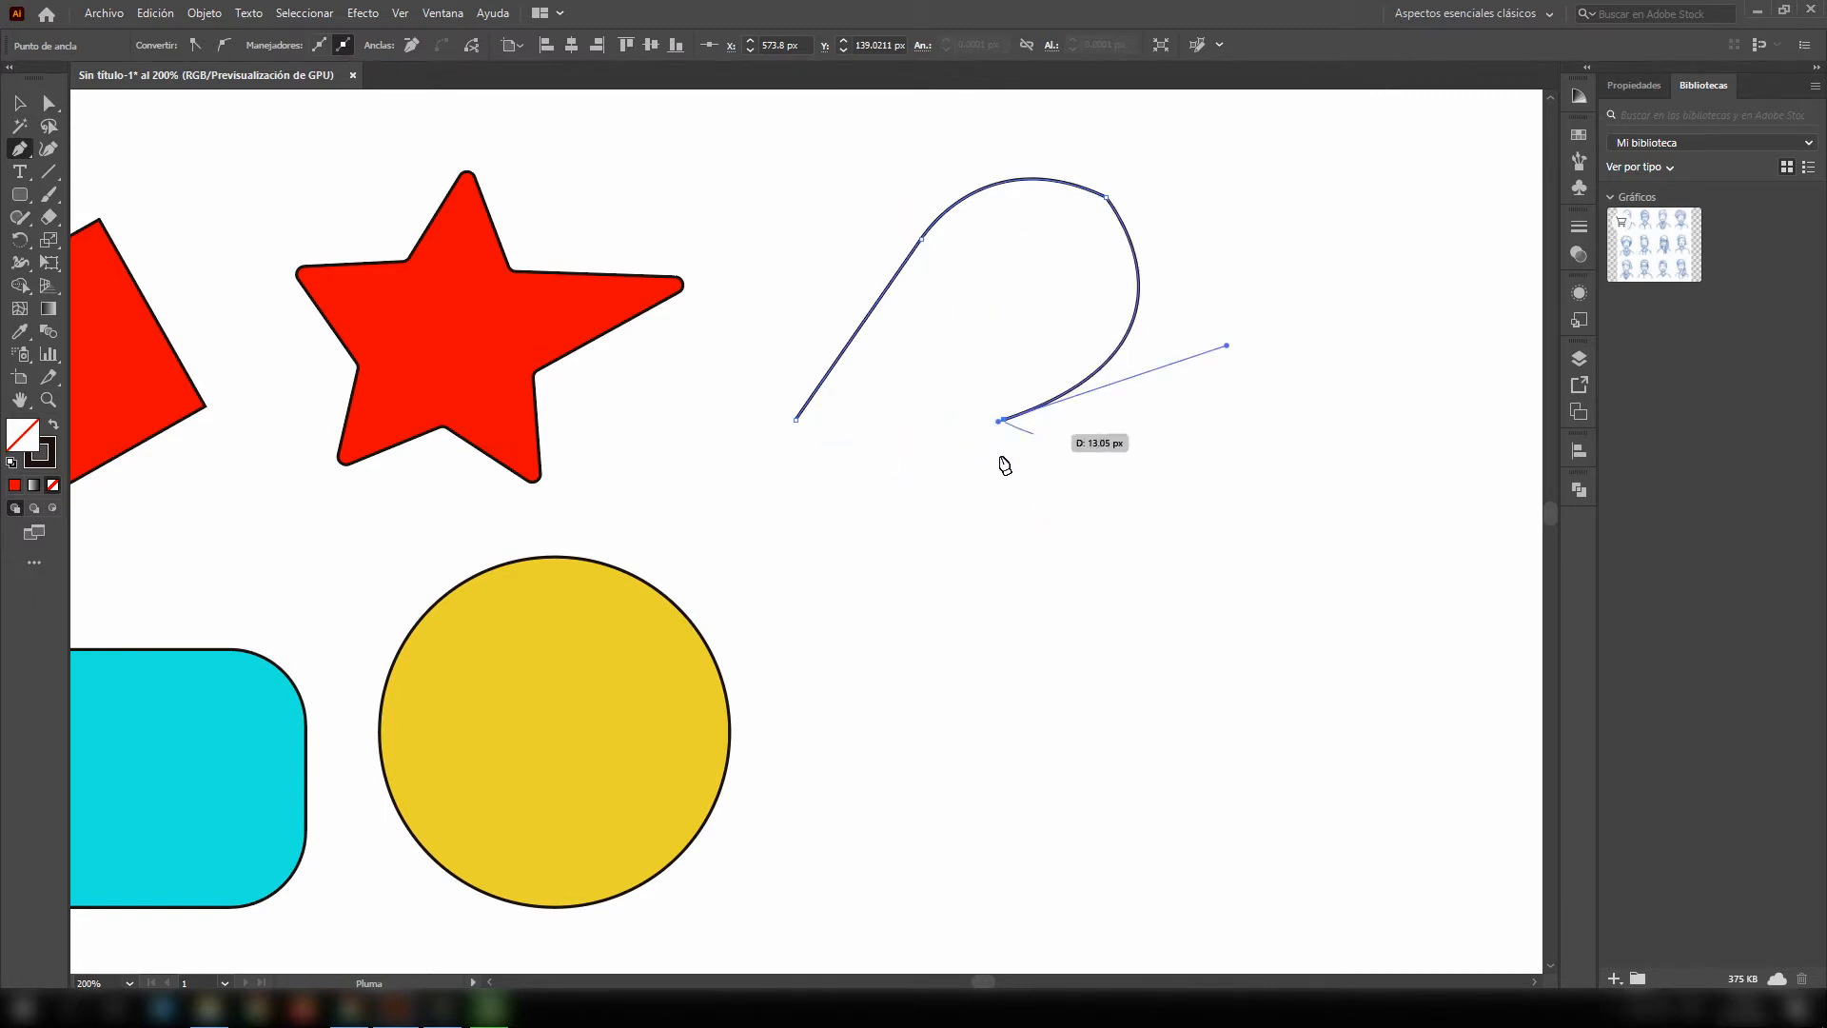
key(ctrl+z)
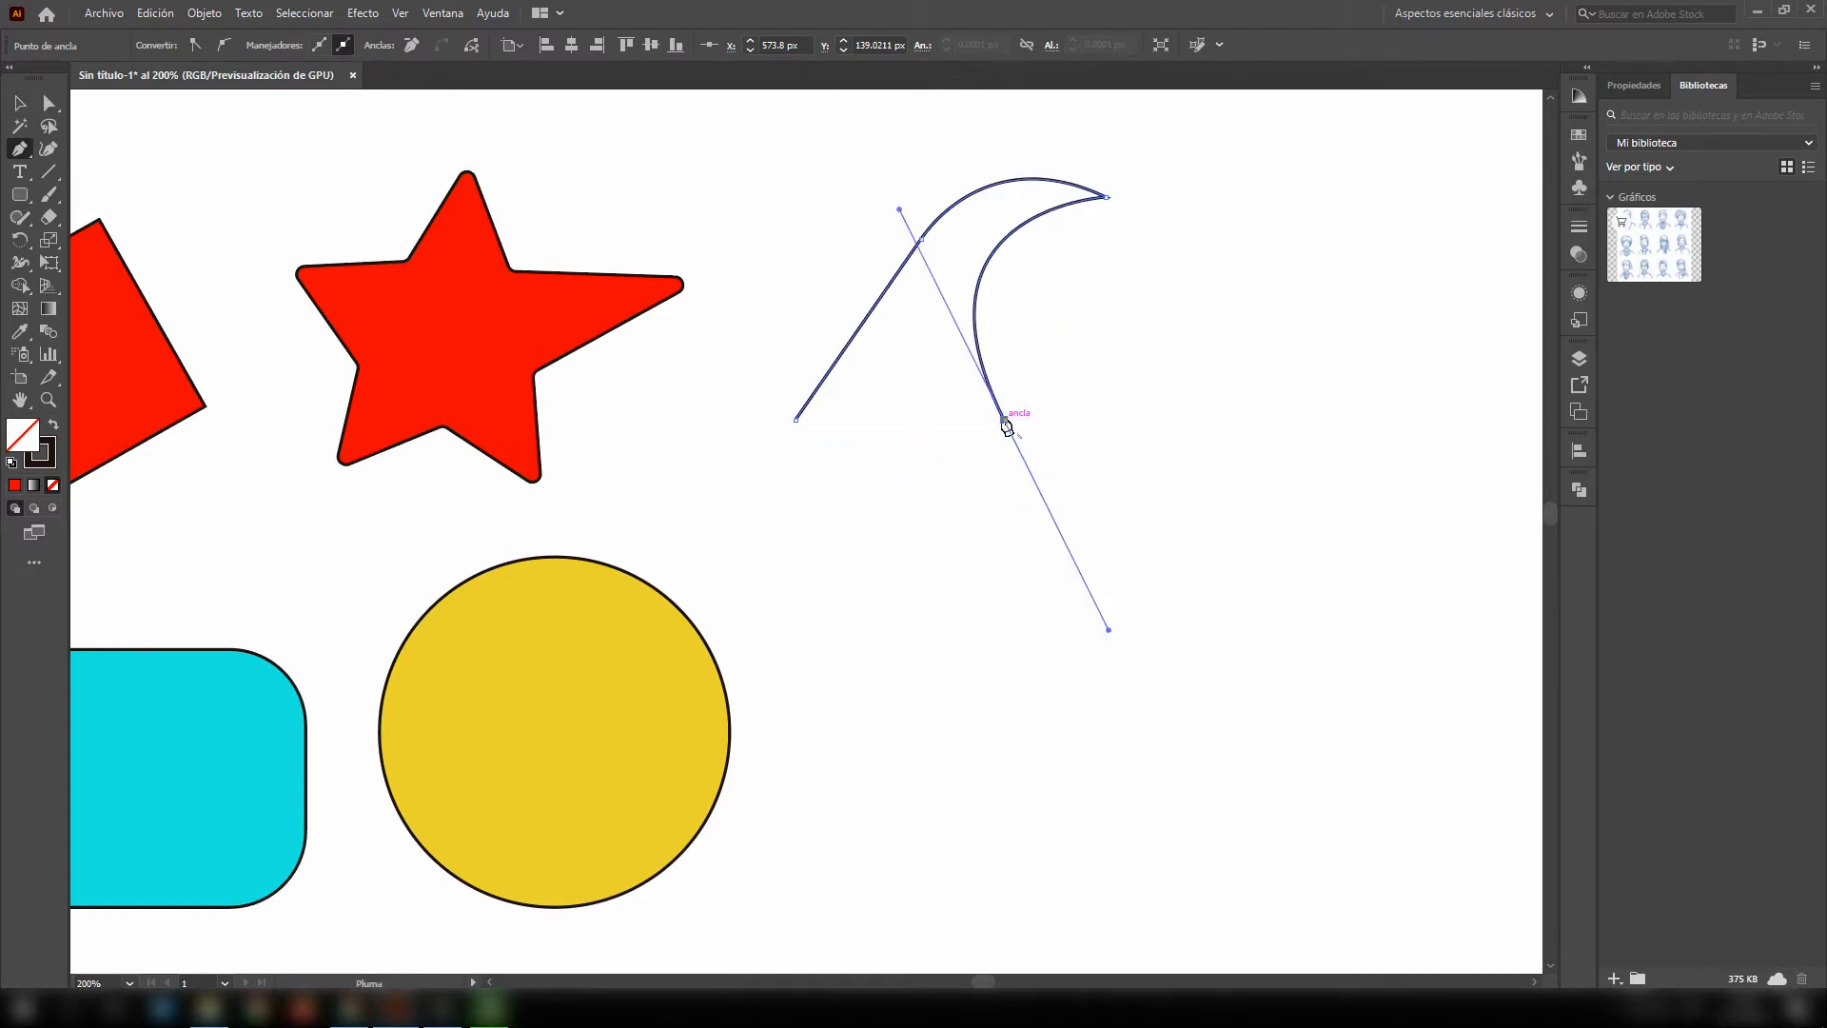
click(1004, 420)
click(796, 420)
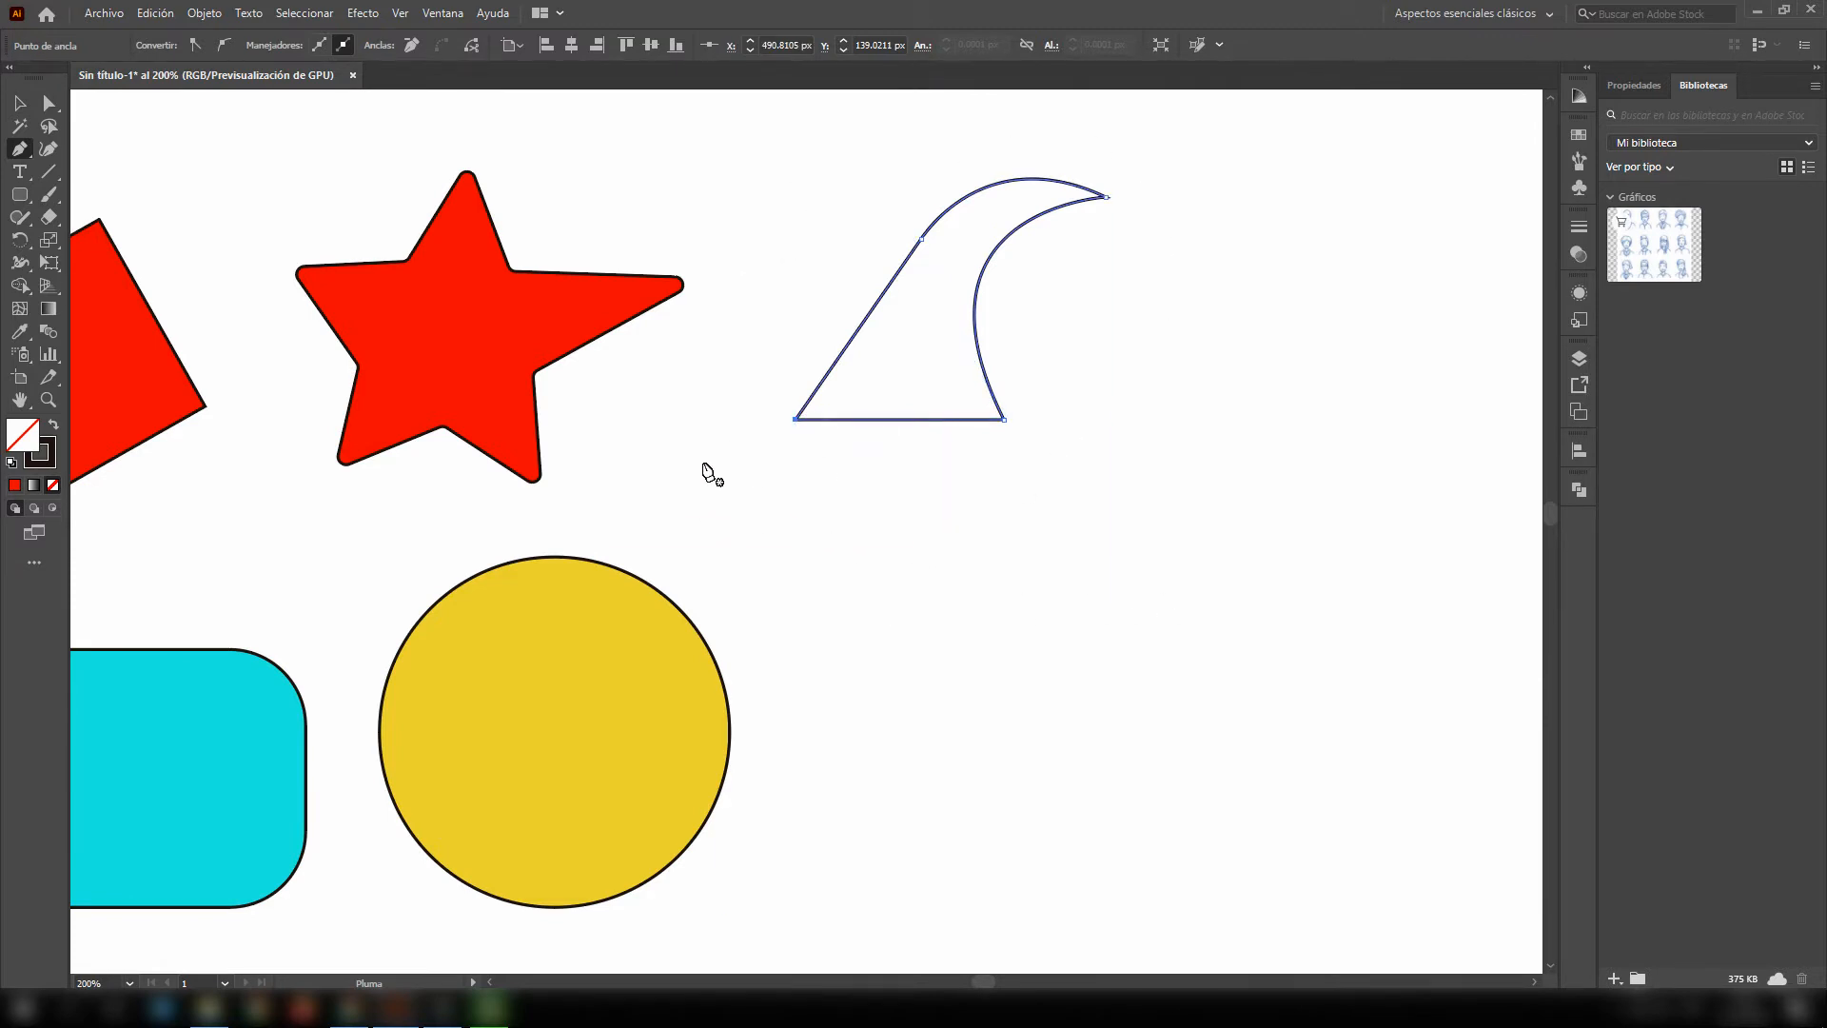
- Delete the unfilled fin-like shape beside the star
click(19, 102)
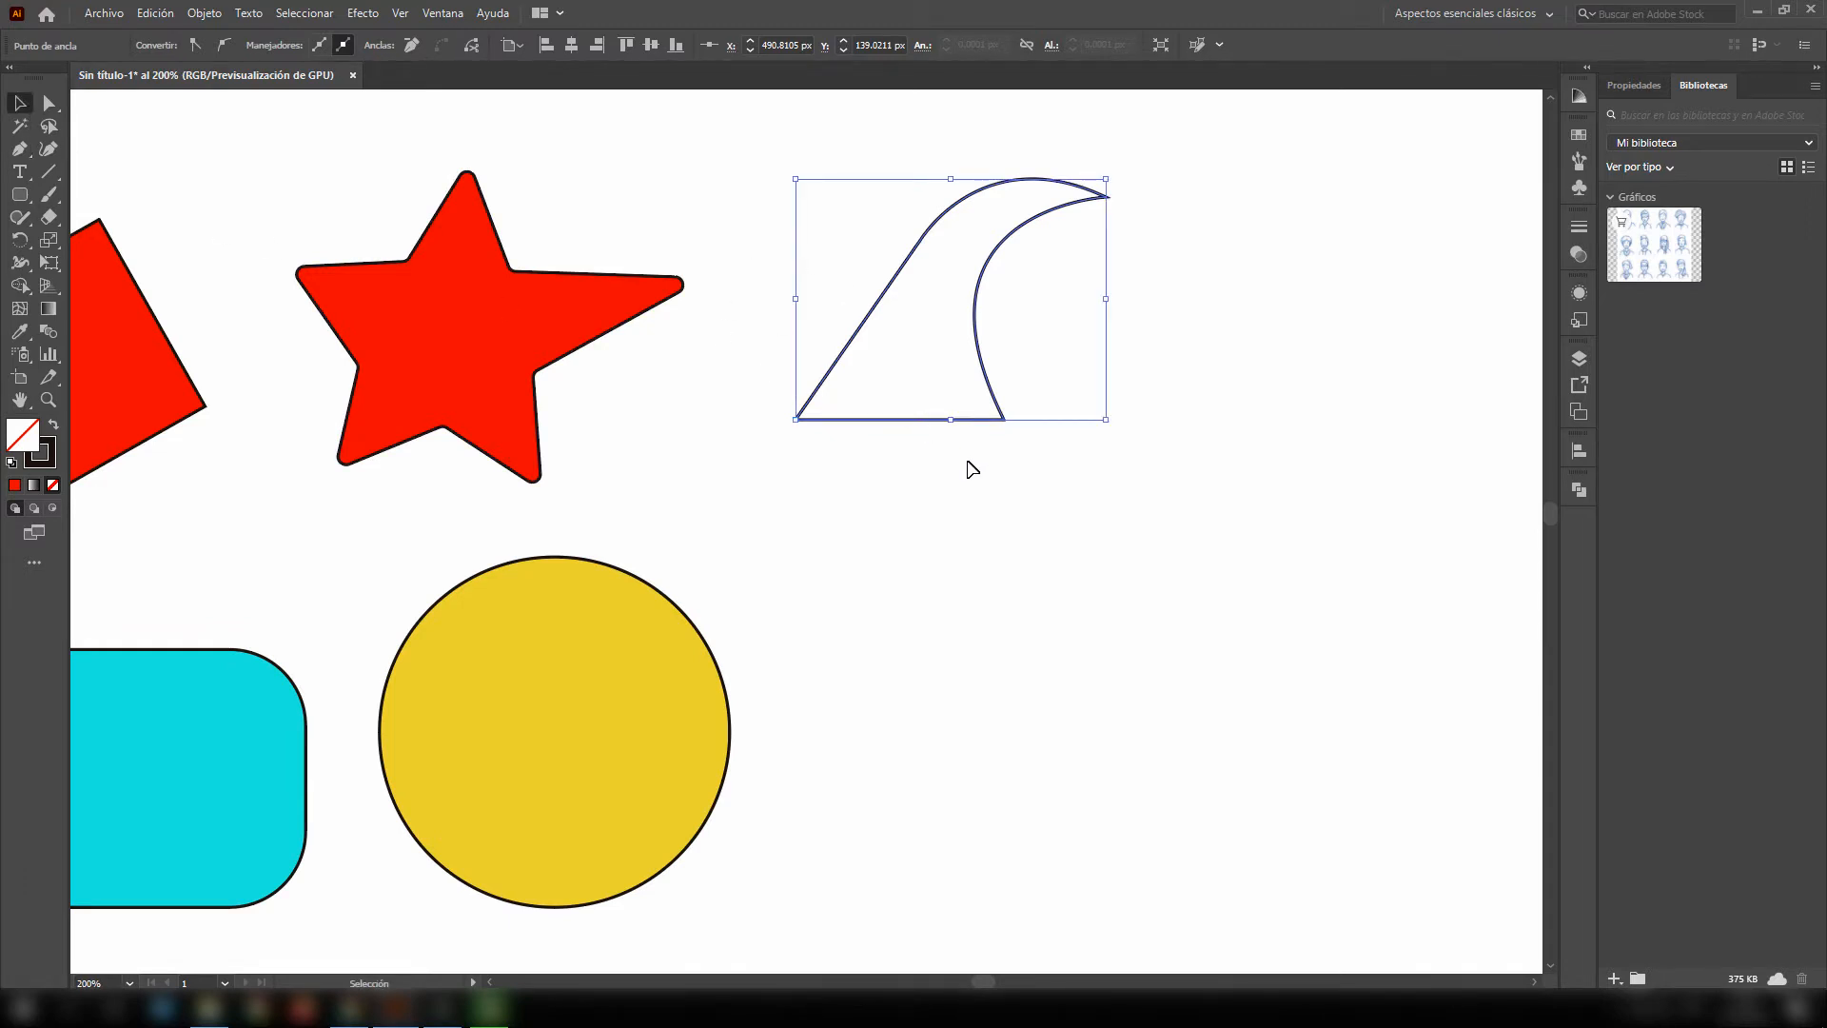
key(Delete)
key(Delete)
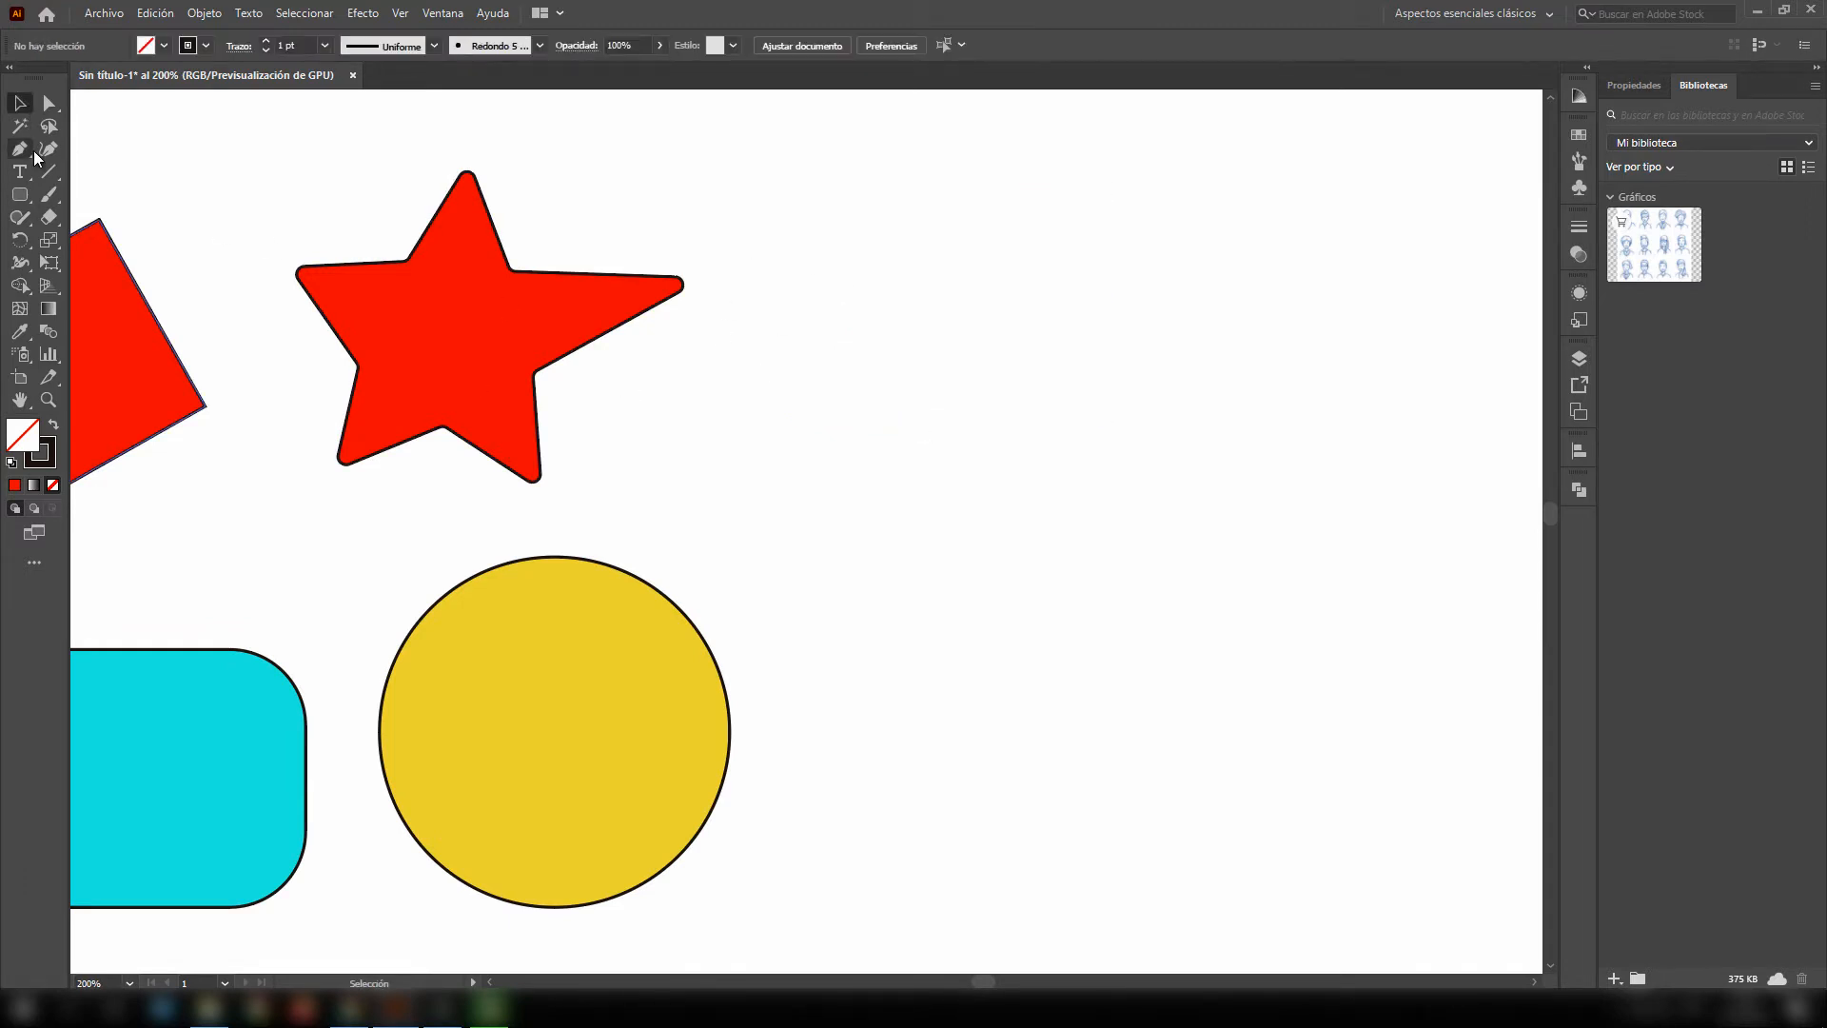
- Draw an open three-point wavy curve about 178 px wide and 92 px high beside the star with the Pen tool, and move it upward
click(19, 149)
click(820, 417)
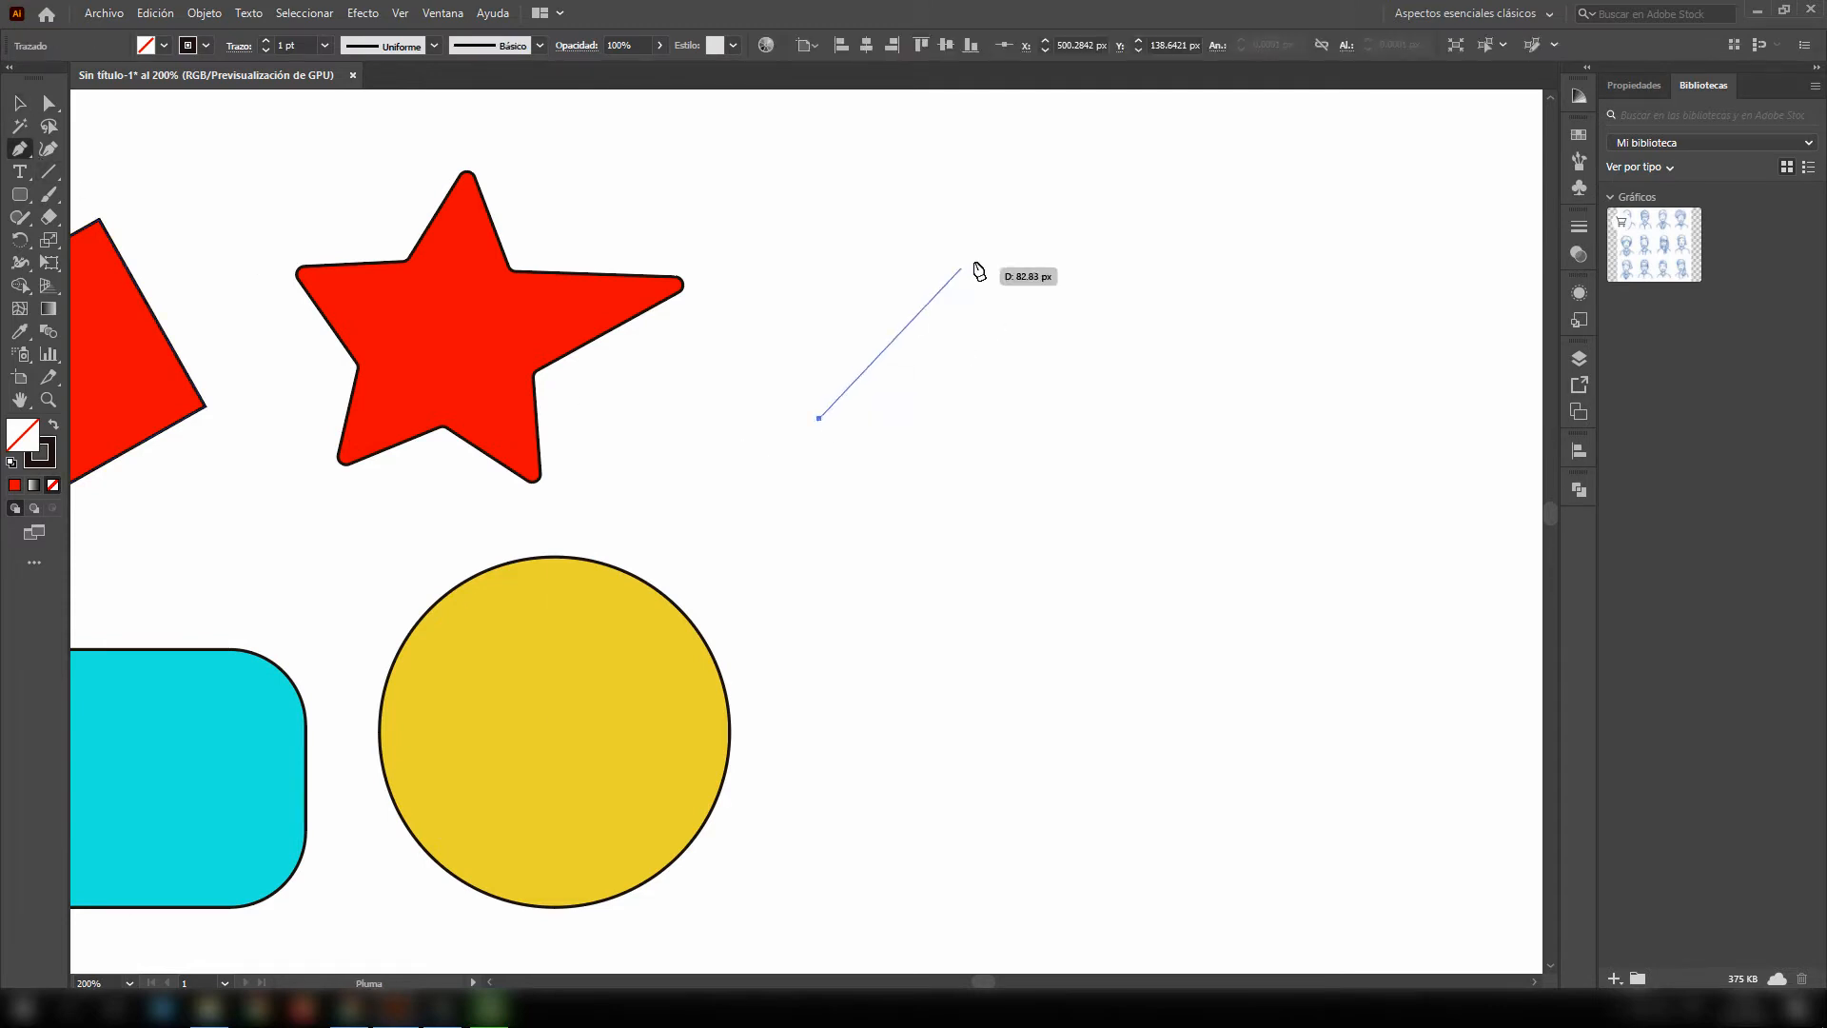
drag(984, 260, 1163, 333)
drag(1267, 461, 1417, 385)
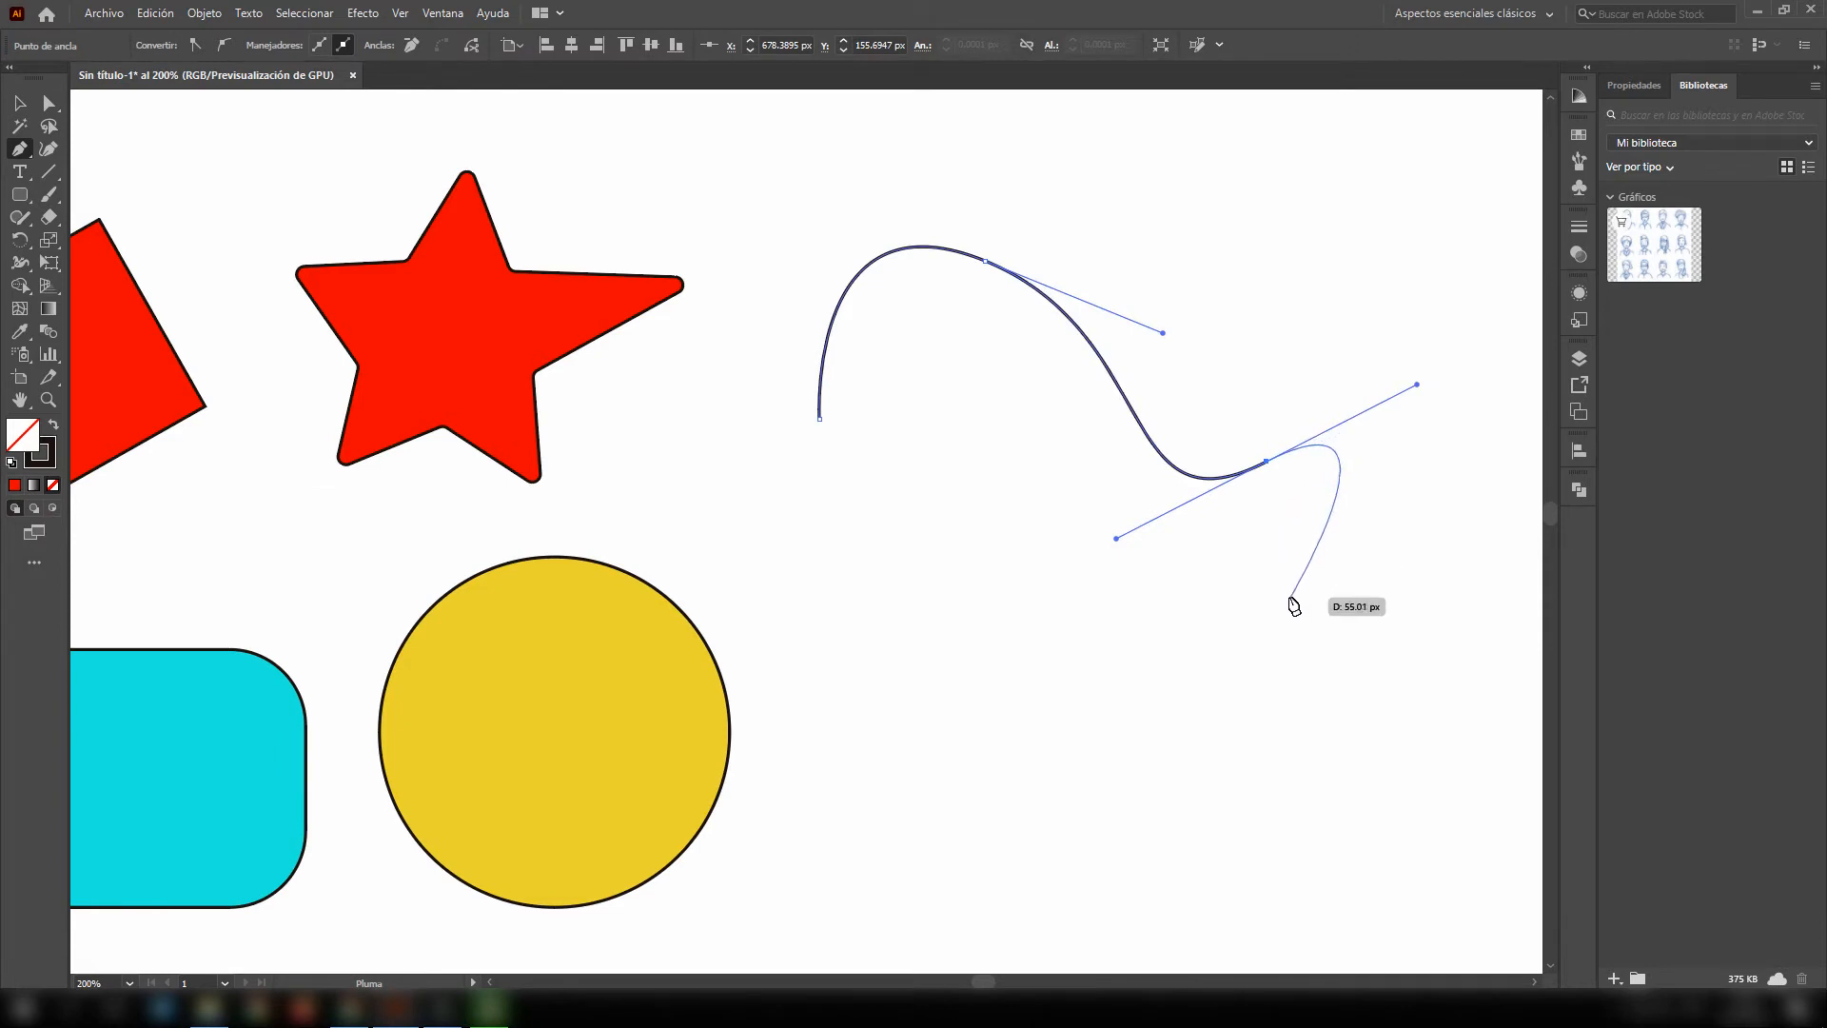
key(Escape)
click(19, 102)
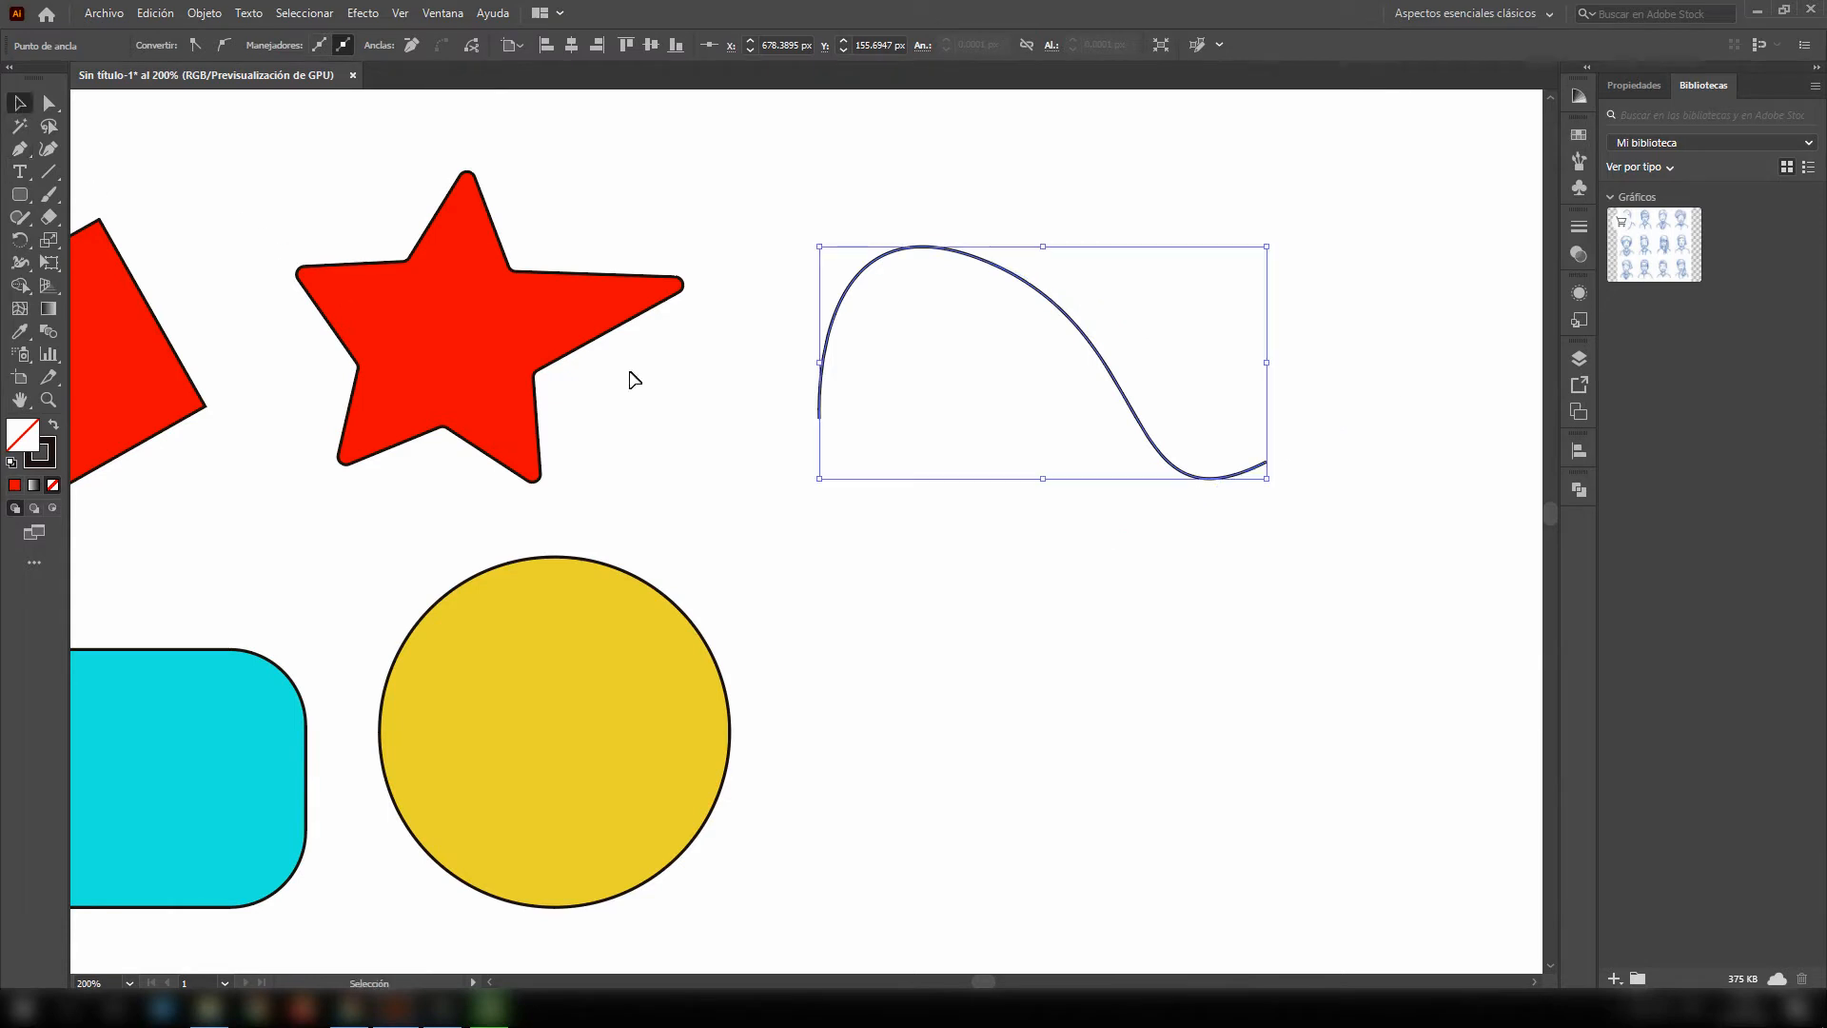
drag(1126, 379, 1126, 305)
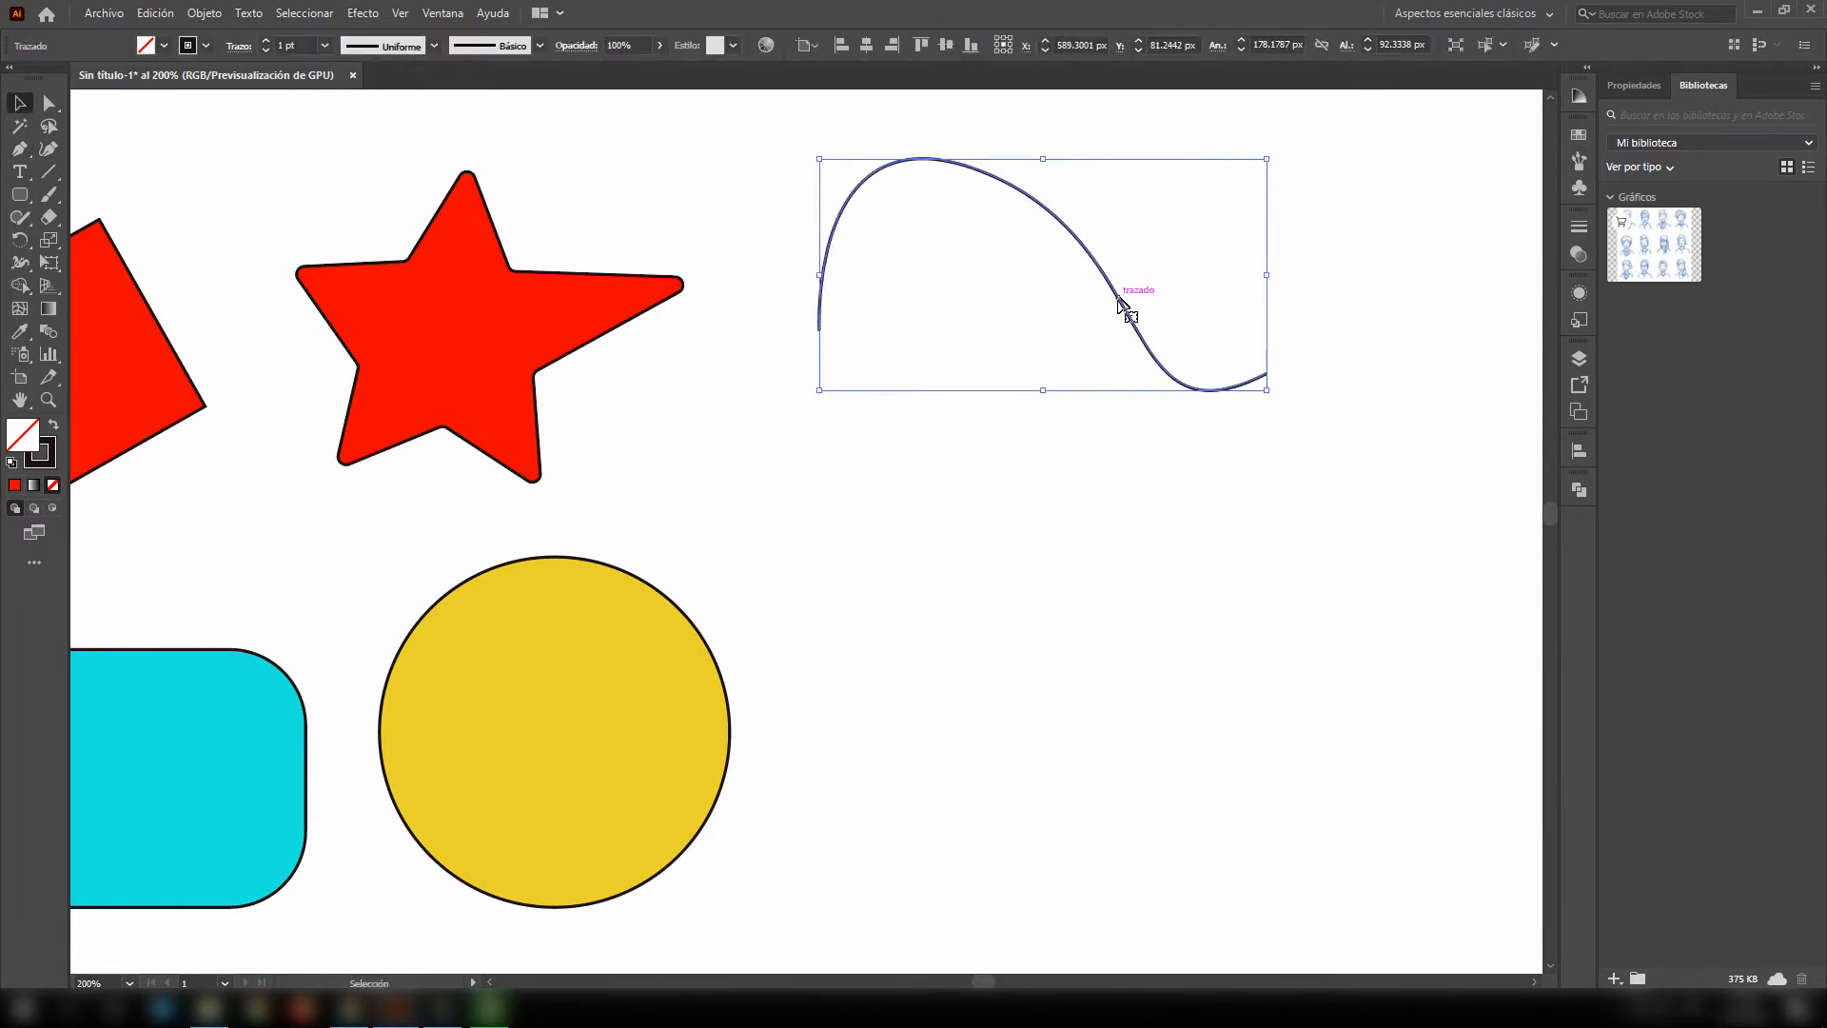
- Delete the open wavy curve beside the star
key(Delete)
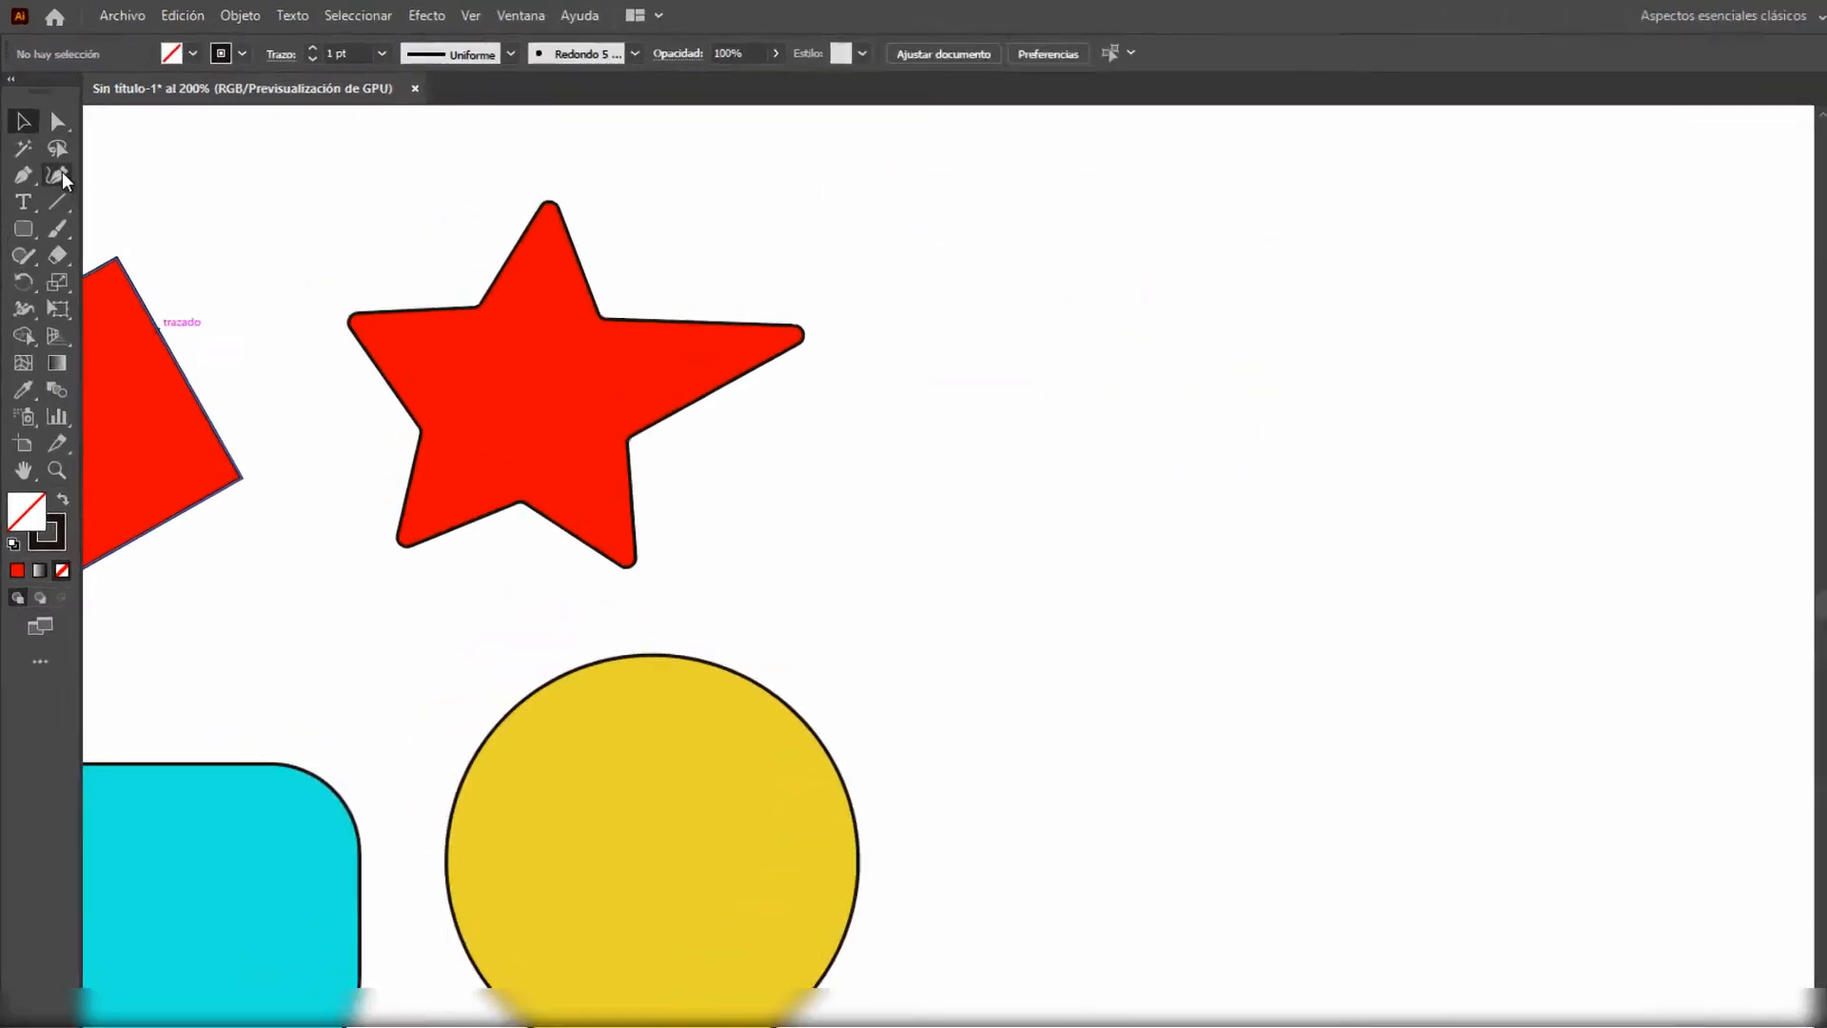
- Draw a closed nine-point curvy shape about 255 px wide and 186 px high beside the star with the Curvature tool, and delete it
click(52, 149)
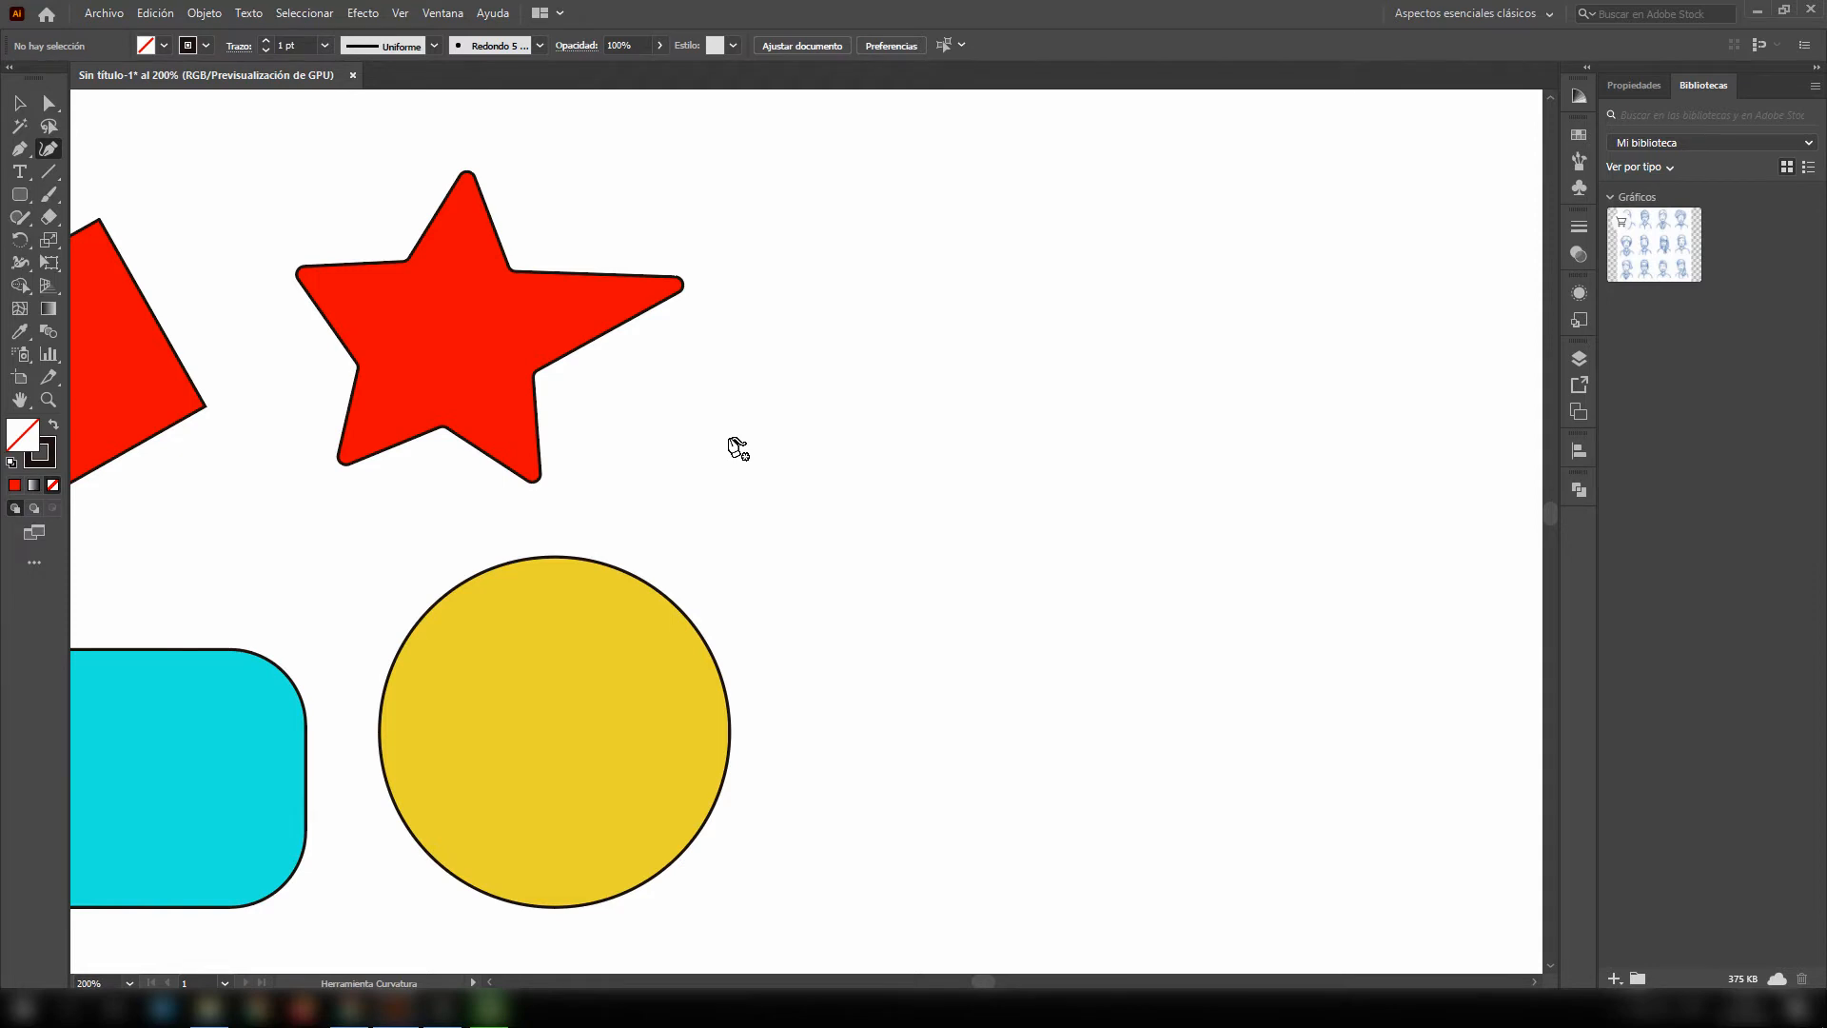
click(729, 438)
click(1017, 377)
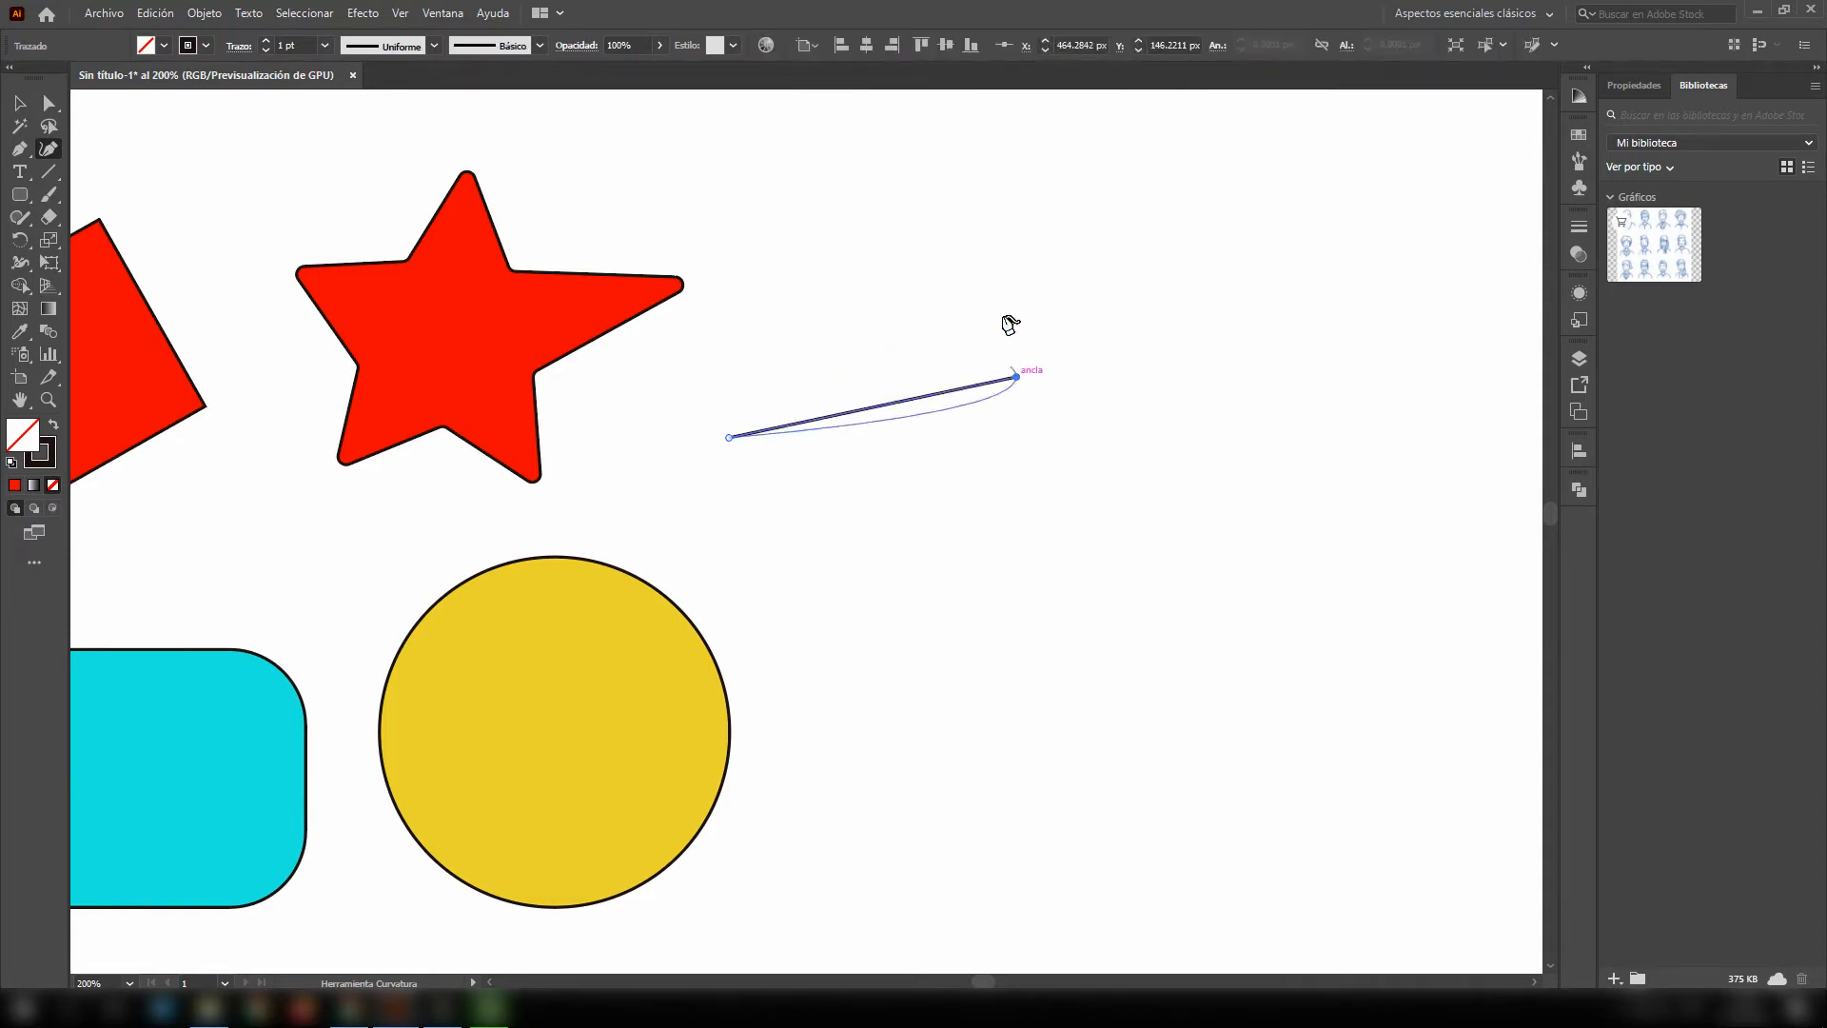
click(986, 248)
click(1216, 322)
click(1135, 610)
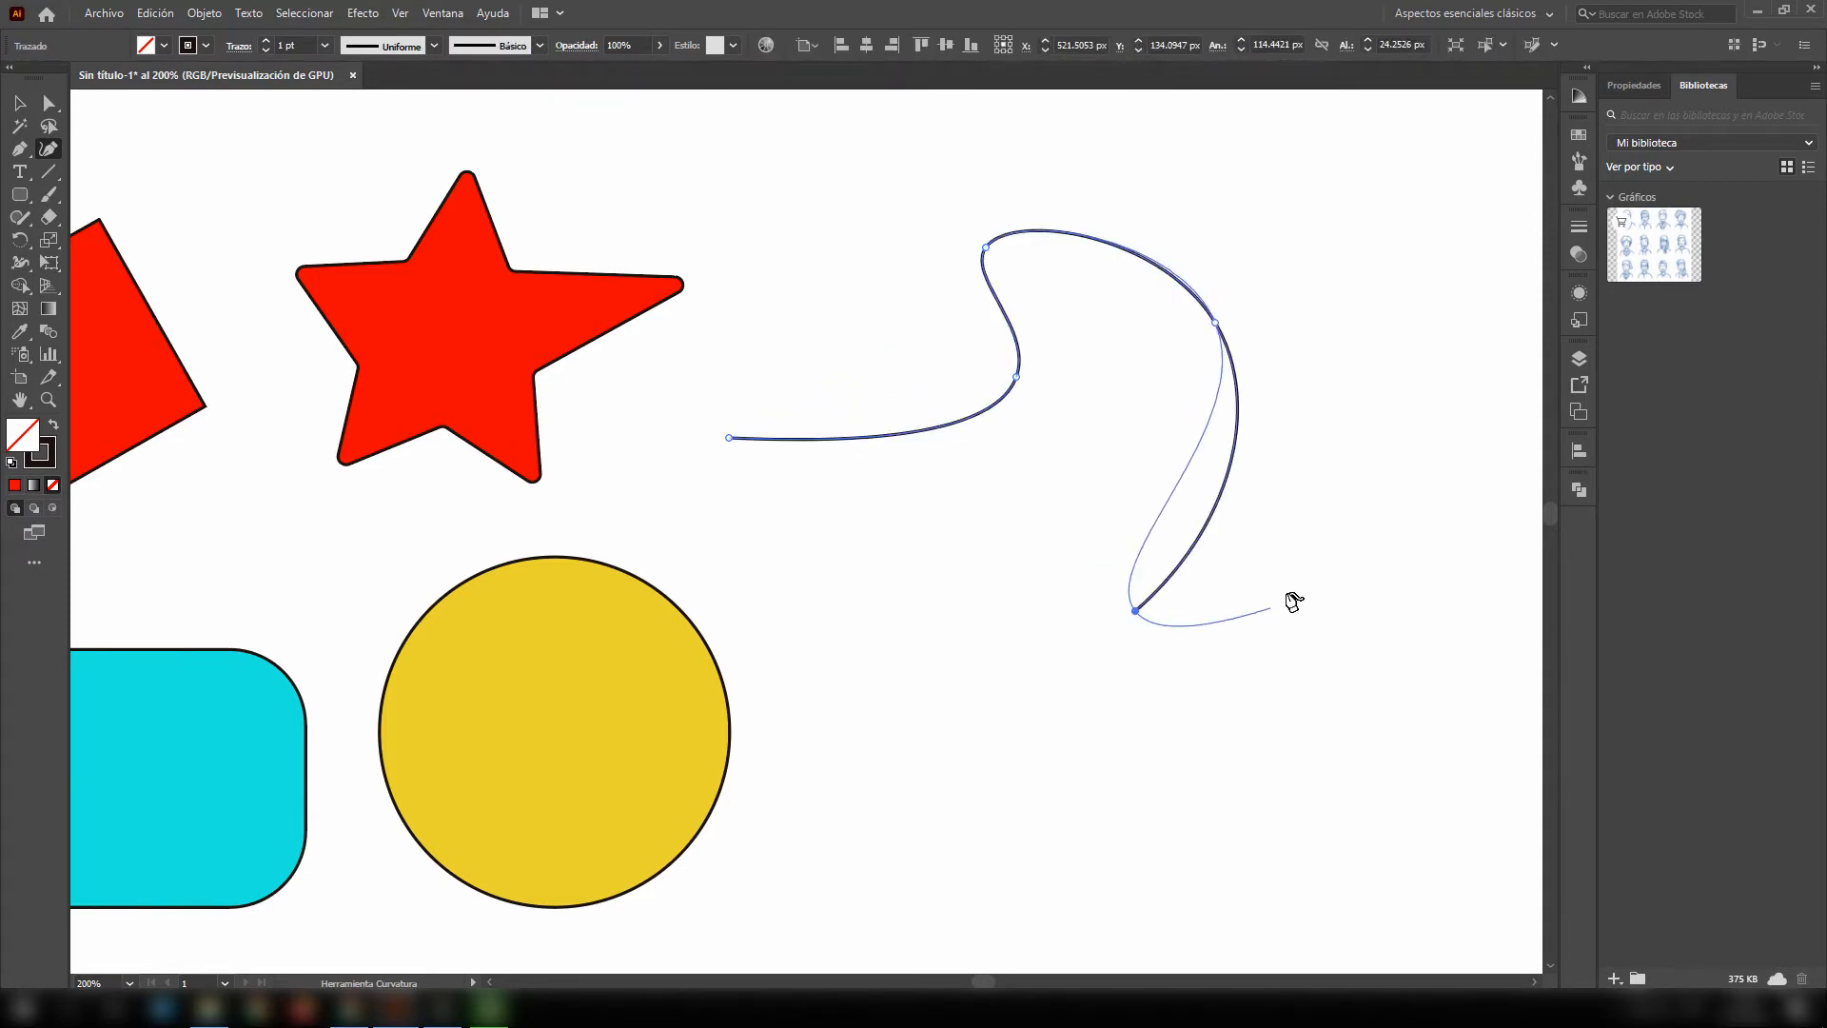
click(1355, 482)
click(935, 687)
click(885, 497)
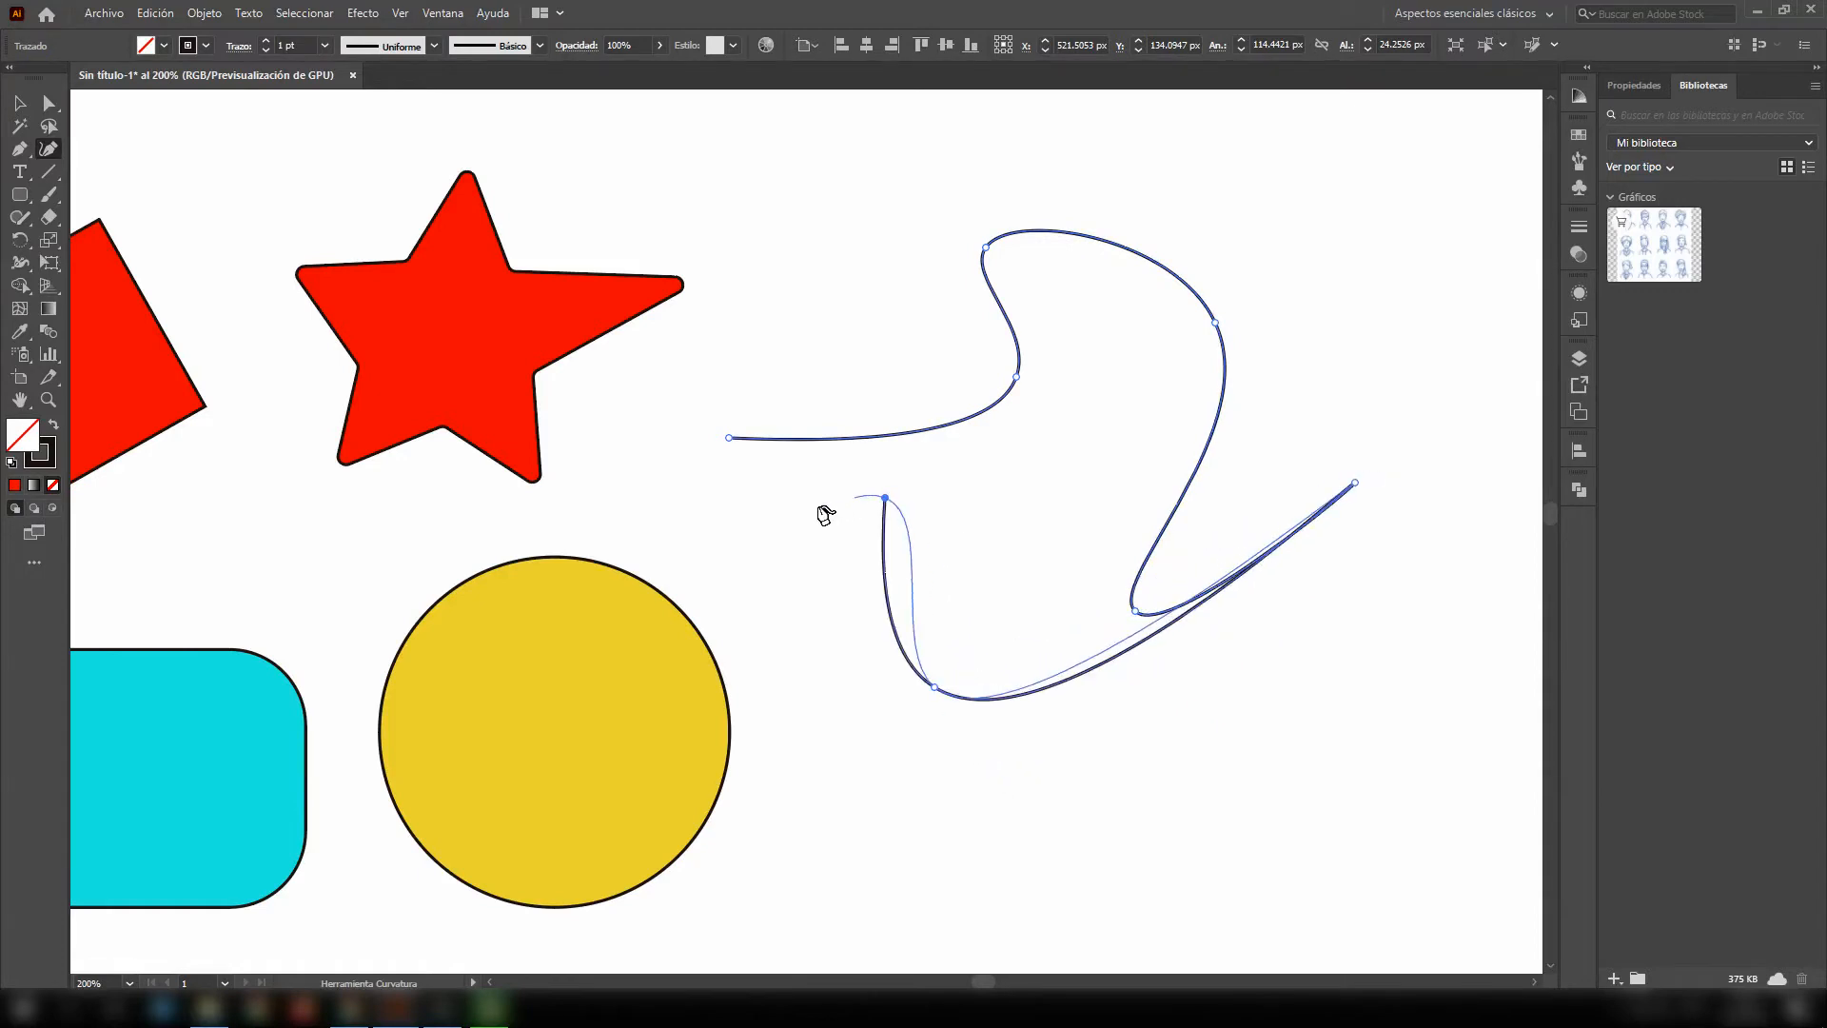
click(716, 474)
click(729, 437)
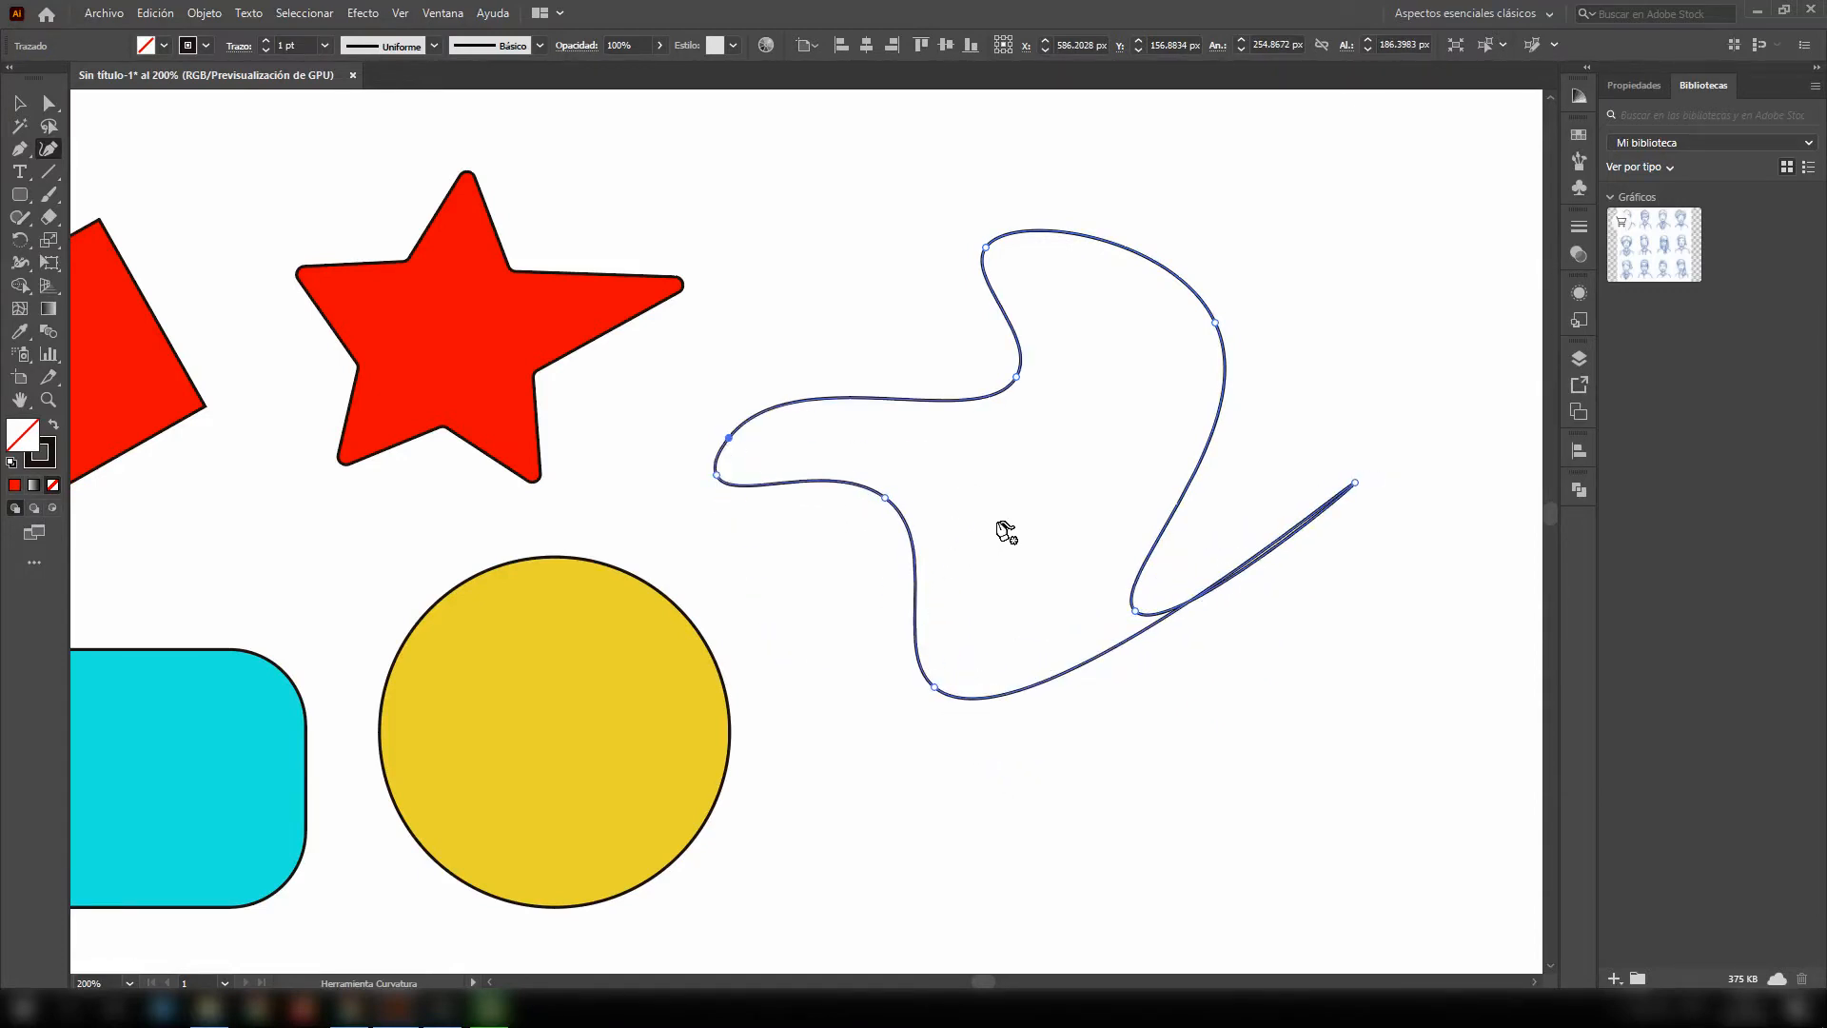
key(Delete)
key(Delete)
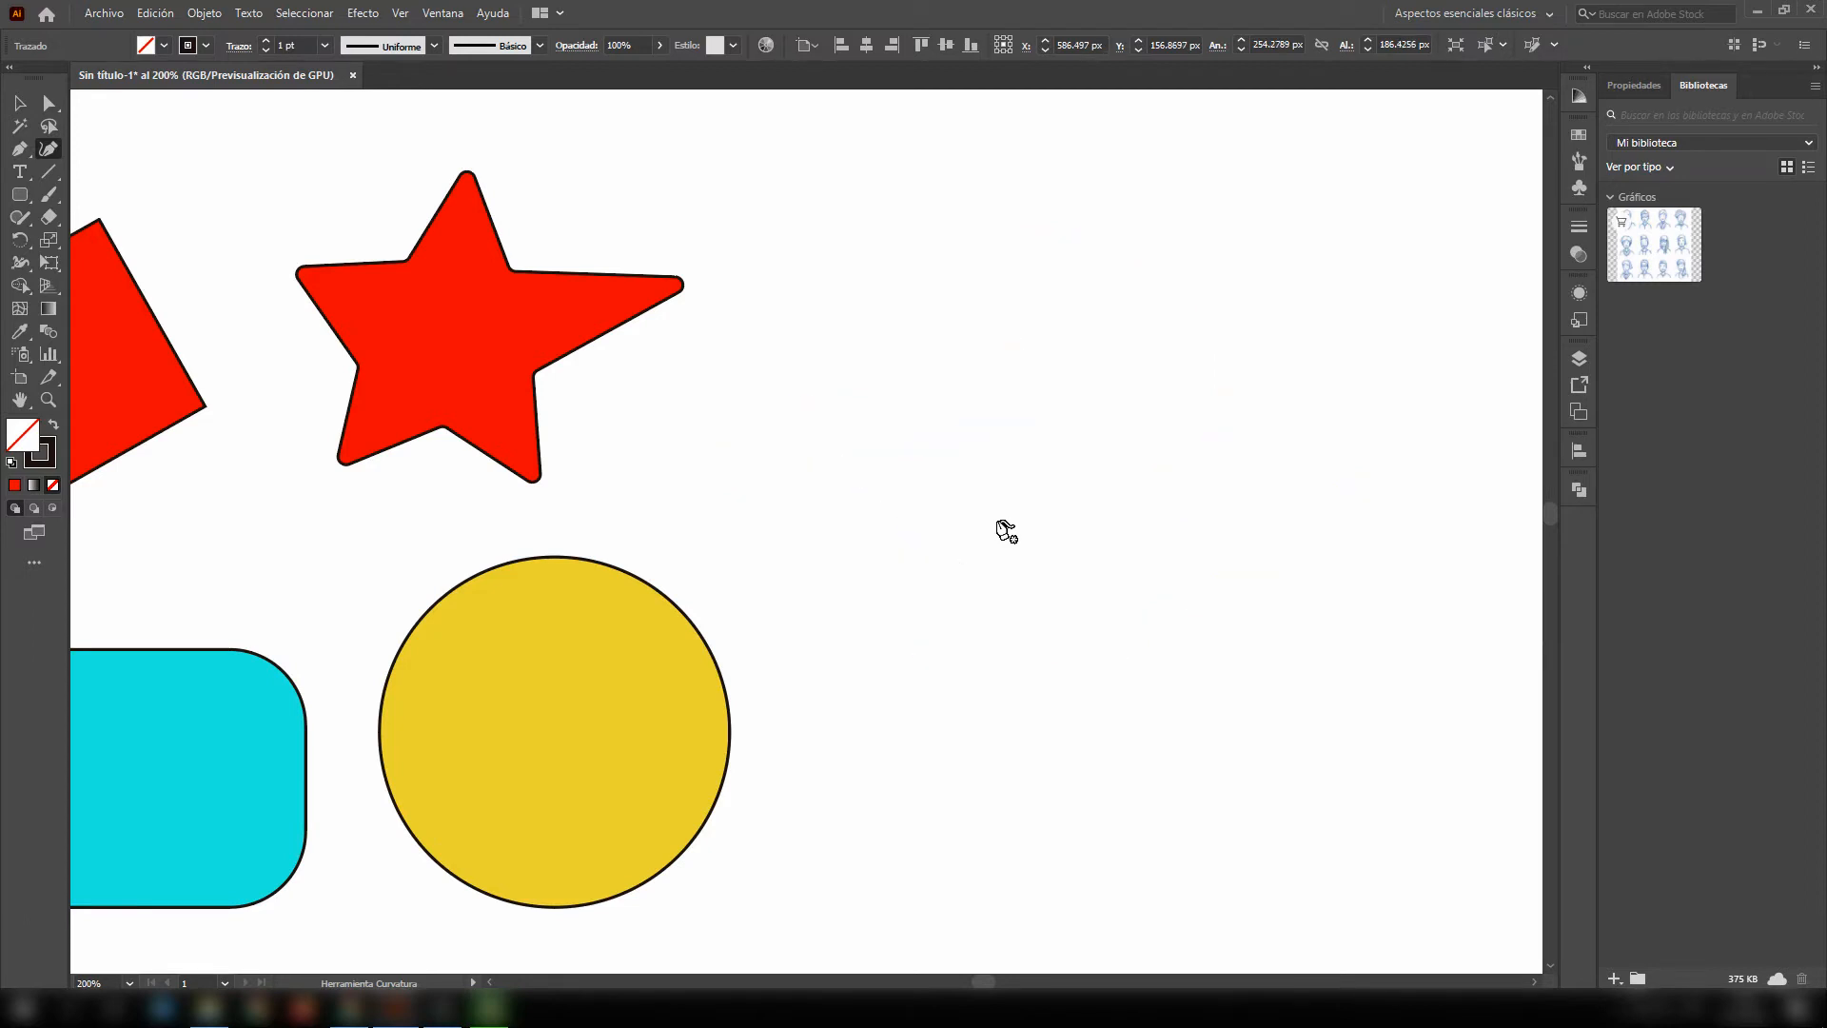
- Draw a closed straight-sided five-point polygon about 227 px wide and 238 px high beside the star with the Pen tool
click(19, 149)
click(801, 487)
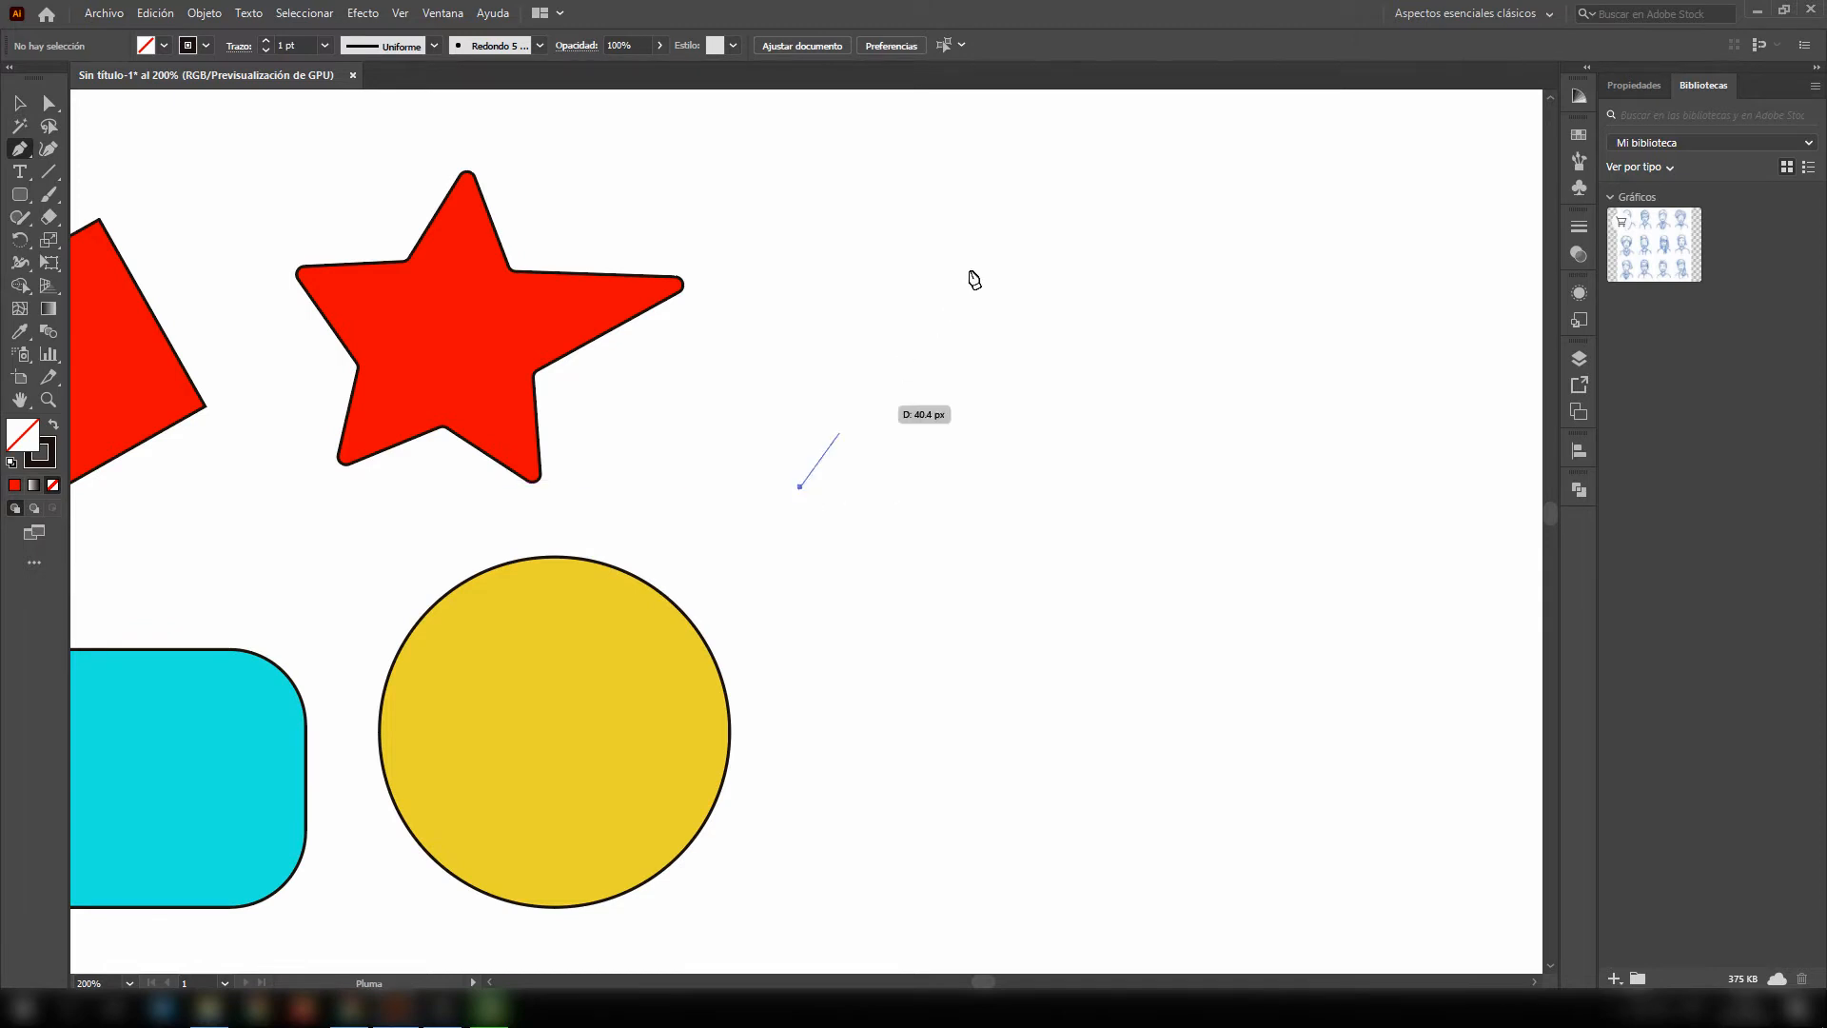
click(1021, 205)
click(1370, 356)
click(1138, 800)
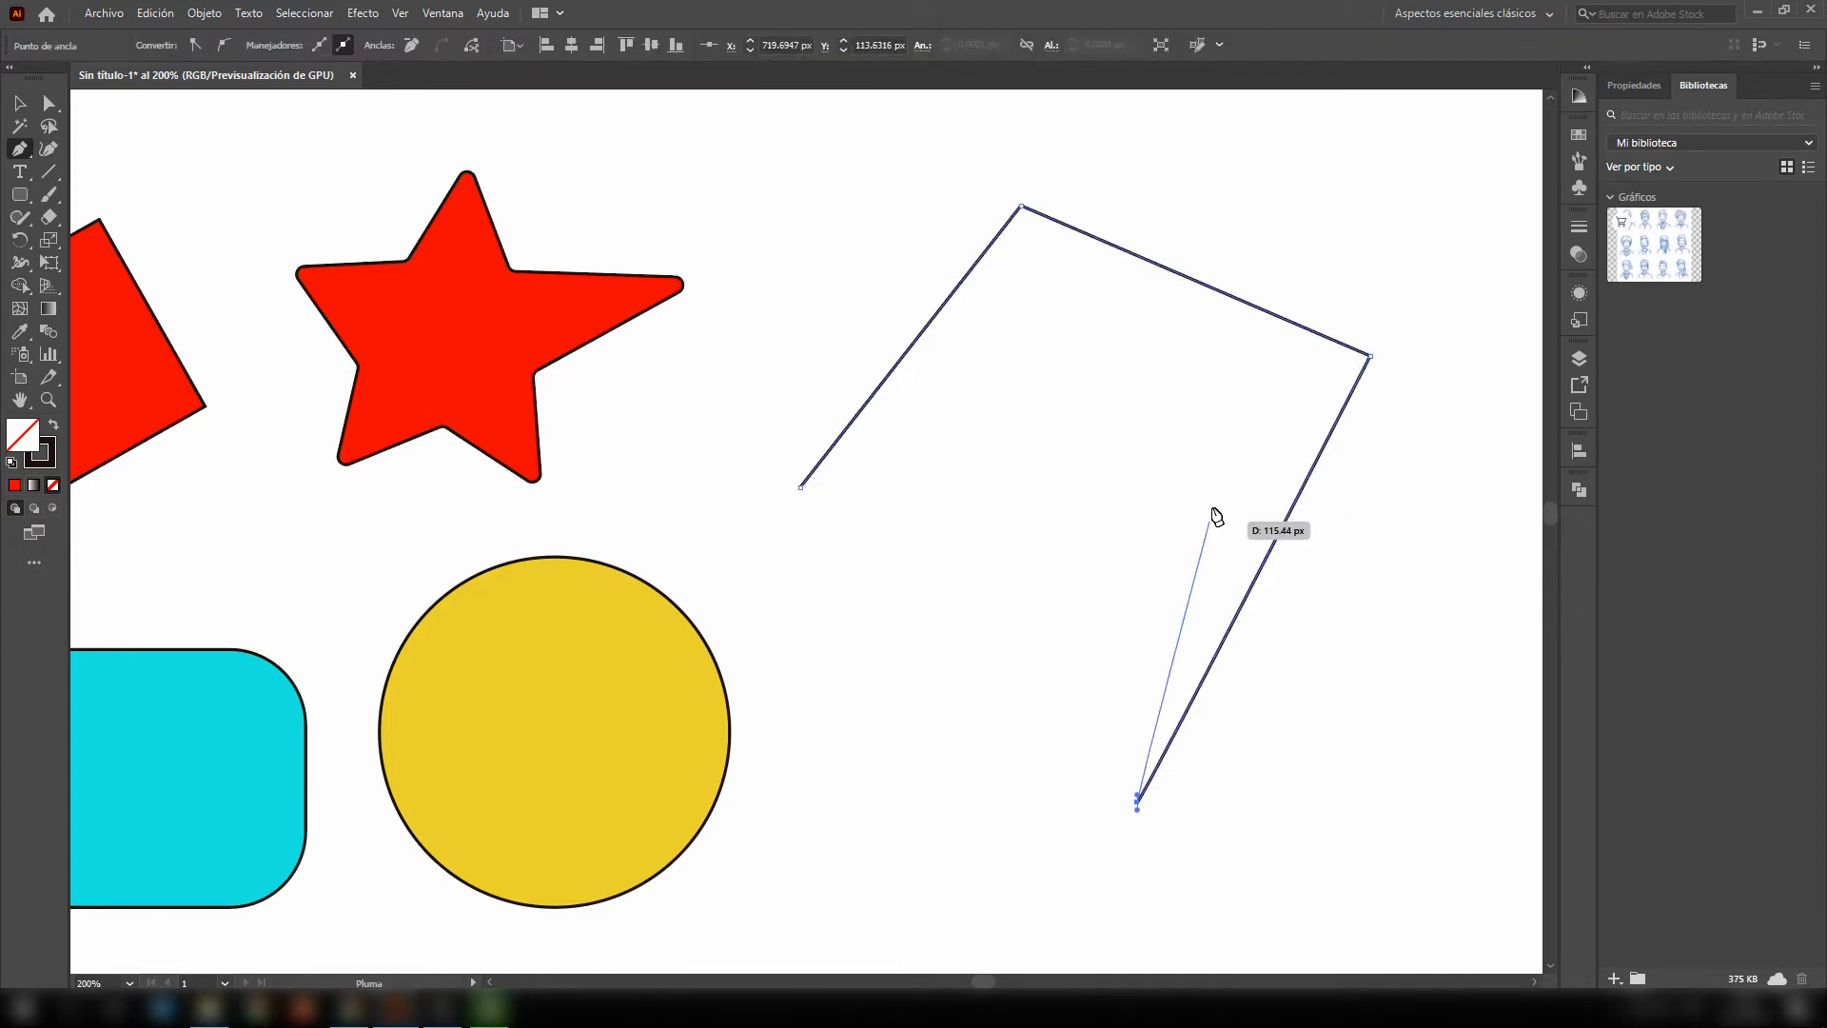
click(1212, 508)
click(801, 487)
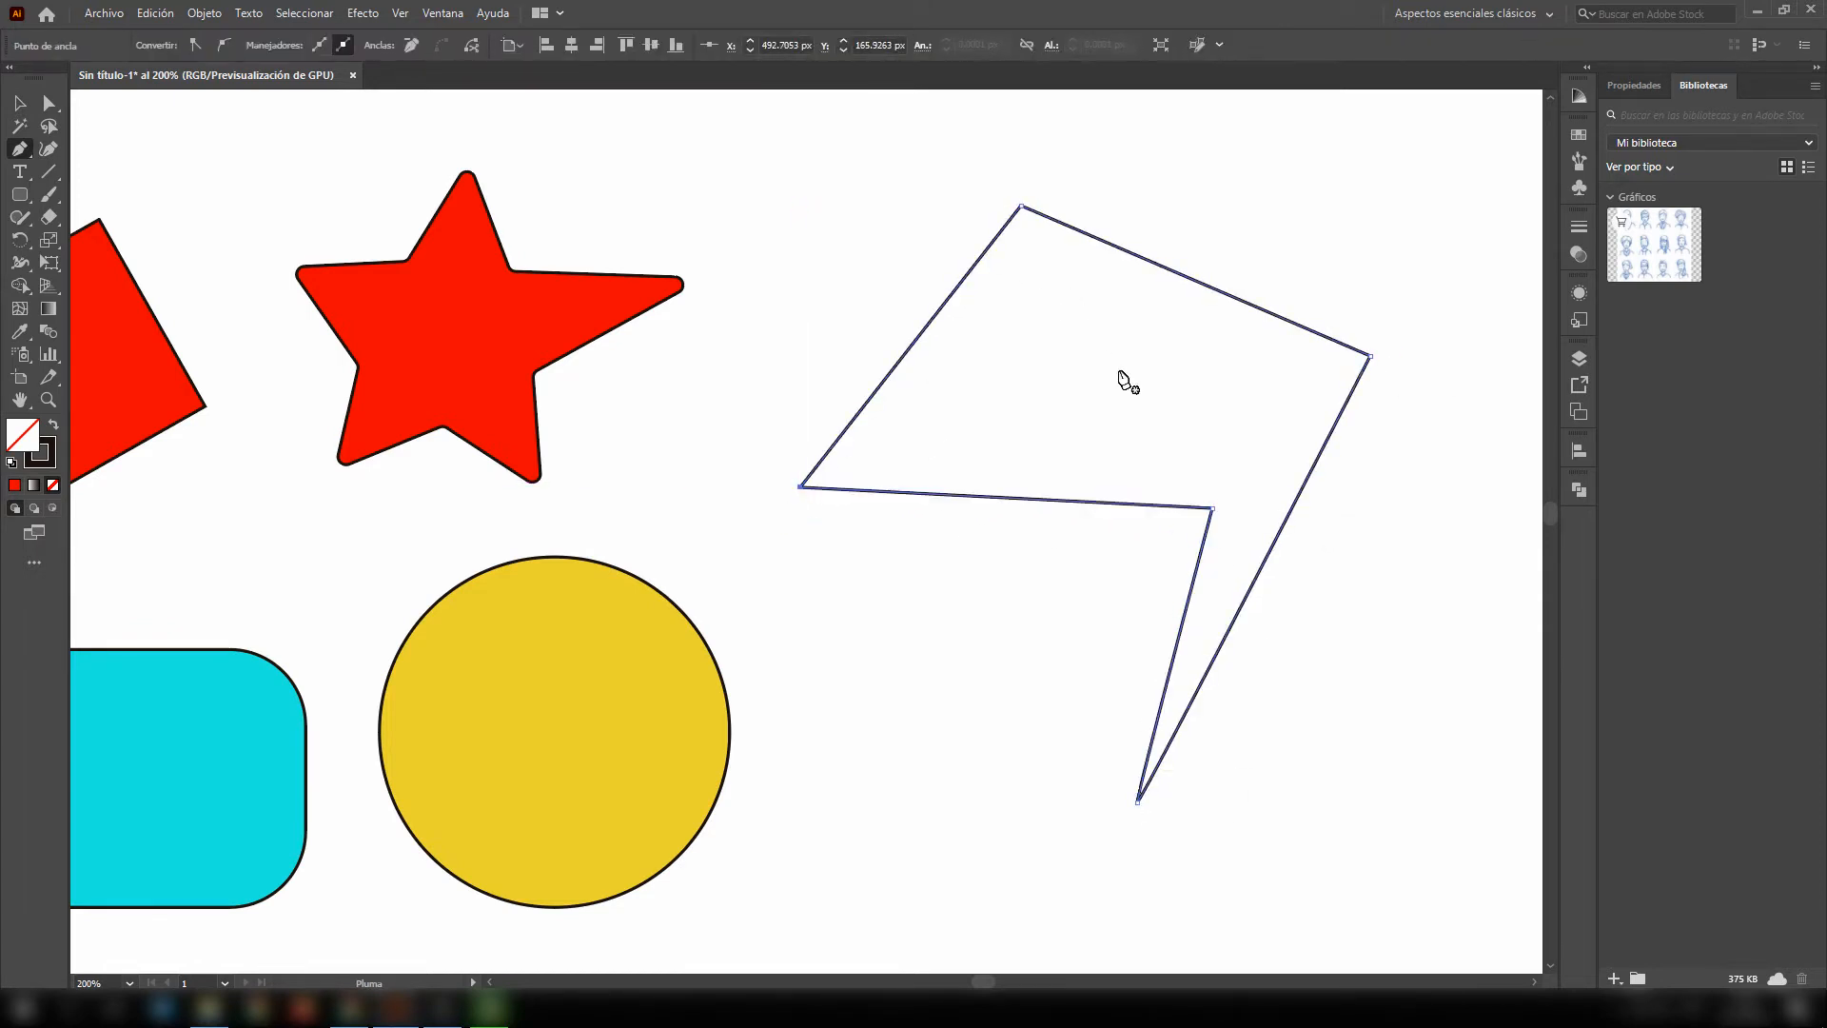
- Bend three of the polygon's straight edges with the Curvature tool, one outward and two inward, and delete the shape
click(47, 150)
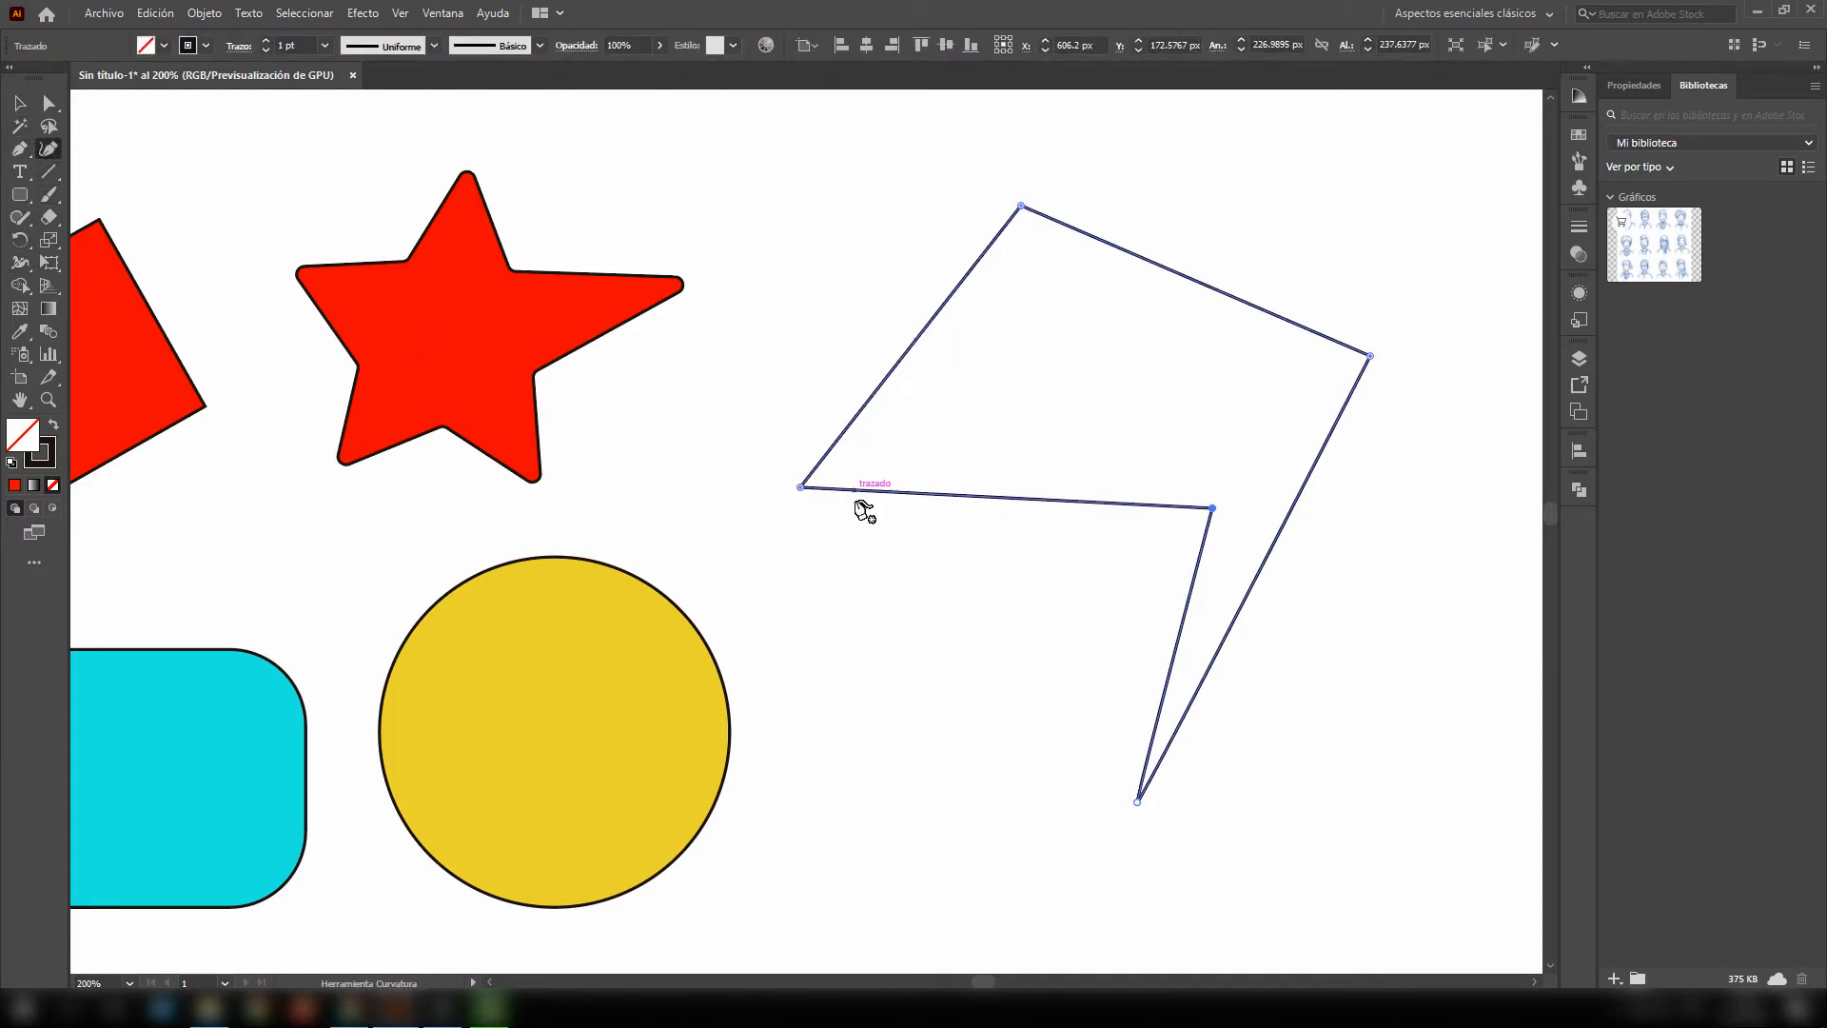
drag(916, 344, 876, 315)
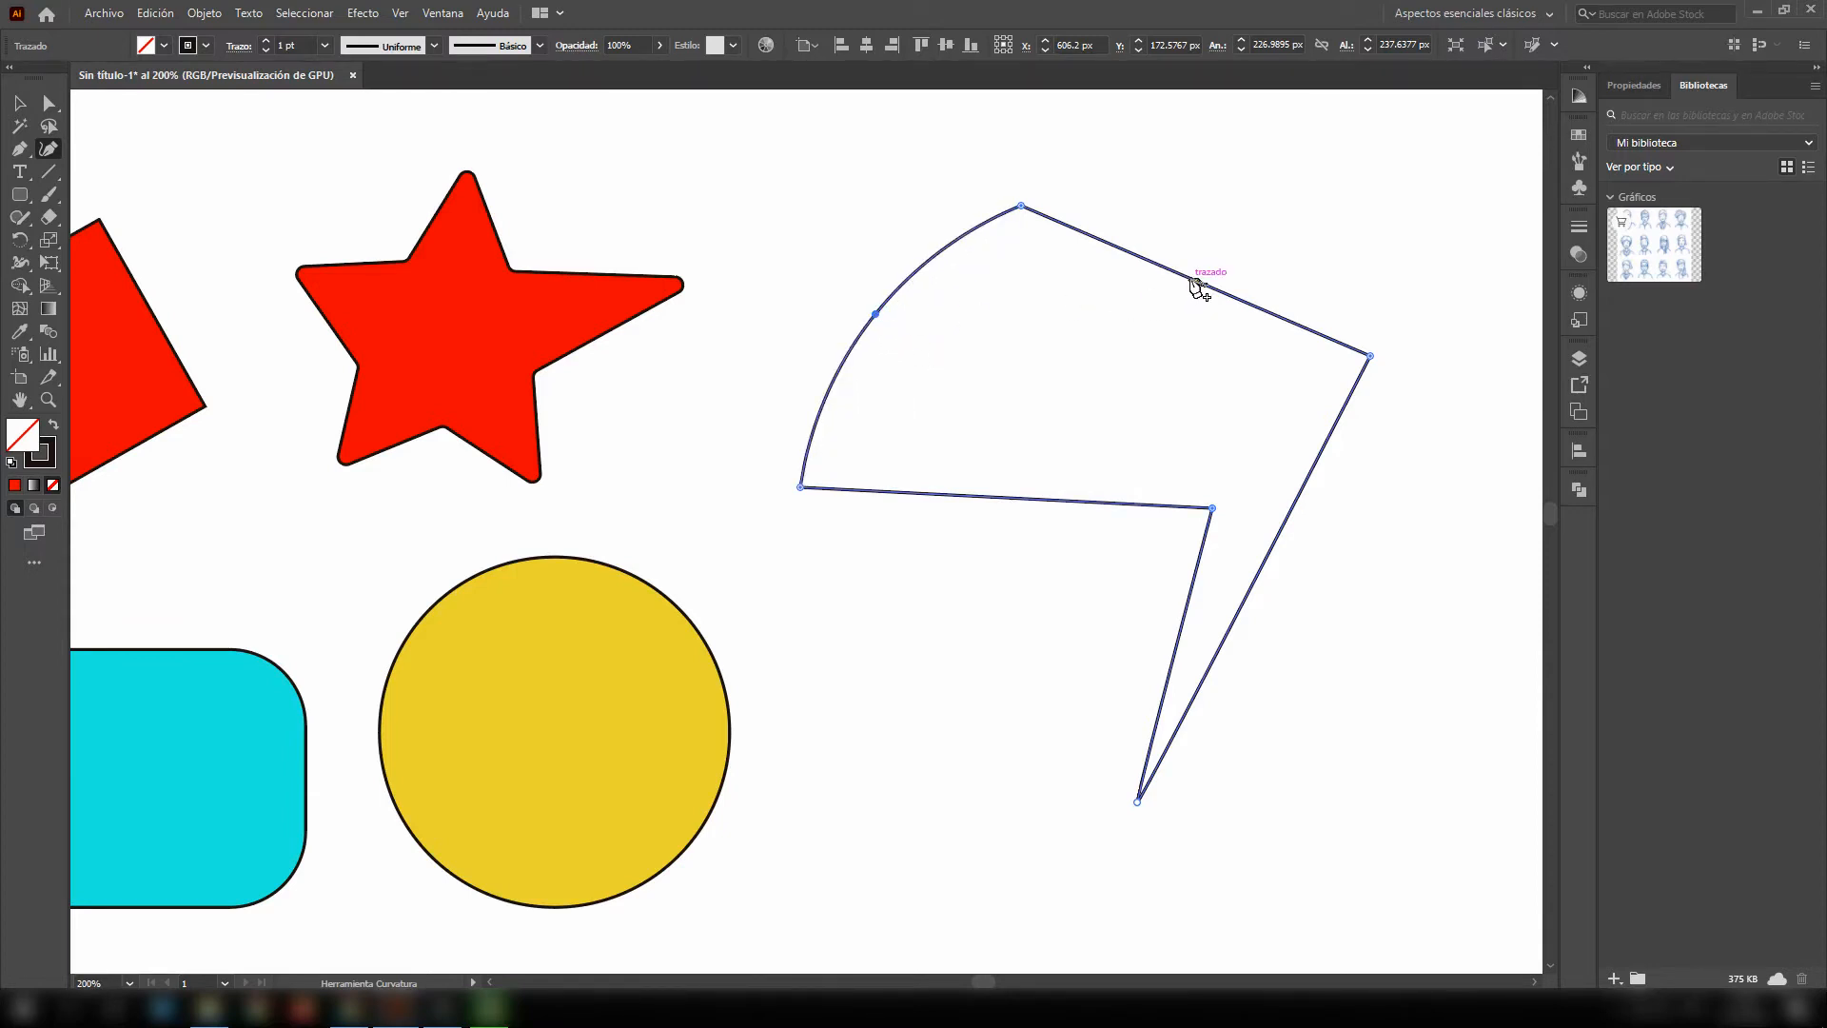
drag(1197, 286, 1141, 352)
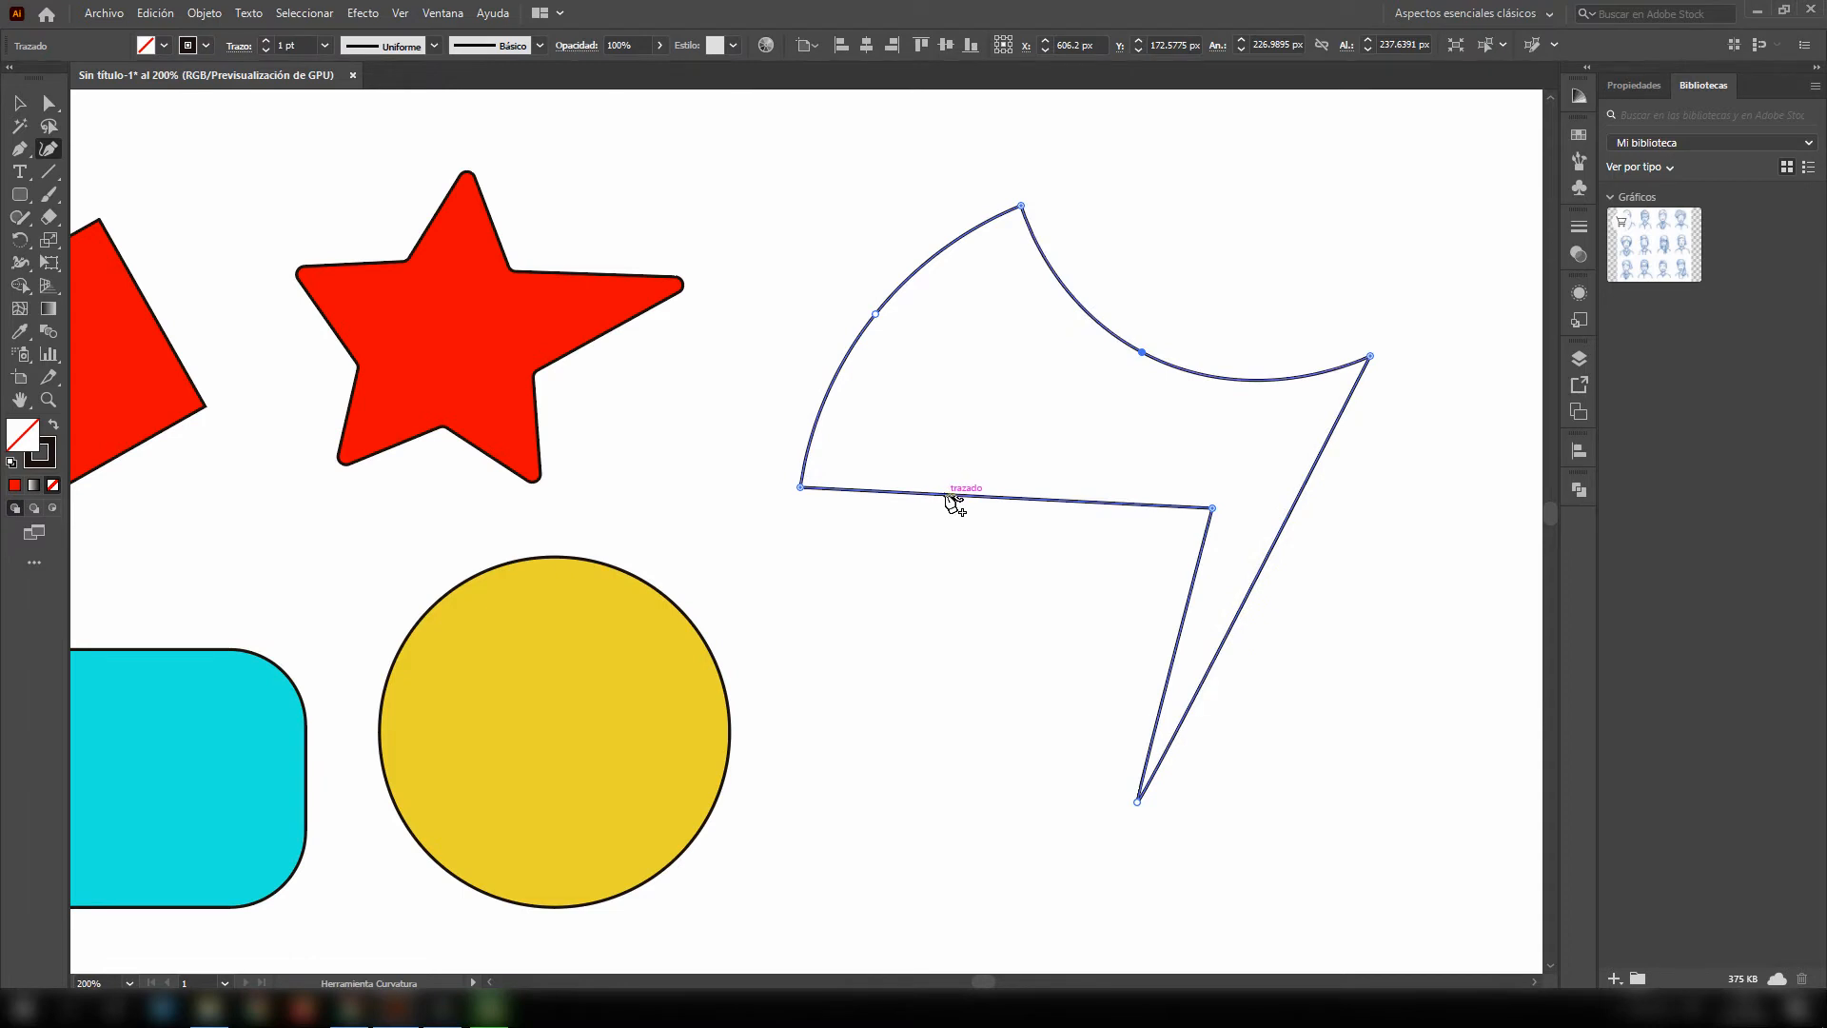
drag(951, 497, 950, 416)
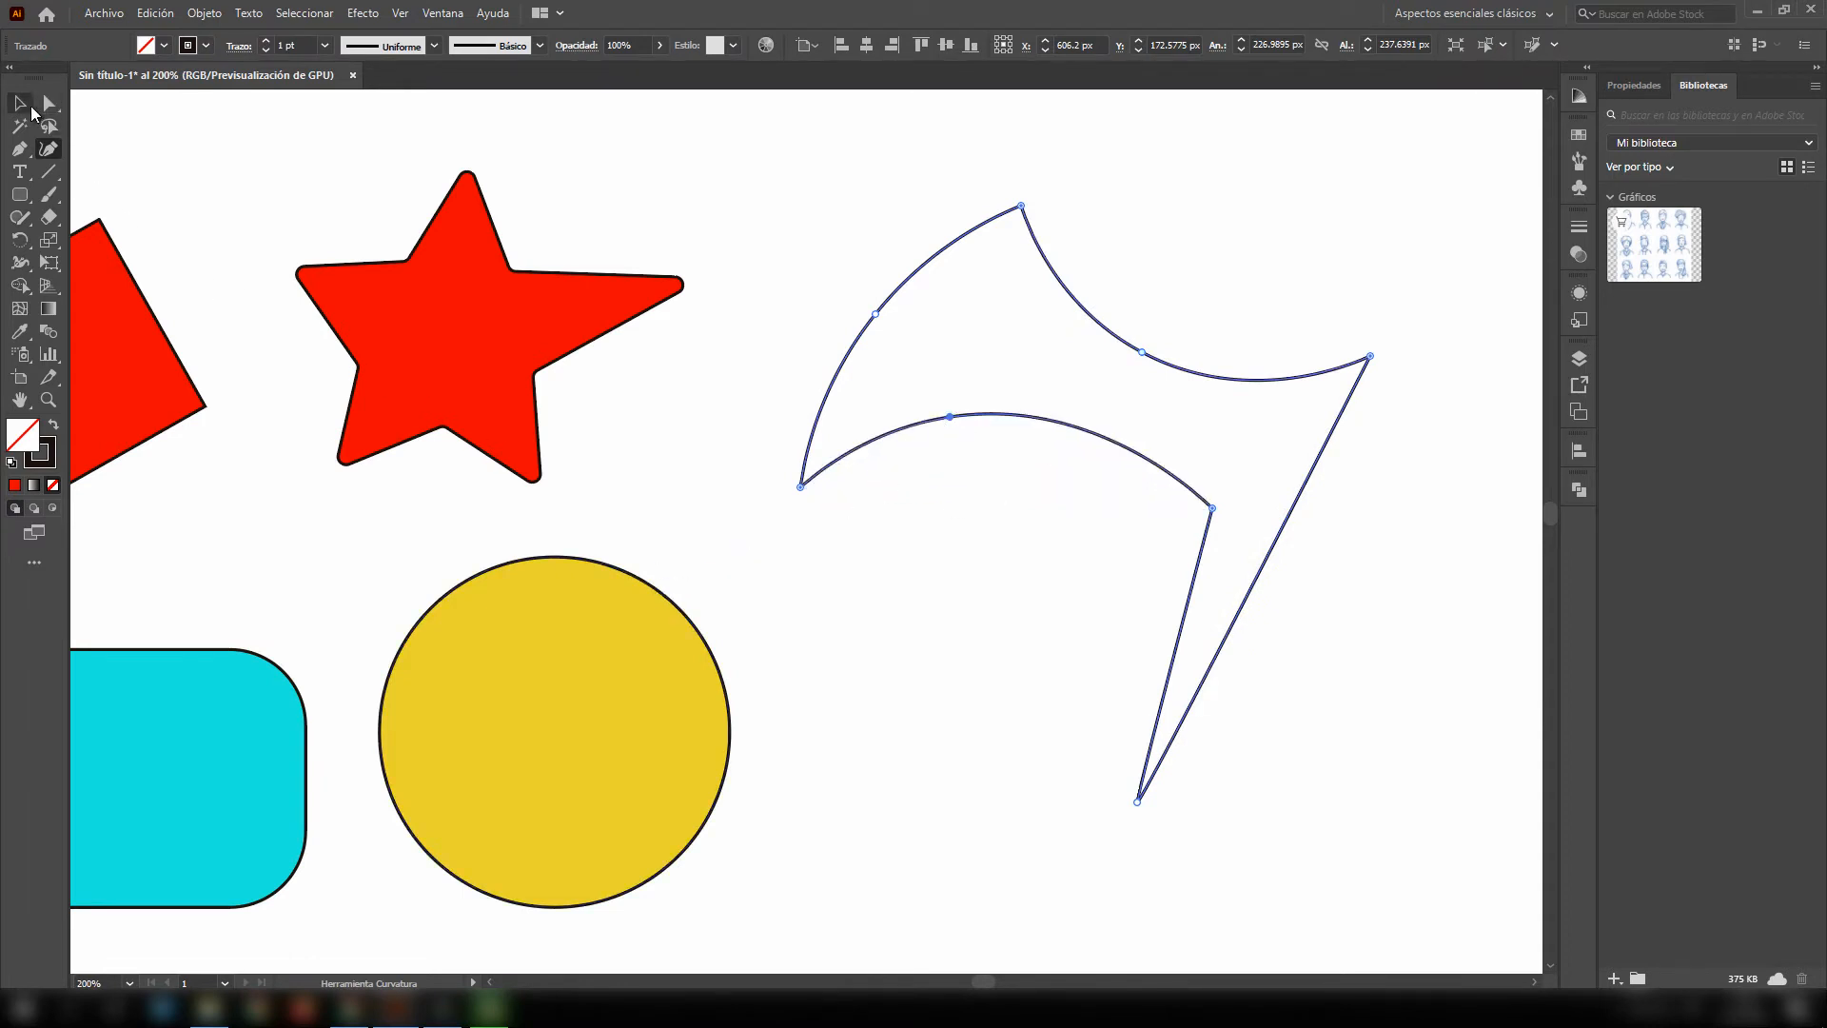
click(24, 105)
key(Delete)
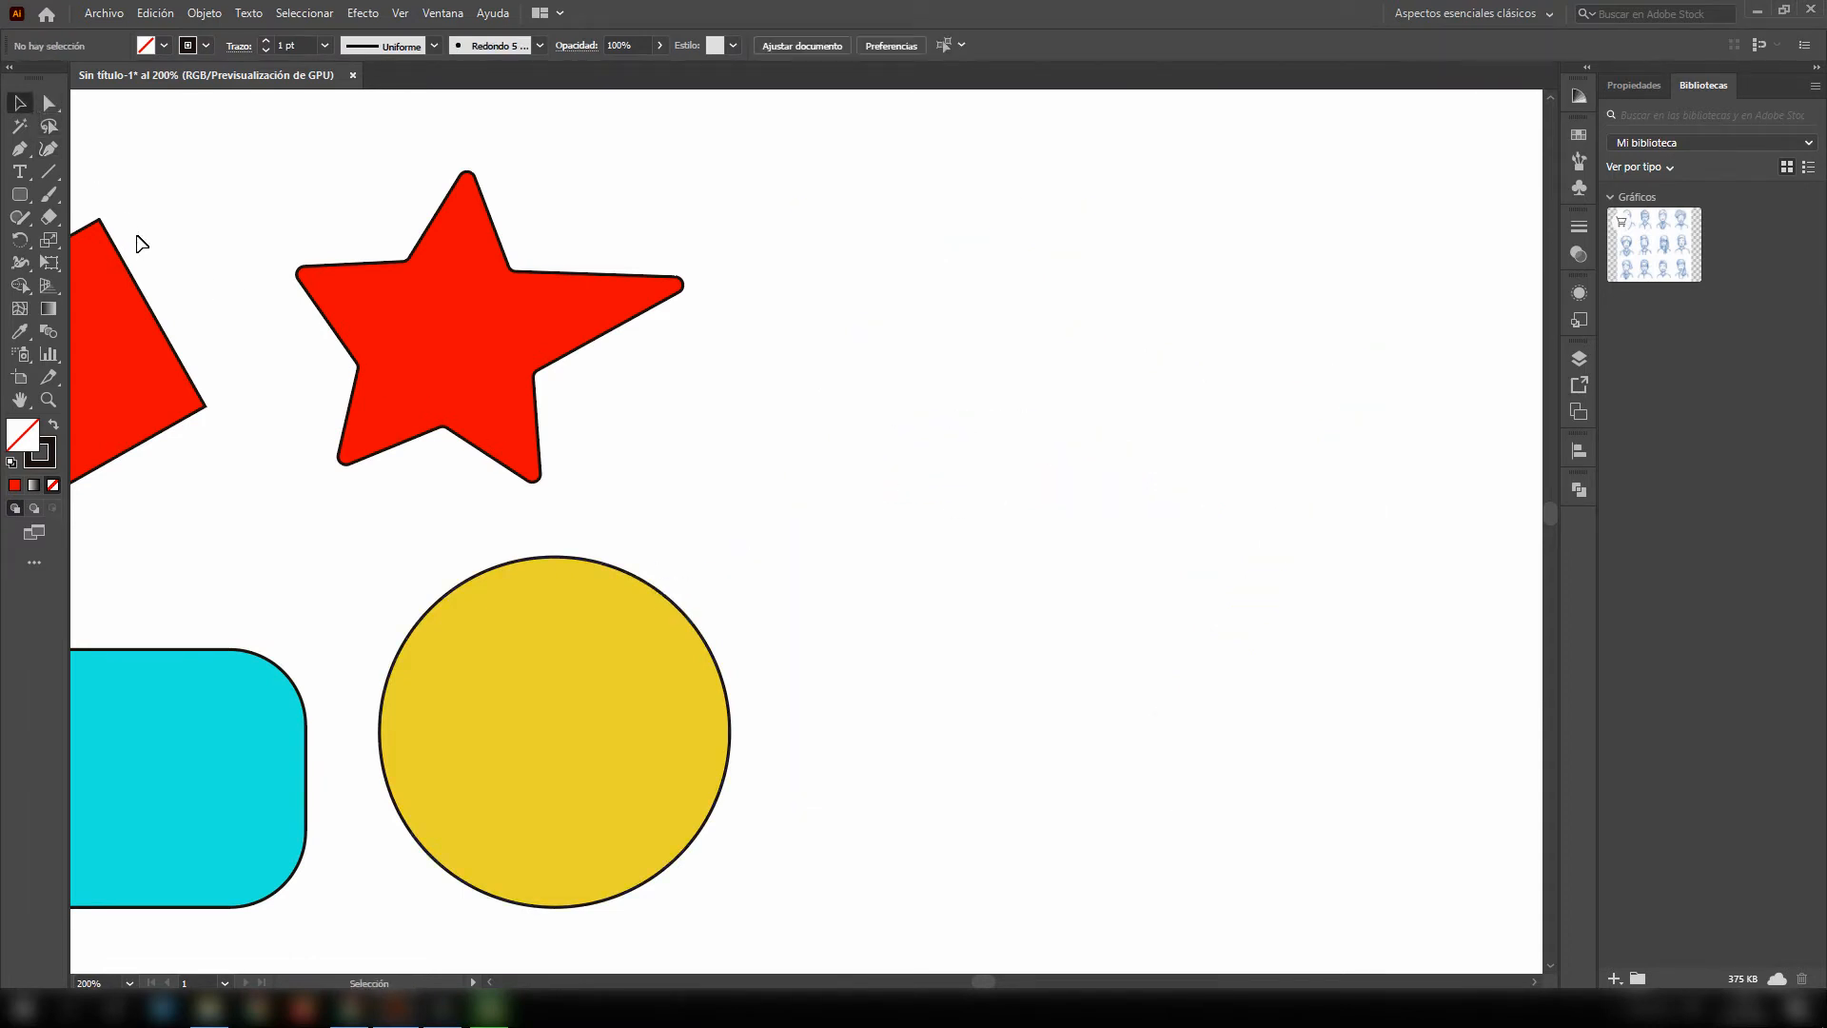
- Add the point text "Hola" beside the star with the Type tool
click(22, 181)
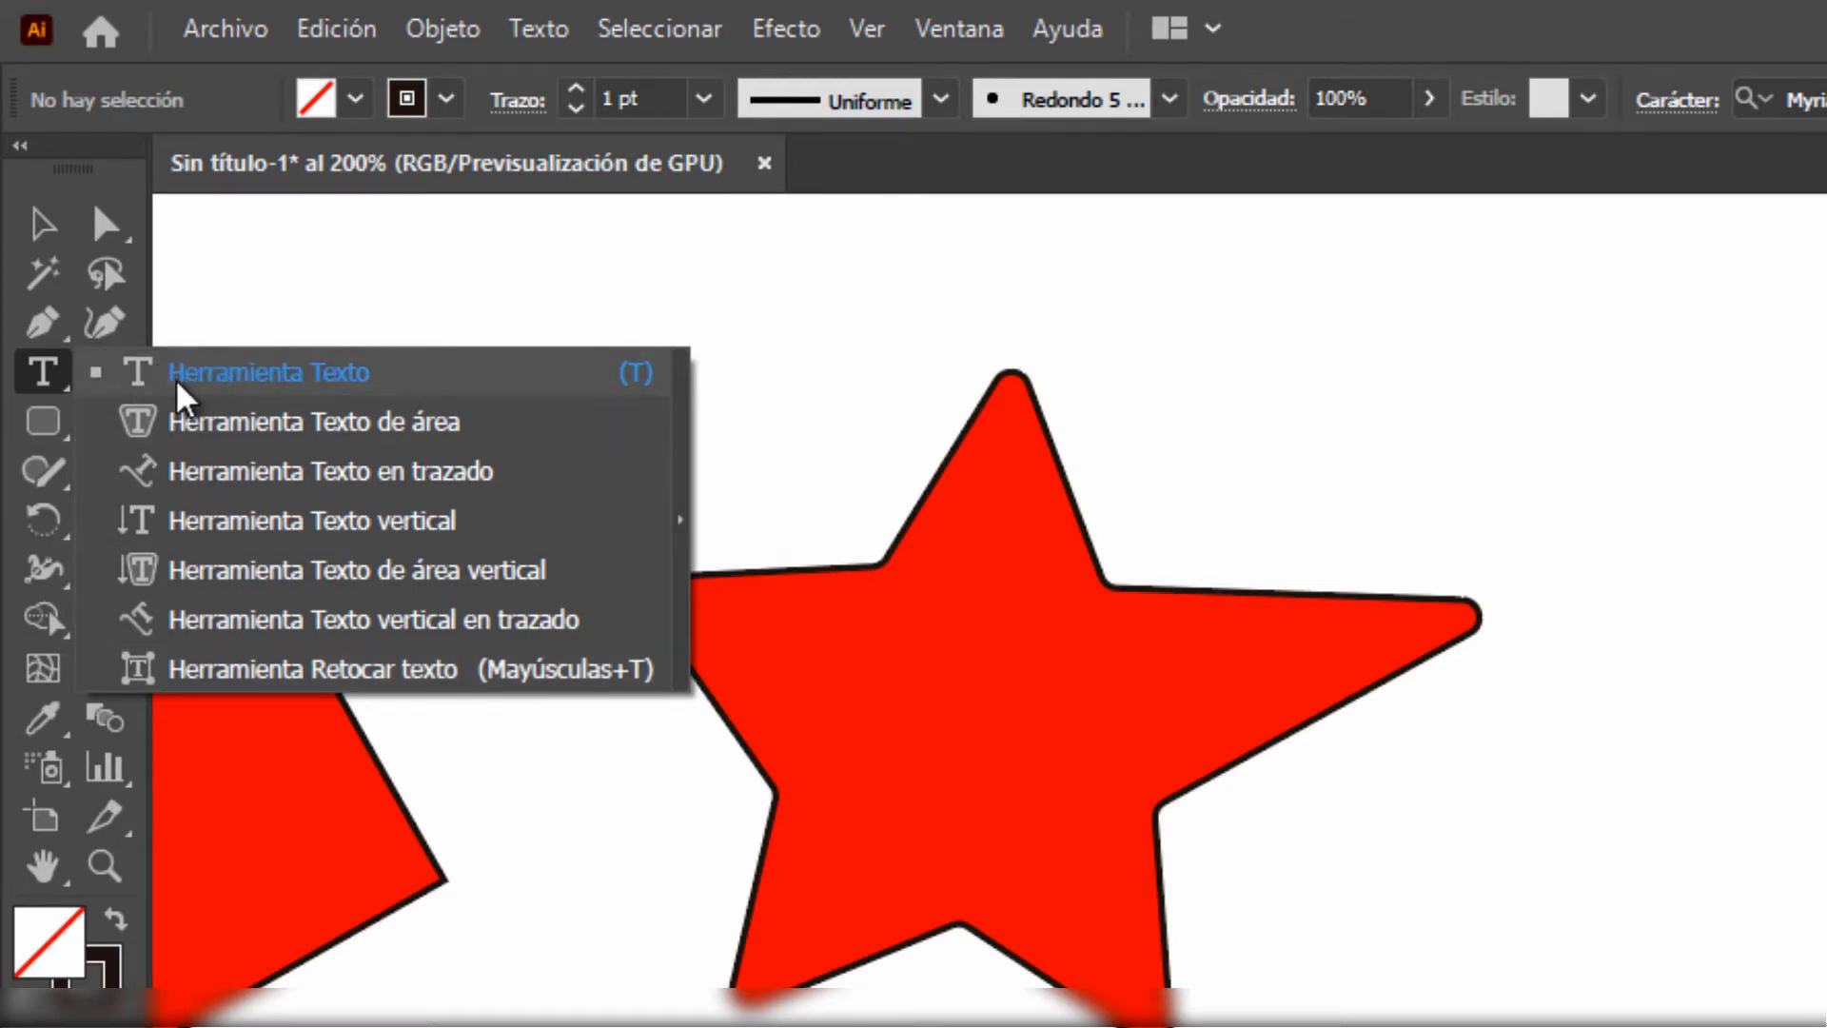
click(270, 381)
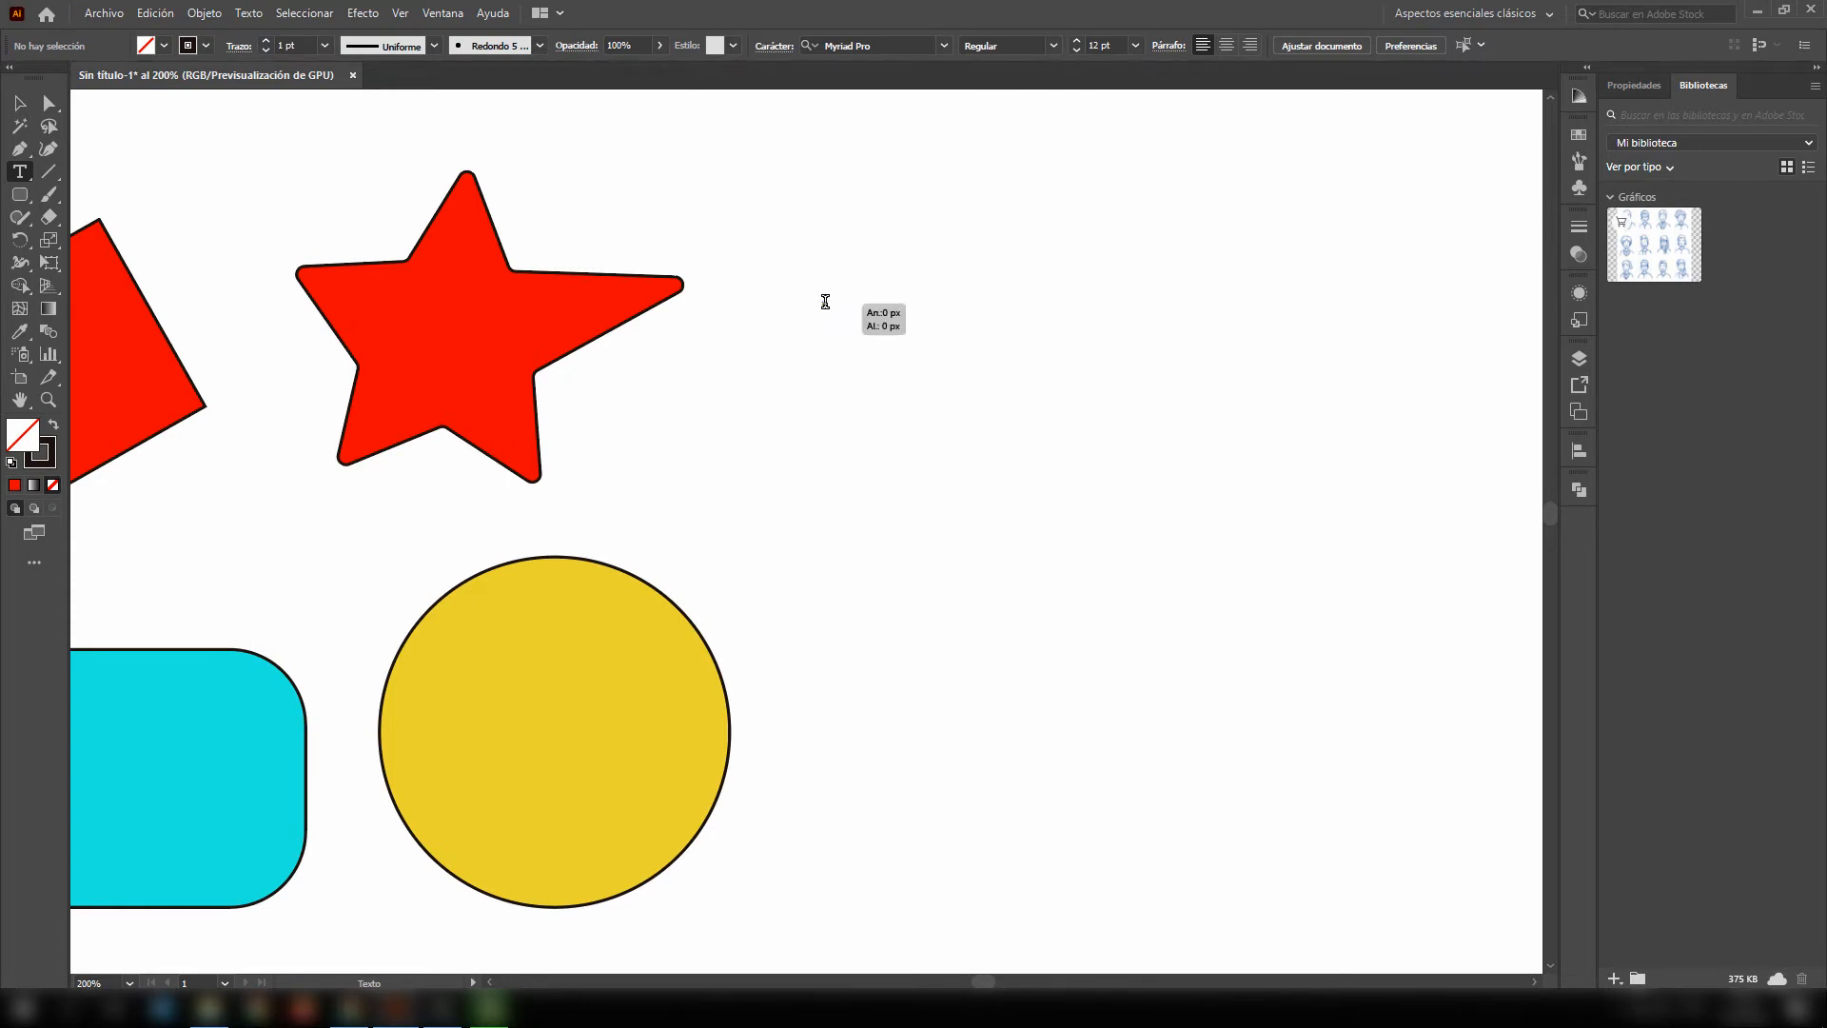
click(826, 301)
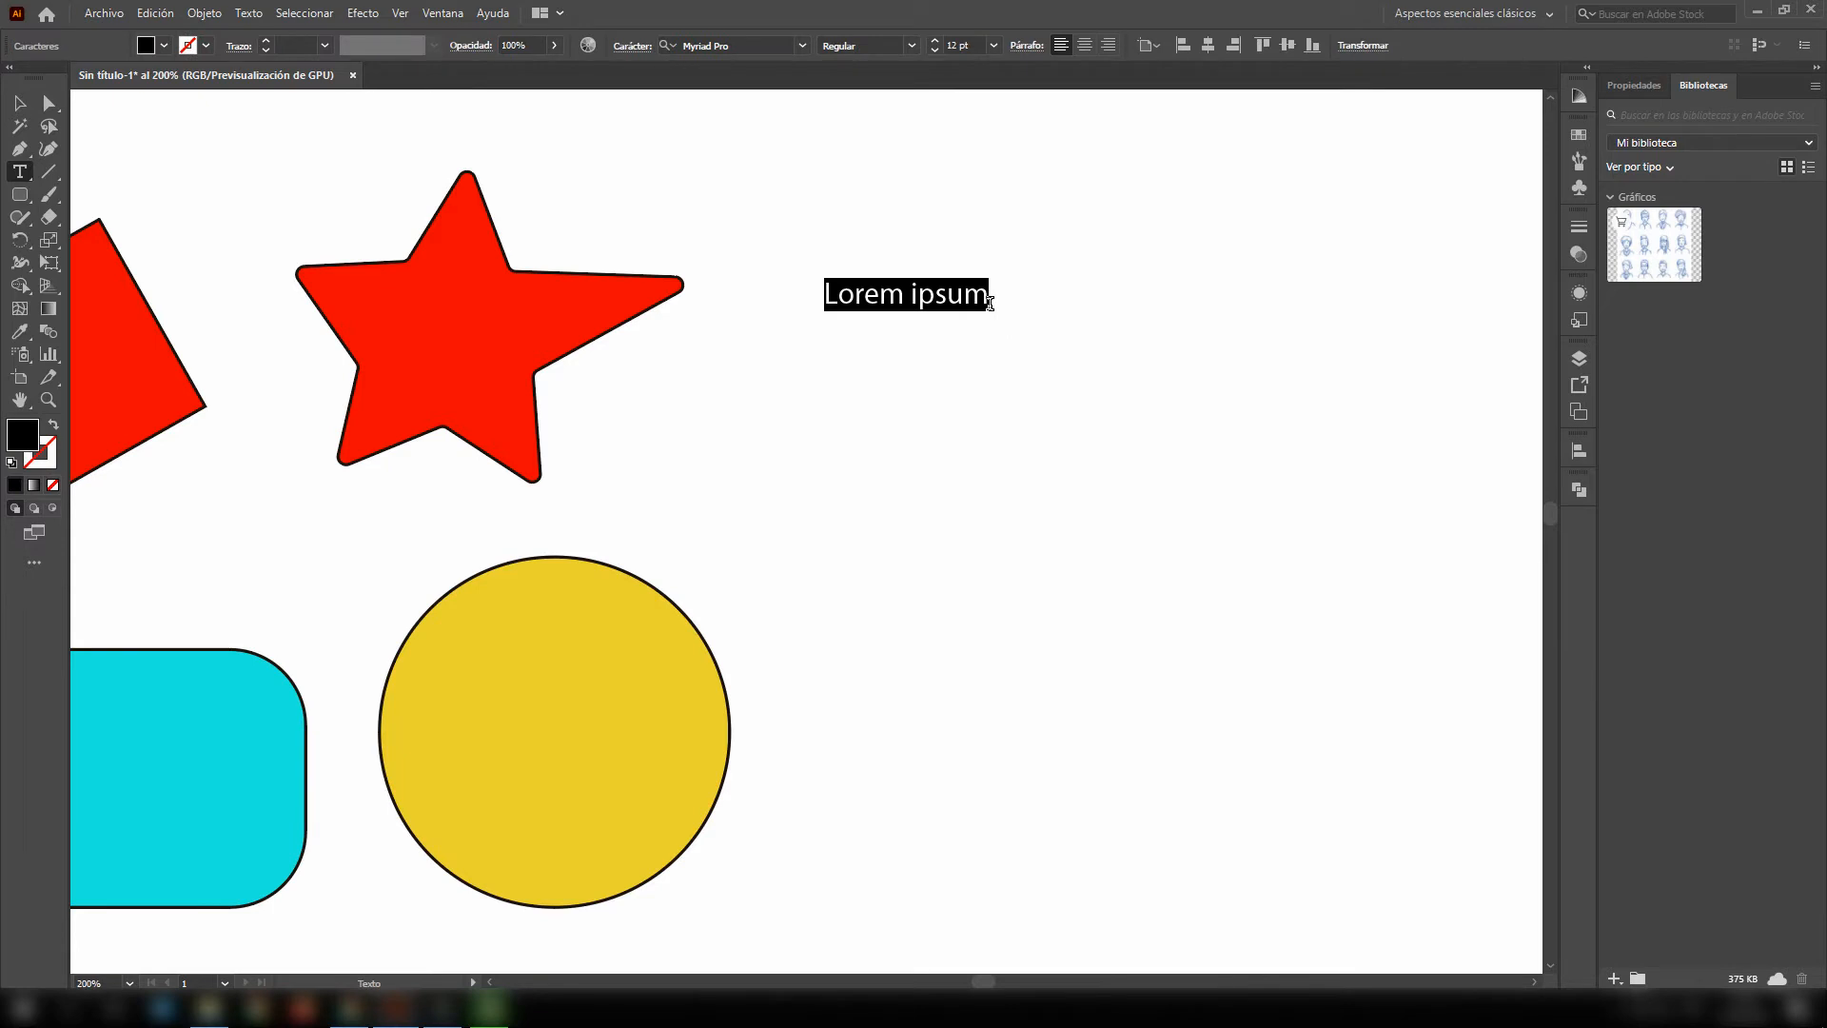
text(Hola)
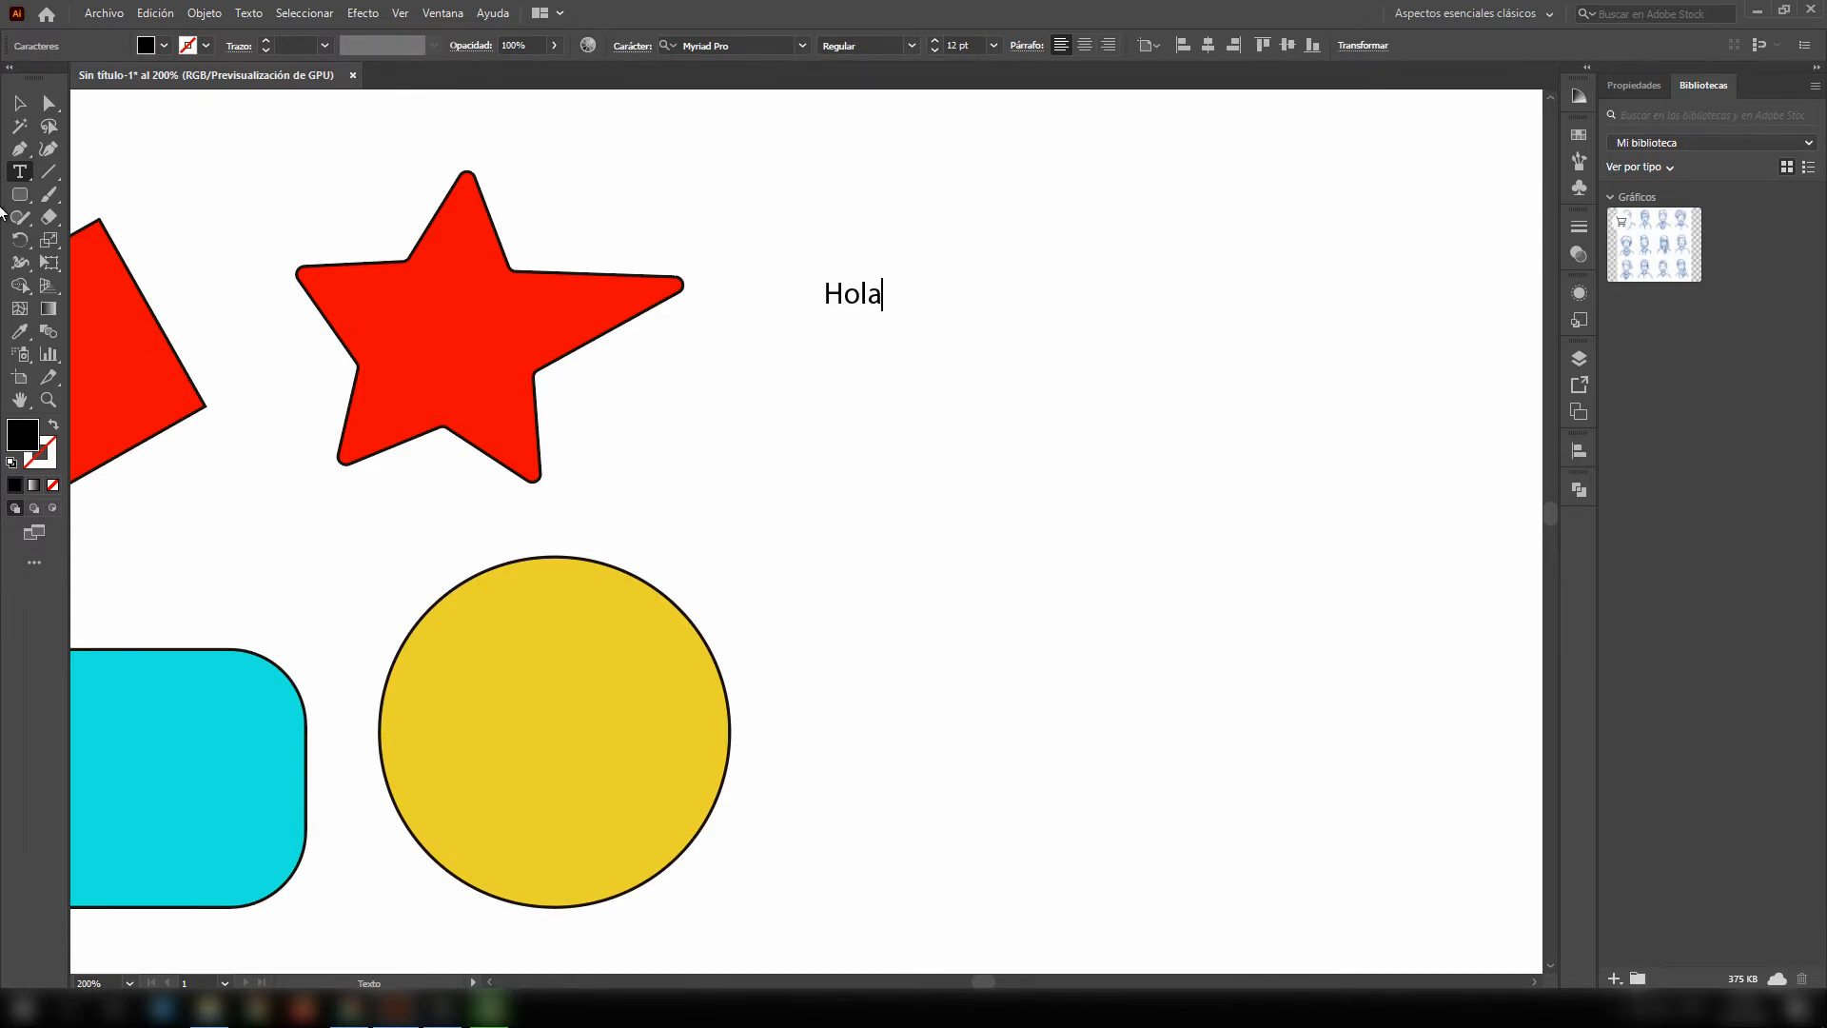
- Scale the "Hola" text up to about 53 pt and move it slightly upward
click(20, 103)
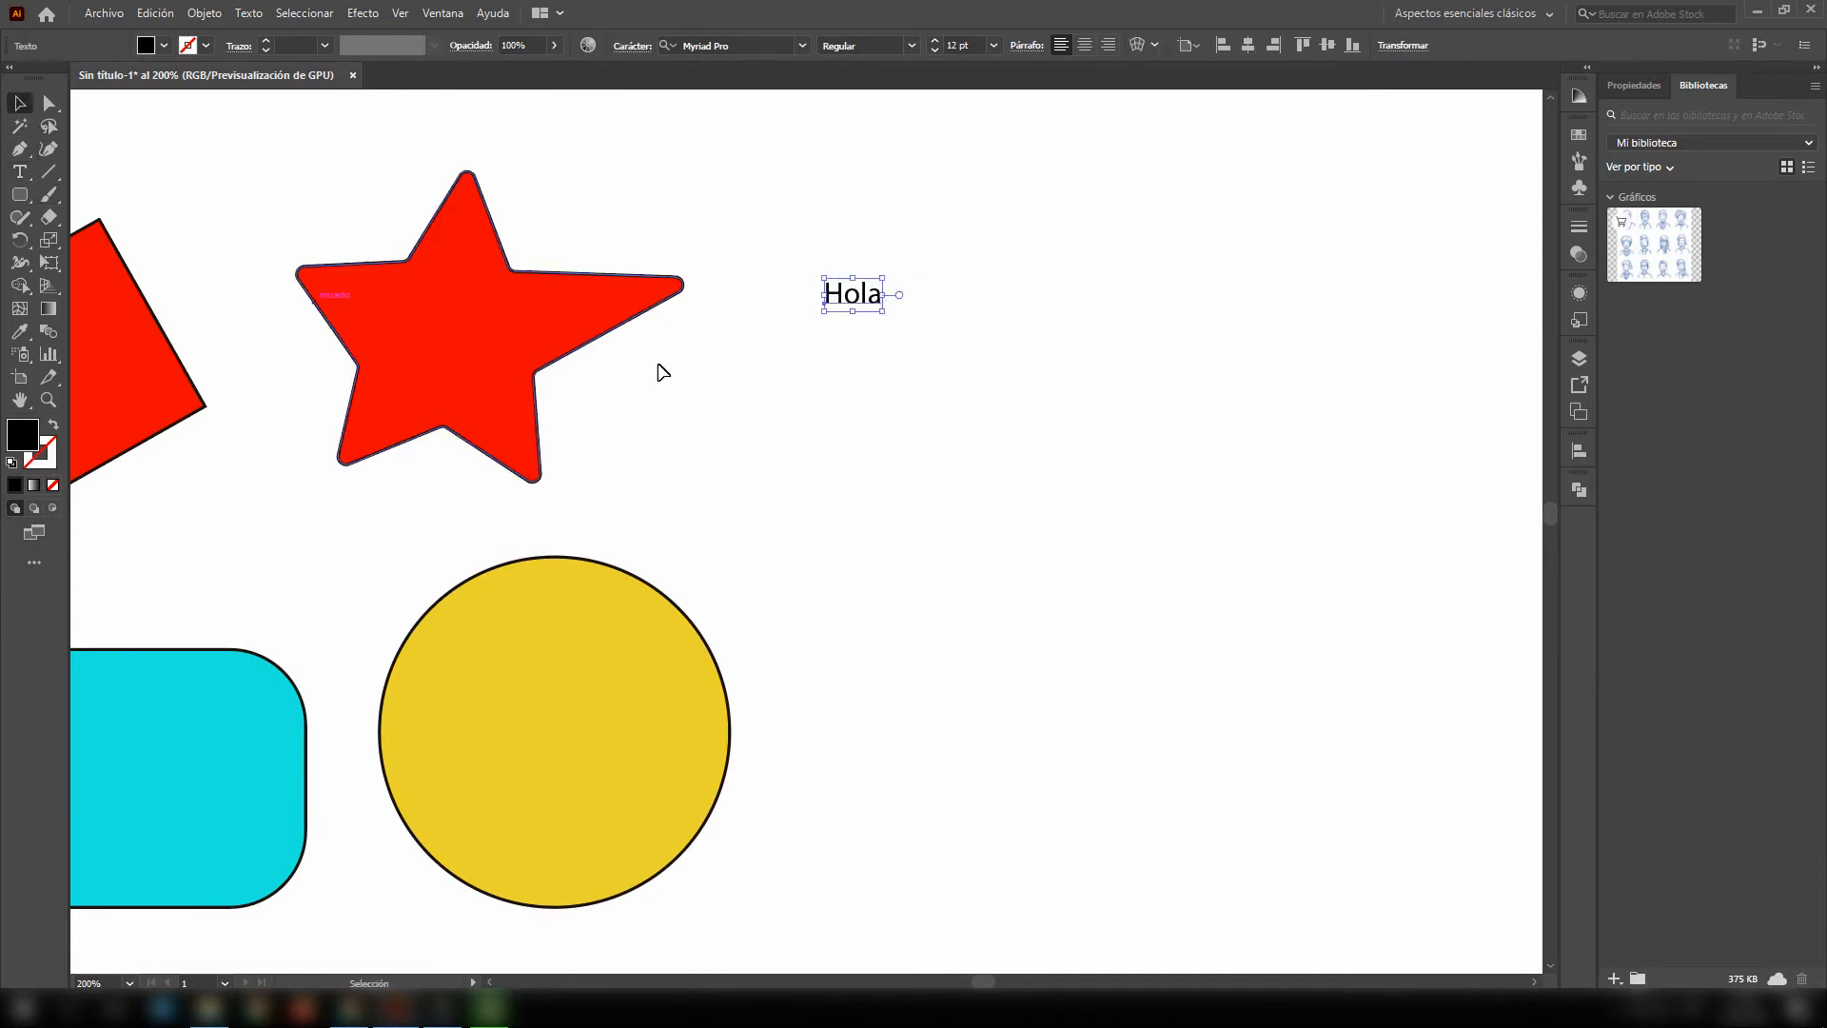
drag(876, 304, 1046, 310)
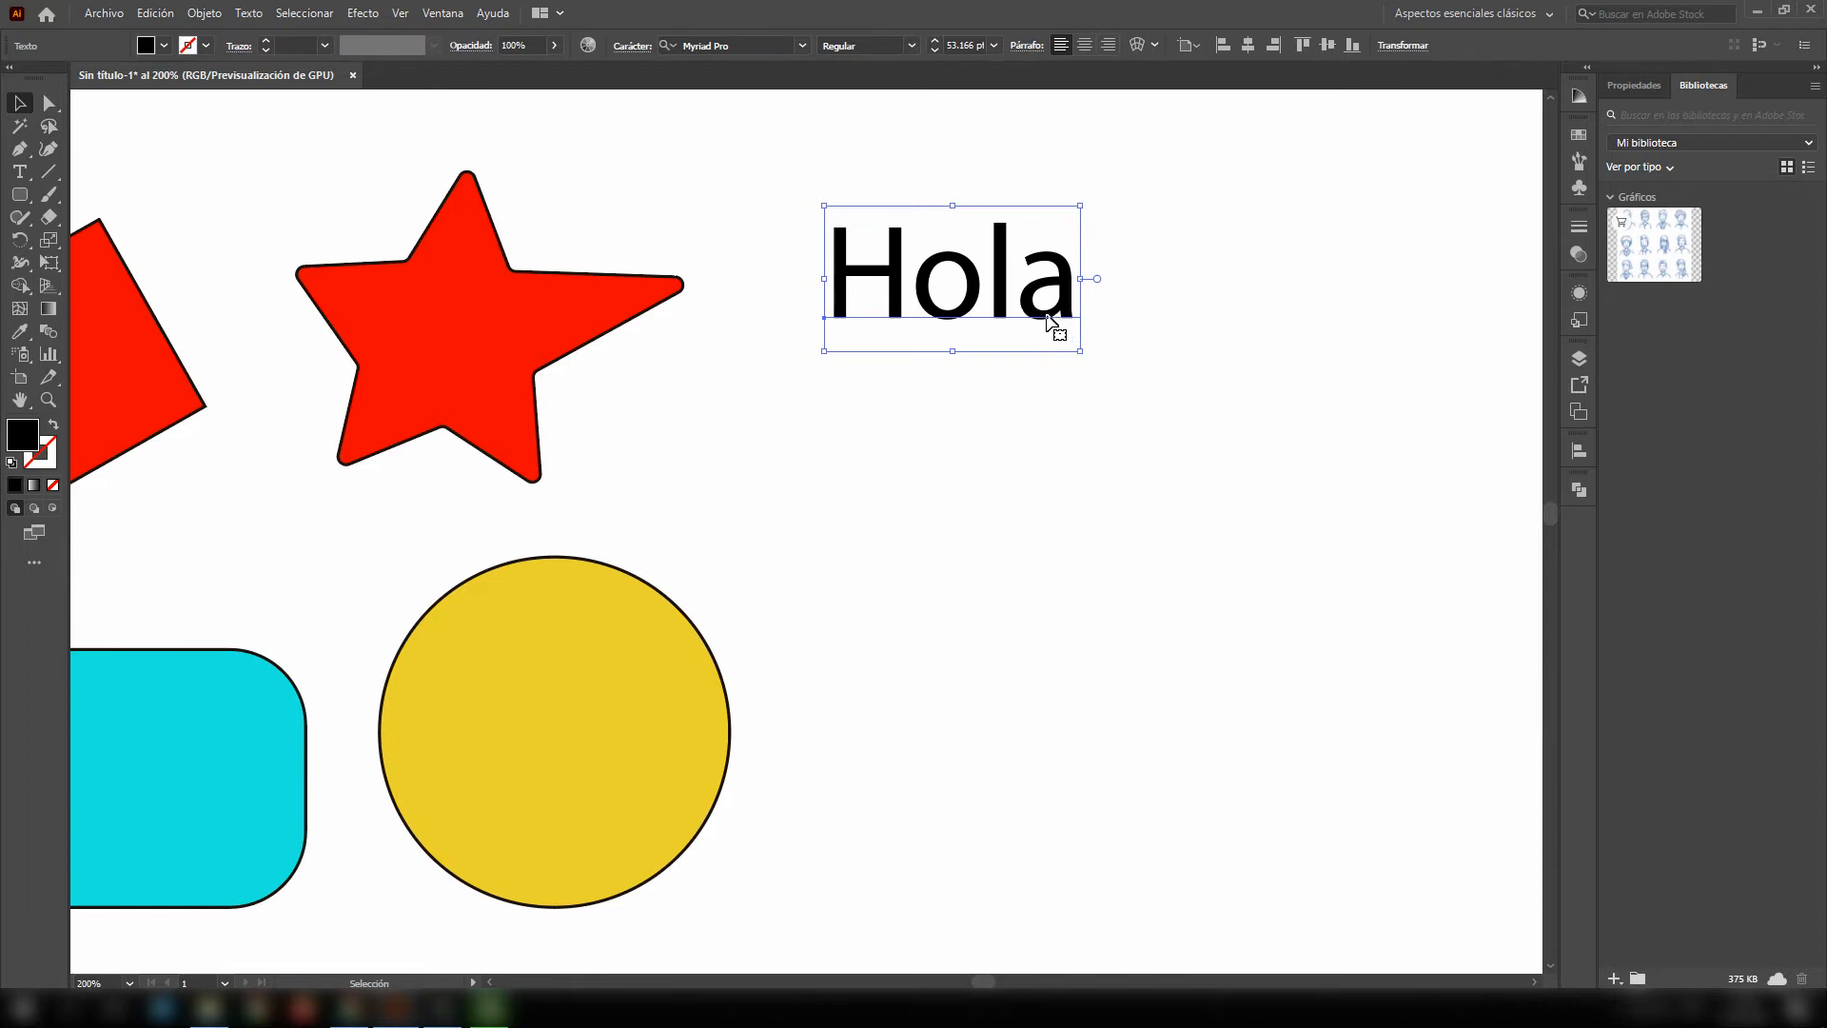
drag(1057, 302, 1044, 279)
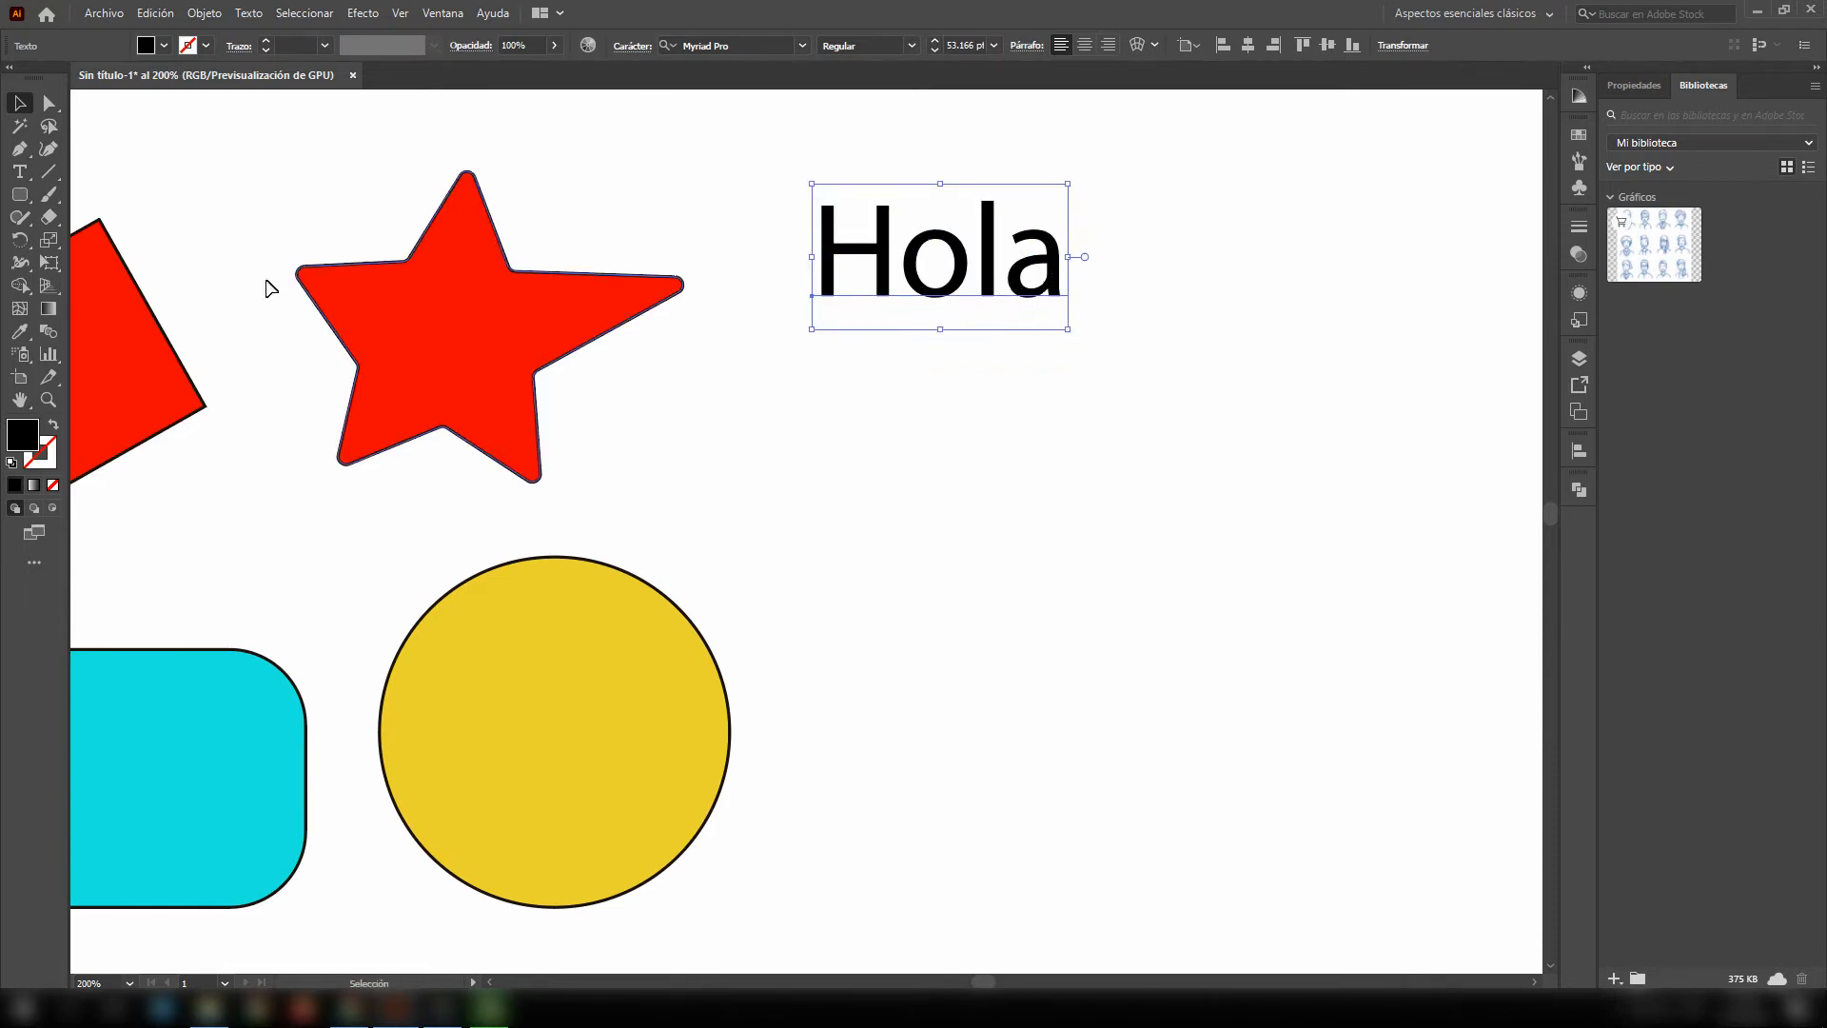
- Create an area-text frame with placeholder text below "Hola", and make the frame slightly wider and taller without scaling the letters
click(19, 176)
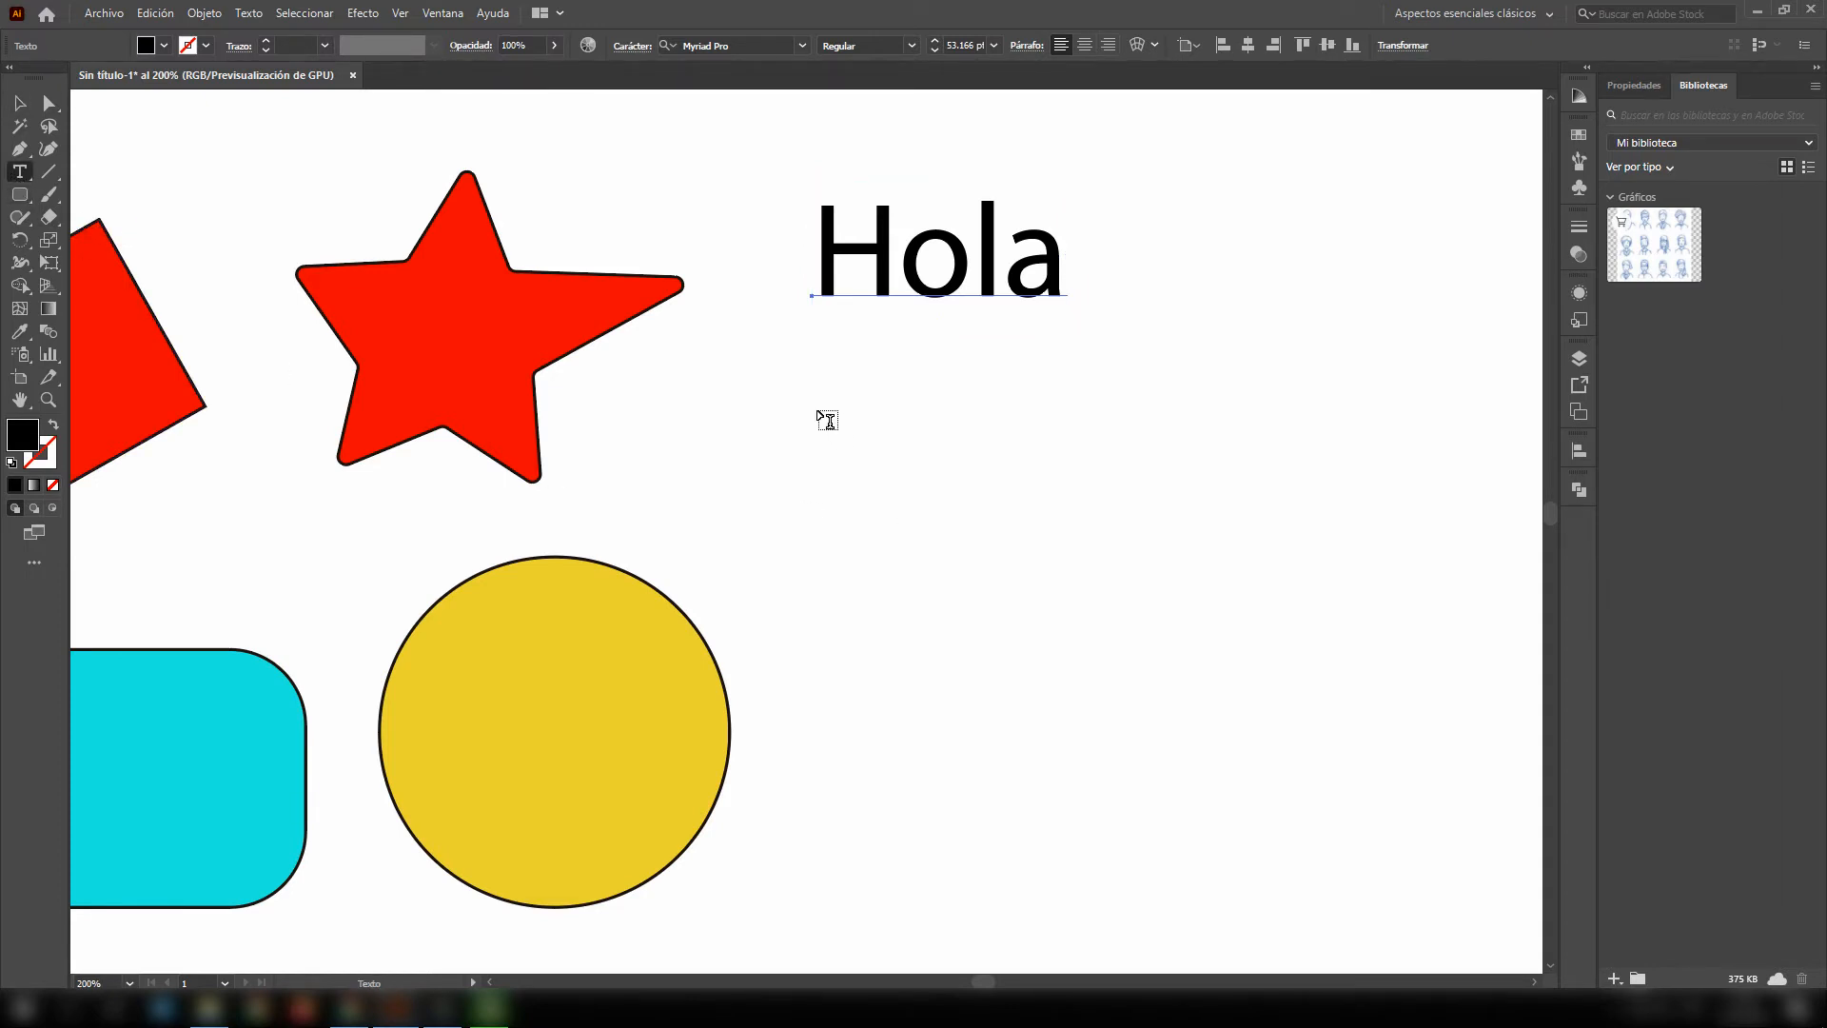
drag(816, 405, 1265, 692)
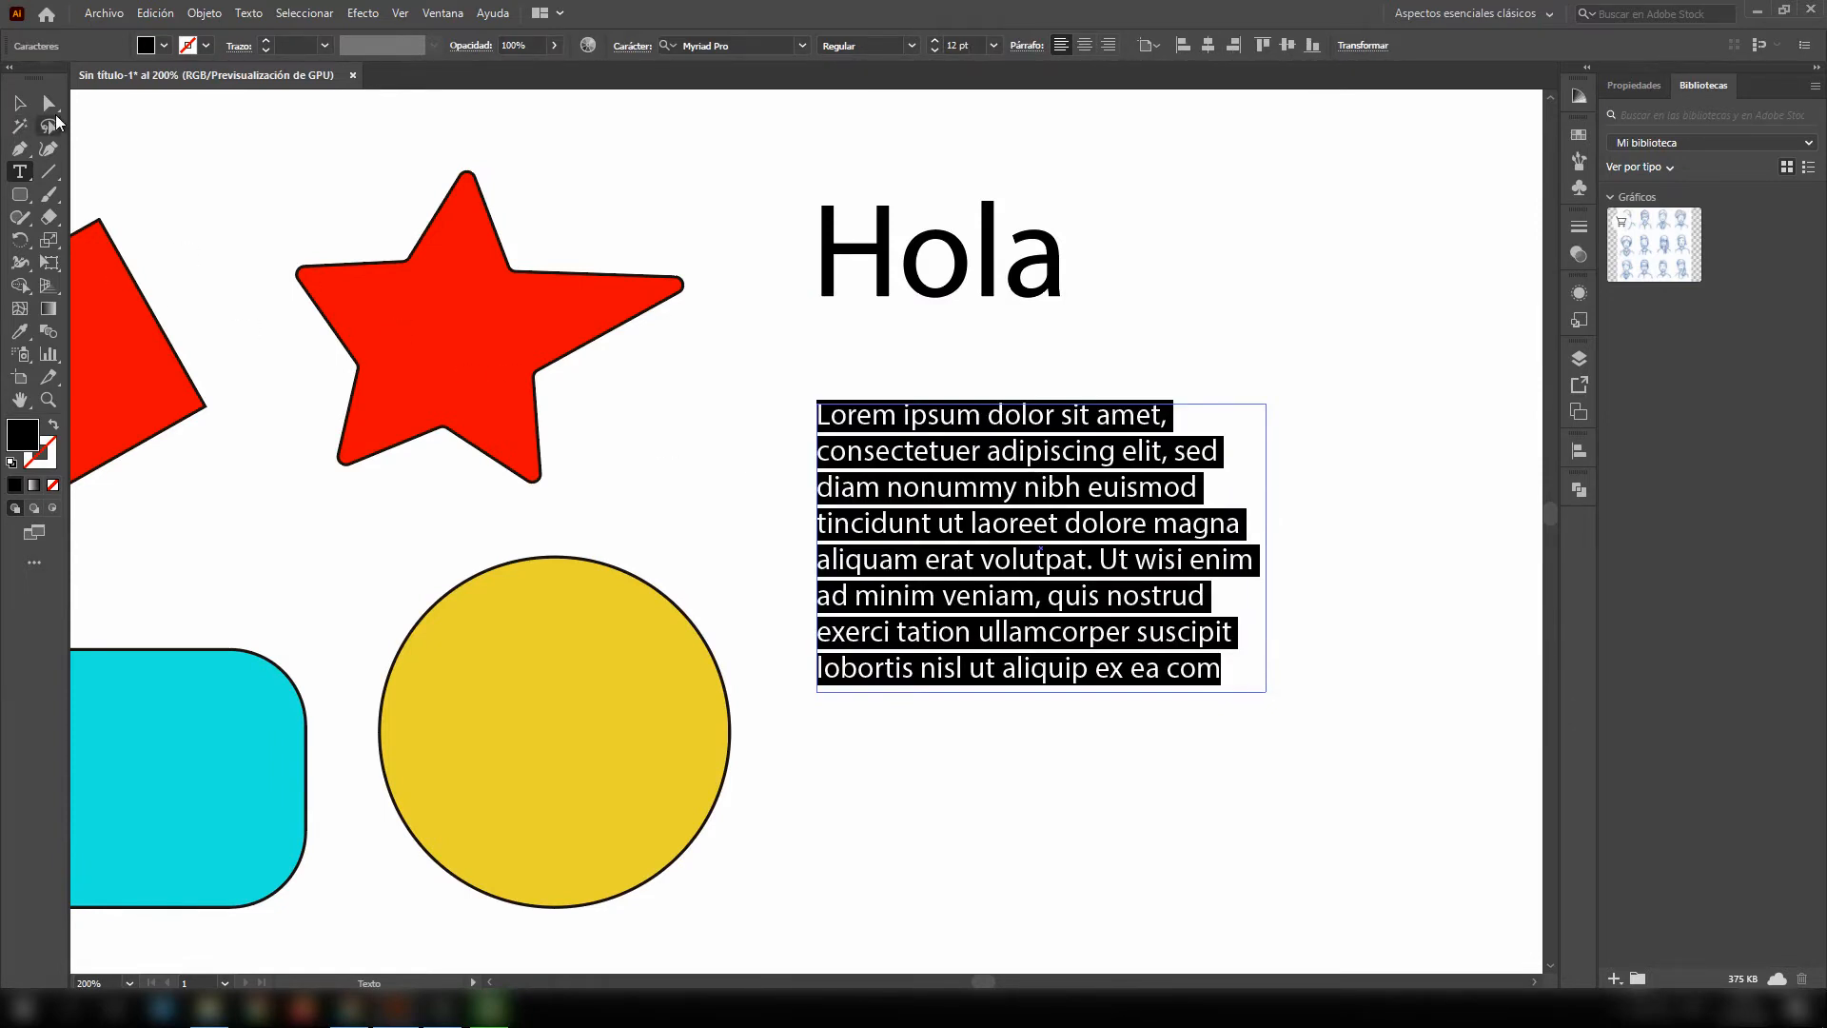
click(20, 107)
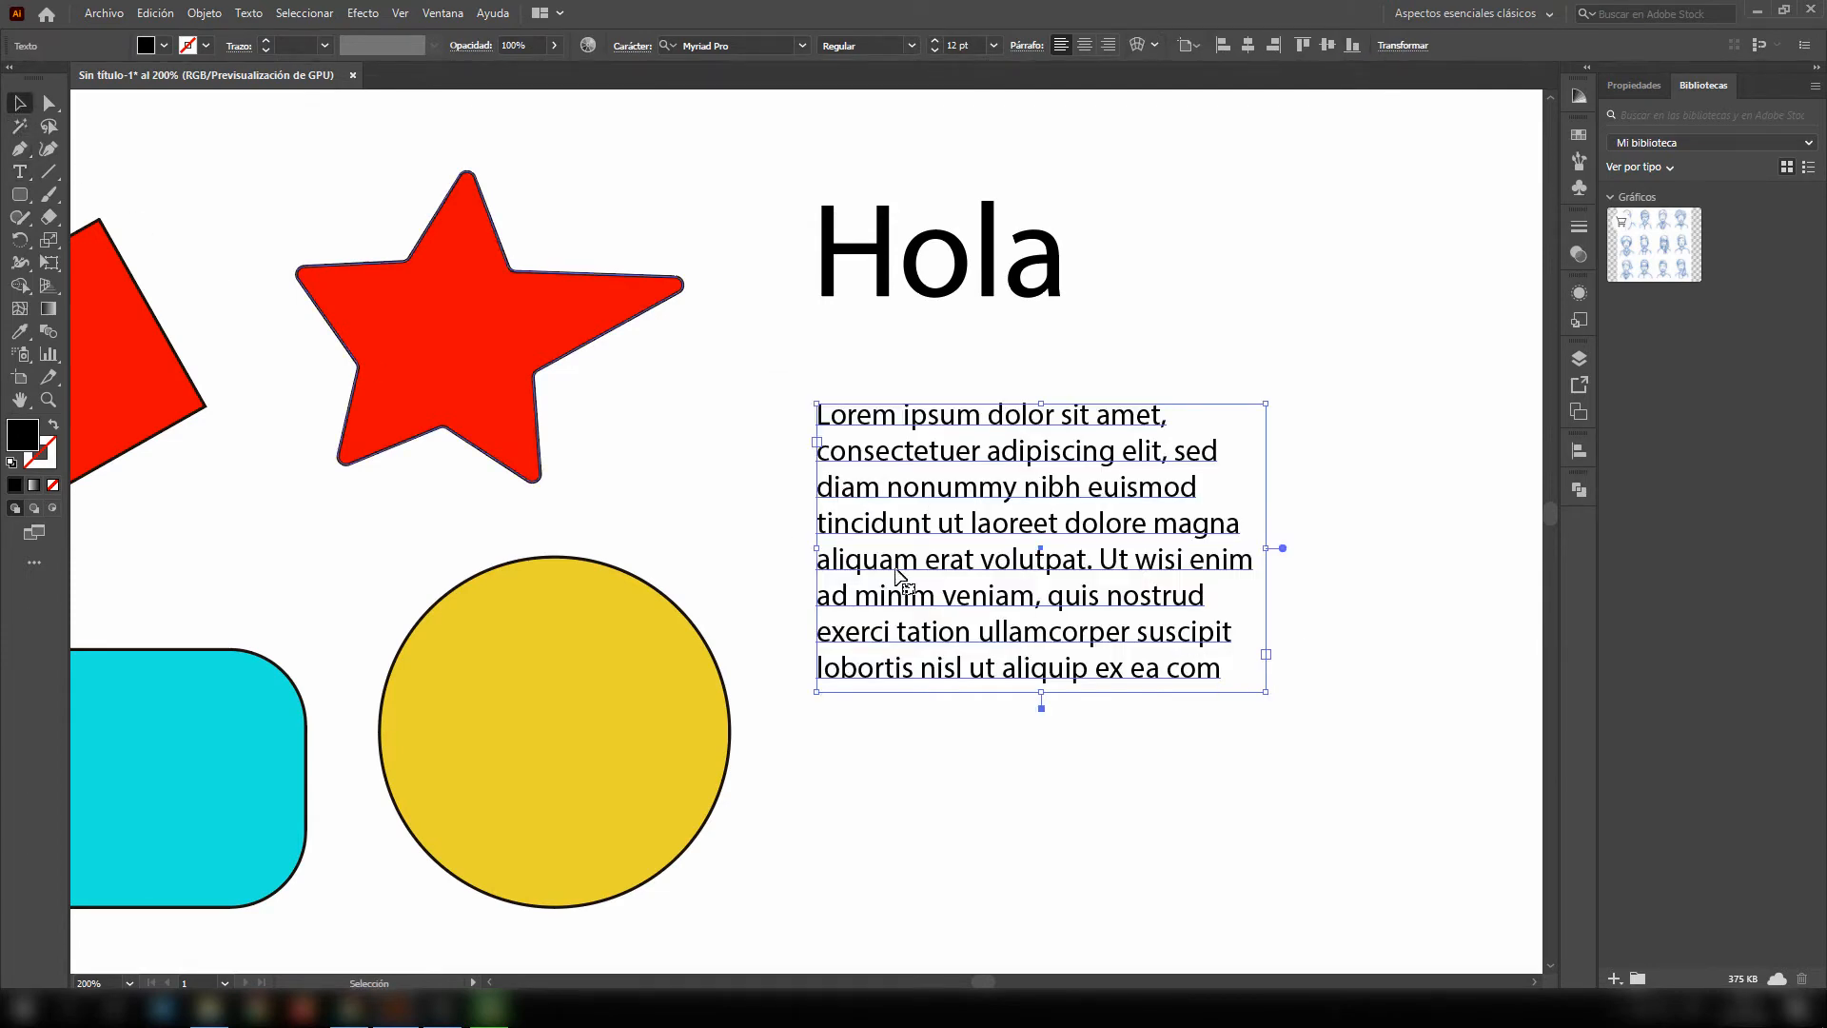
drag(1267, 691, 1164, 754)
drag(1162, 582, 1296, 588)
click(1296, 583)
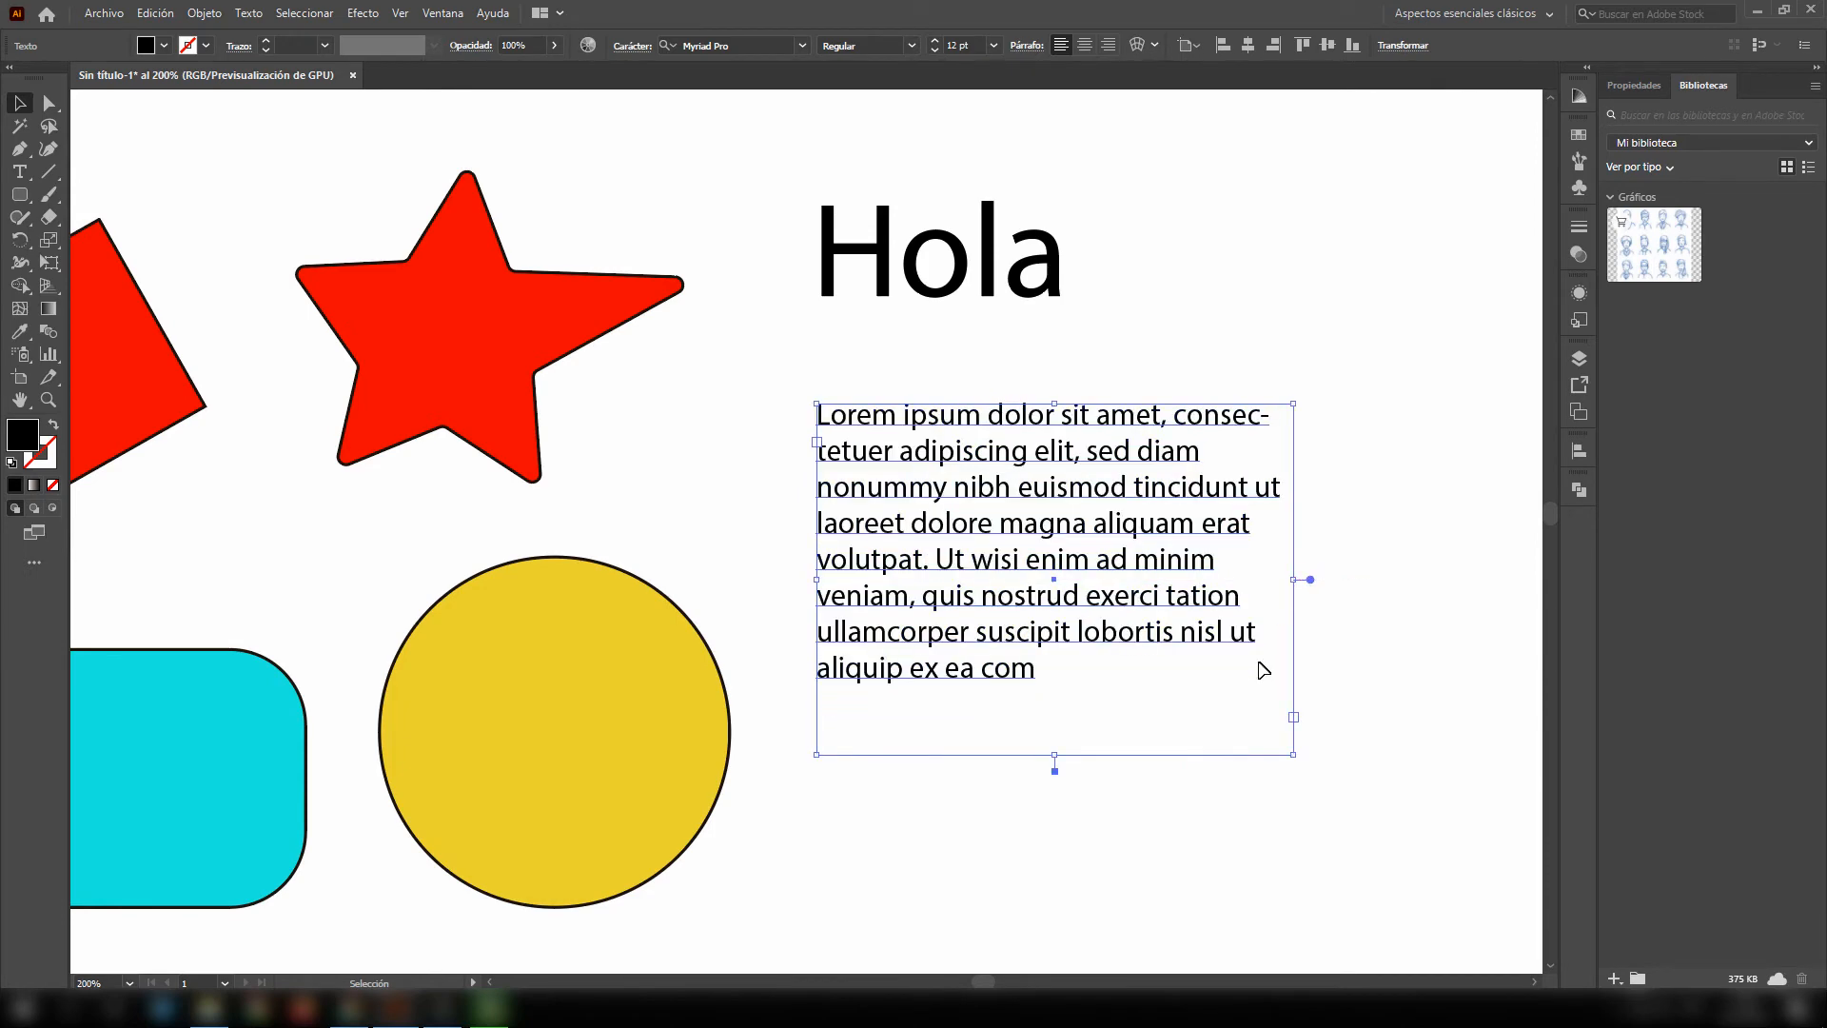
drag(1055, 756, 1053, 713)
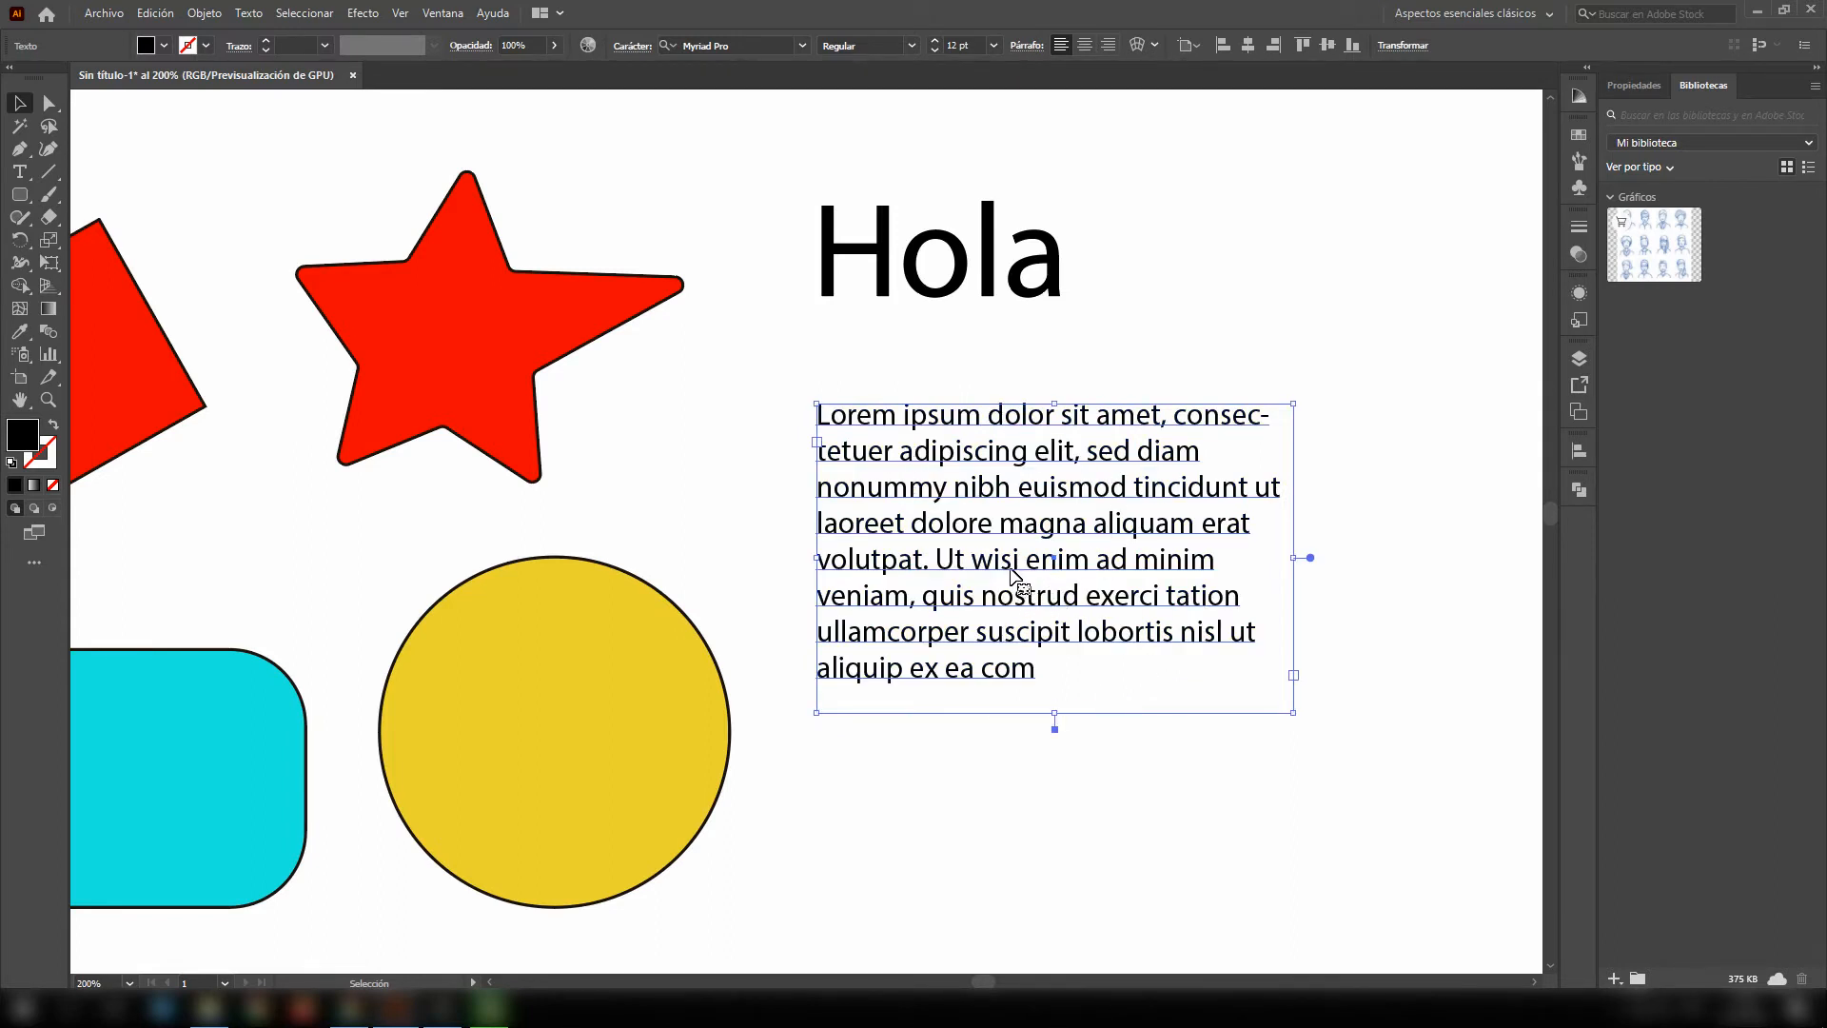
- Convert the lorem ipsum paragraph to point text, squeeze it horizontally, and restore it as unsqueezed area text
click(912, 295)
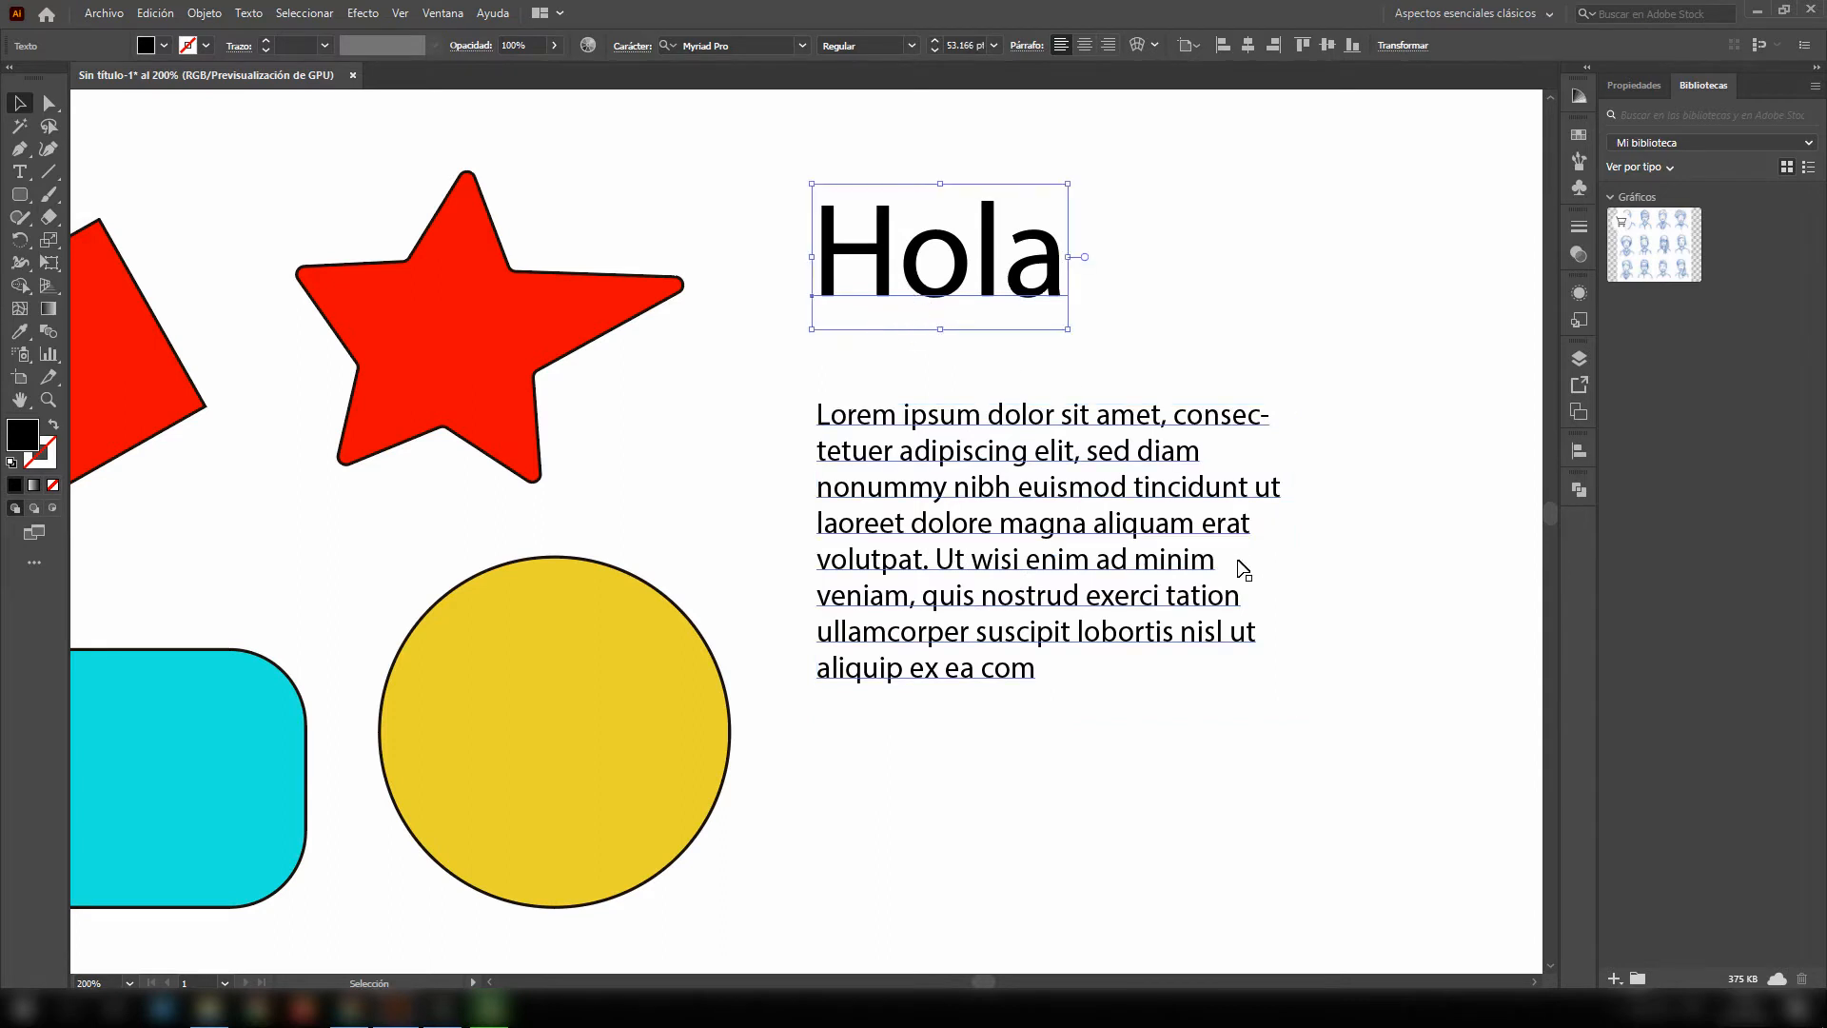
click(1134, 564)
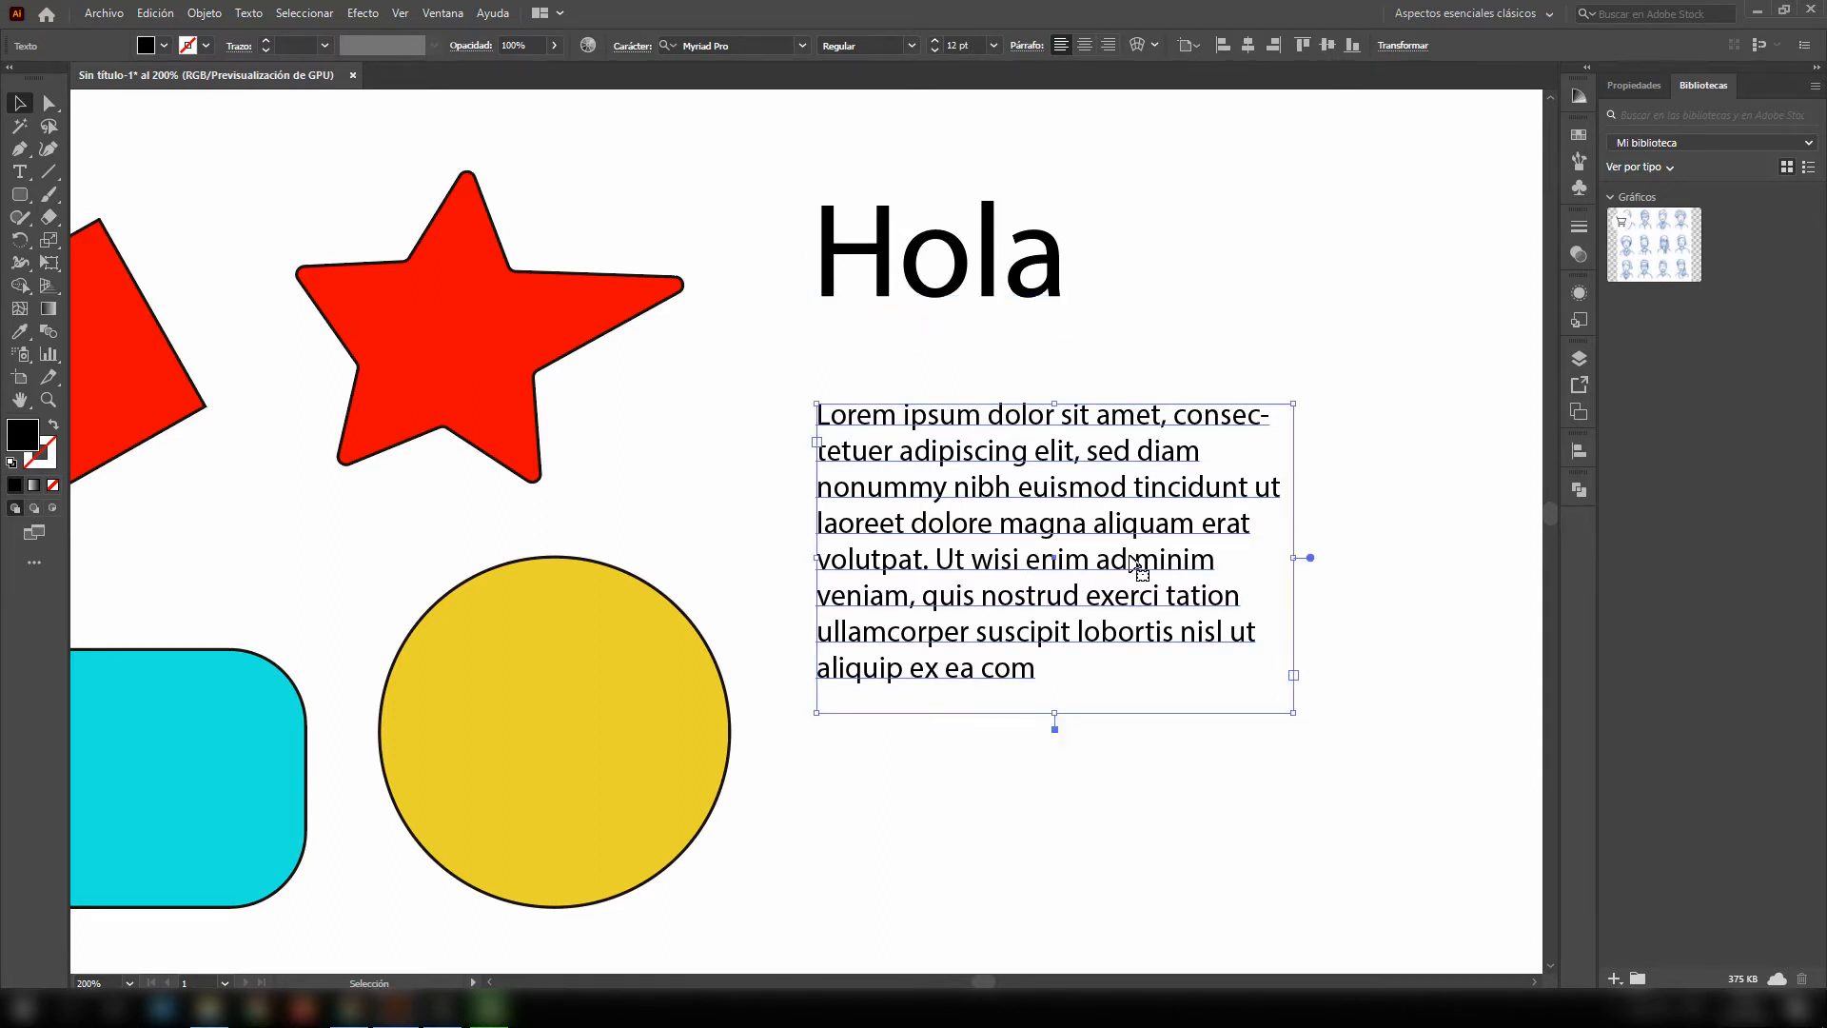
double_click(1312, 559)
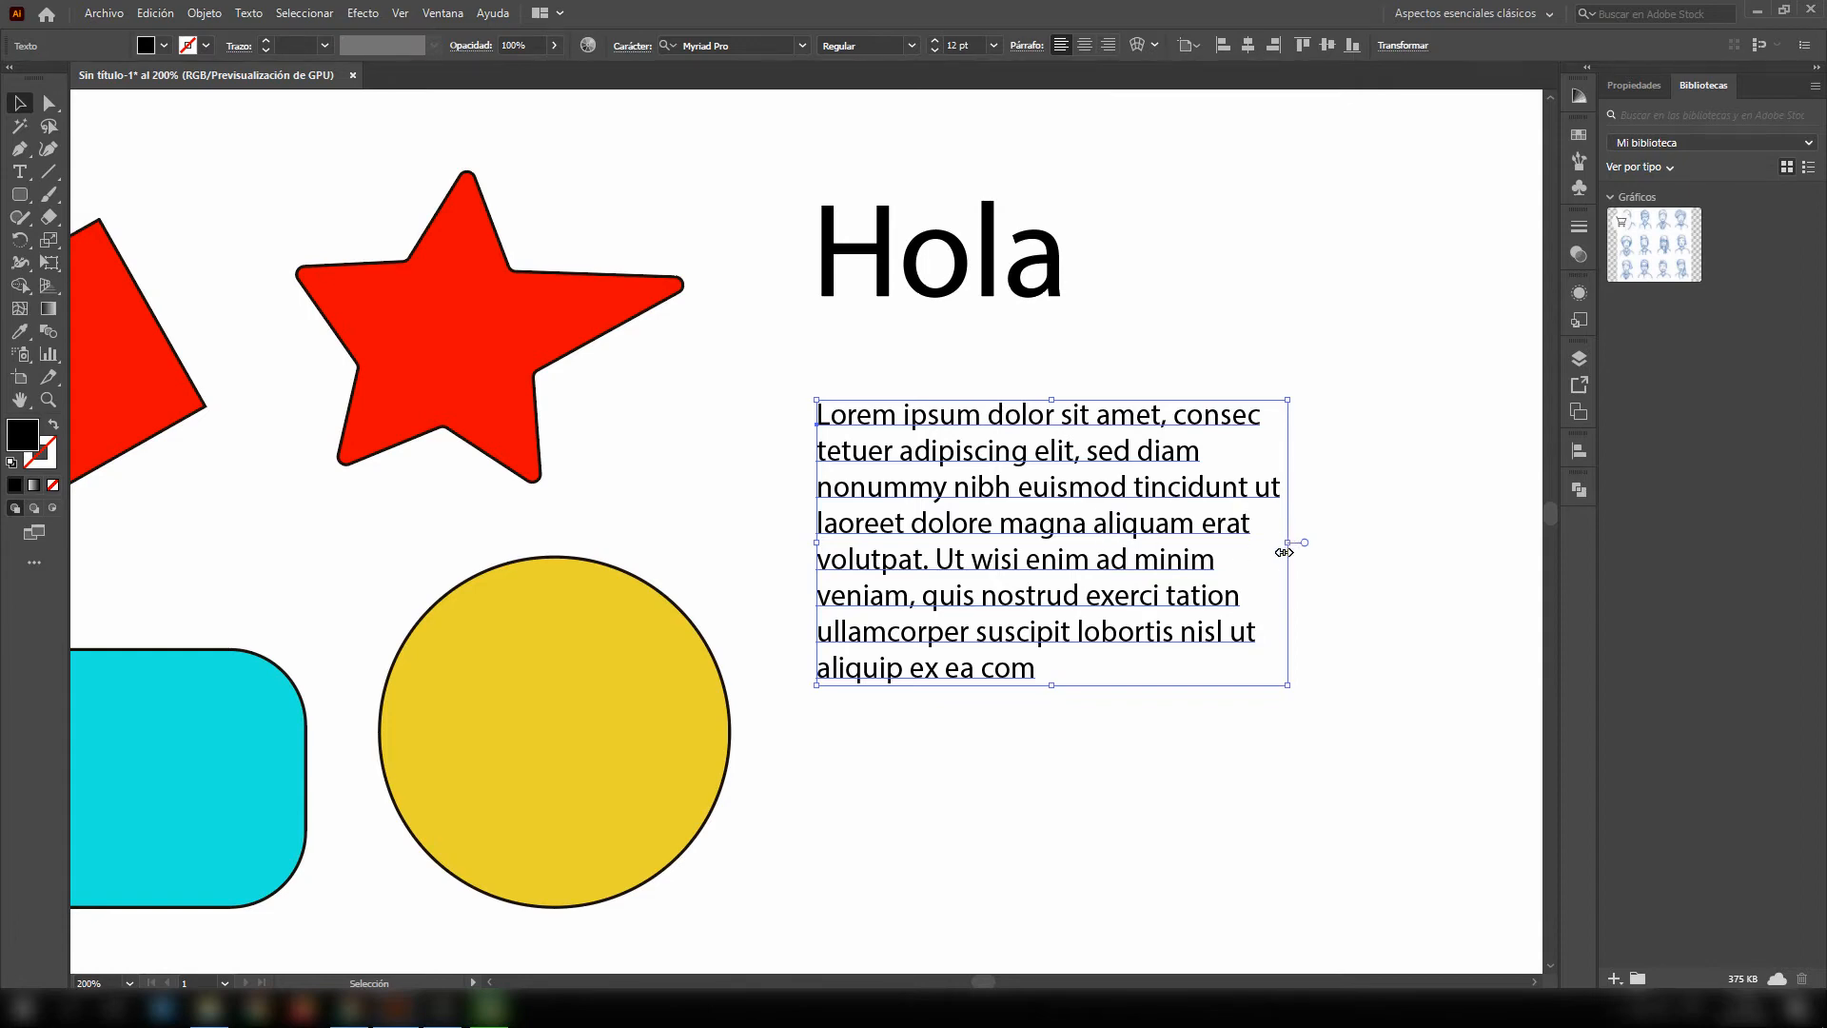
drag(1291, 545, 1180, 544)
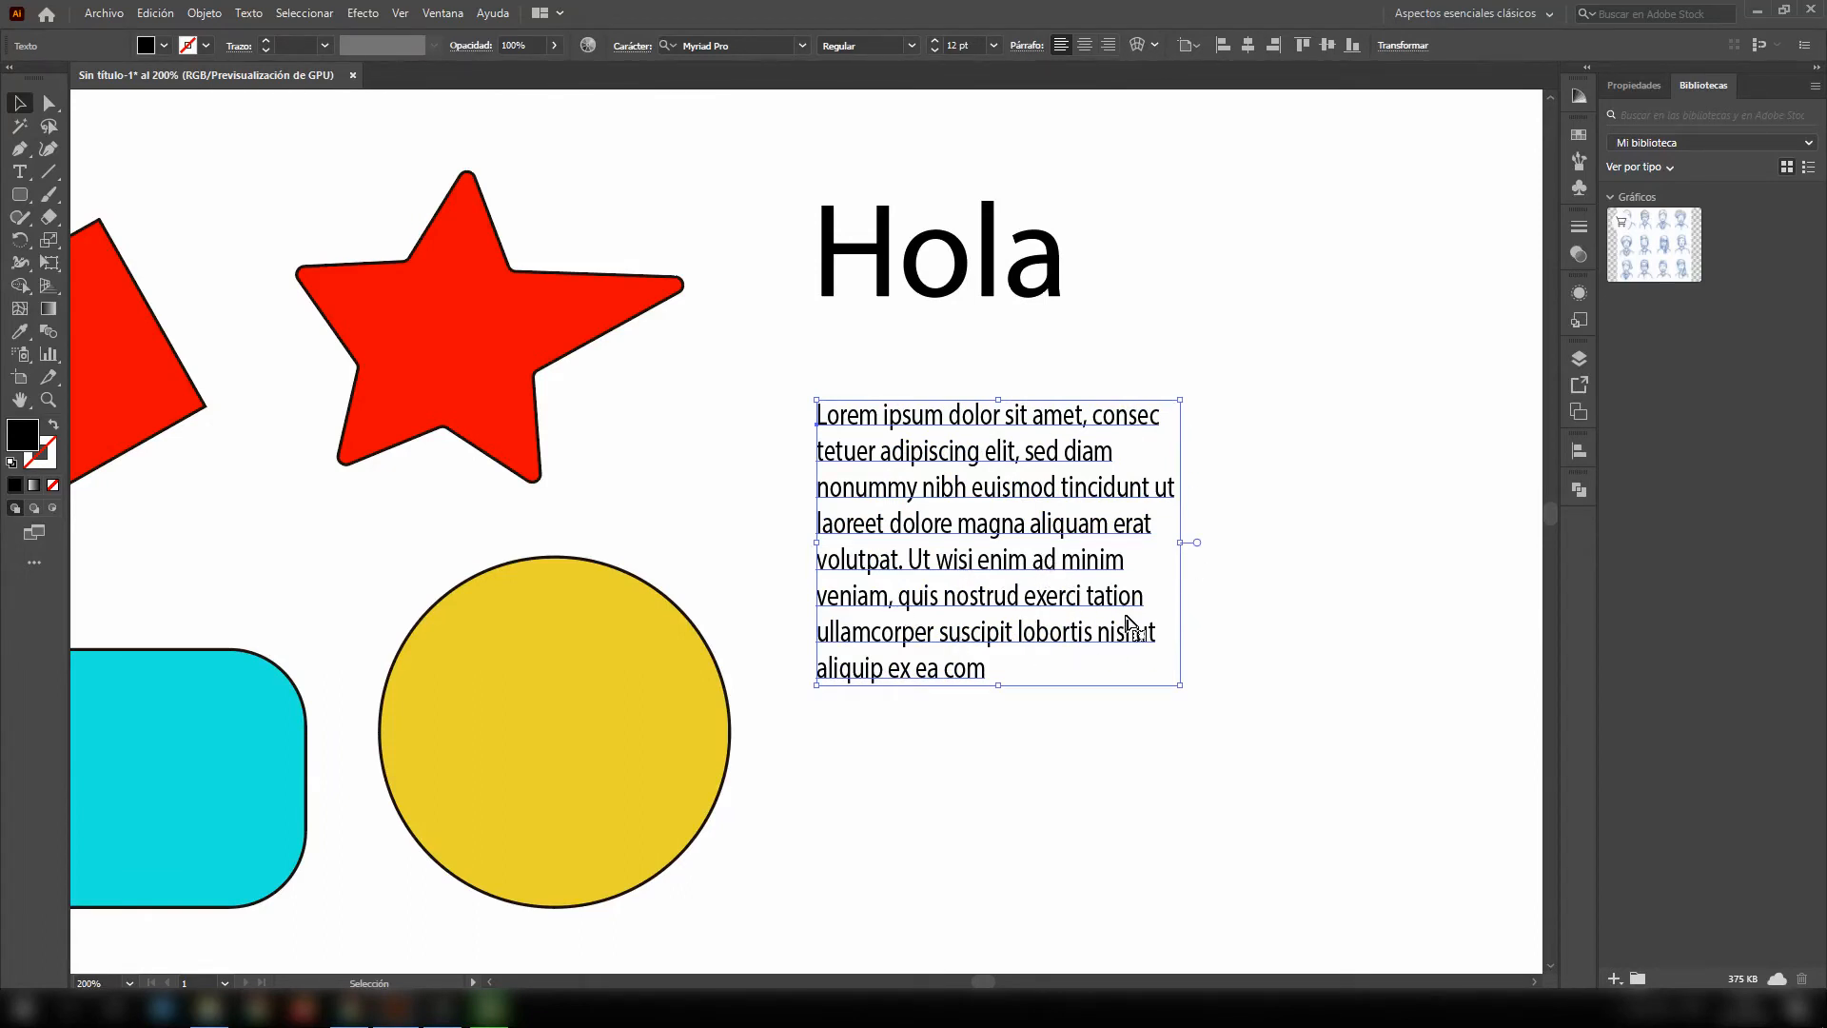
key(ctrl+z)
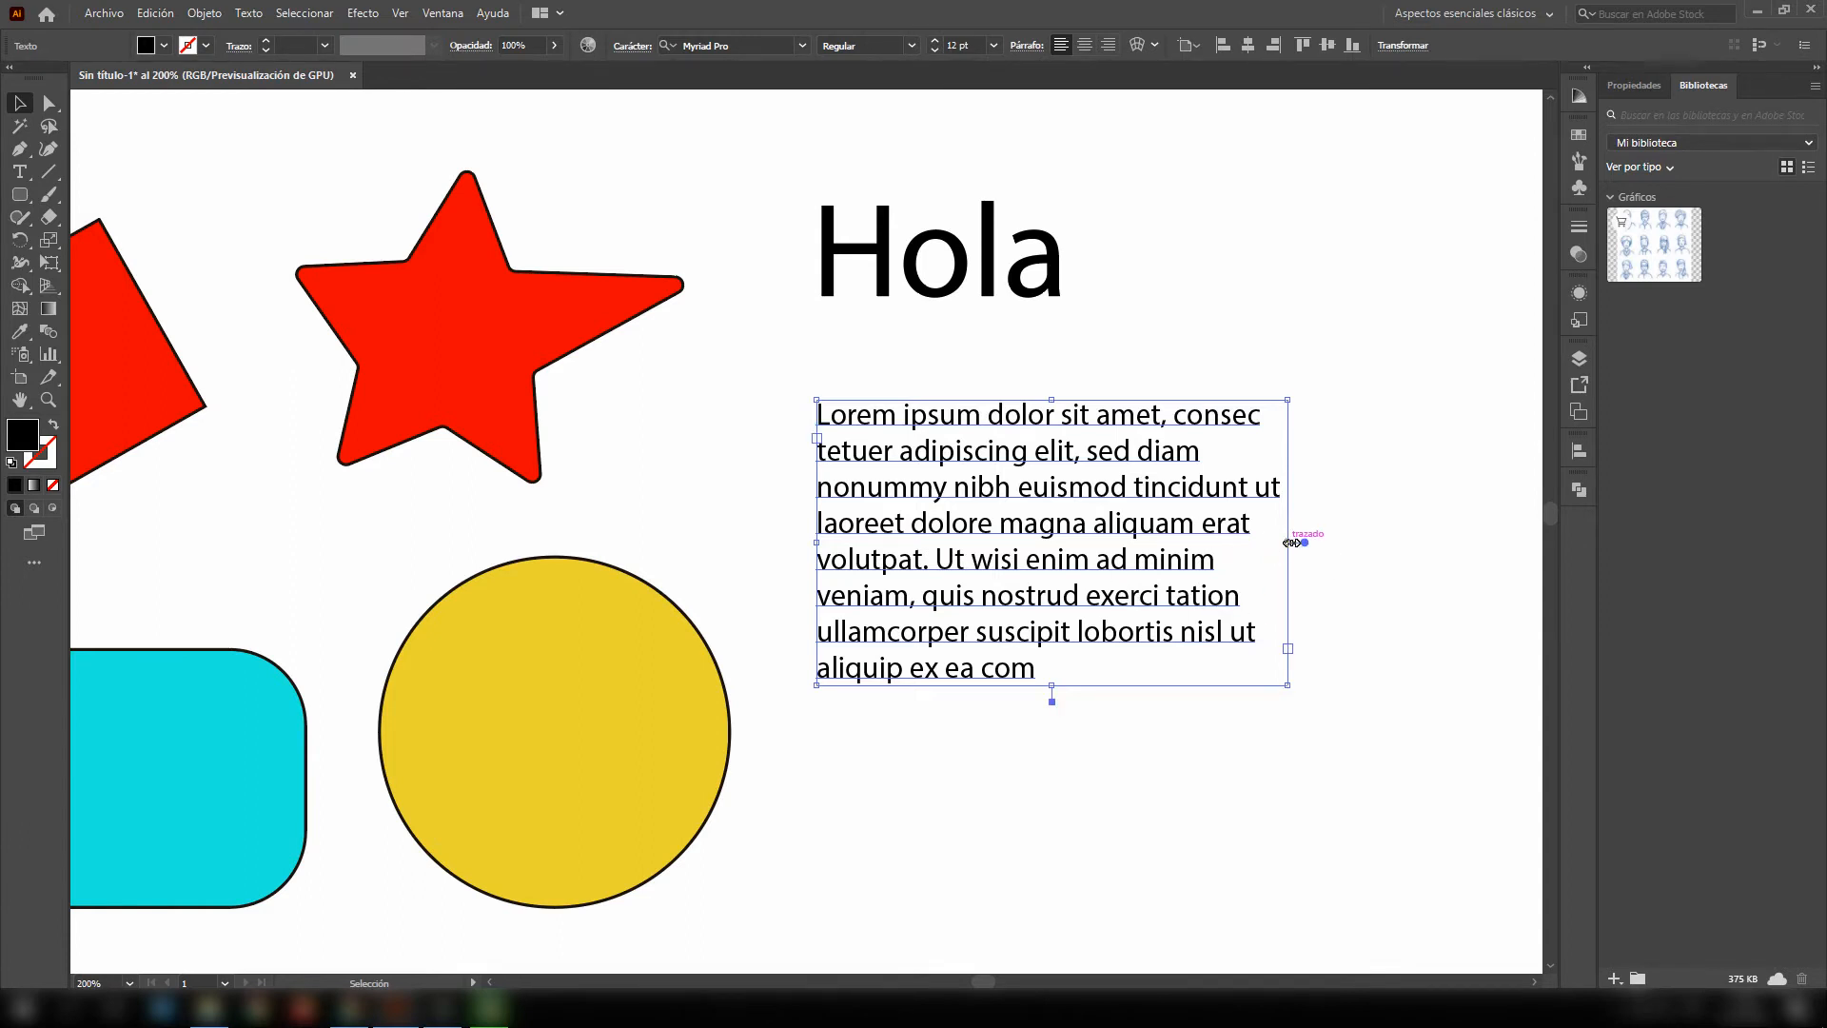
- Widen and heighten the paragraph's area-text frame, and delete it together with the "Hola" text
drag(1291, 543, 1359, 548)
drag(1095, 693, 1090, 795)
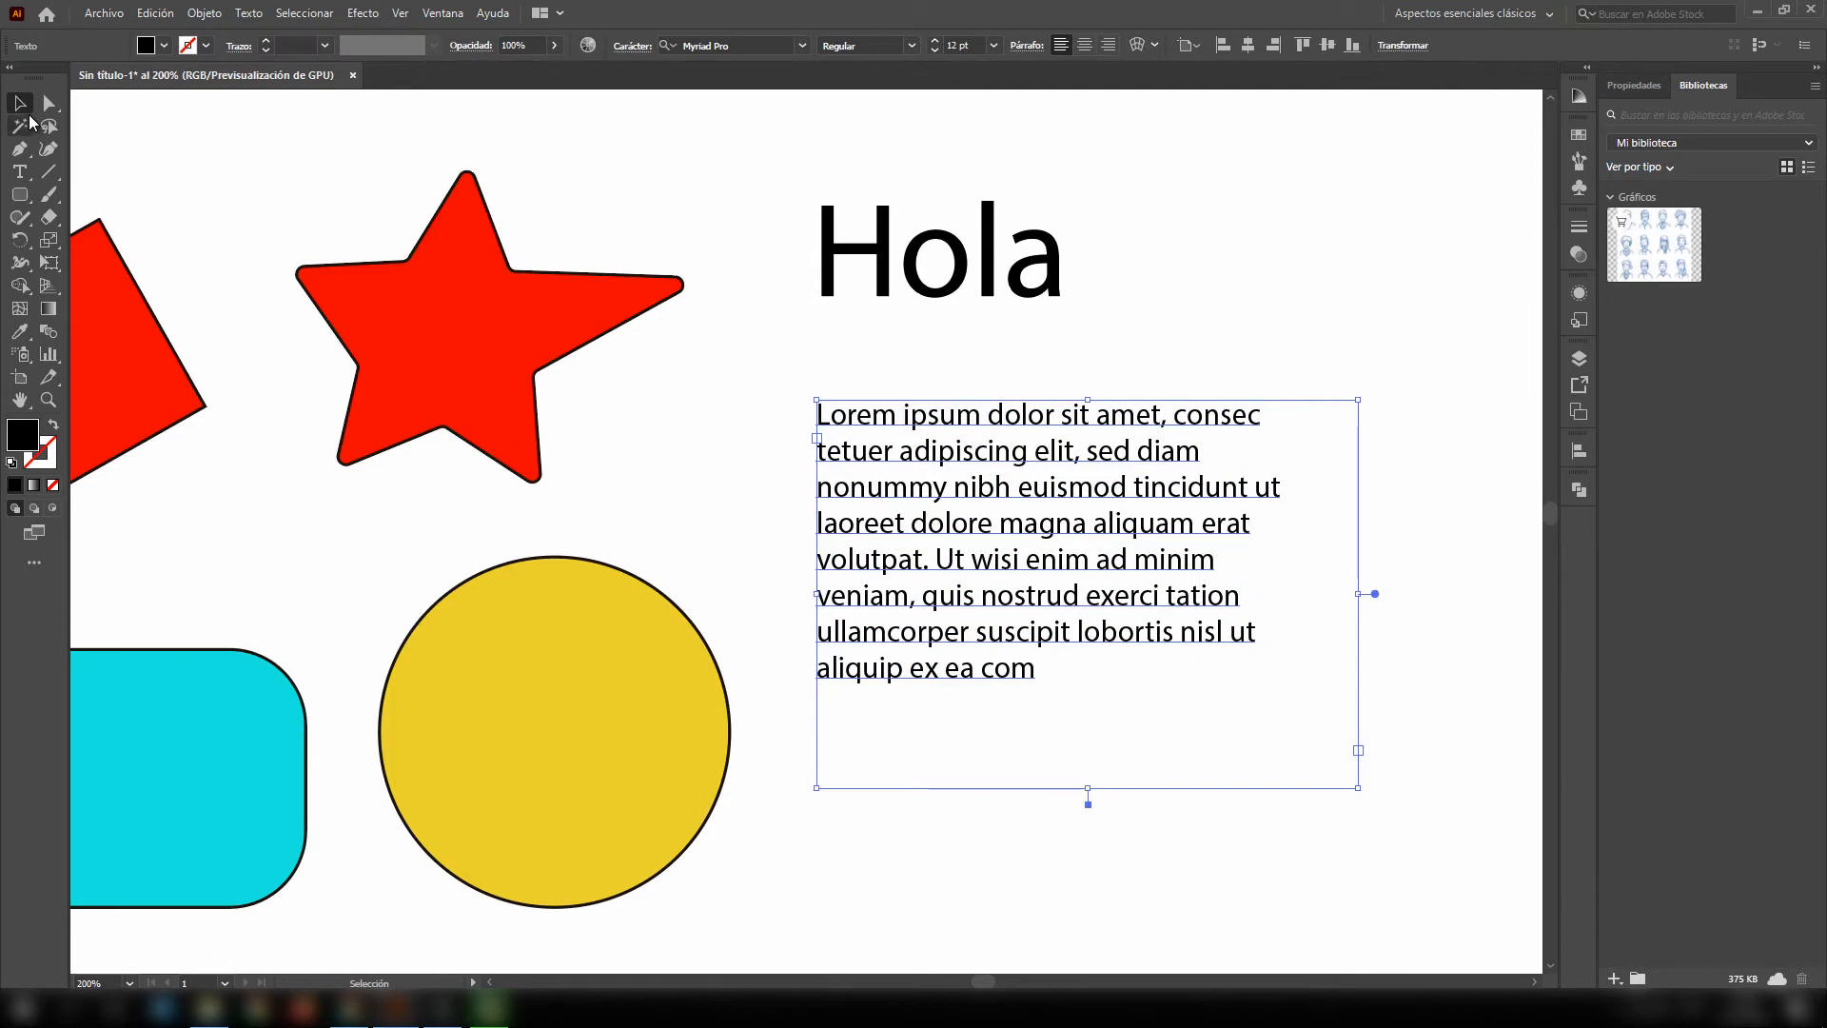
drag(769, 181, 1419, 838)
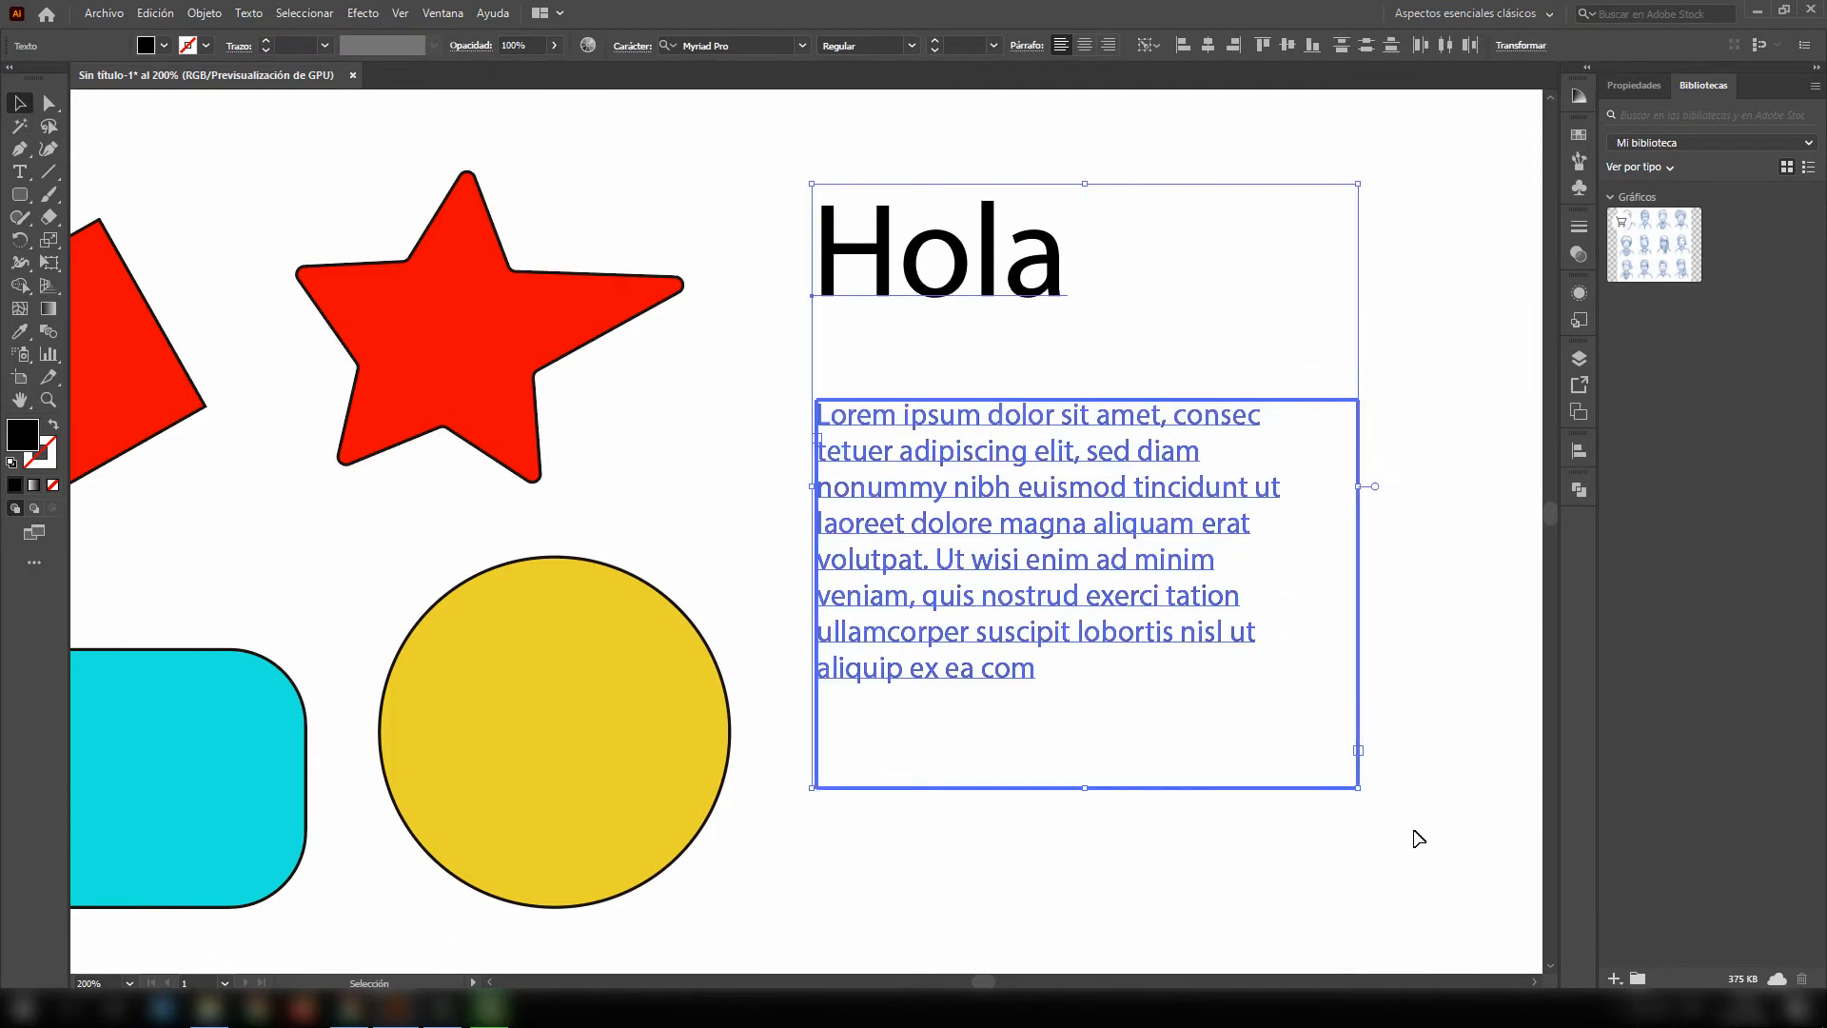
key(Delete)
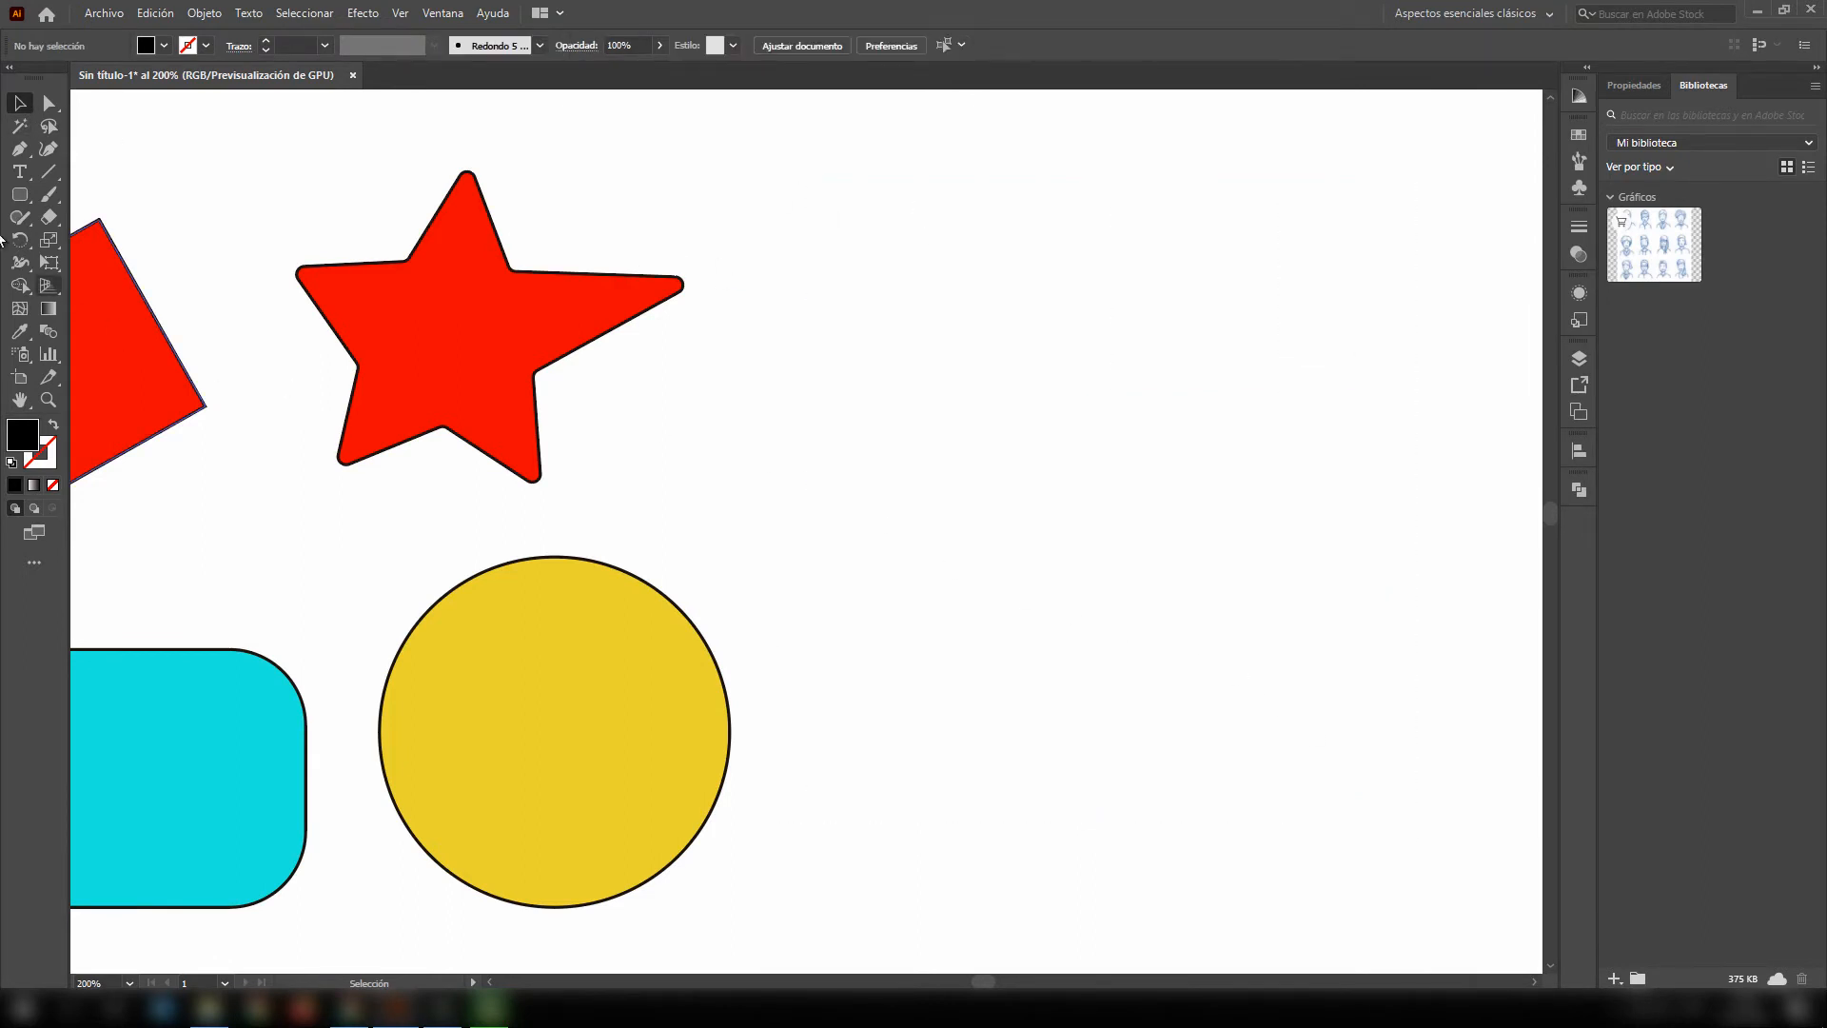
- Draw an open S-shaped curve with the Pen tool below and beside the star, with no fill and a black stroke
click(18, 149)
click(735, 491)
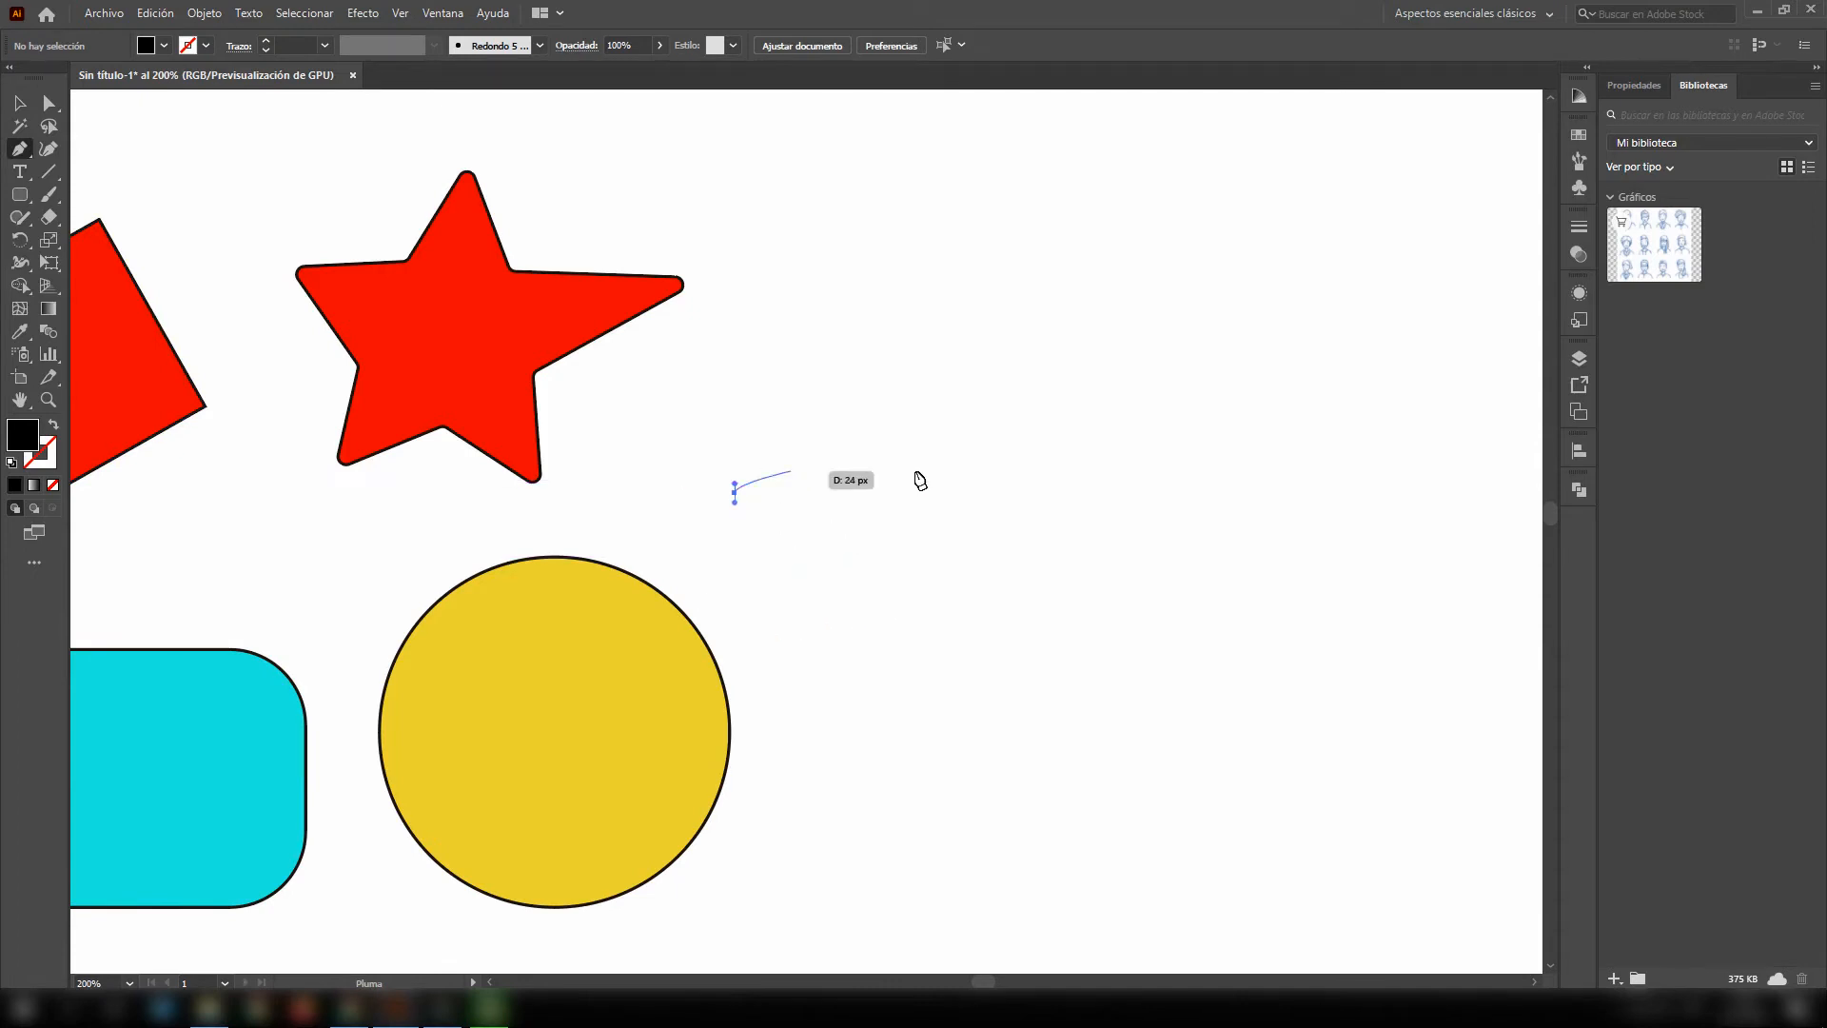
drag(1000, 527, 1161, 662)
drag(1415, 599, 1428, 589)
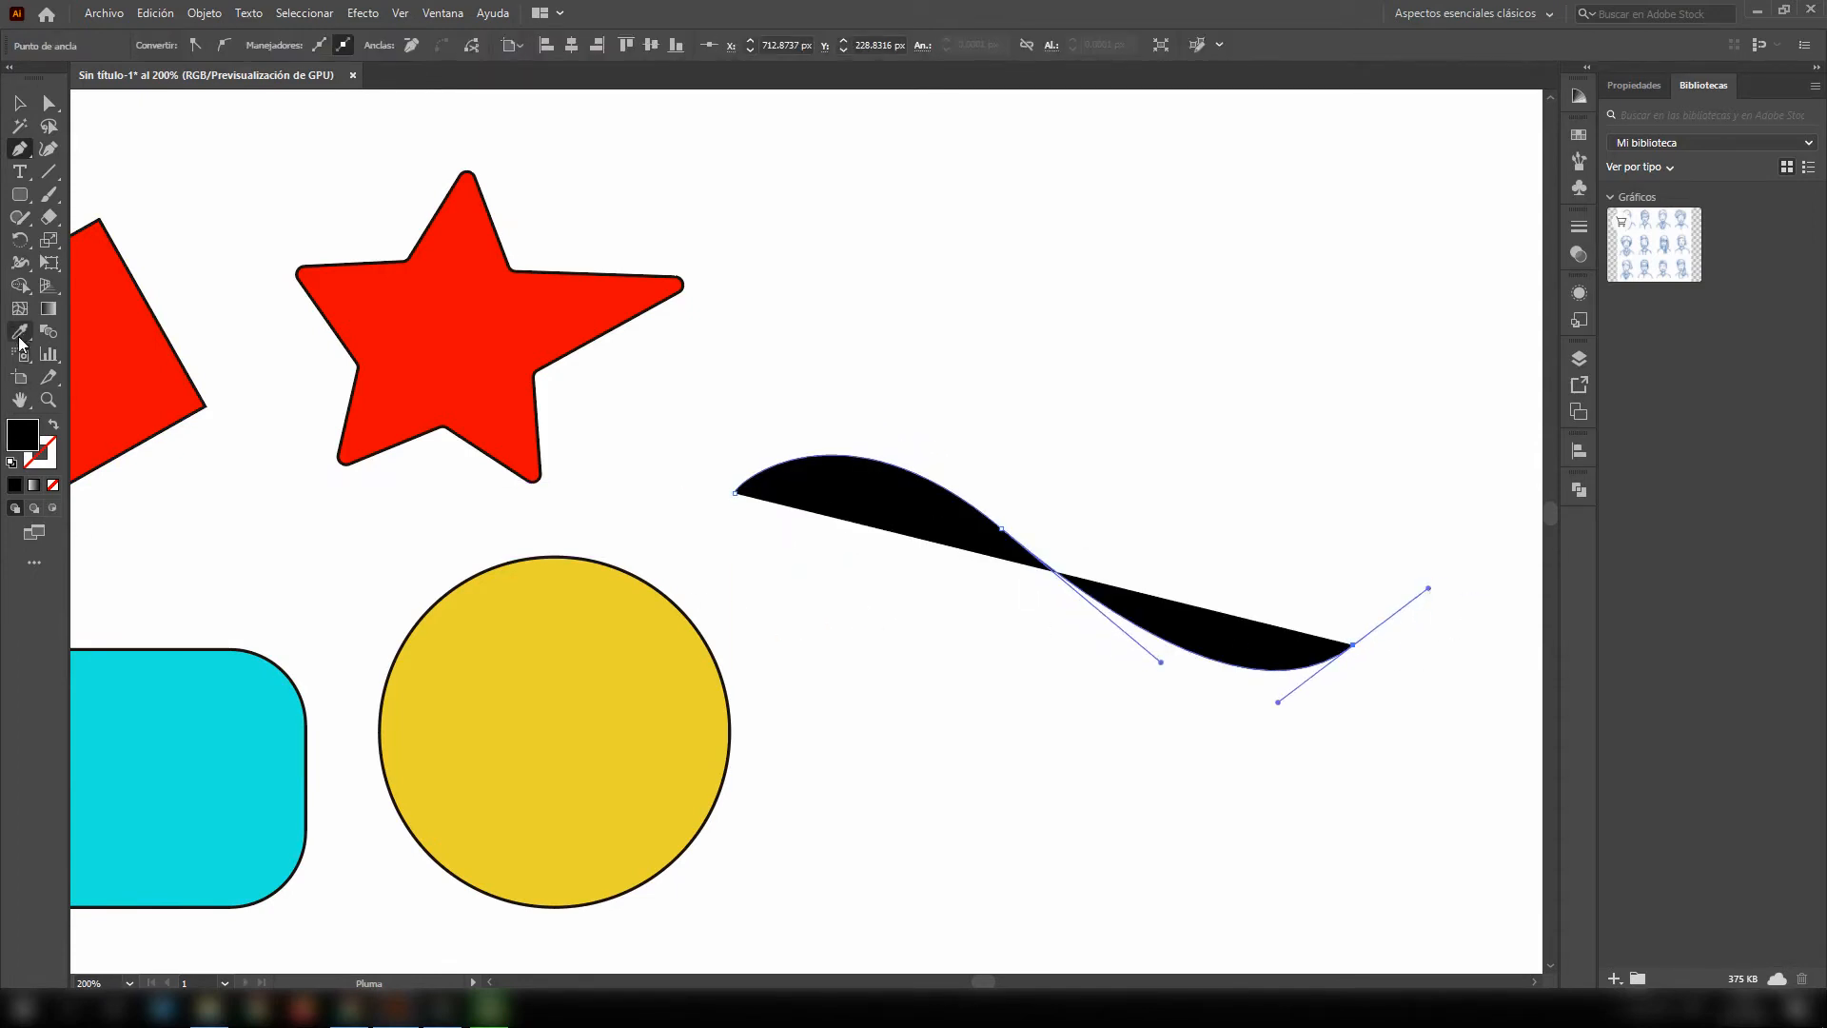
click(53, 425)
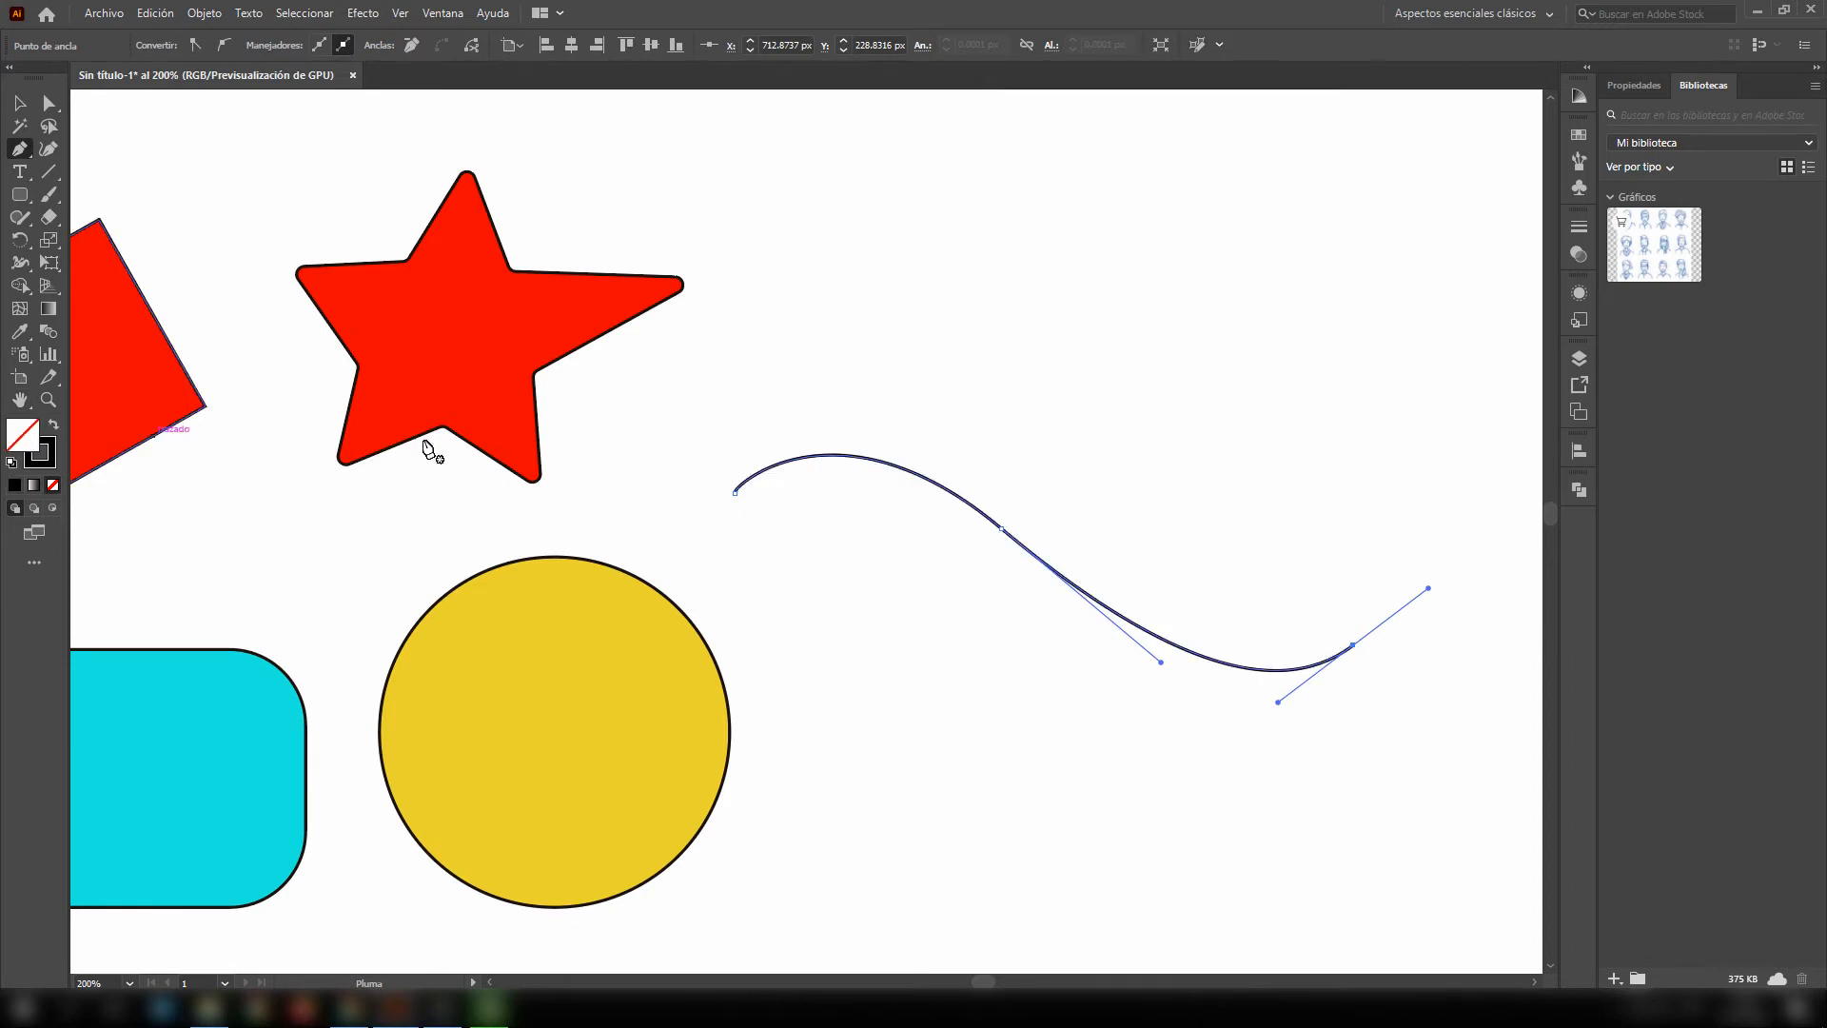
- Place the text "Diseño Gráfico Publicitario" along the S-shaped curve
click(20, 171)
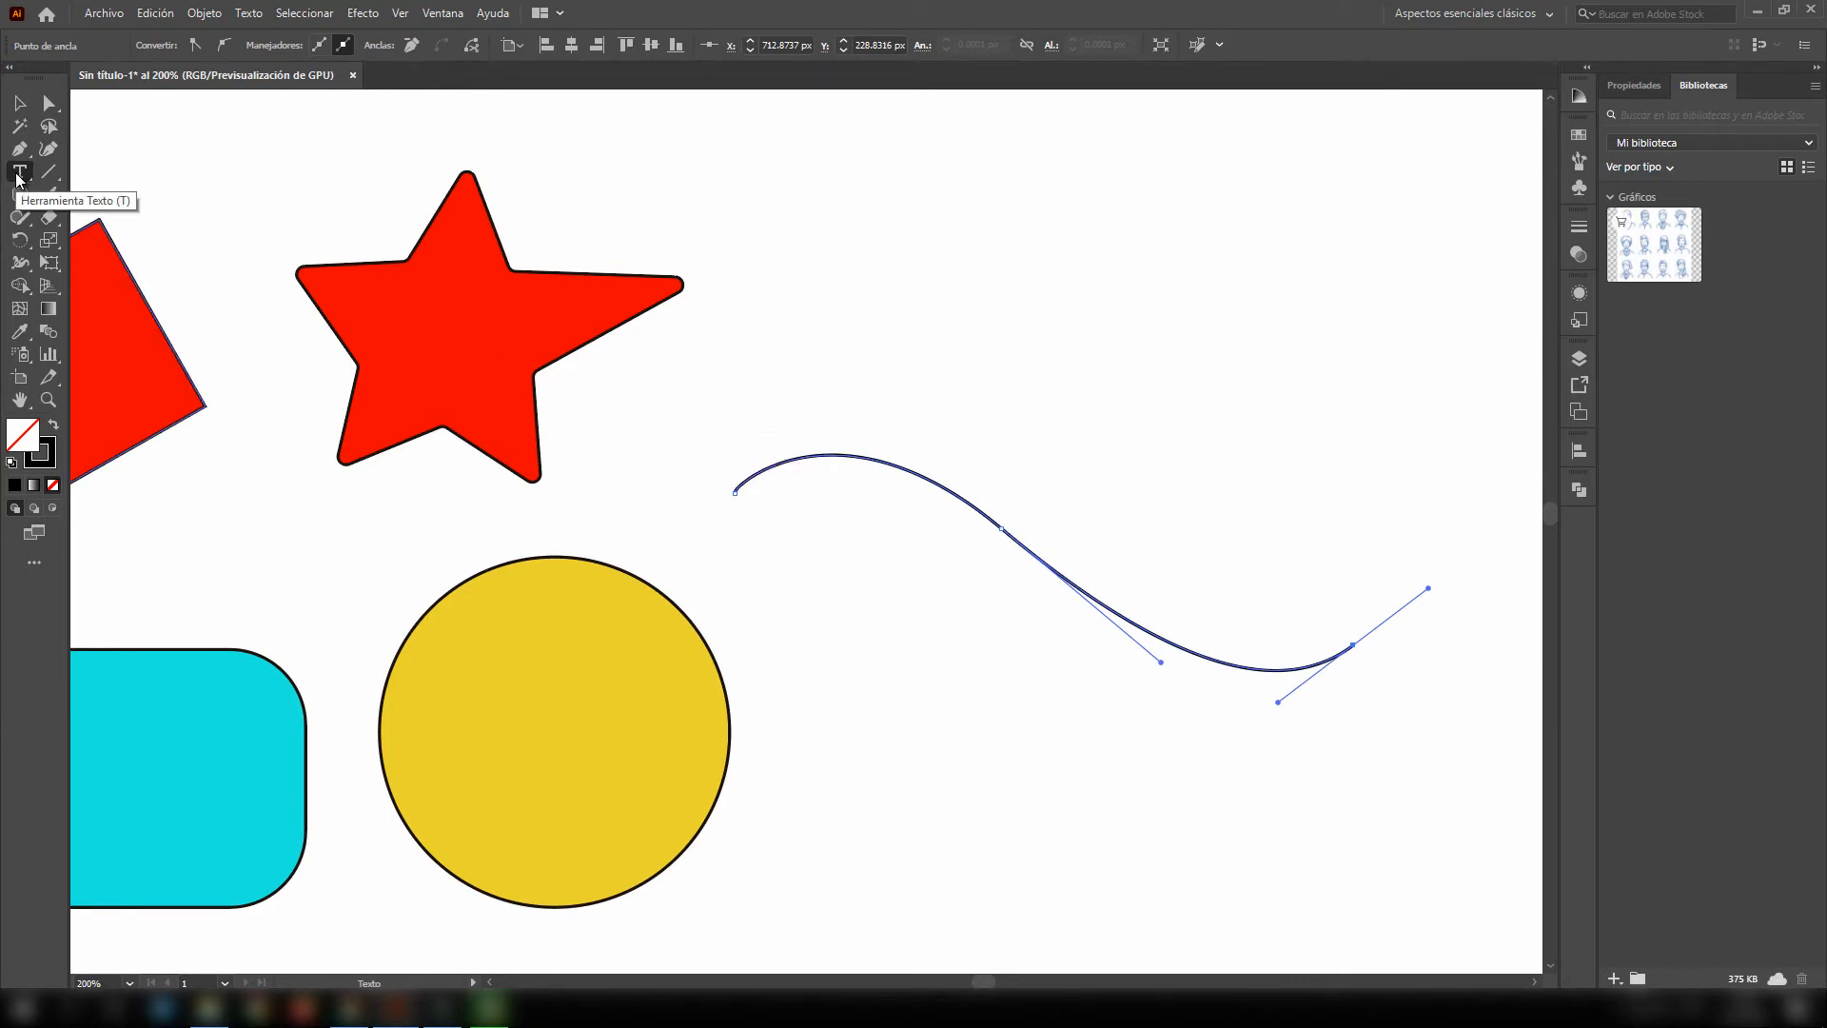
click(756, 470)
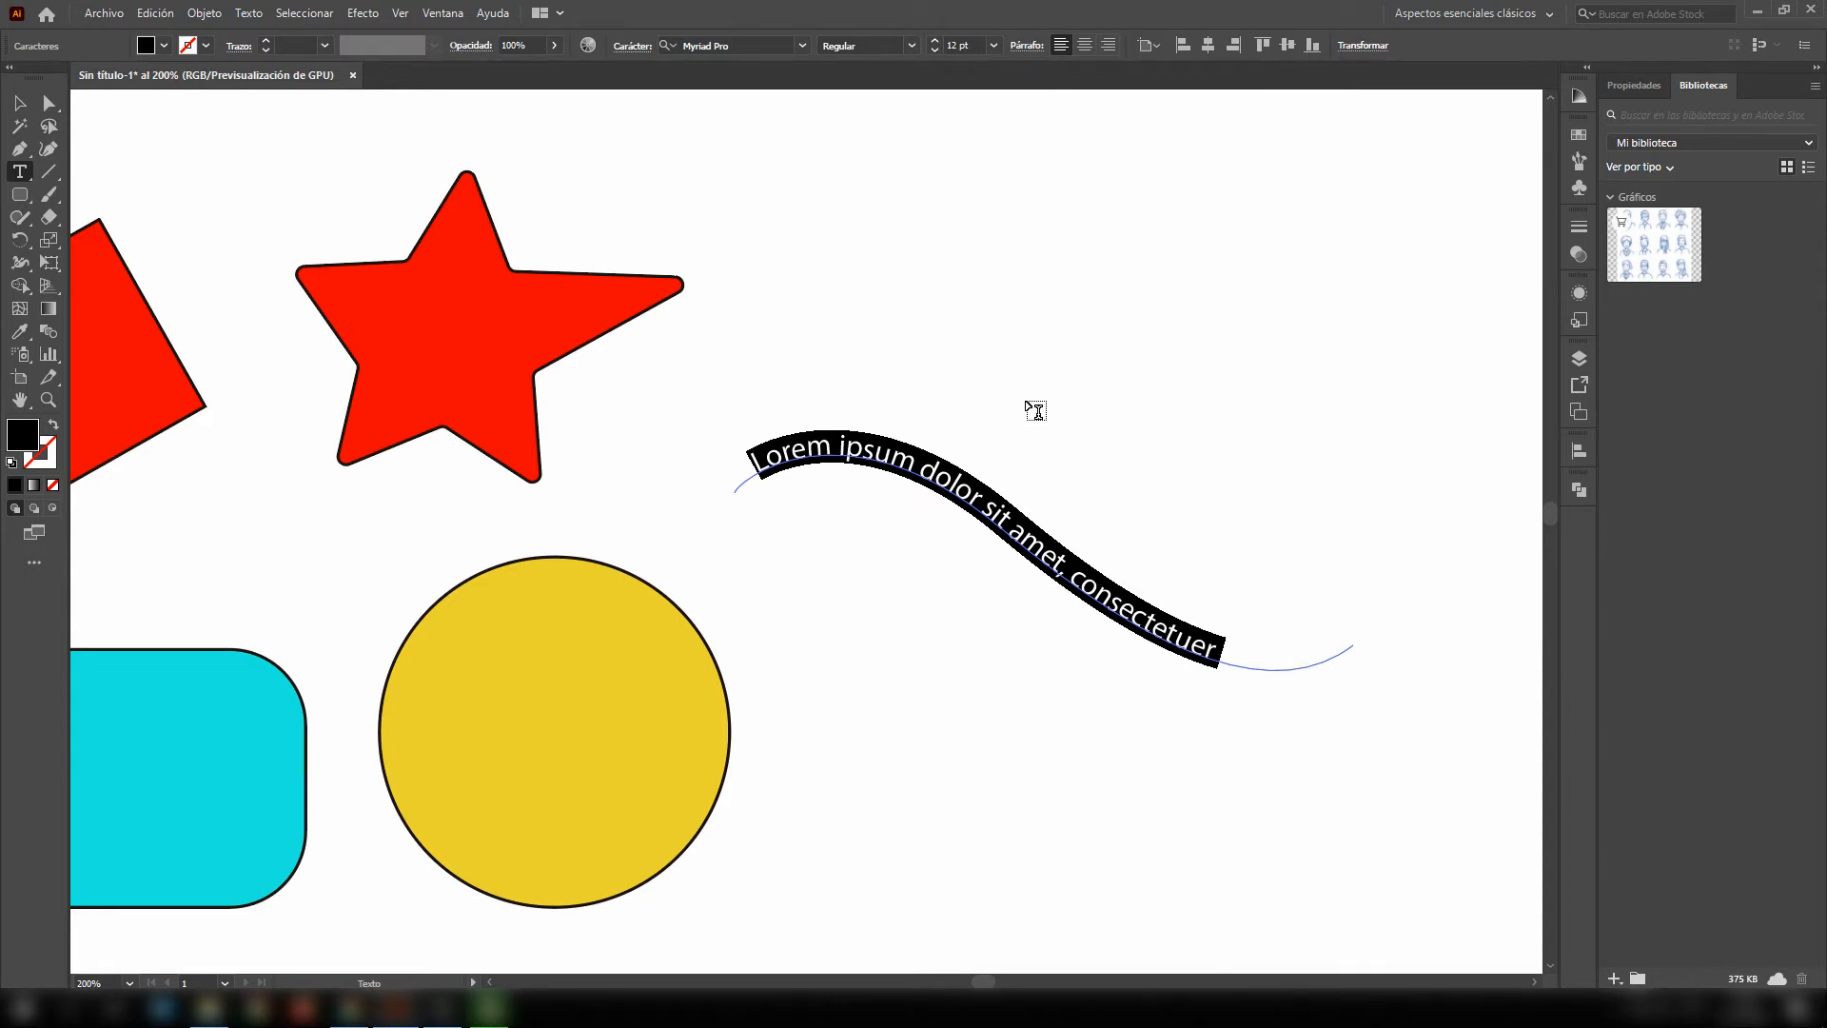
text(Diseño )
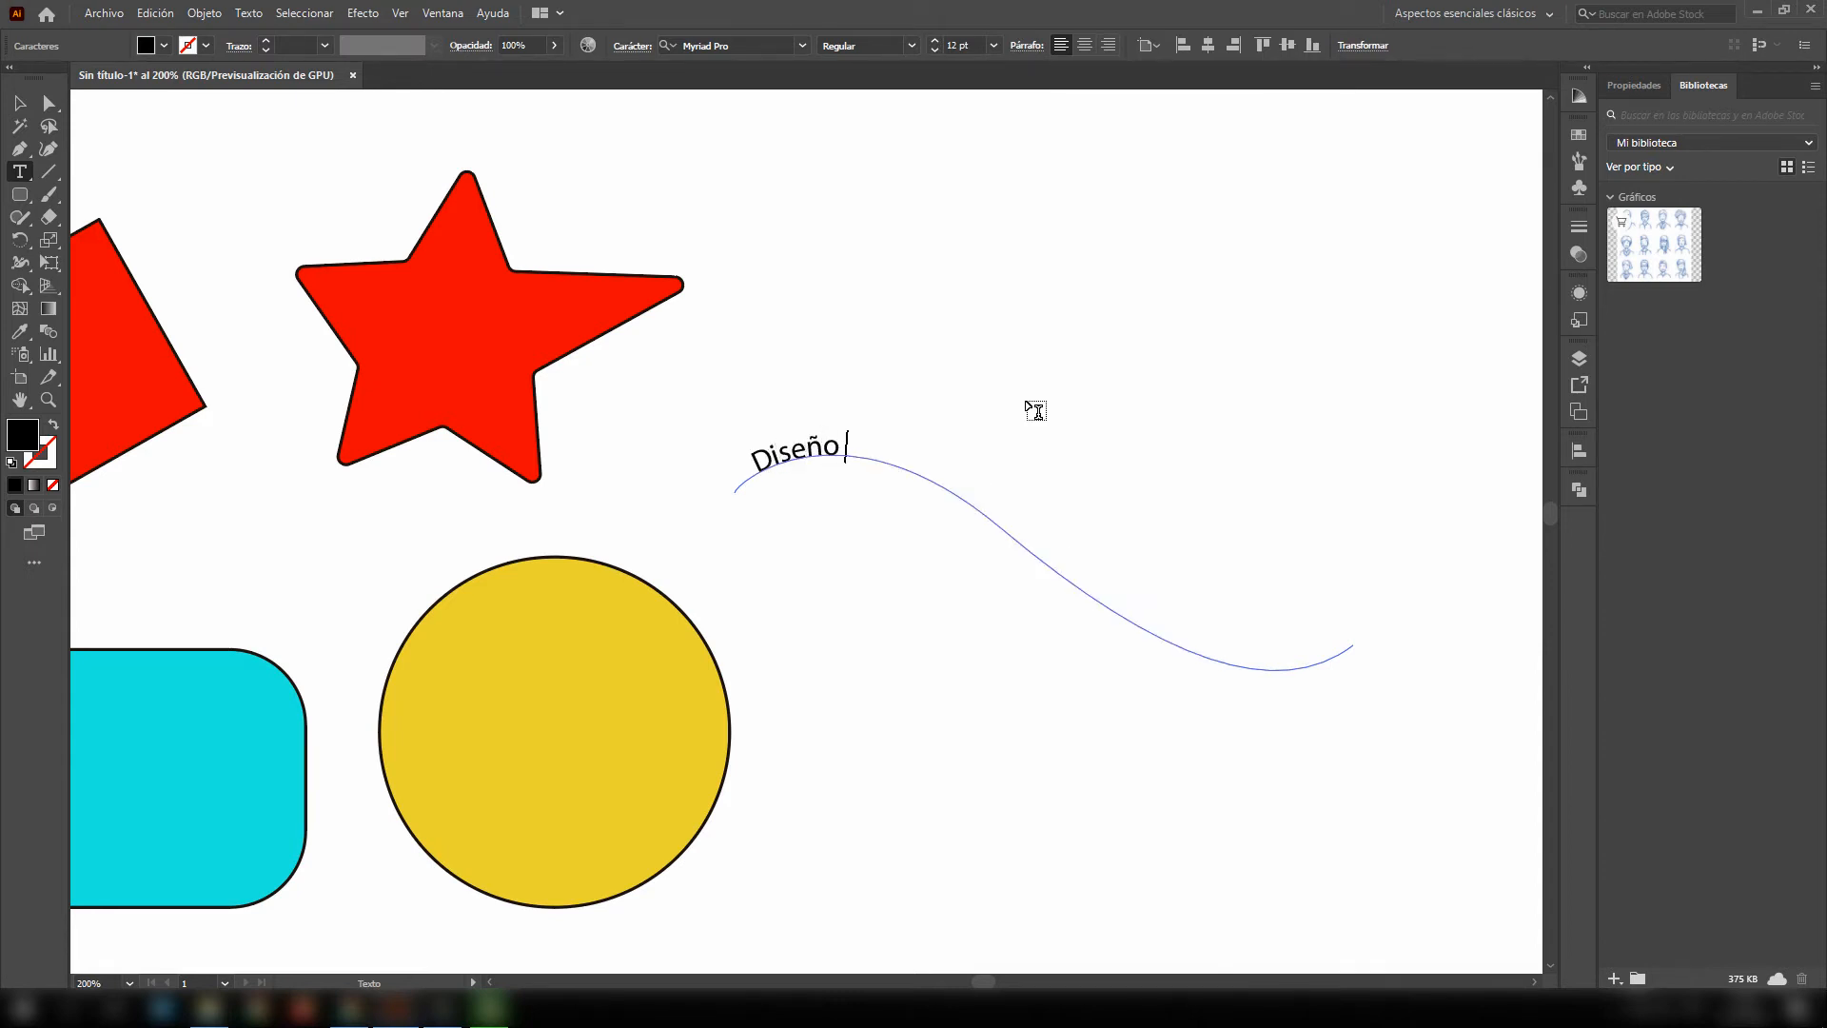
text(Gr)
key(BackSpace)
key(BackSpace)
key(BackSpace)
text(áfico Publici)
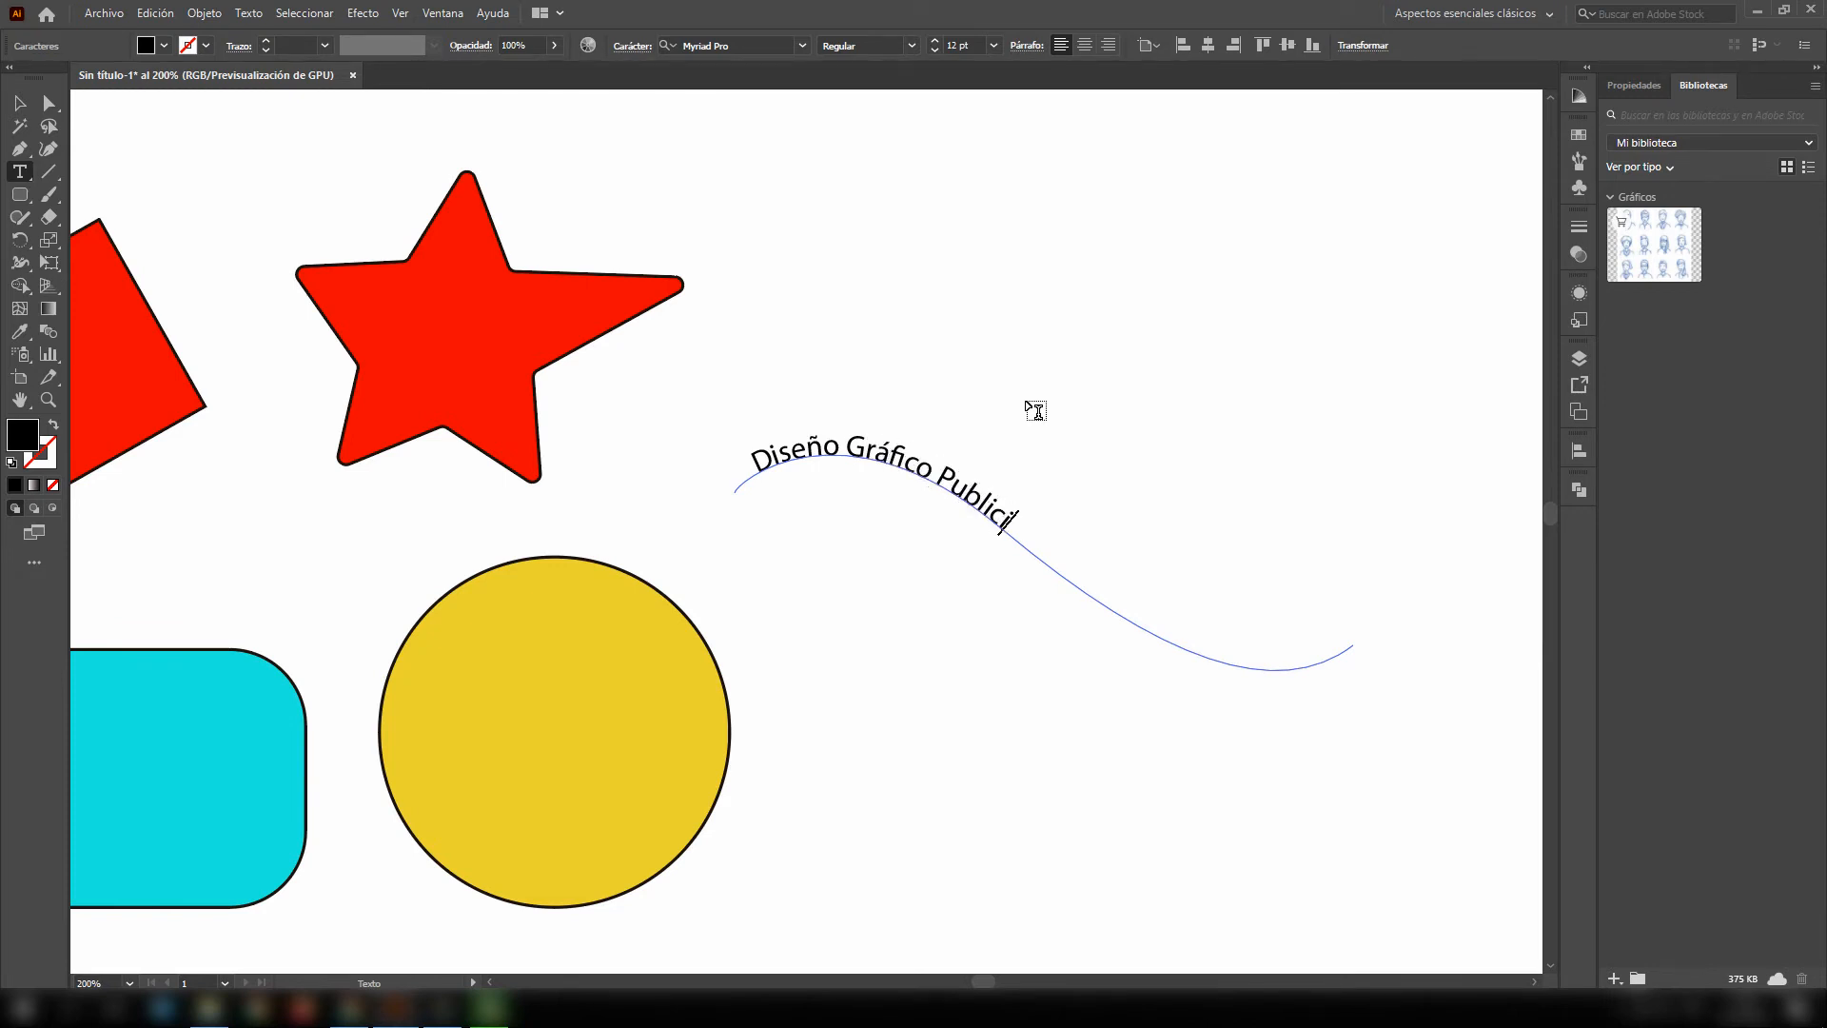
text(tario)
click(22, 106)
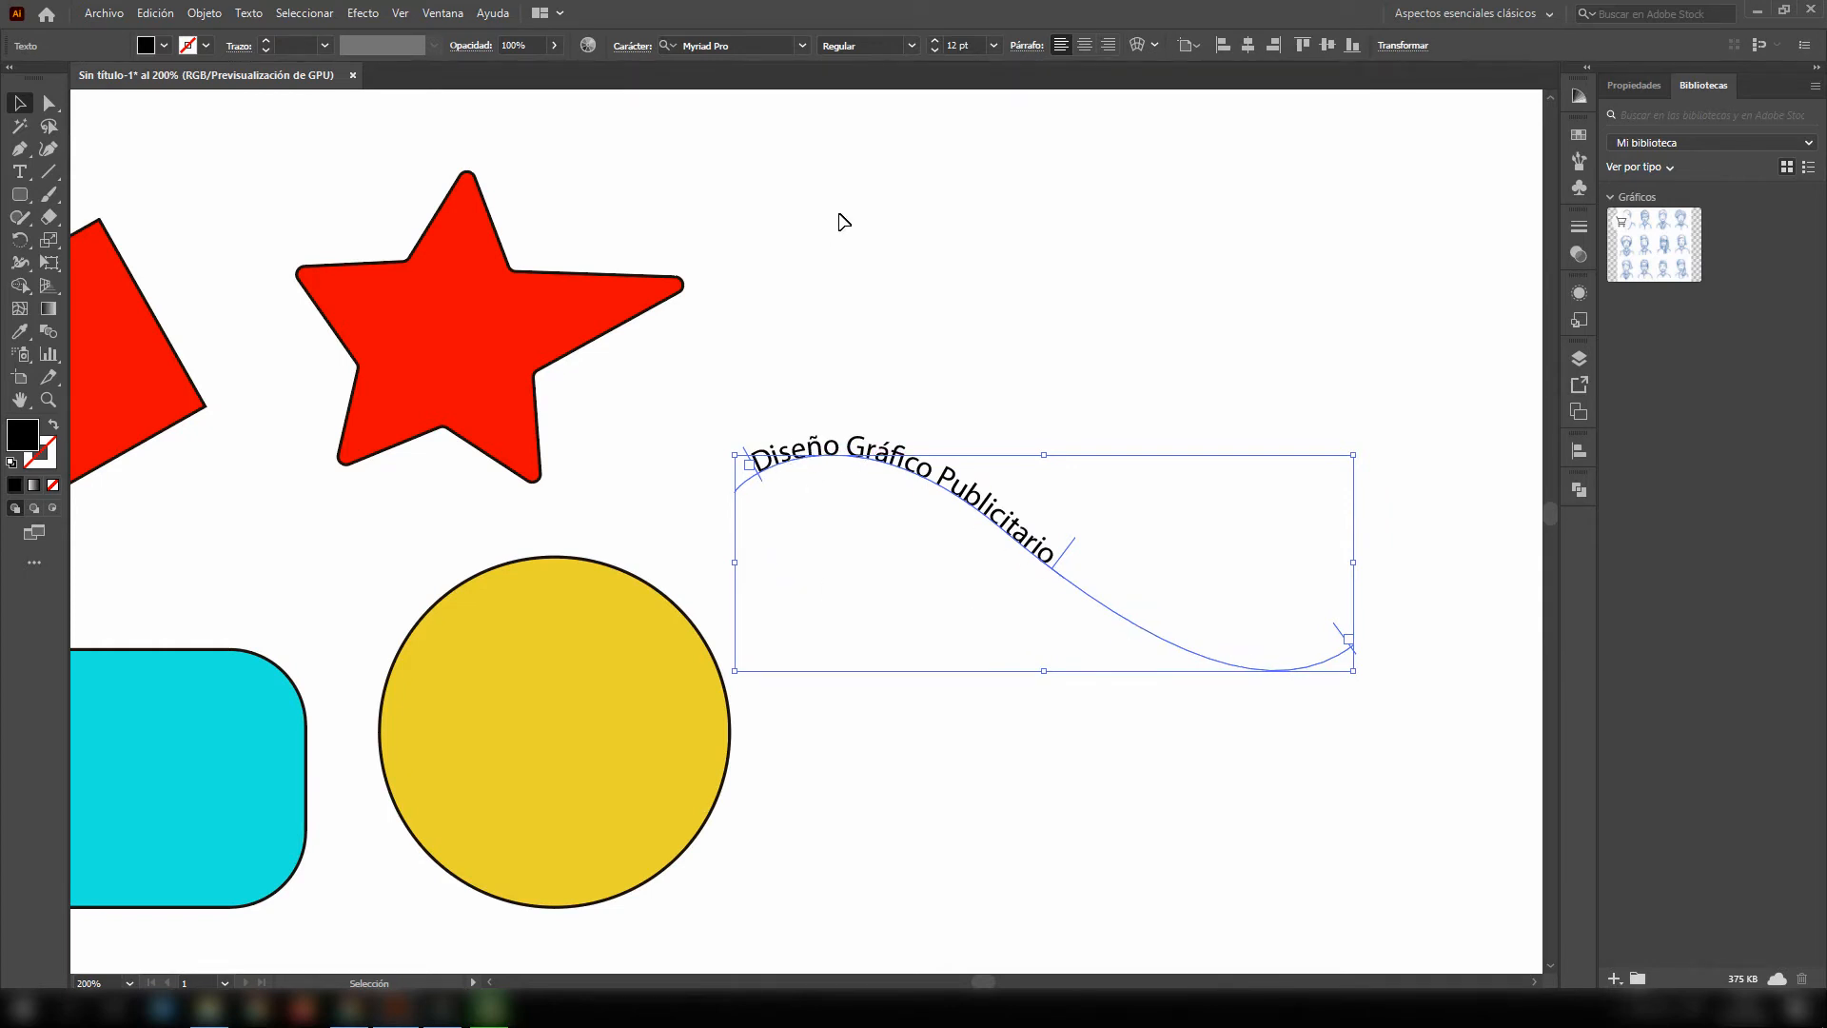
- Slide the start of the path text along the curve, past its first crest
scroll(884, 311, up, 3)
drag(637, 567, 641, 114)
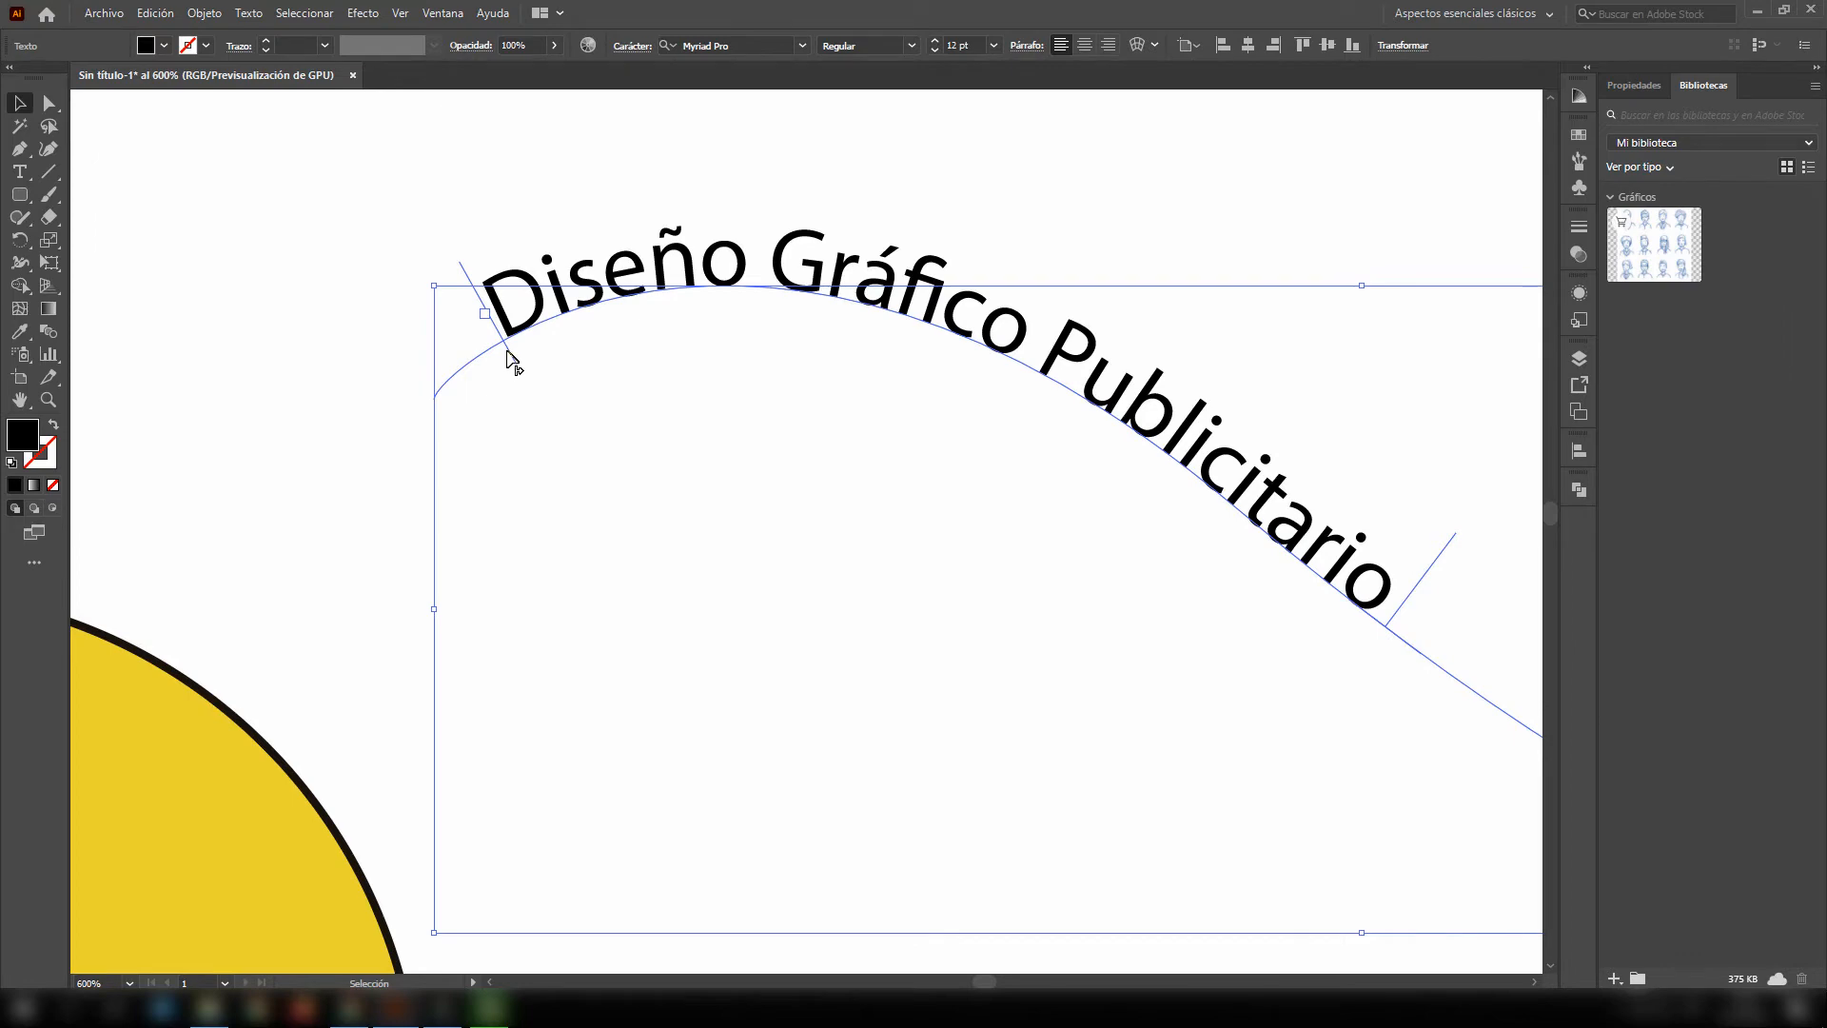
drag(510, 351, 1047, 619)
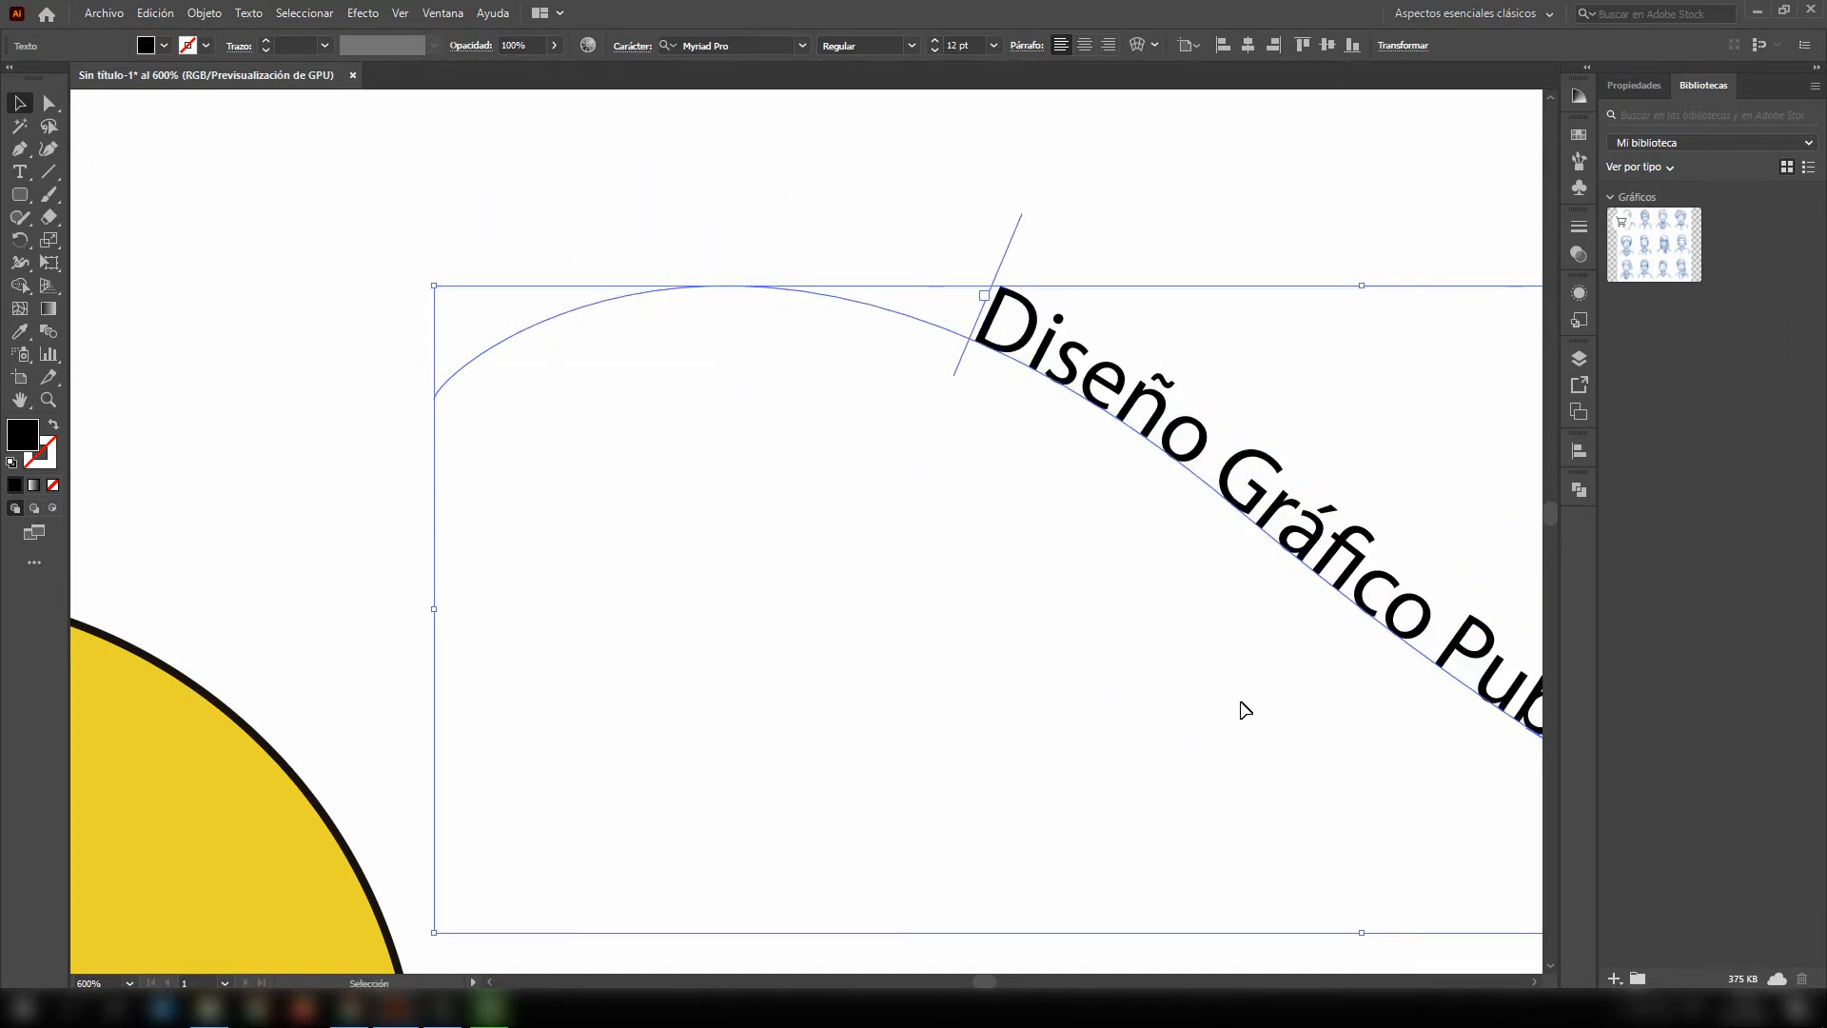
- Flip the path text beneath the curve, return it above with its start at the first crest, and deselect it
drag(1273, 657, 680, 448)
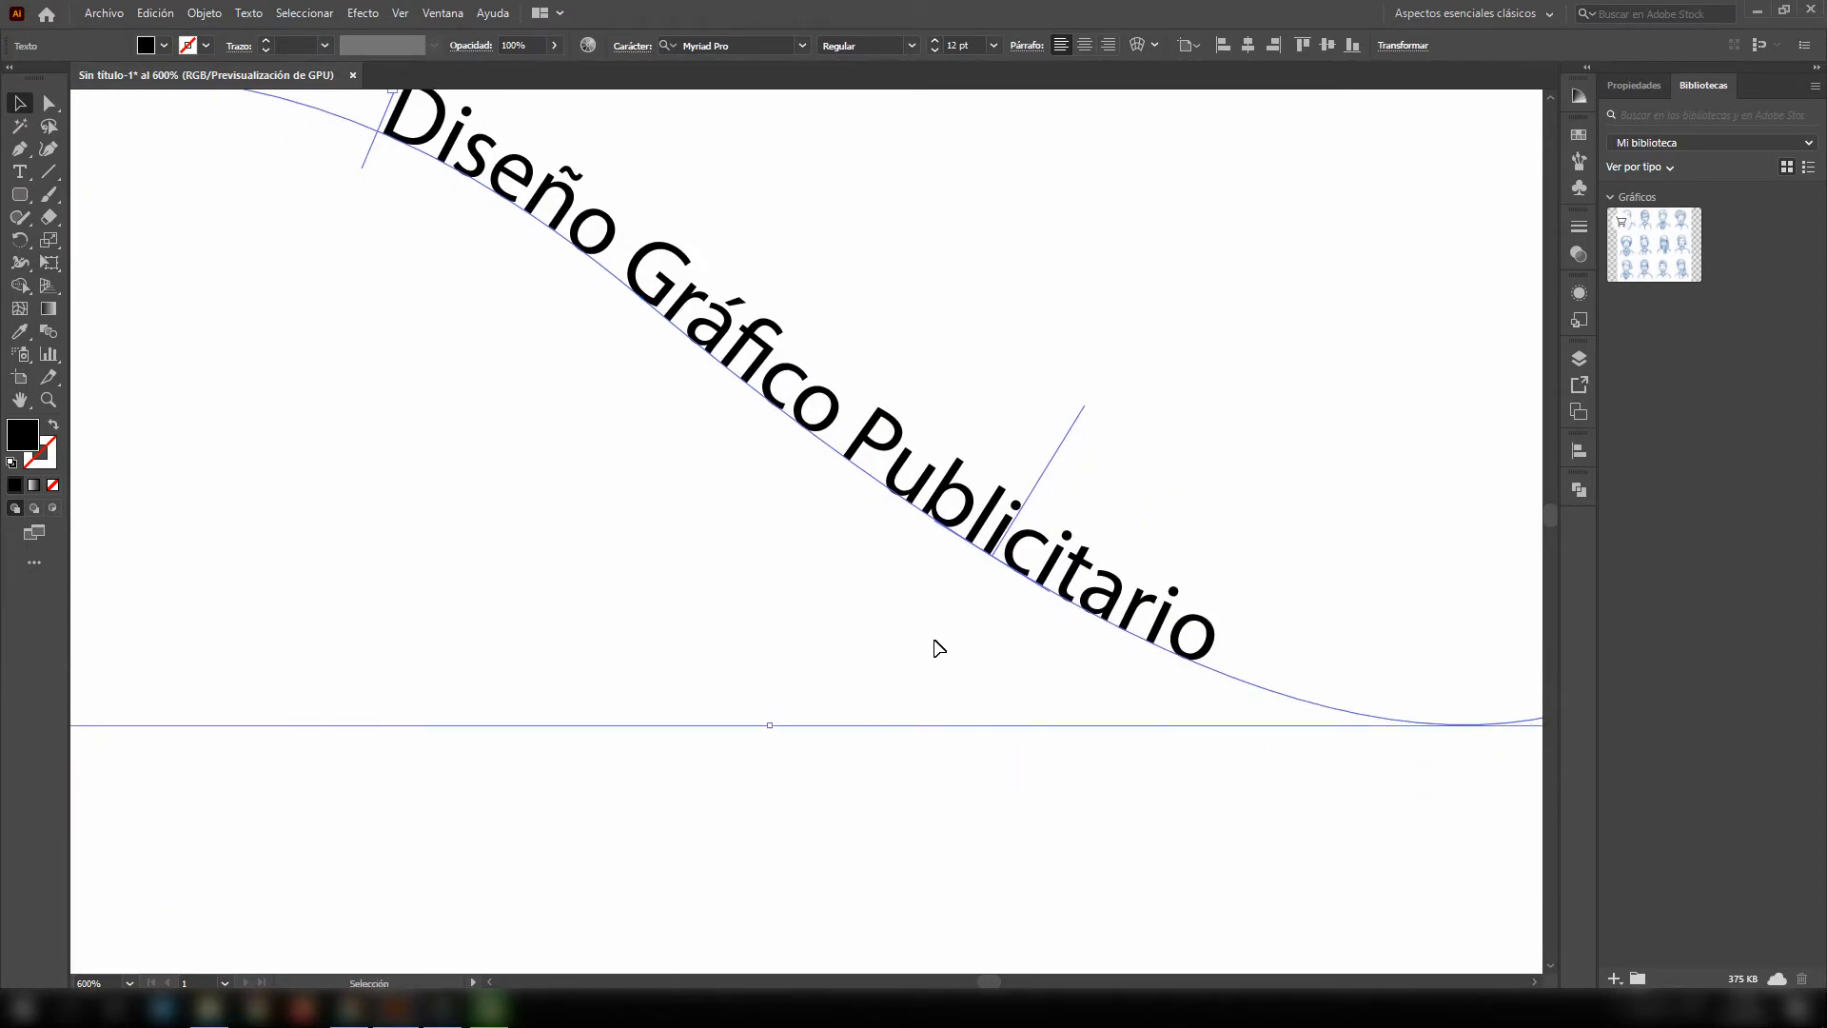
scroll(941, 669, down, 2)
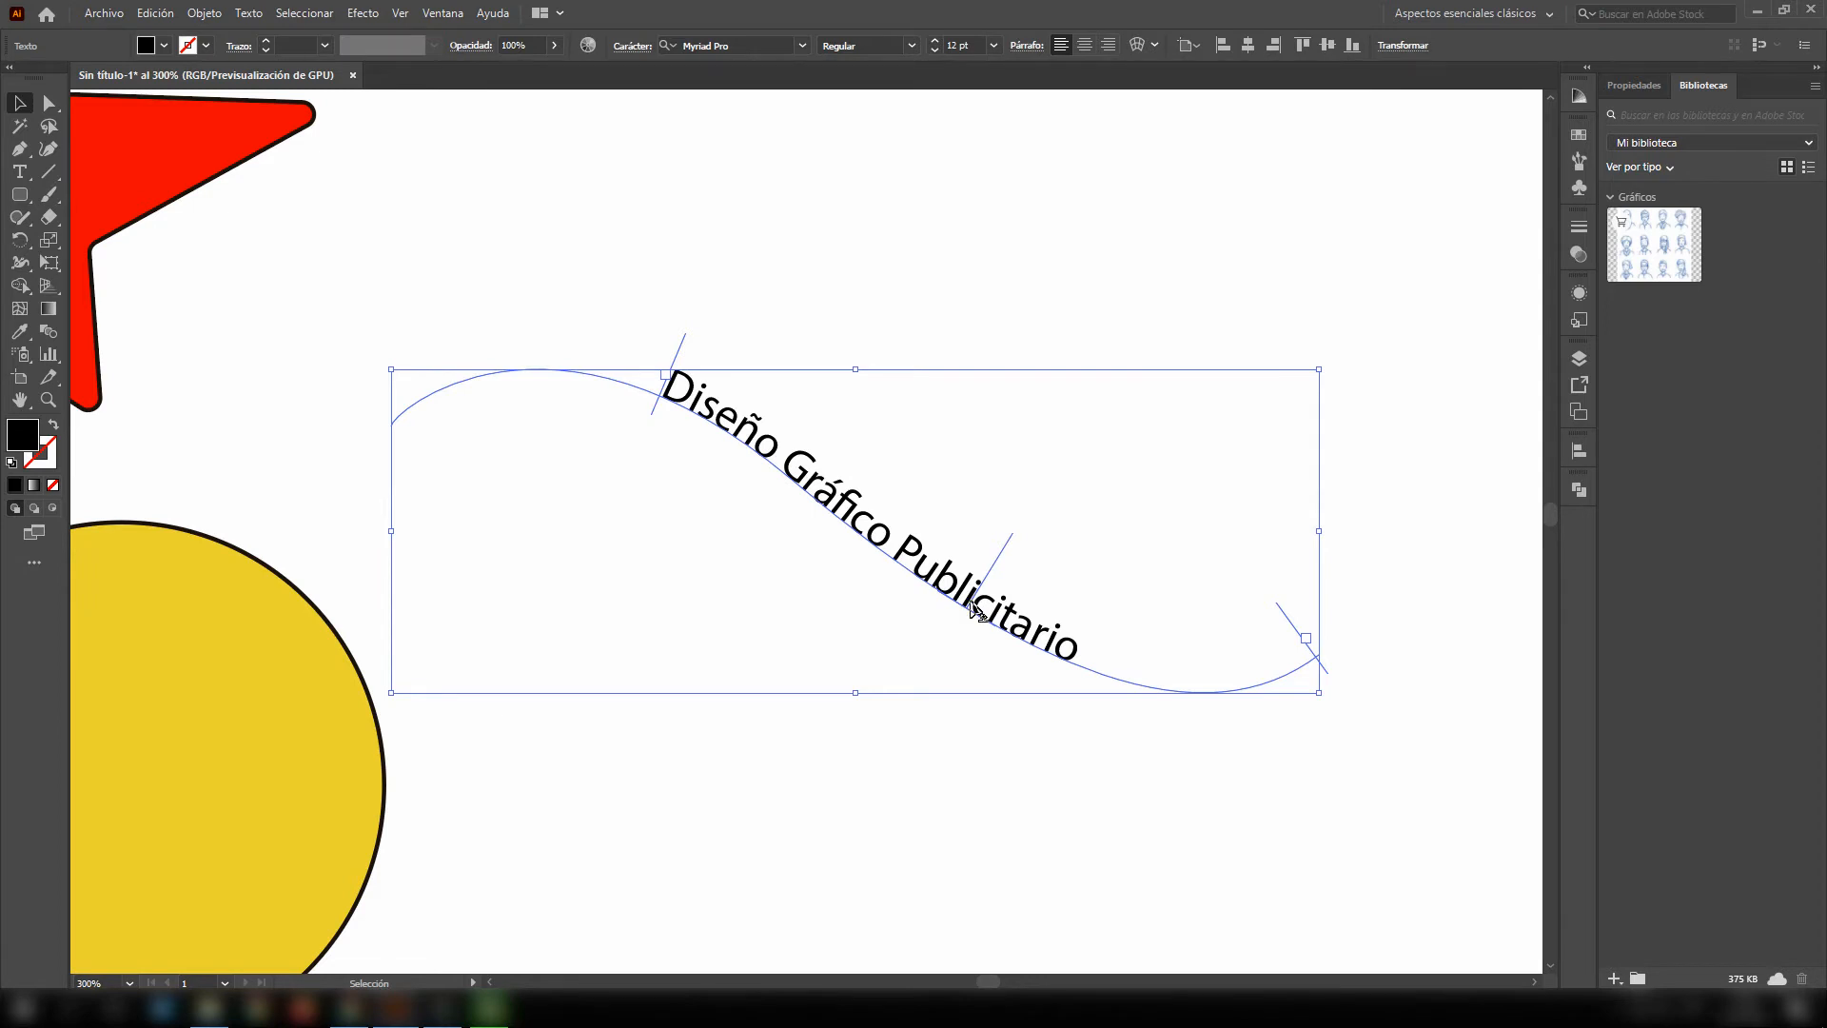
drag(971, 602, 716, 531)
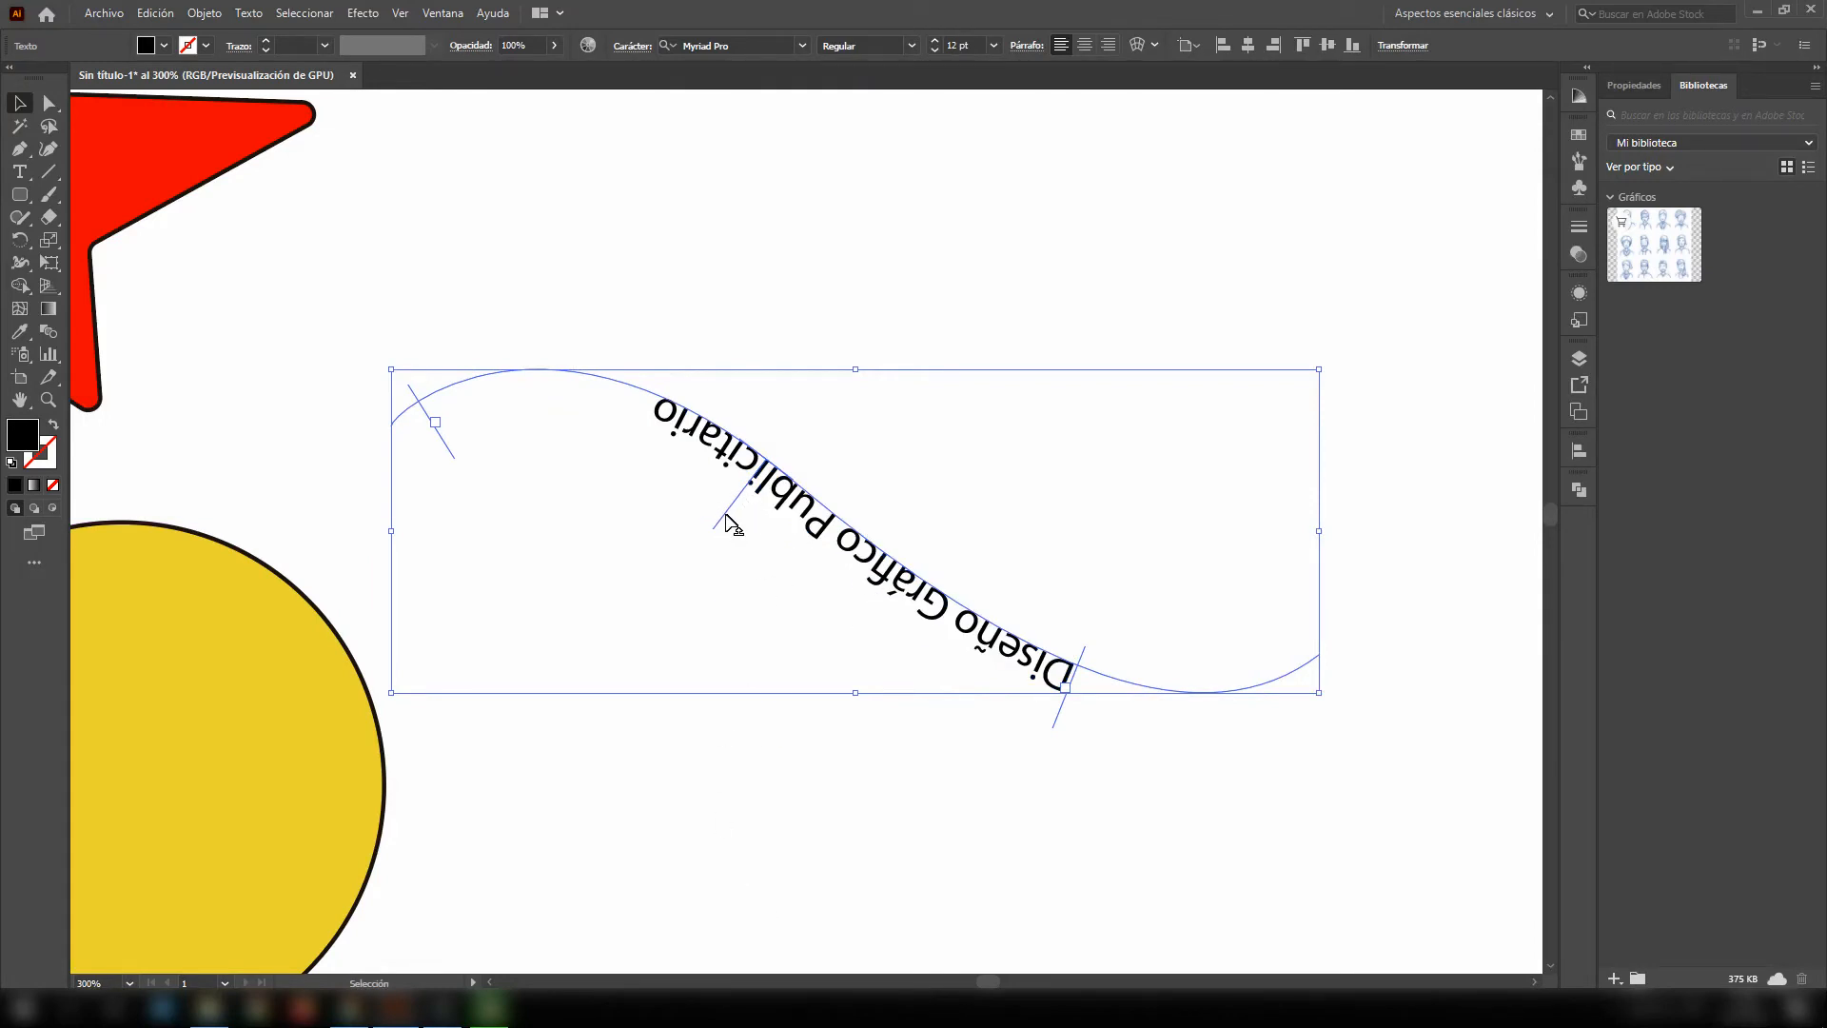
drag(728, 521, 885, 528)
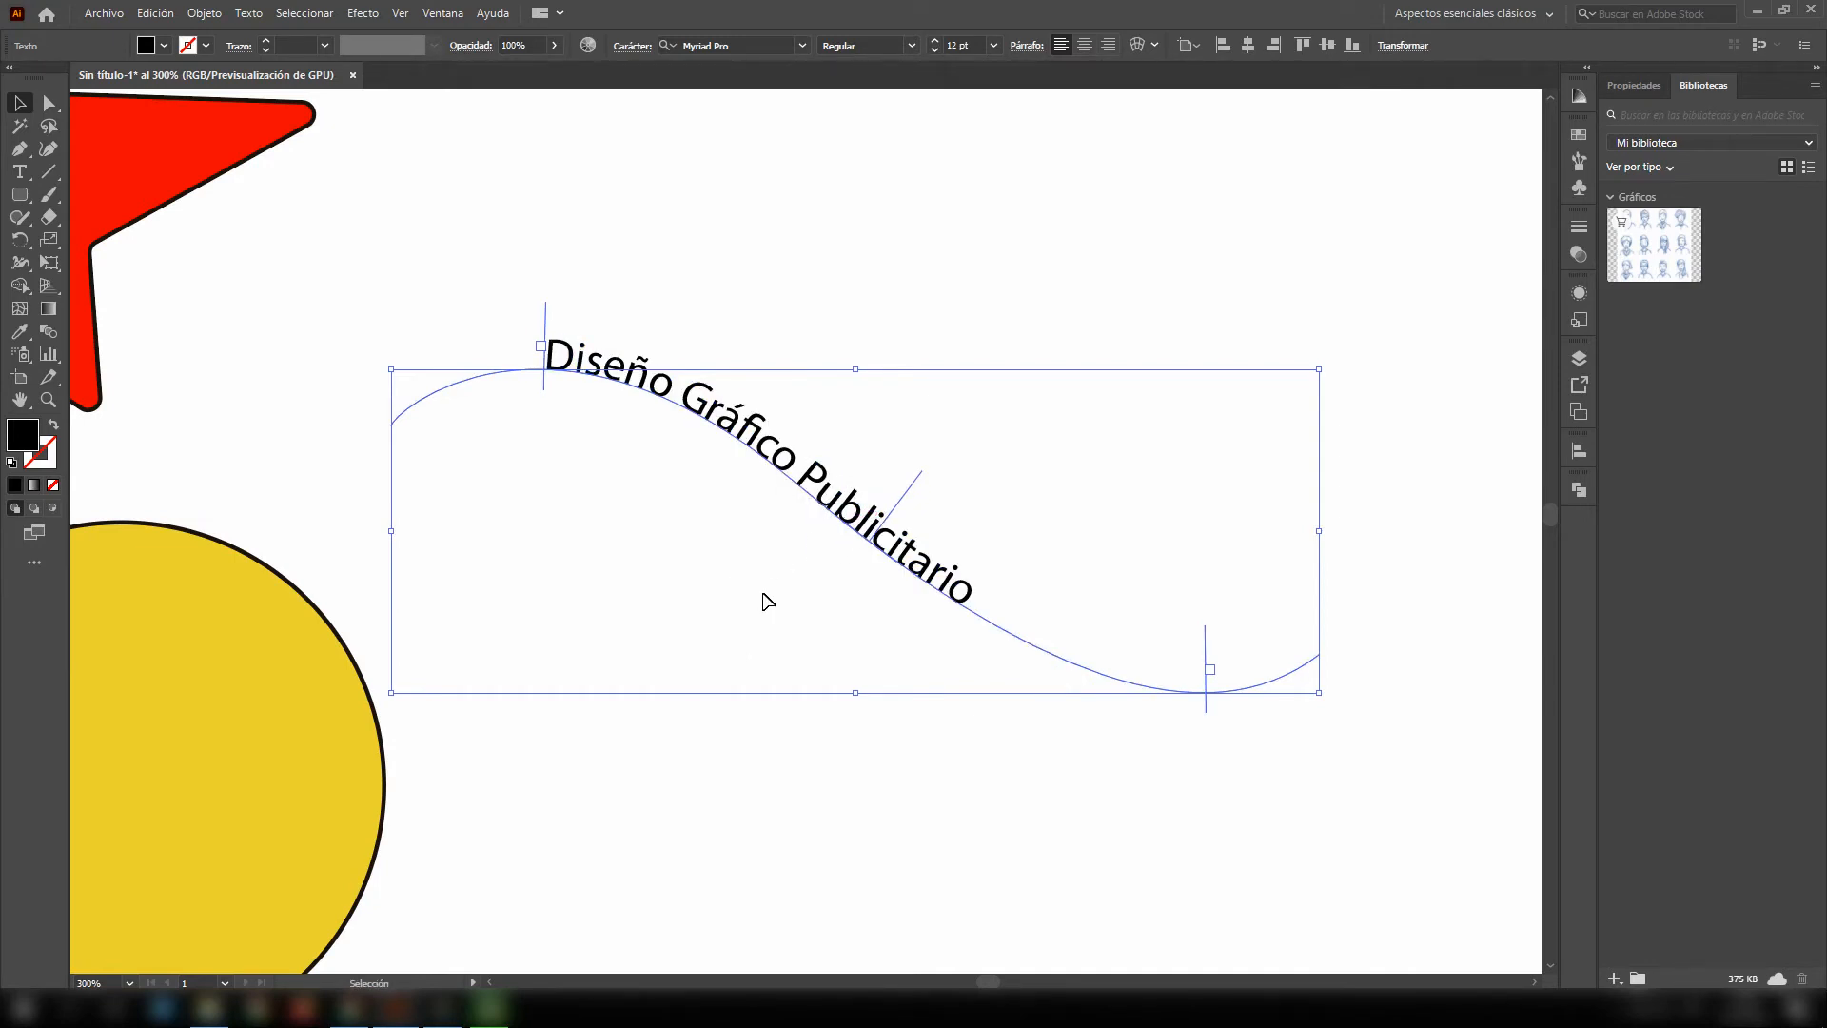
click(20, 107)
click(790, 257)
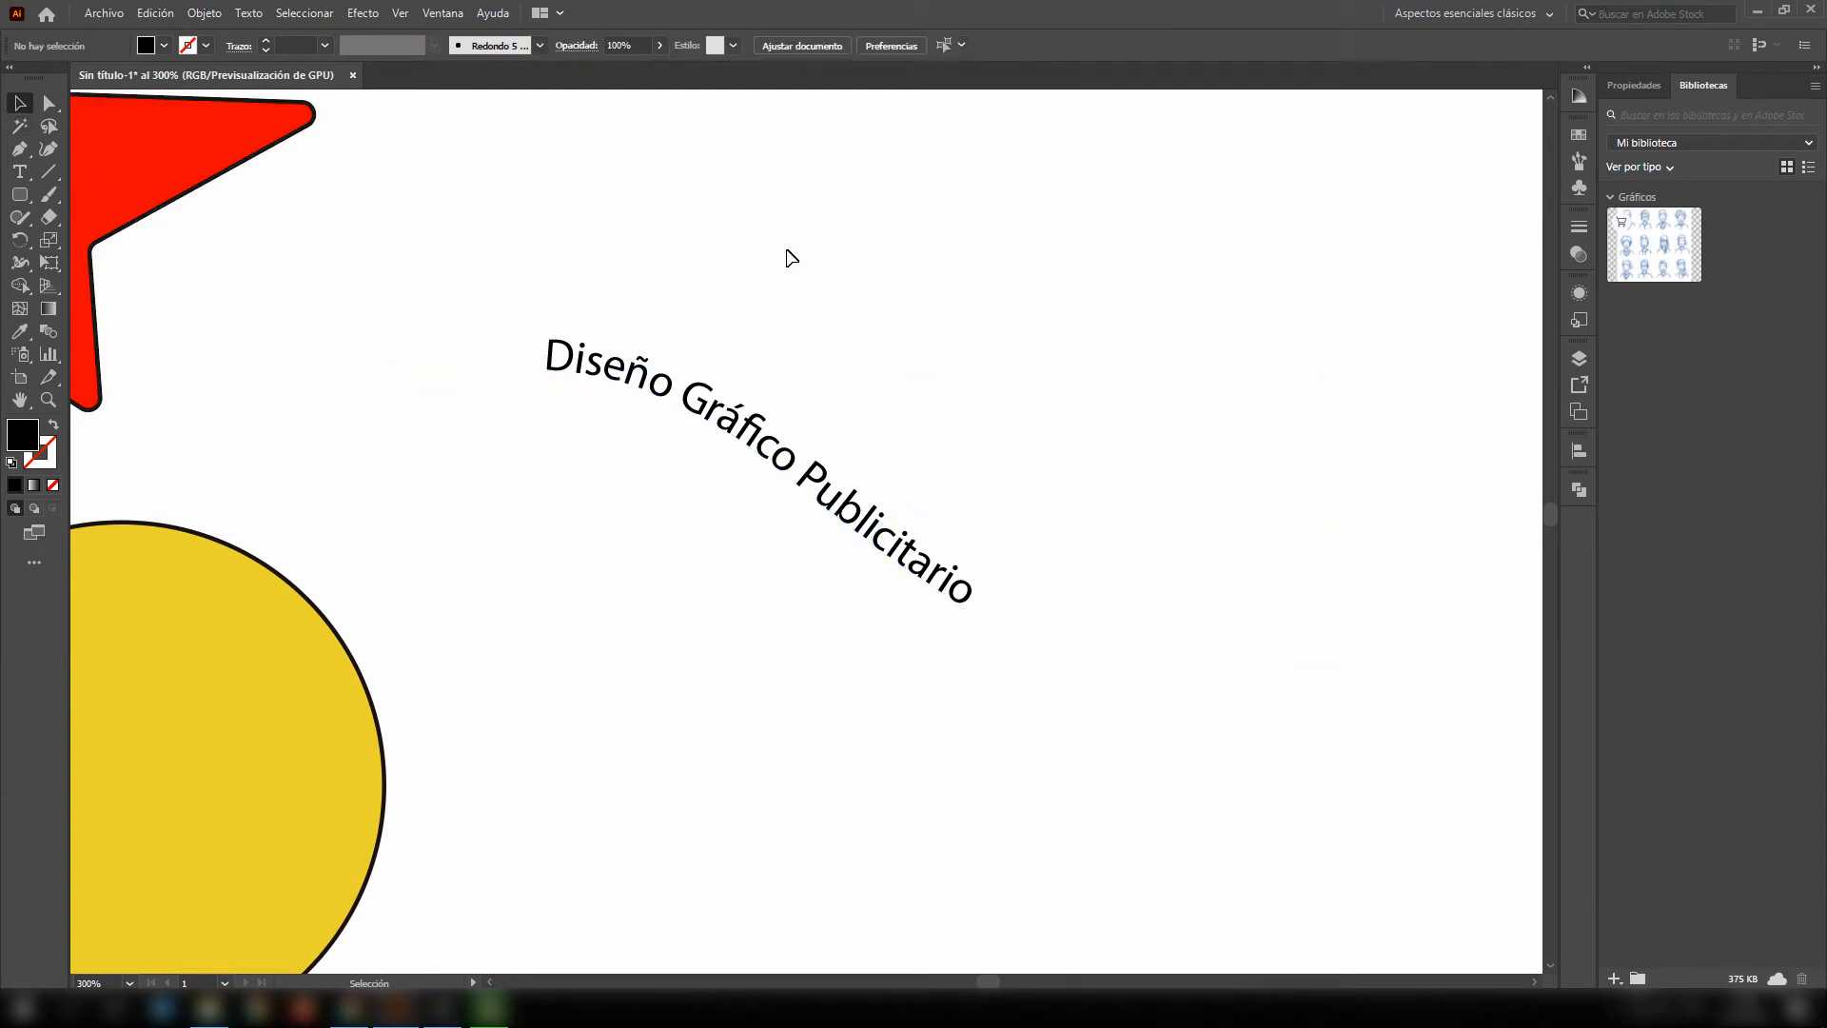
- Move the path text slightly upward, and reshape its curve by repositioning both end anchors and the middle anchor
click(857, 530)
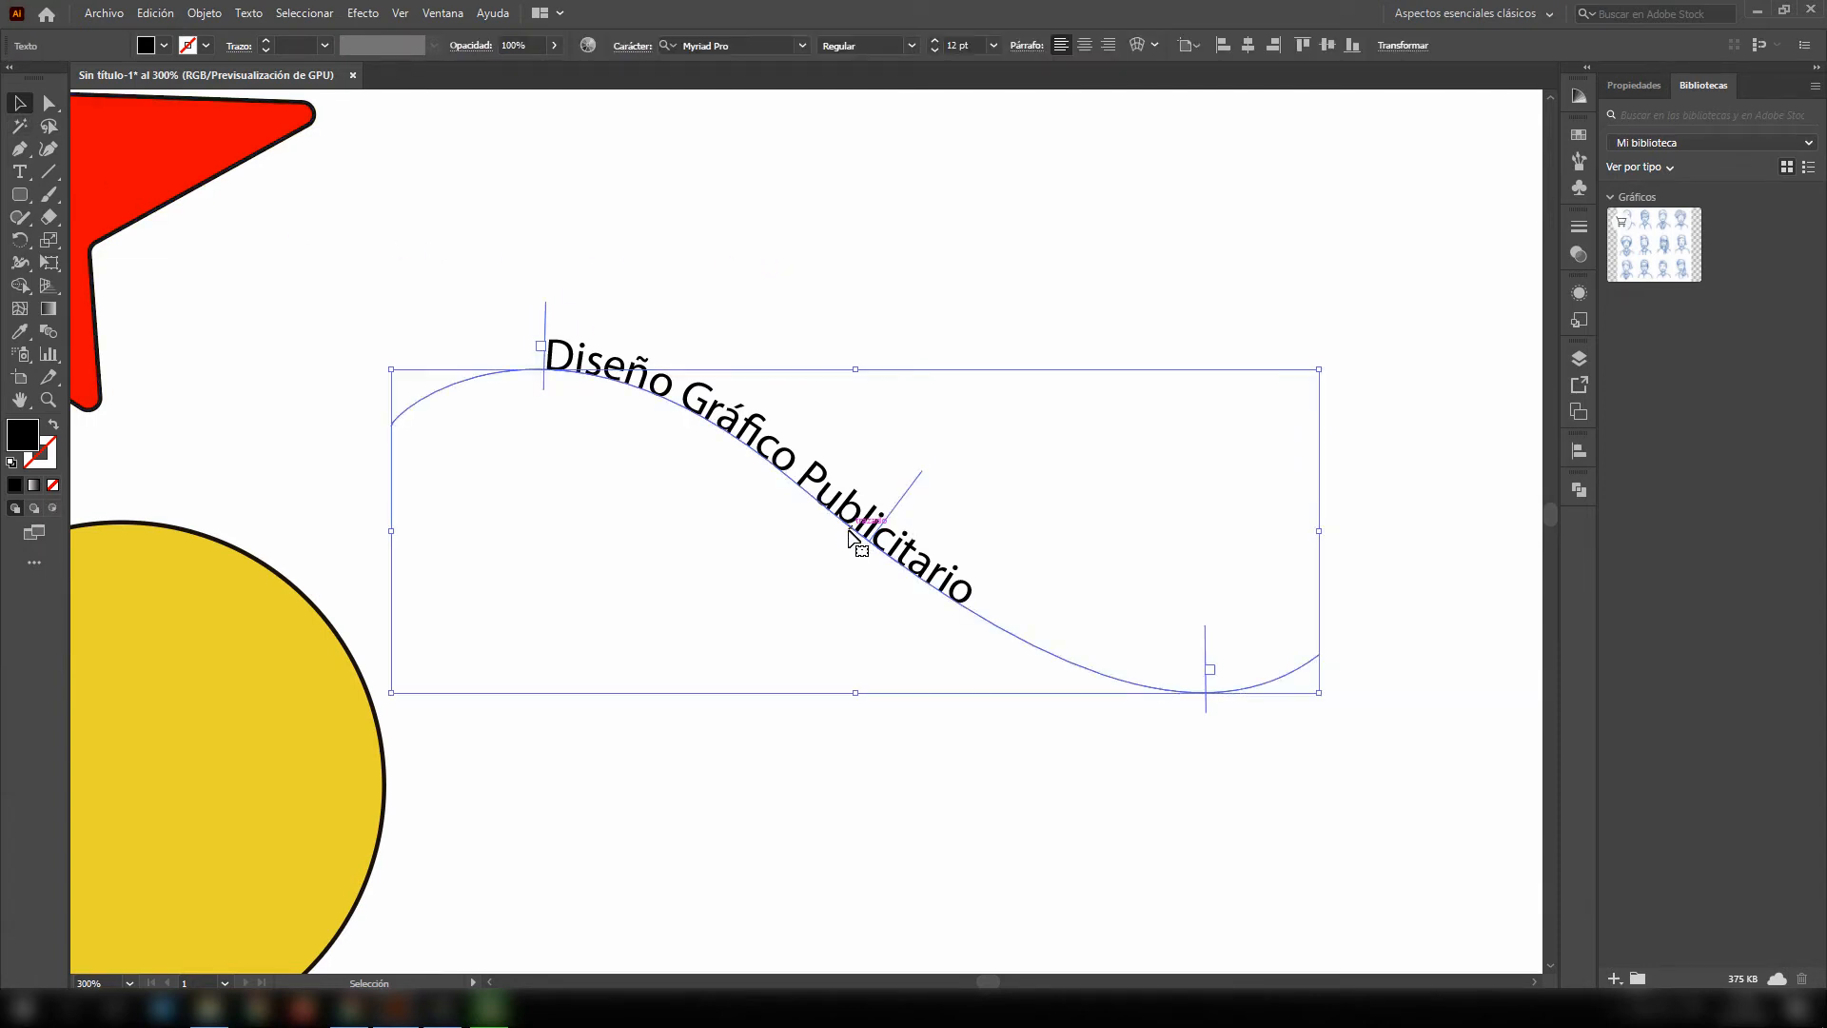
drag(723, 455, 740, 400)
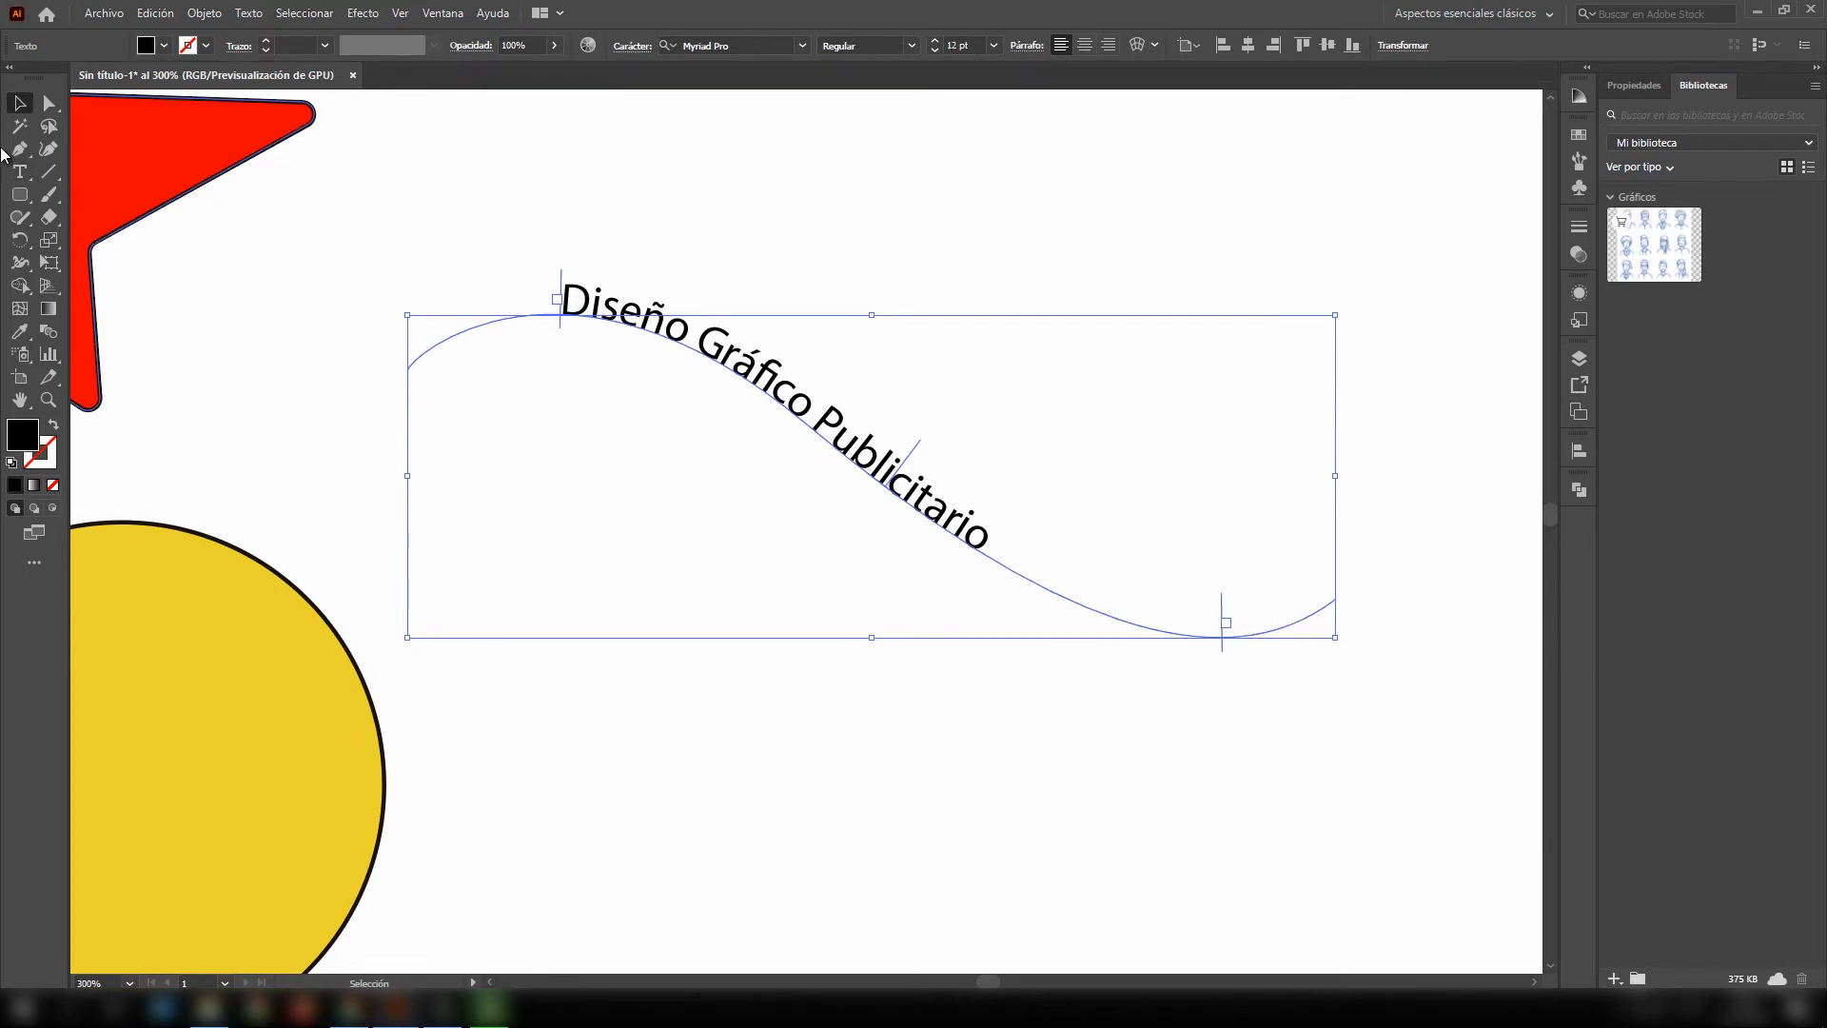
click(48, 103)
drag(412, 372, 420, 316)
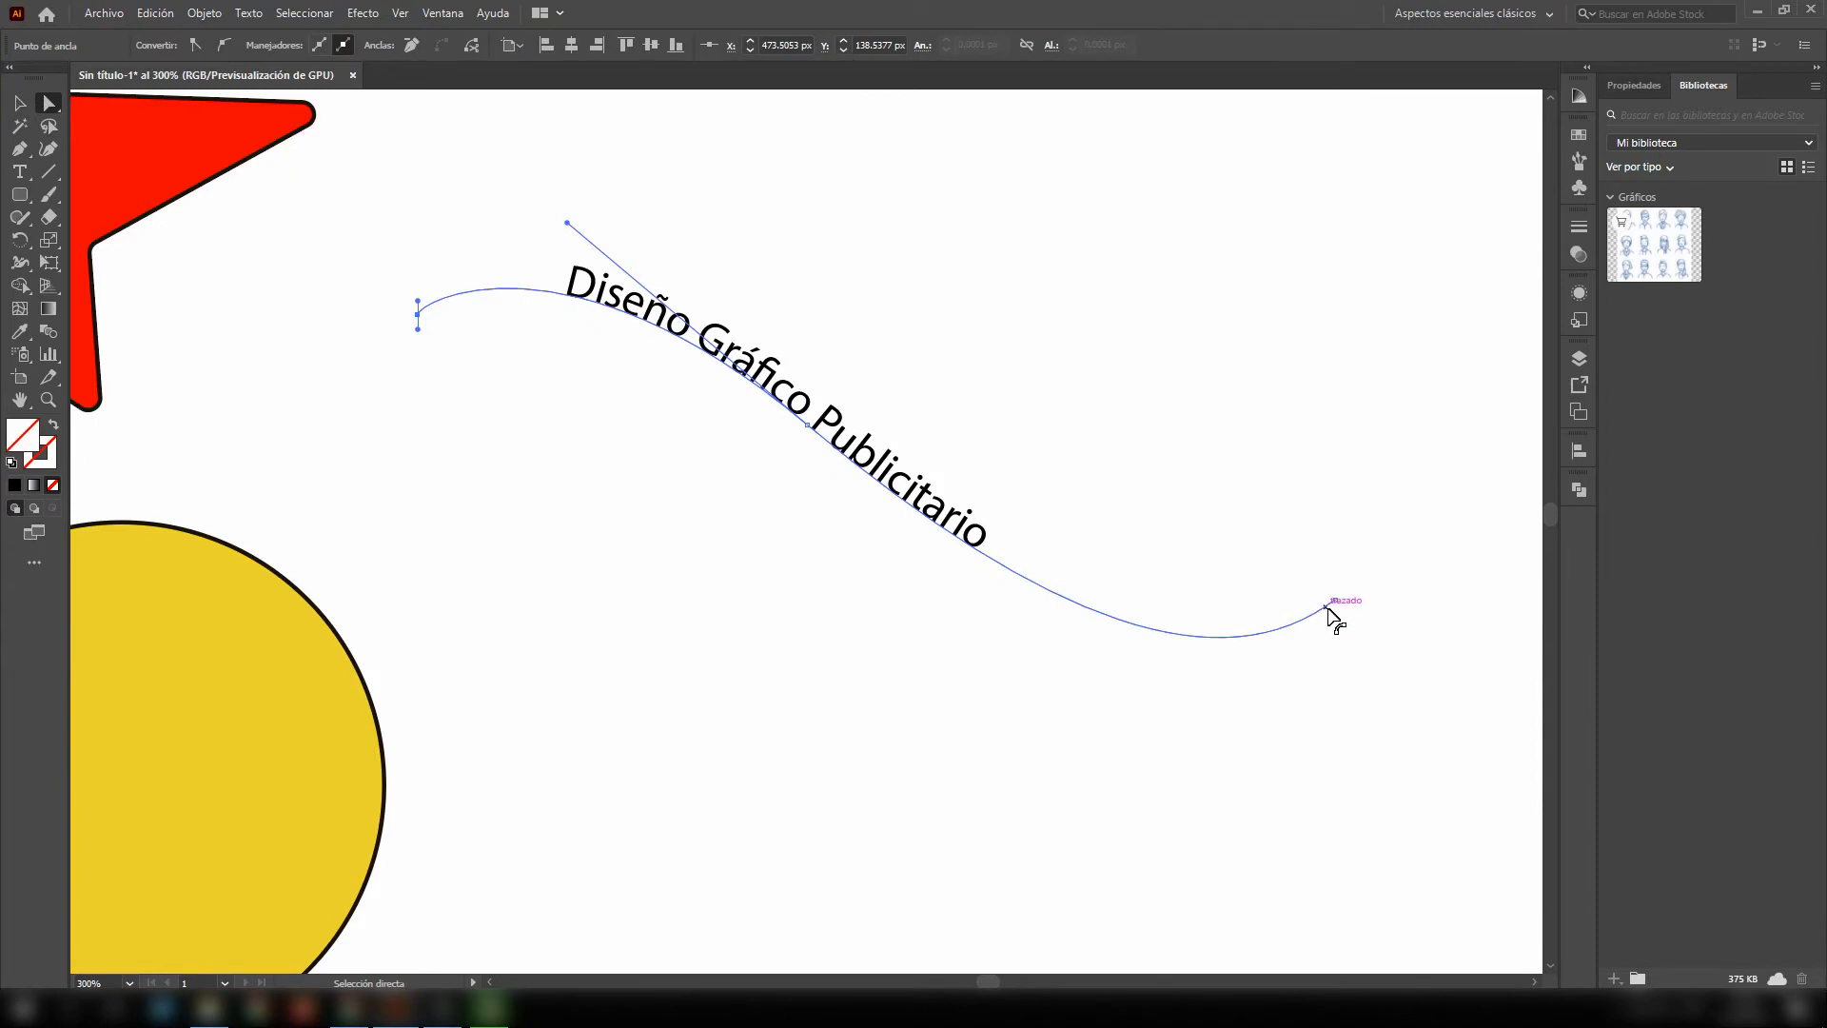
drag(1335, 601, 1367, 562)
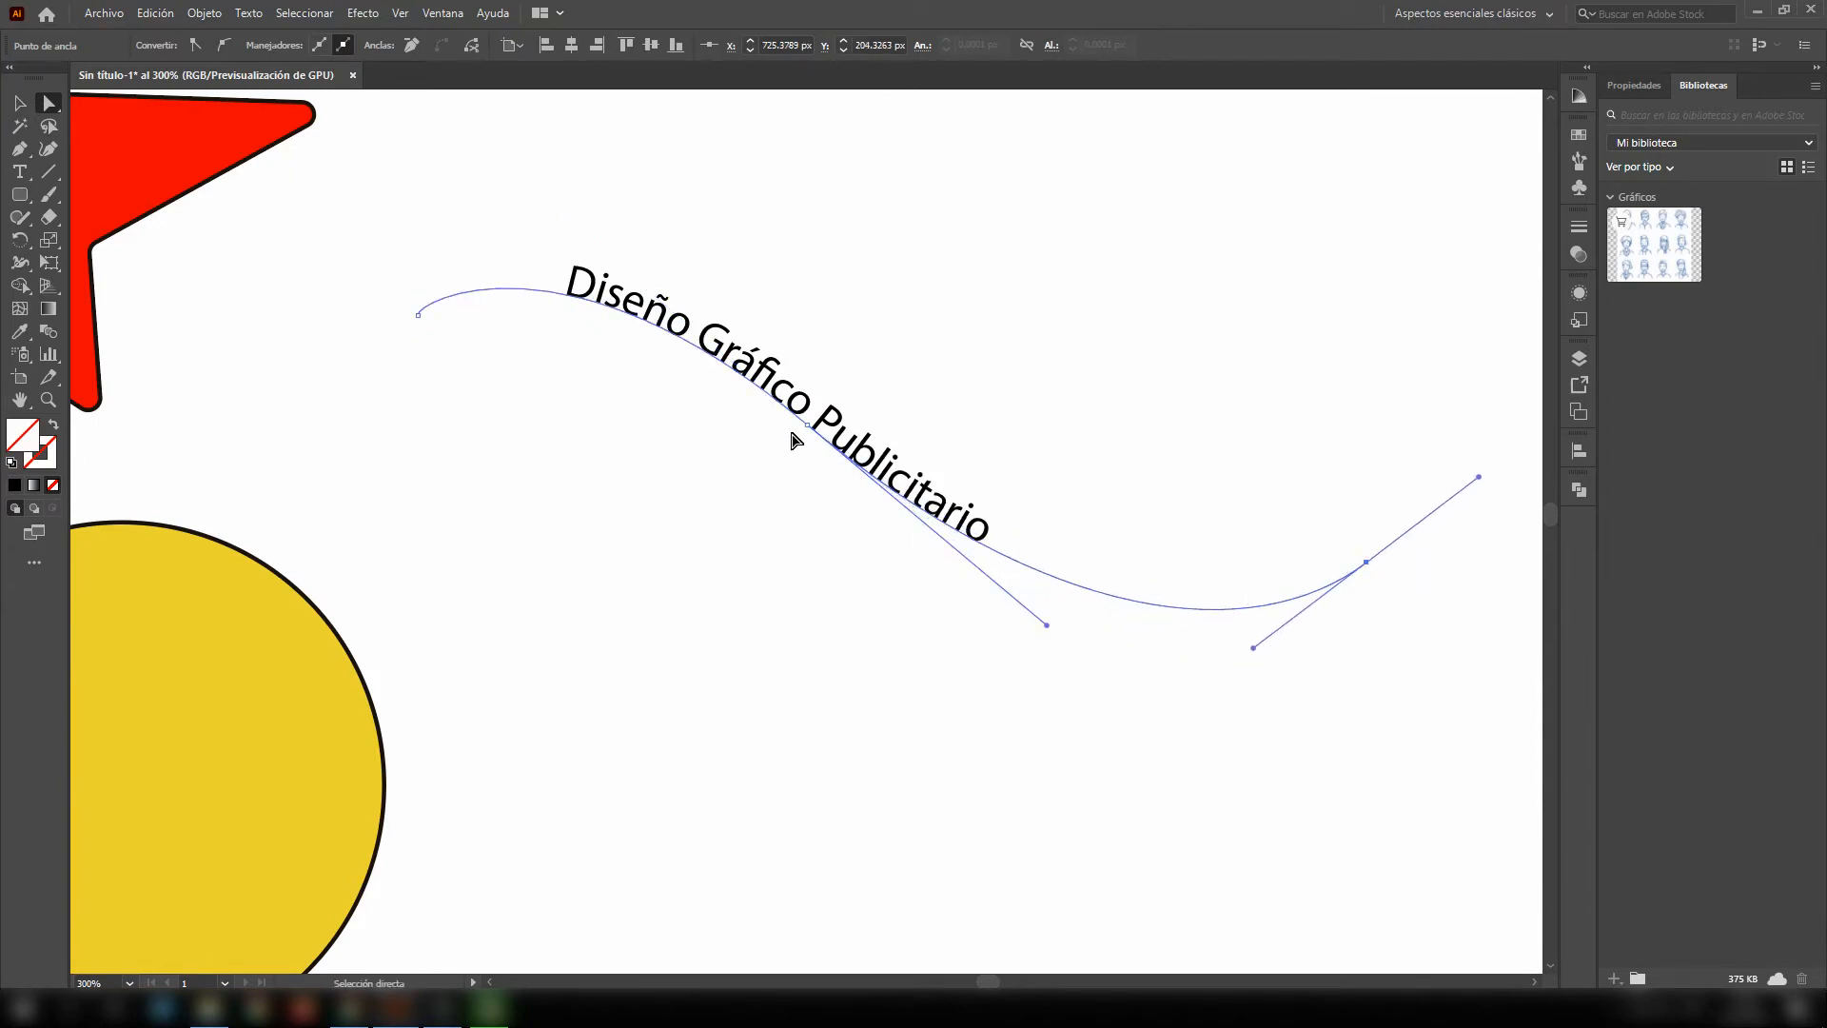
drag(808, 426, 791, 458)
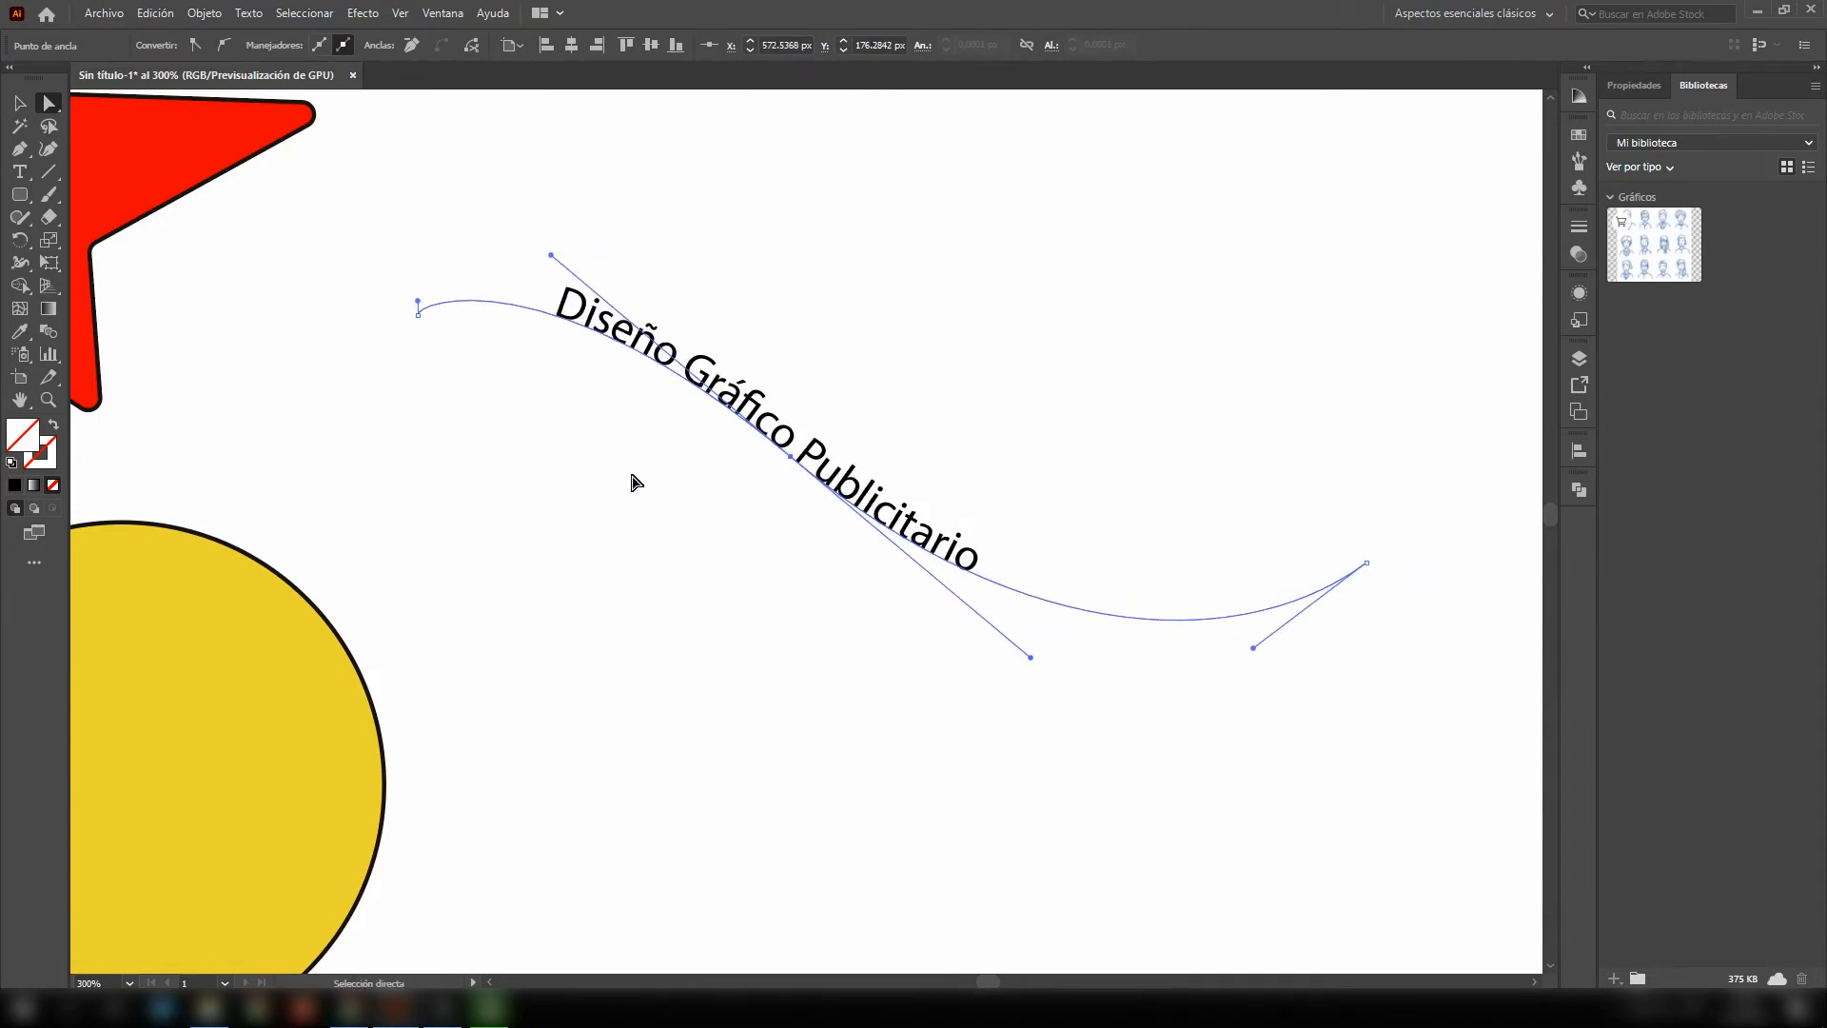
drag(416, 319, 390, 393)
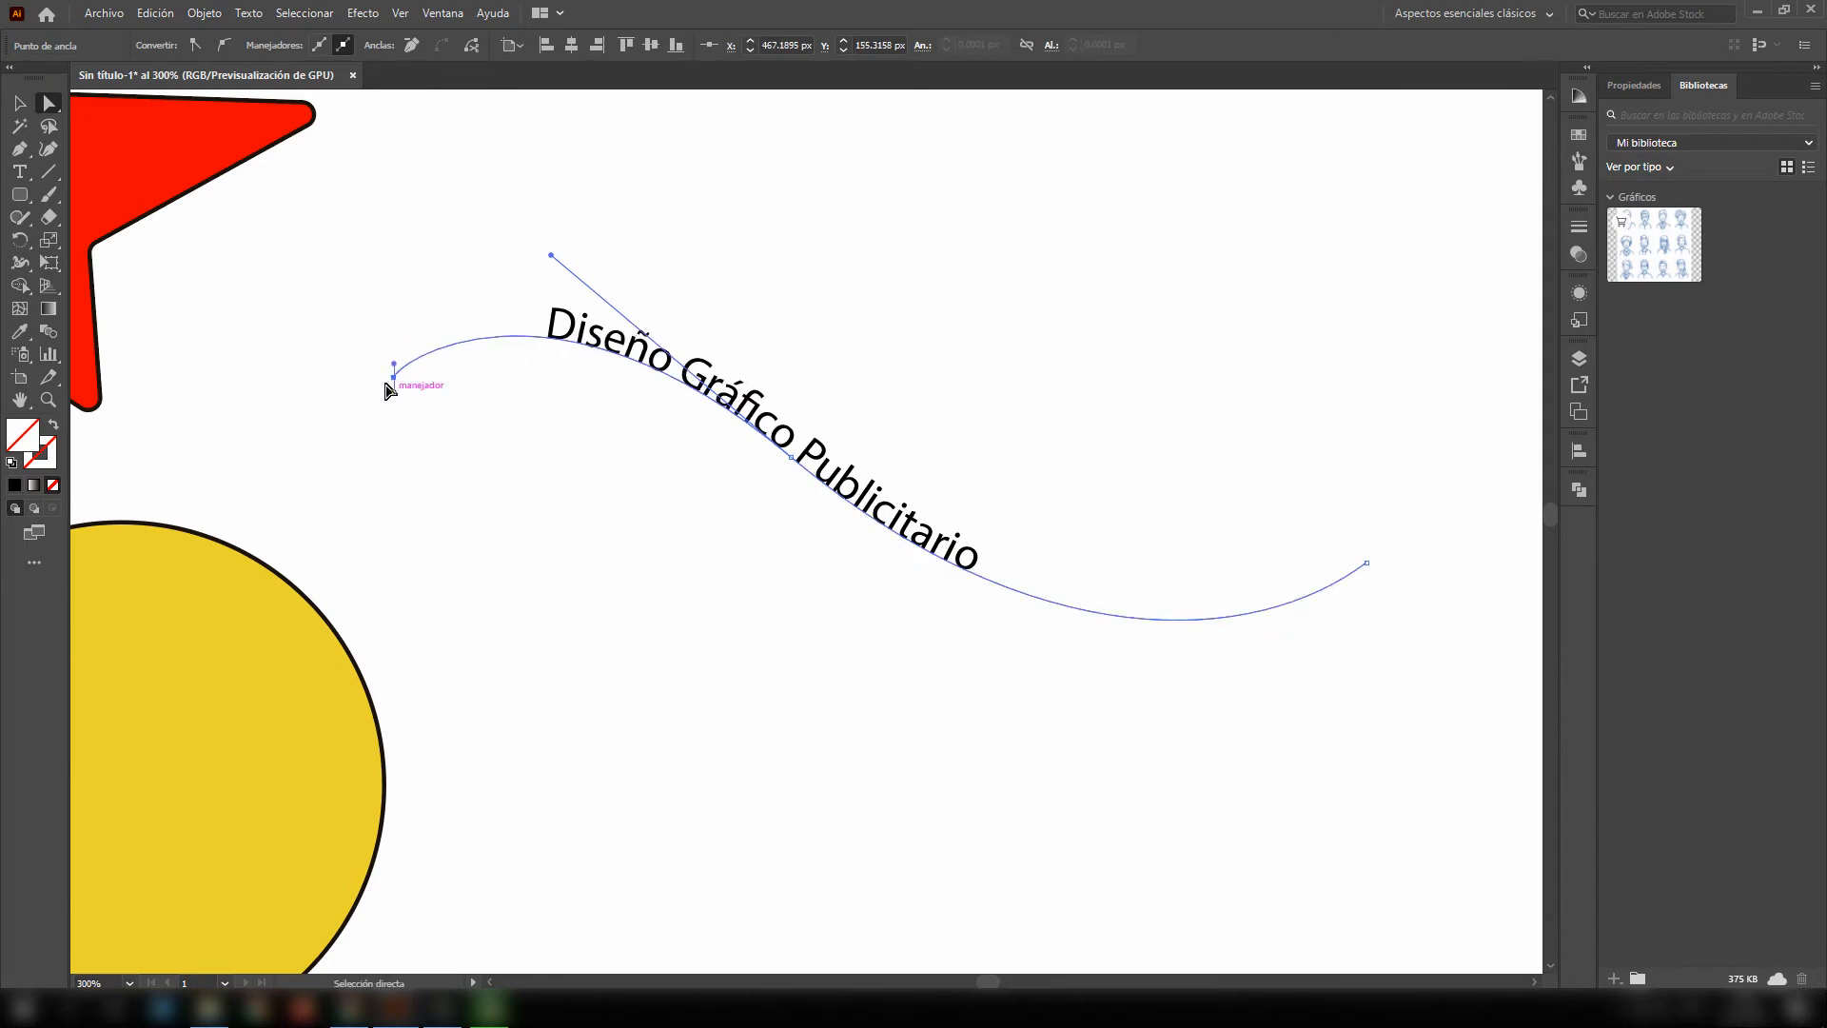
- Delete the "Diseño Gráfico Publicitario" path text together with its curve
click(20, 103)
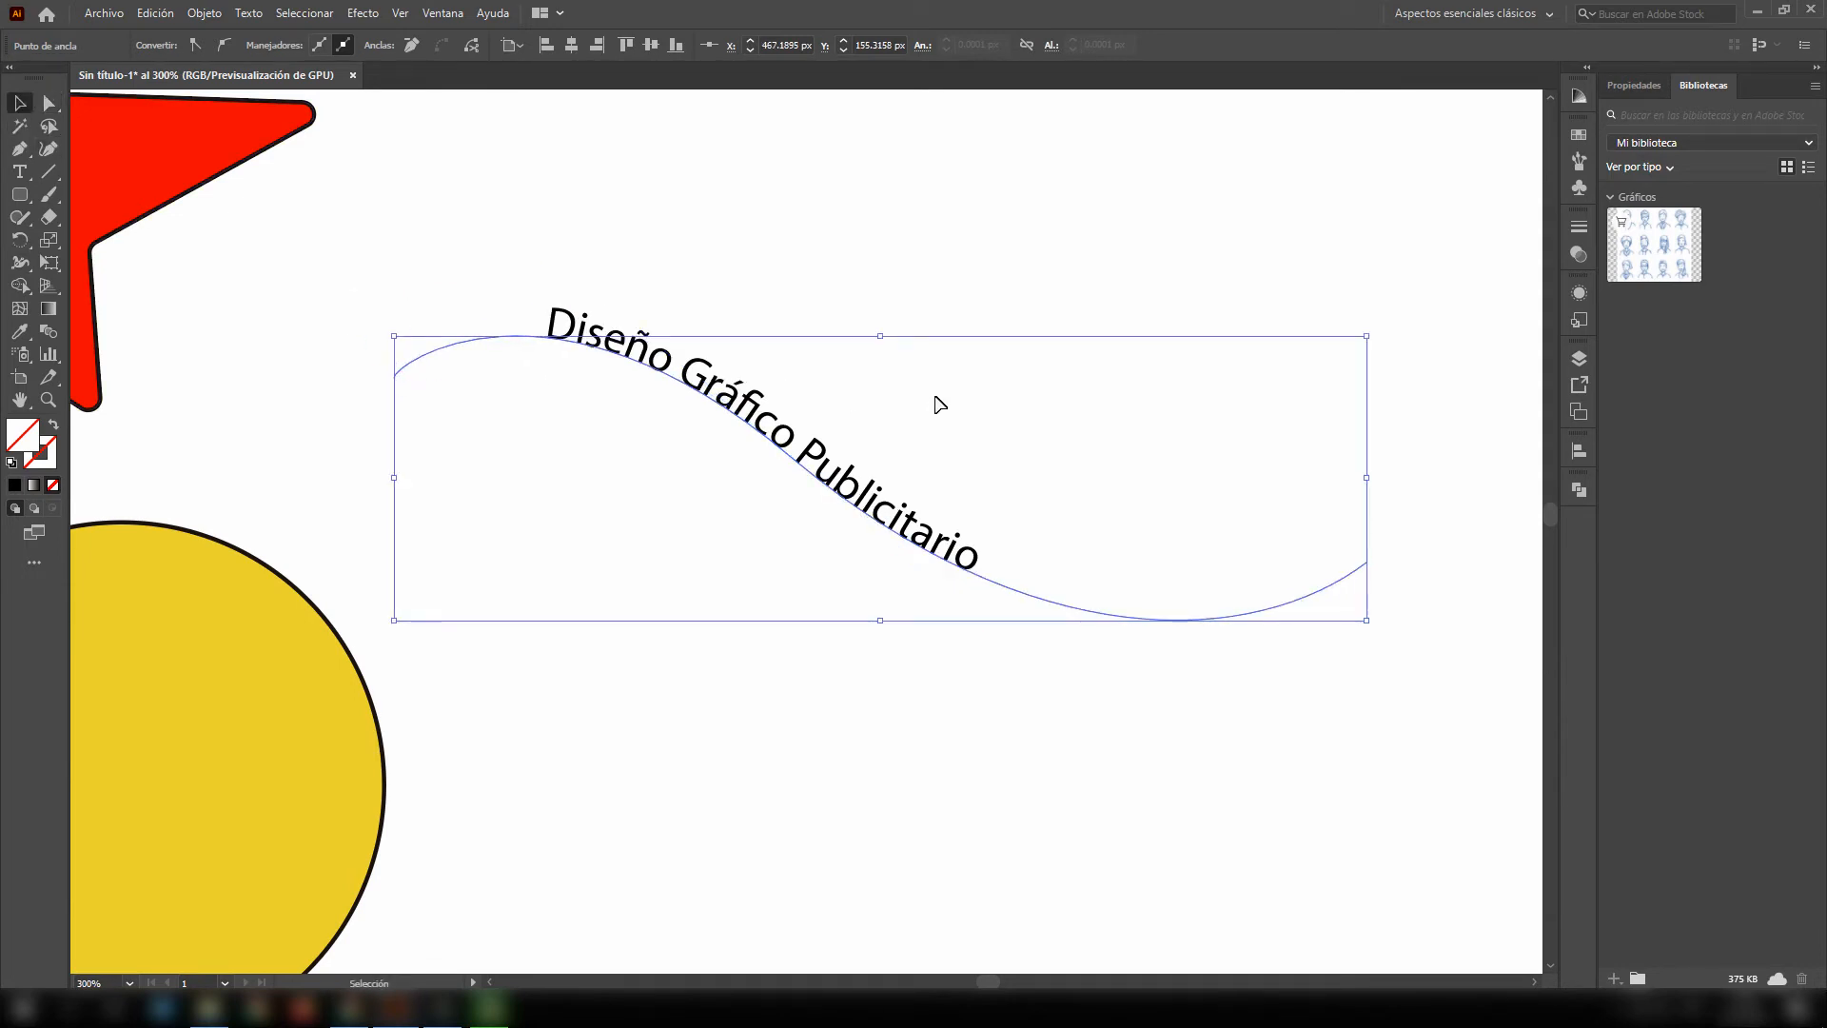
key(Delete)
key(Delete)
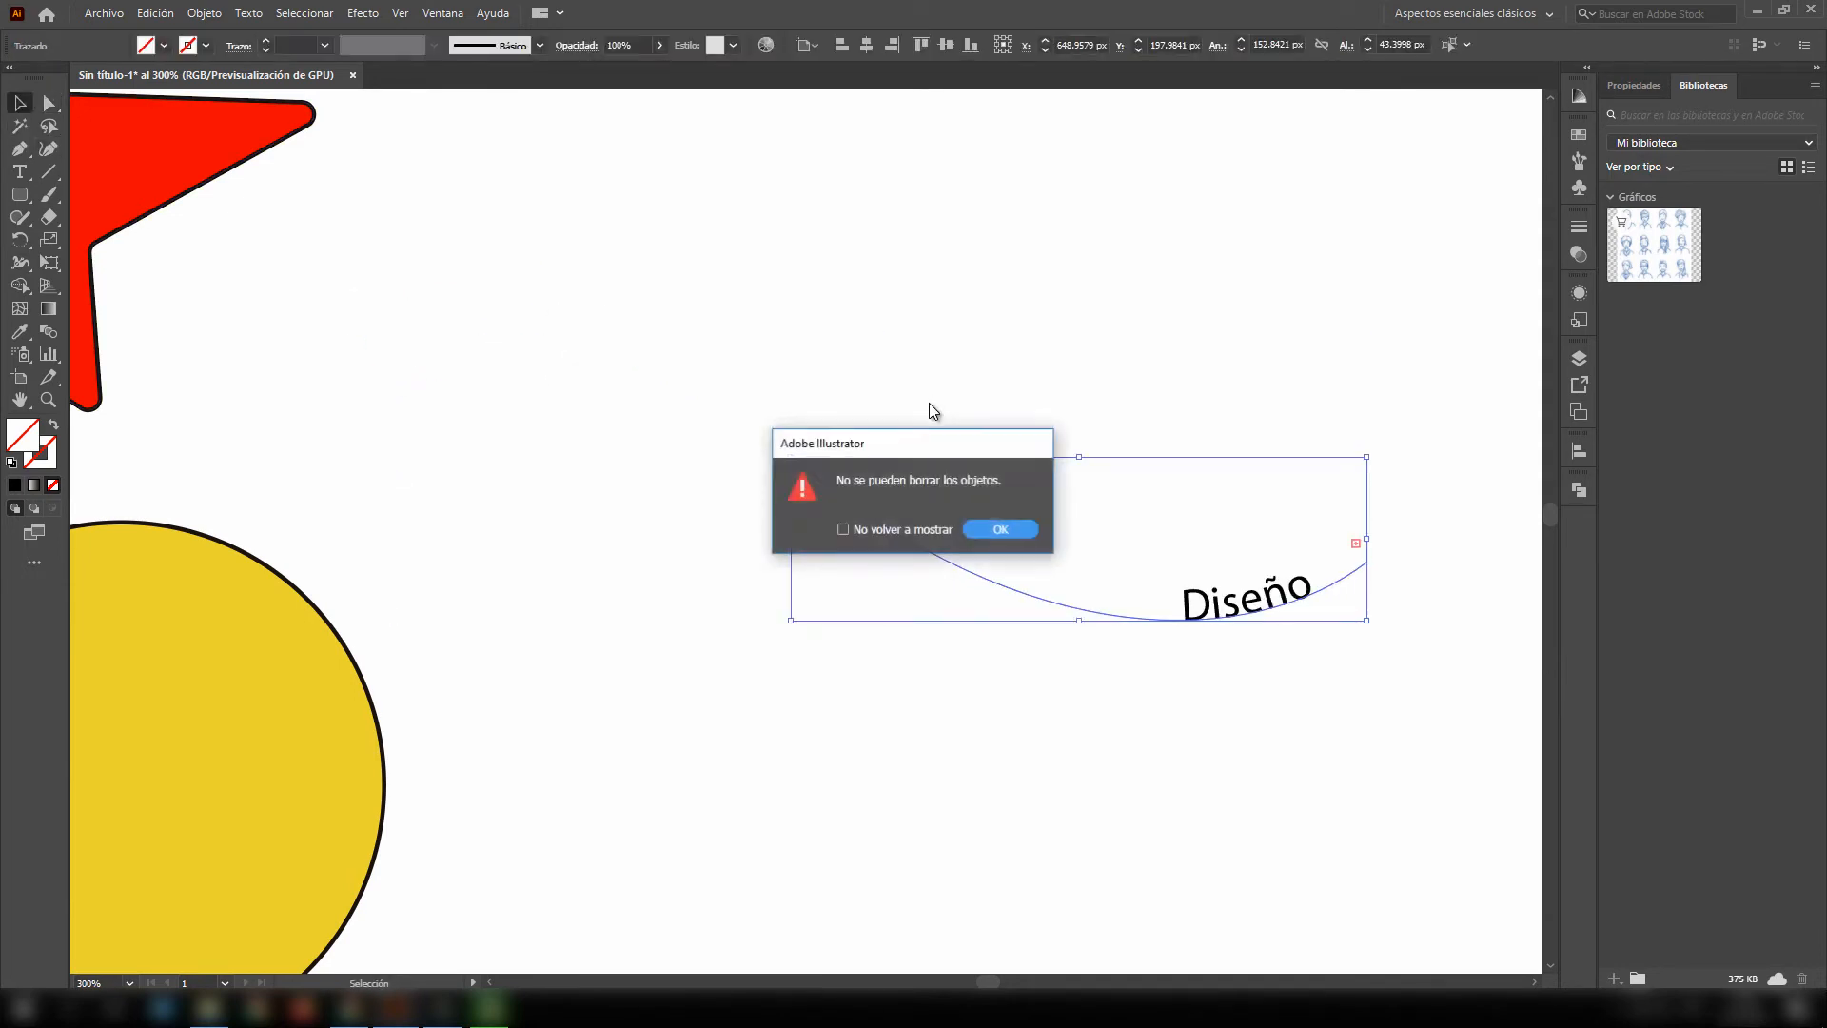
click(978, 531)
key(Delete)
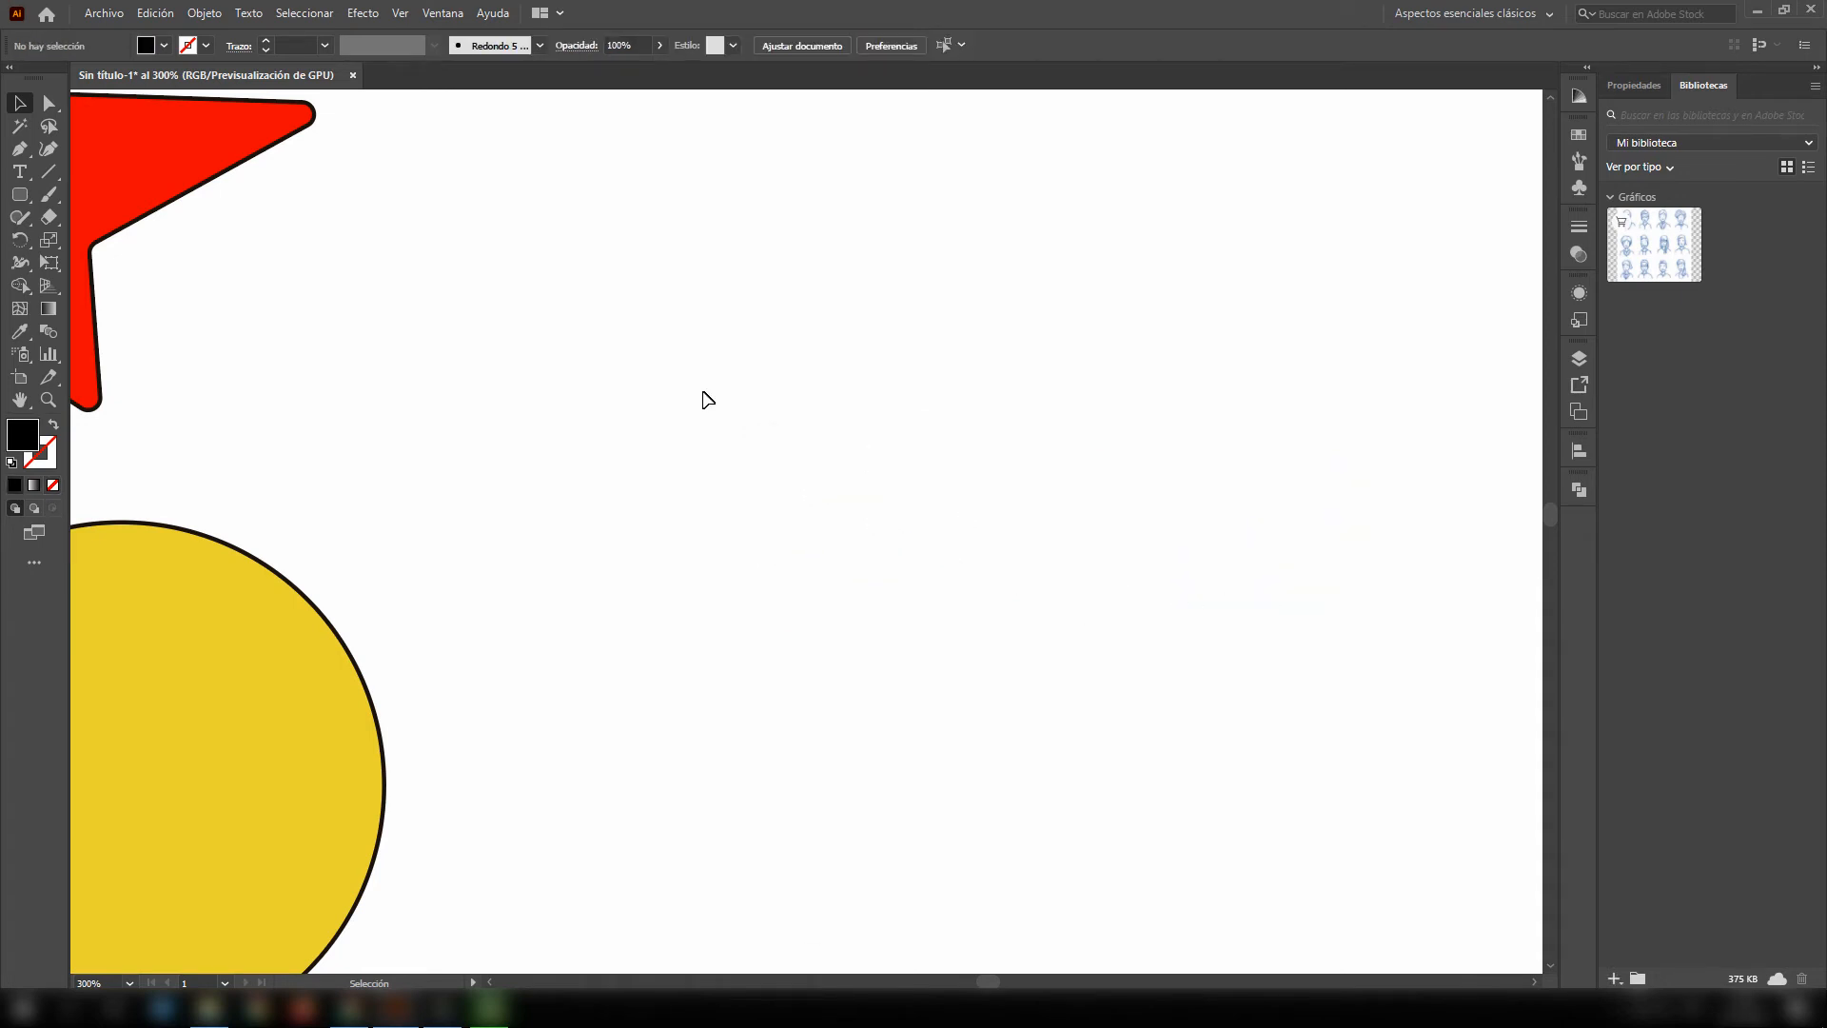
- Draw a slightly rising line about 249 px wide and 19 px high beside the star with the Line Segment tool
scroll(668, 334, down, 2)
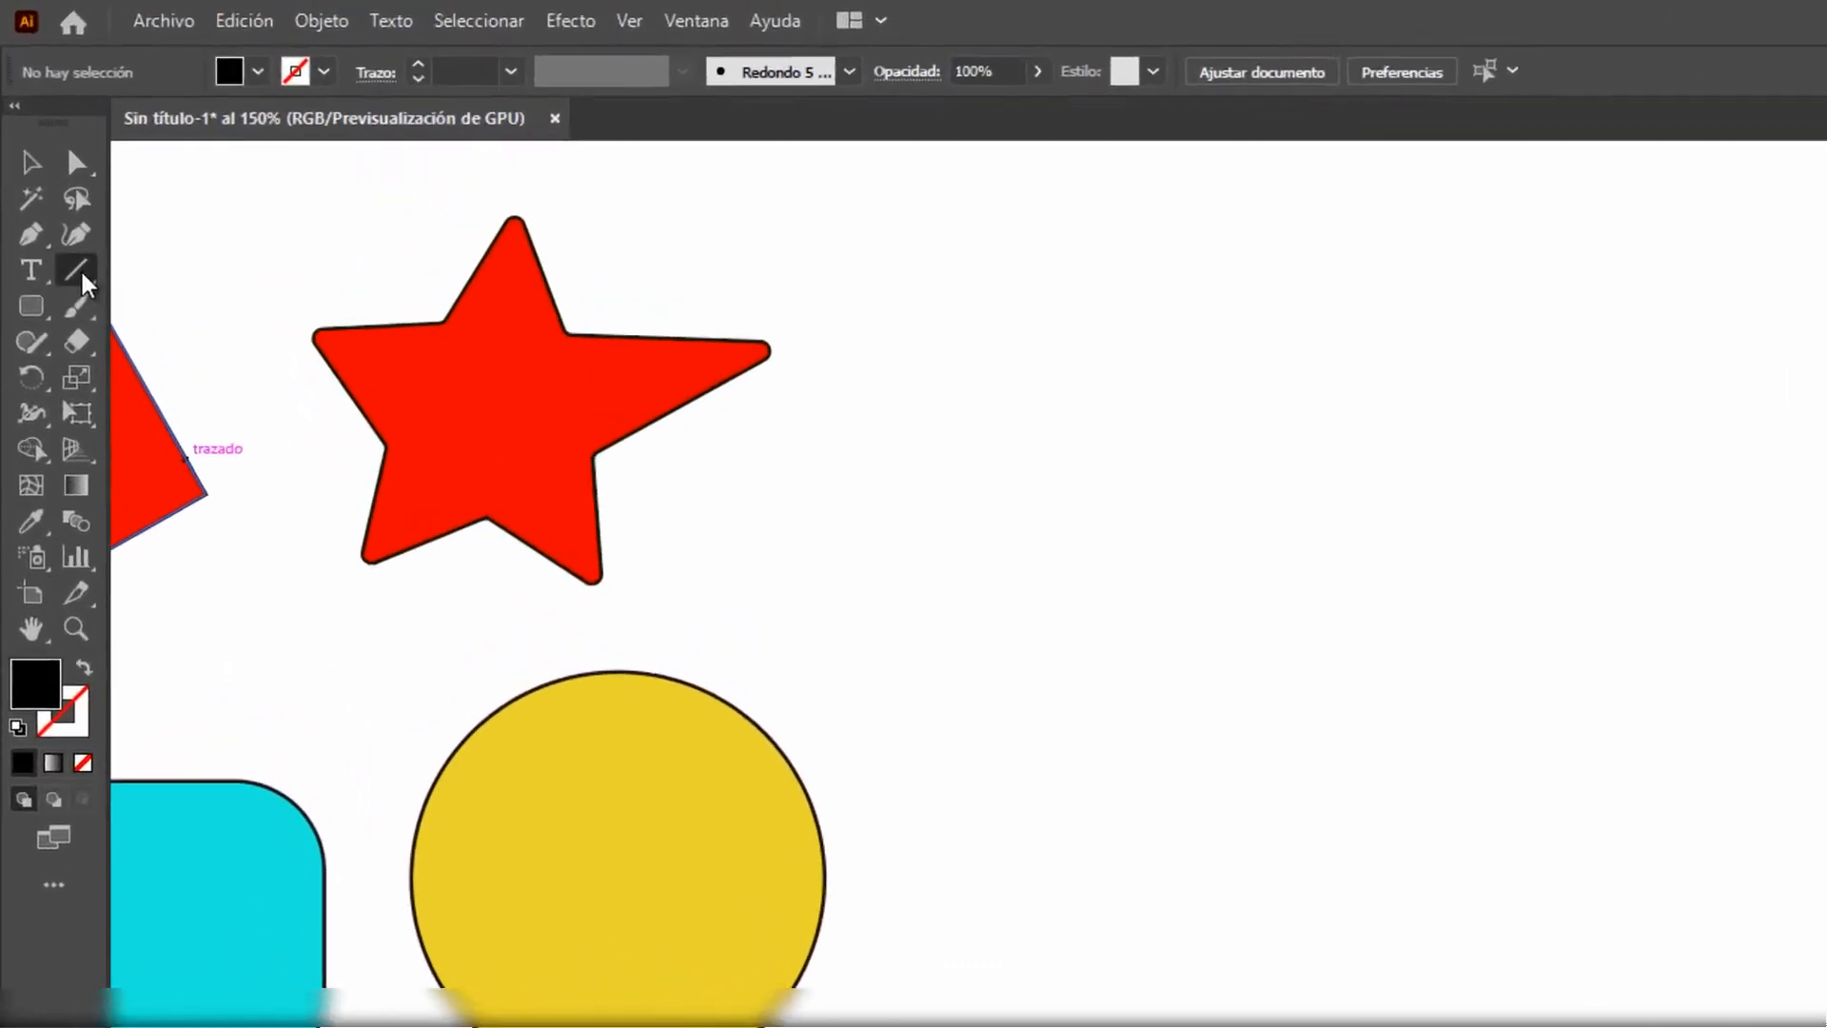
click(79, 274)
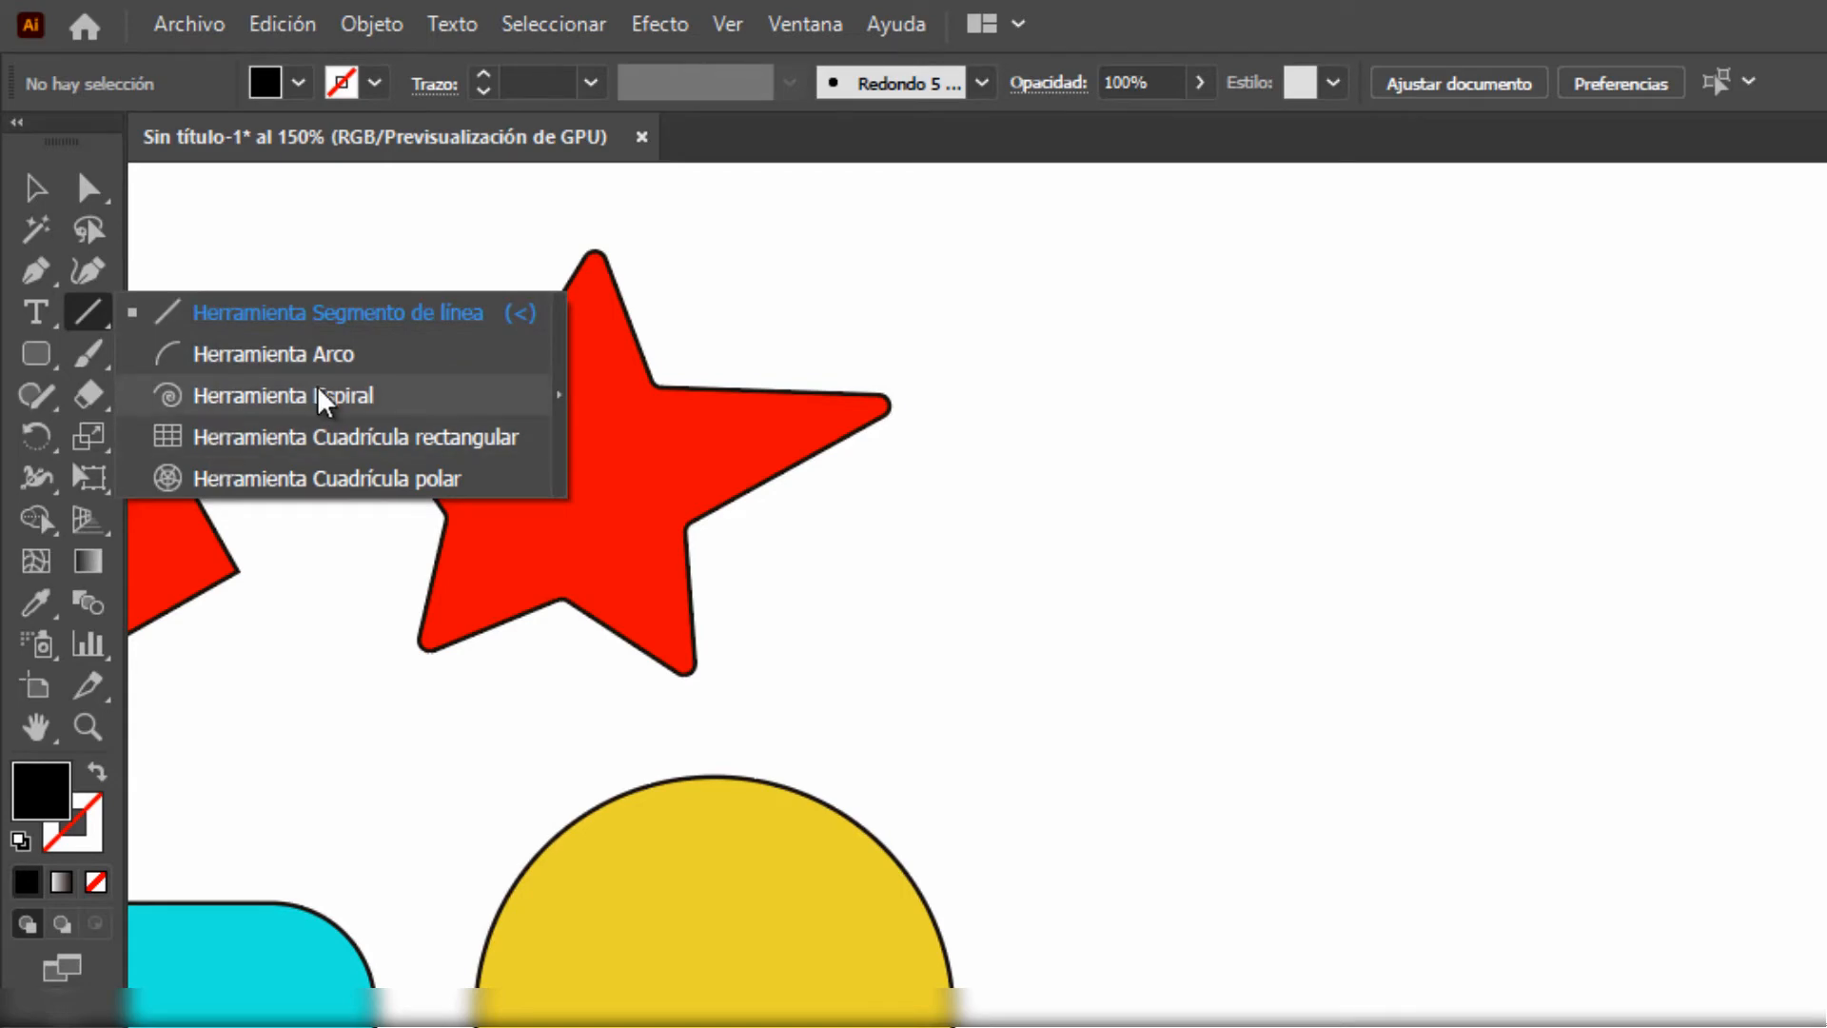
click(234, 328)
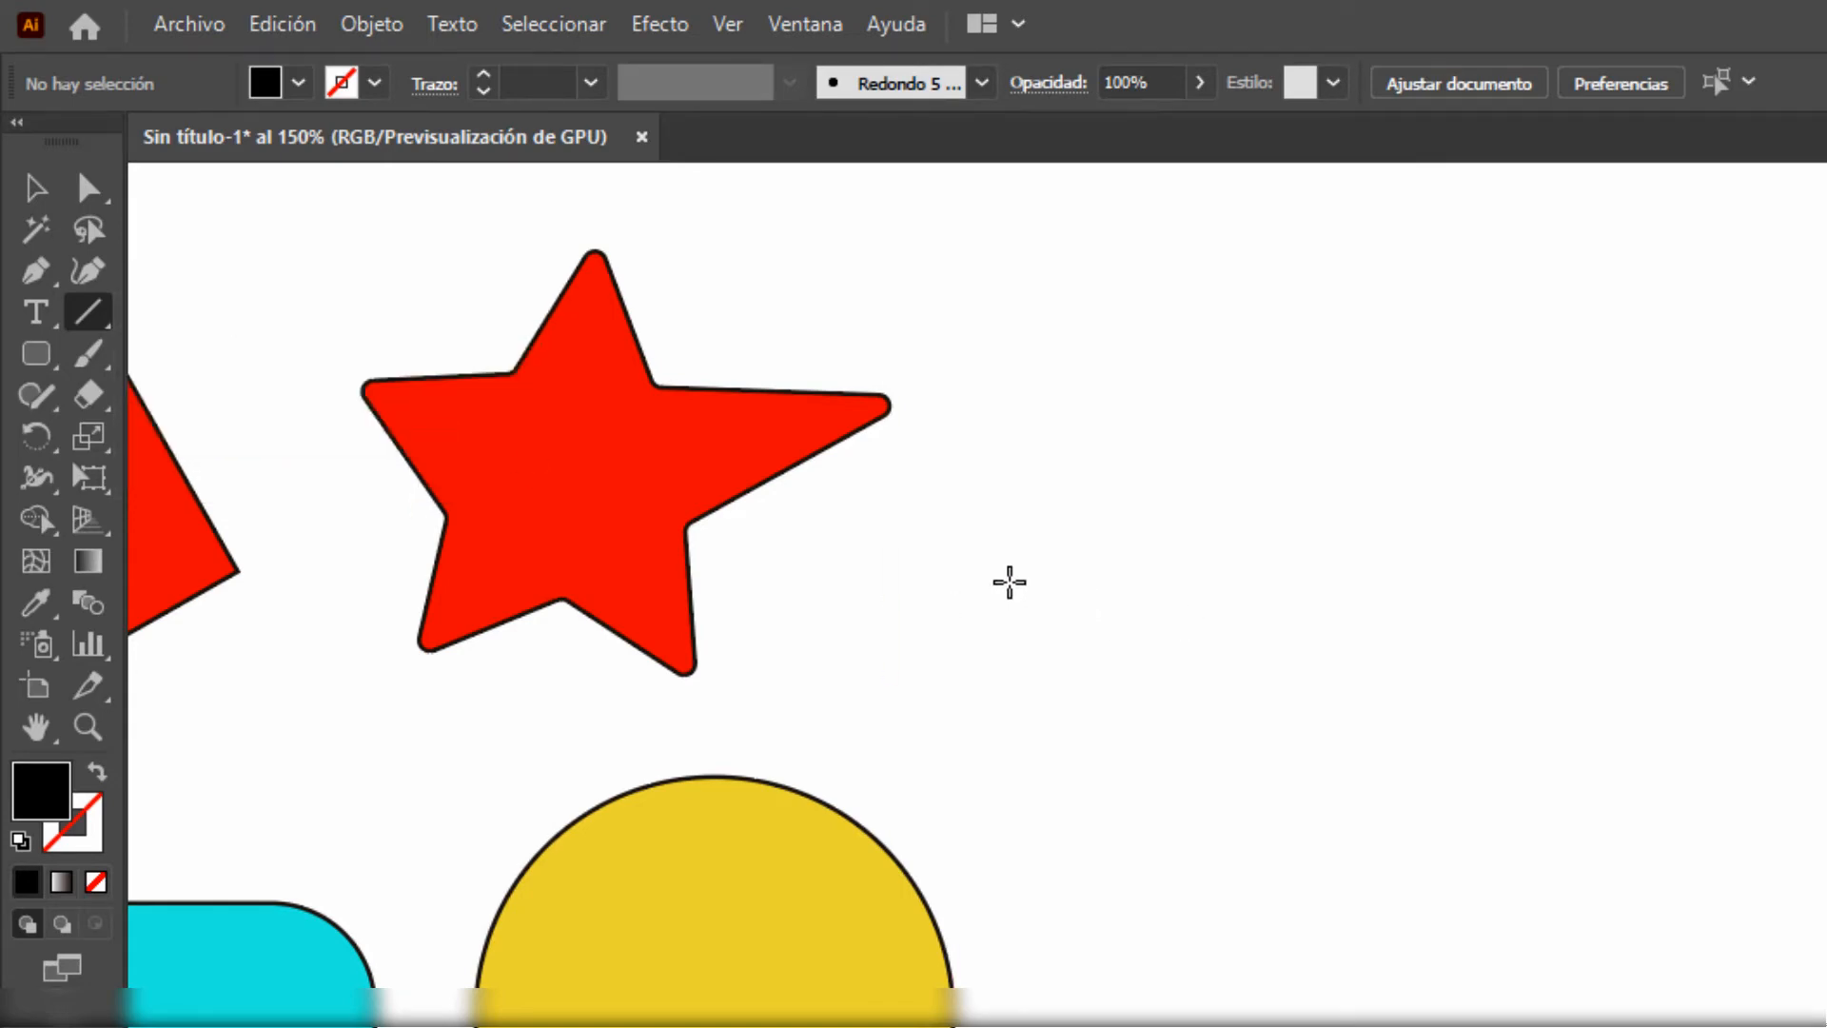
drag(1010, 583, 1826, 511)
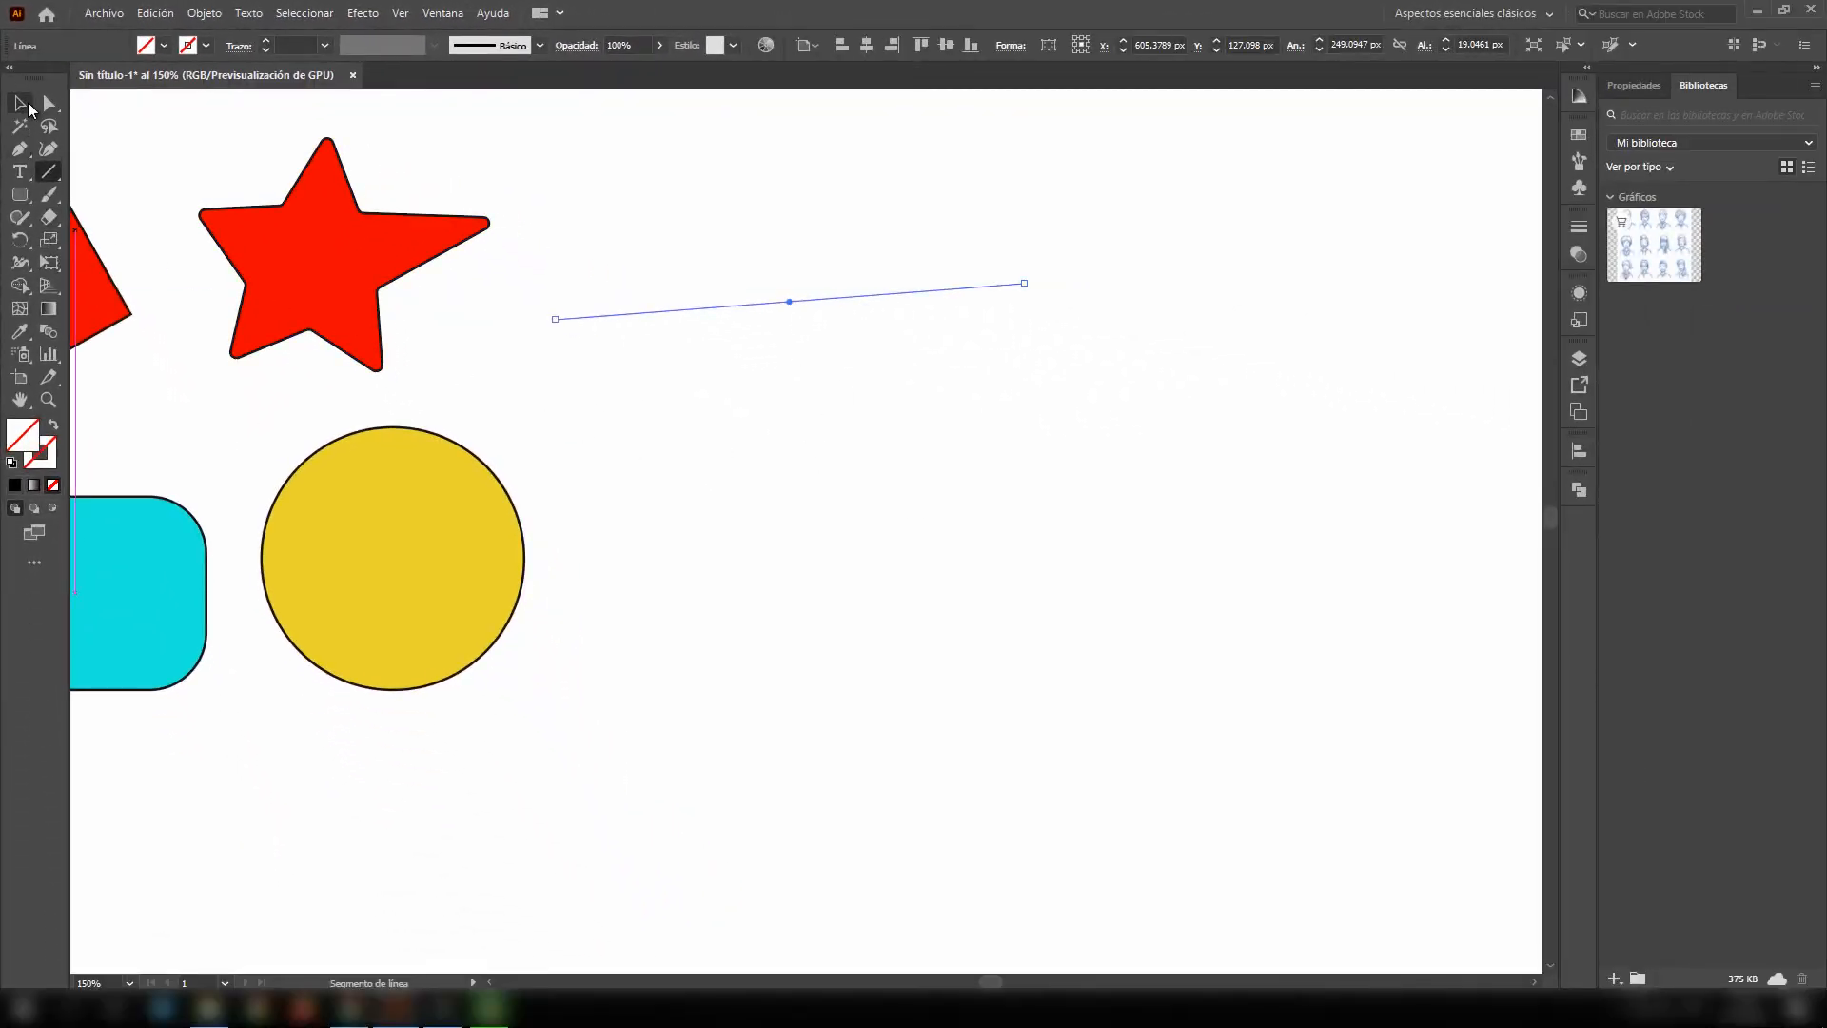
- Move the line slightly up and to the right, and give it a solid black stroke
click(21, 104)
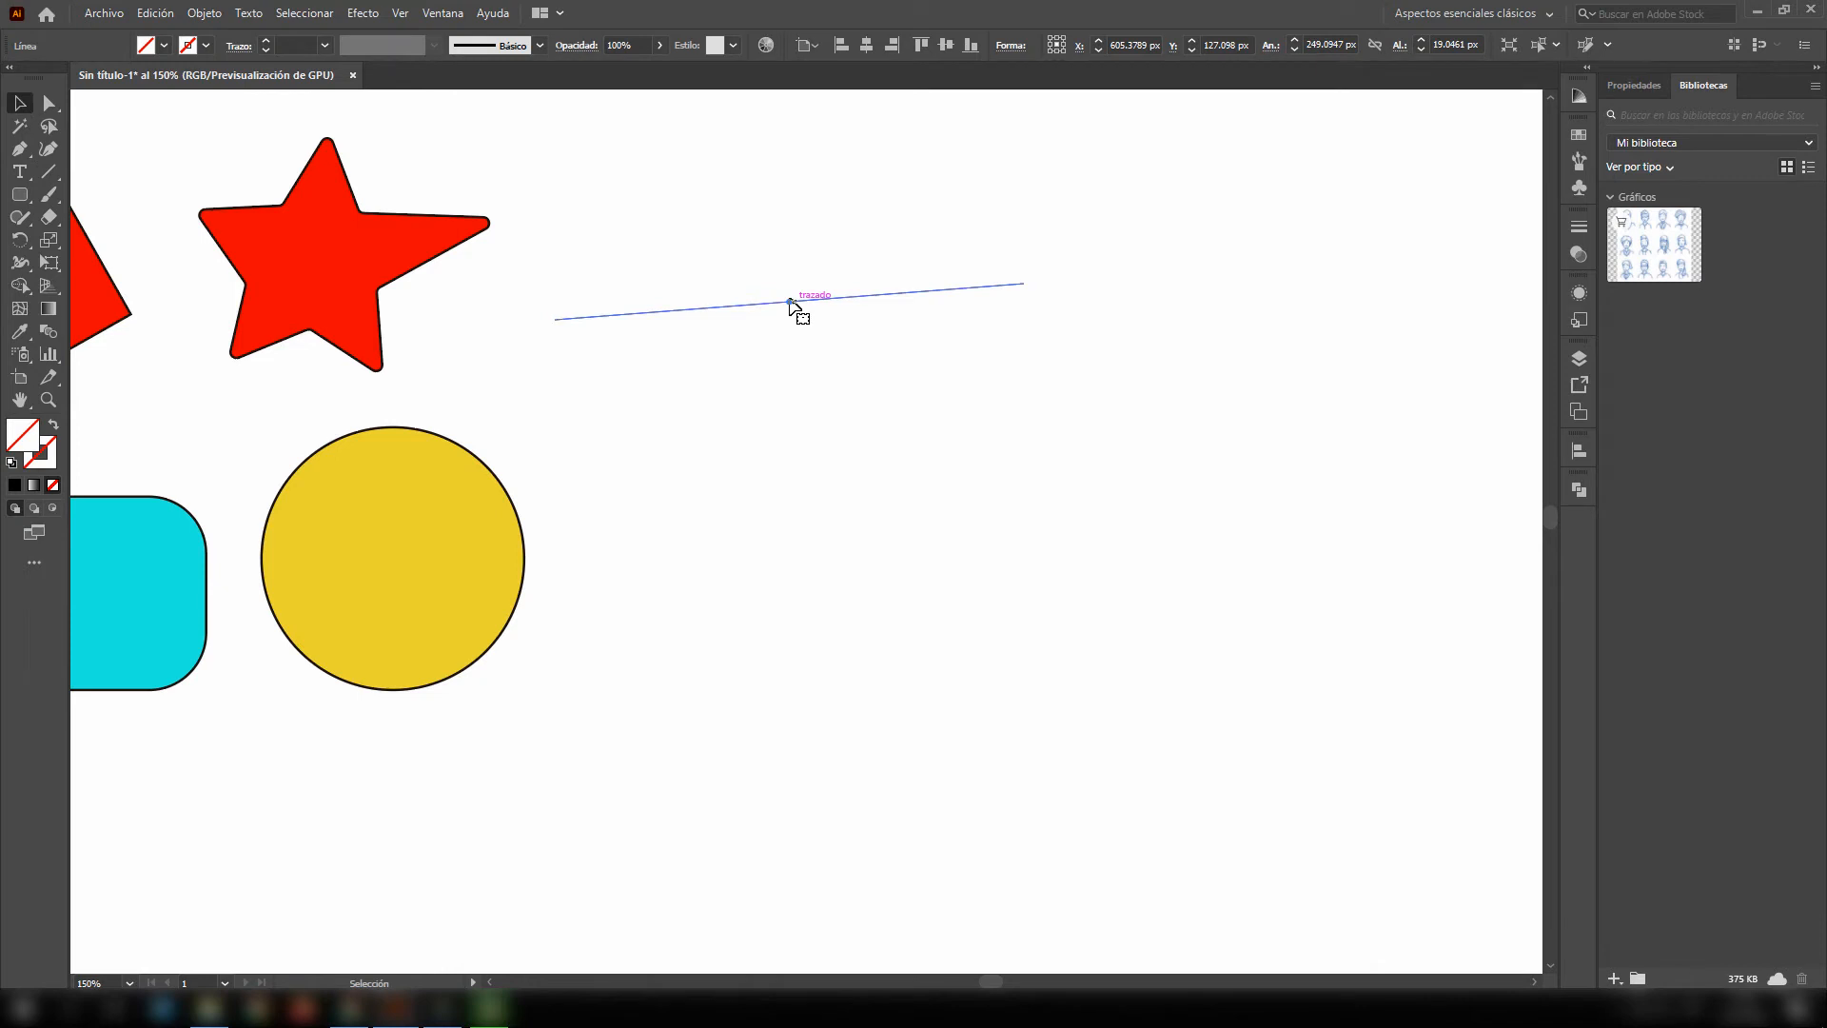
drag(793, 306, 822, 277)
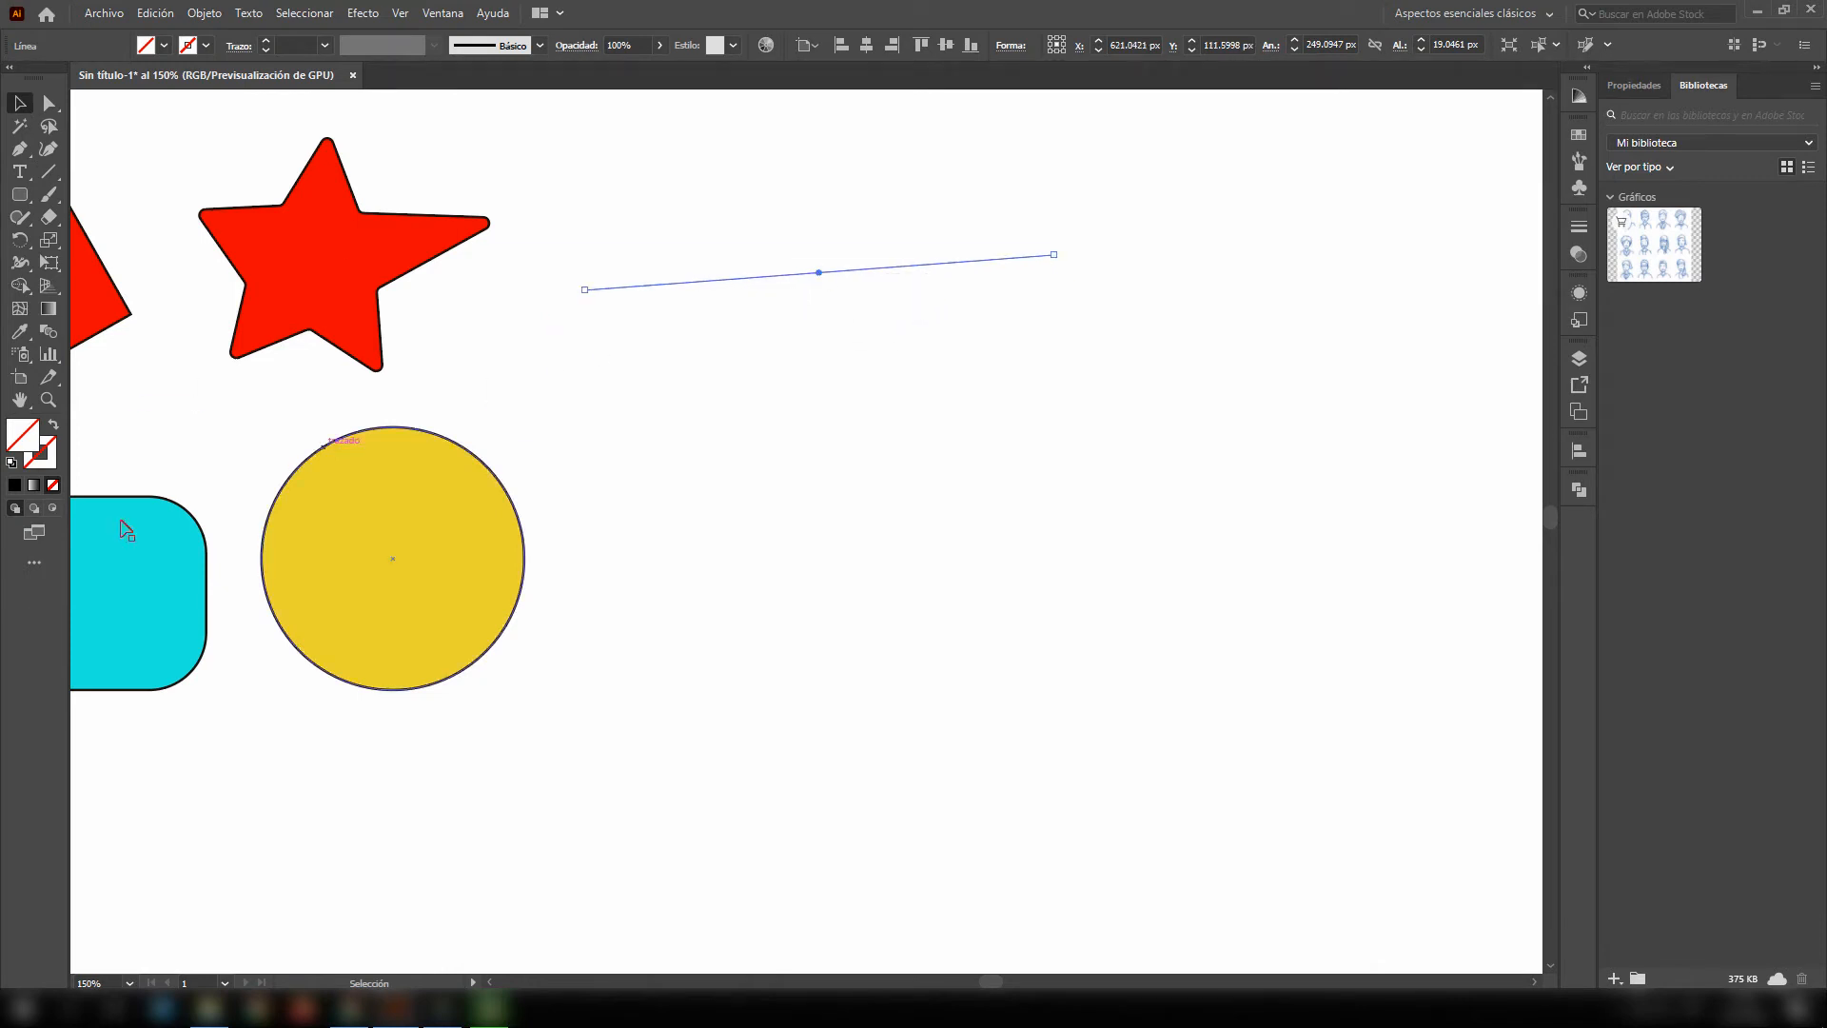
click(39, 455)
click(15, 485)
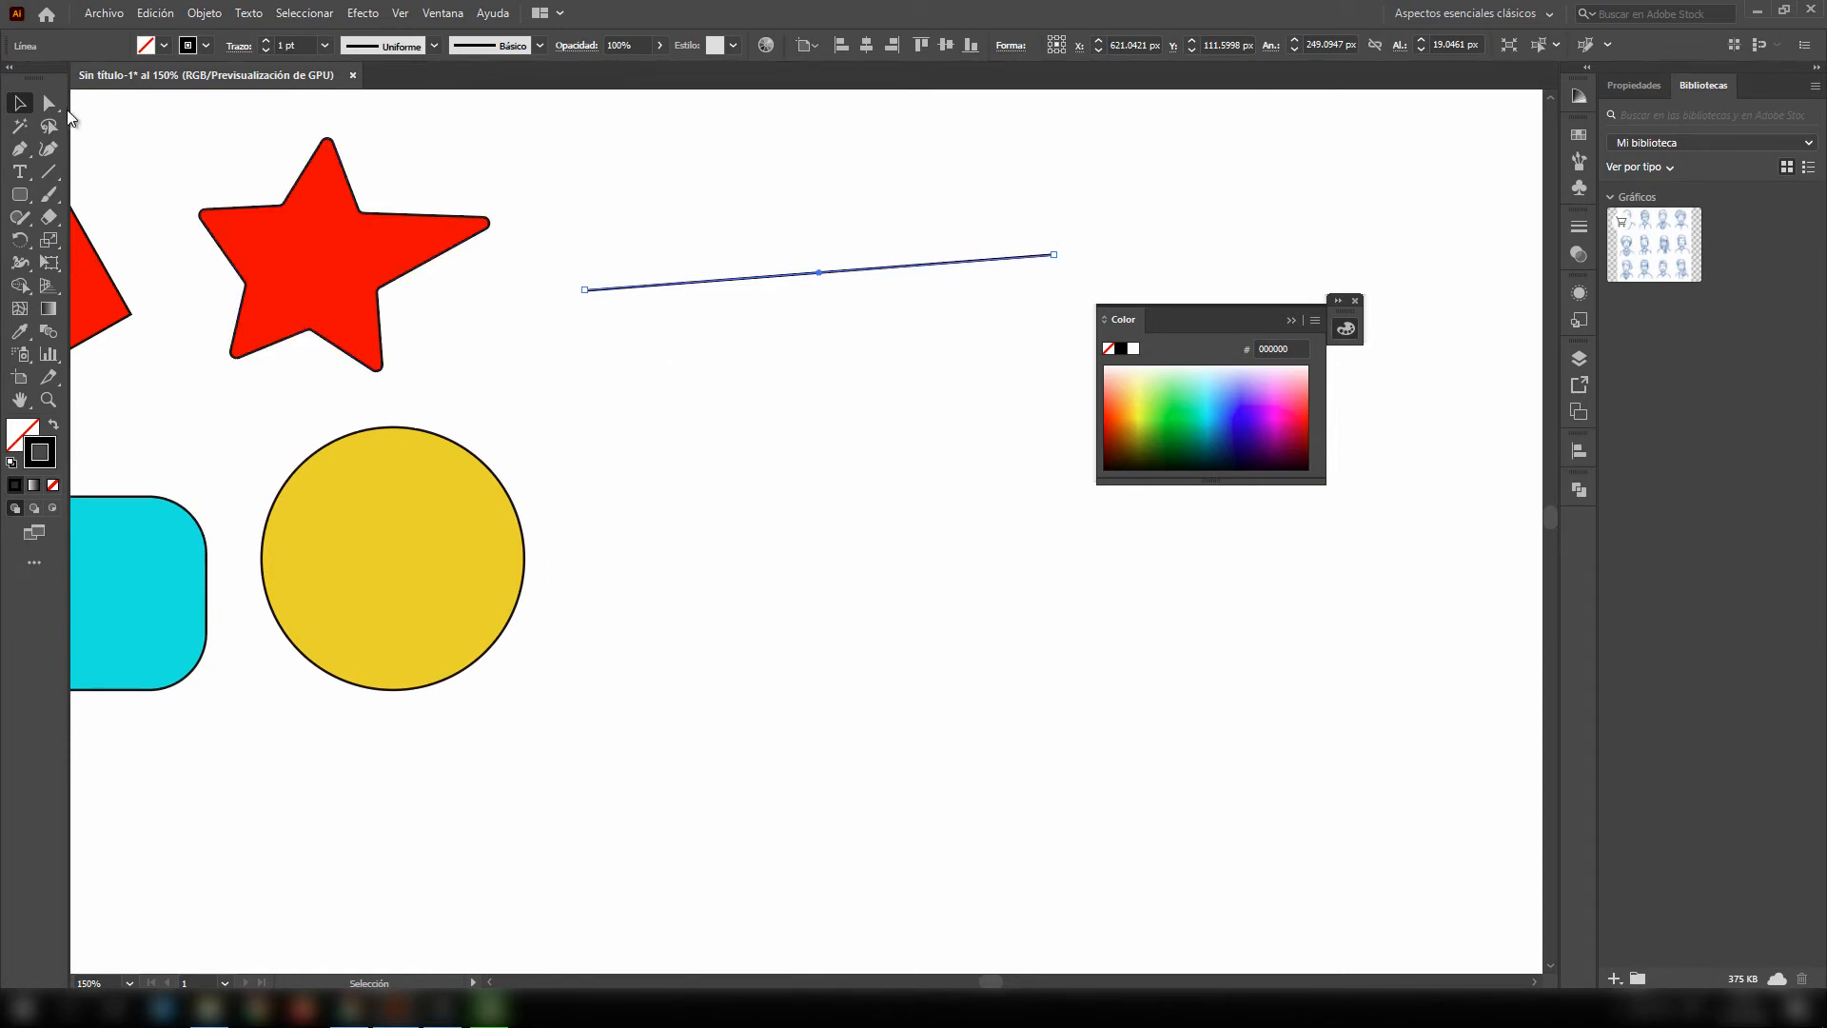
- Raise and extend the line's right endpoint with Direct Selection, and delete the line
click(49, 103)
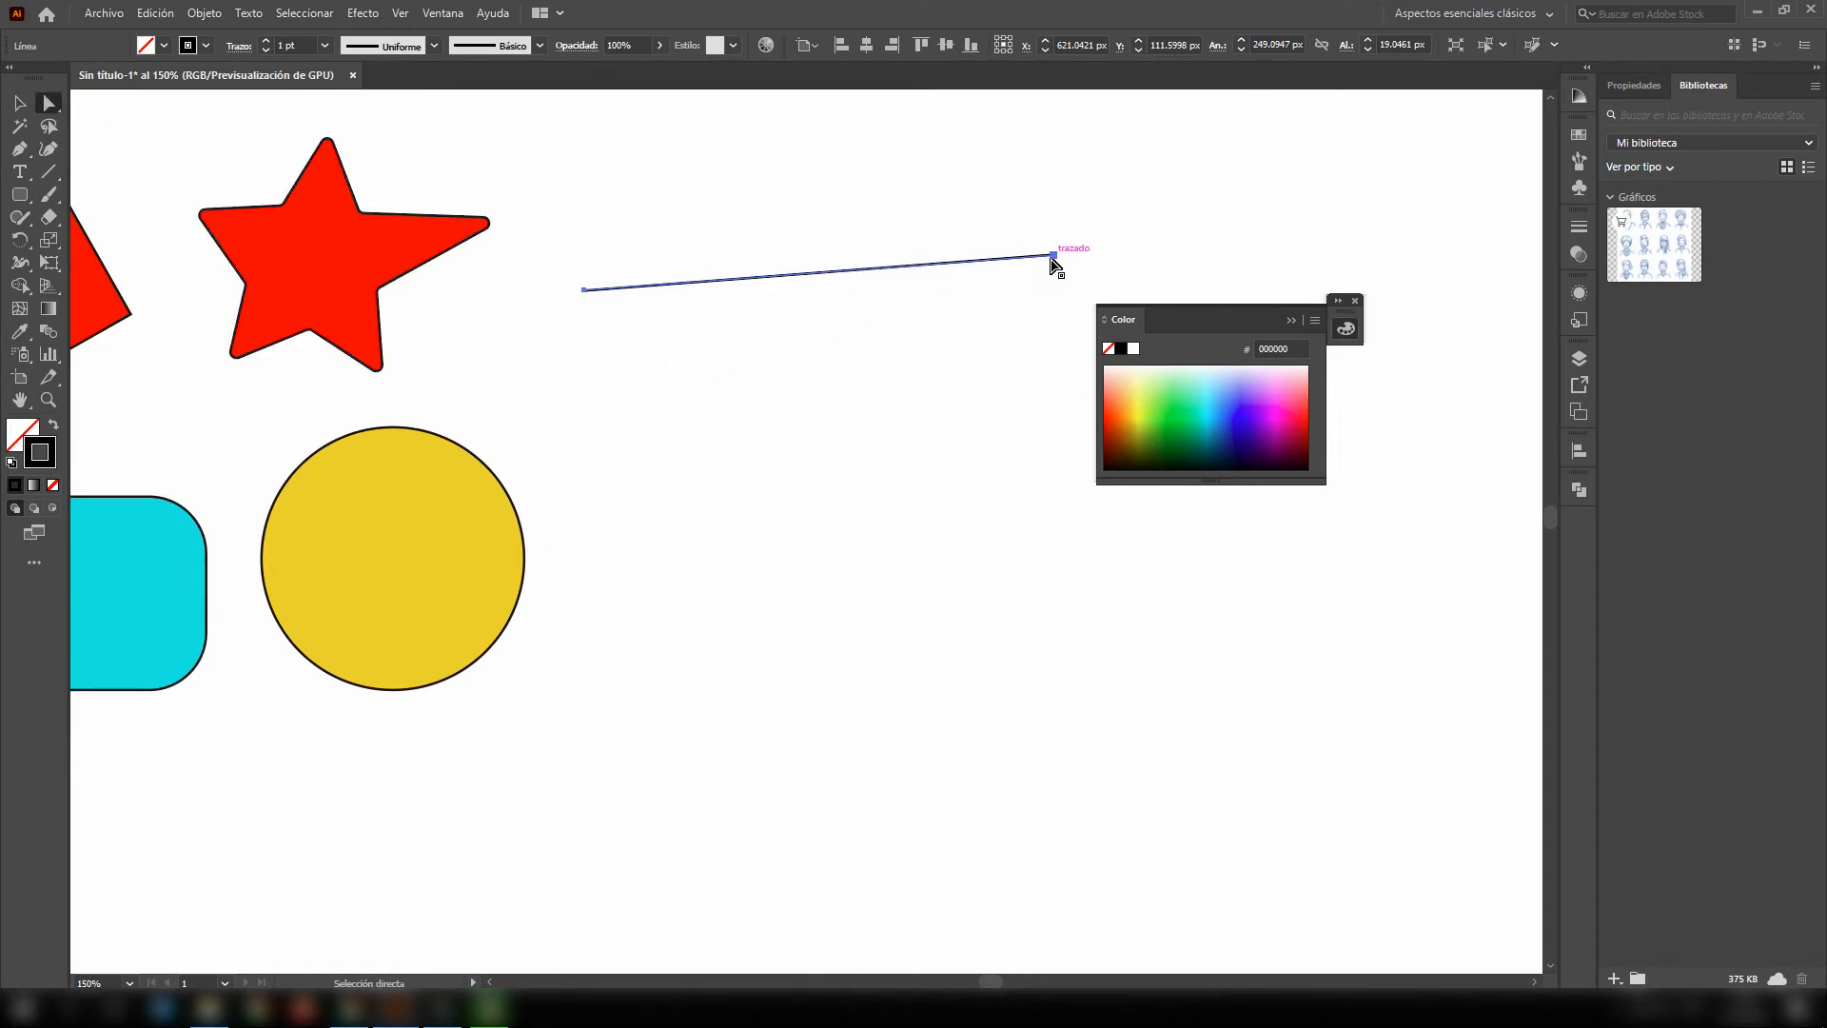
drag(1052, 255, 1101, 204)
click(19, 103)
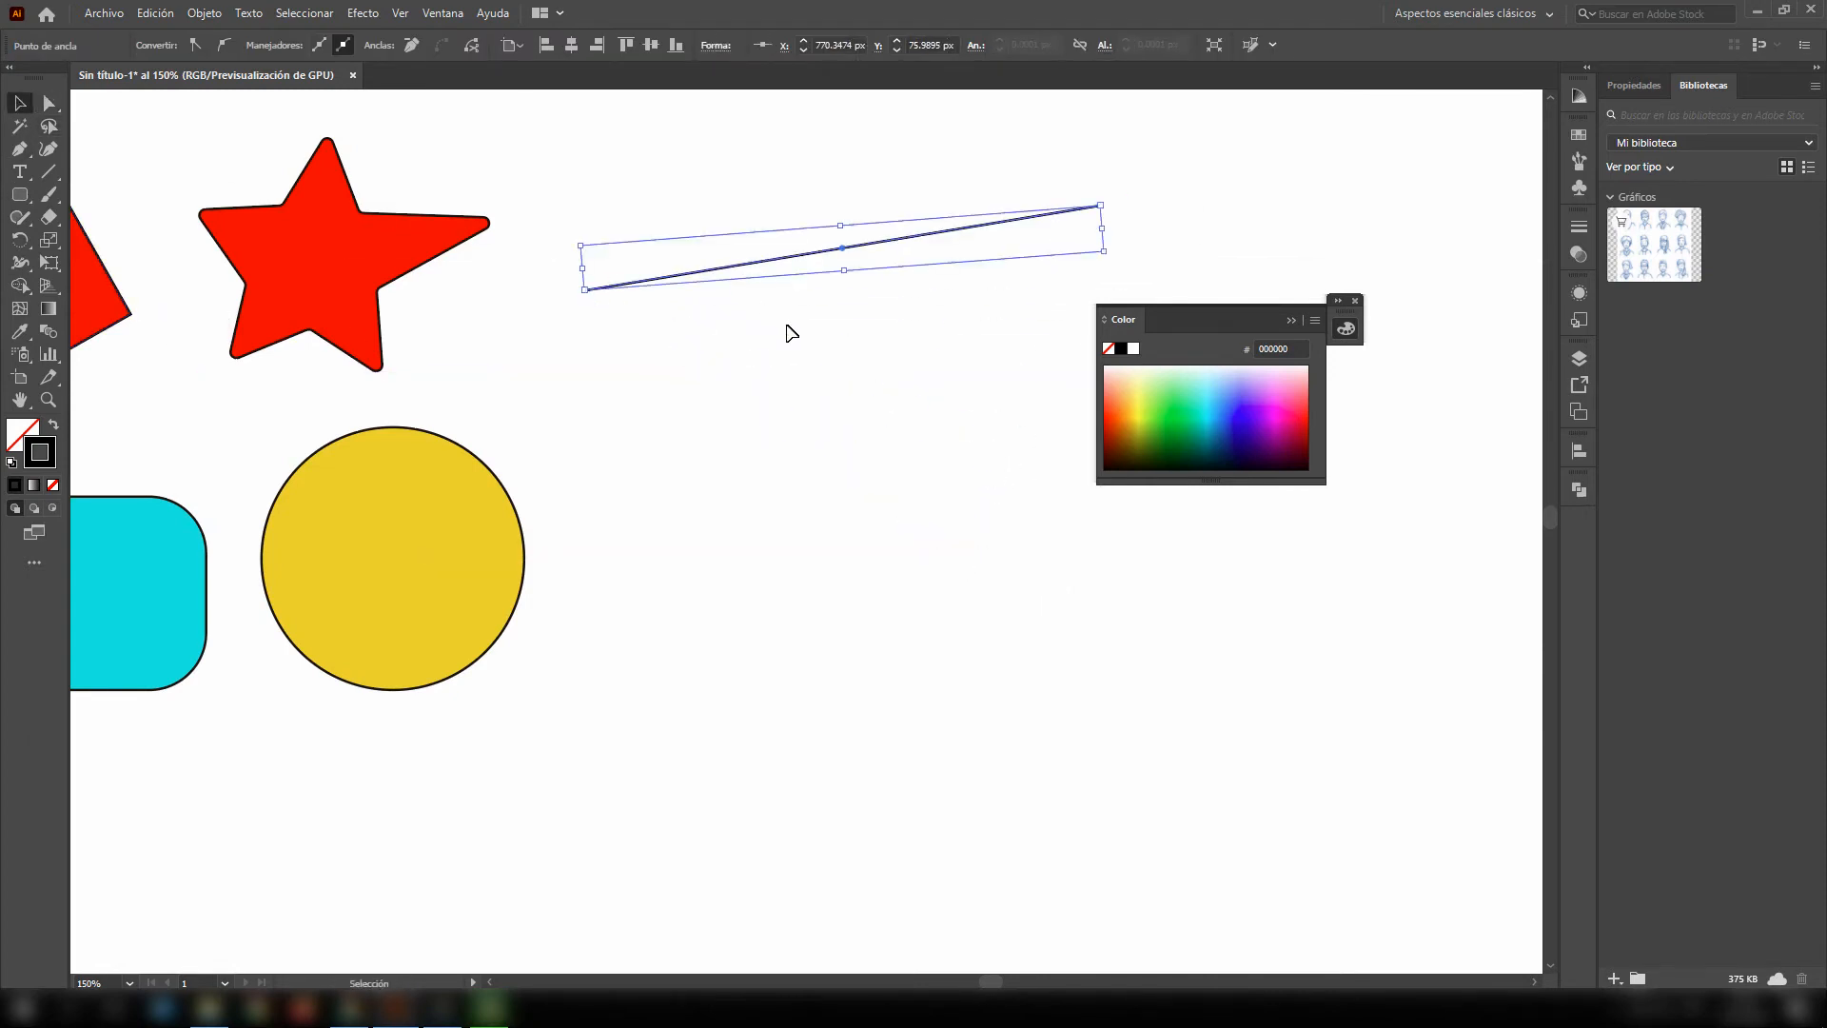
key(Delete)
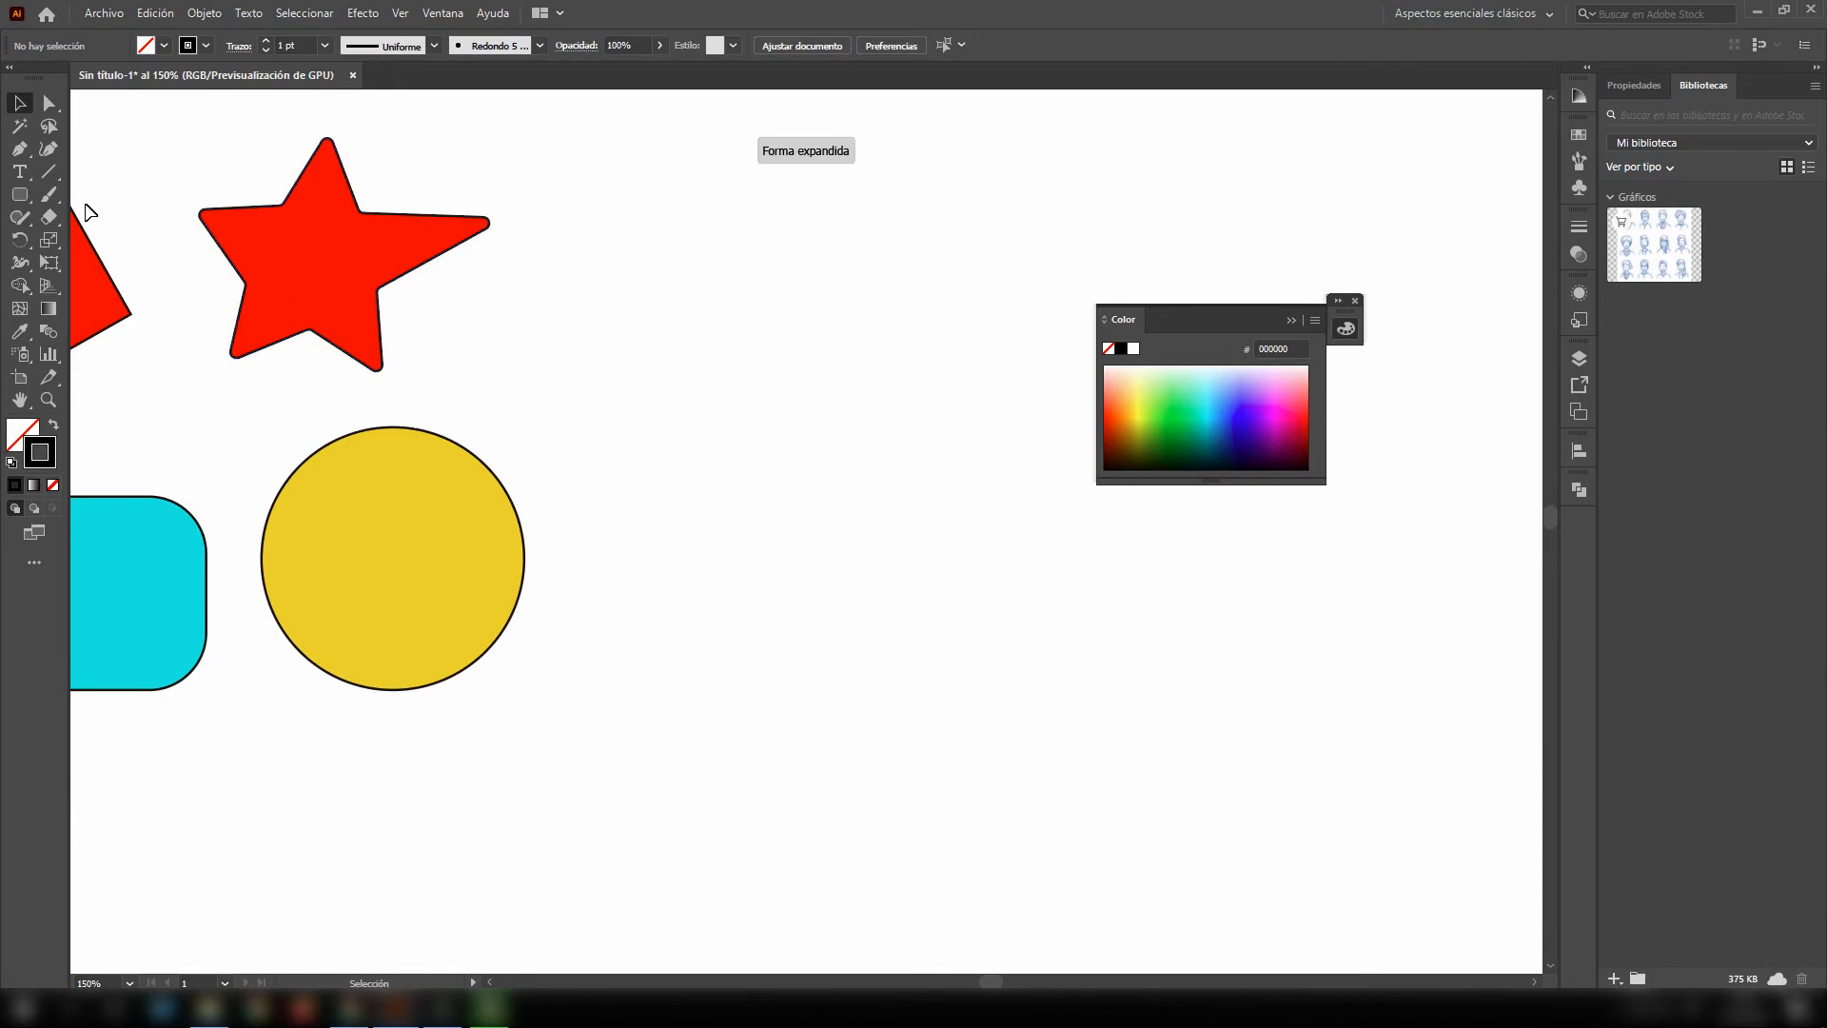
- Draw a spiral about 100 px wide and 109 px high beside the star with the Spiral tool, and delete it
click(51, 177)
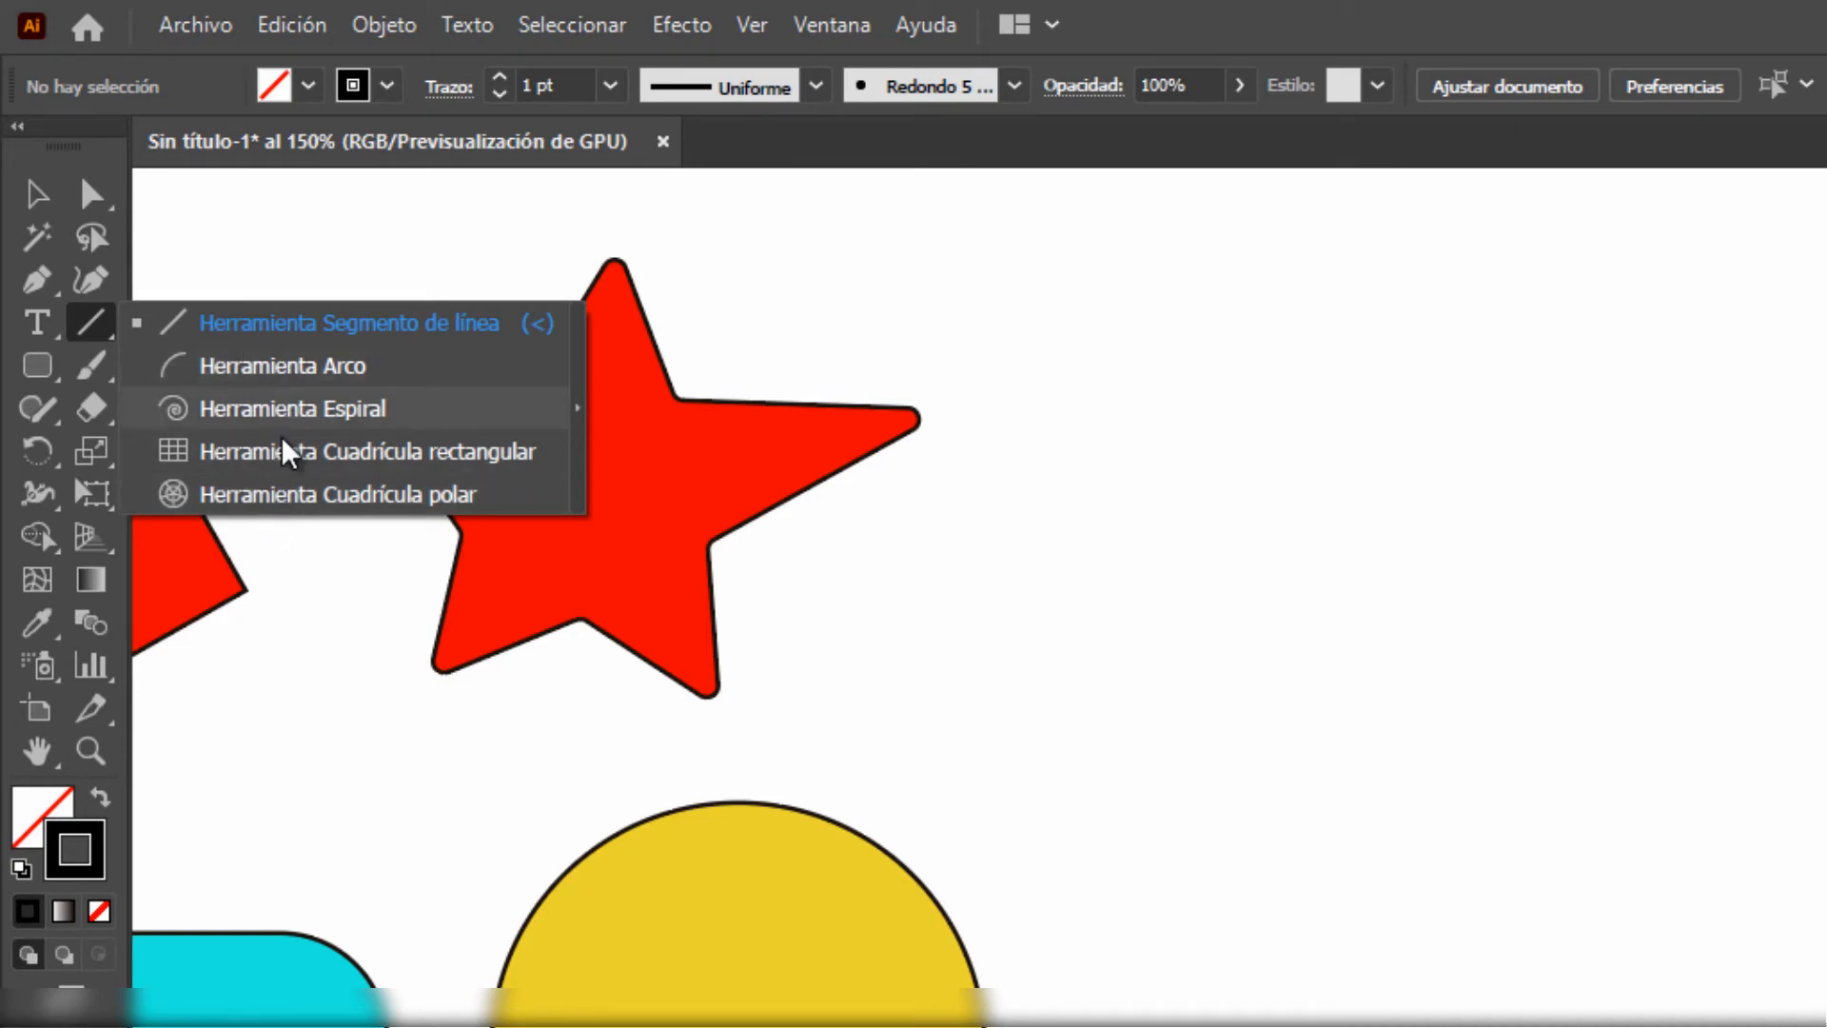
click(295, 410)
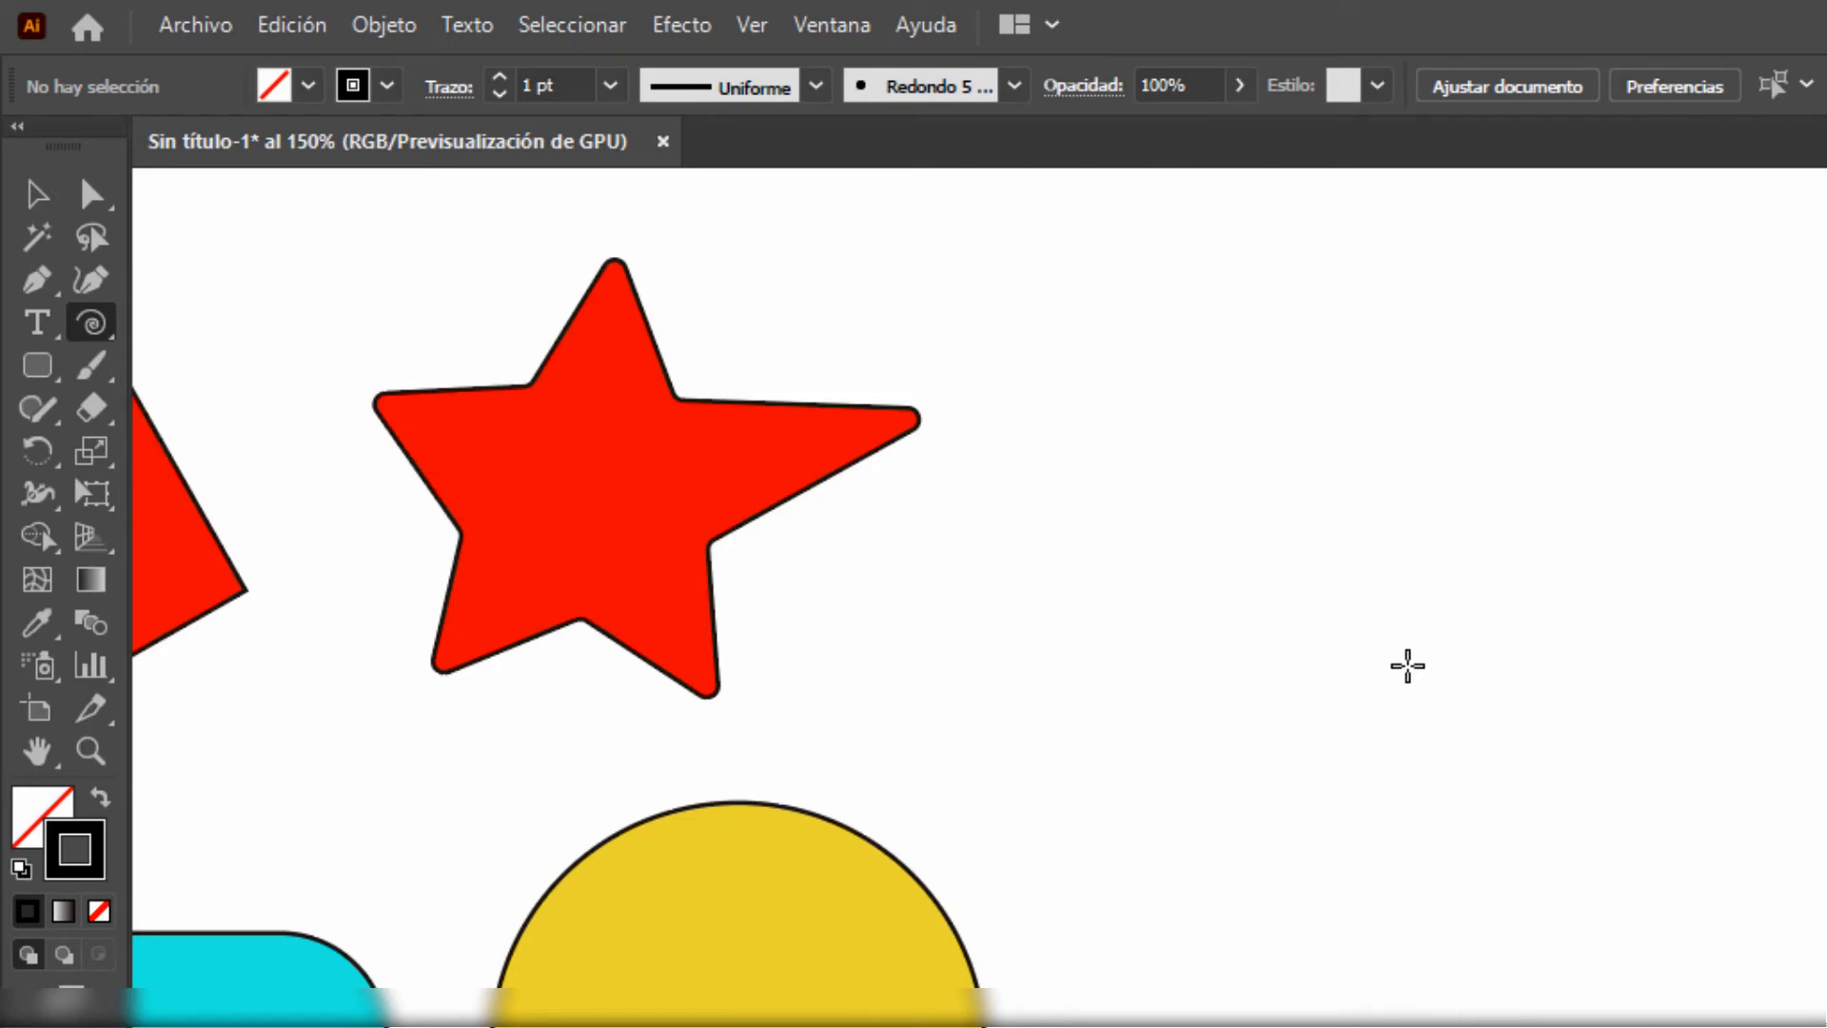
drag(1418, 671, 1533, 848)
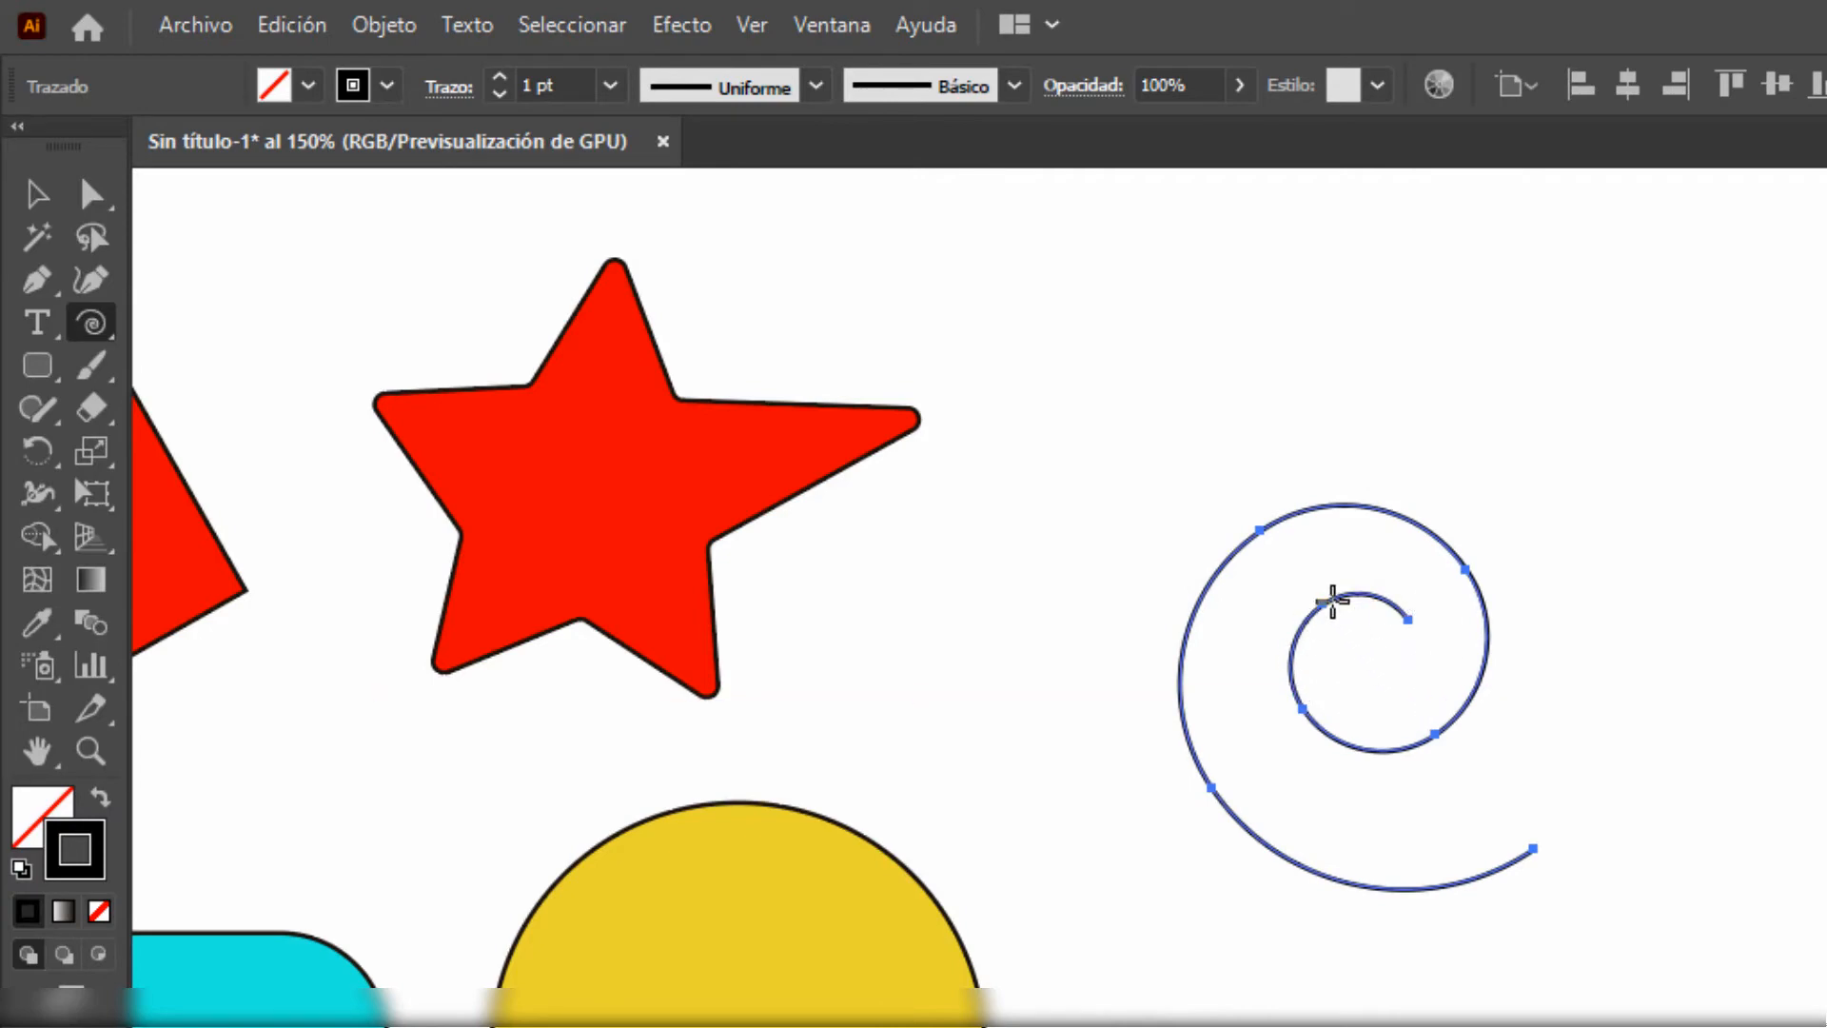
scroll(1386, 734, up, 3)
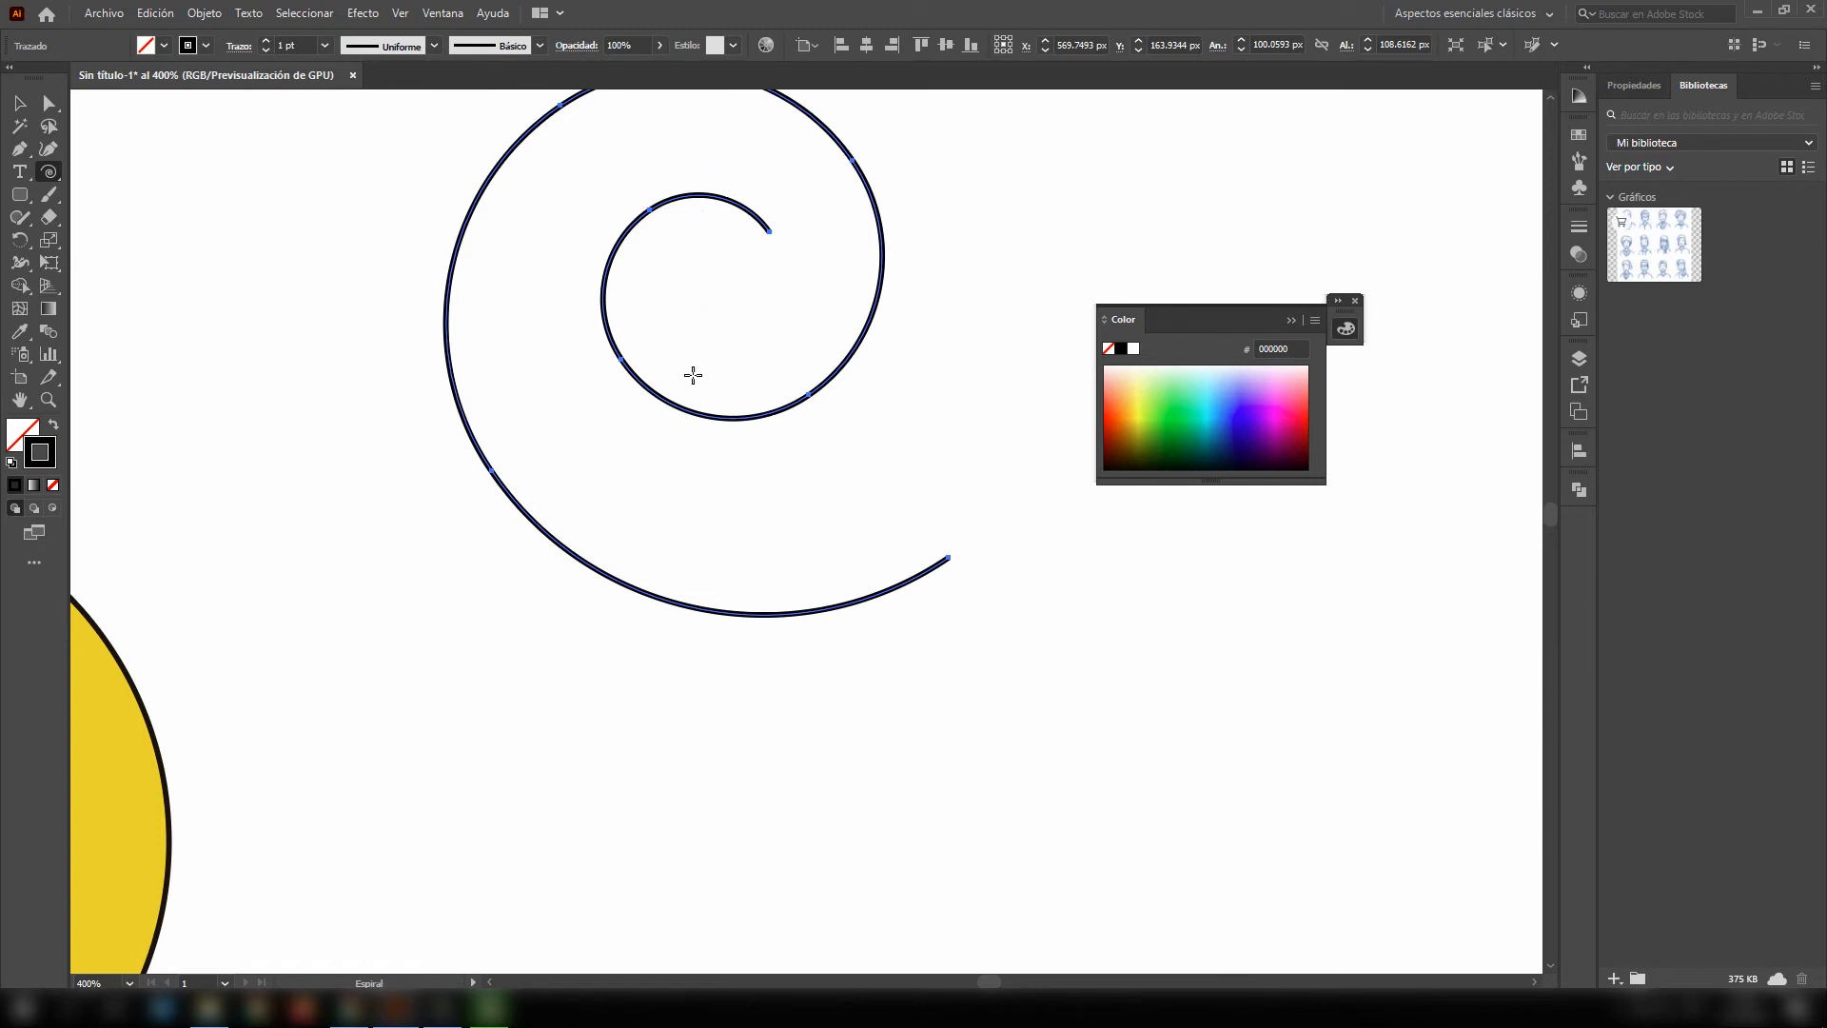
scroll(924, 237, up, 1)
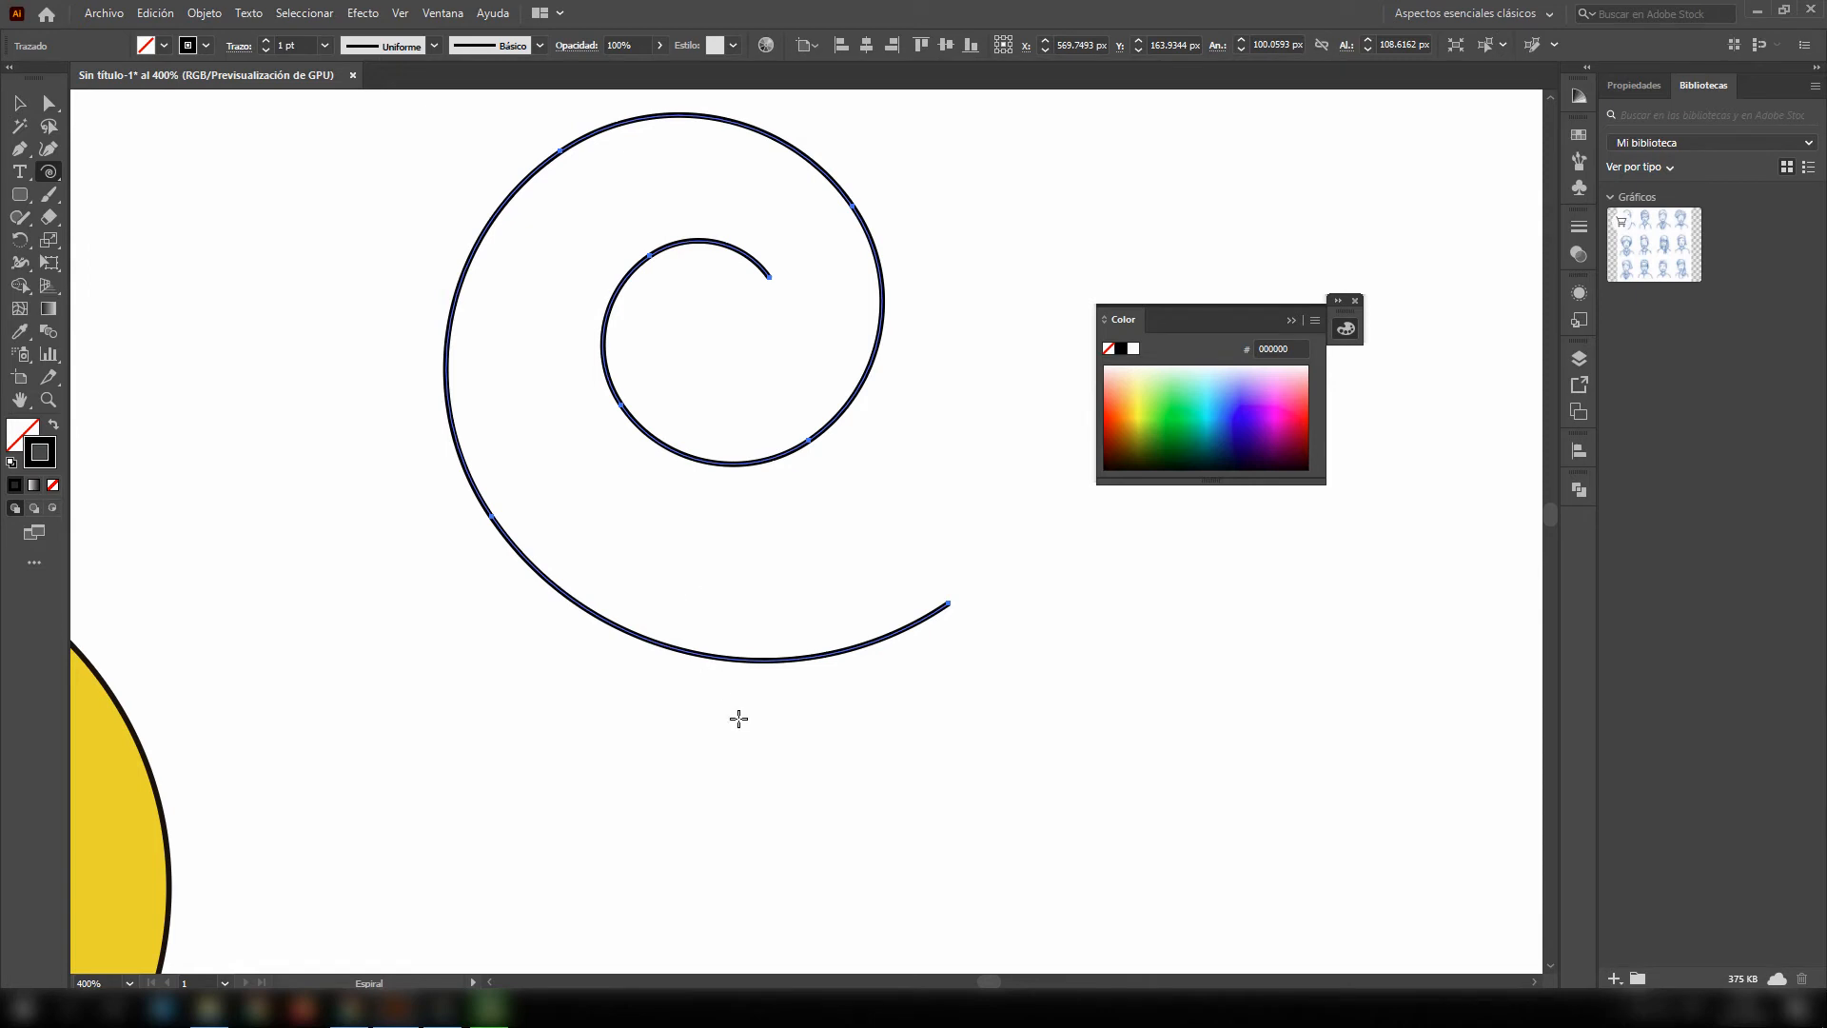
scroll(683, 653, down, 2)
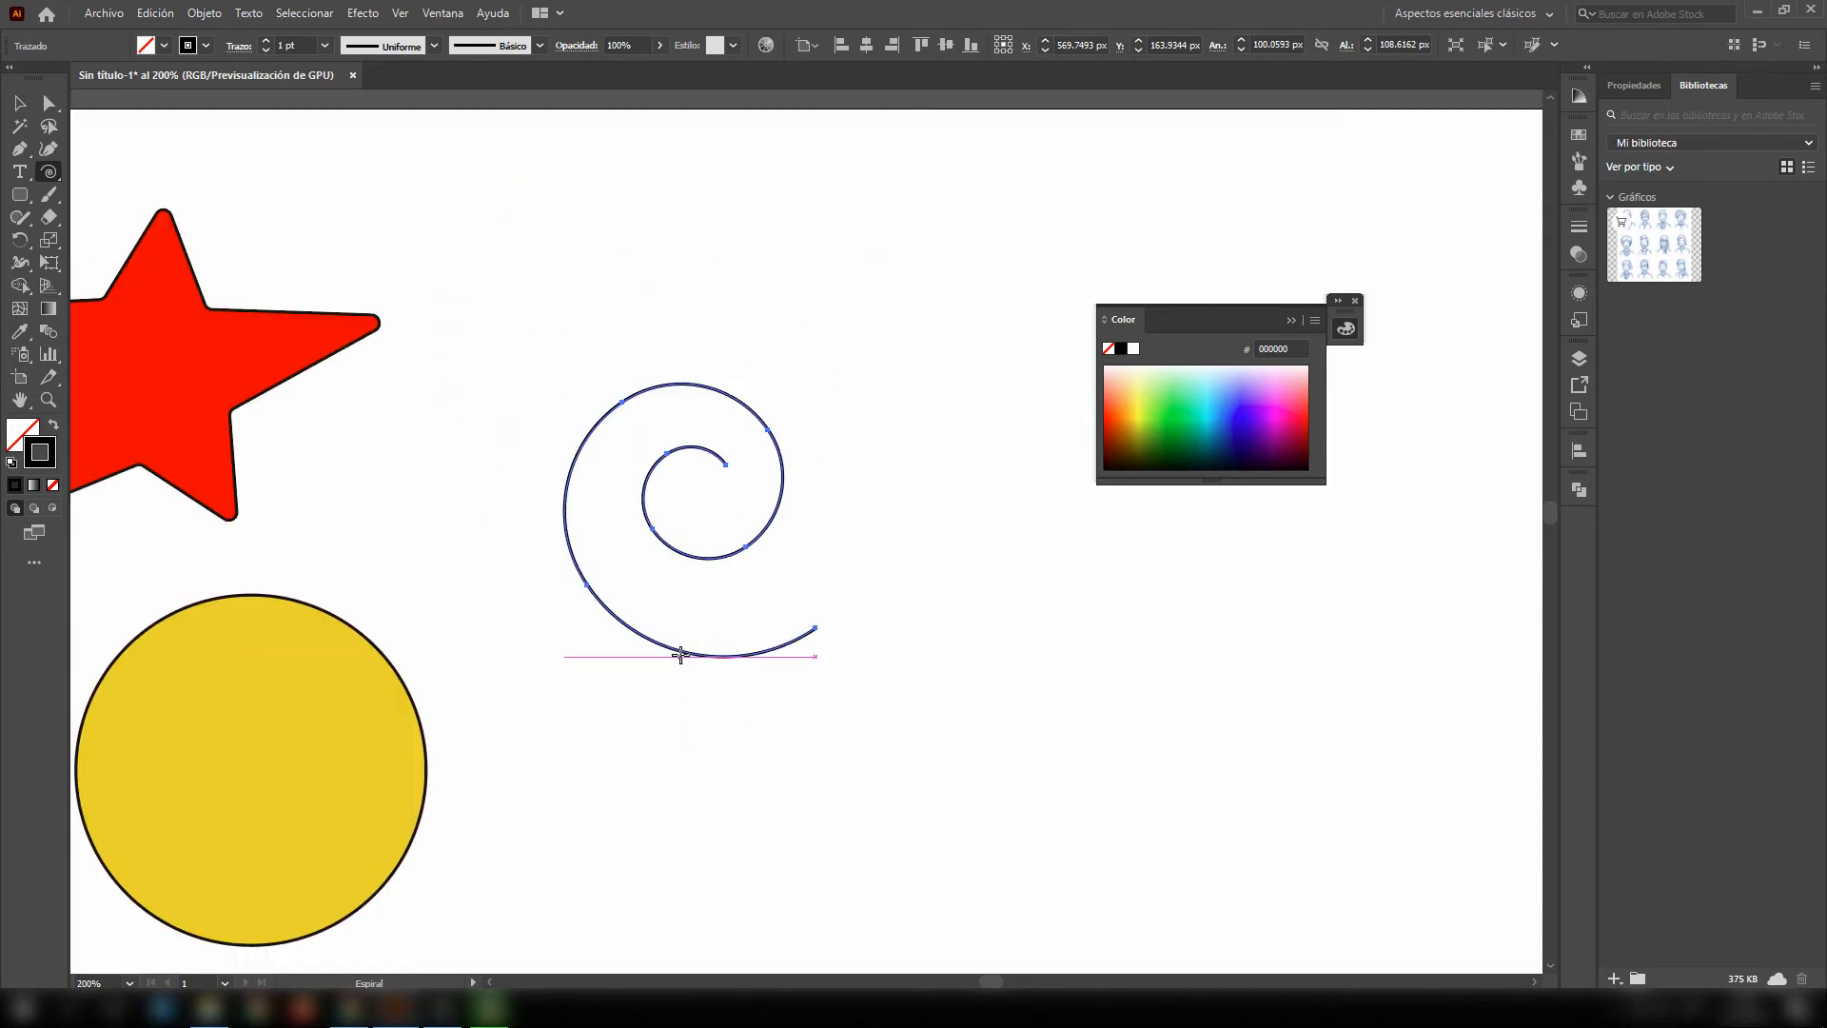
key(Delete)
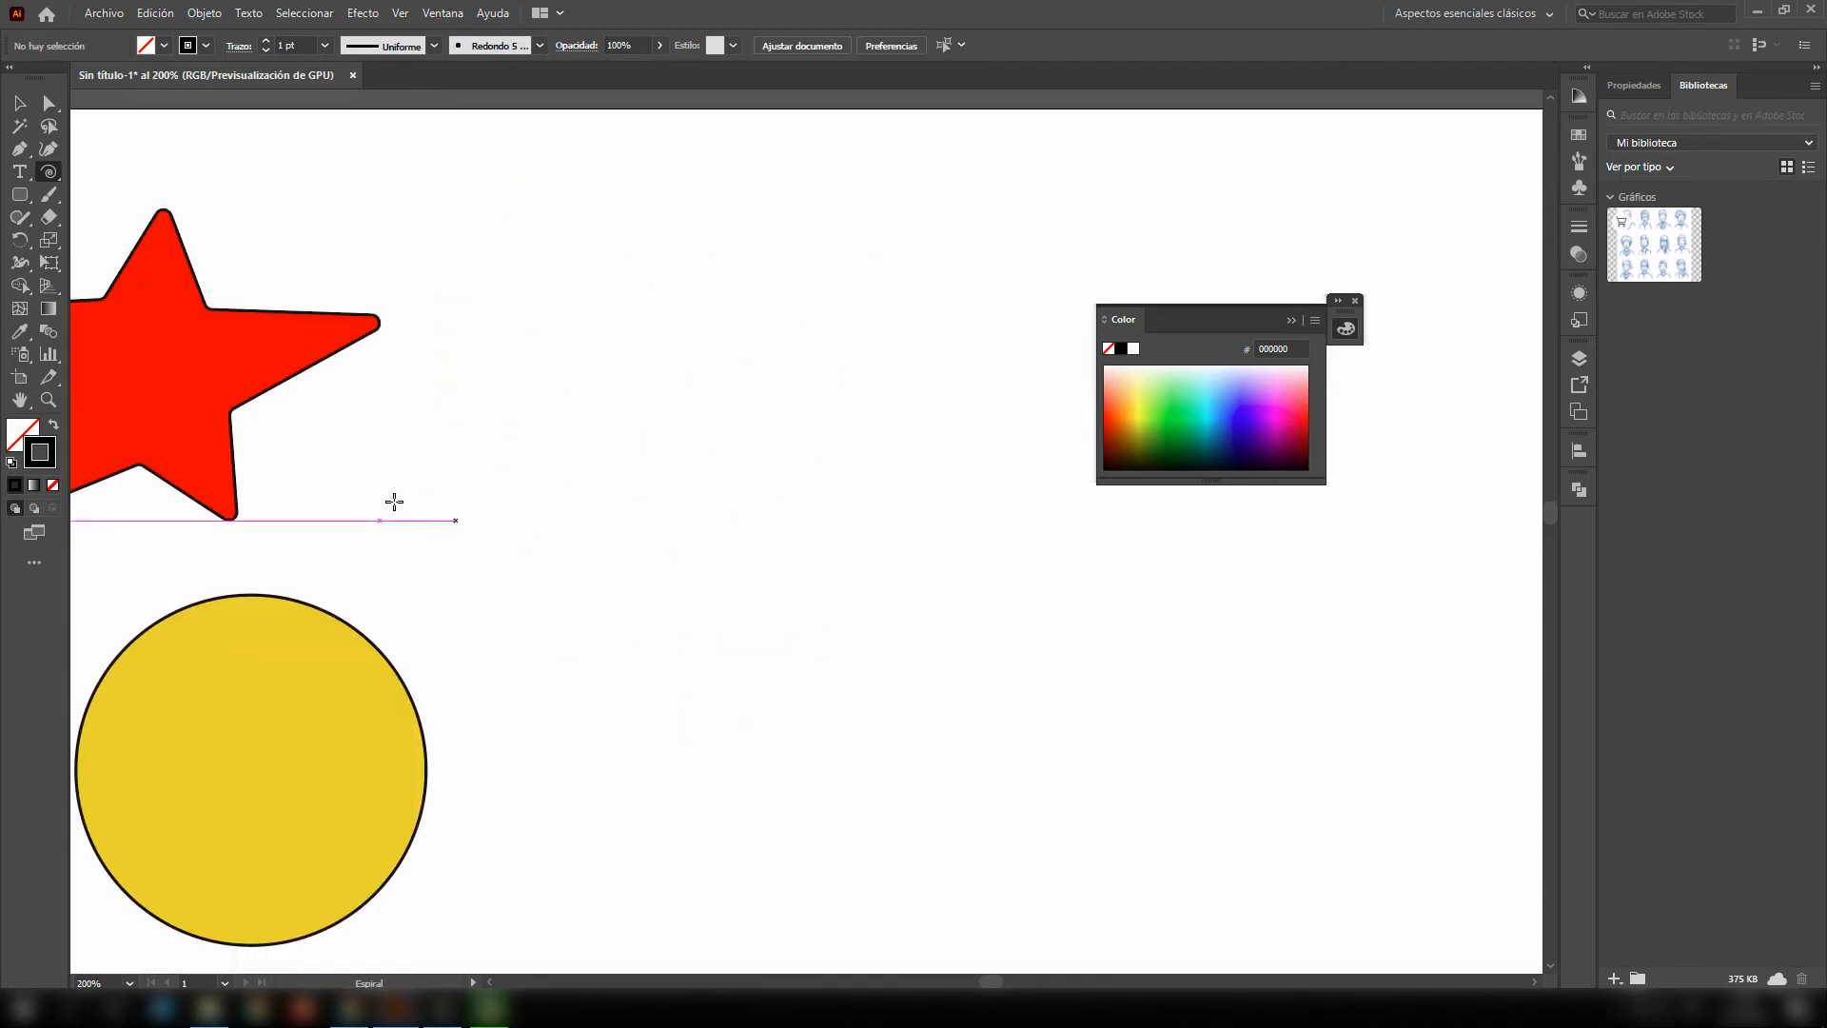
- Create a spiral beside the star with a 65.4467 px radius, 80% decay and 12 segments
click(51, 173)
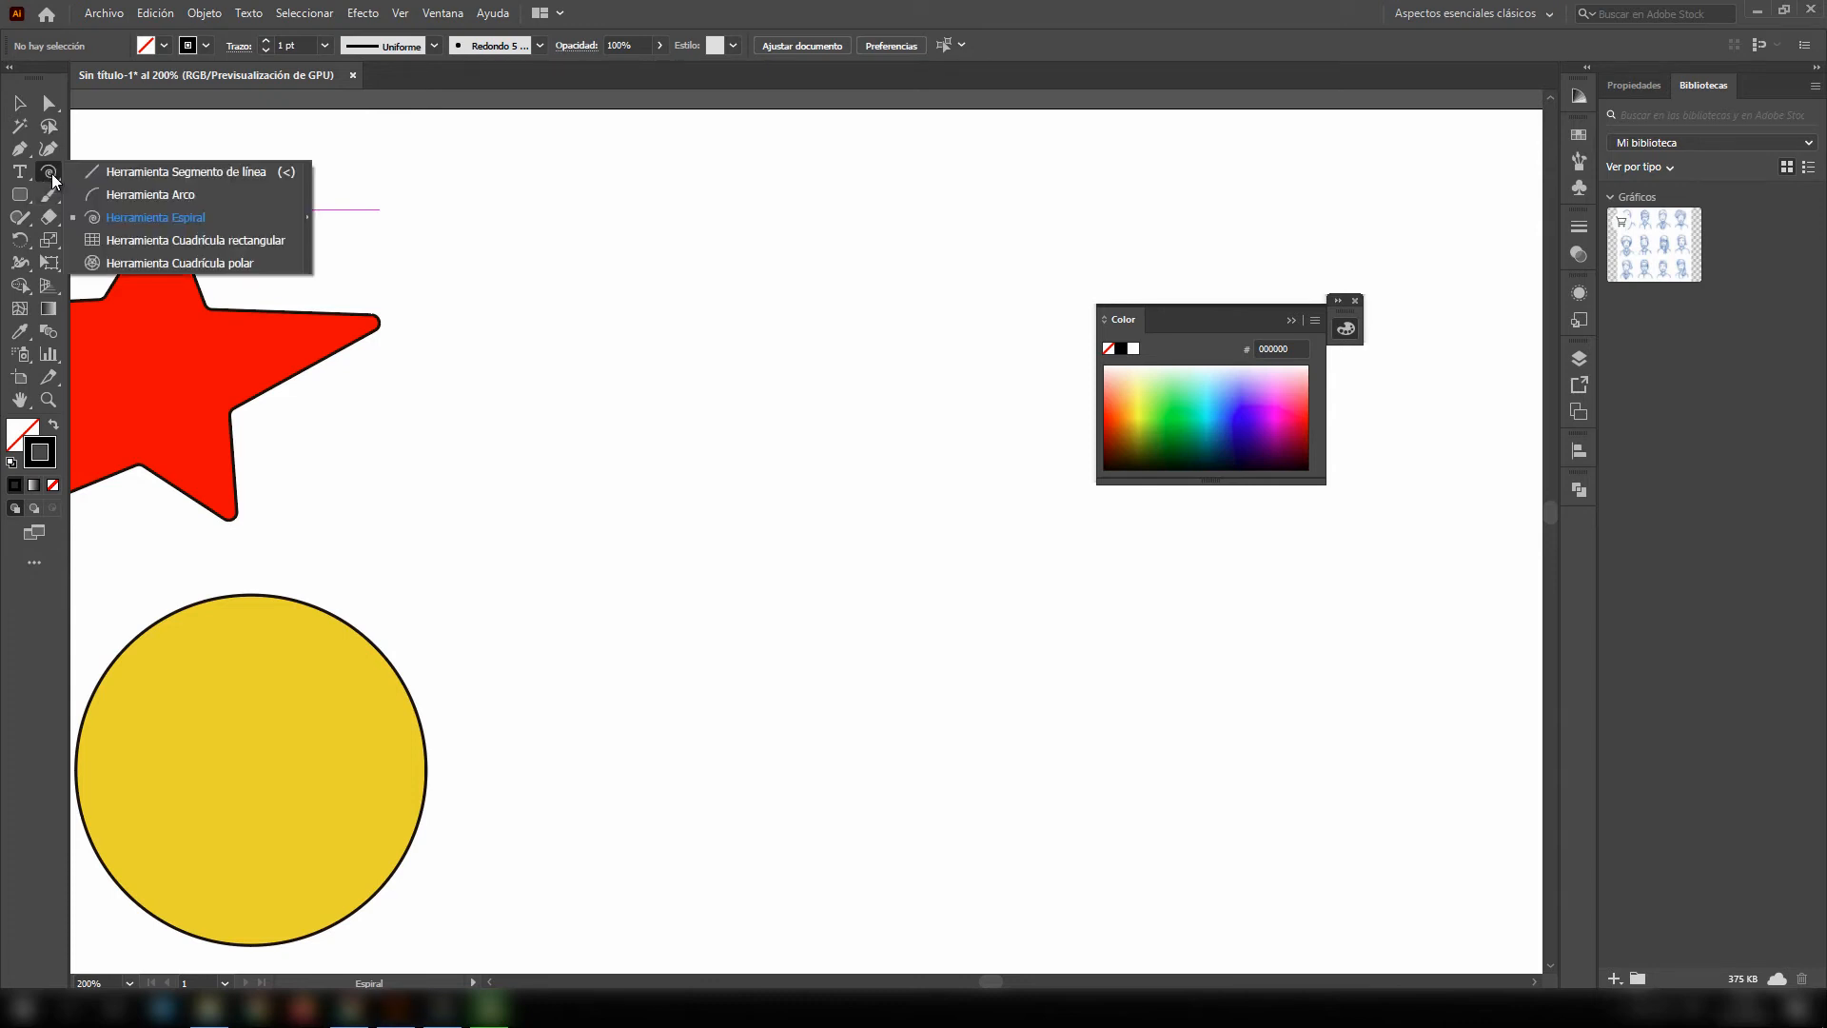
click(116, 217)
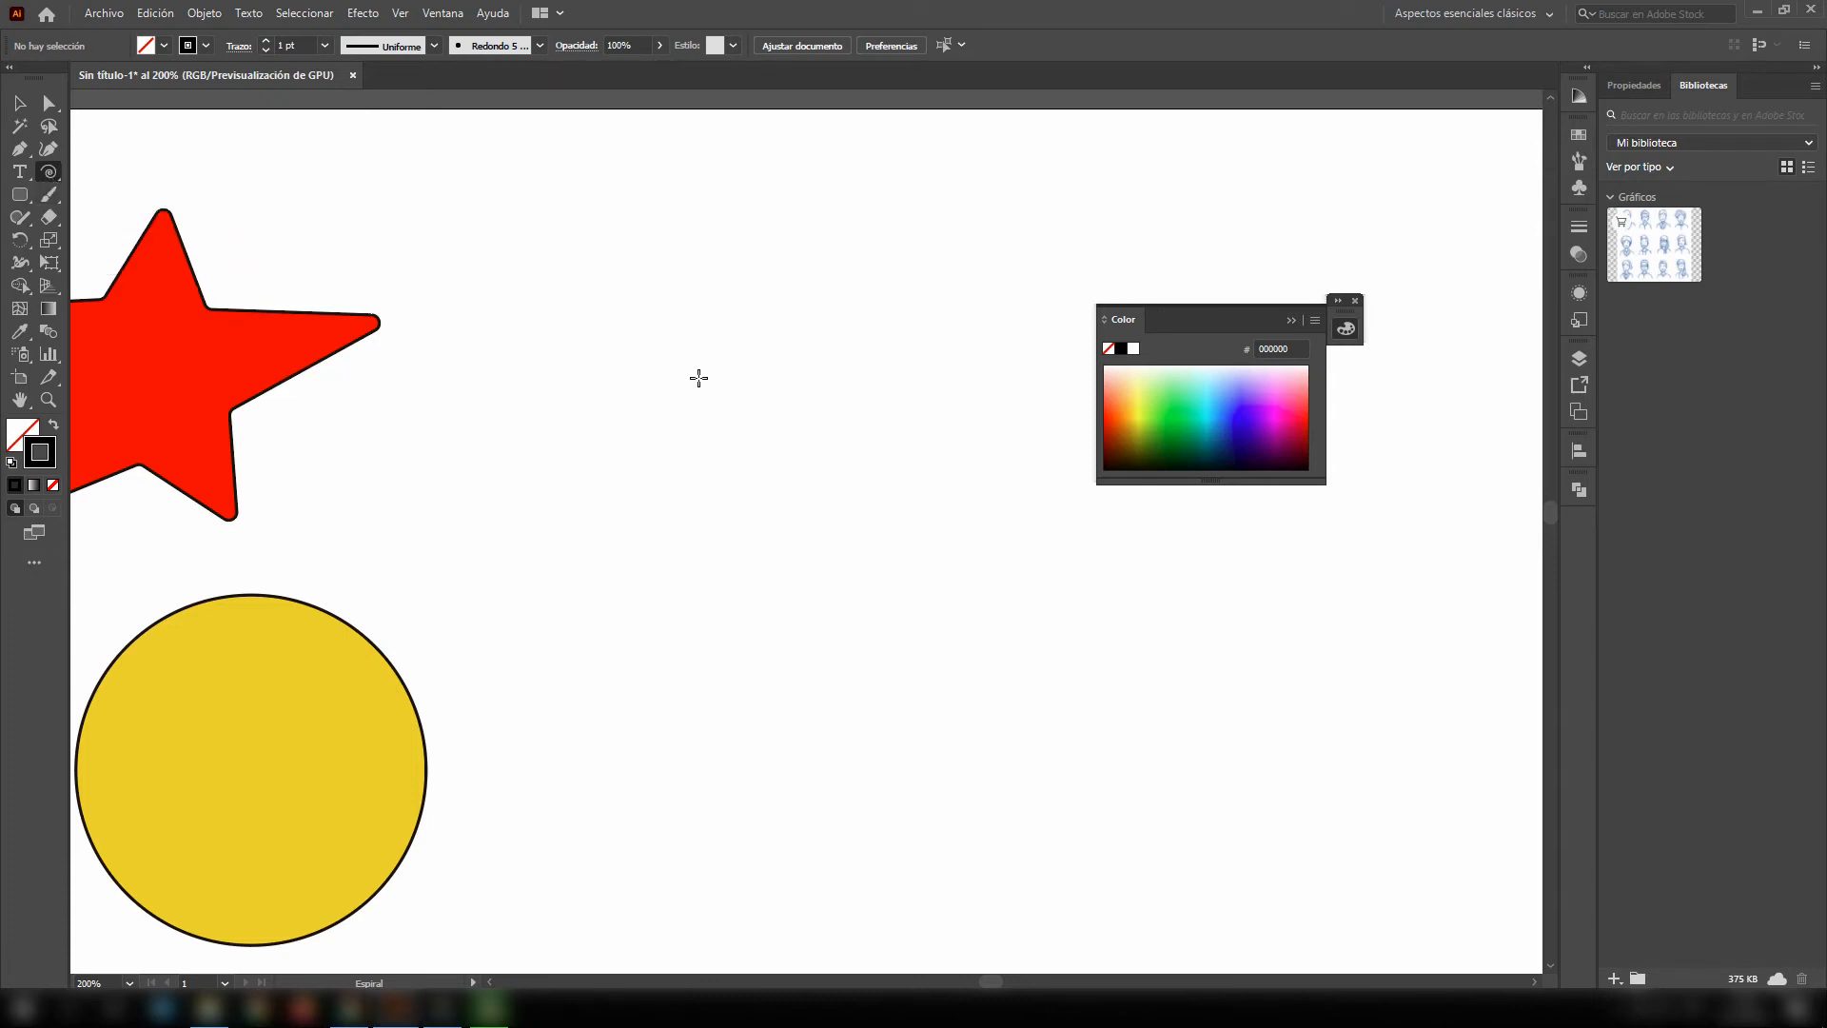
click(627, 458)
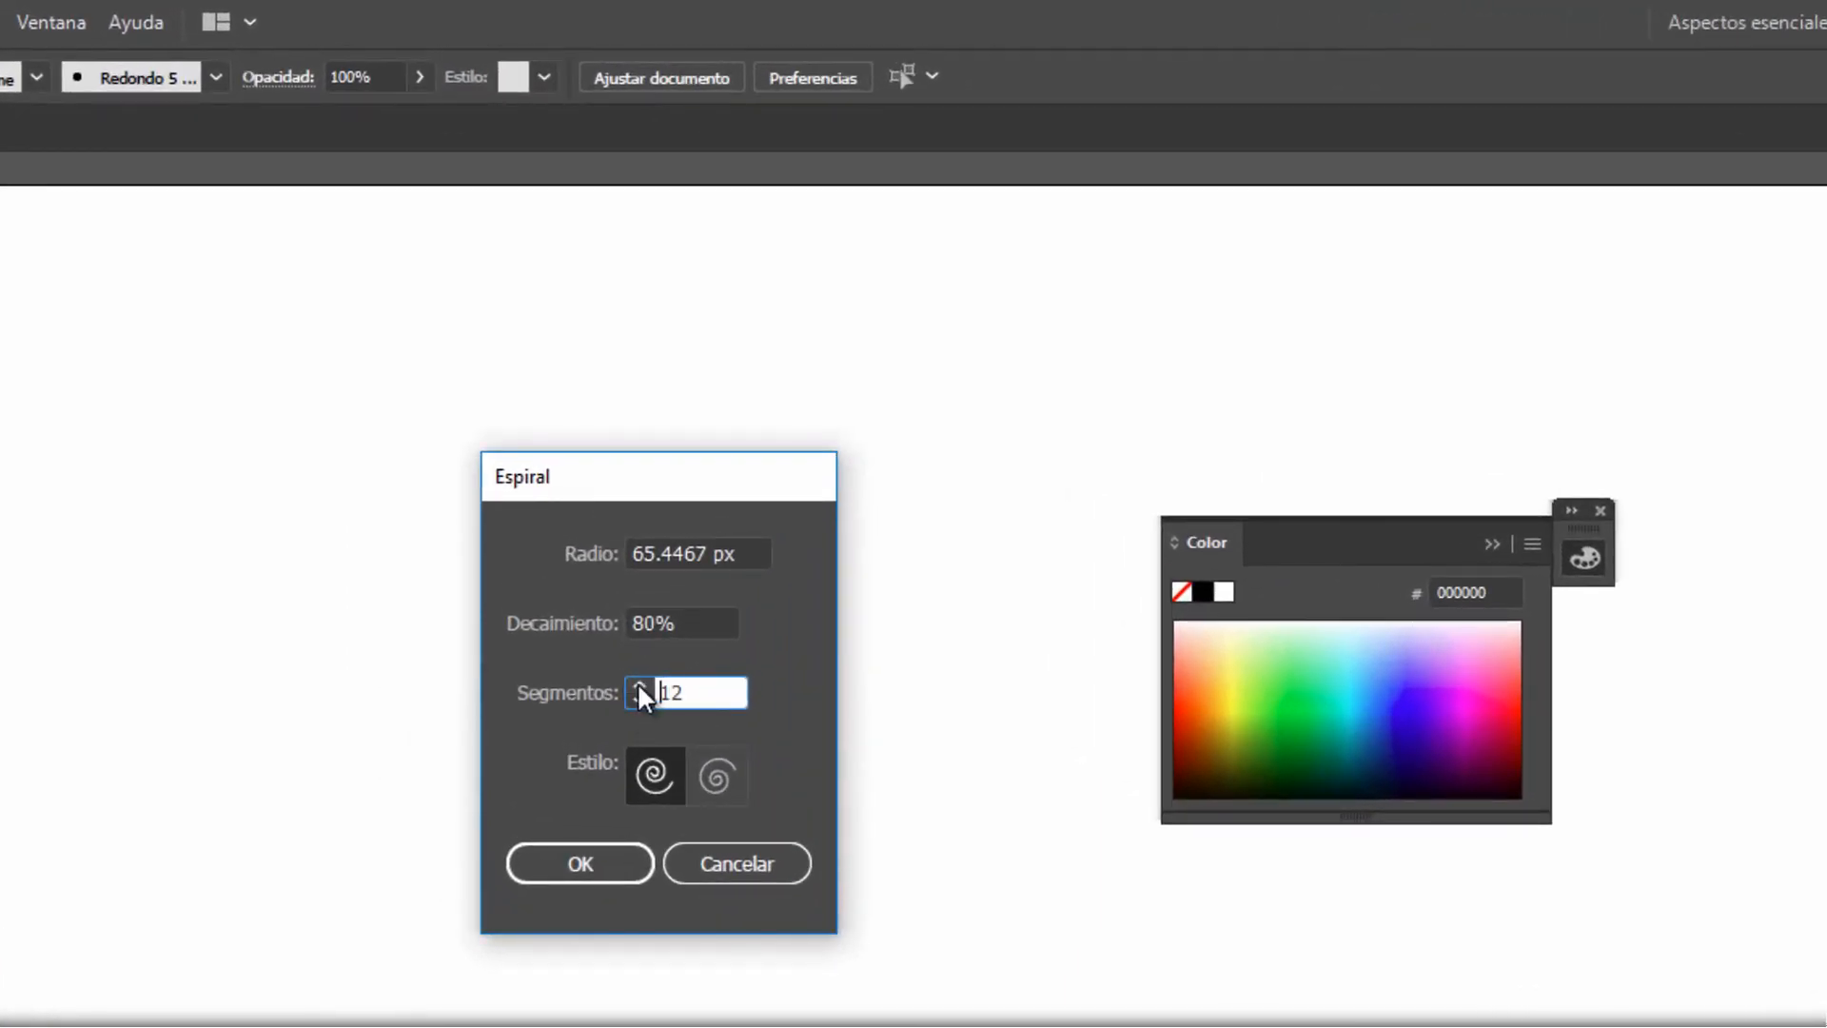
click(580, 865)
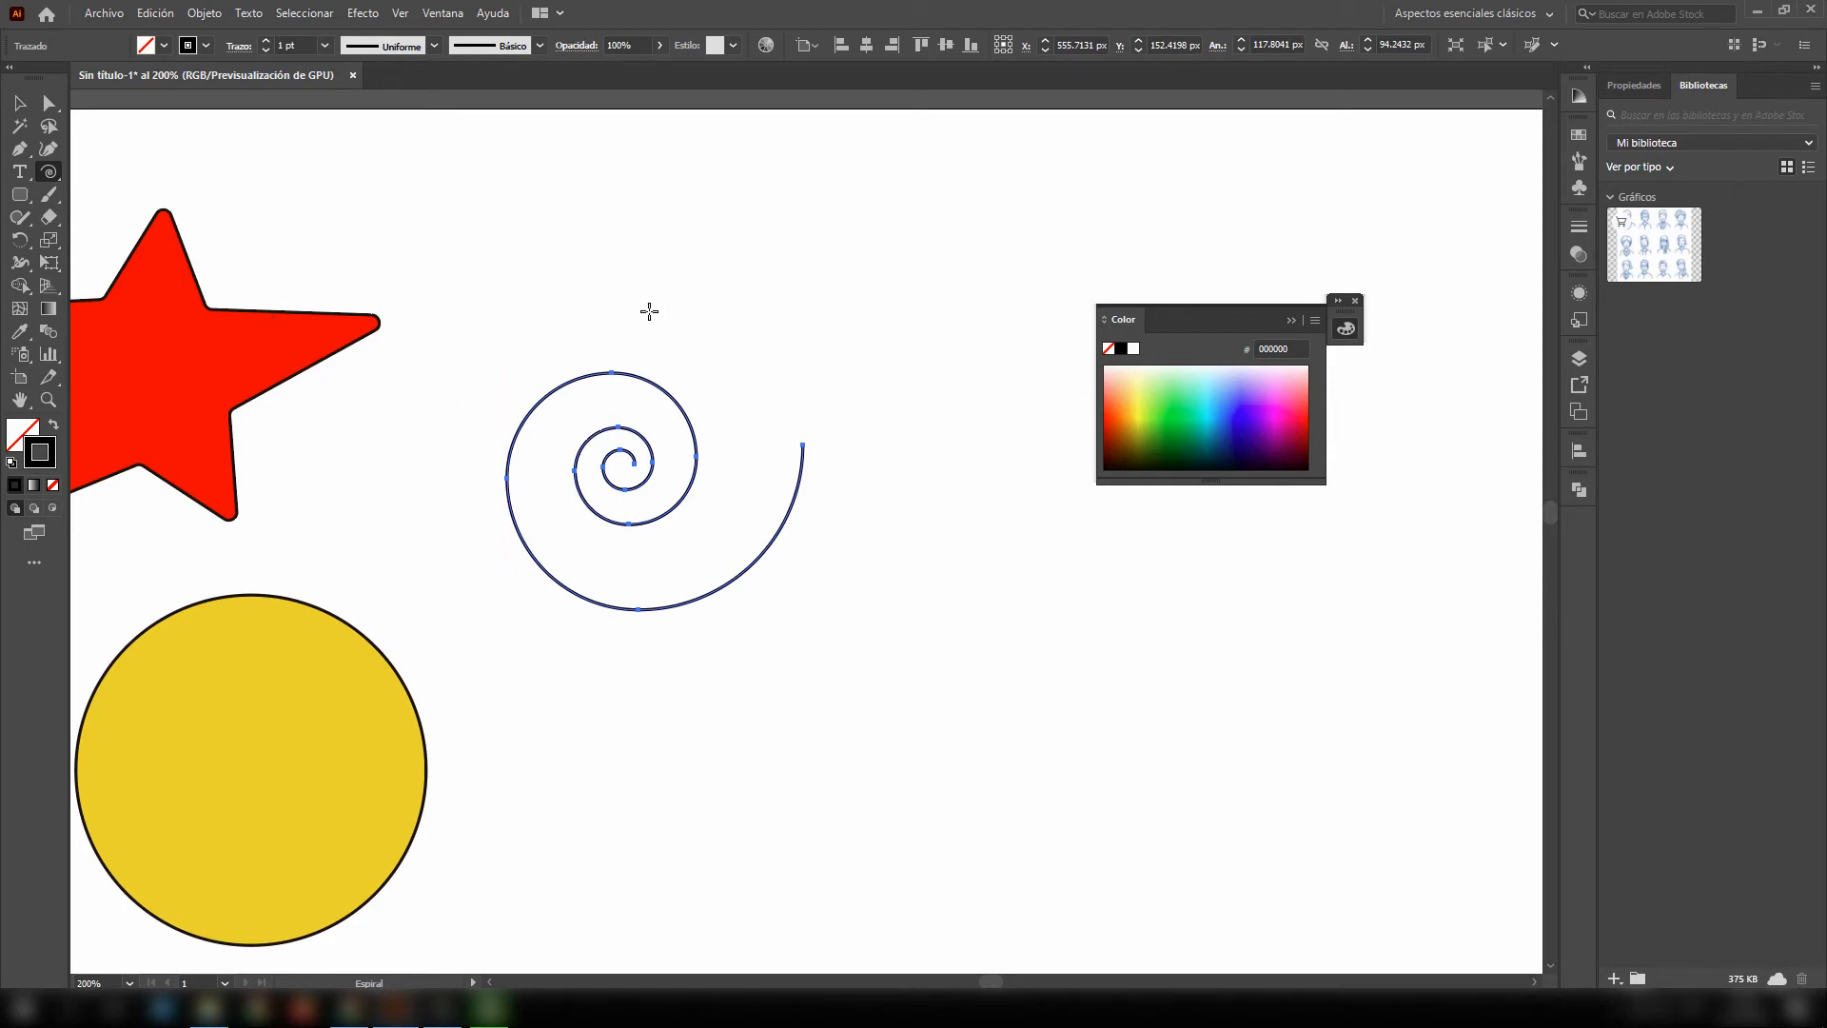
- Create a second spiral above the first with the opposite winding style, 65.4467 px radius, 80% decay and 12 segments
click(803, 307)
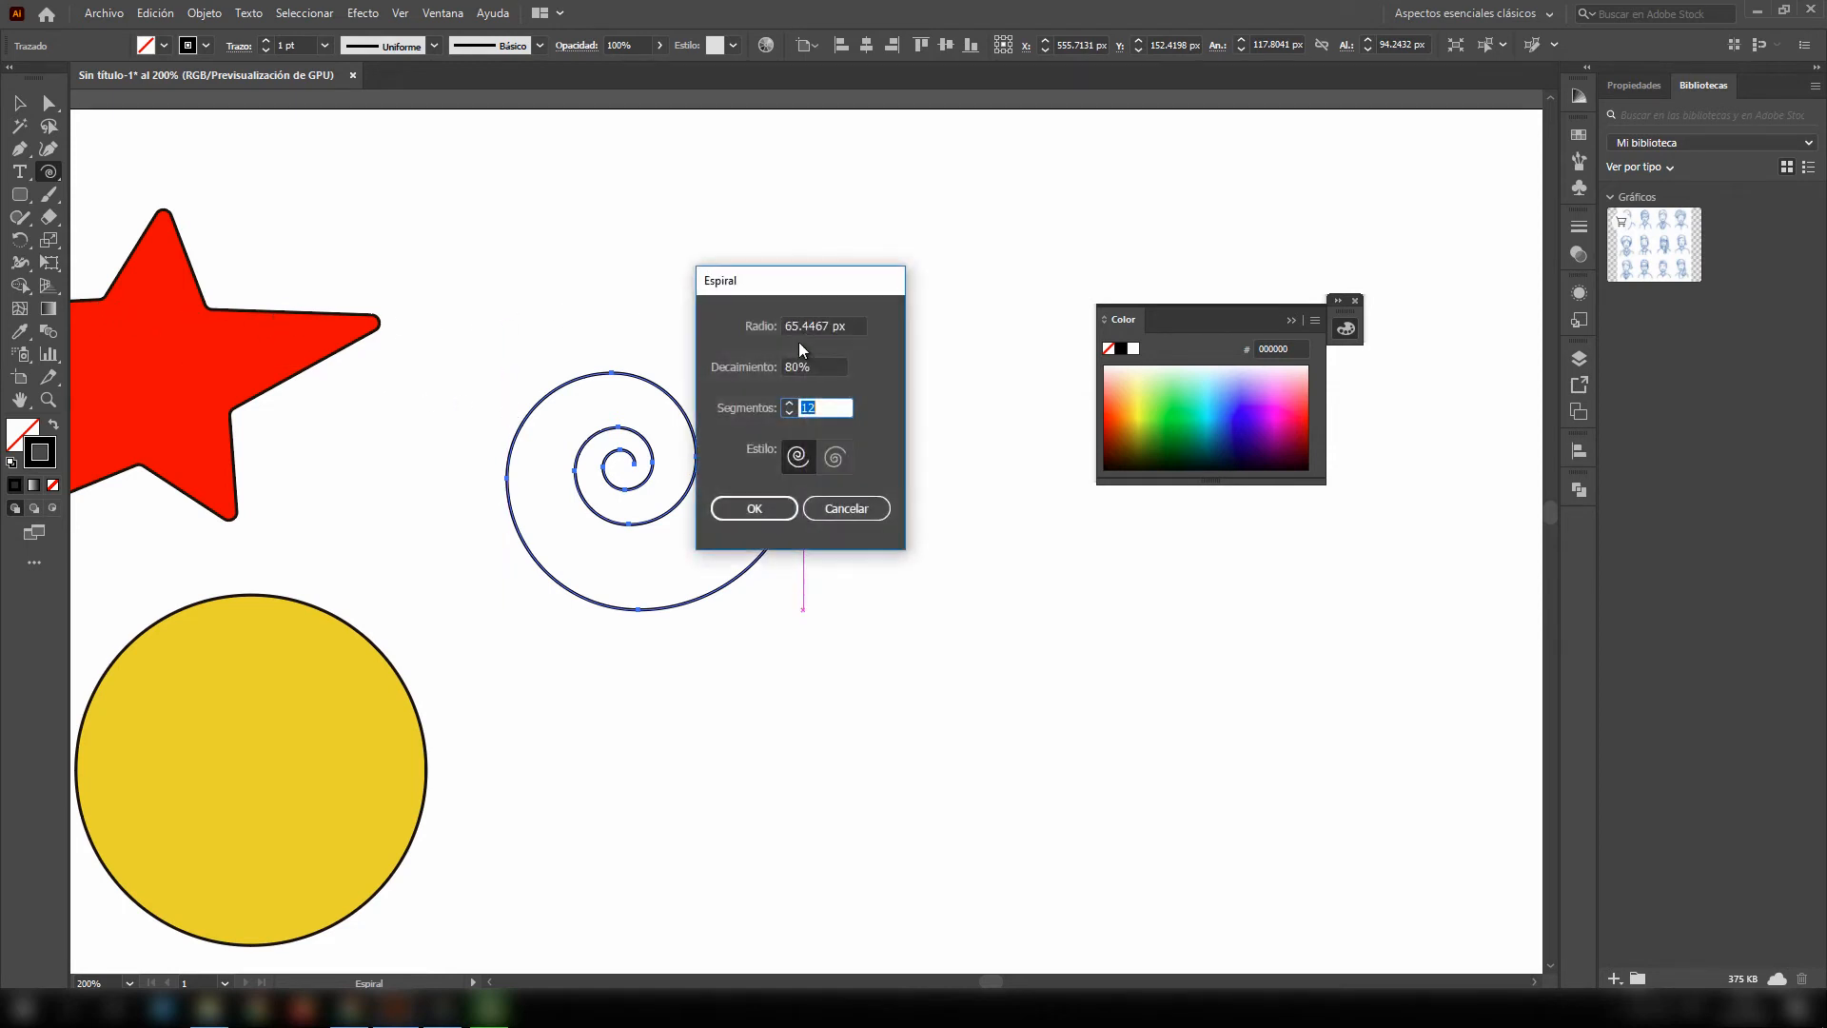
click(832, 464)
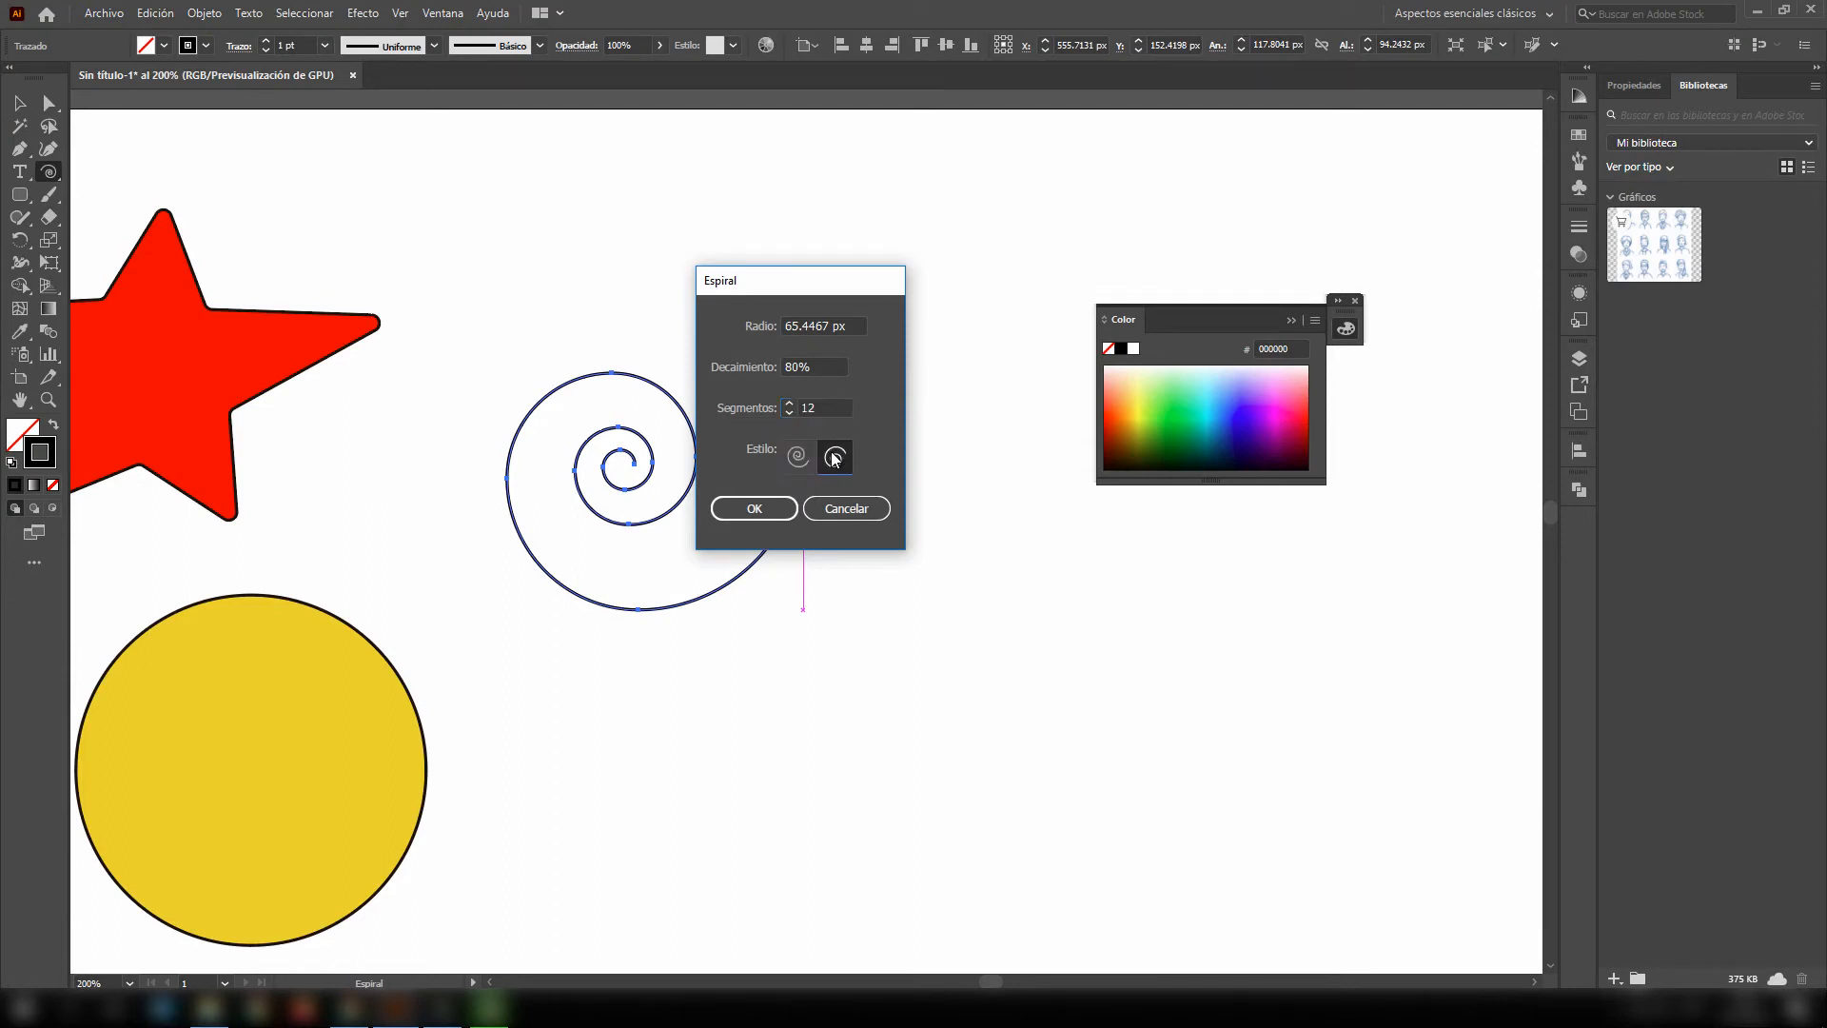
click(753, 509)
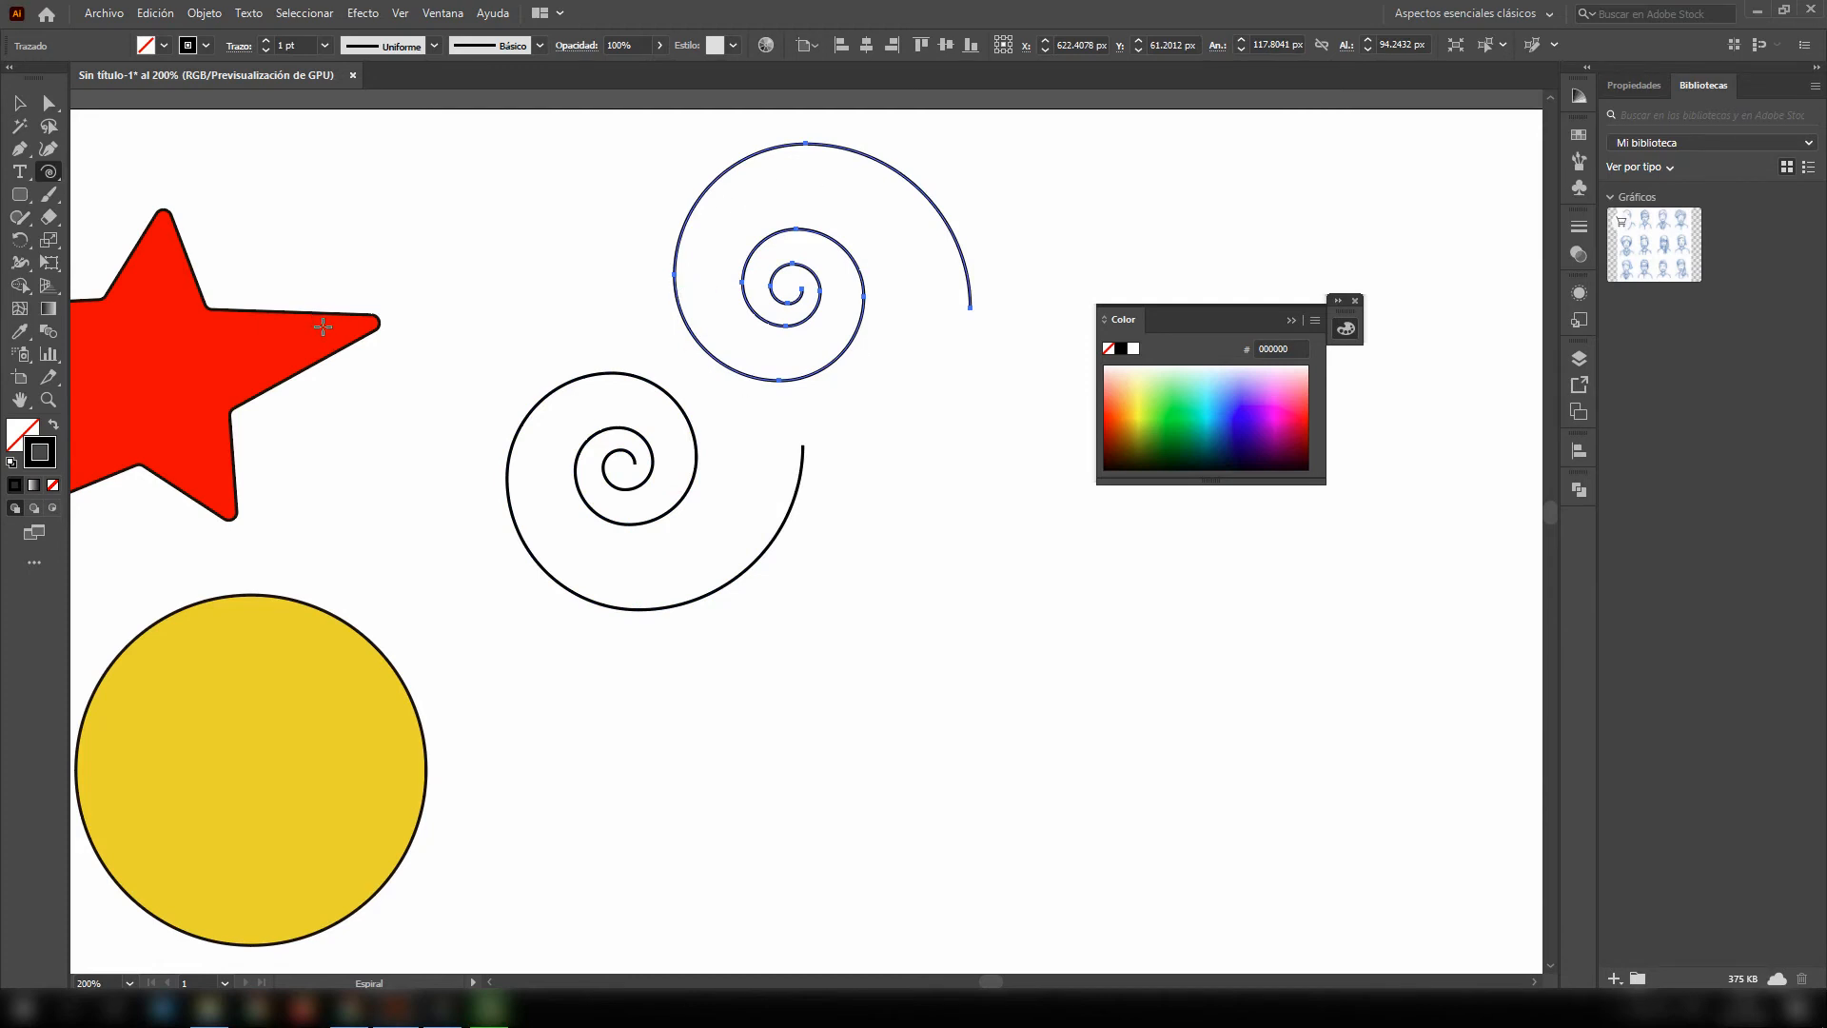
- Delete both spirals, the upper one first
click(18, 105)
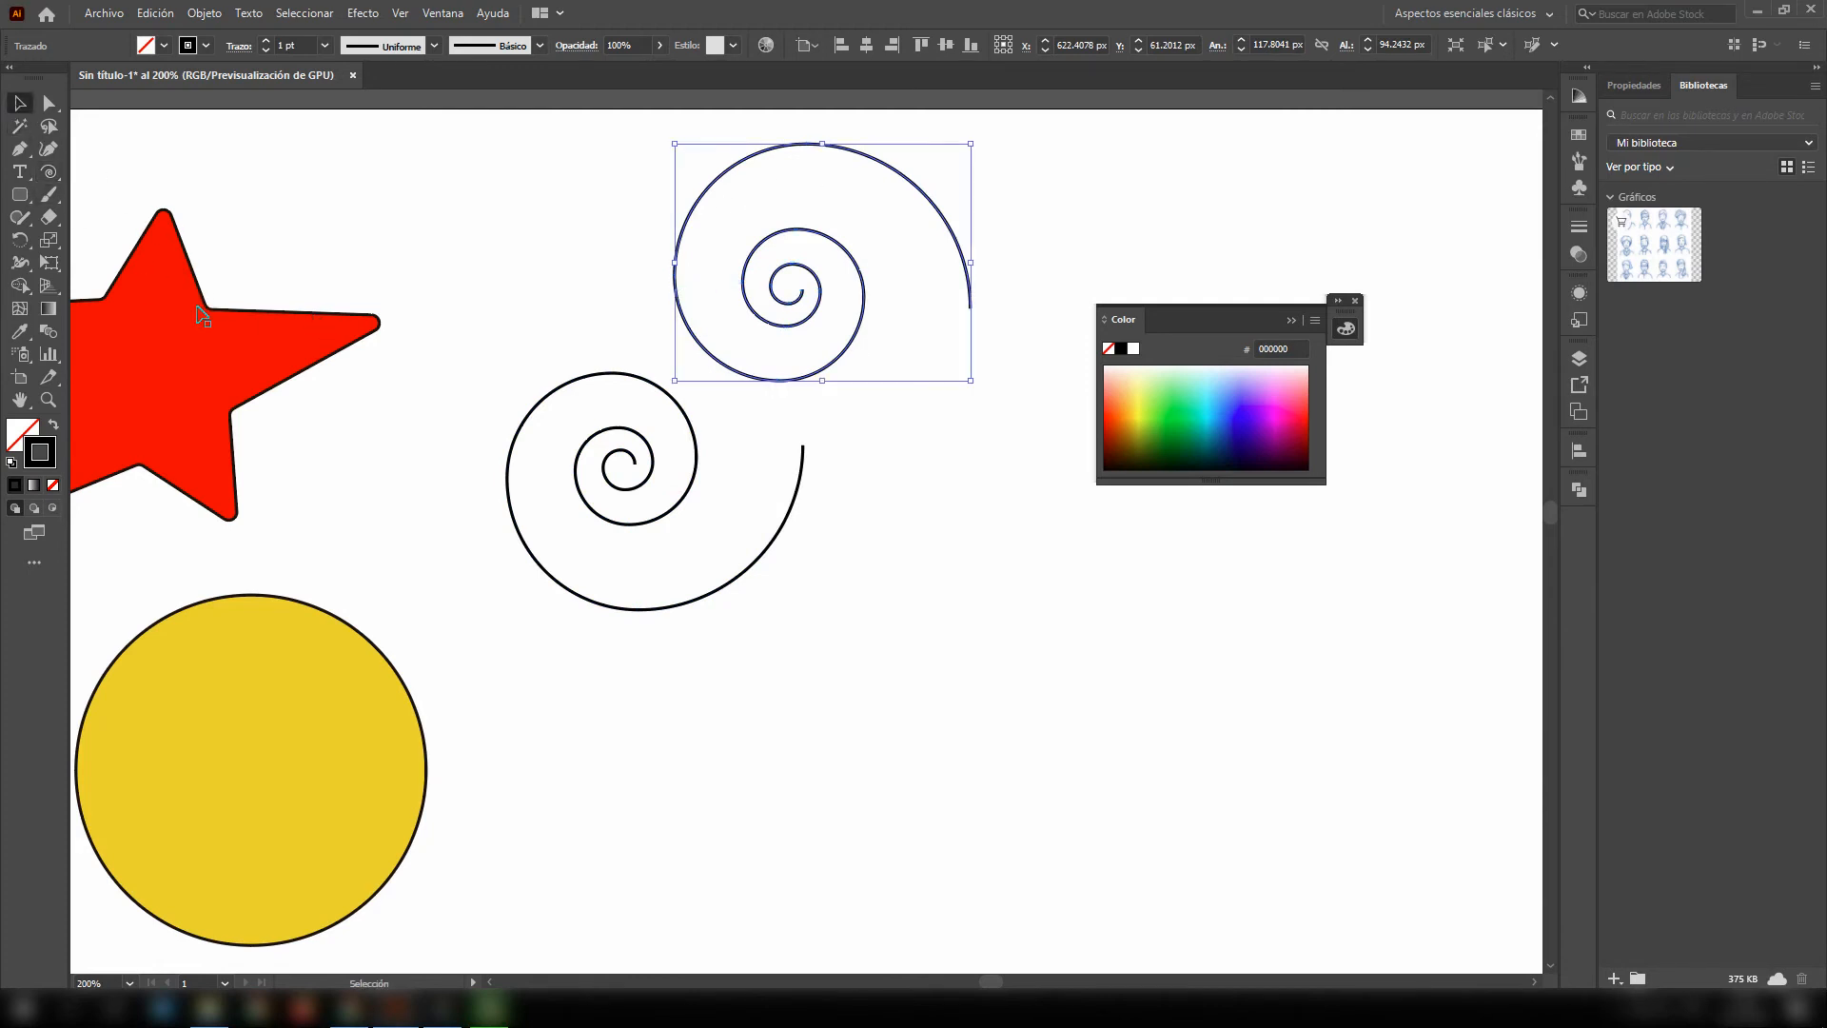
key(Delete)
click(690, 422)
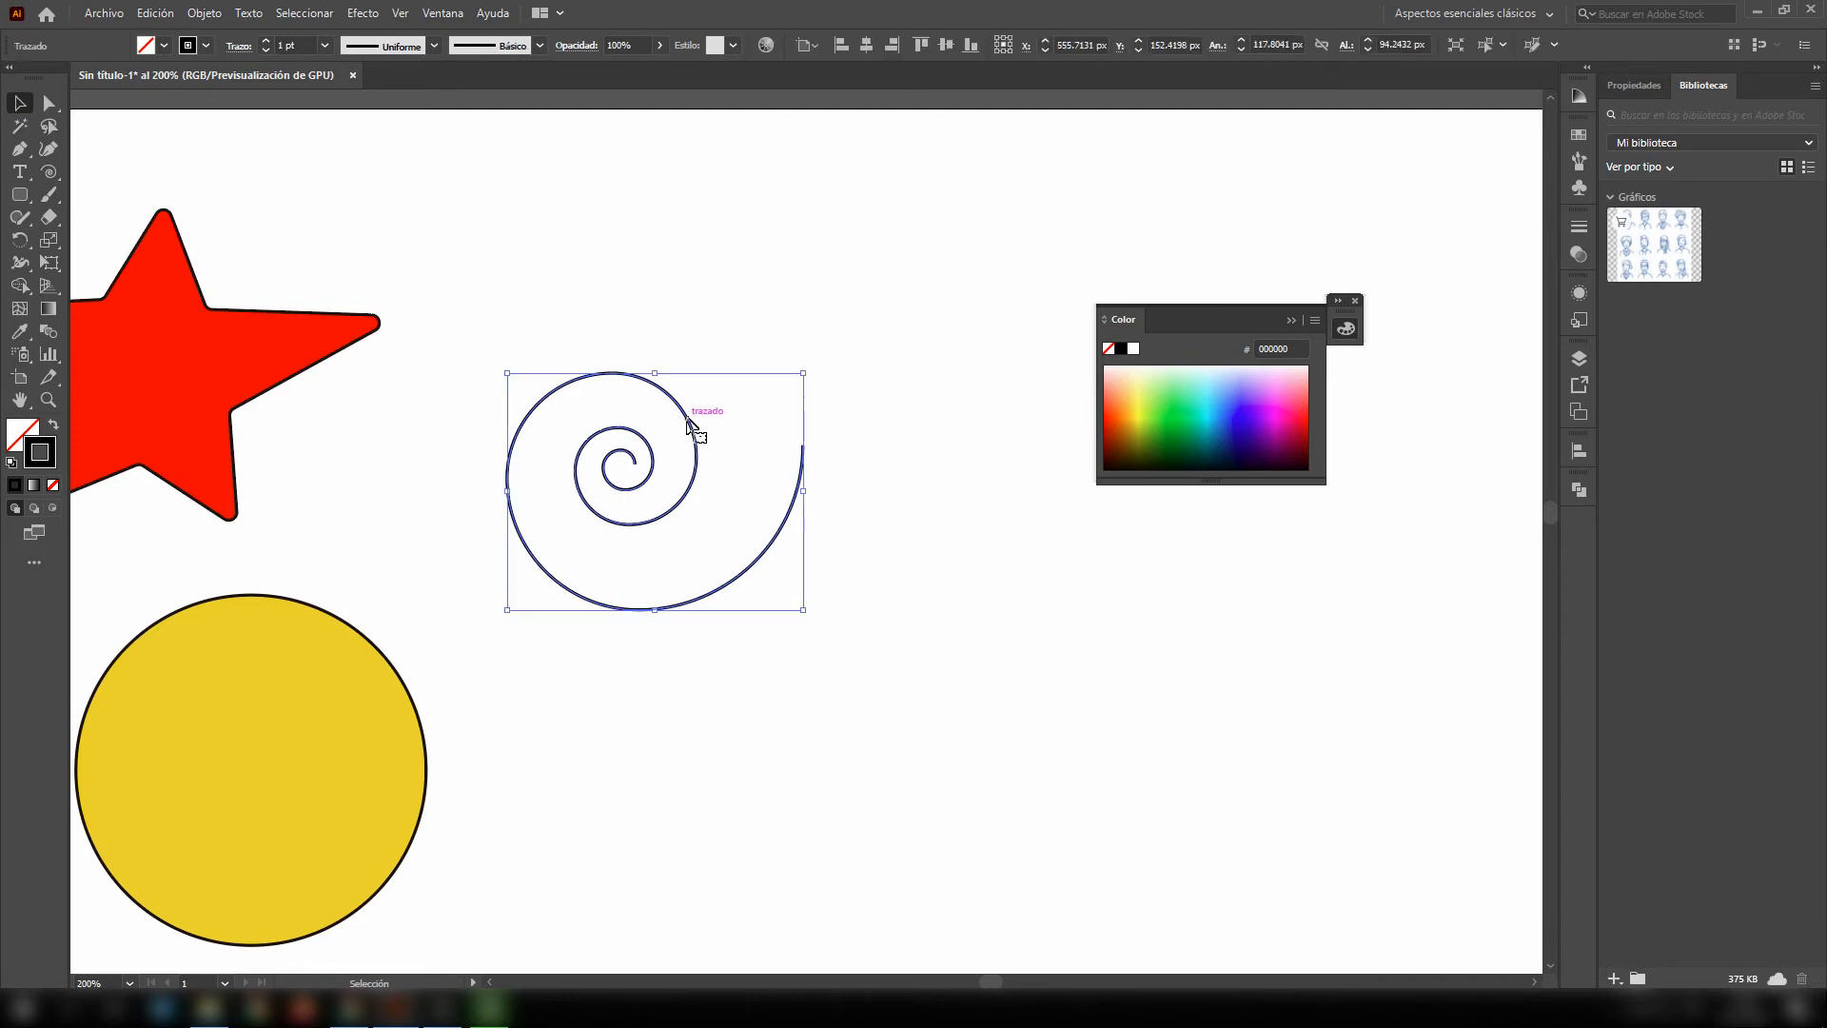
key(Delete)
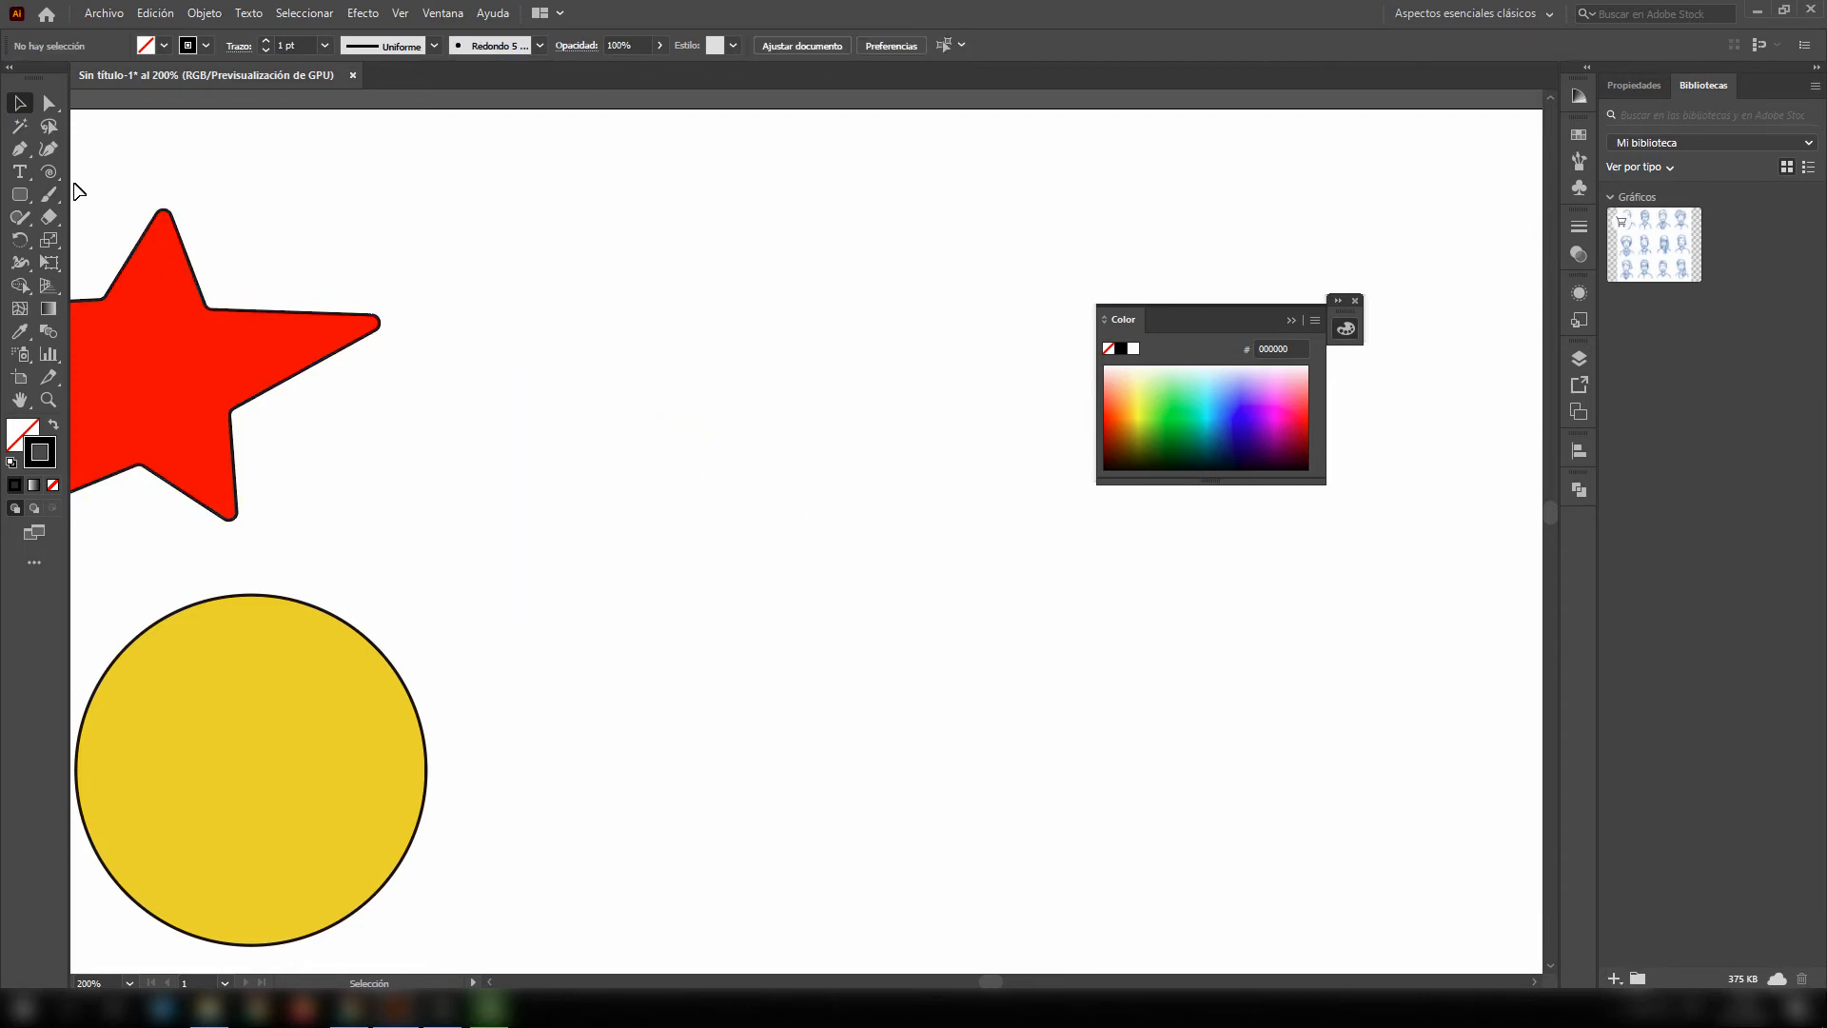
click(48, 171)
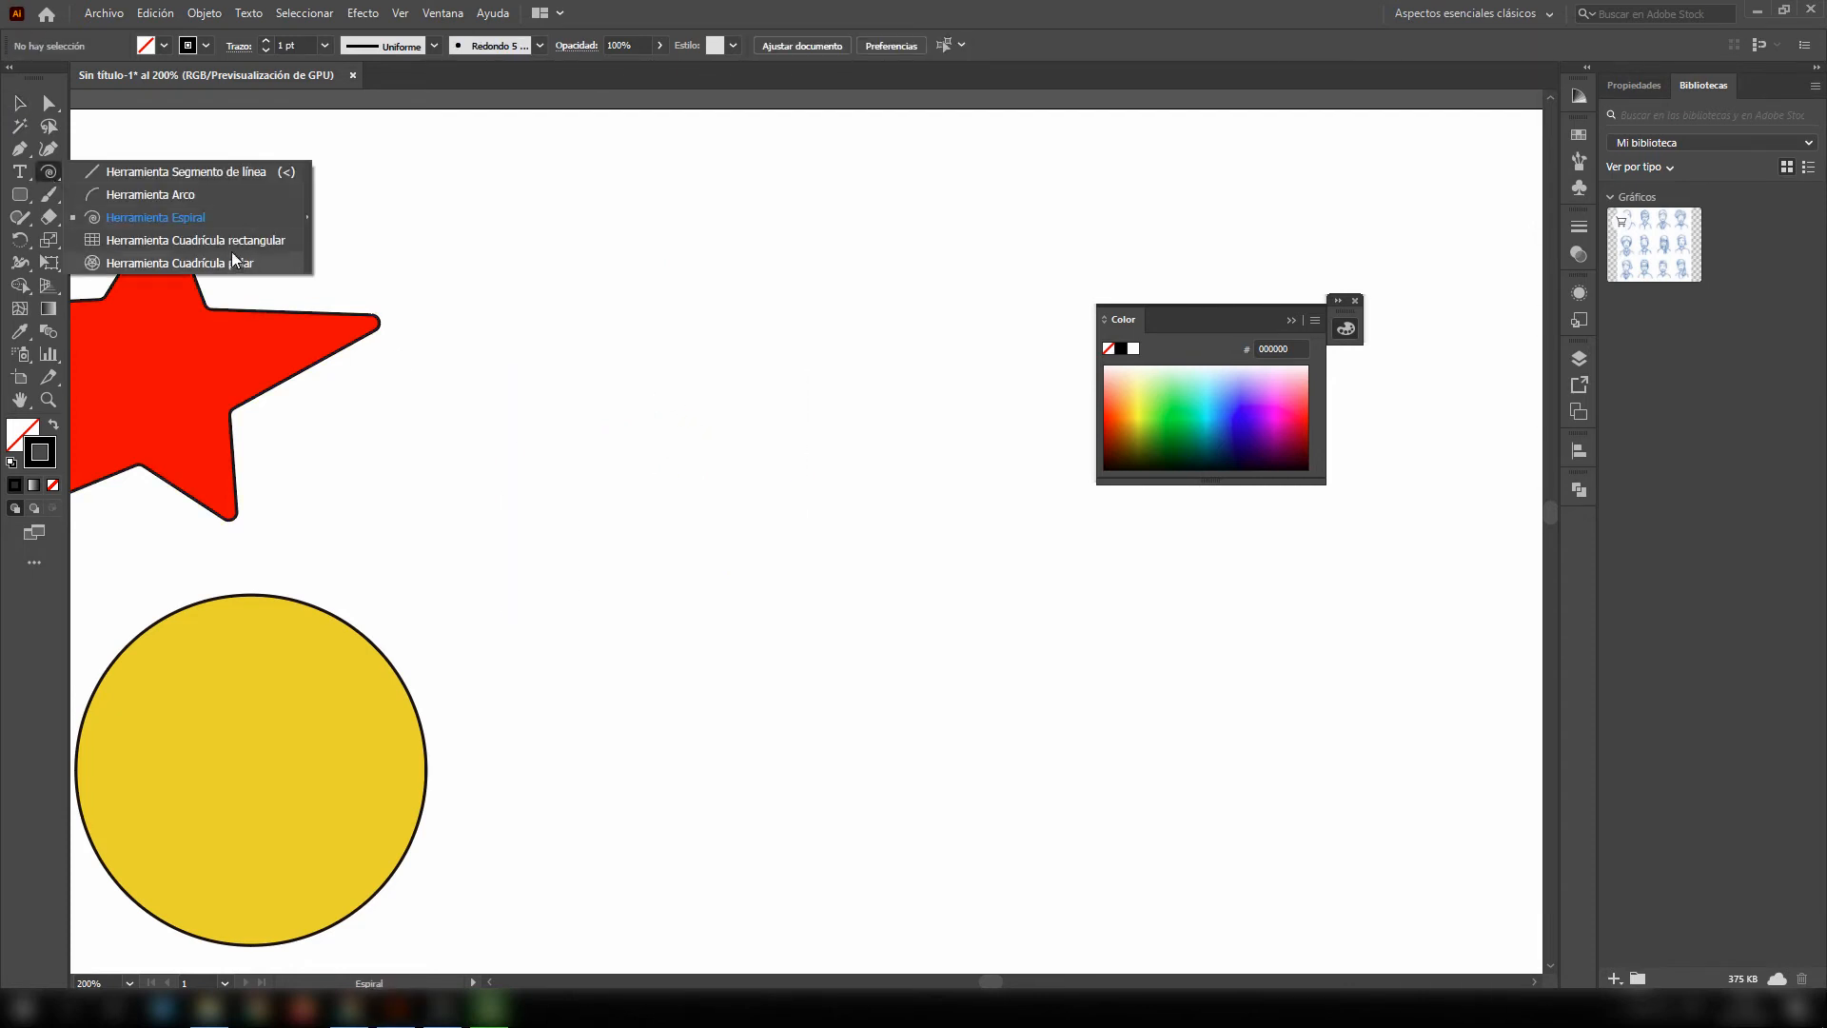
click(49, 174)
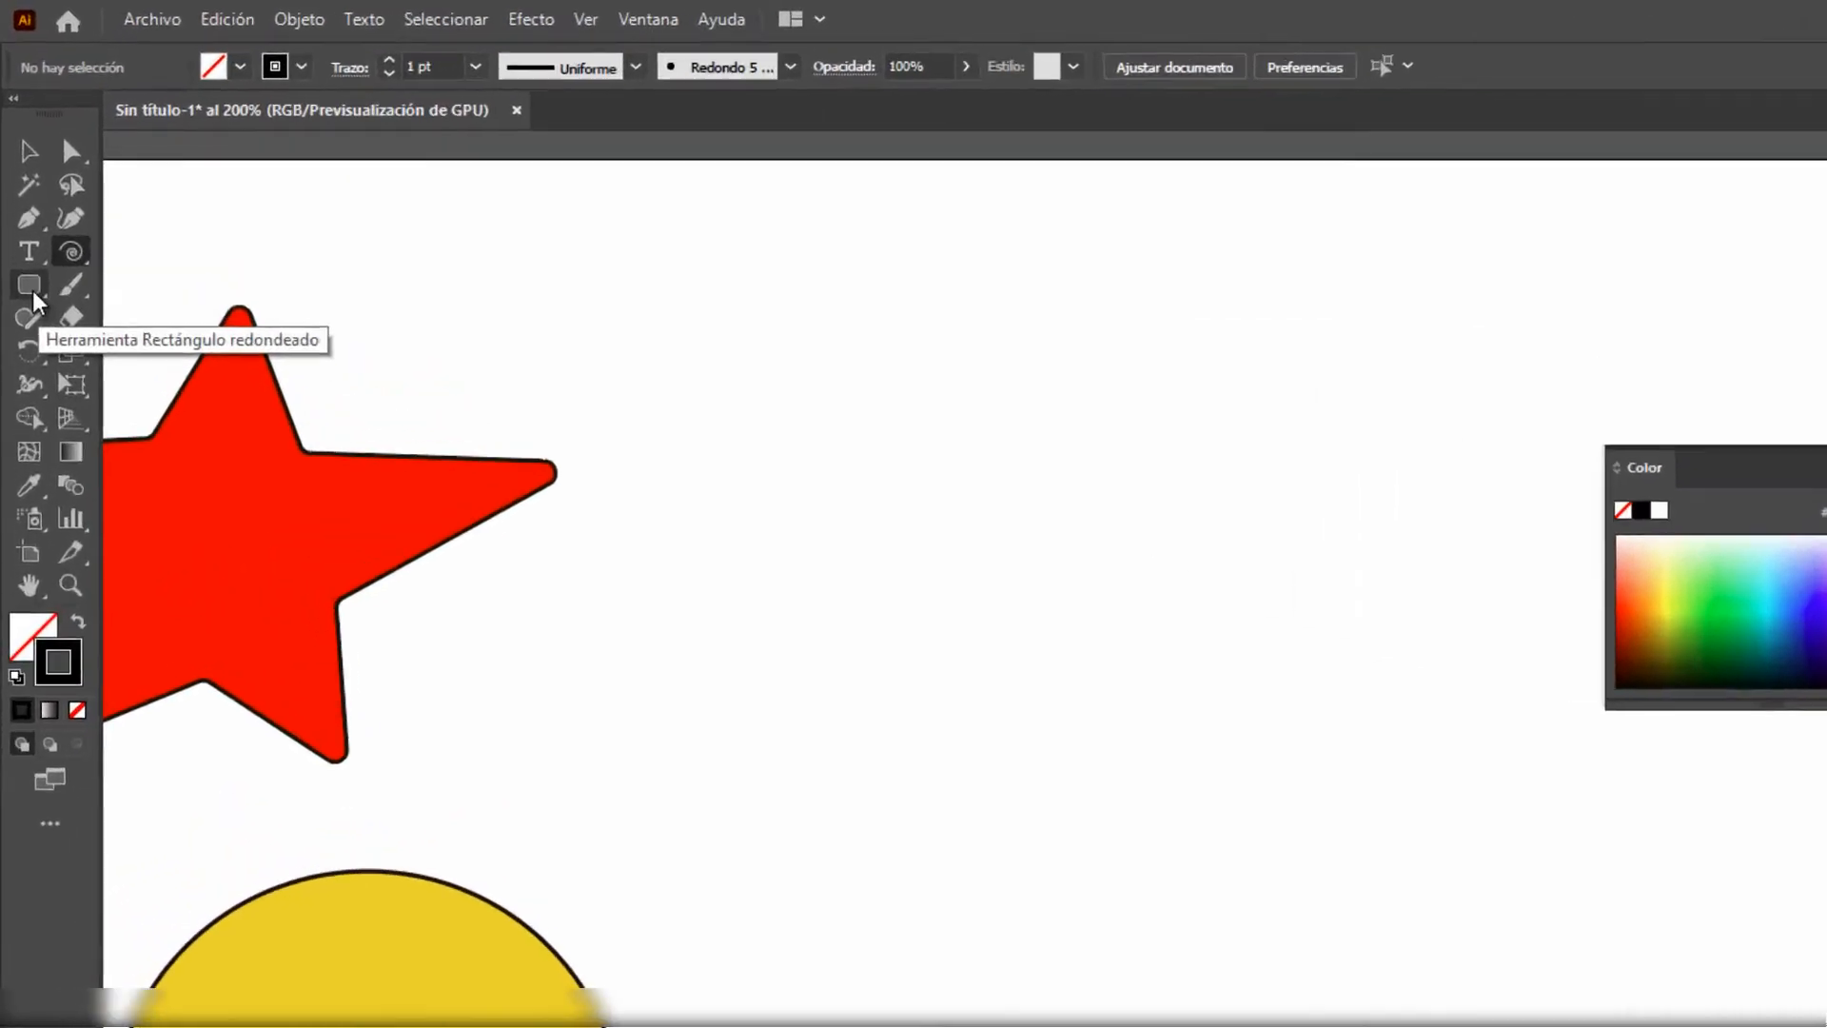
click(22, 198)
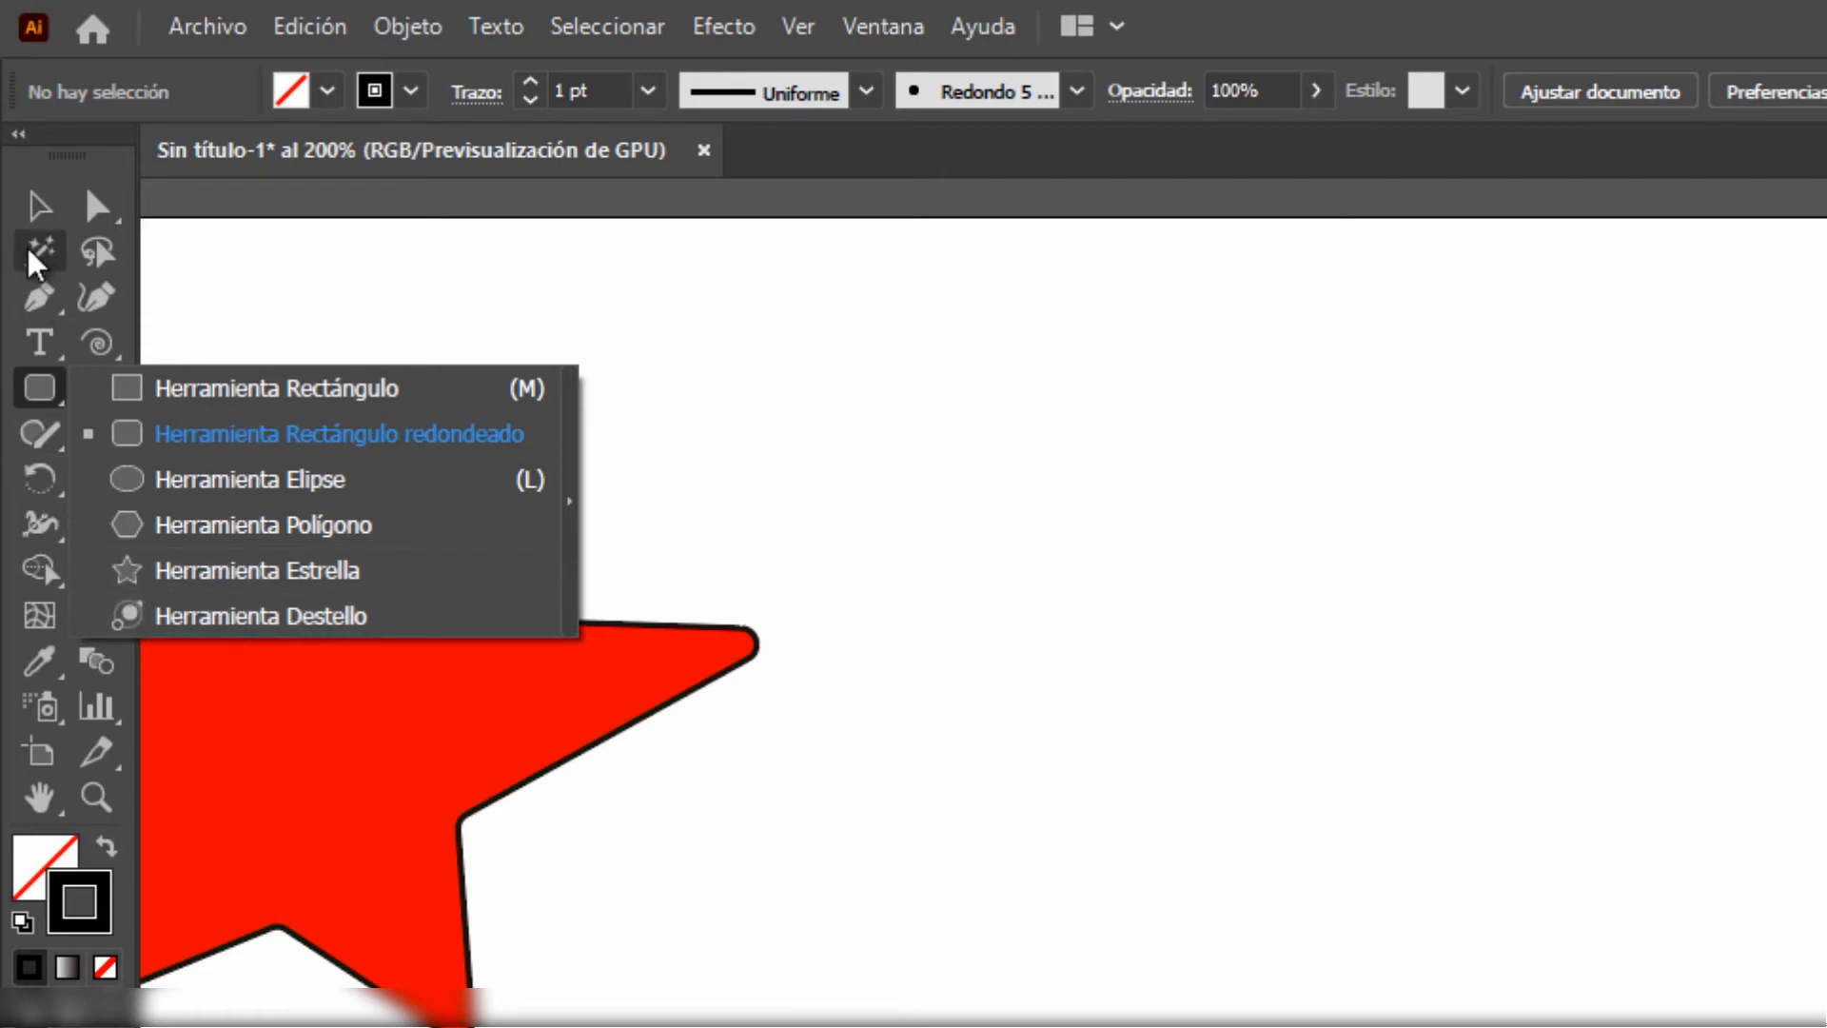
click(39, 206)
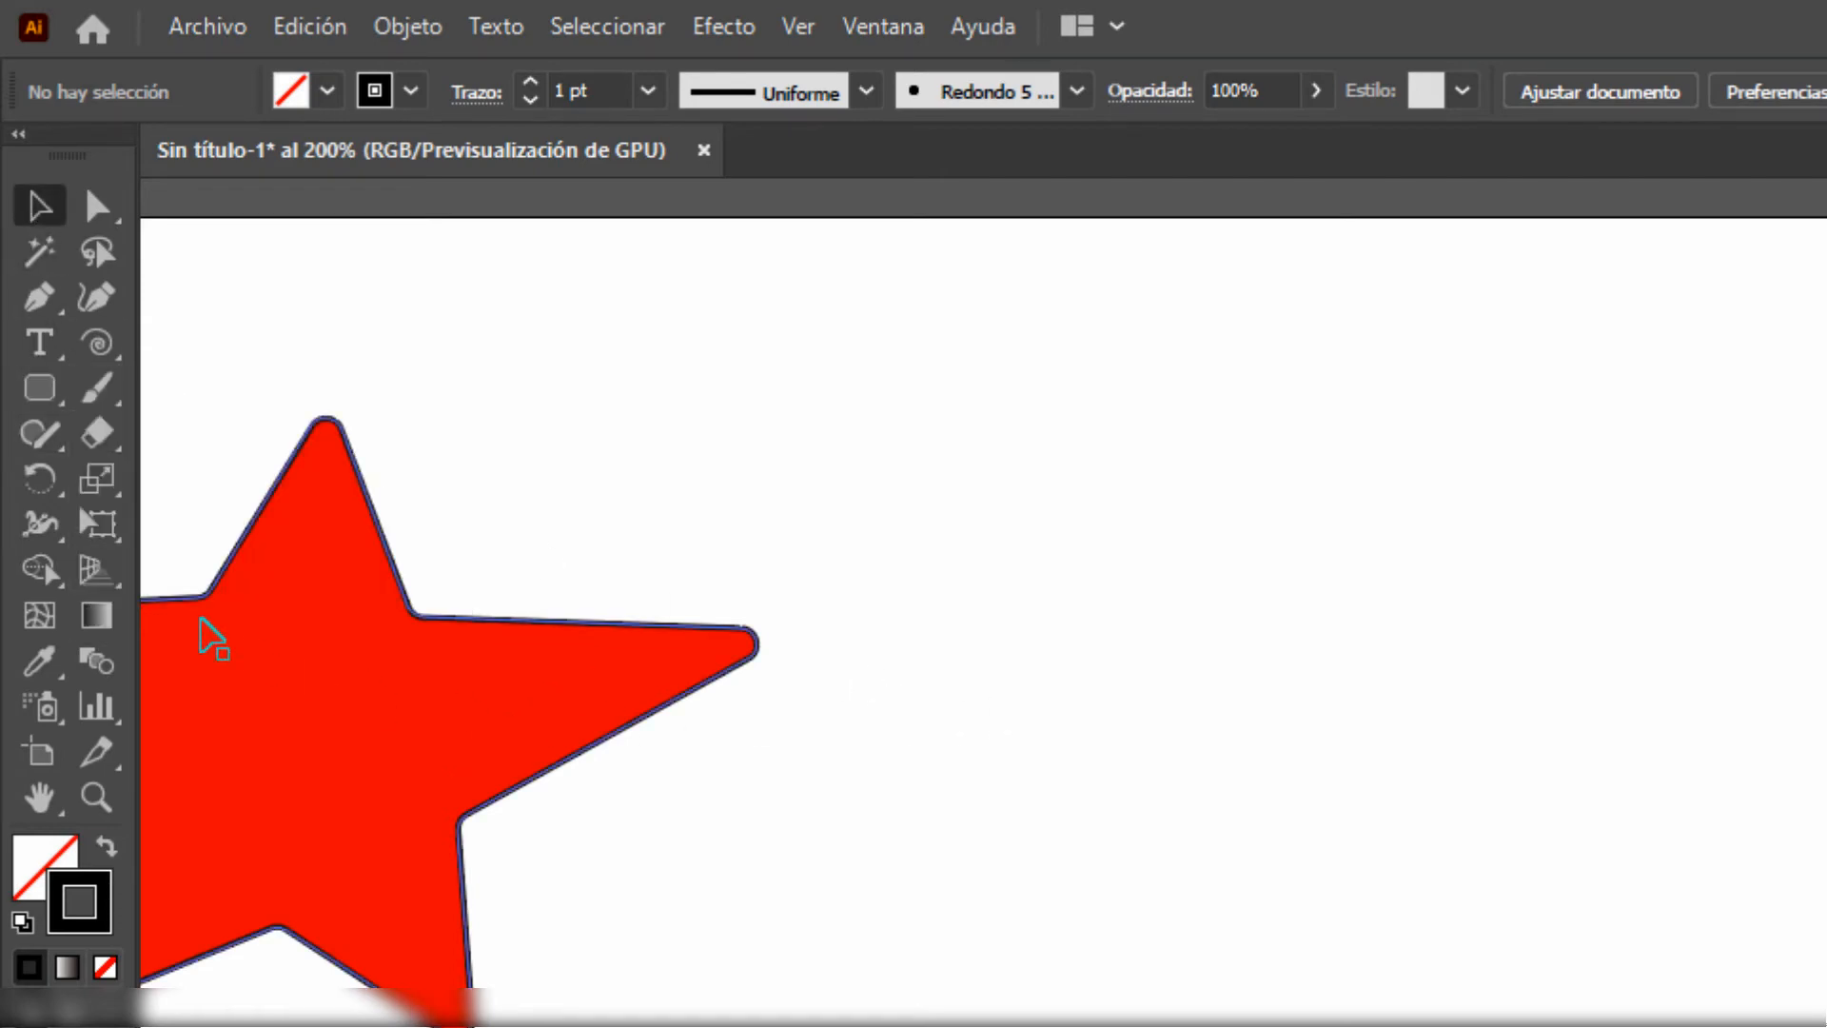
- Draw a lens flare about 149 px across beside the star with the Flare tool, and deselect it
click(39, 387)
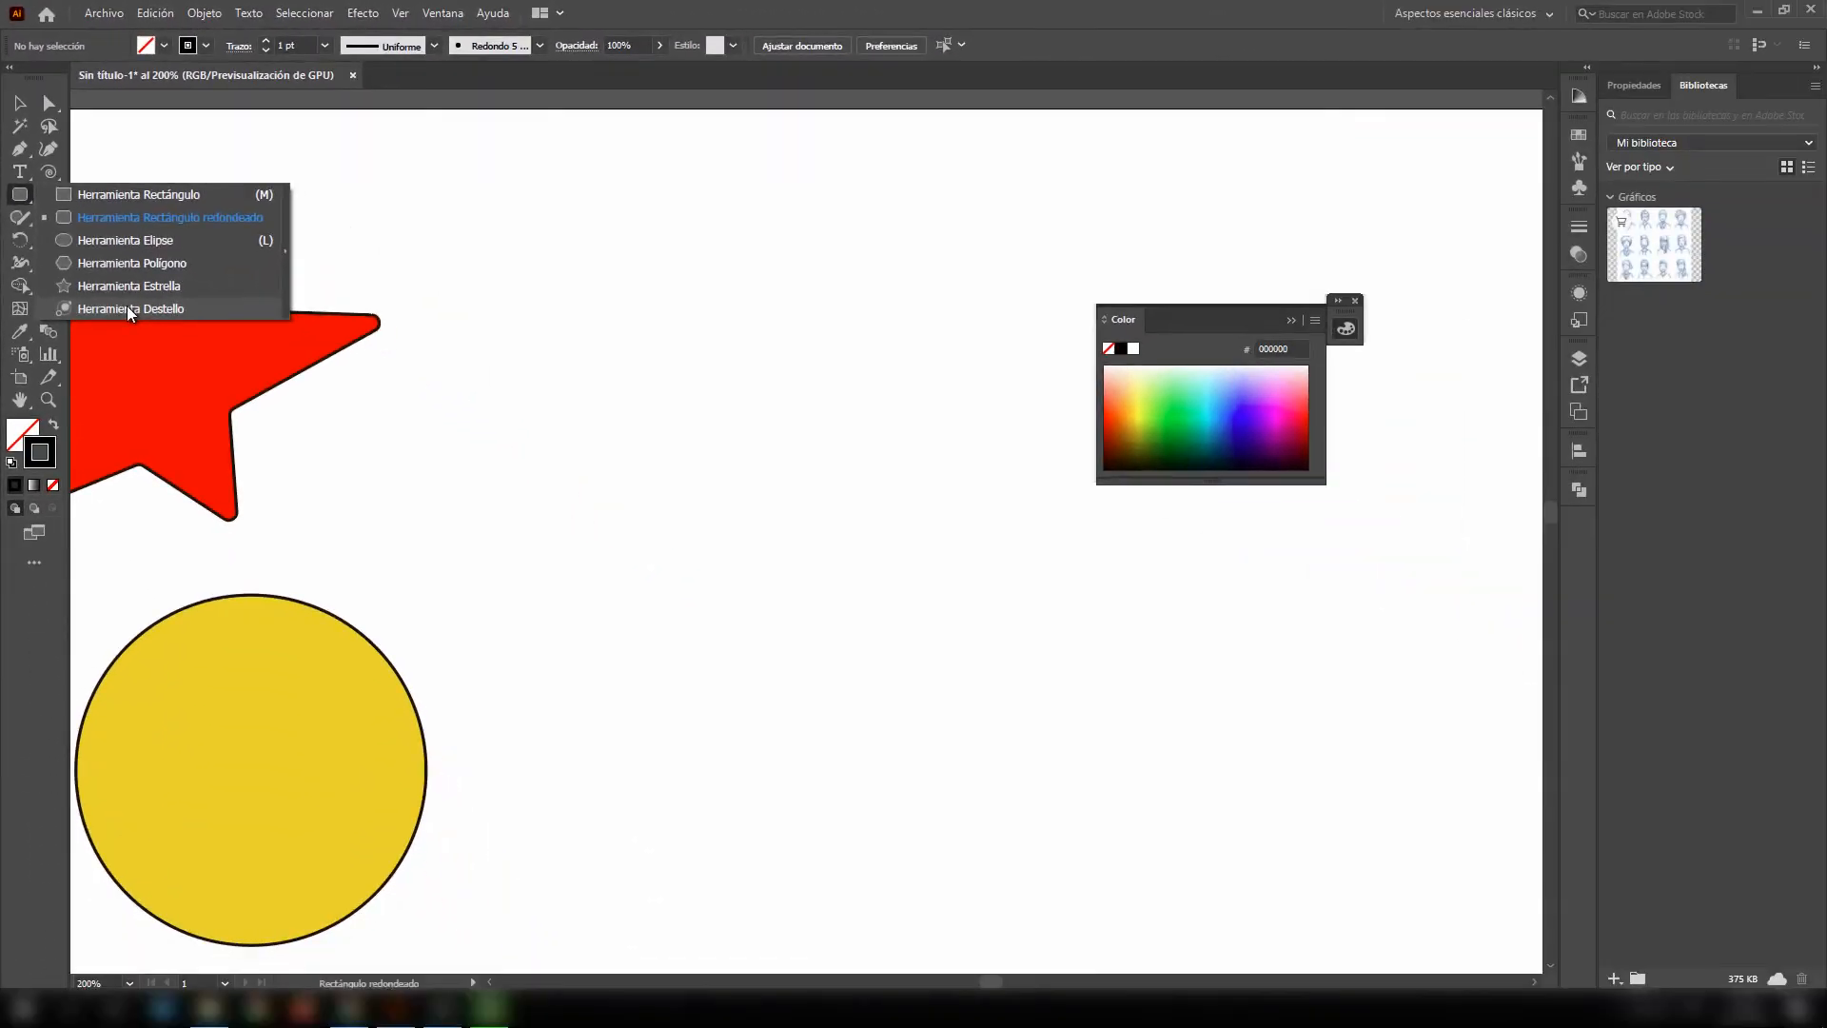
click(253, 609)
drag(555, 467, 598, 511)
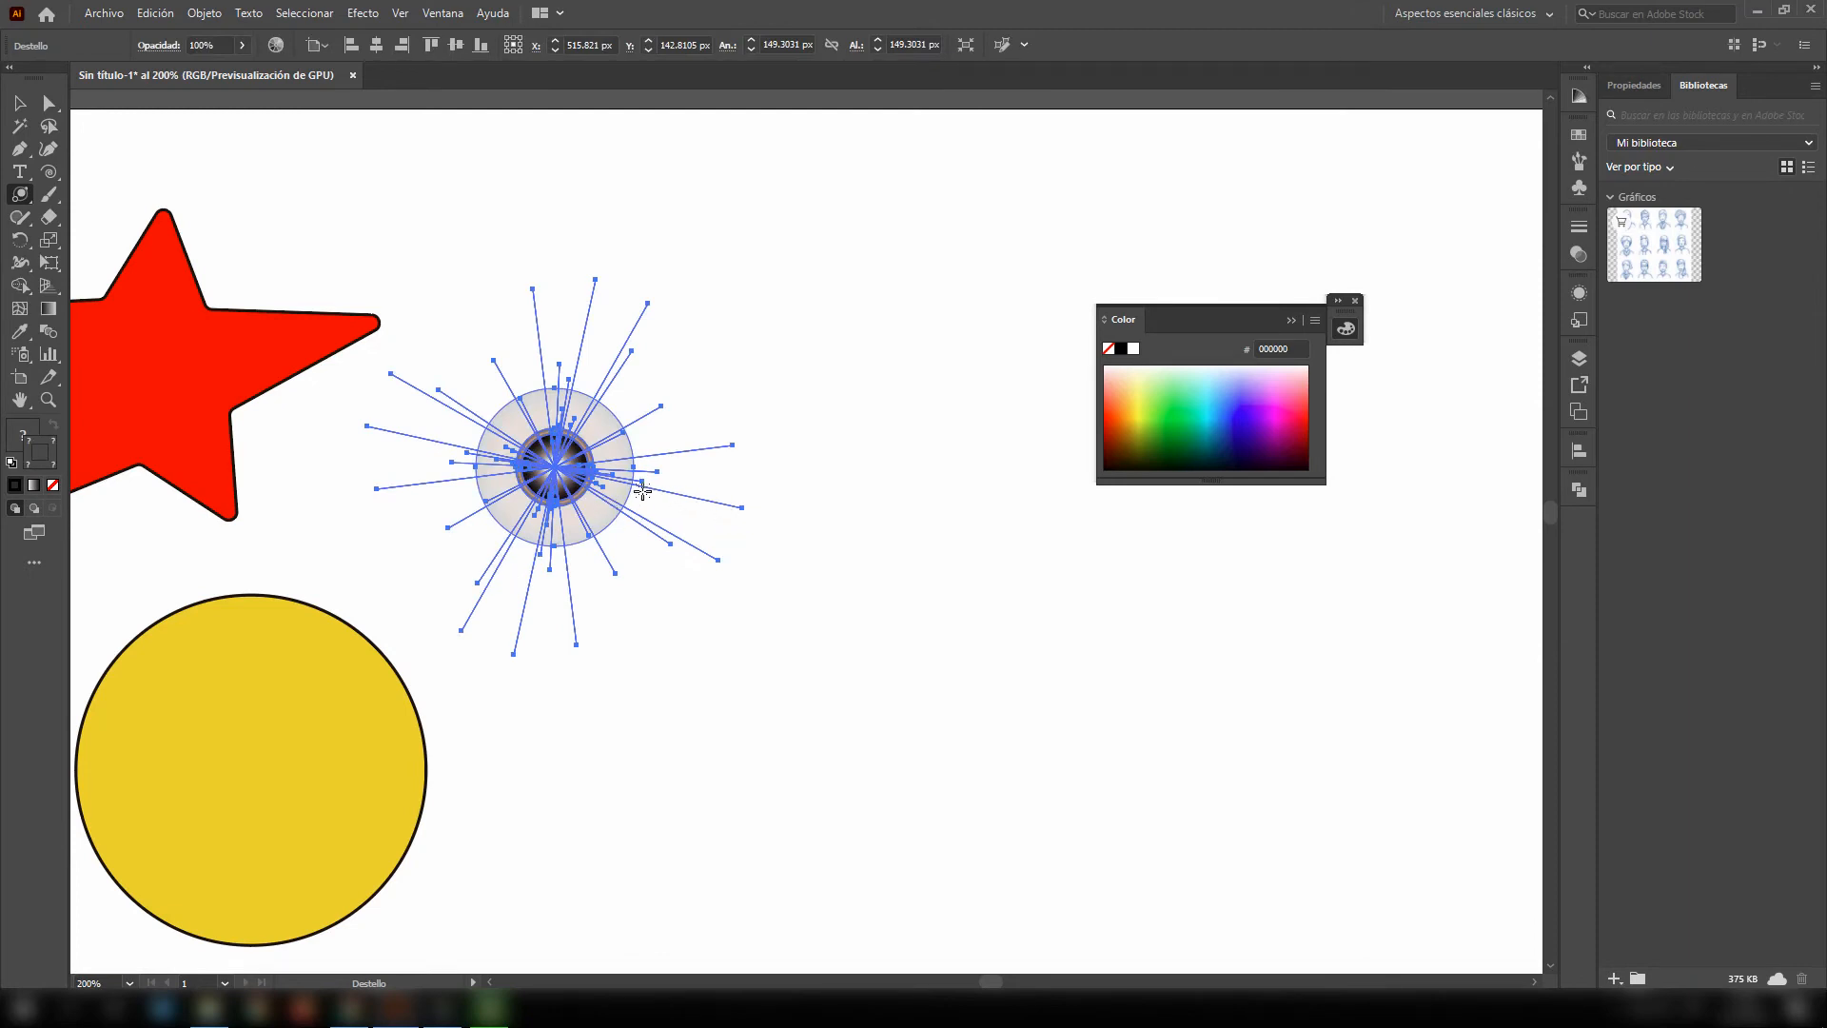
click(19, 102)
click(837, 432)
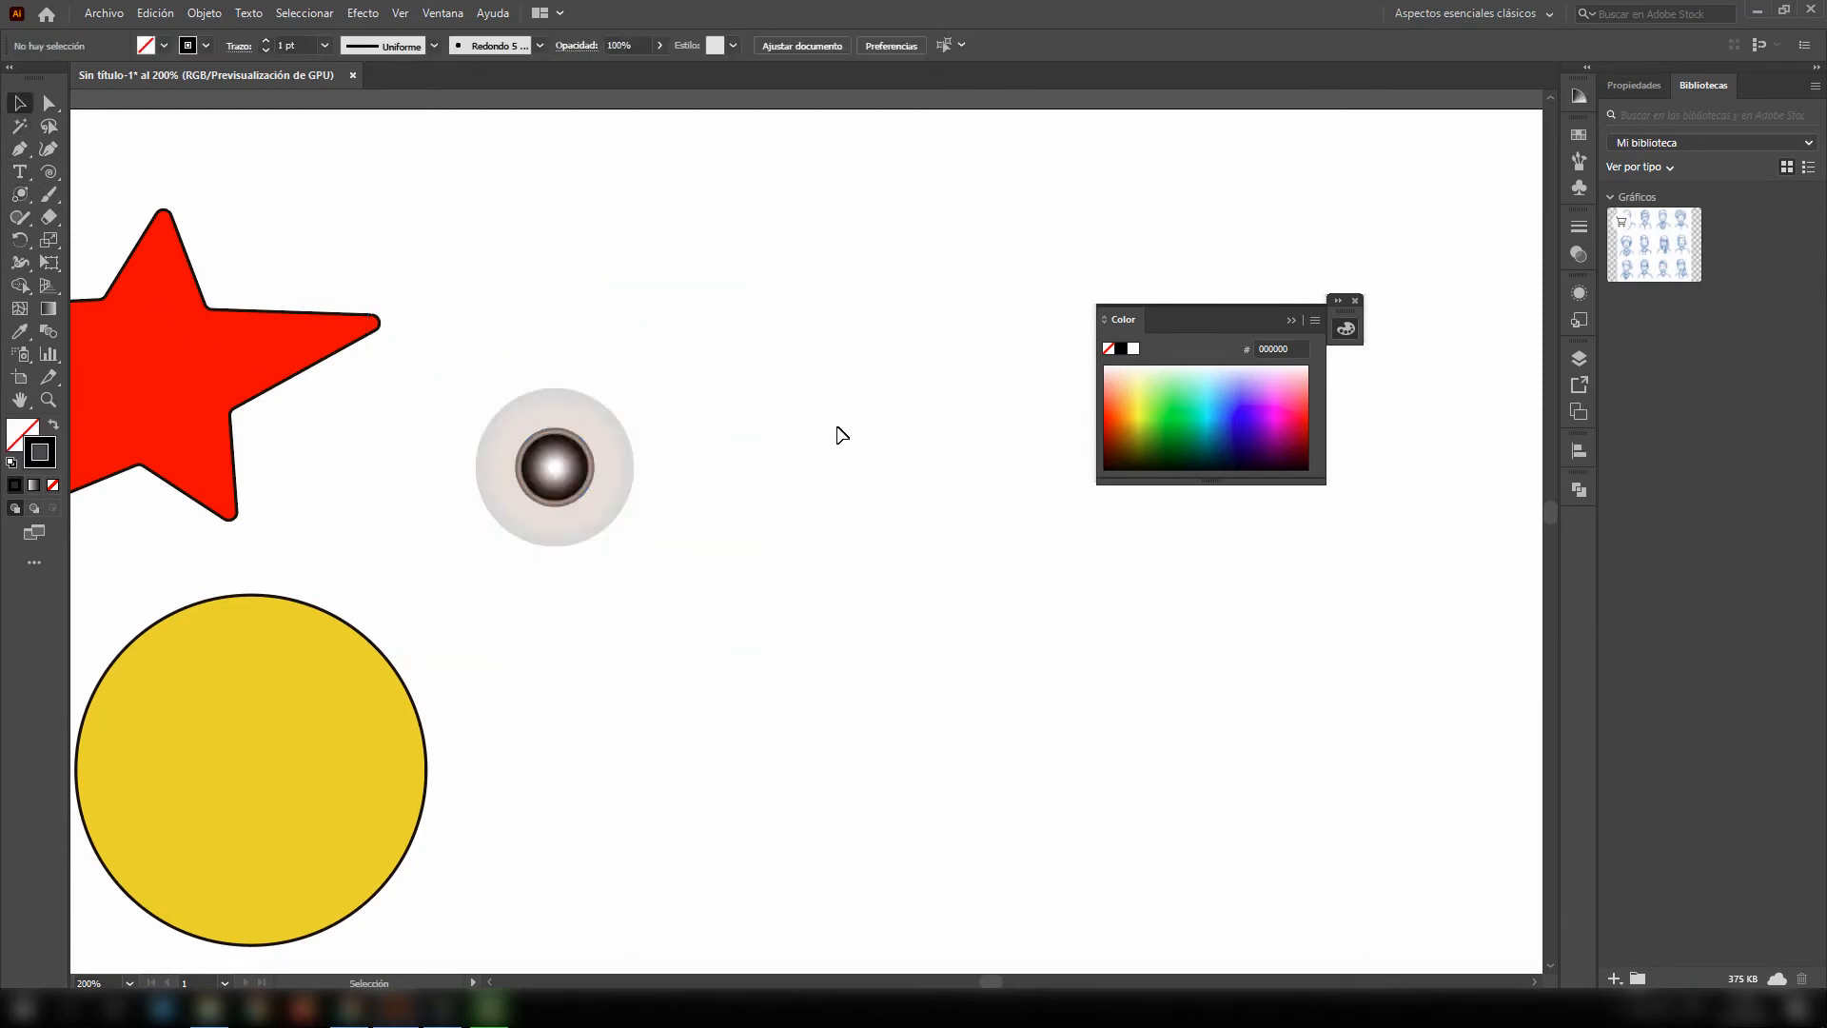
- Move the flare slightly up and to the right, and reposition it over the star's right arm
drag(561, 471, 610, 401)
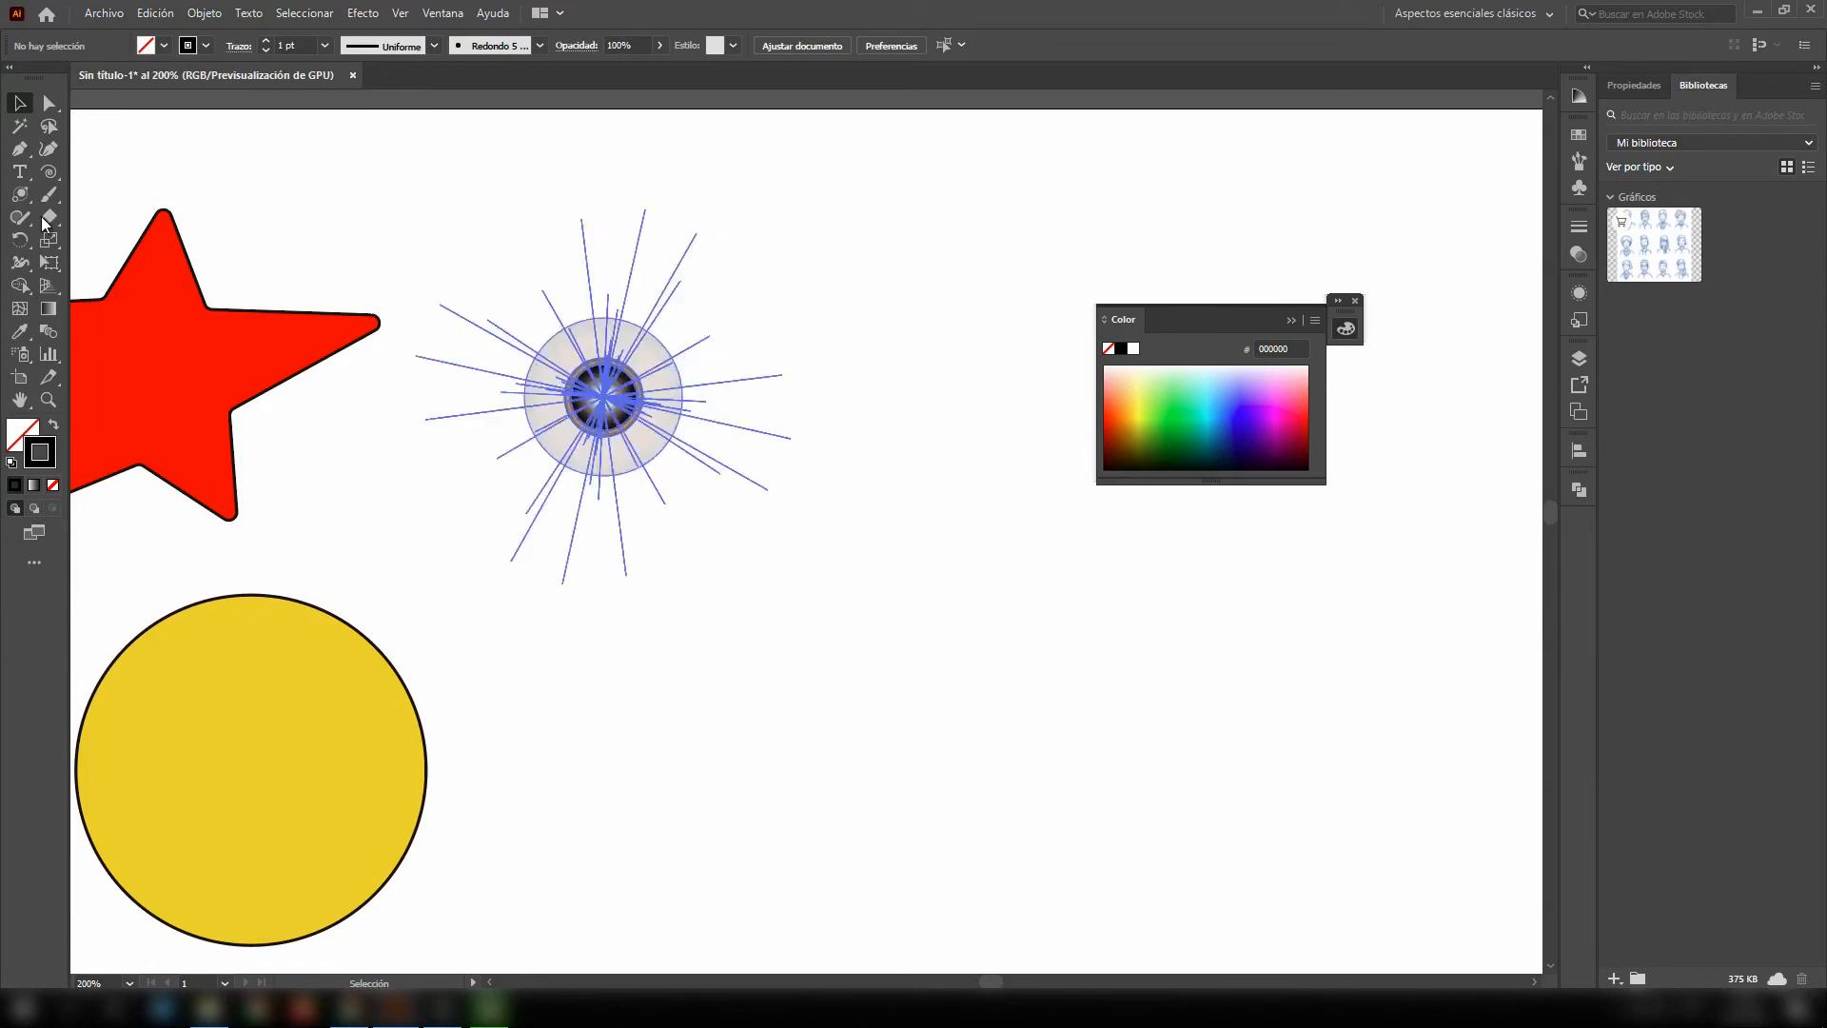
click(1009, 618)
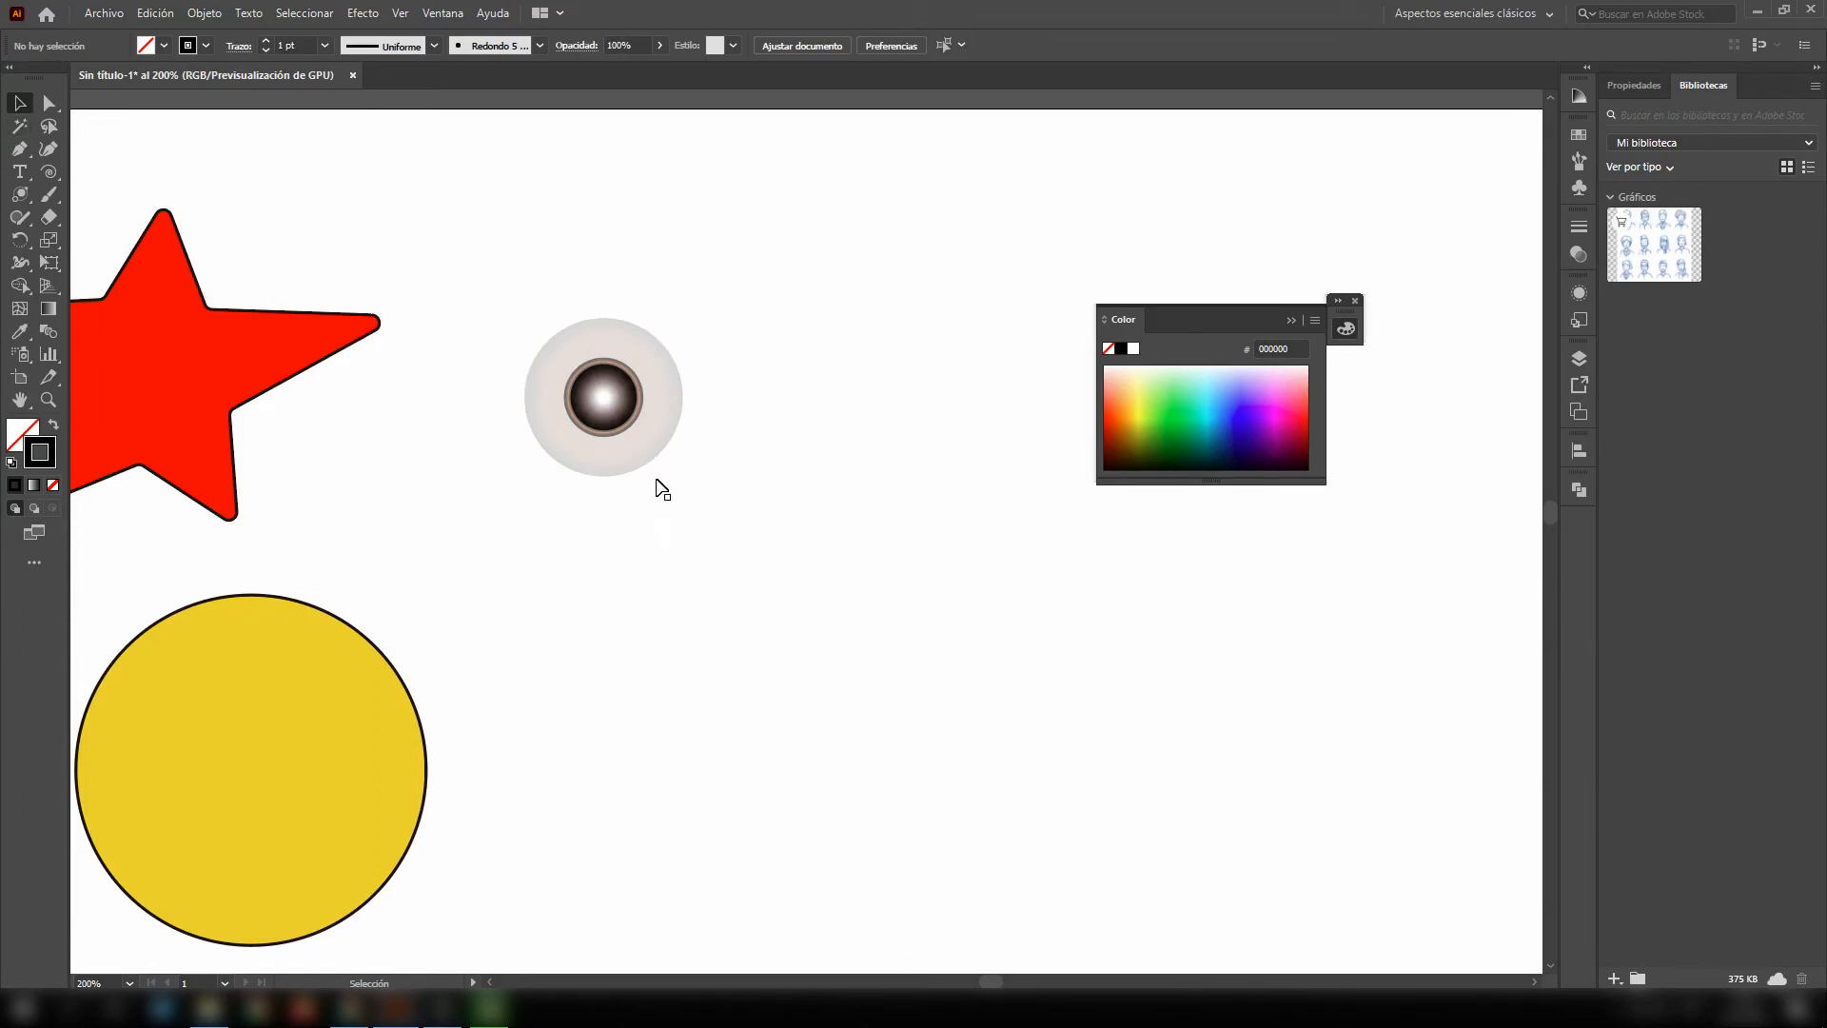
click(647, 435)
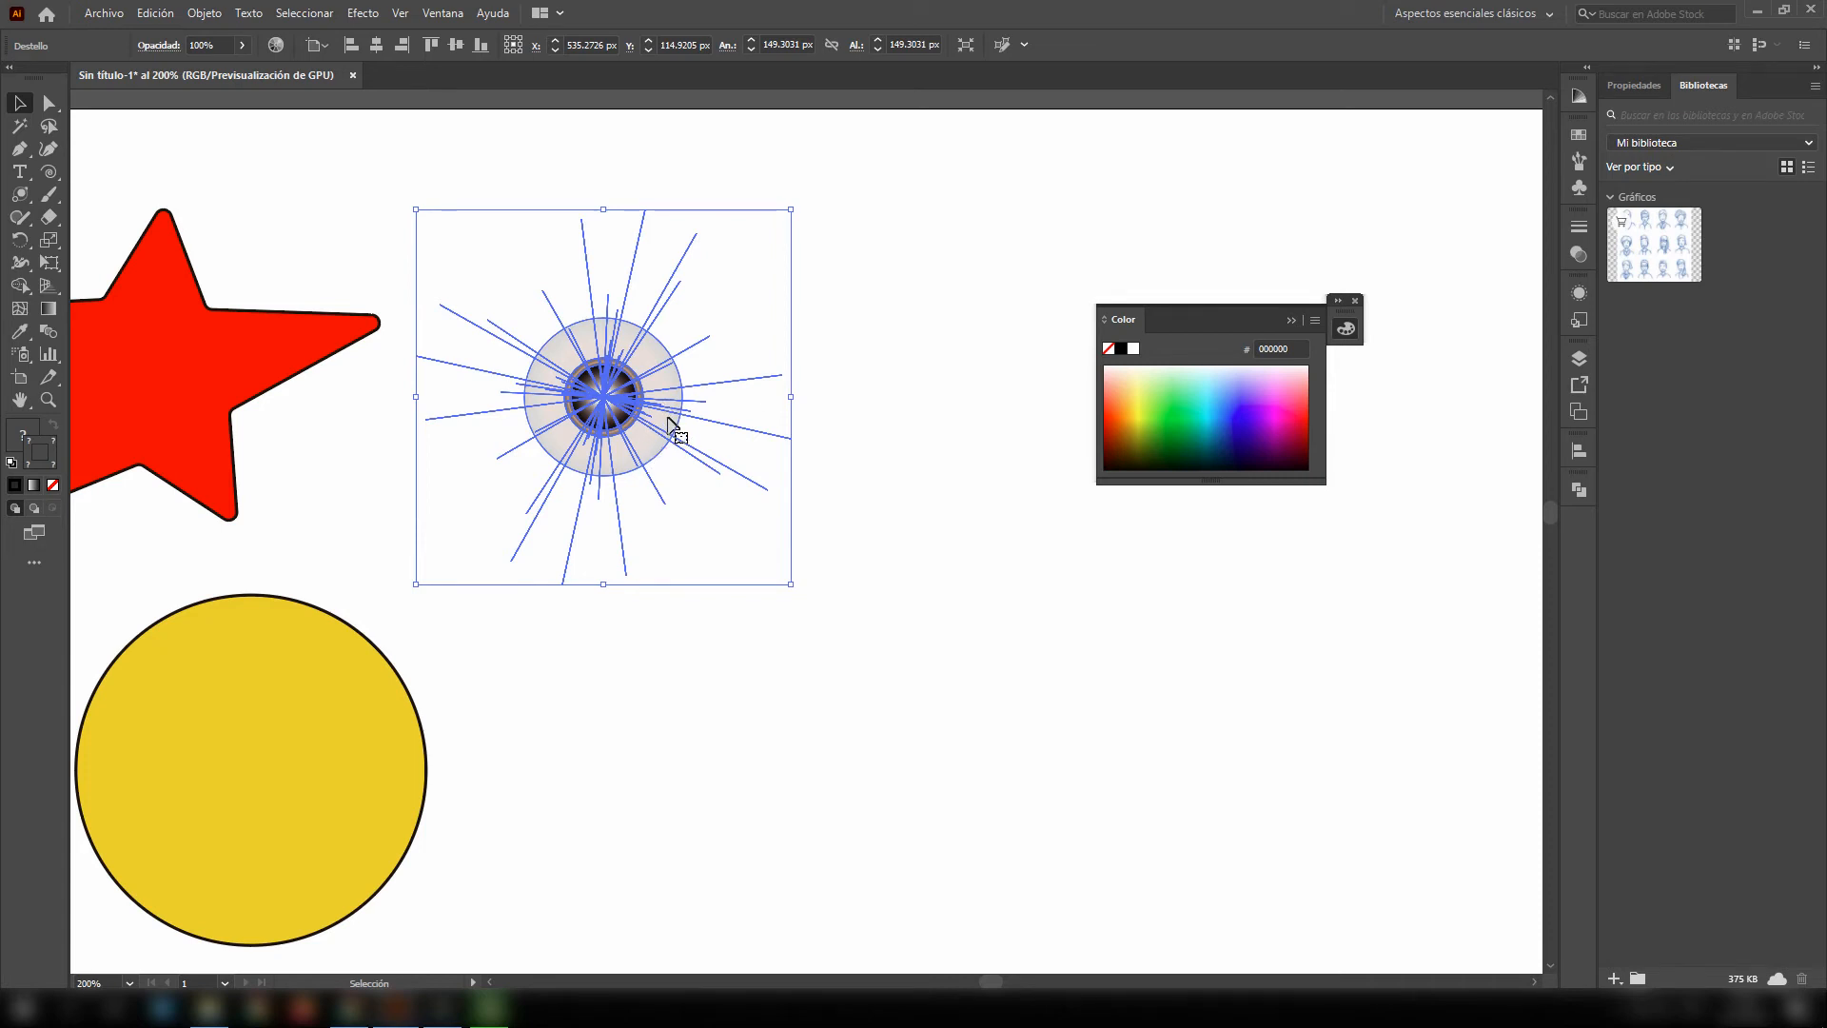
drag(669, 425, 294, 387)
click(521, 432)
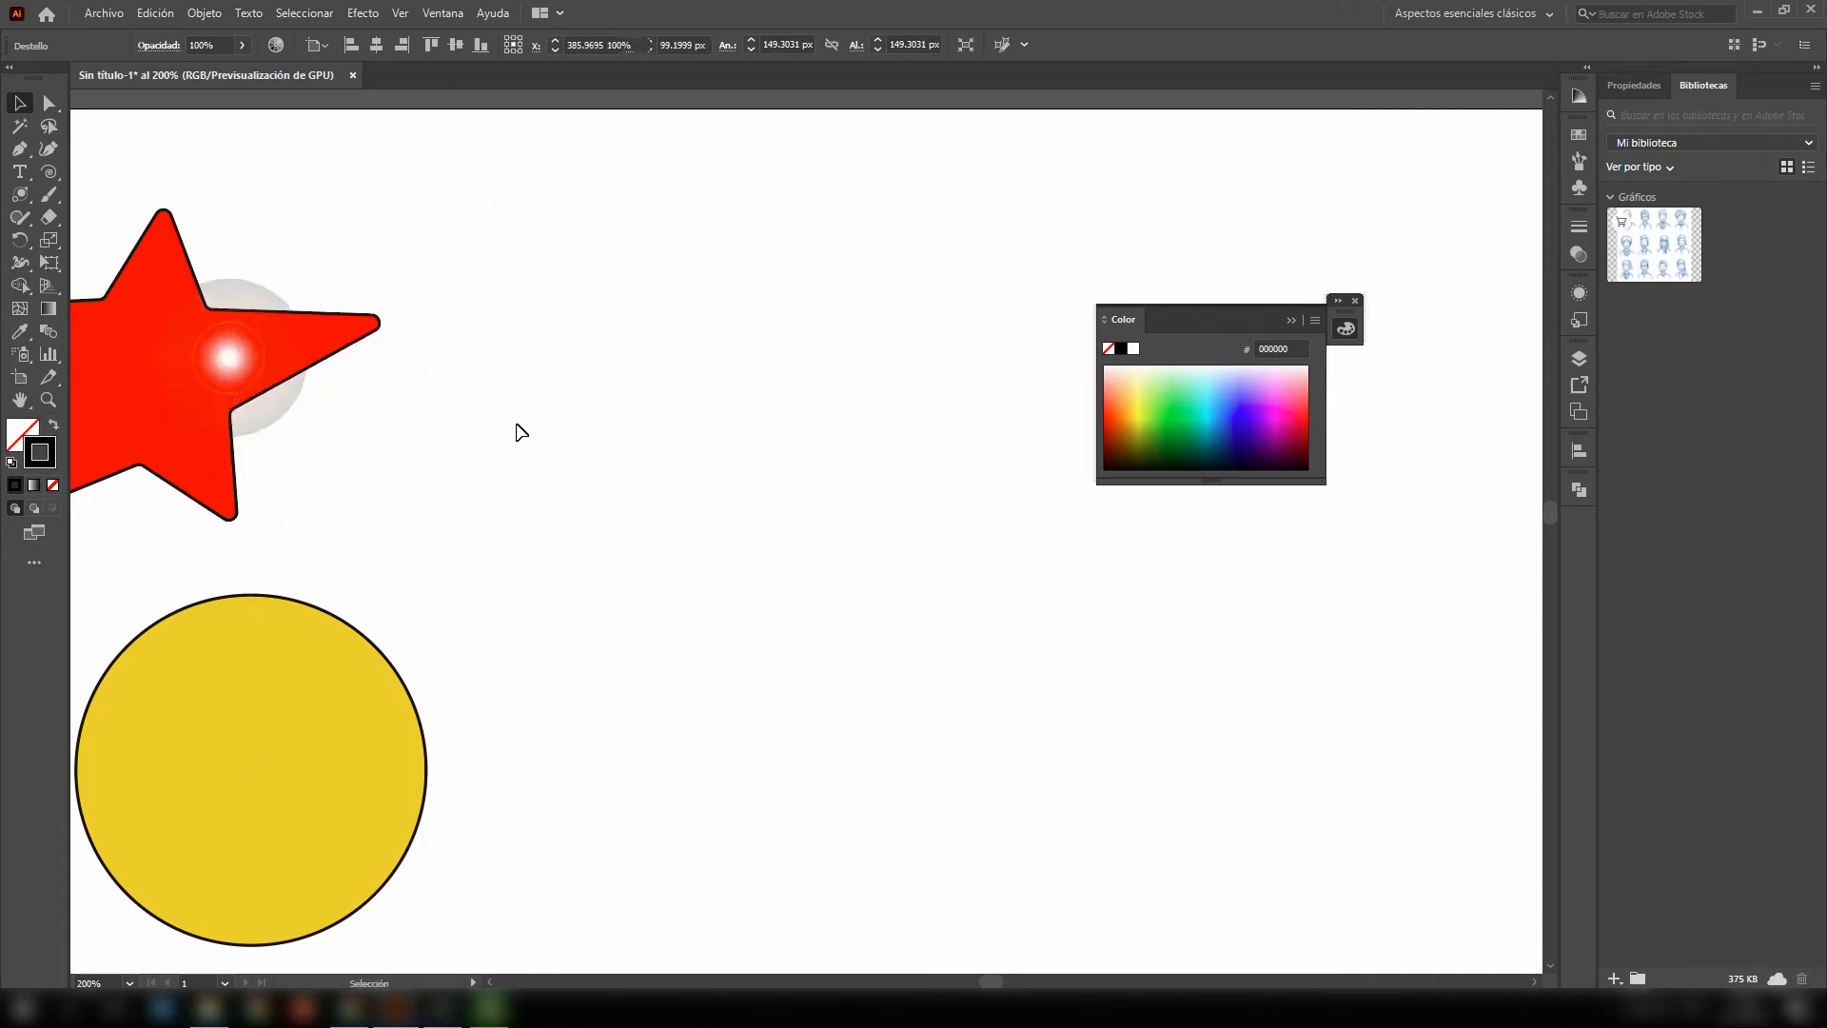
- Move the flare from the star onto the rotated red square, and delete it
drag(523, 430, 1052, 396)
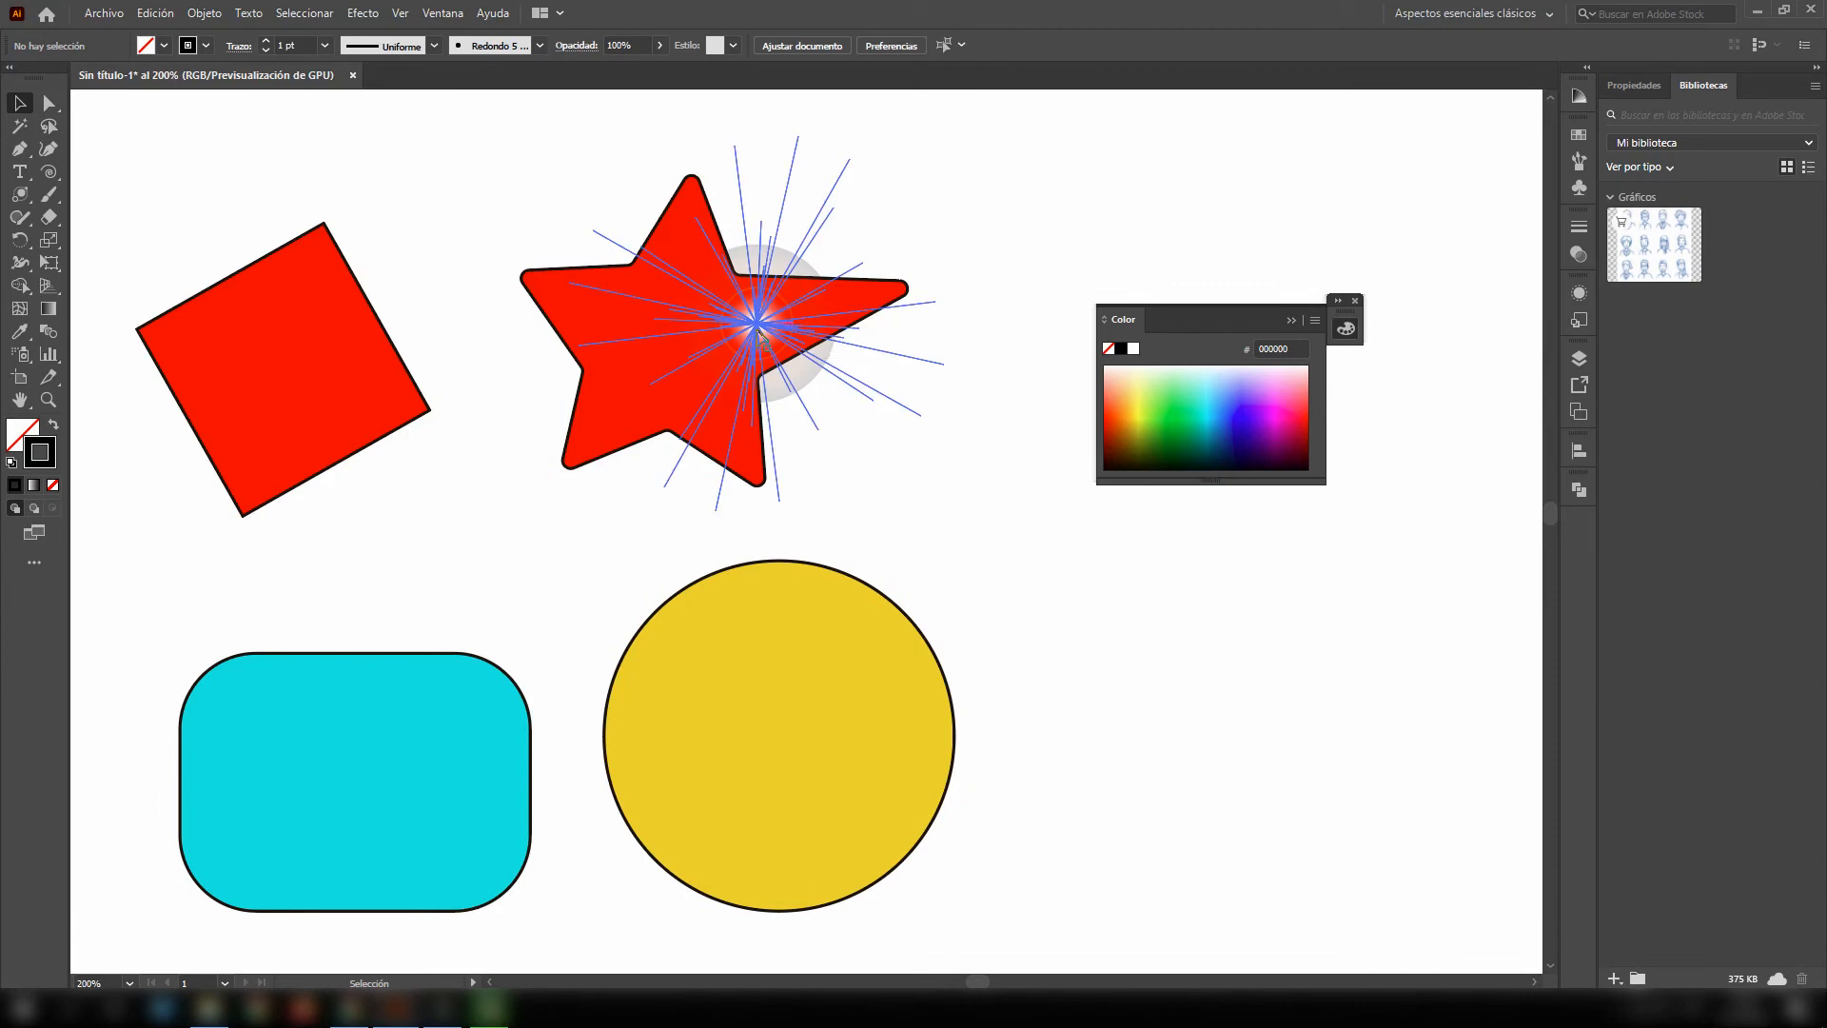
drag(762, 338, 270, 344)
click(975, 471)
click(1068, 701)
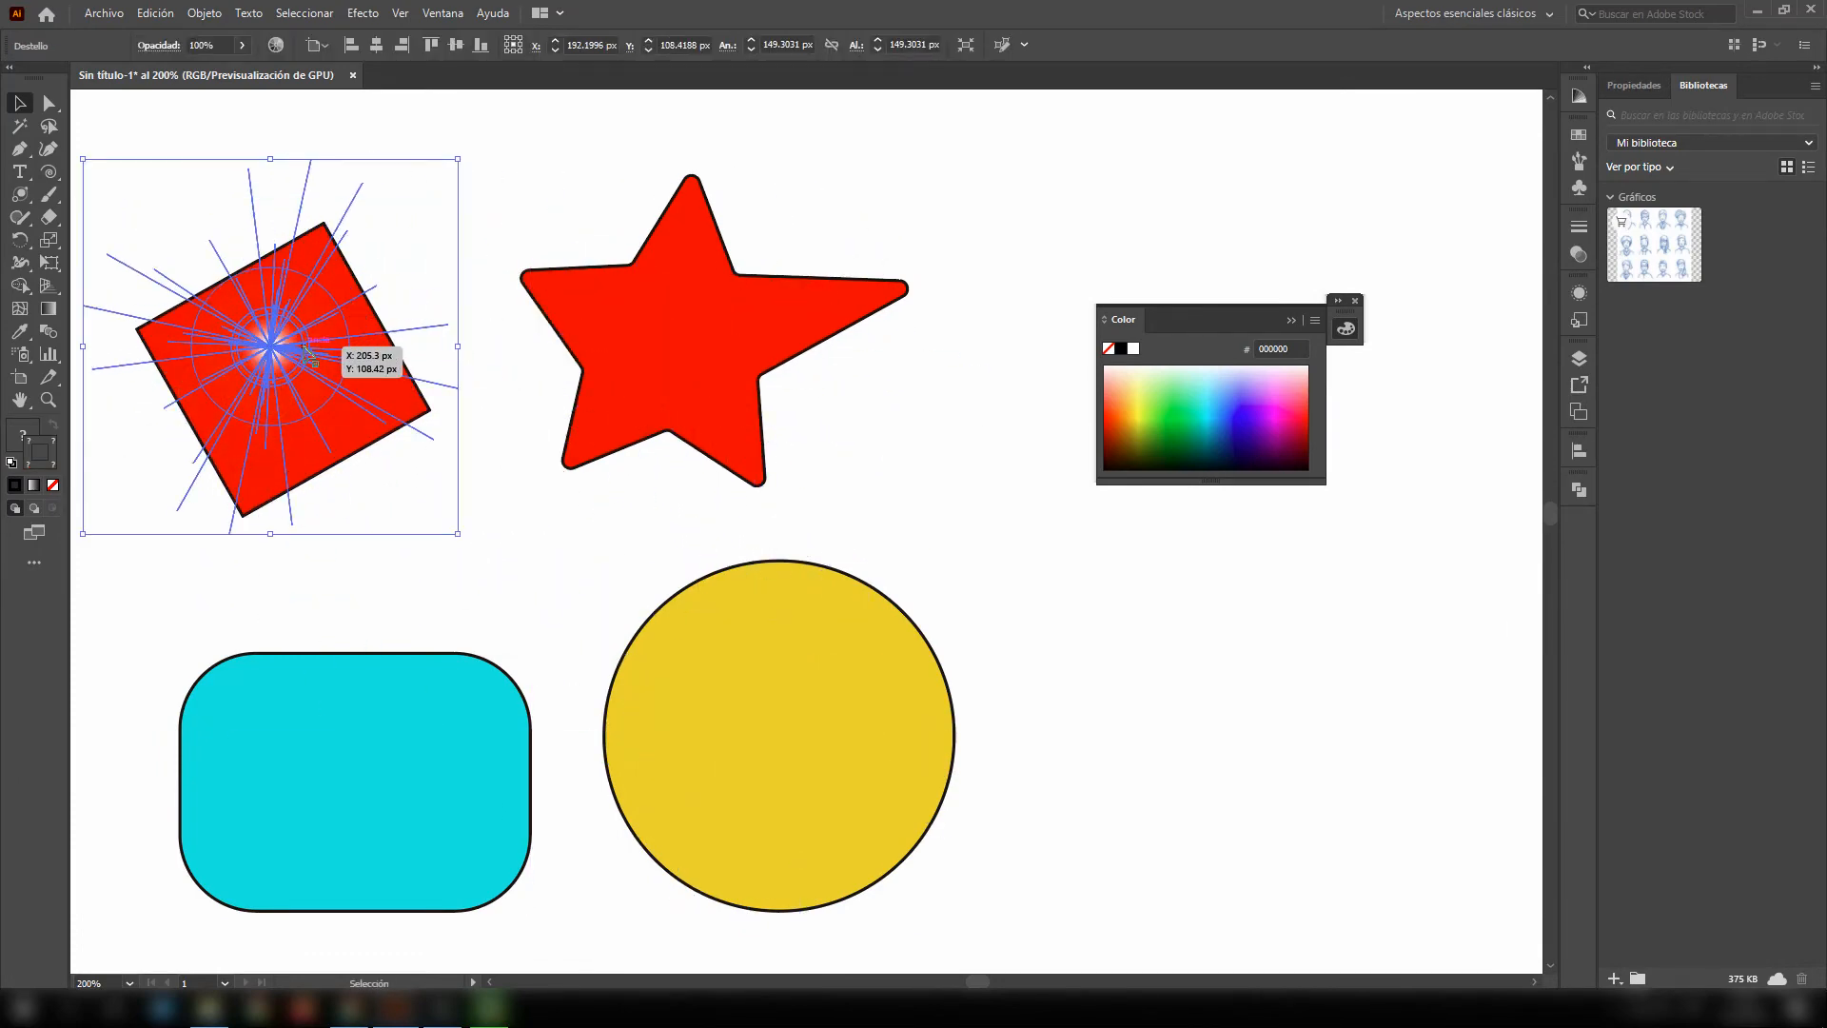
key(Delete)
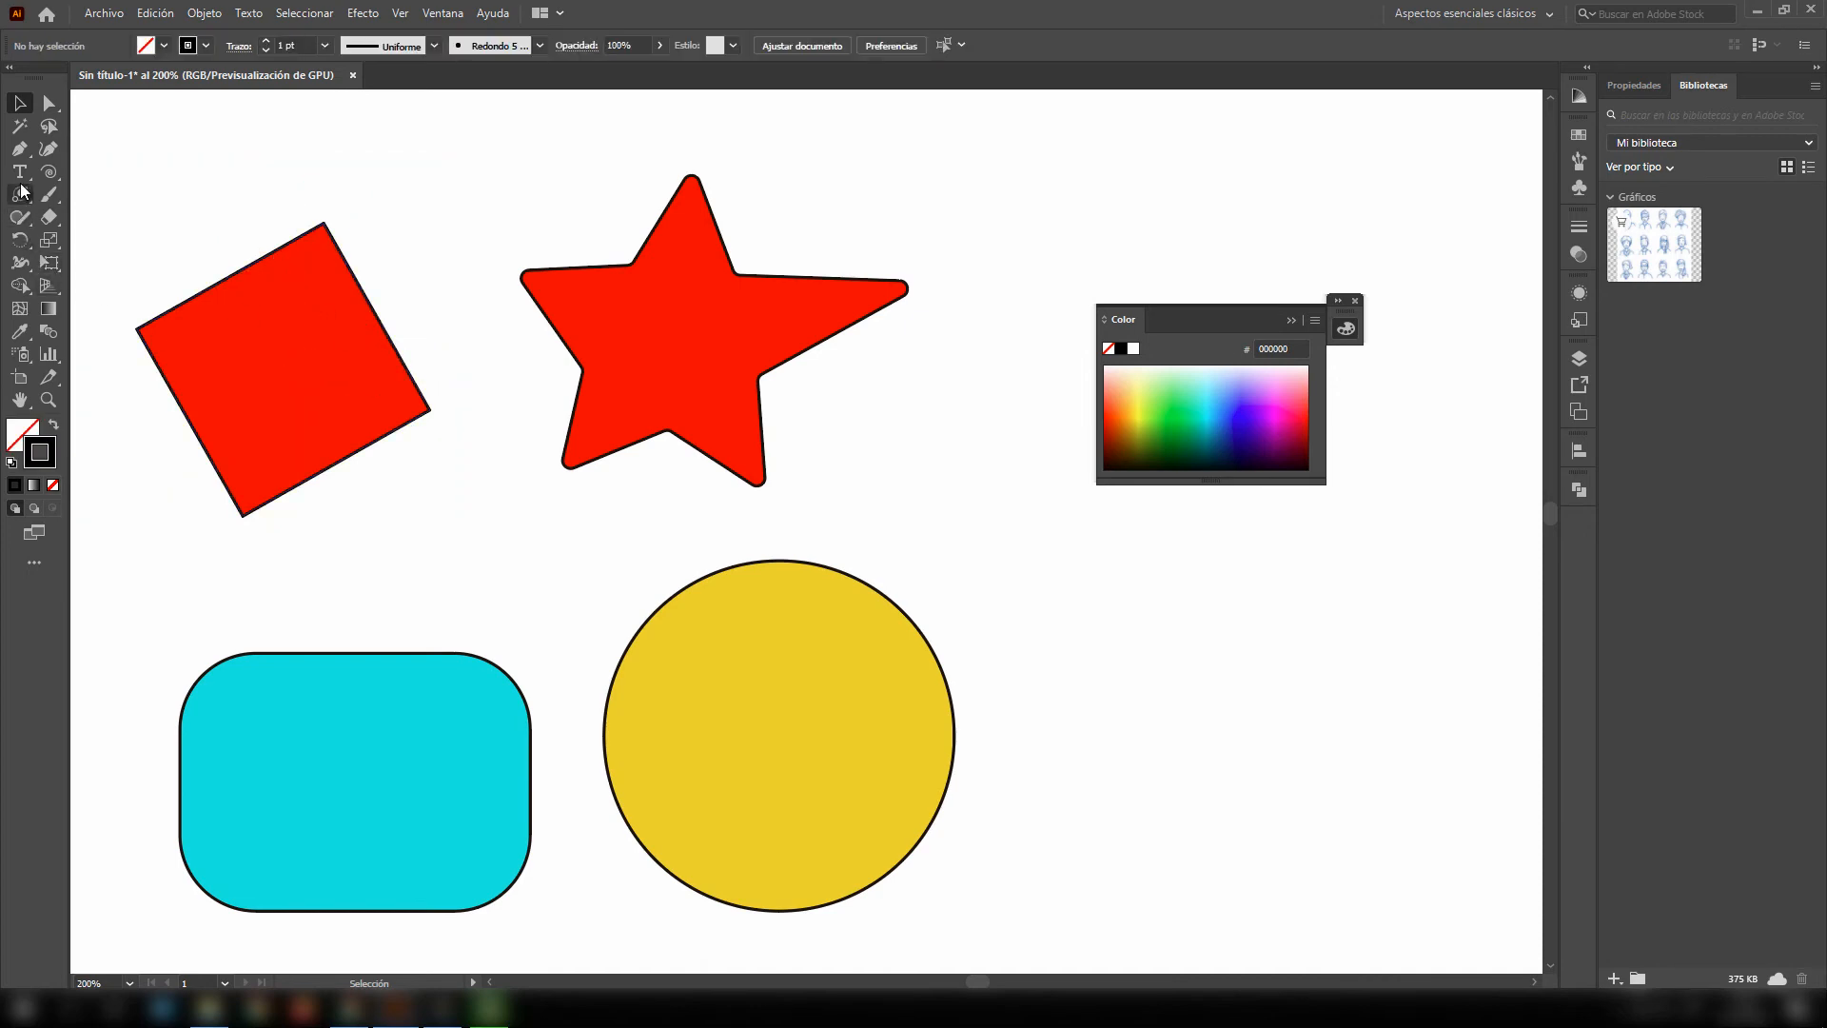
- Open the Flare tool options, examine the center, halo, ray and ring settings, and accept them
double_click(21, 193)
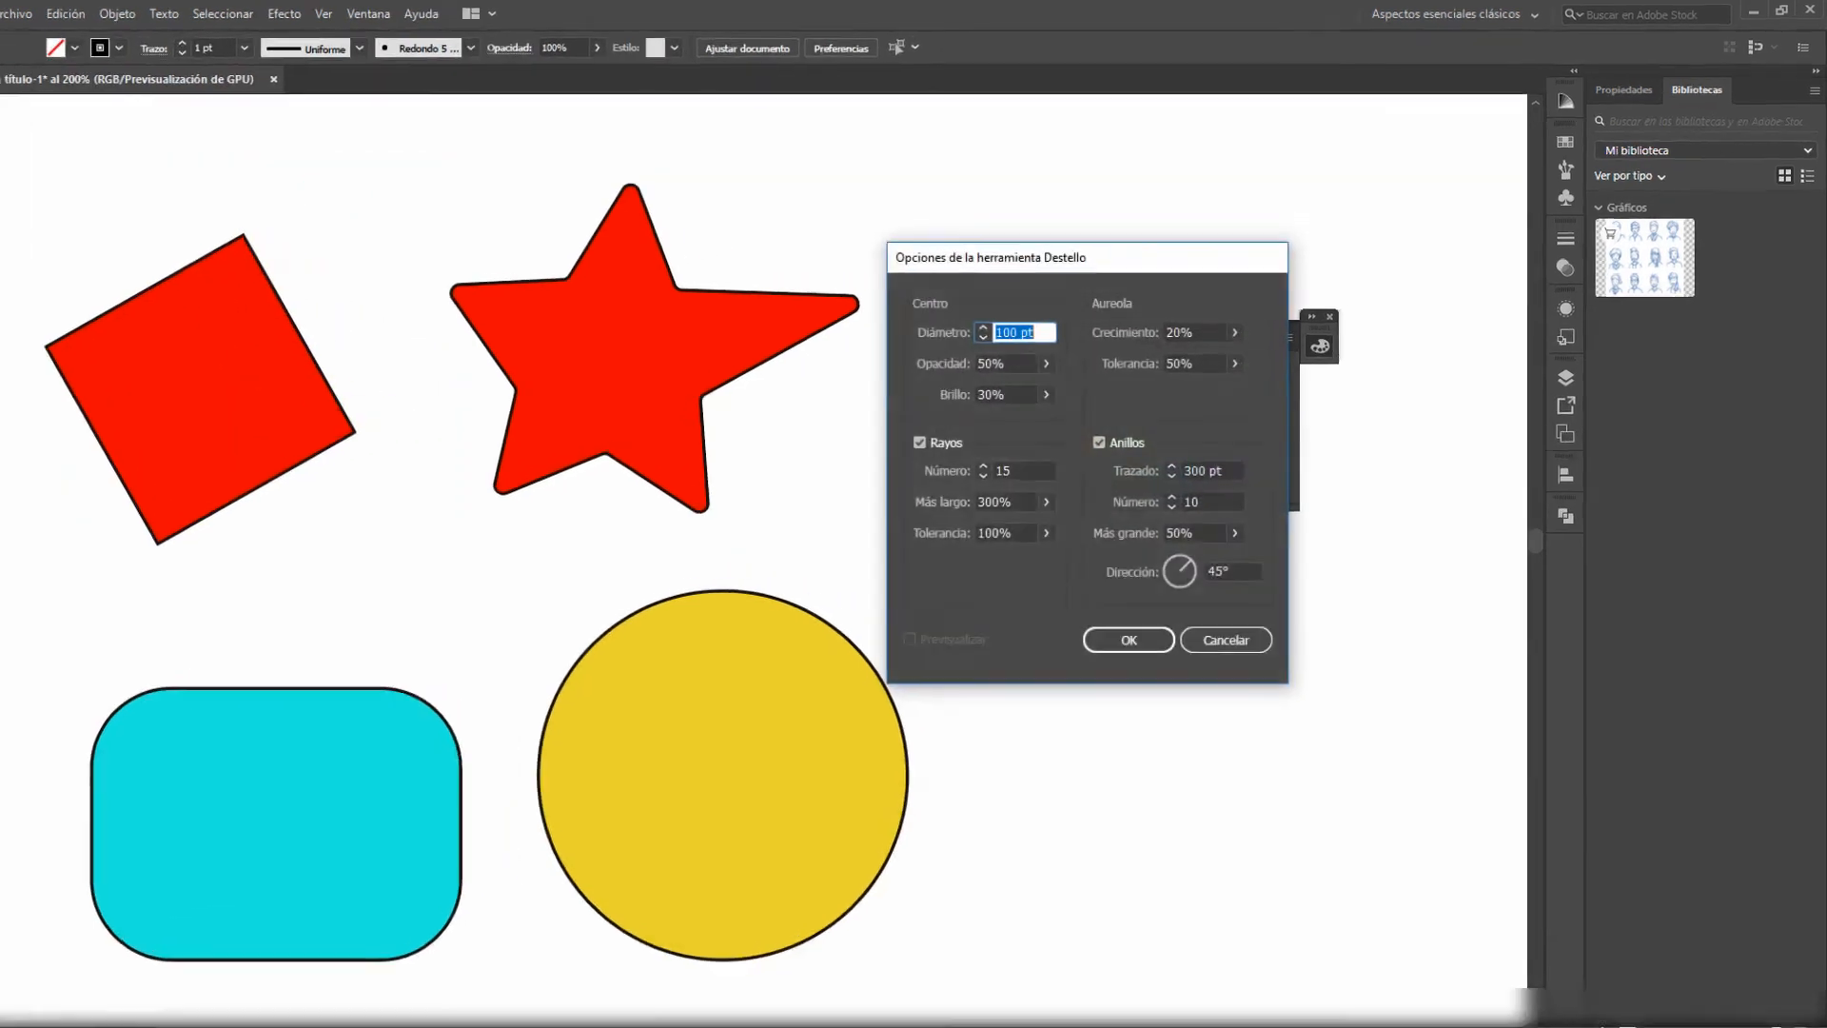
drag(1002, 244, 786, 217)
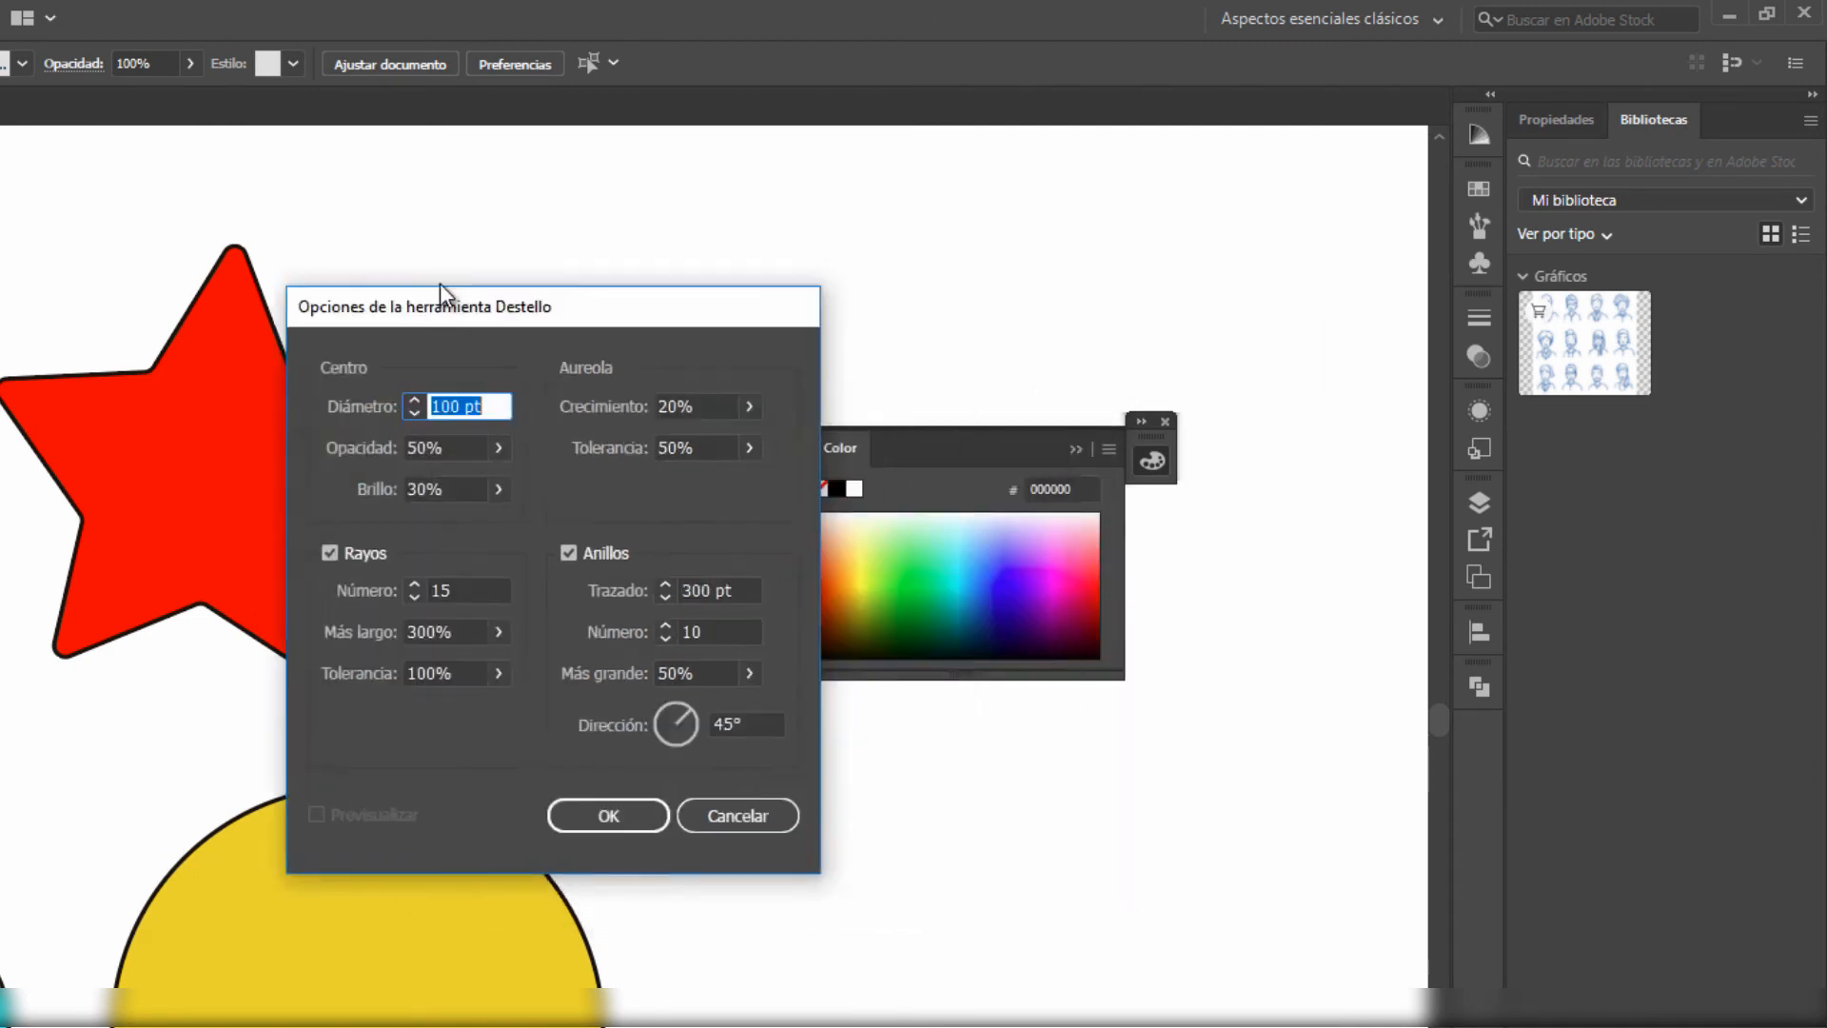
drag(440, 283, 397, 256)
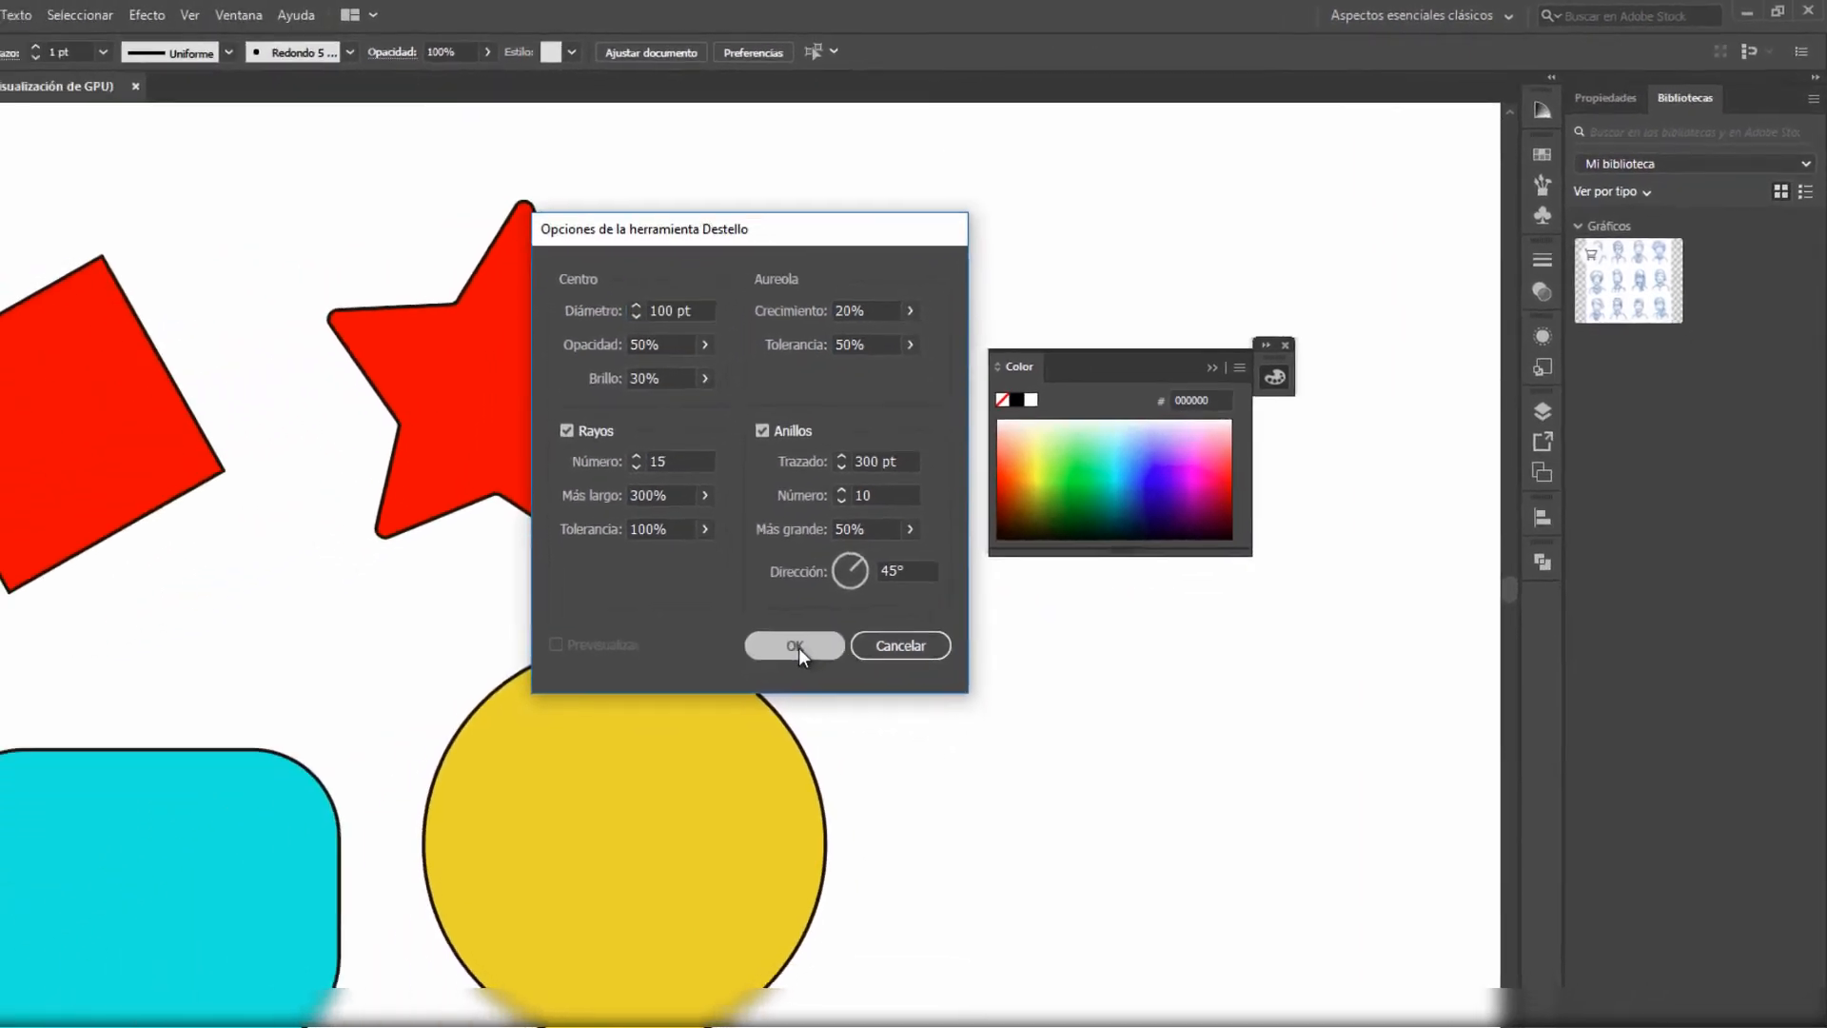
click(571, 789)
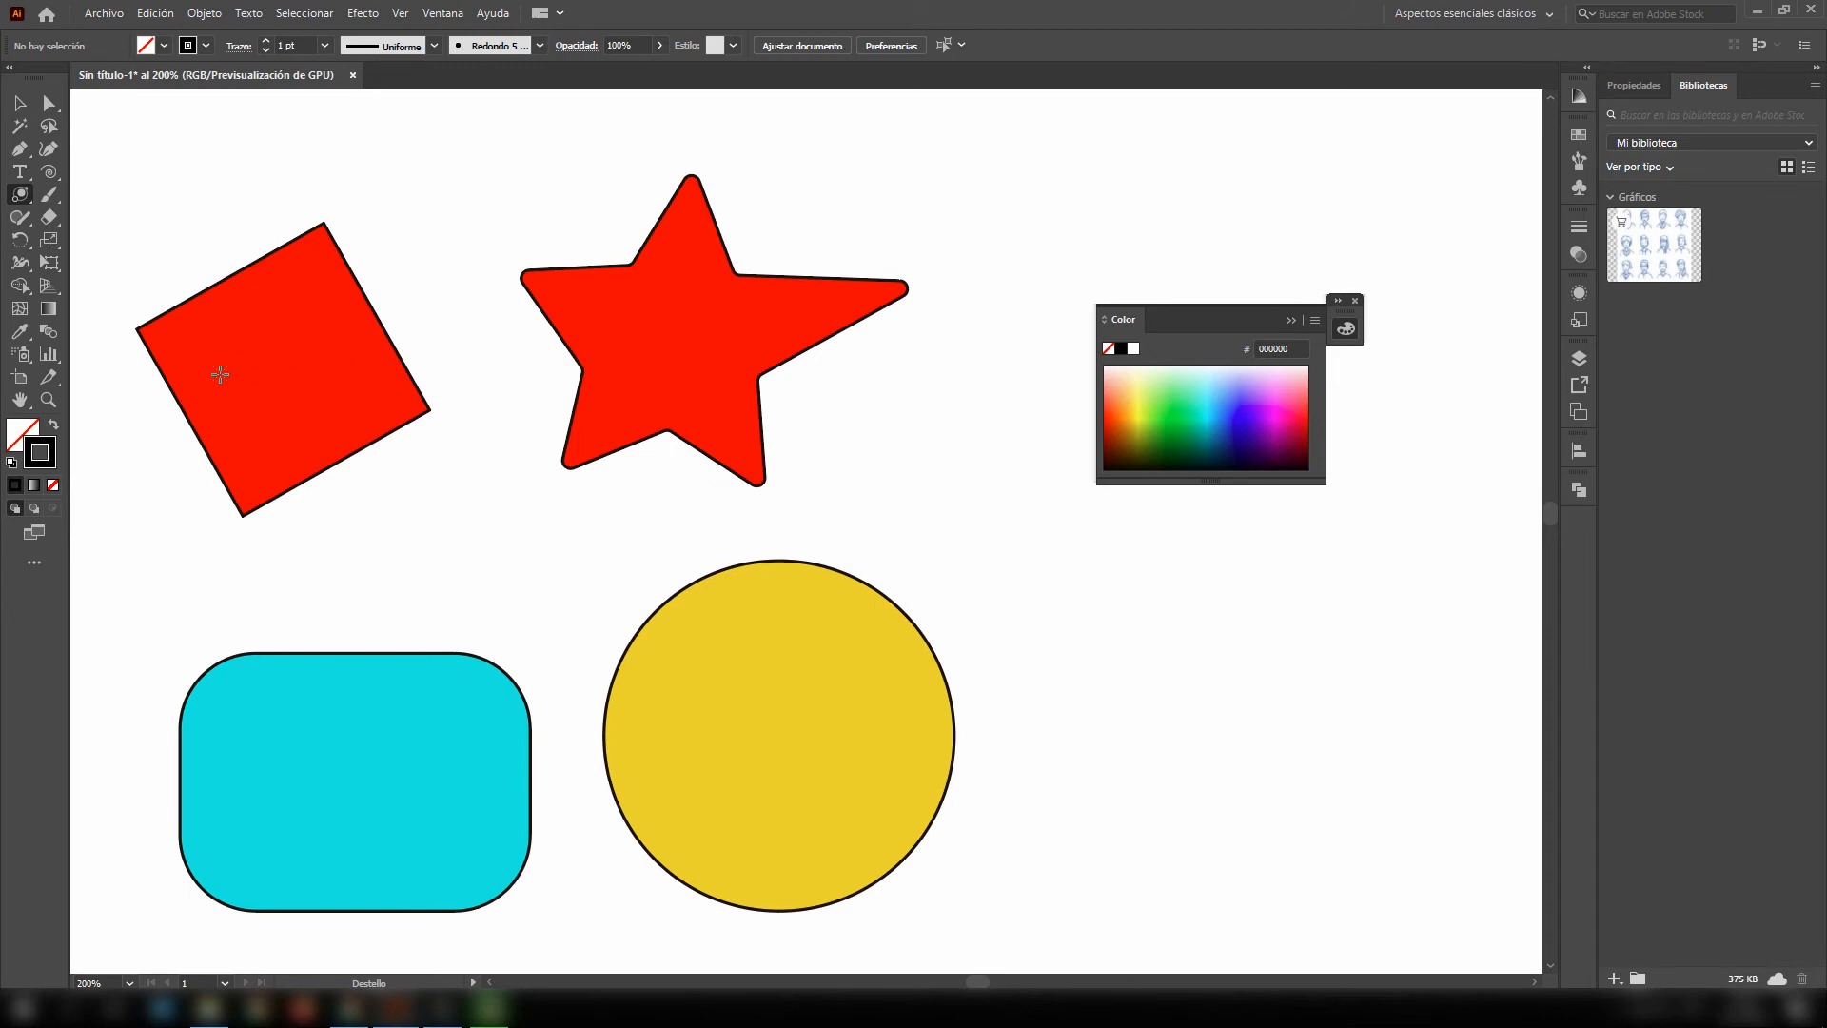
- Draw a lens flare with rings, about 142 by 93 px, across the rotated red square, and deselect it
drag(207, 360, 216, 432)
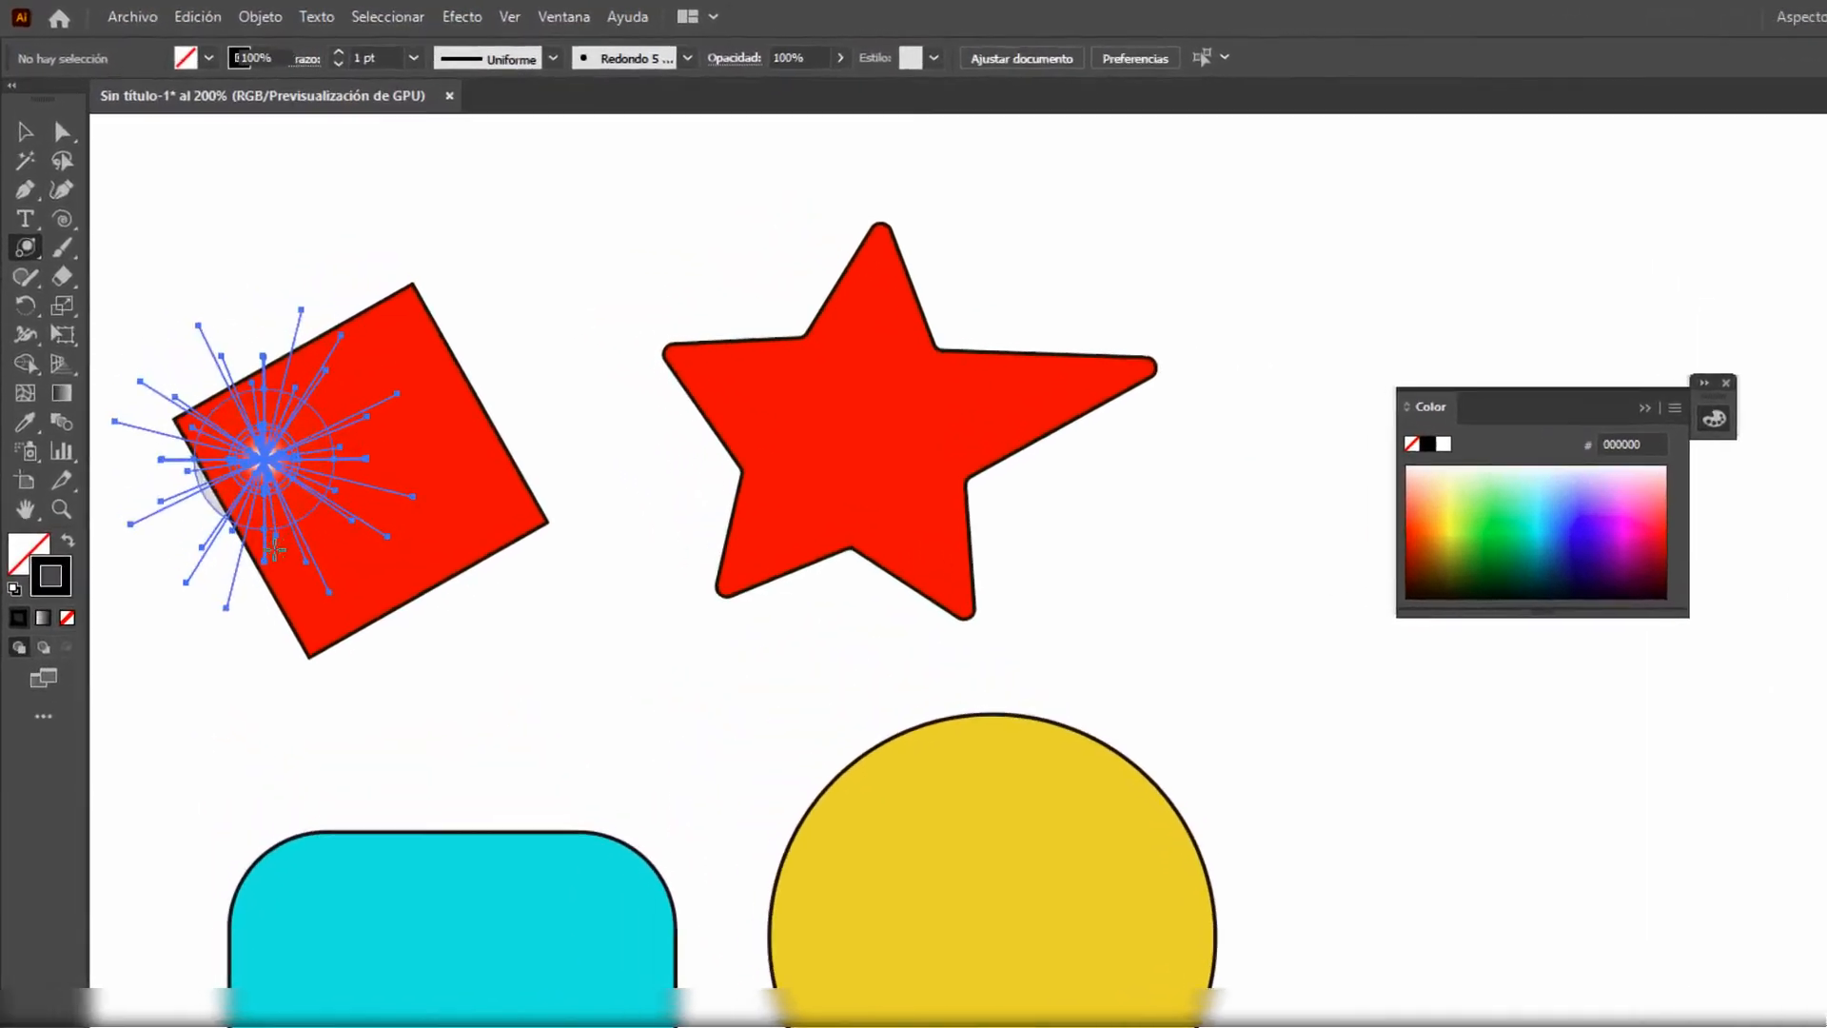
drag(274, 550, 274, 550)
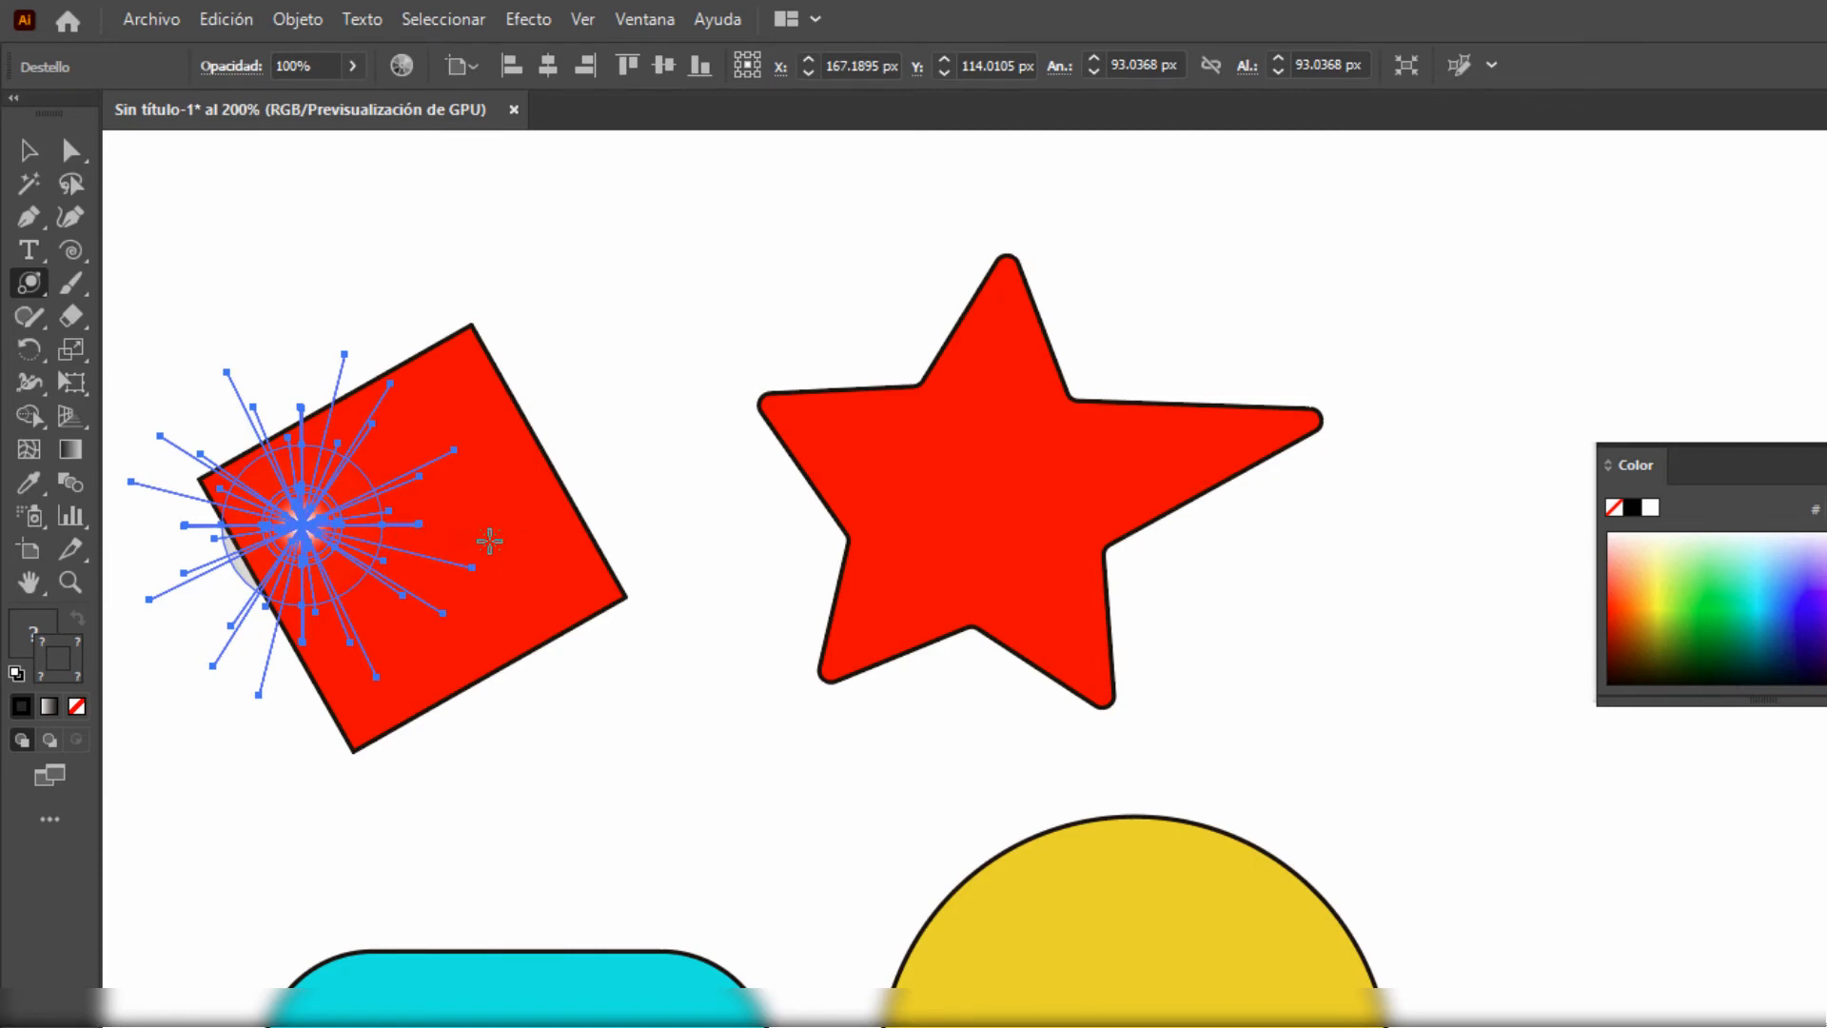
drag(490, 541, 568, 602)
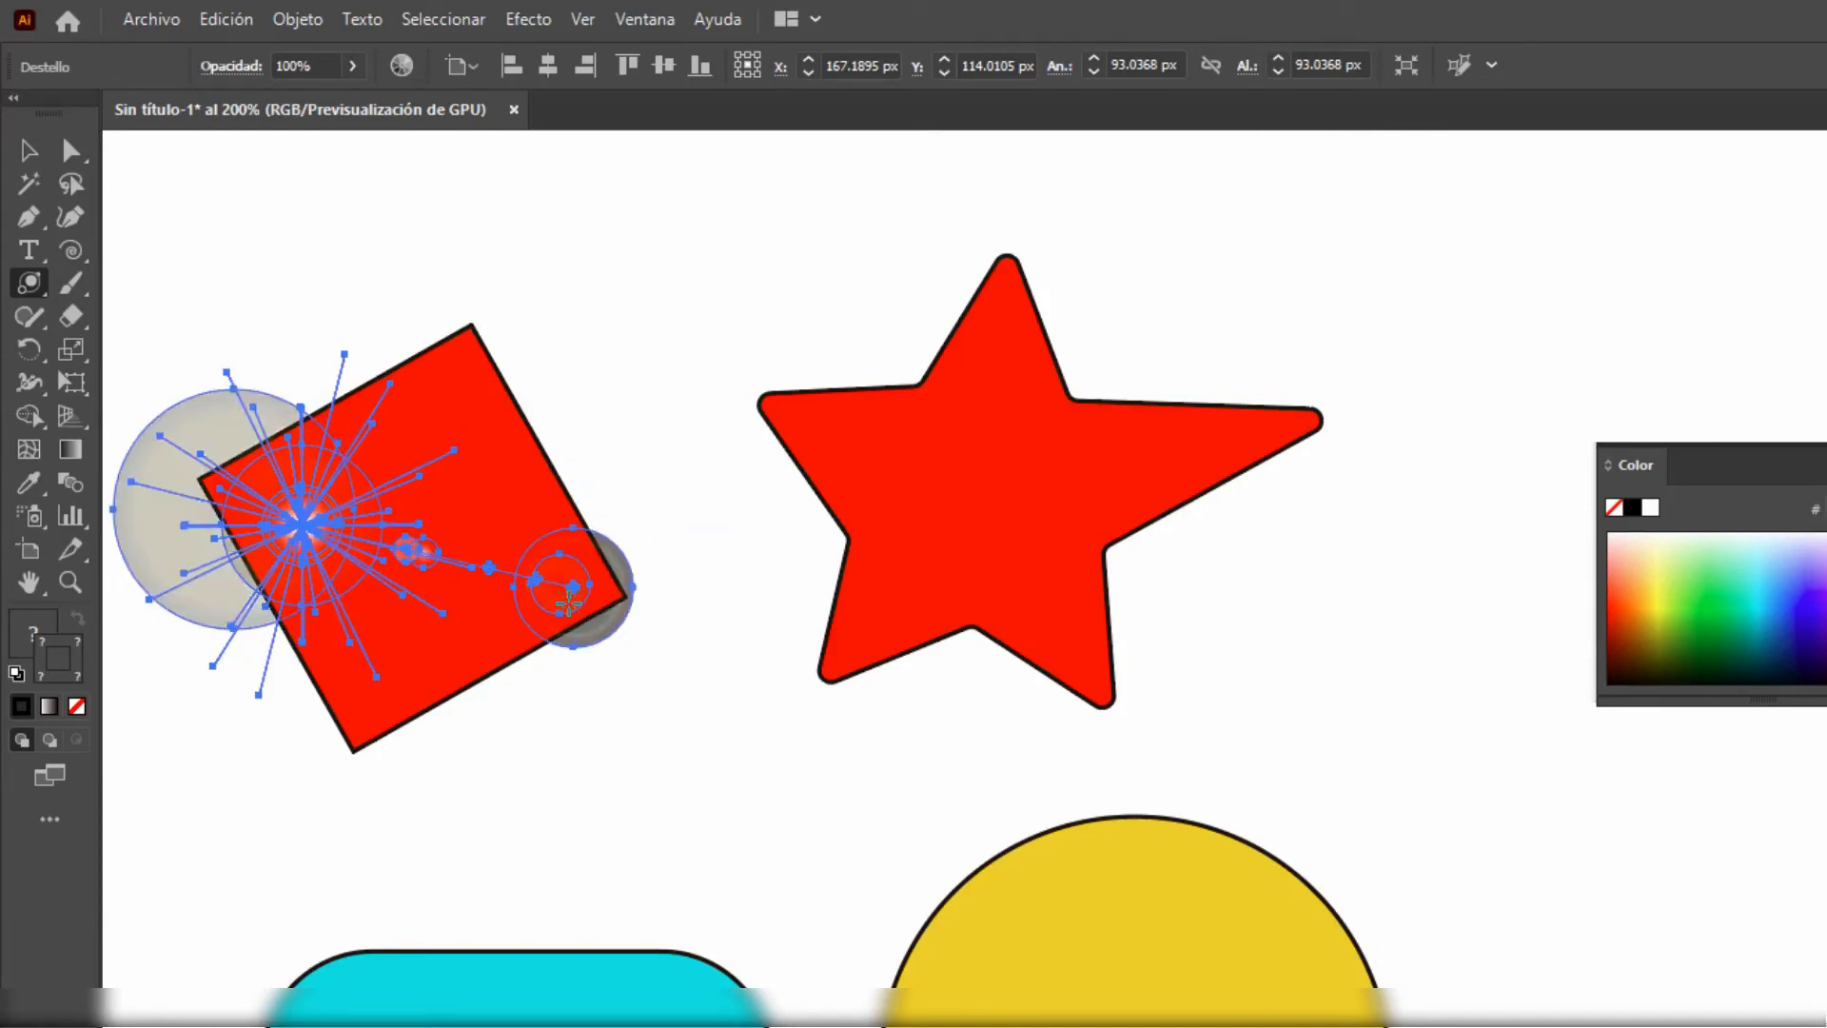
click(29, 150)
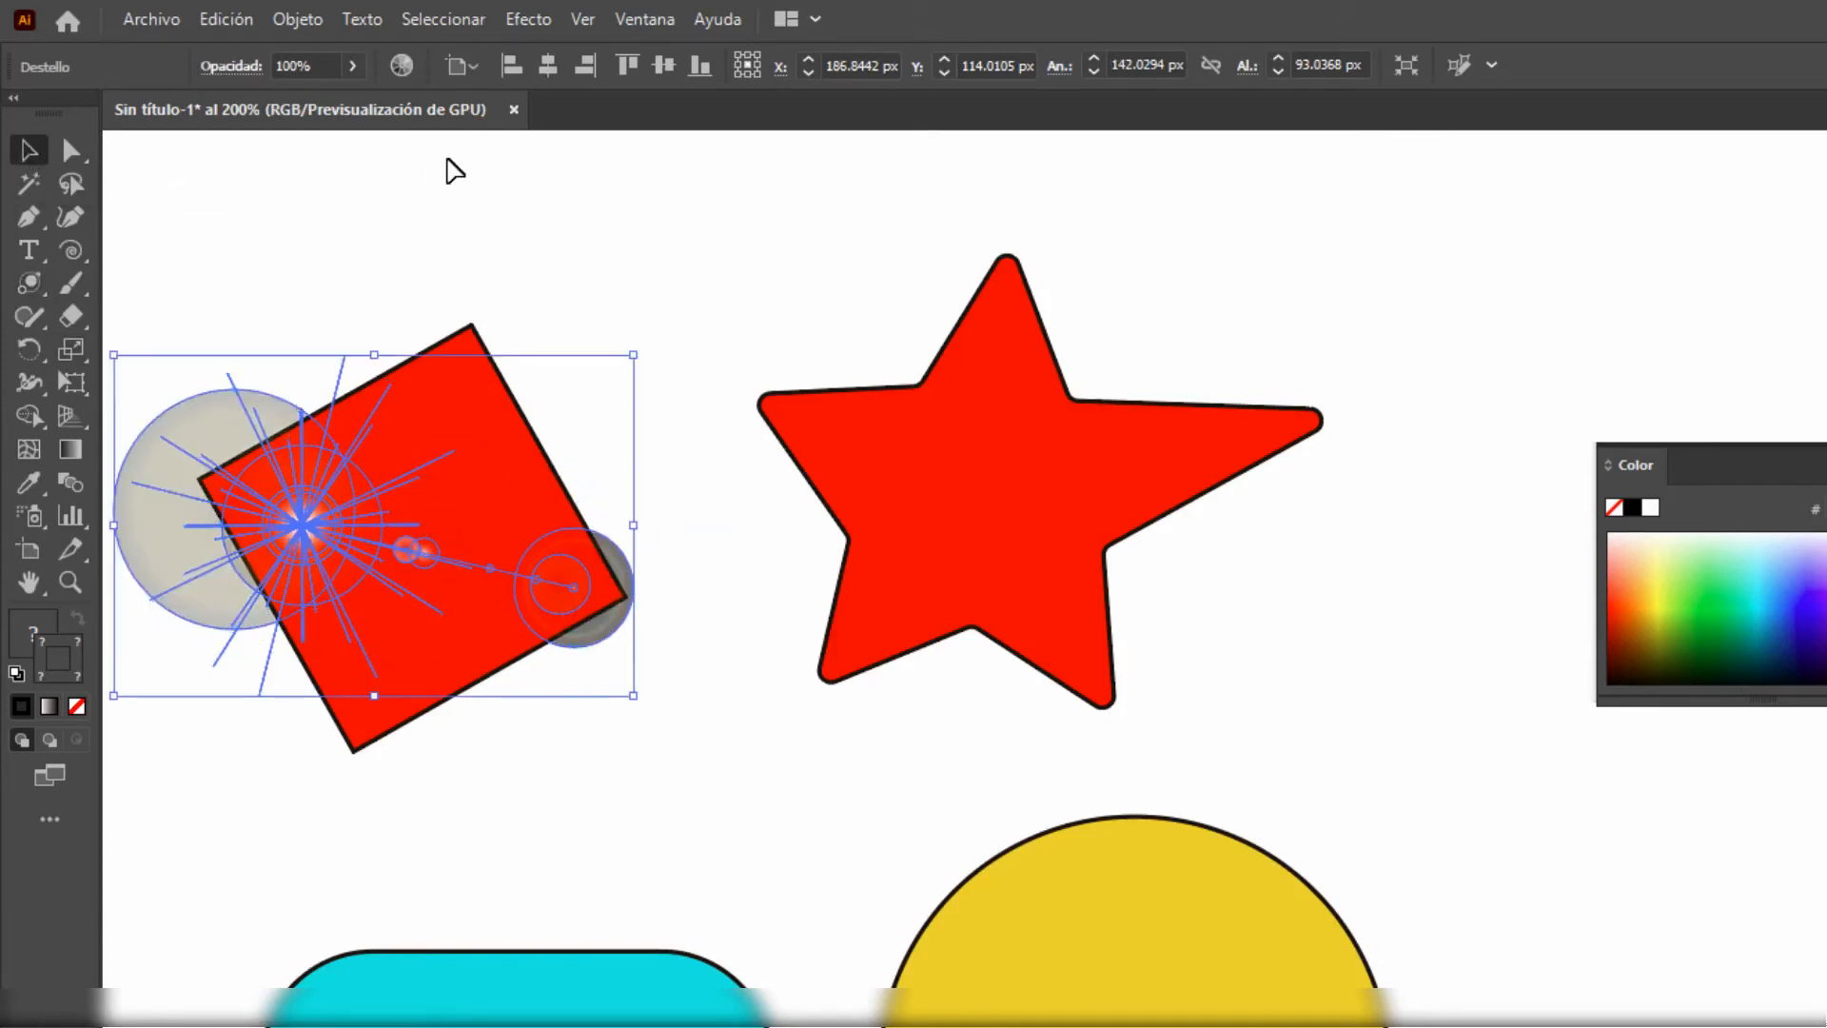
click(446, 179)
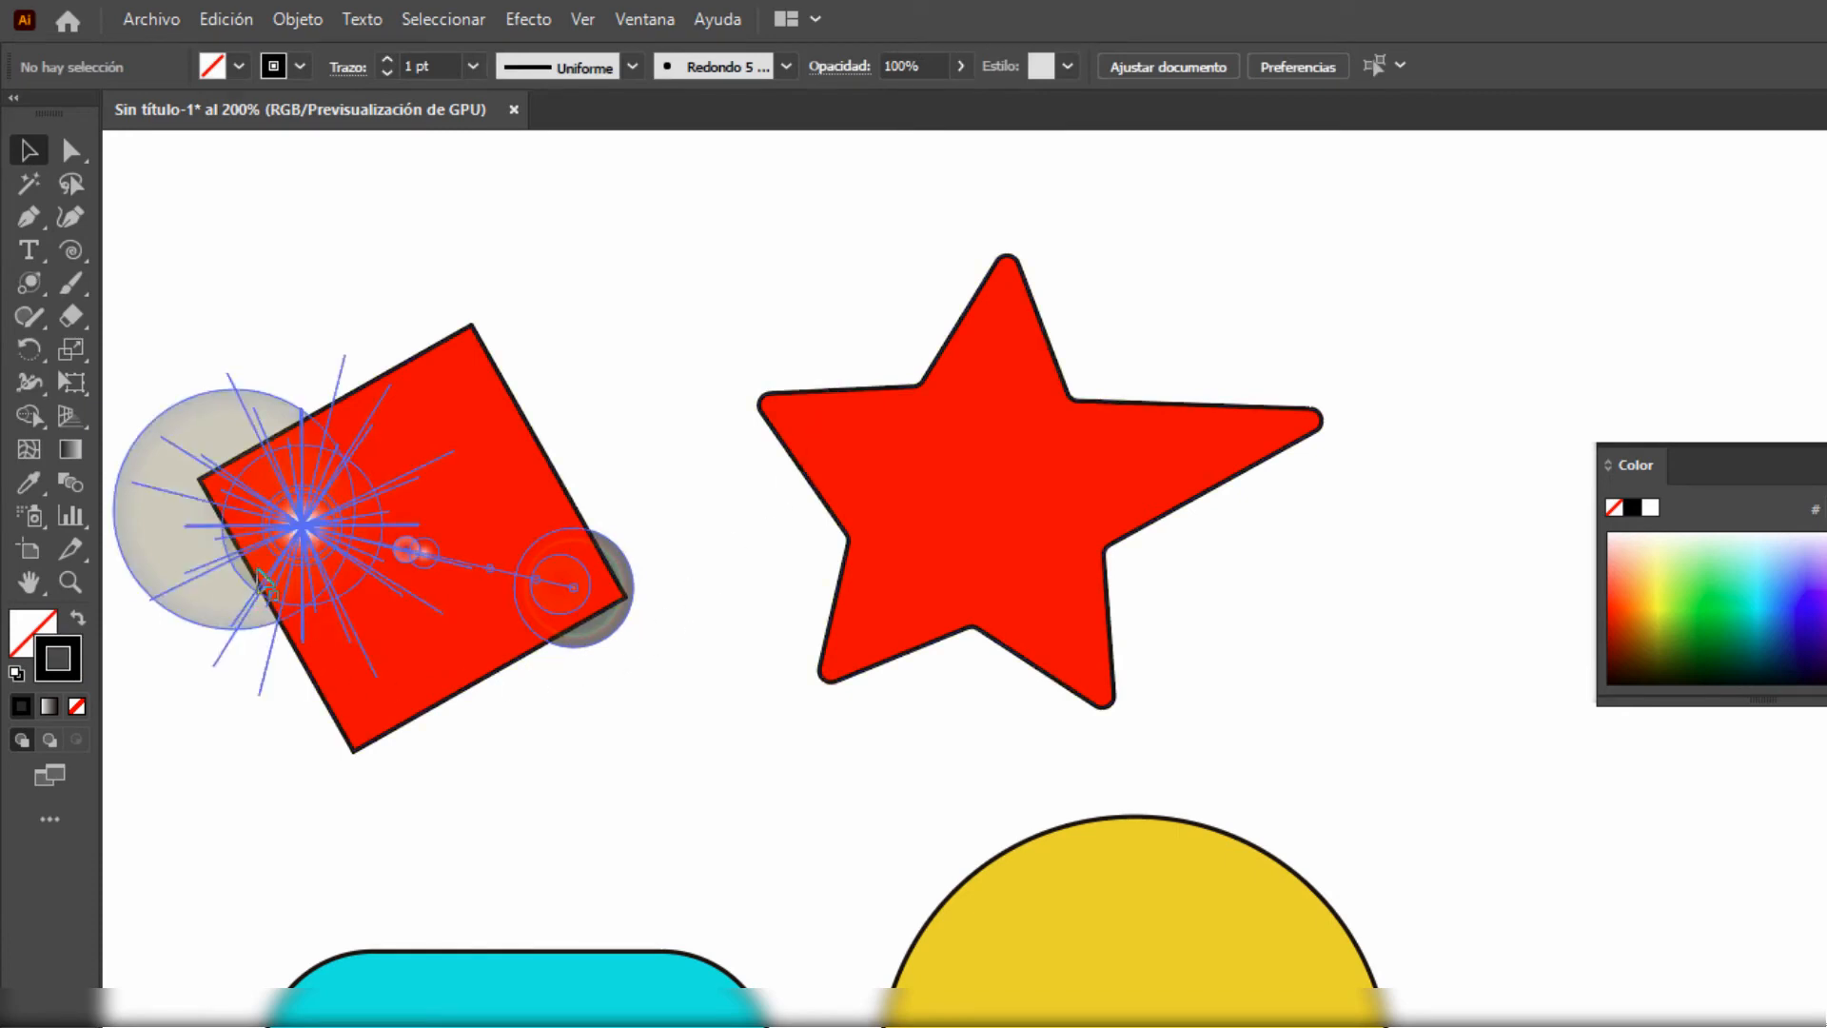
- Select the flare on the red square, open its Flare tool options, set the center diameter to 15 pt, and enable the preview
scroll(386, 623, up, 3)
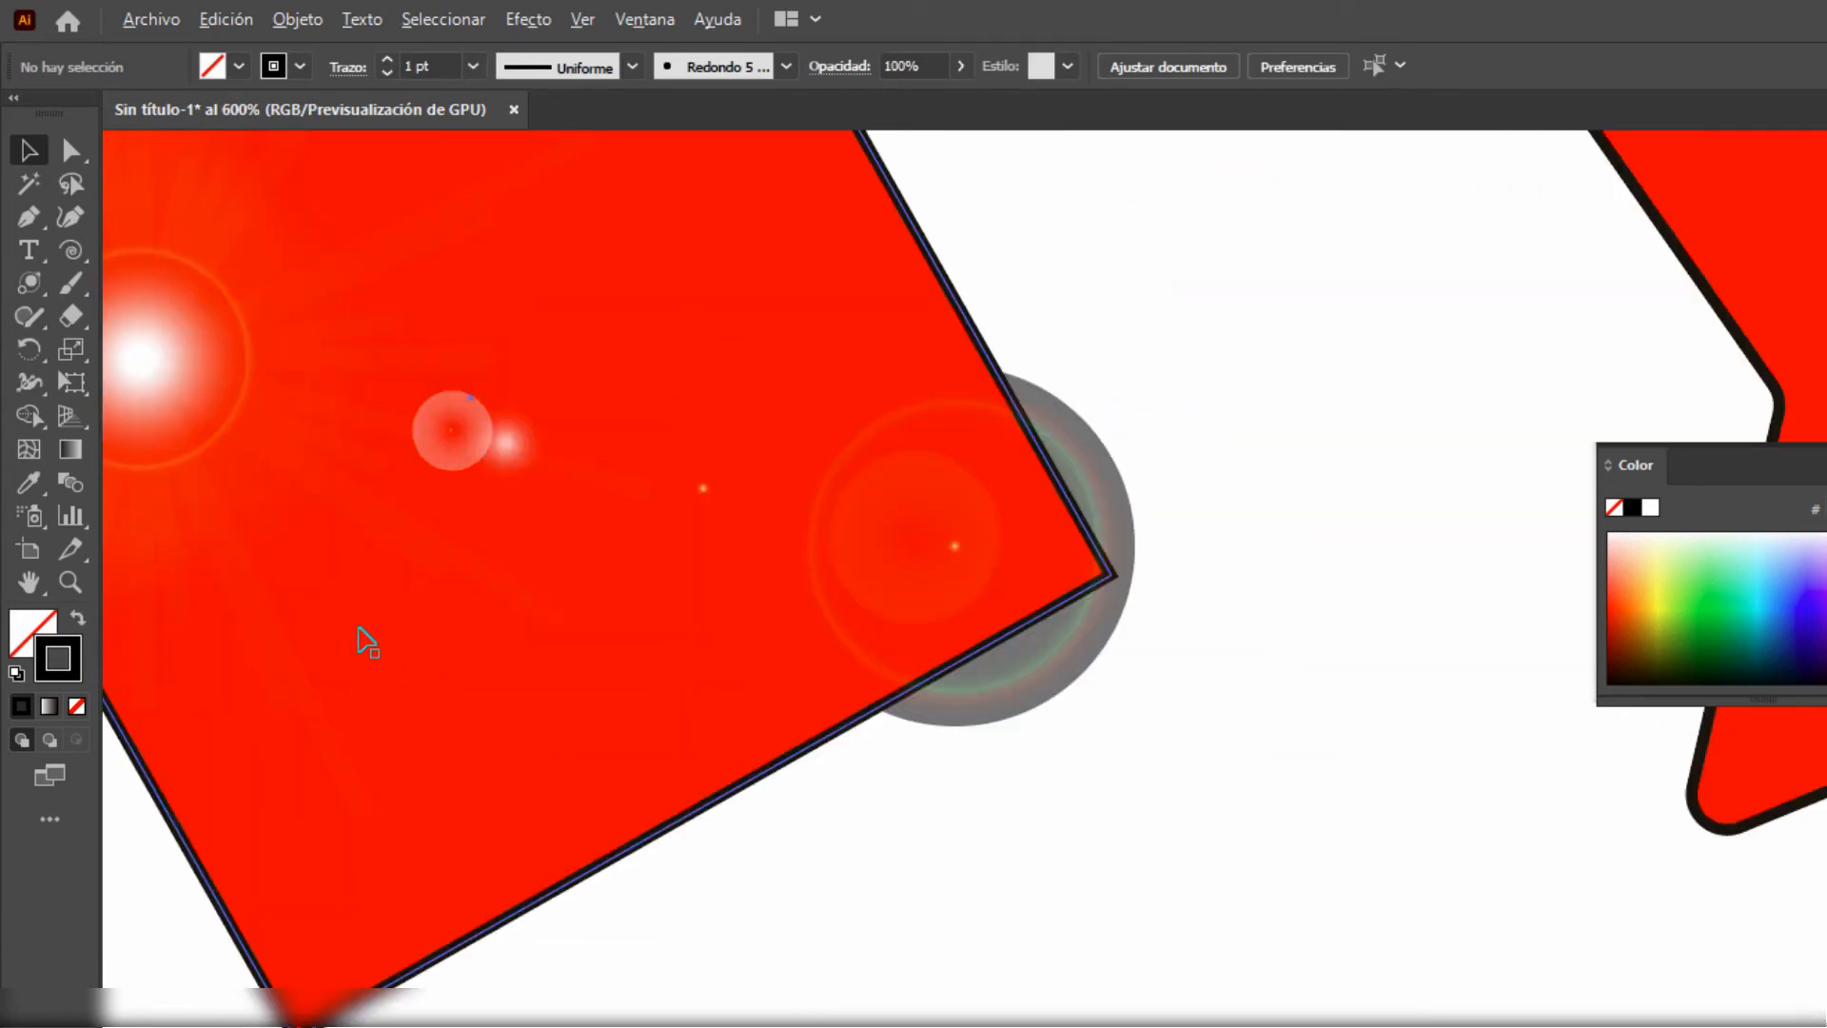
drag(400, 655, 712, 740)
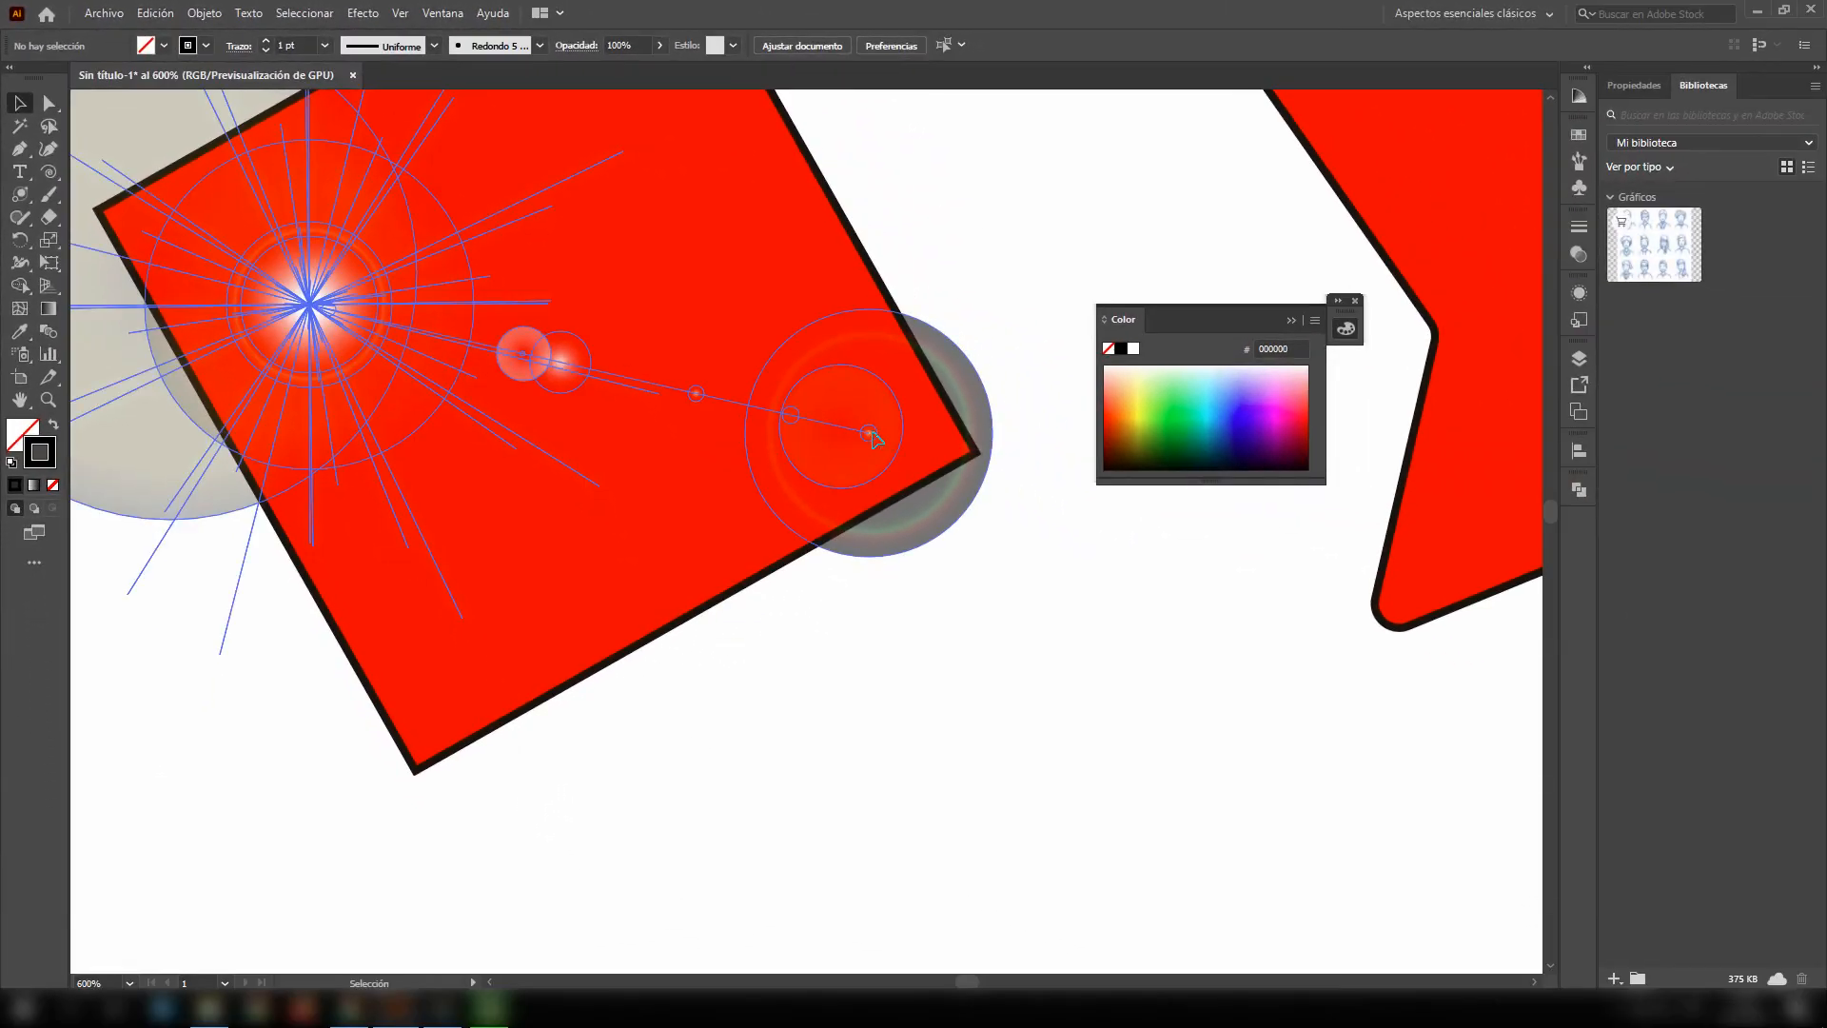
click(873, 438)
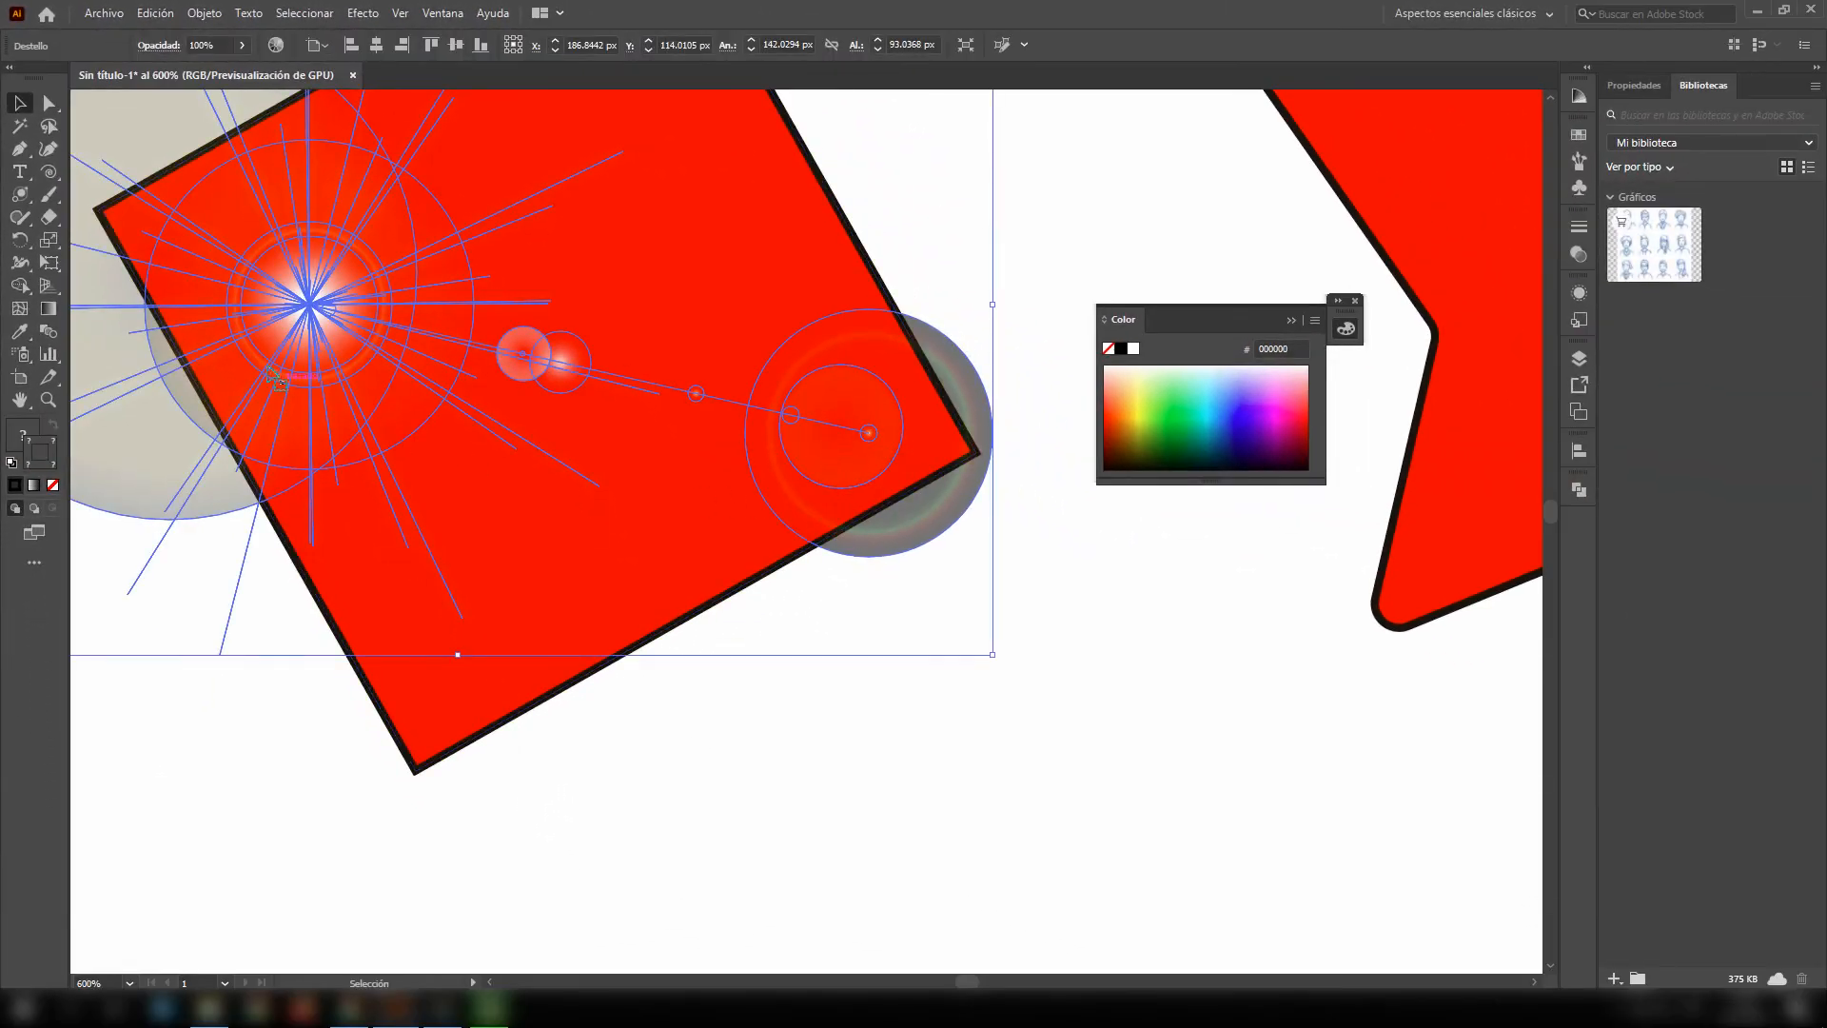
double_click(19, 194)
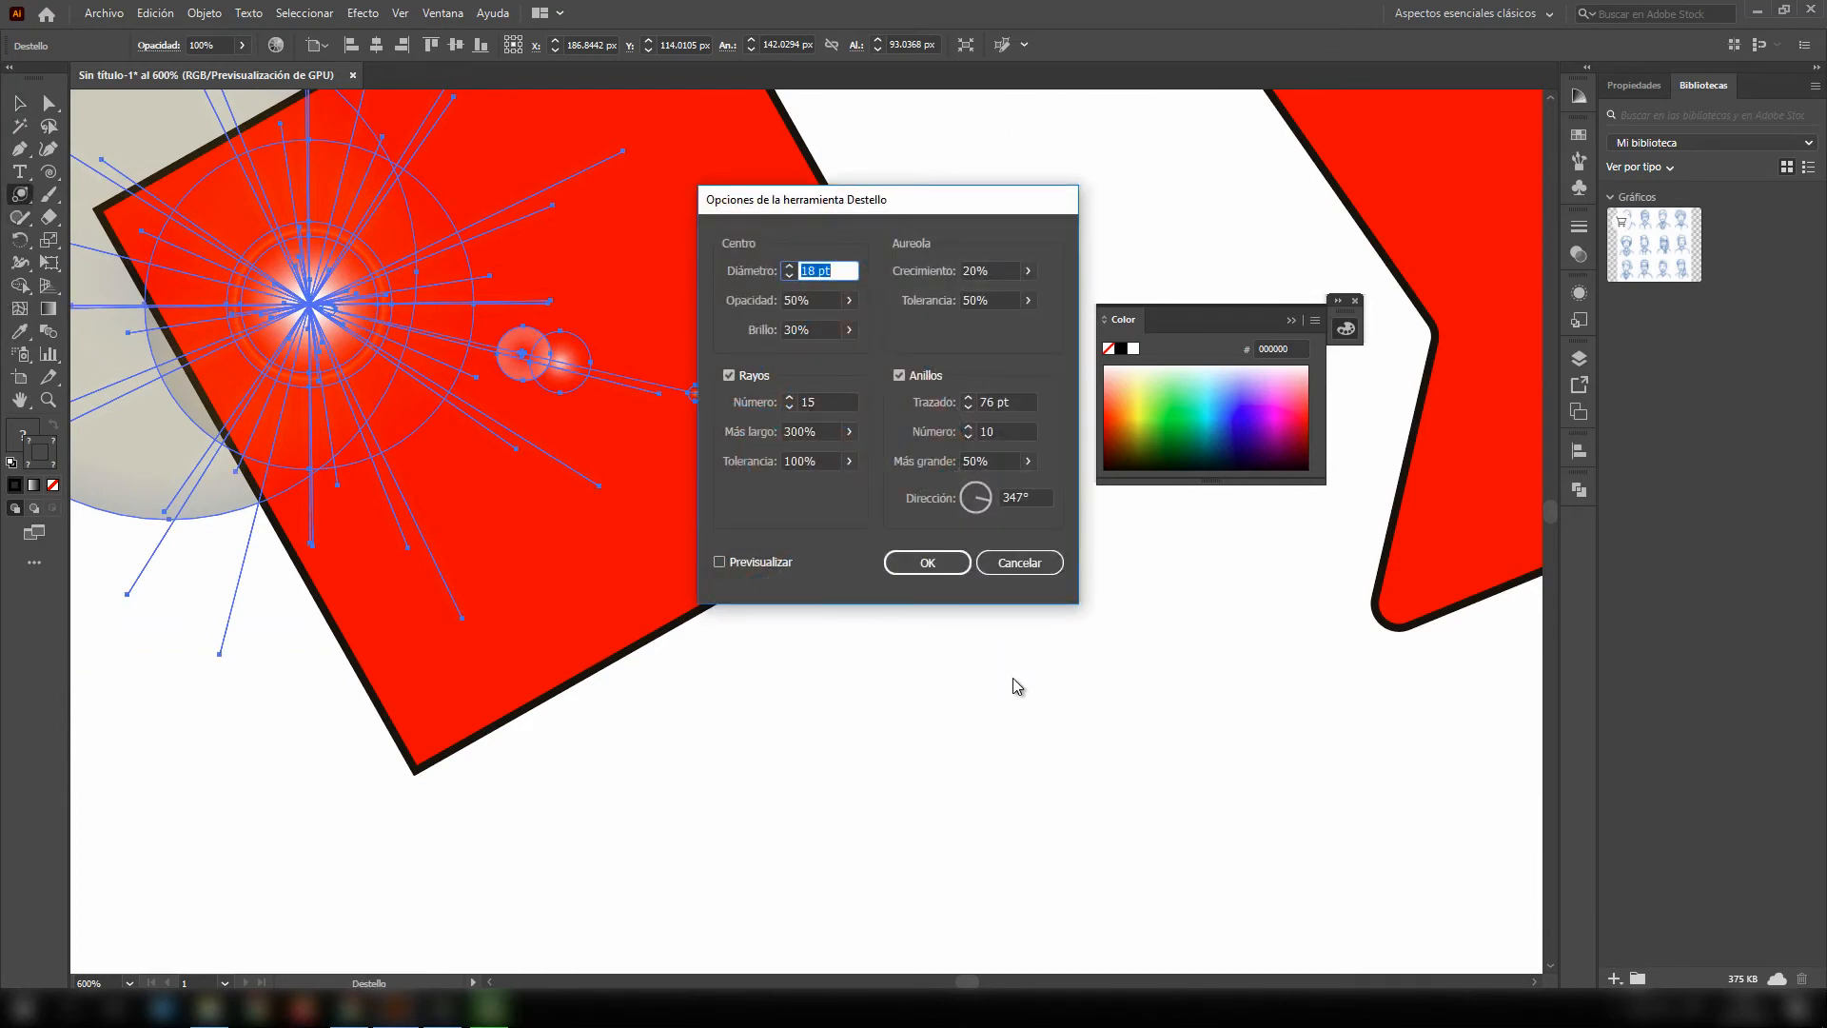
click(789, 275)
click(719, 568)
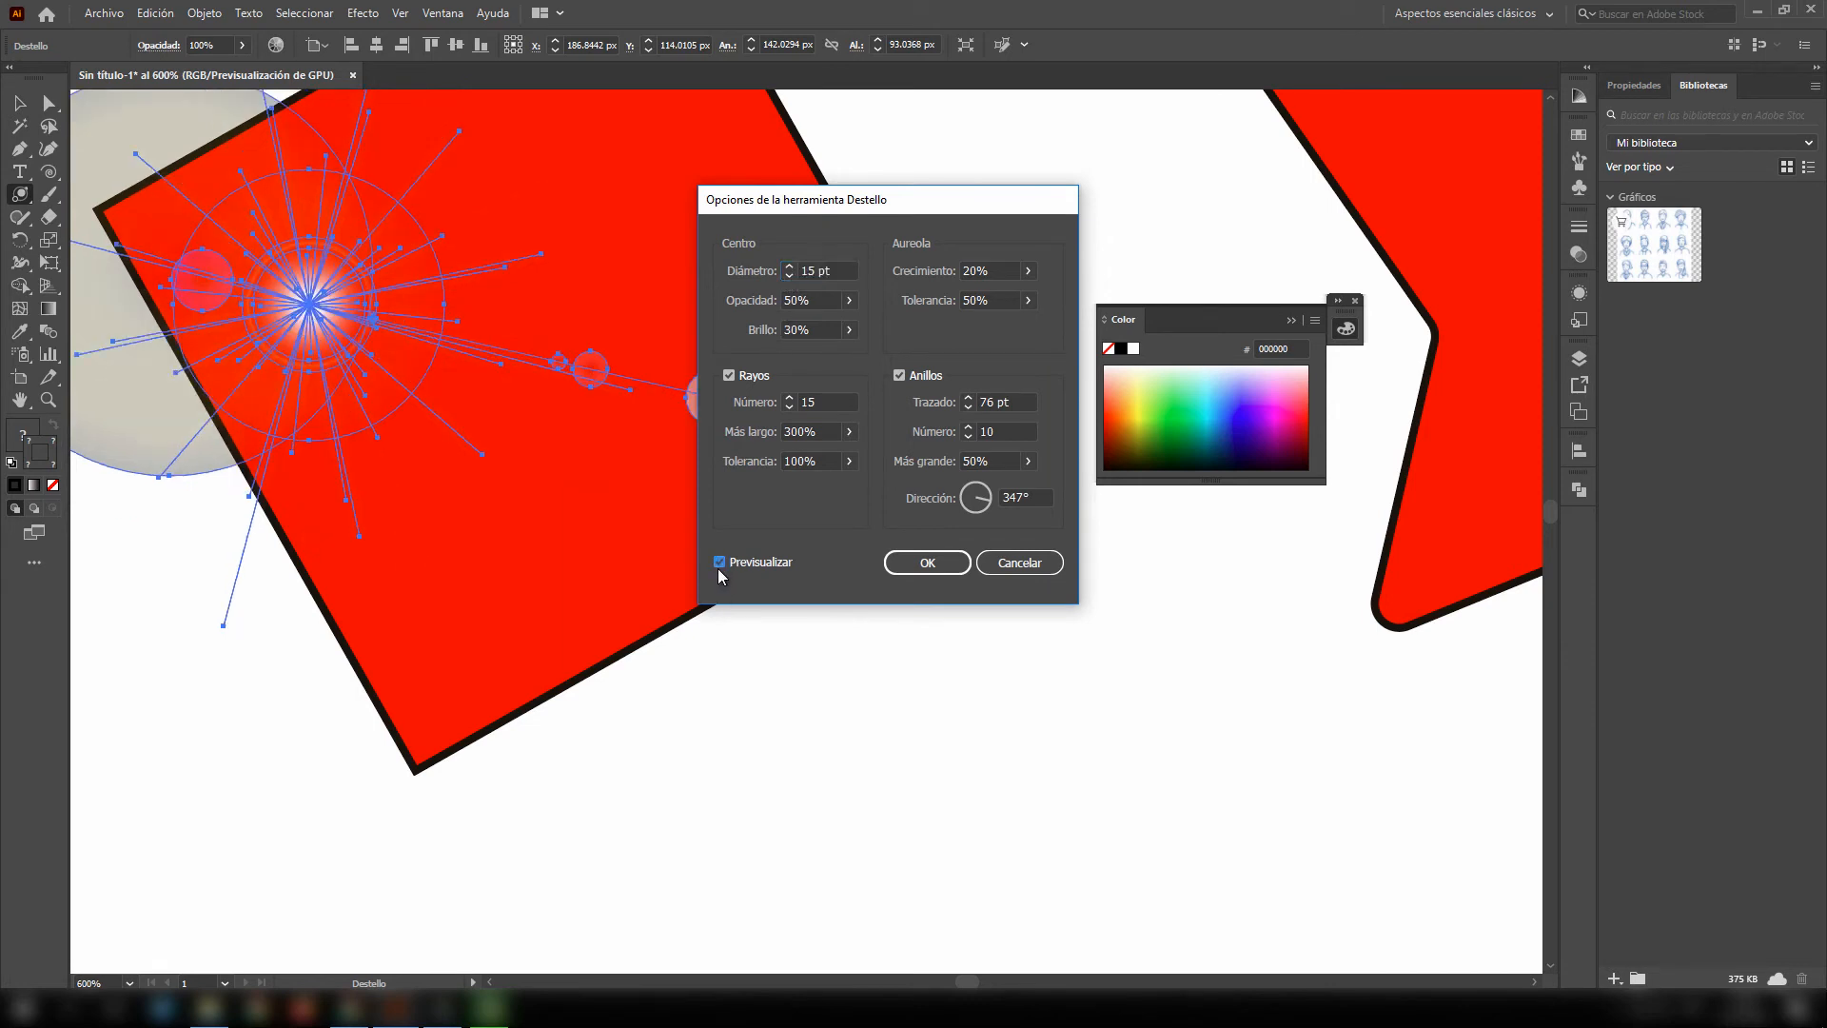
- Try a center diameter of 18 pt for the flare, and return it to 15 pt
click(790, 267)
click(790, 267)
click(789, 268)
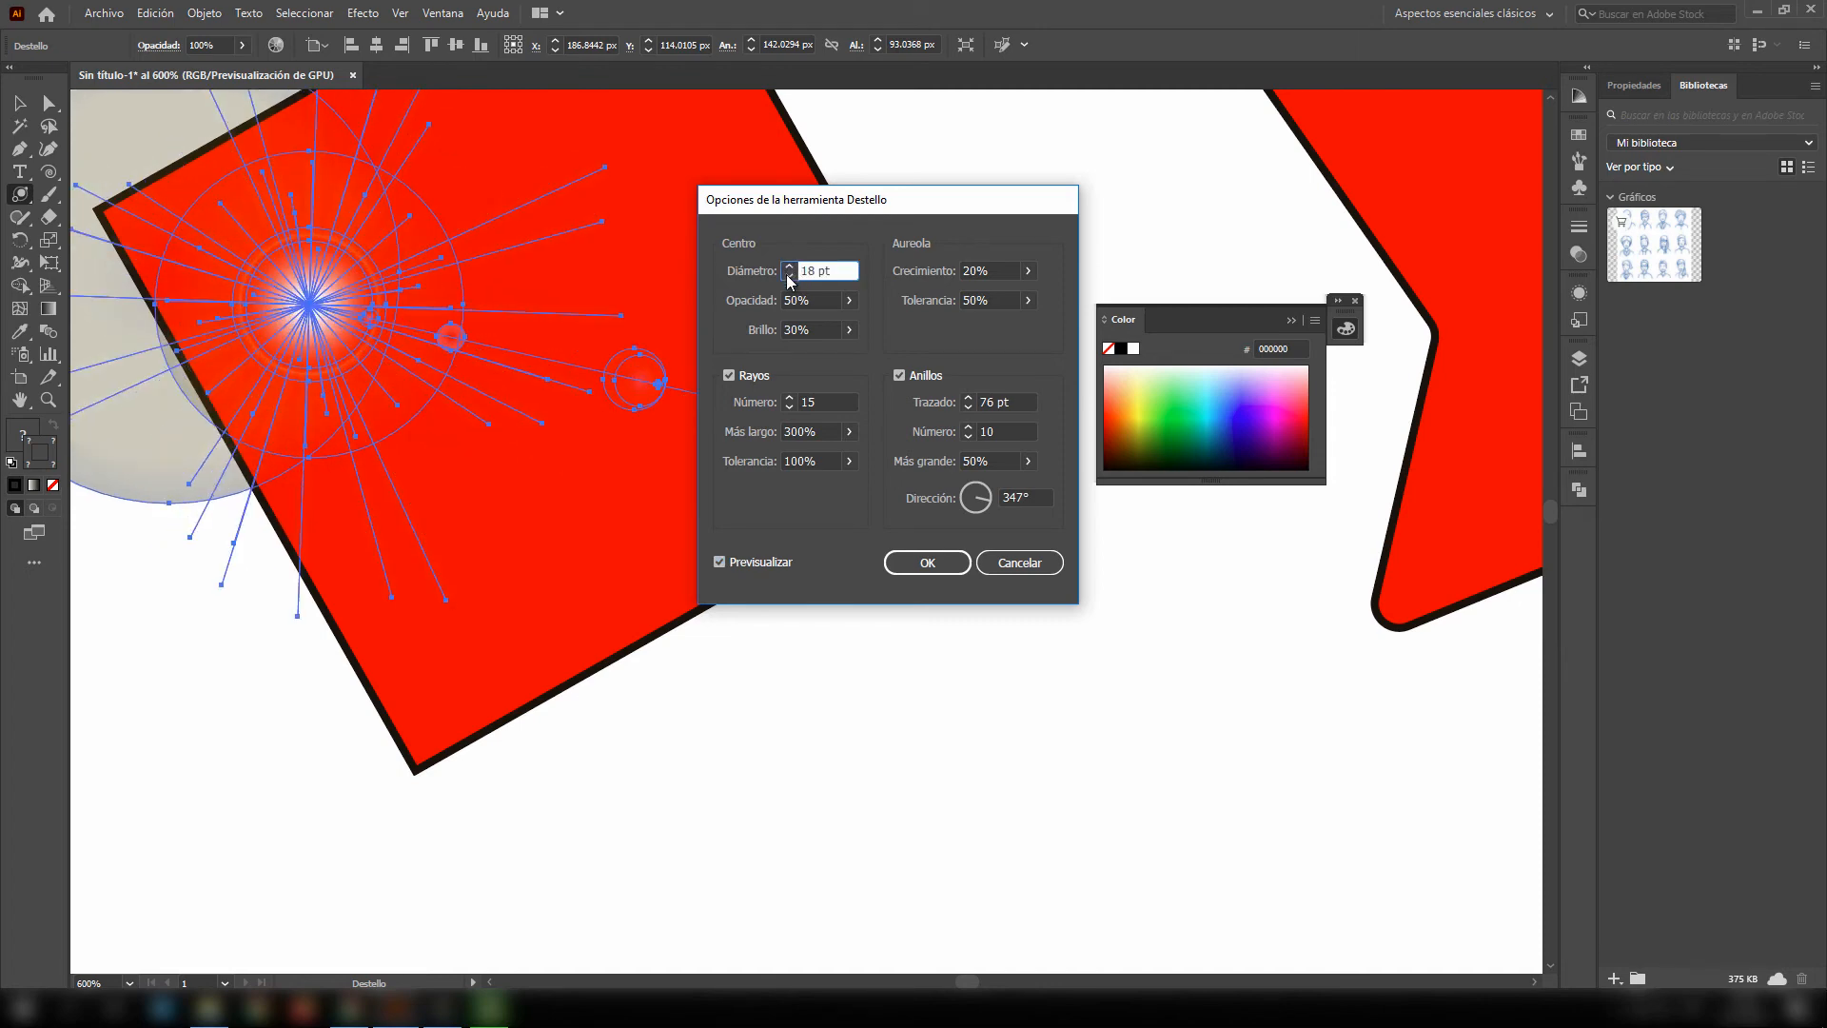
click(788, 277)
click(789, 277)
click(789, 277)
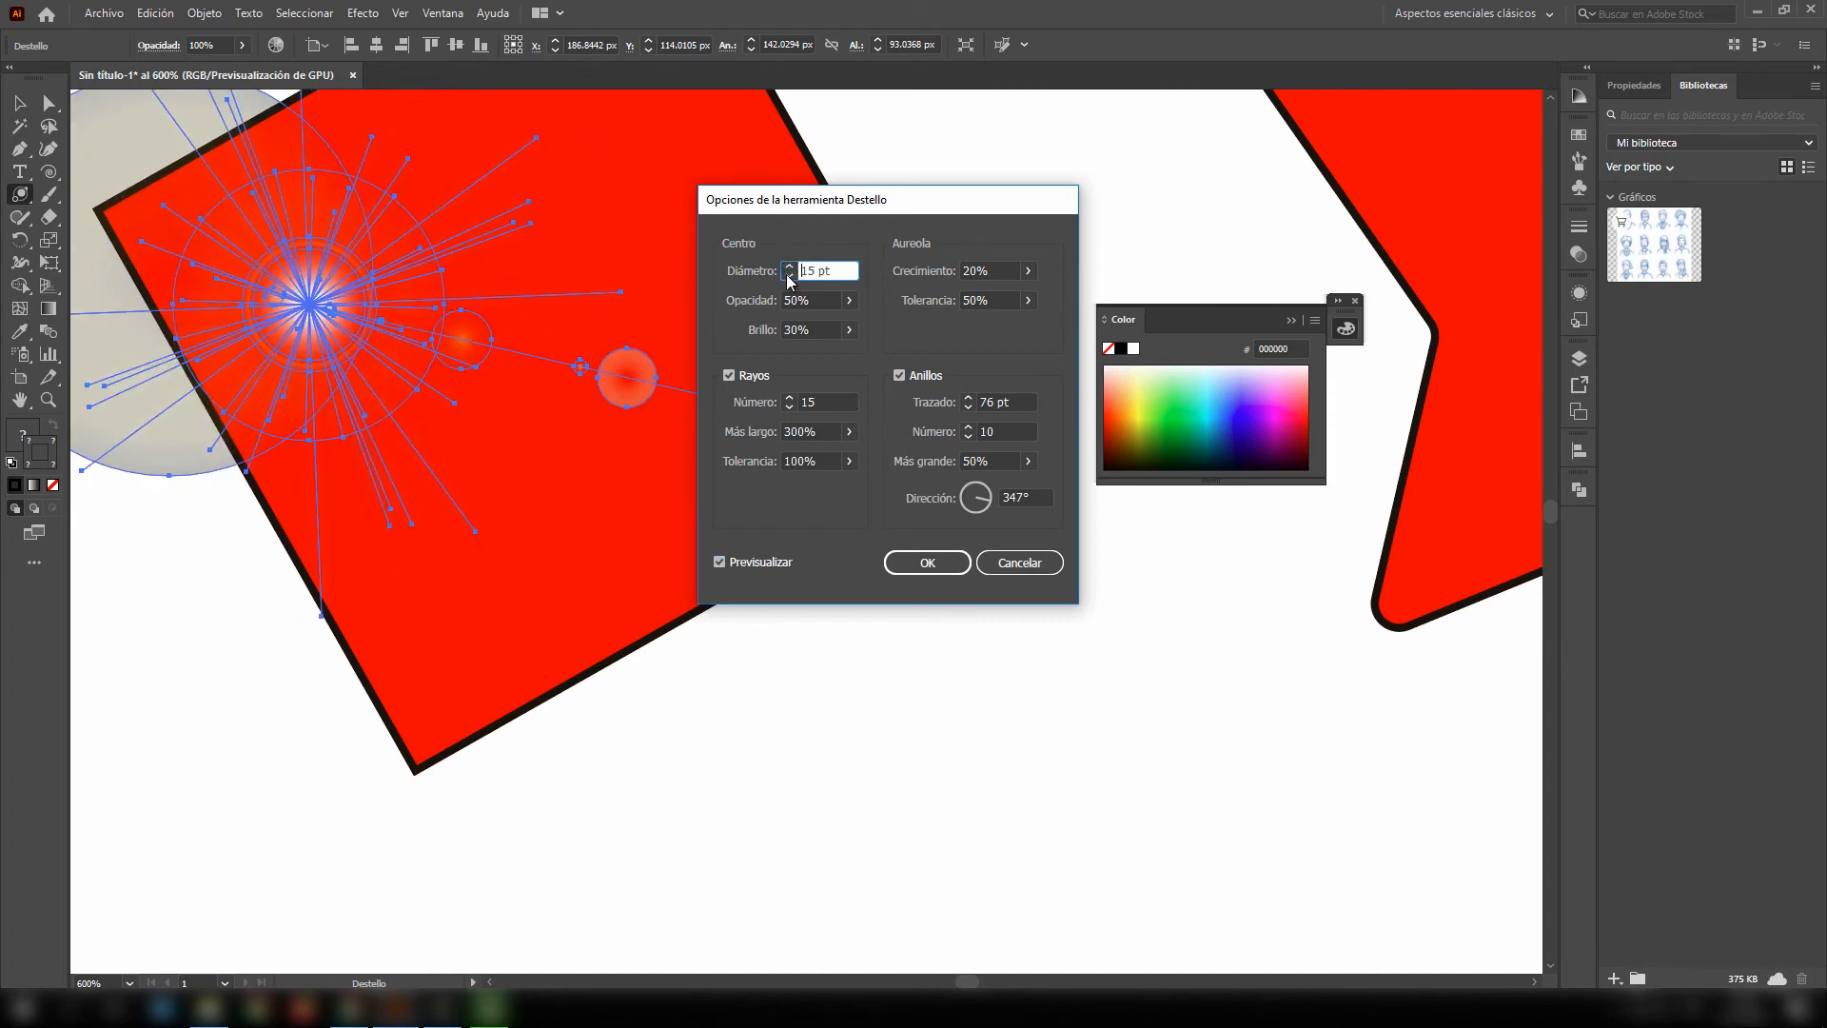
- Set the flare's number of rays to 13, and accept the options
click(790, 407)
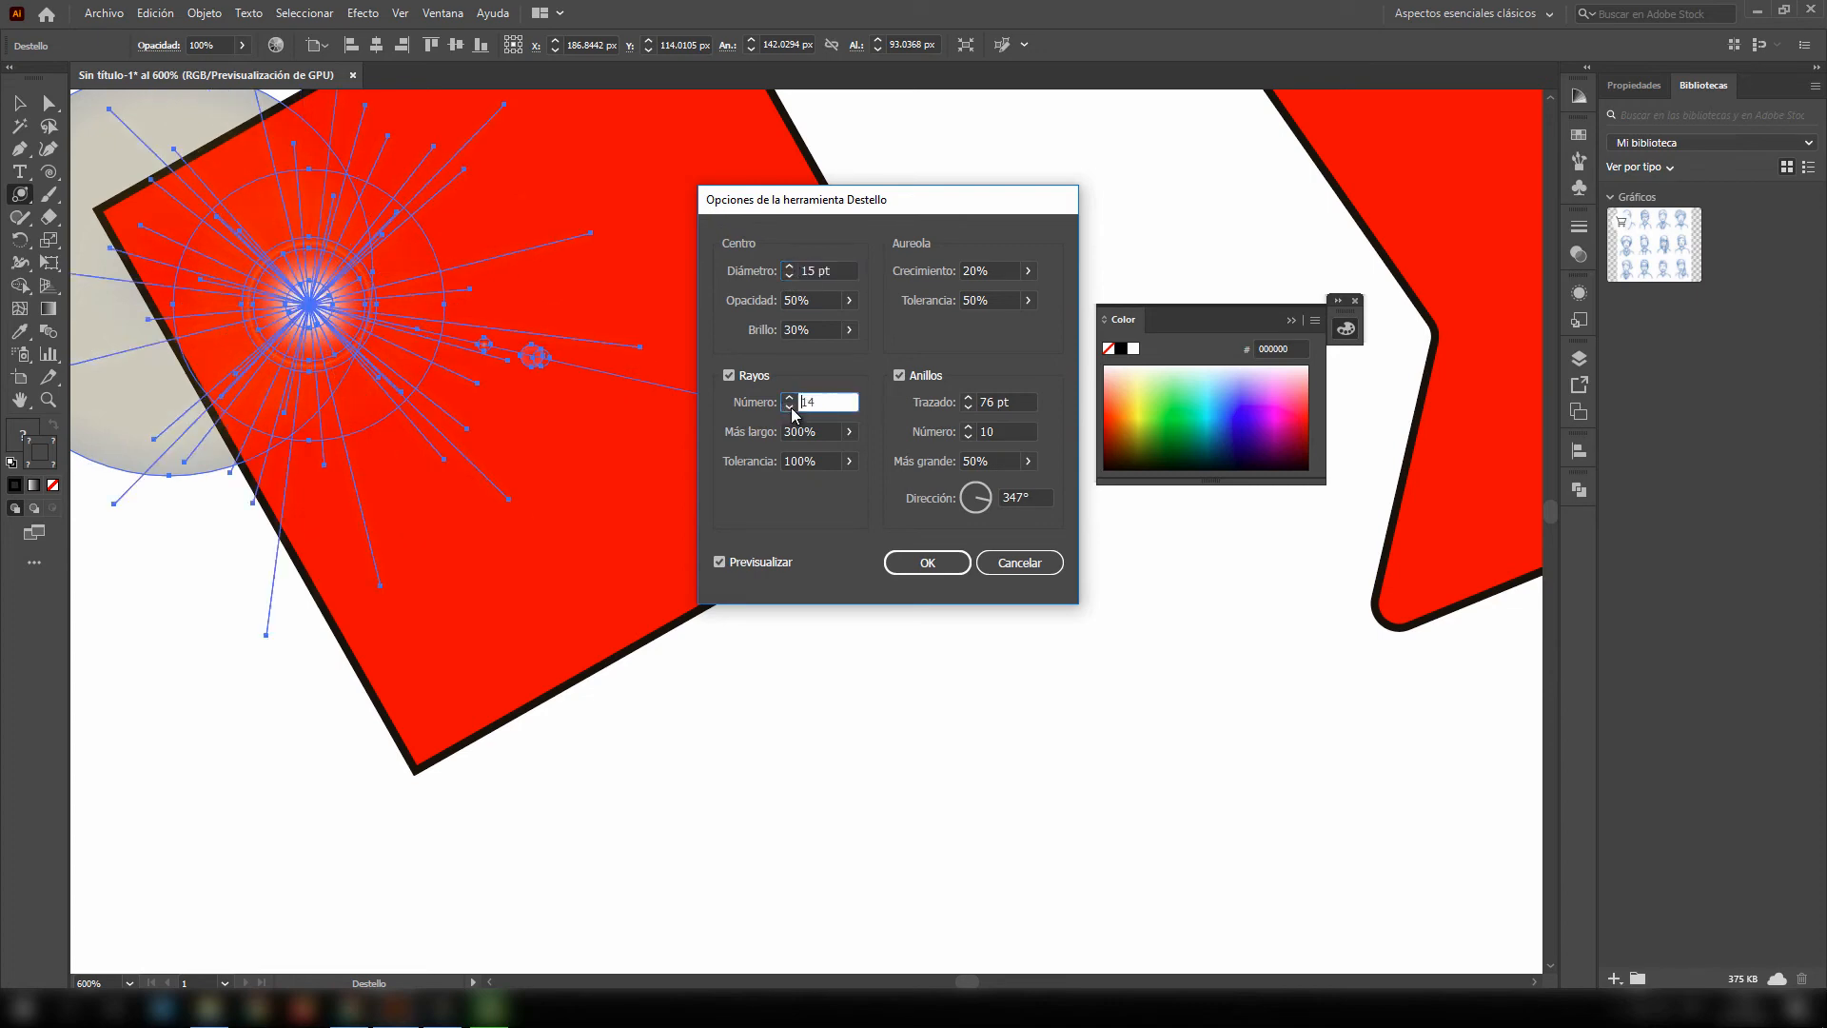
click(790, 407)
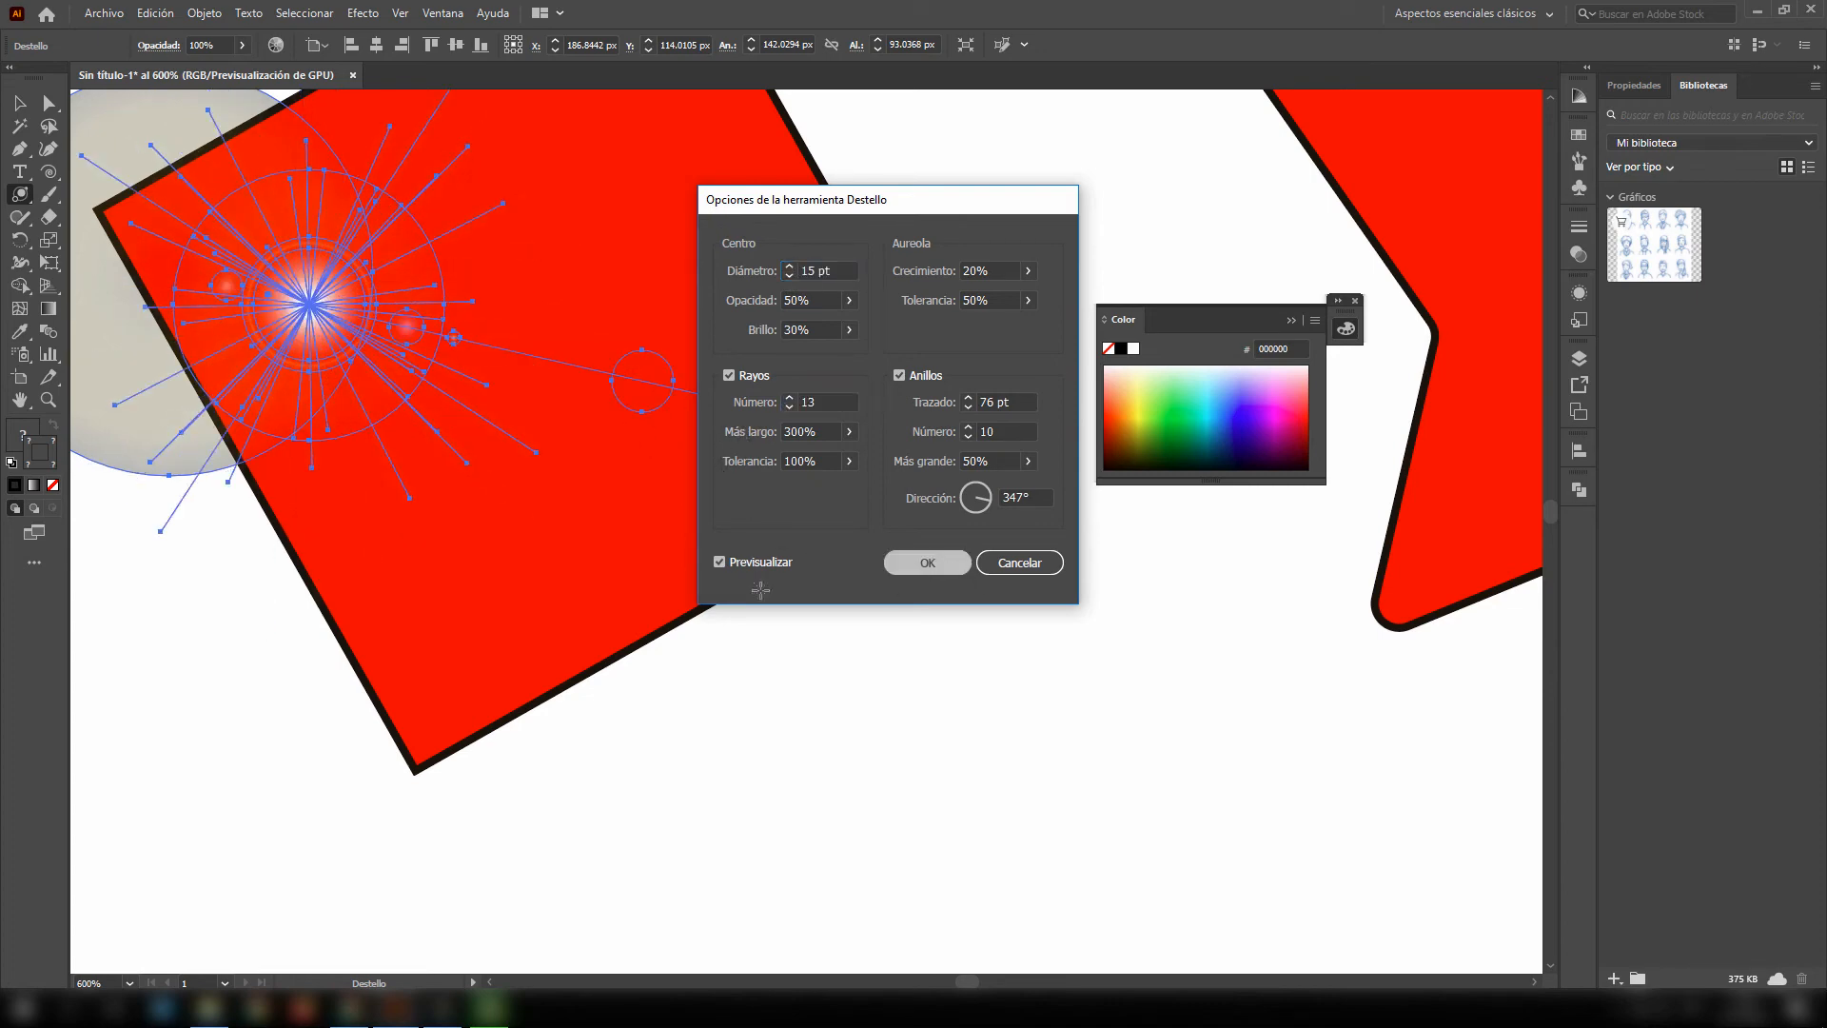
click(928, 563)
- Delete the flare from the red square
click(21, 104)
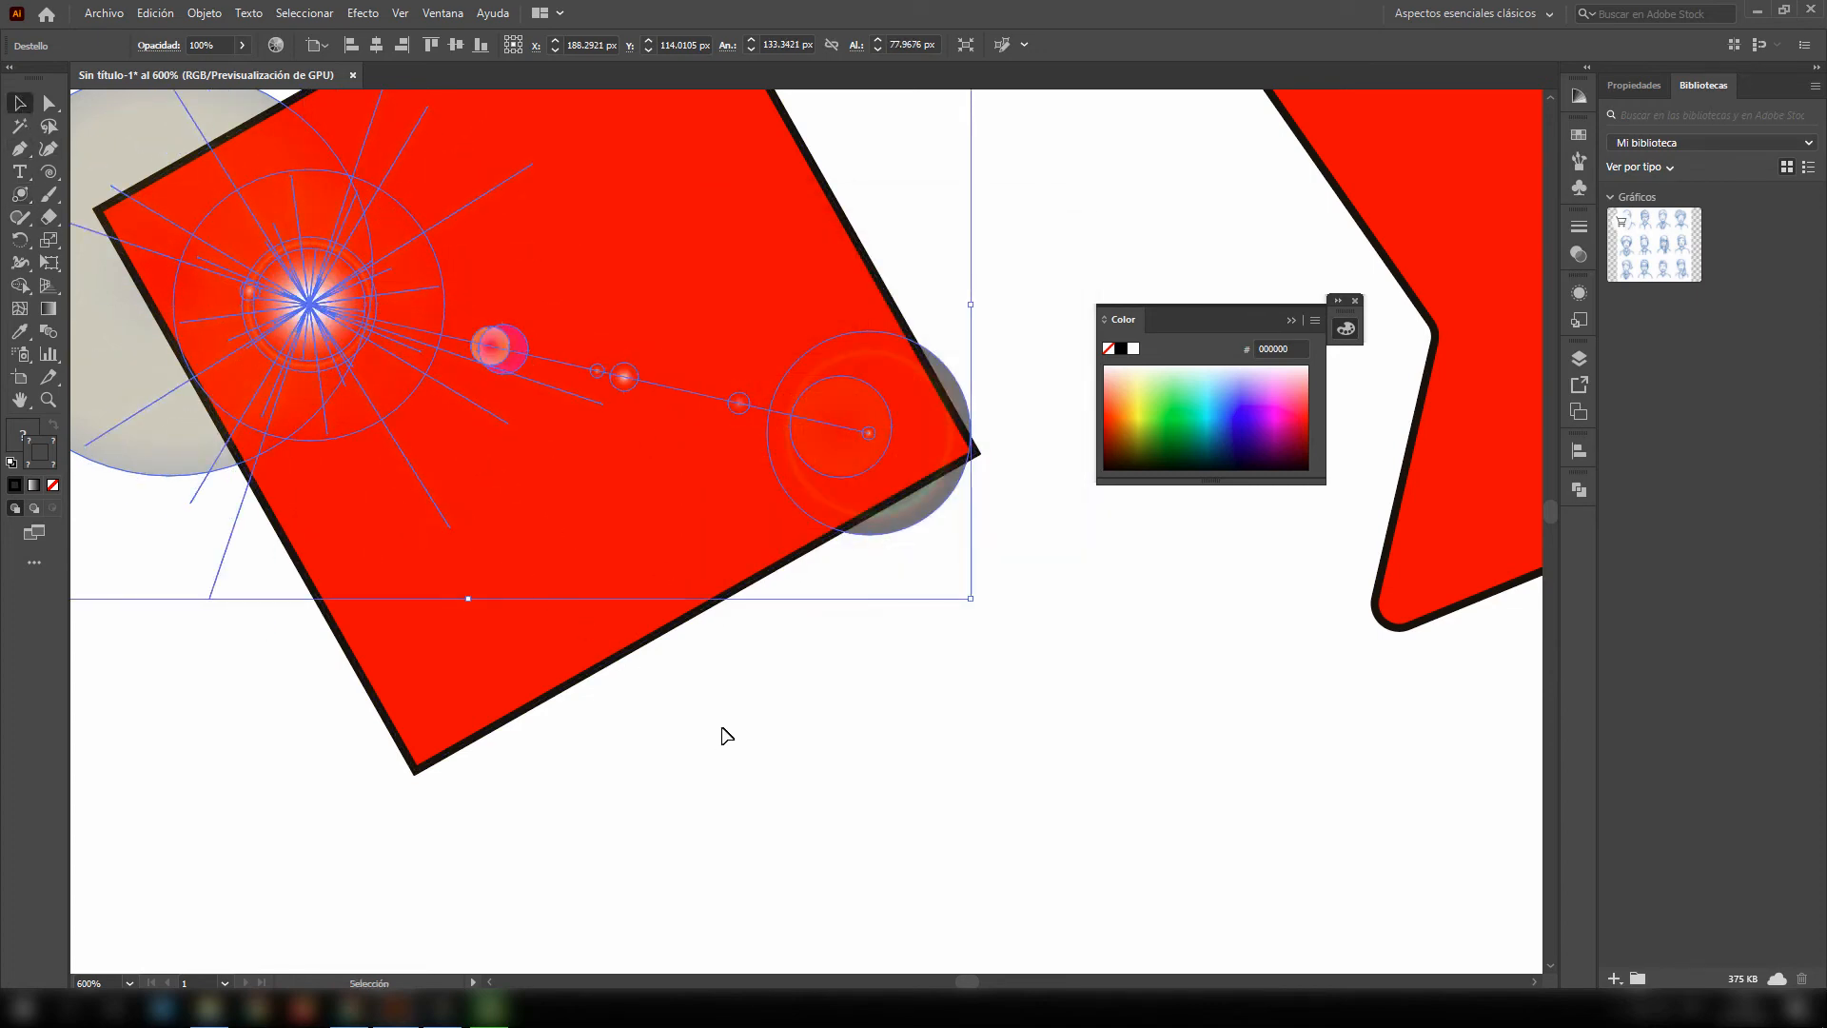
scroll(722, 733, down, 2)
key(Delete)
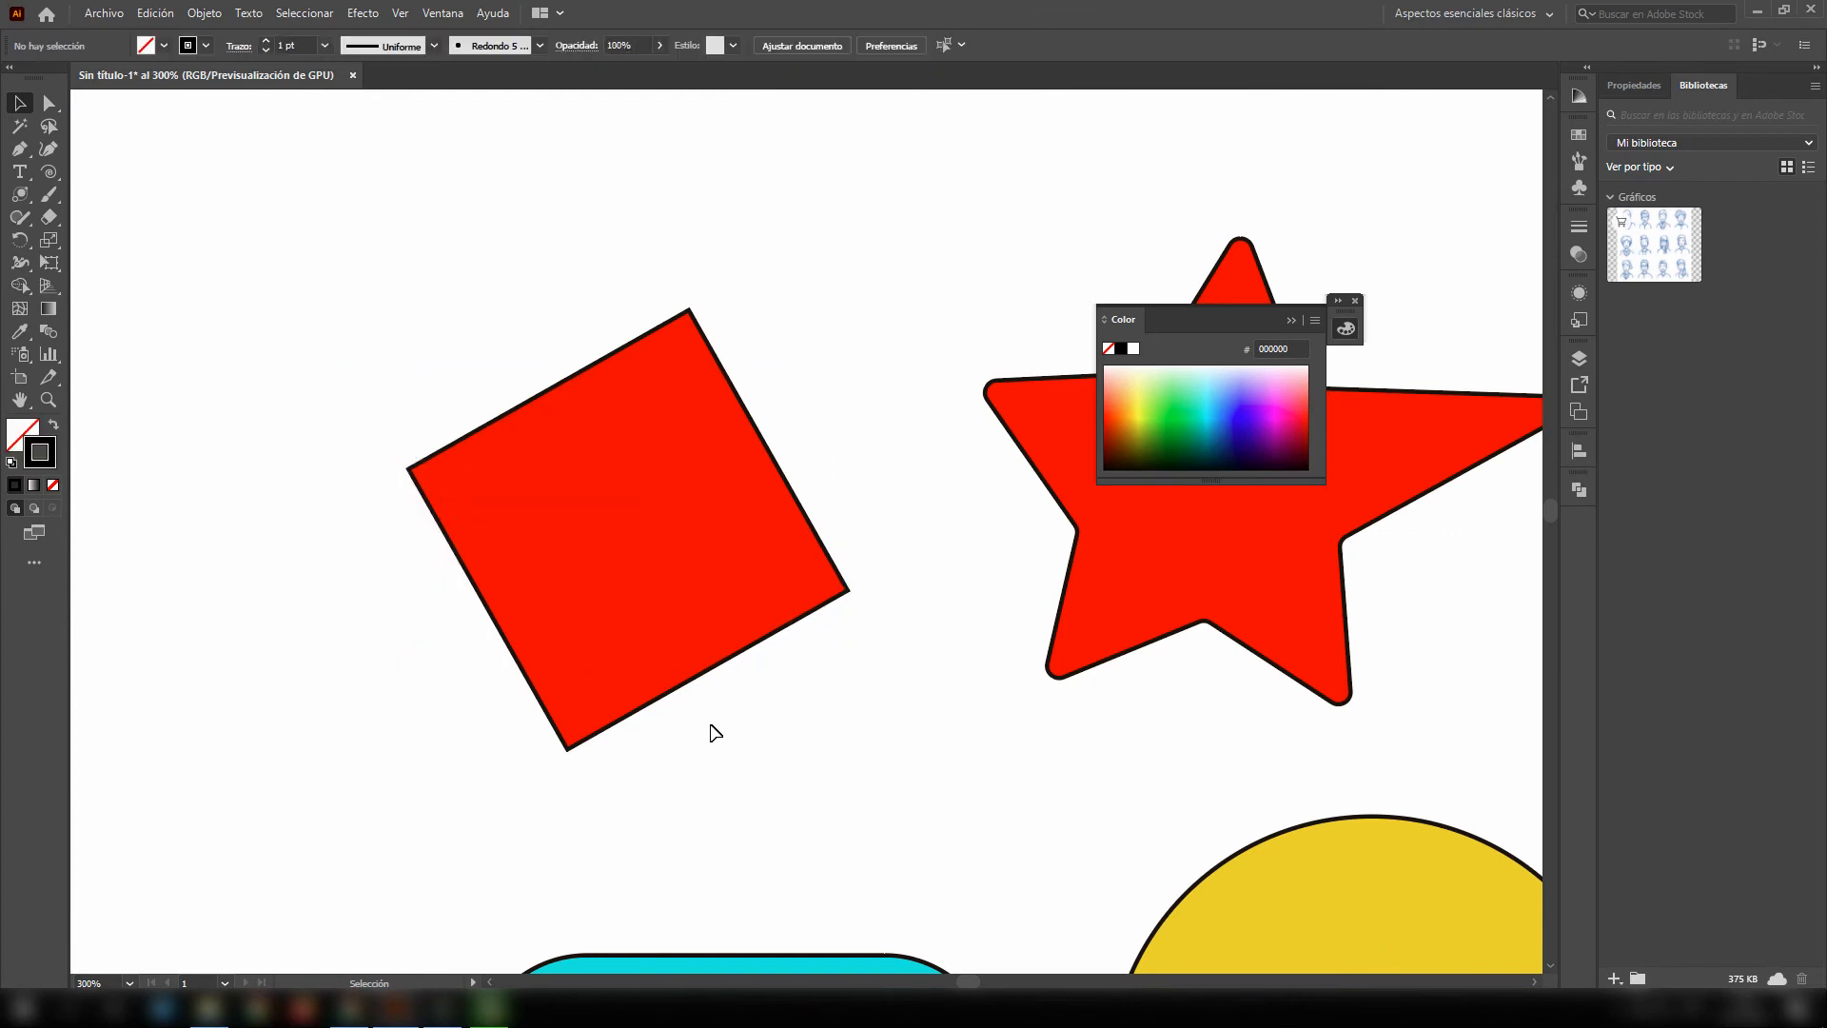
drag(402, 277, 309, 210)
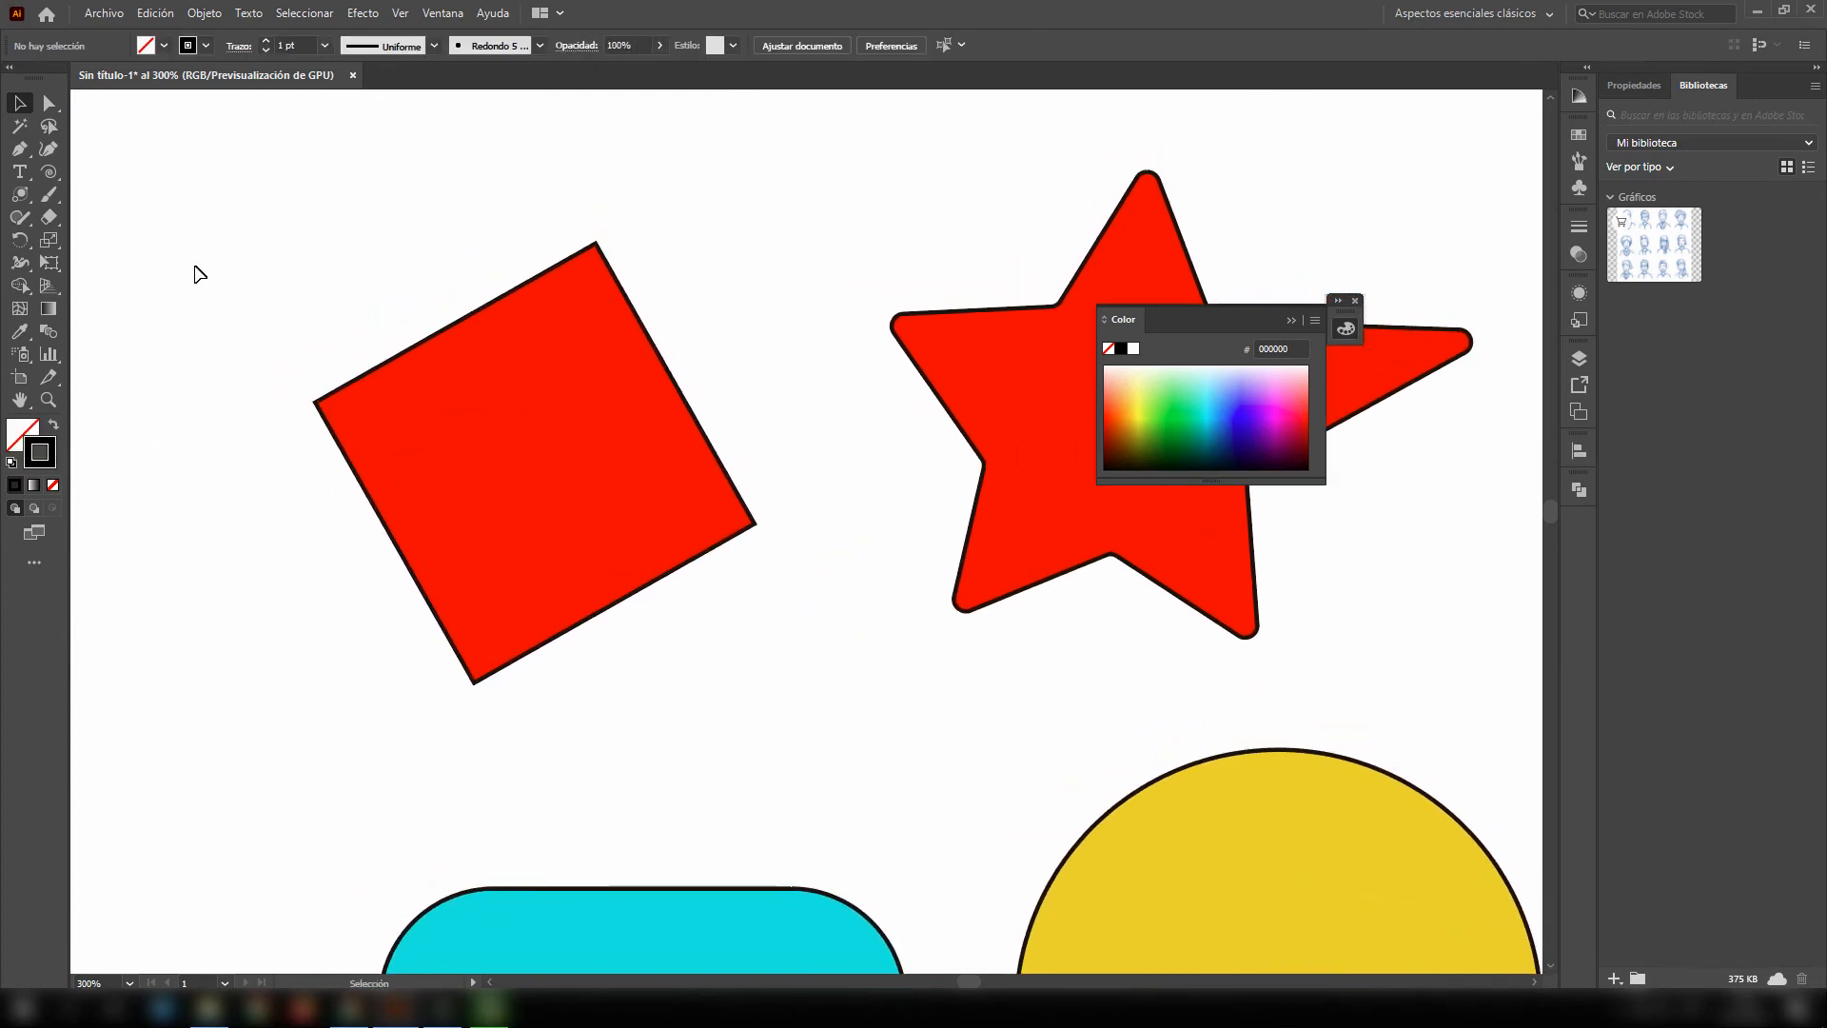
- Paint a wavy Paintbrush stroke about 158 px wide above the red square, and move it slightly up and to the left
click(20, 194)
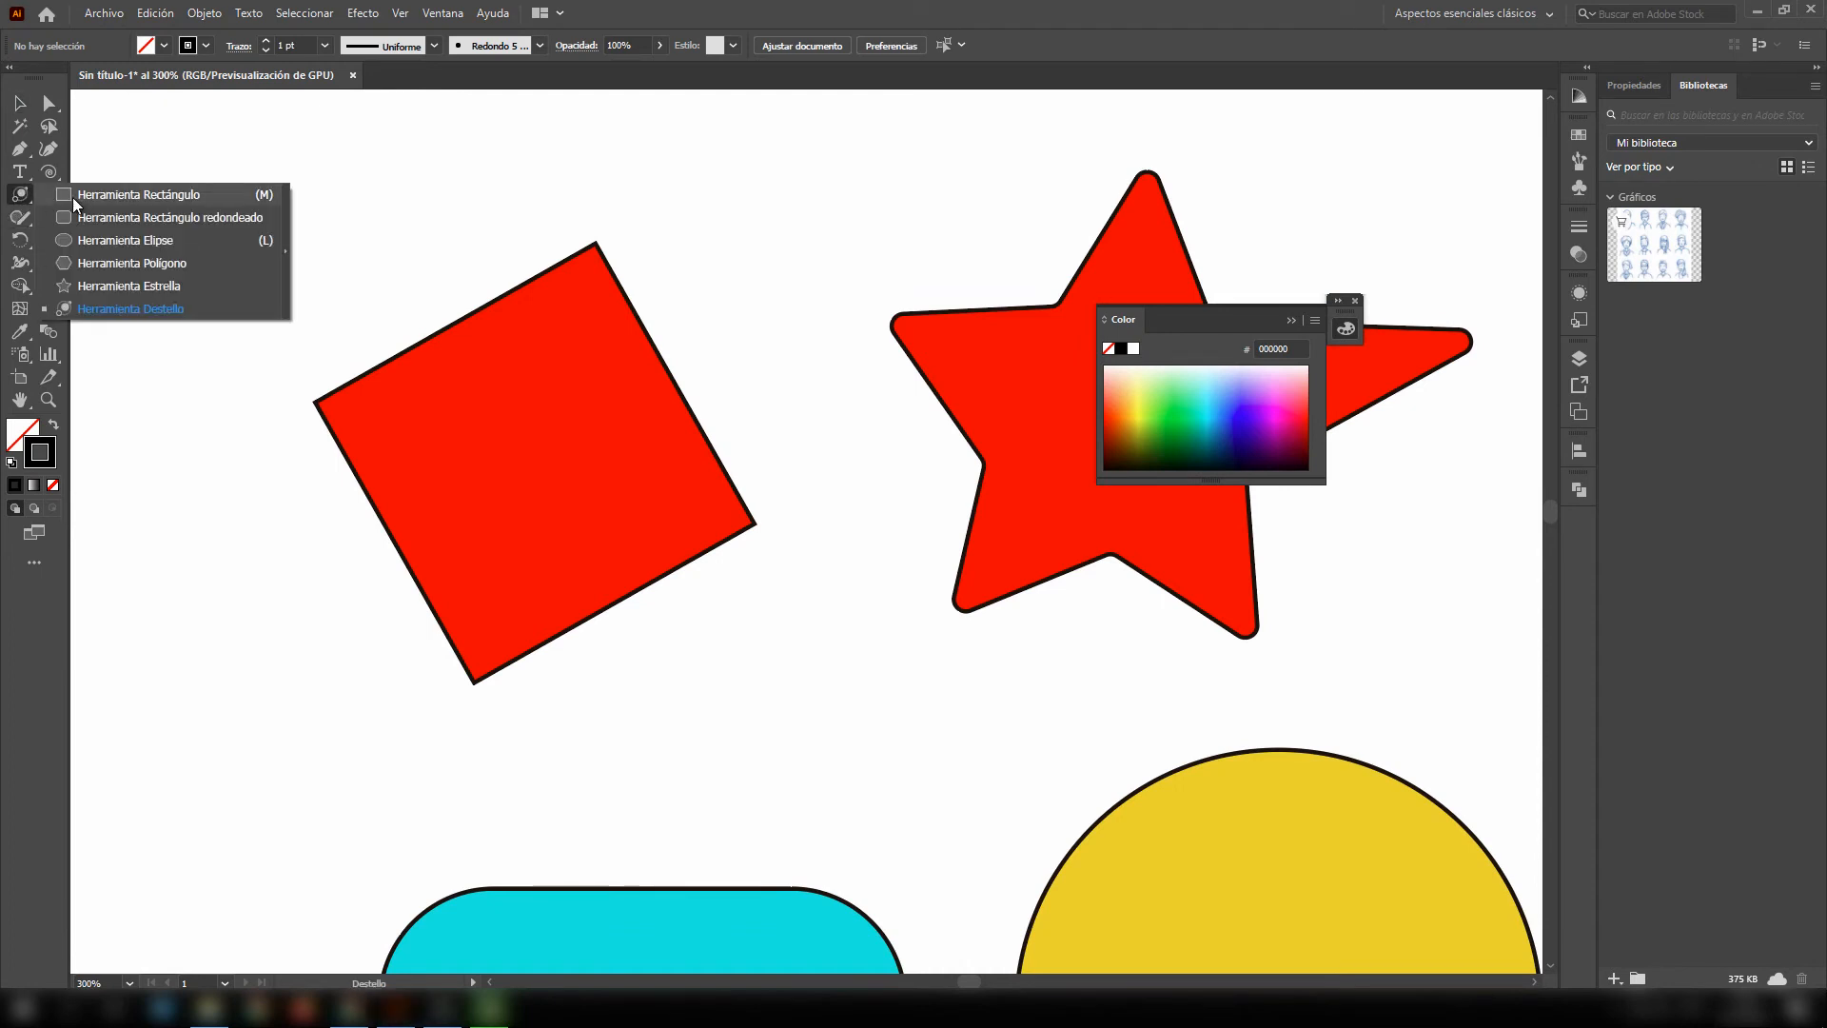
click(109, 204)
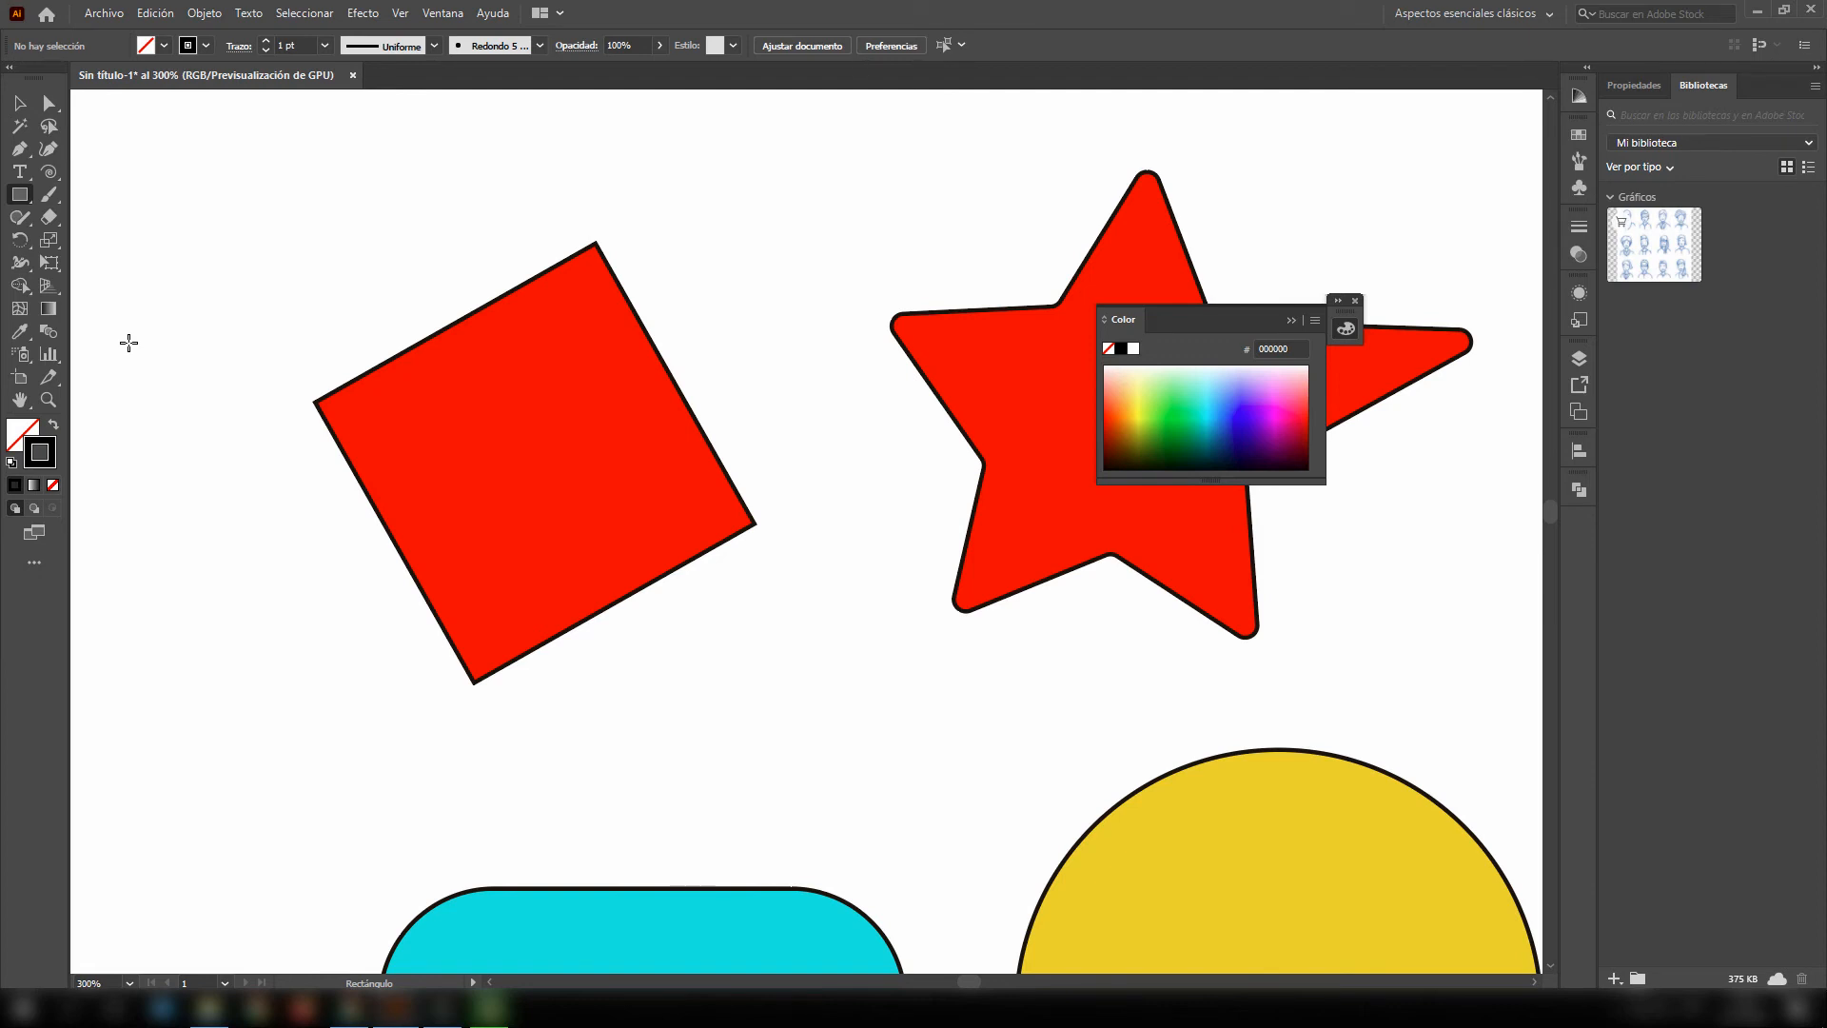
click(50, 198)
click(136, 196)
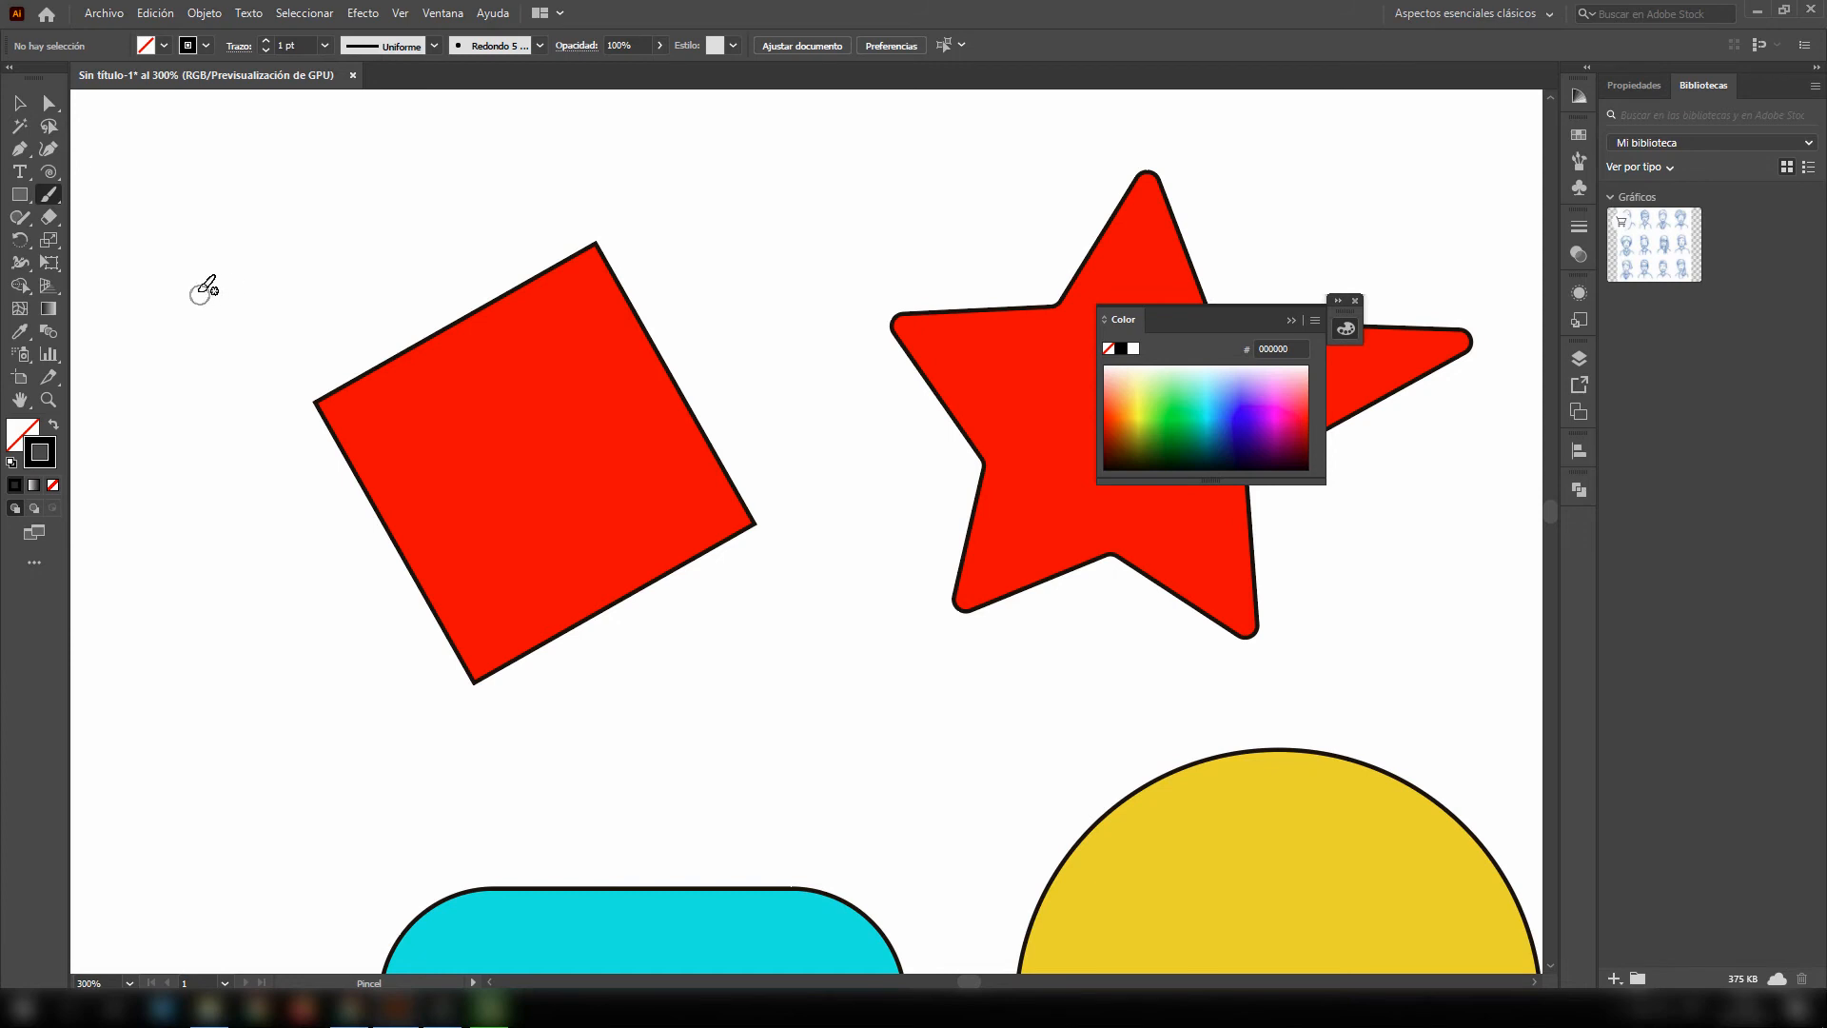
drag(198, 281, 802, 156)
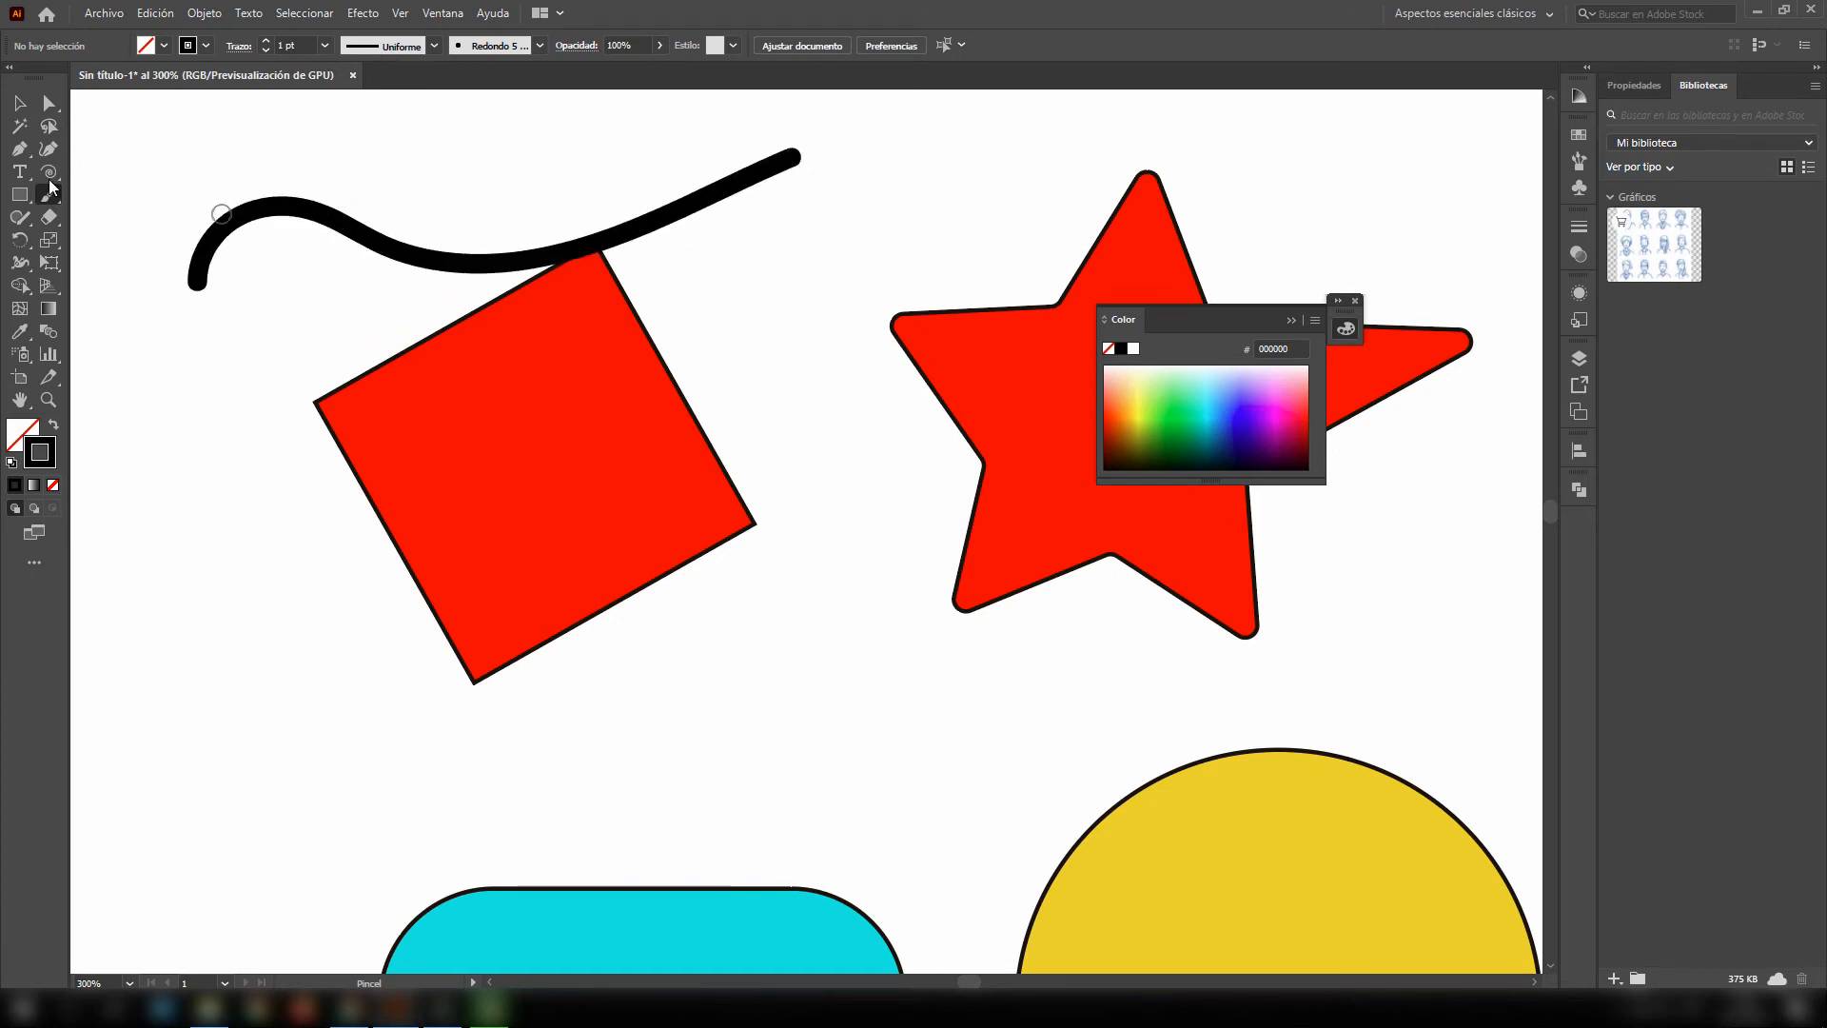
click(23, 103)
drag(259, 215, 233, 178)
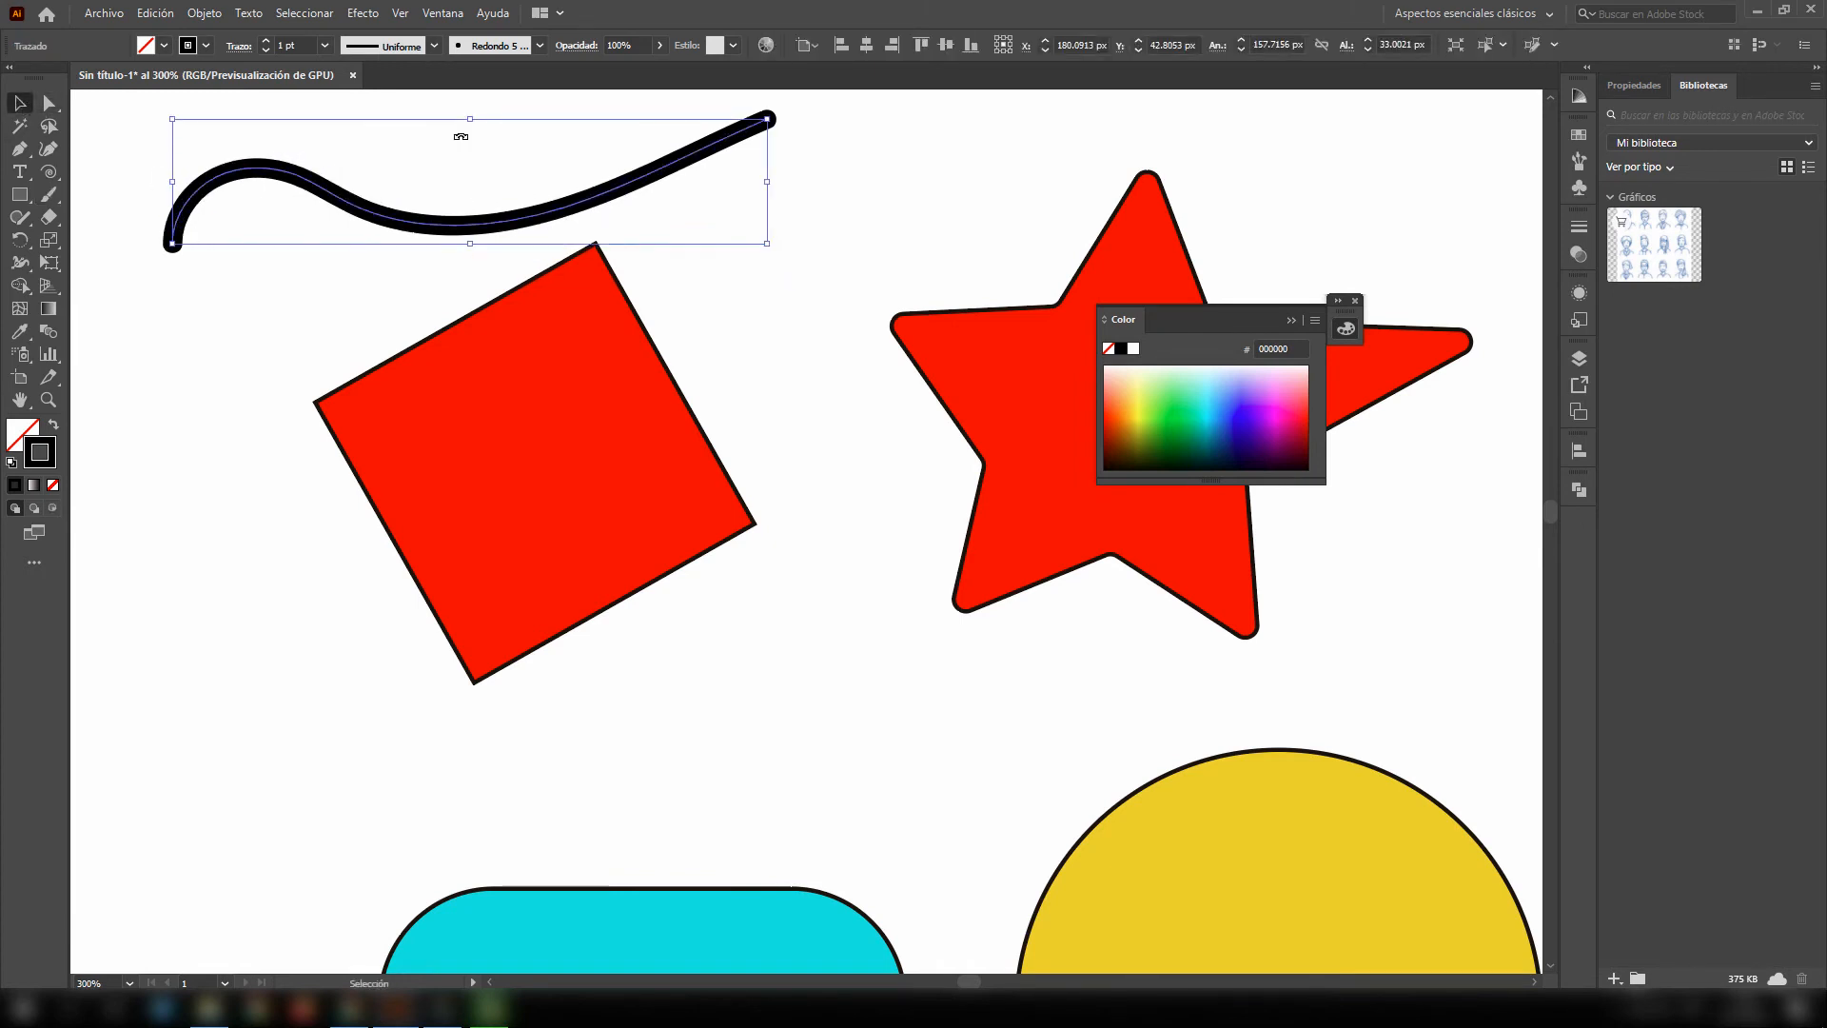
- Apply the elliptical width profile, tapered at both ends, to the wavy stroke, and delete the stroke
click(434, 46)
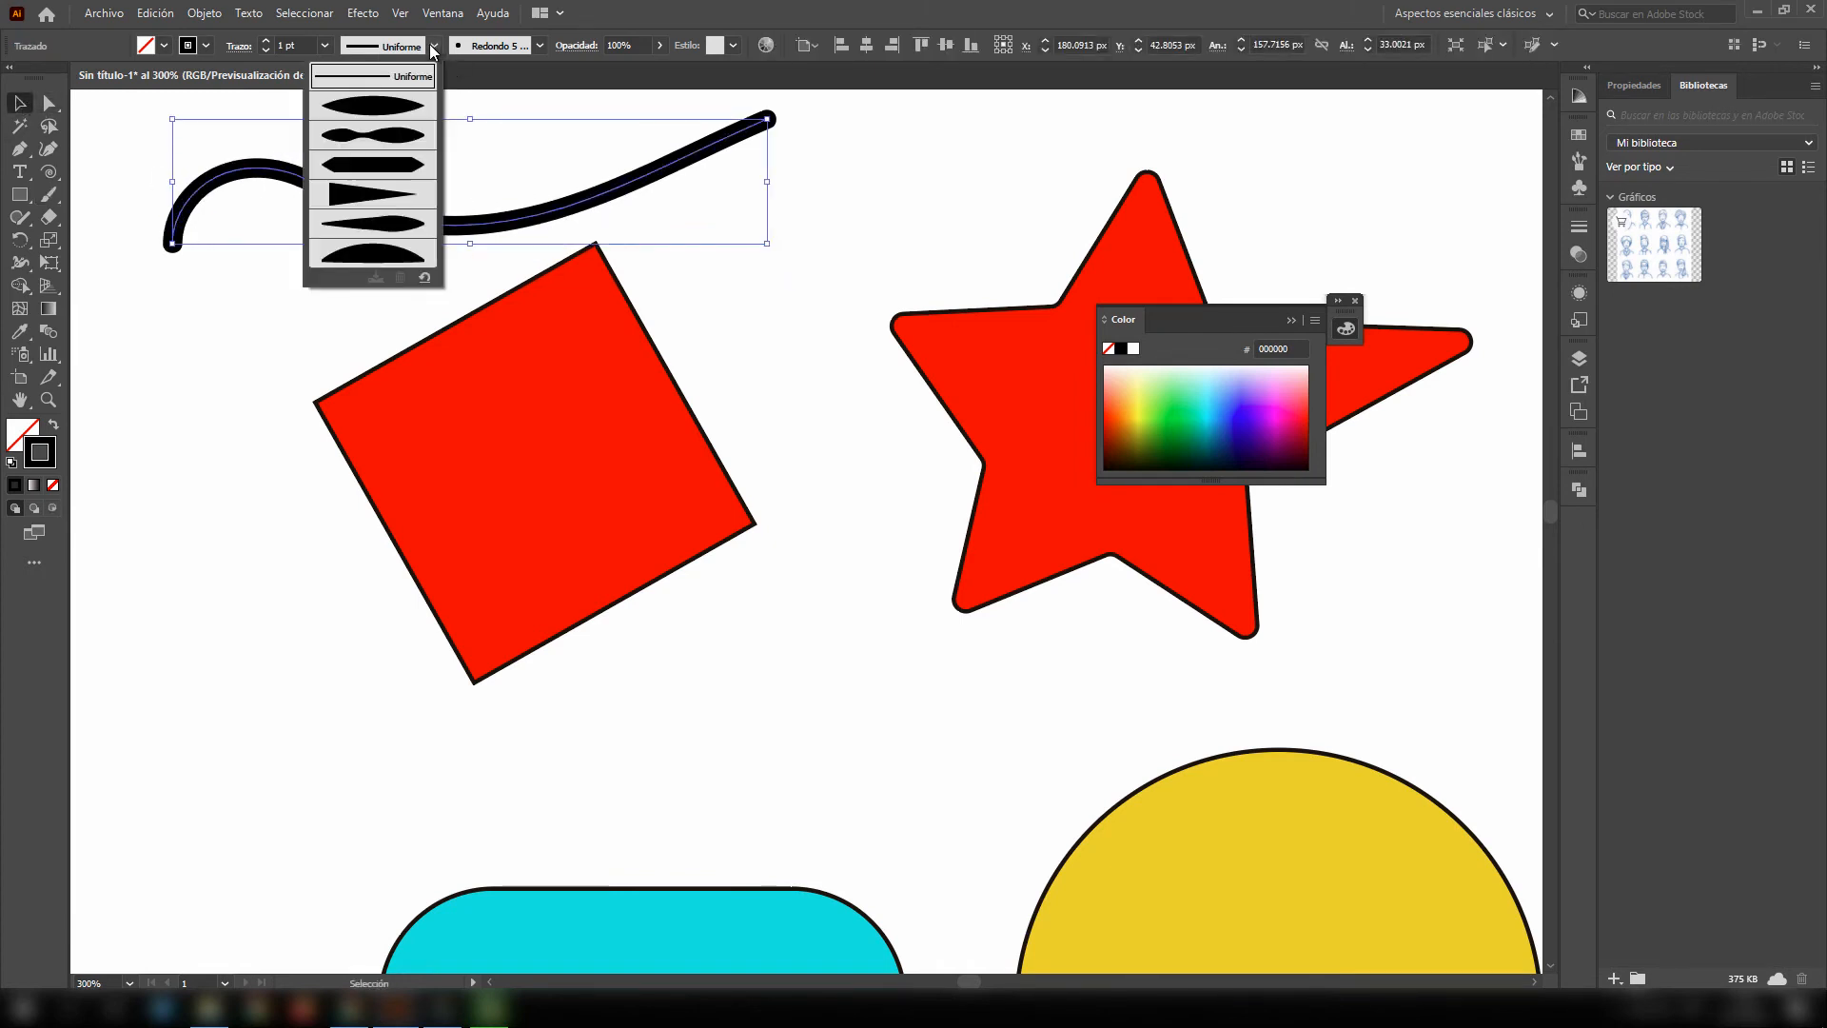
click(369, 111)
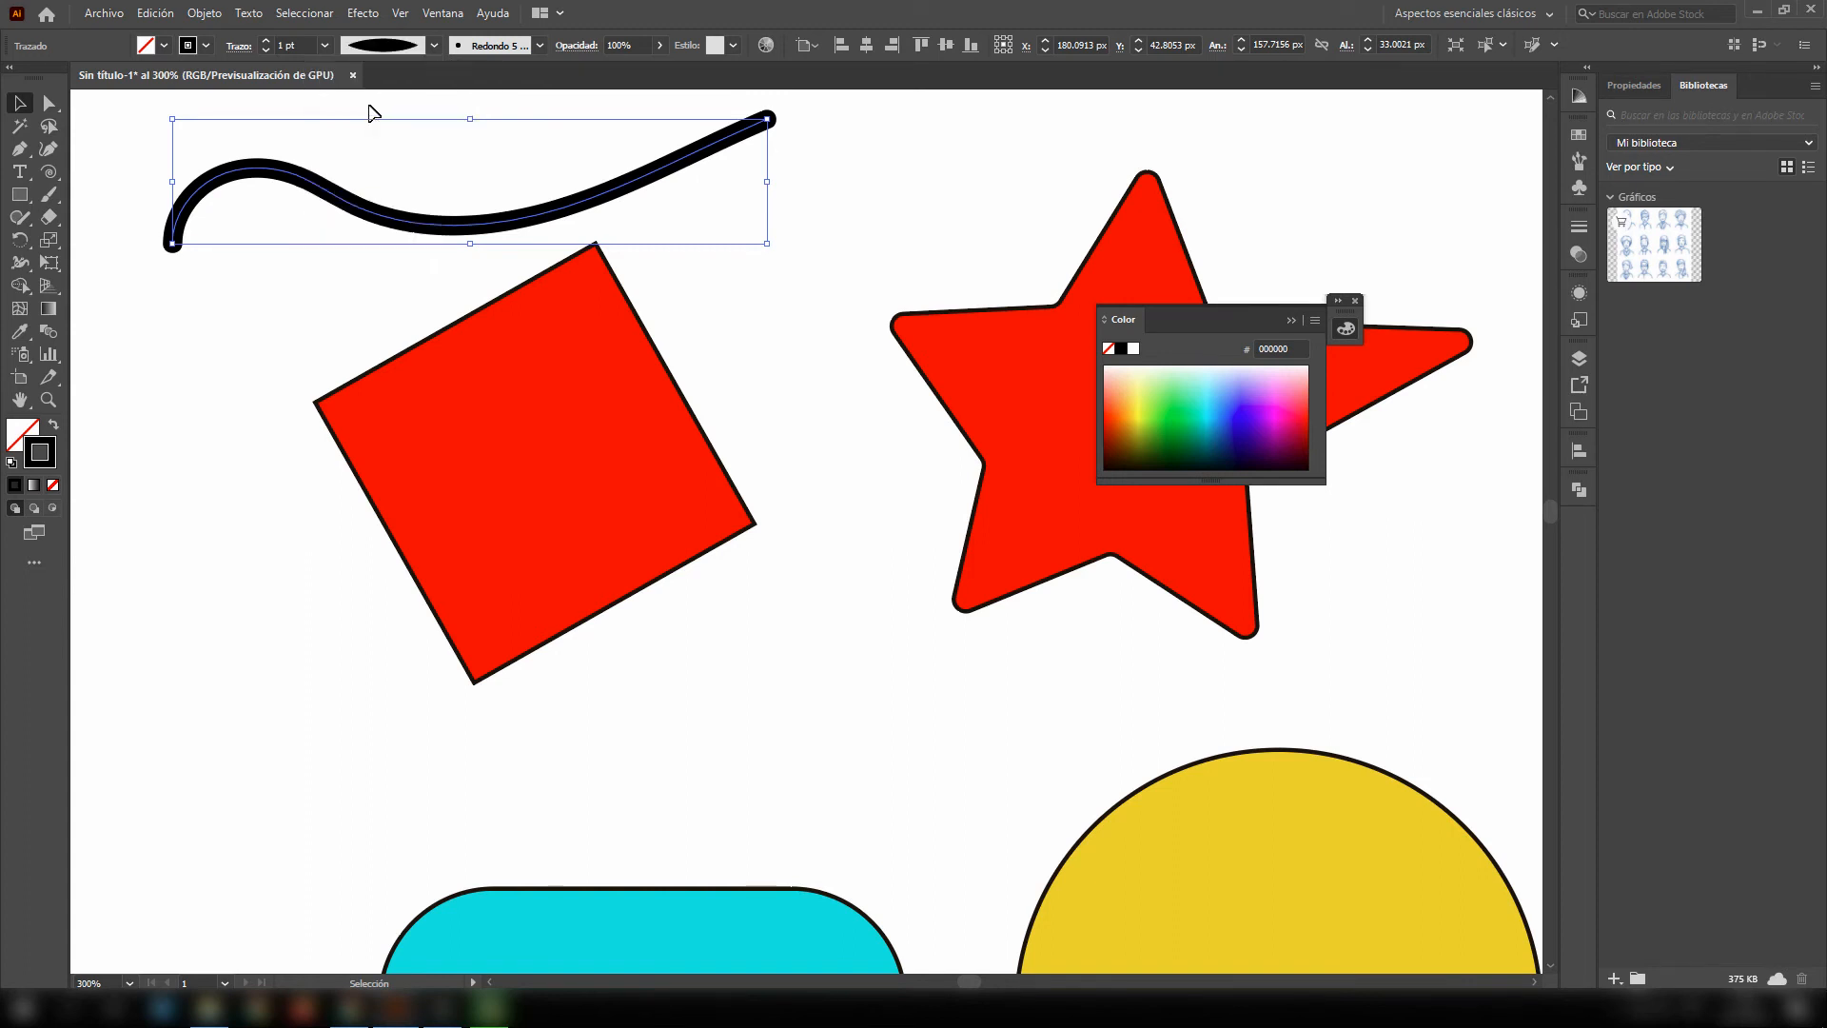
click(773, 162)
click(715, 148)
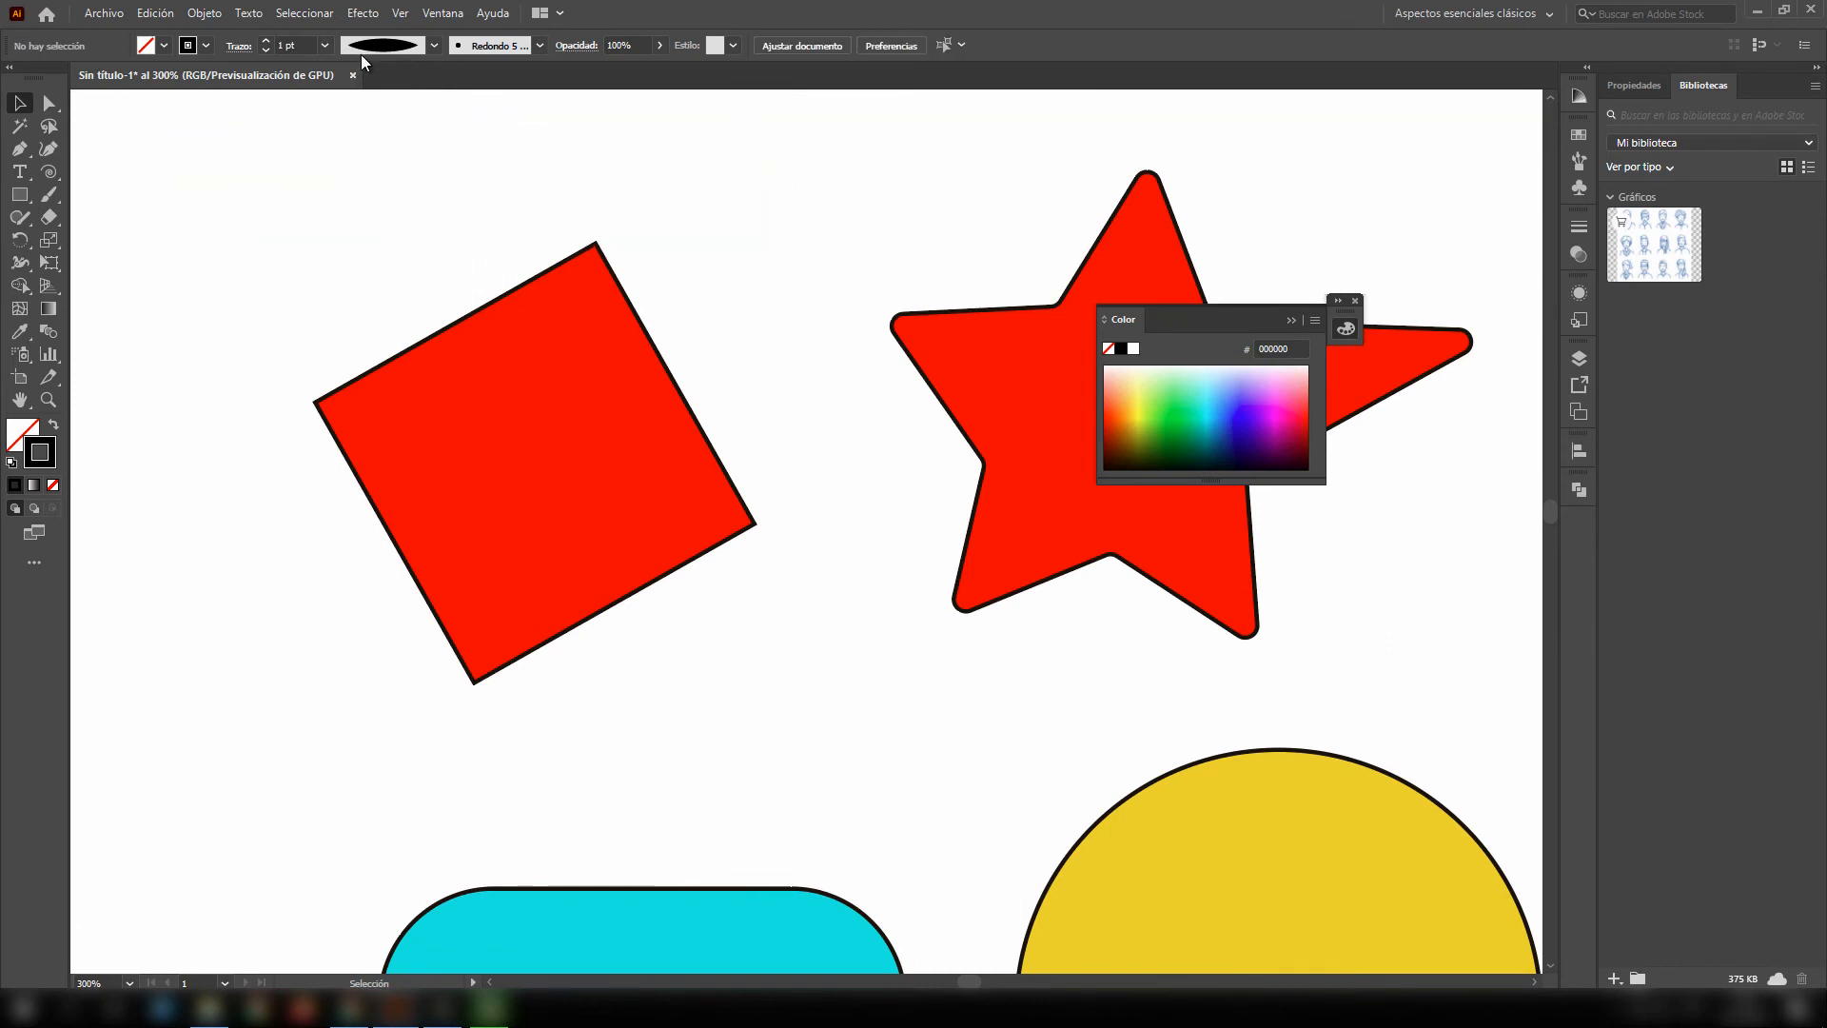
- Paint a new wavy stroke about 136 px wide above the red square, and assign it the Básico brush
click(51, 192)
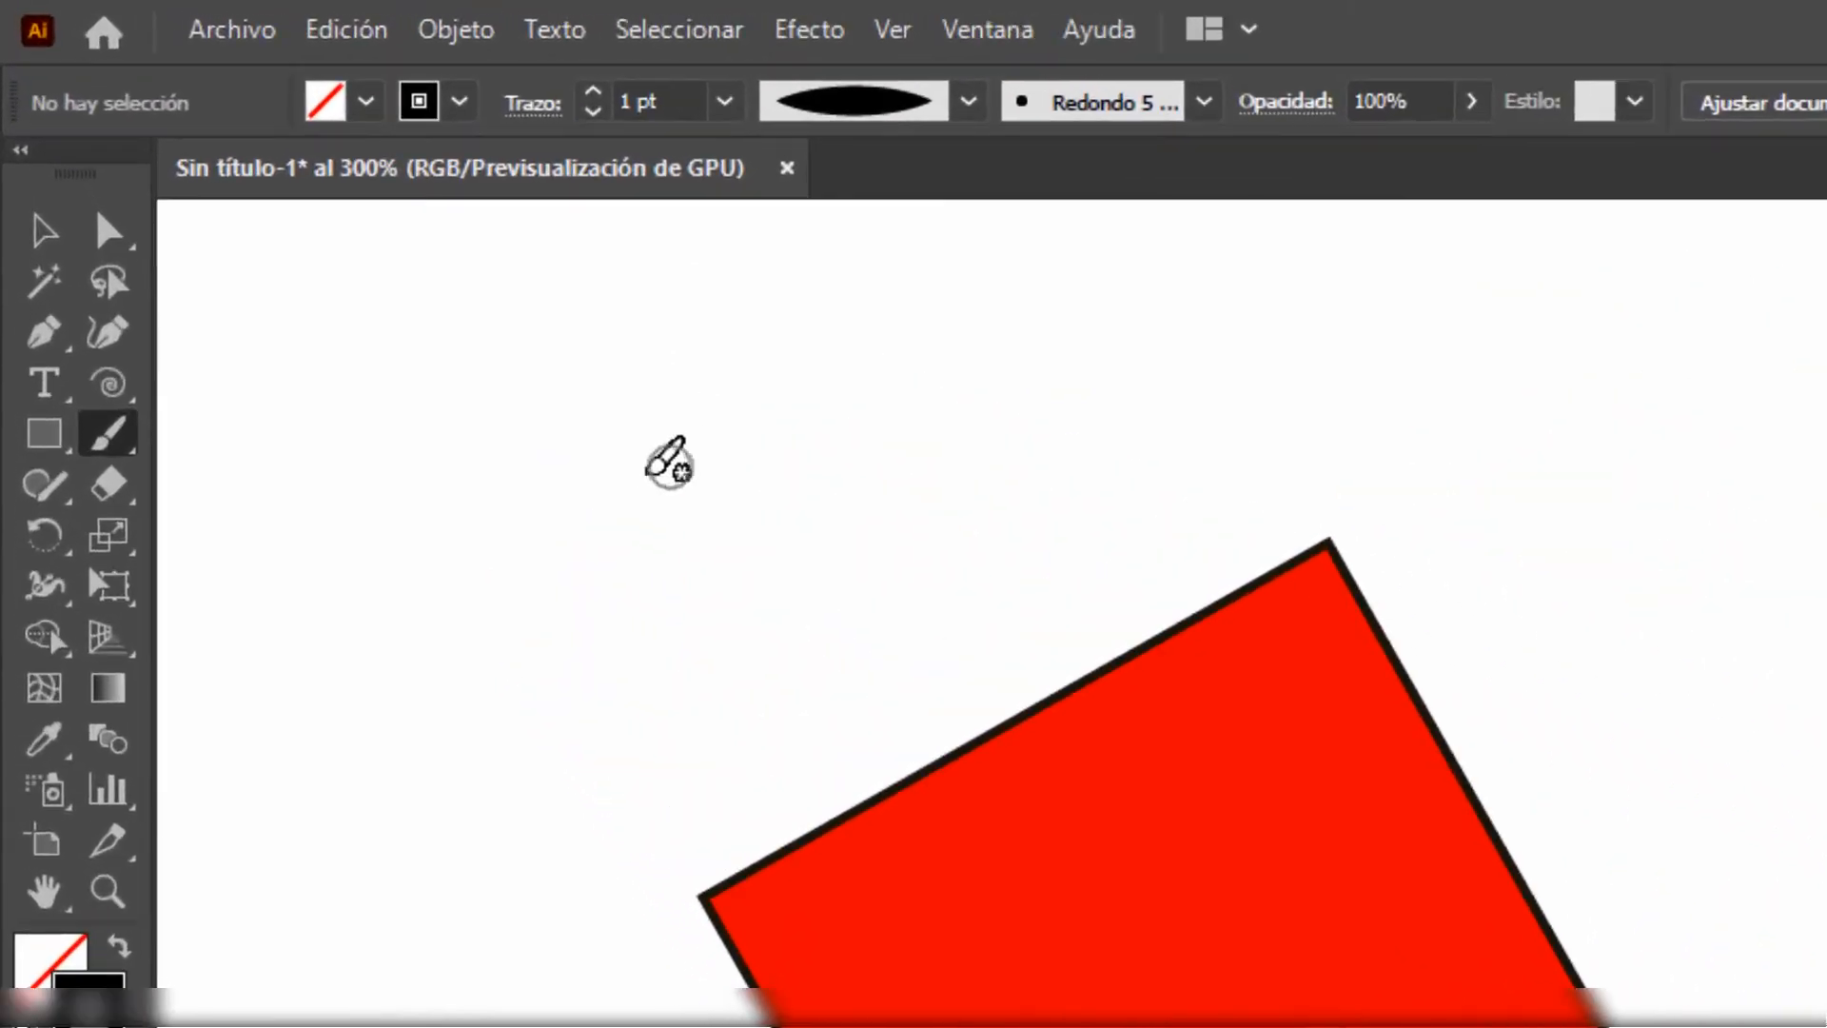
mouse_move(669, 463)
mouse_down()
mouse_move(1556, 444)
mouse_move(1789, 402)
mouse_up()
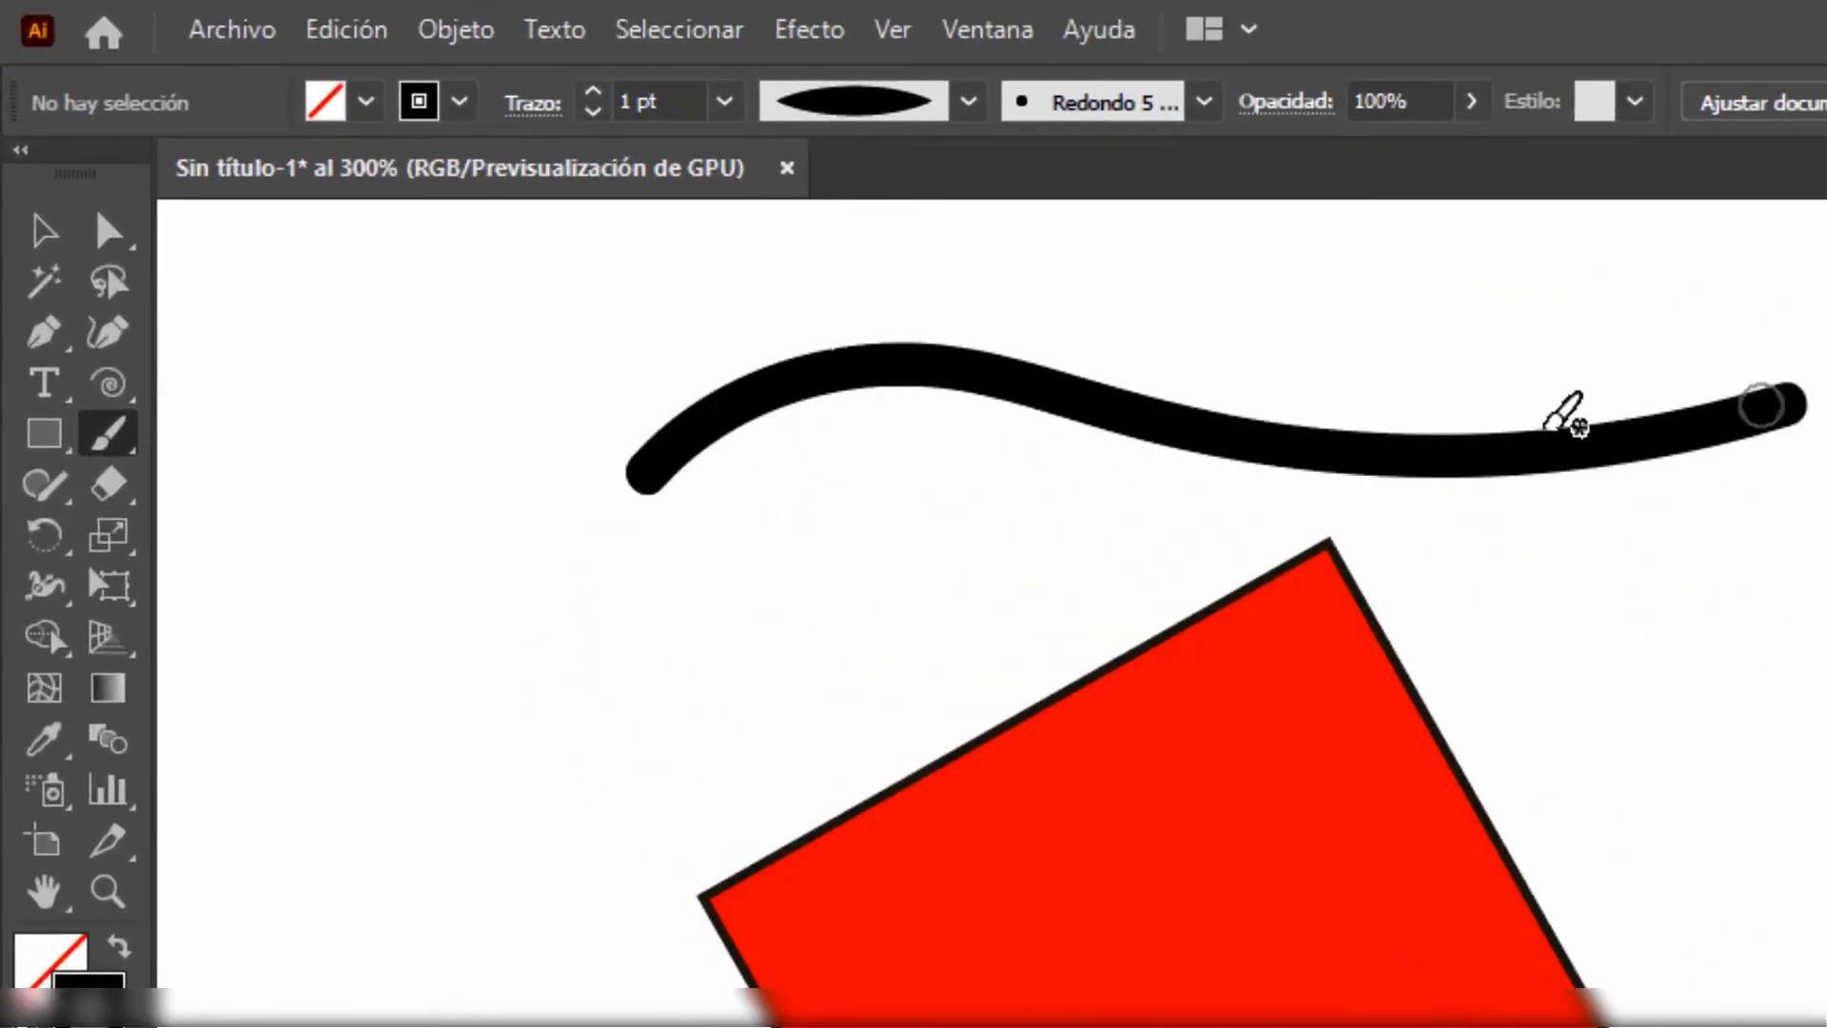
click(47, 232)
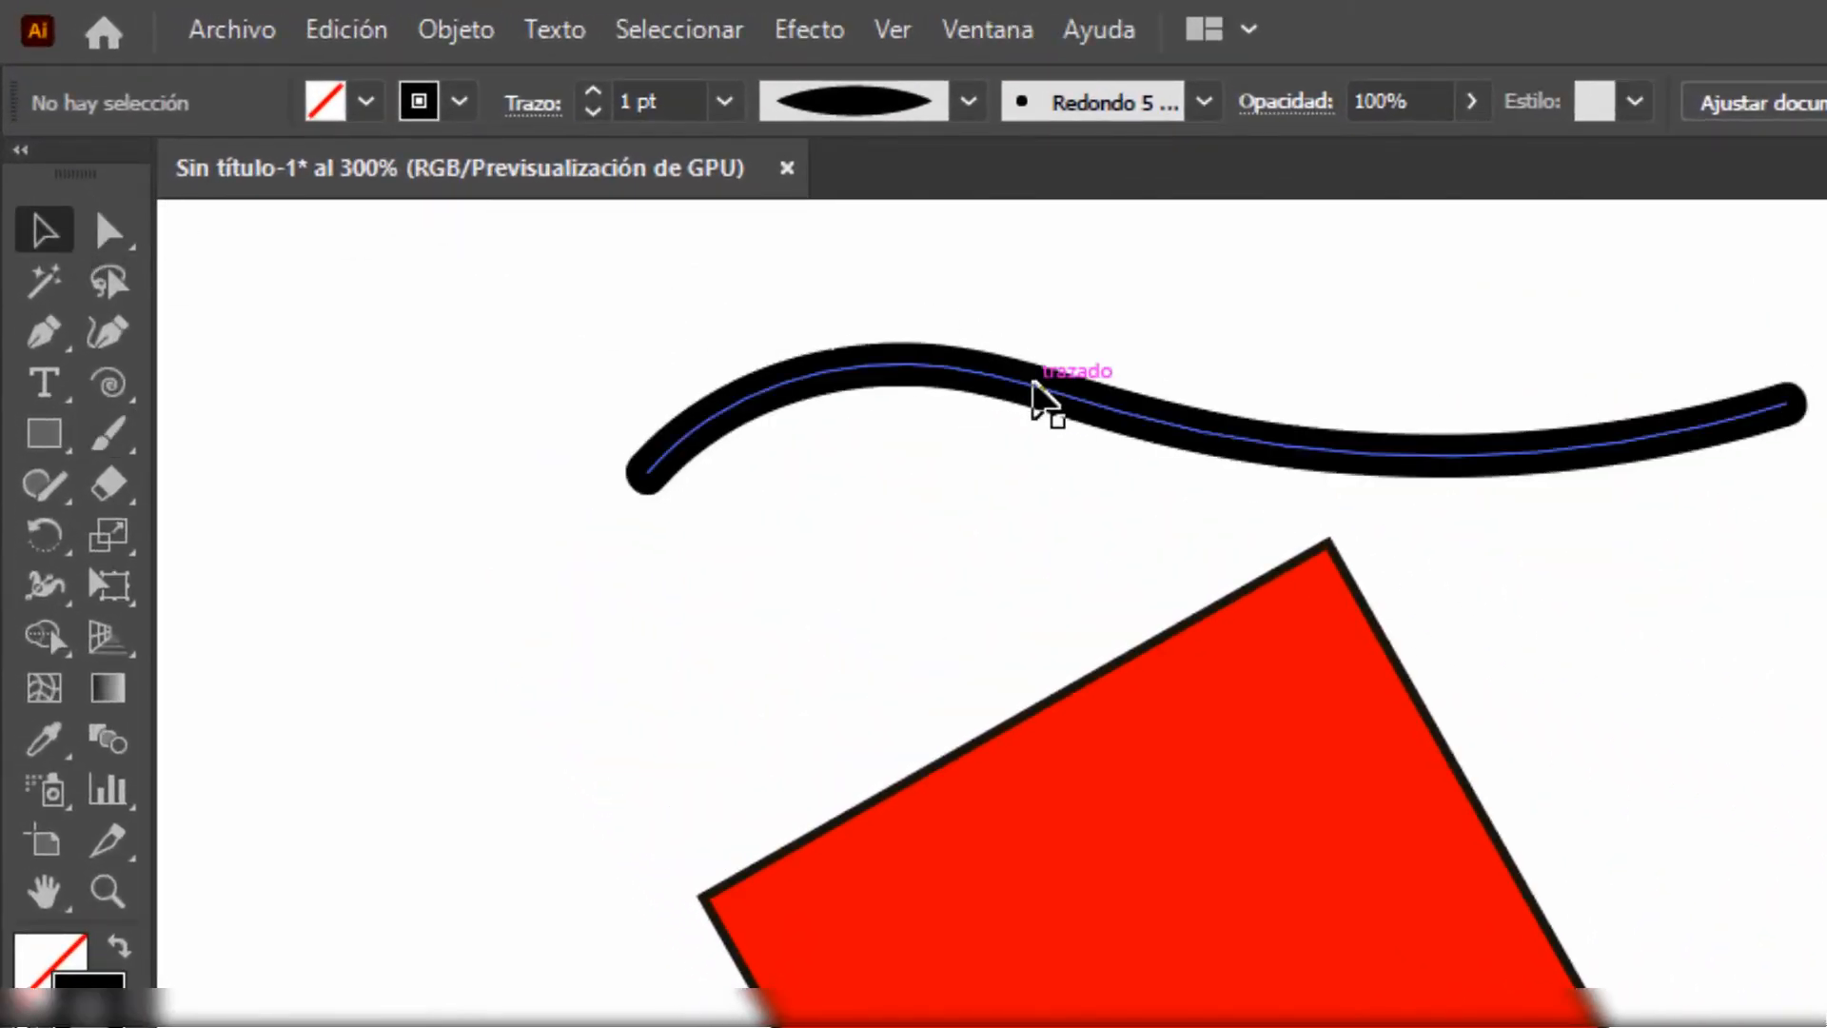
click(1046, 396)
click(1203, 102)
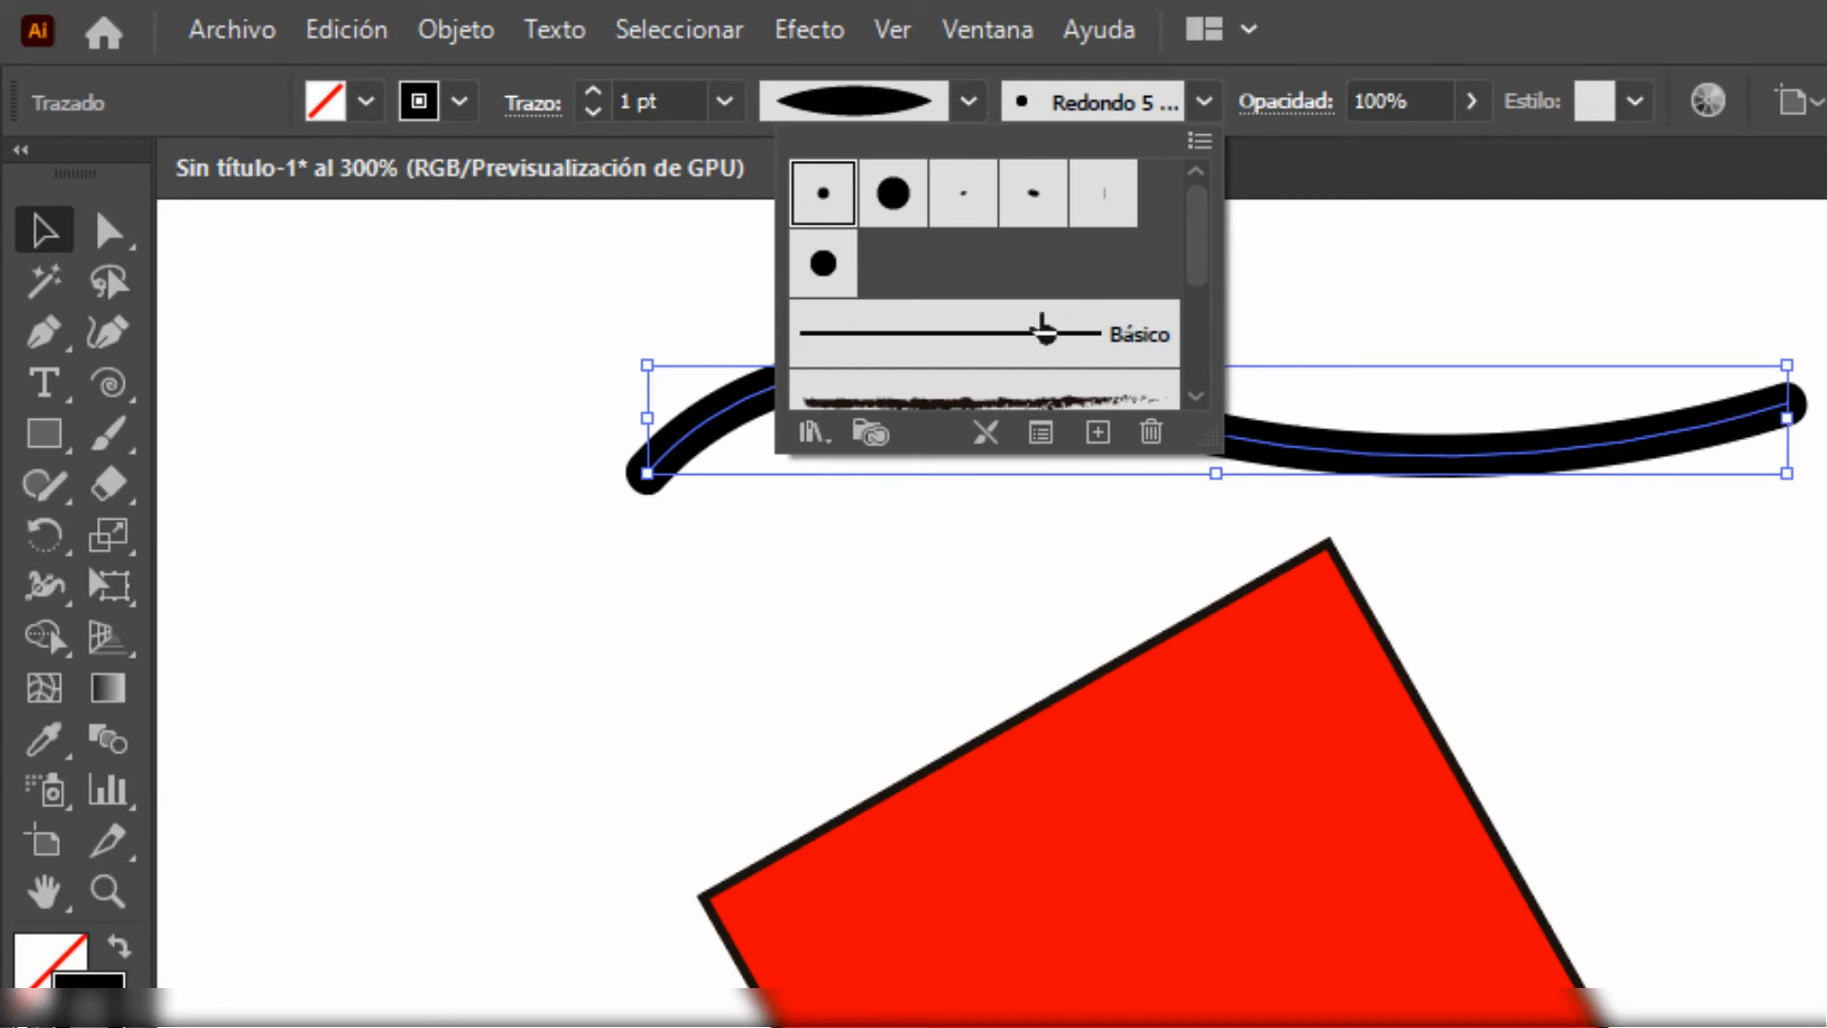
scroll(1209, 257, down, 5)
scroll(1209, 252, up, 5)
click(1071, 350)
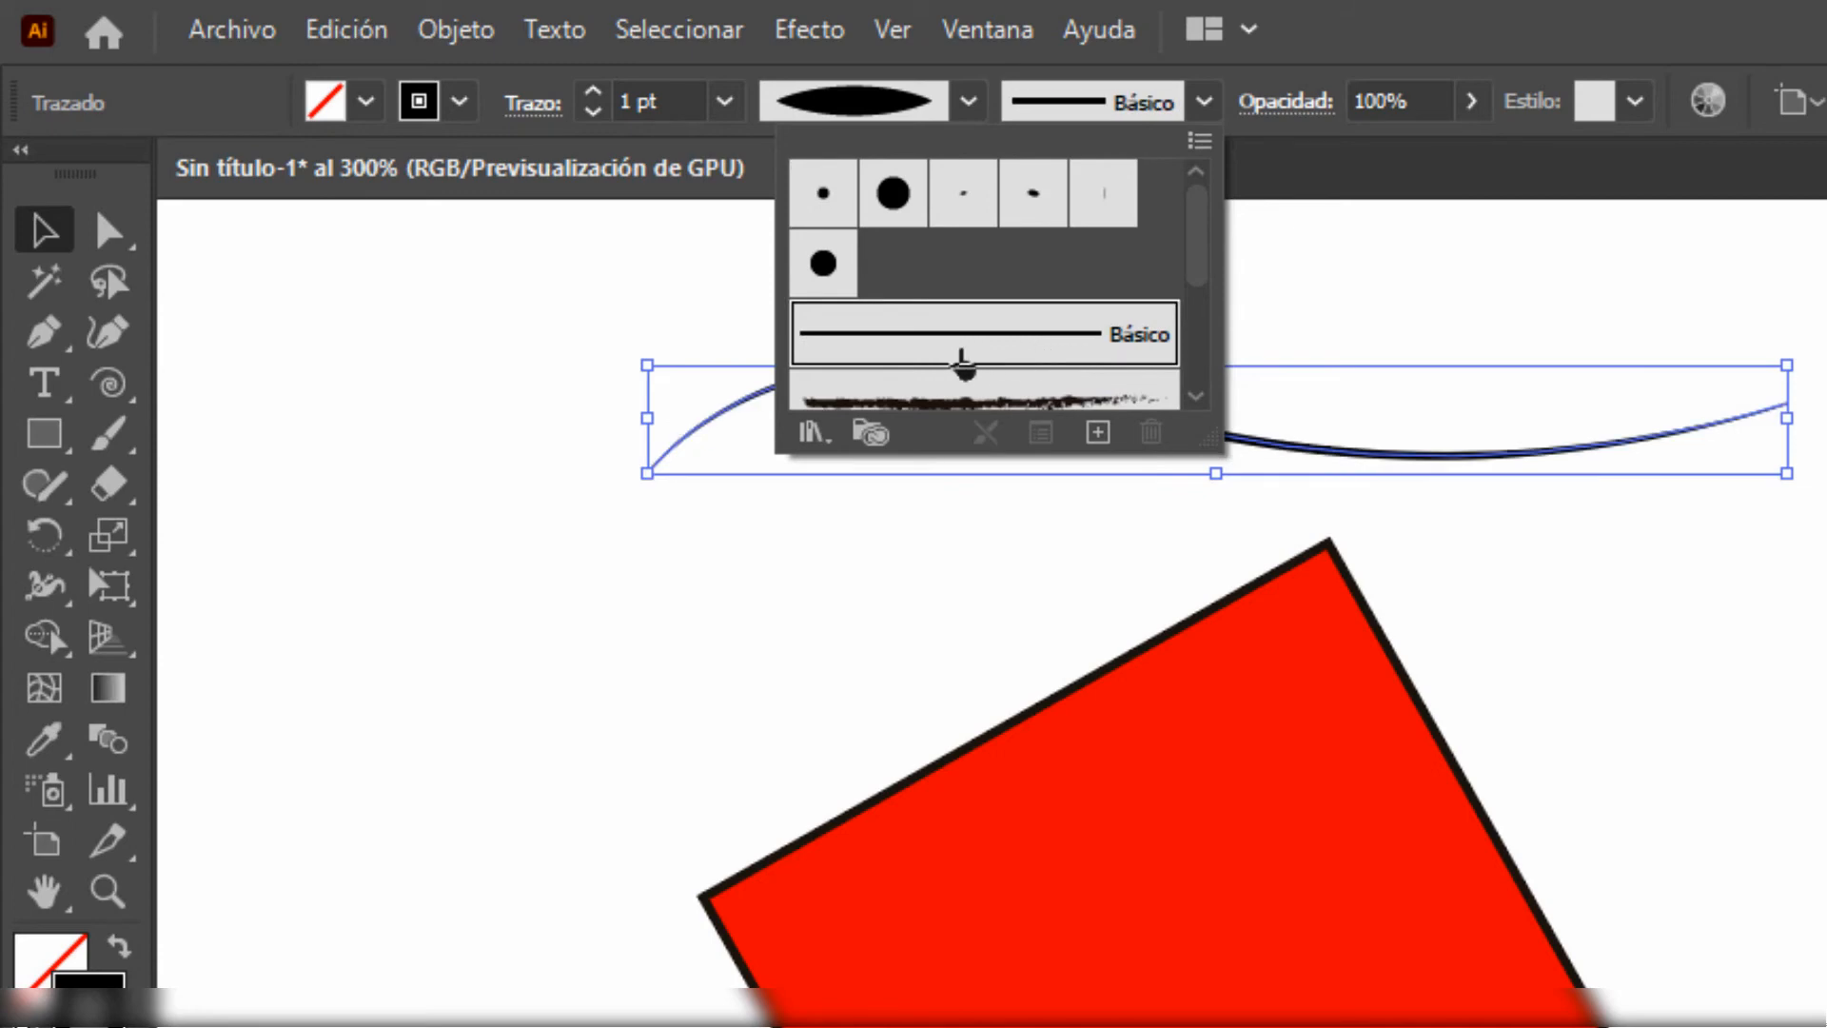
click(1371, 34)
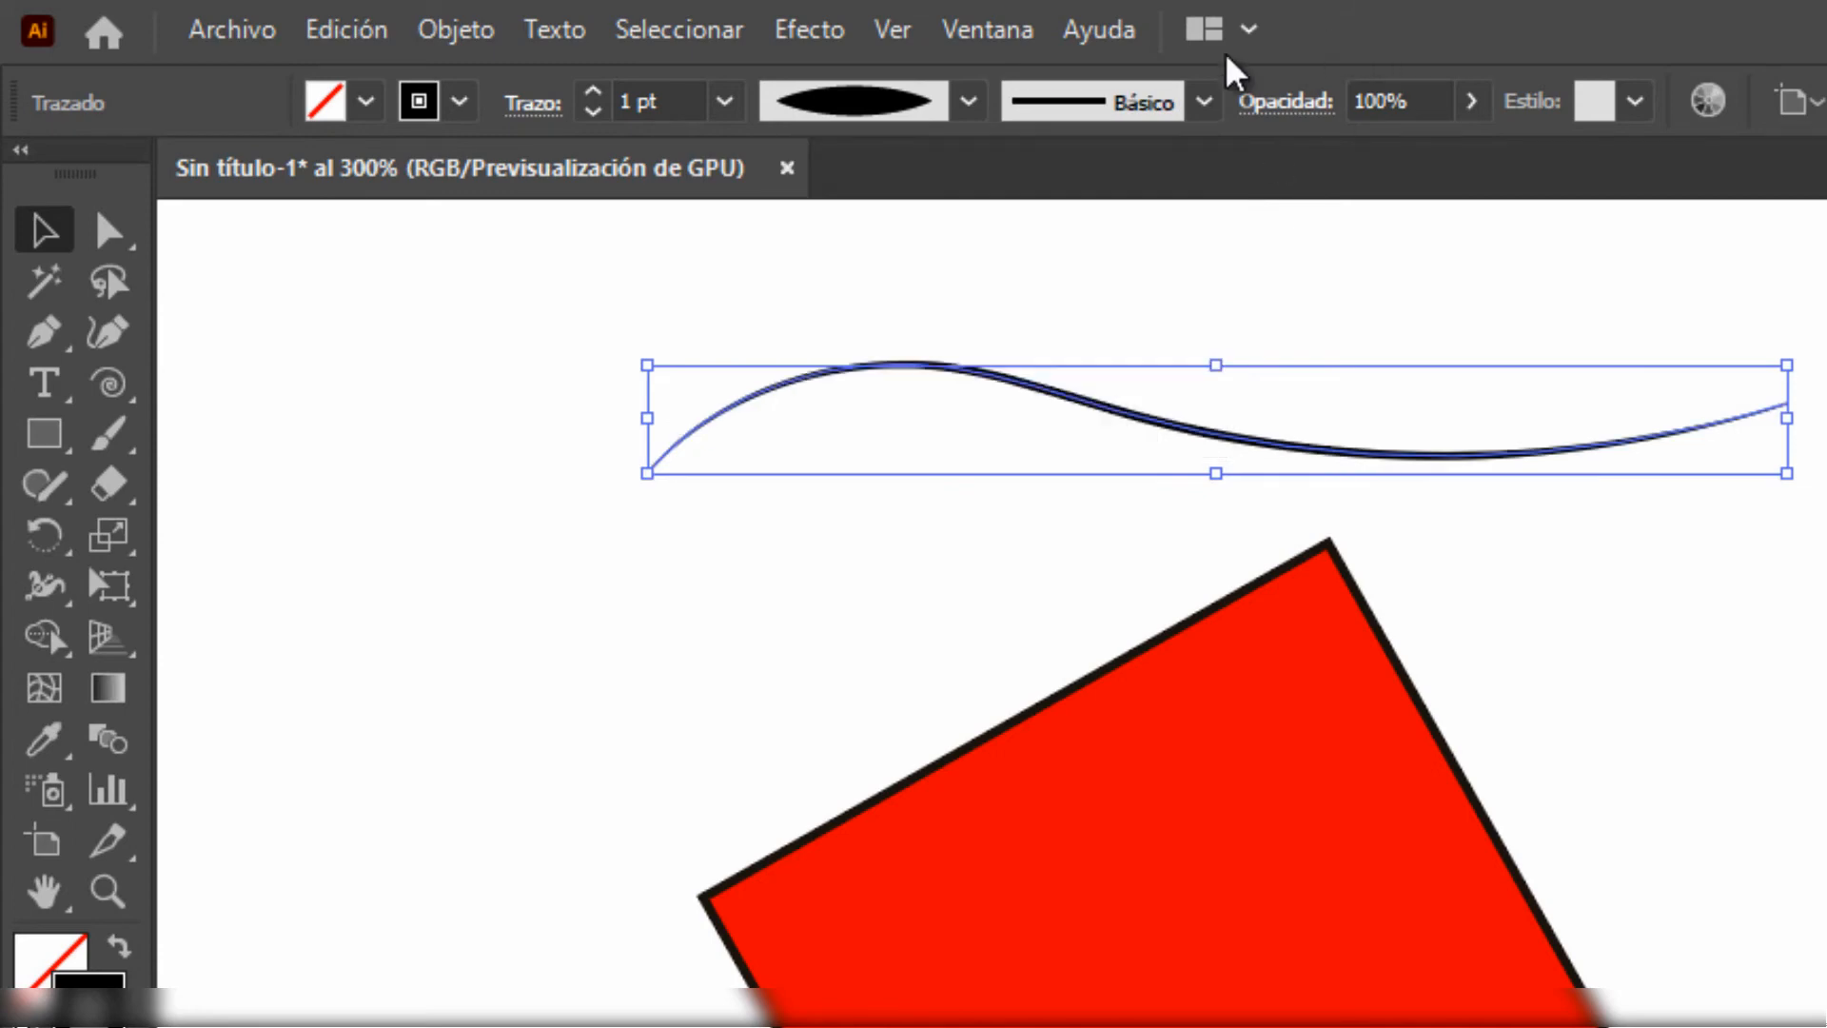
- Check the width profiles available for the wavy stroke, and set its stroke weight to 6 pt
click(969, 101)
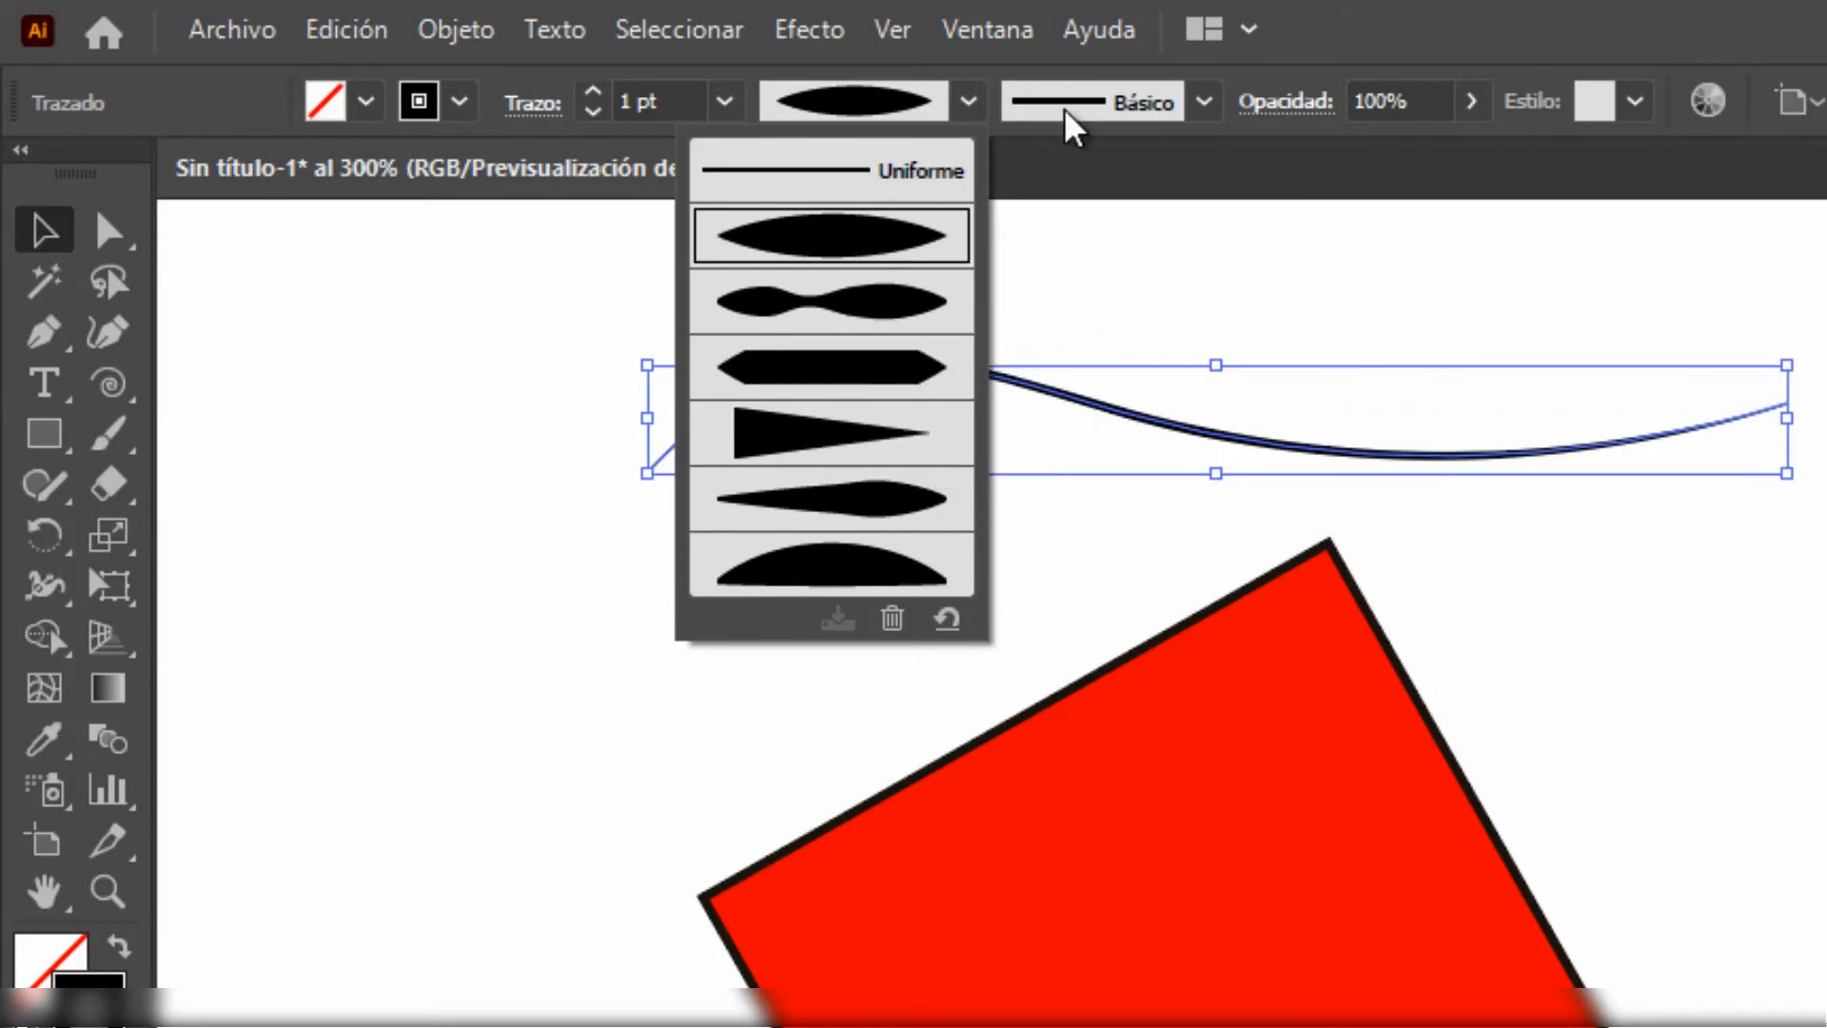
click(600, 92)
click(600, 91)
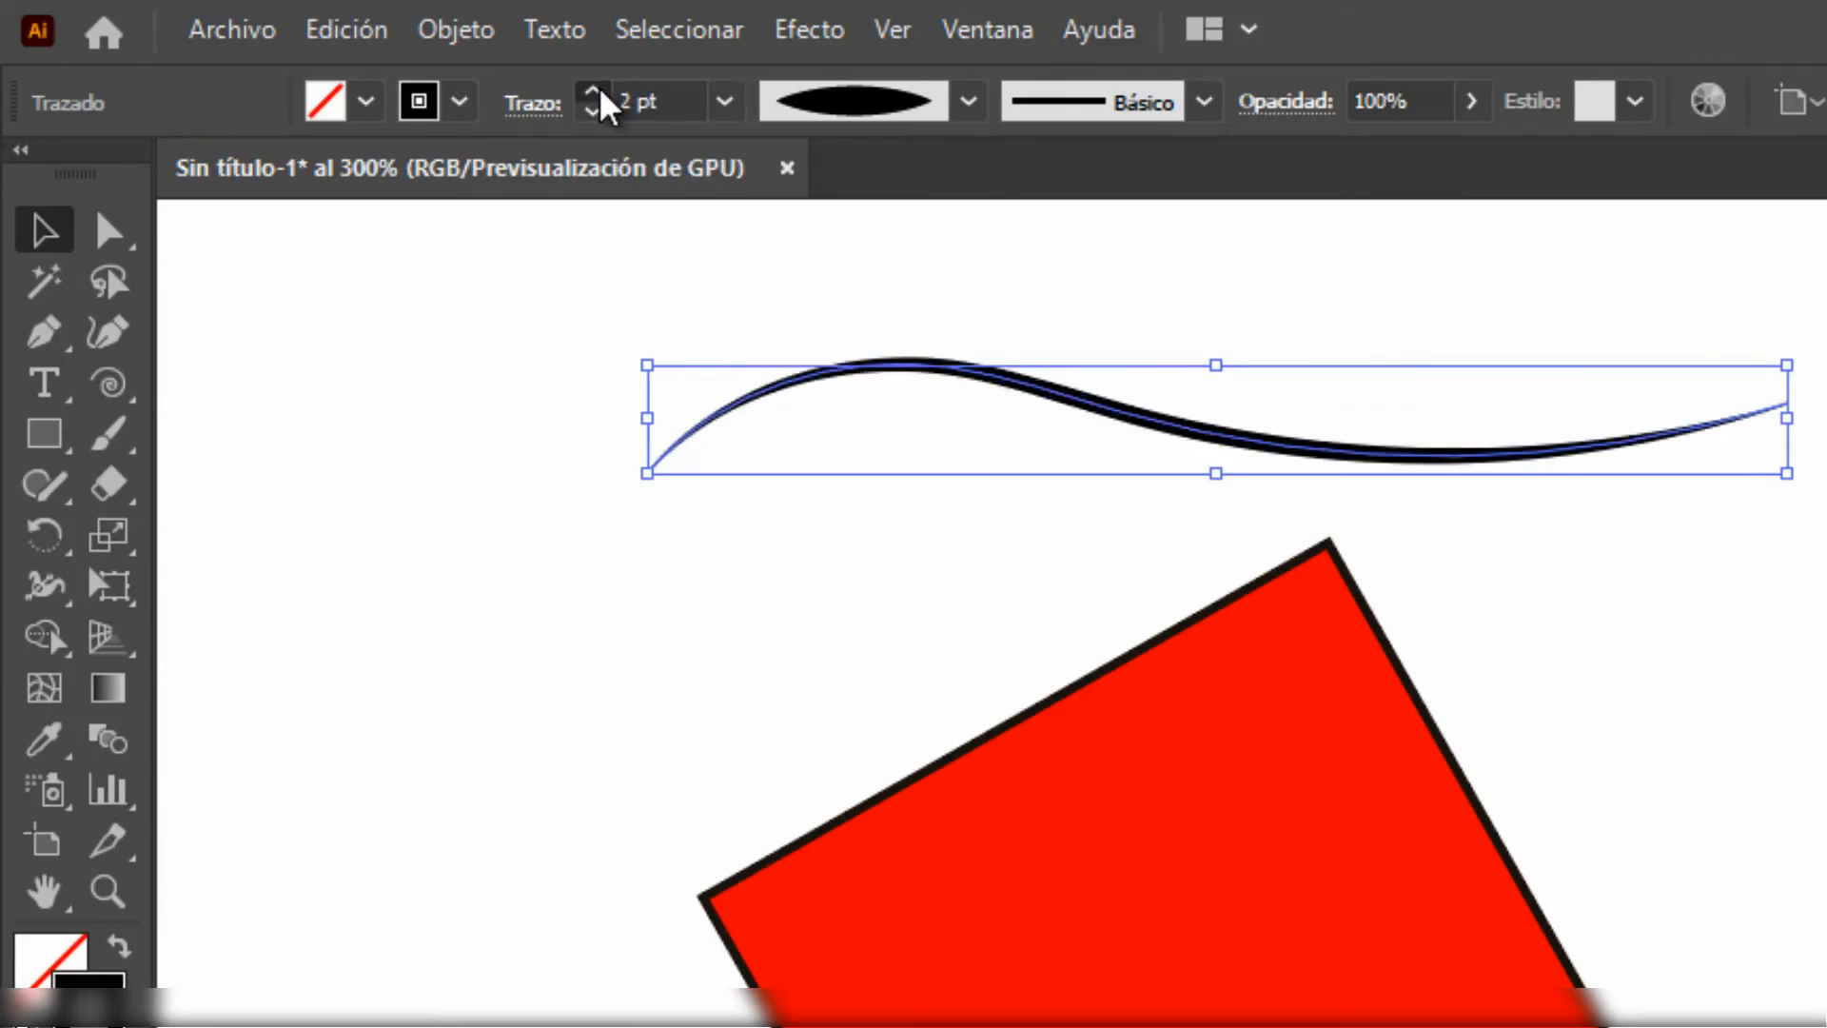
click(601, 91)
click(601, 91)
click(597, 92)
click(598, 92)
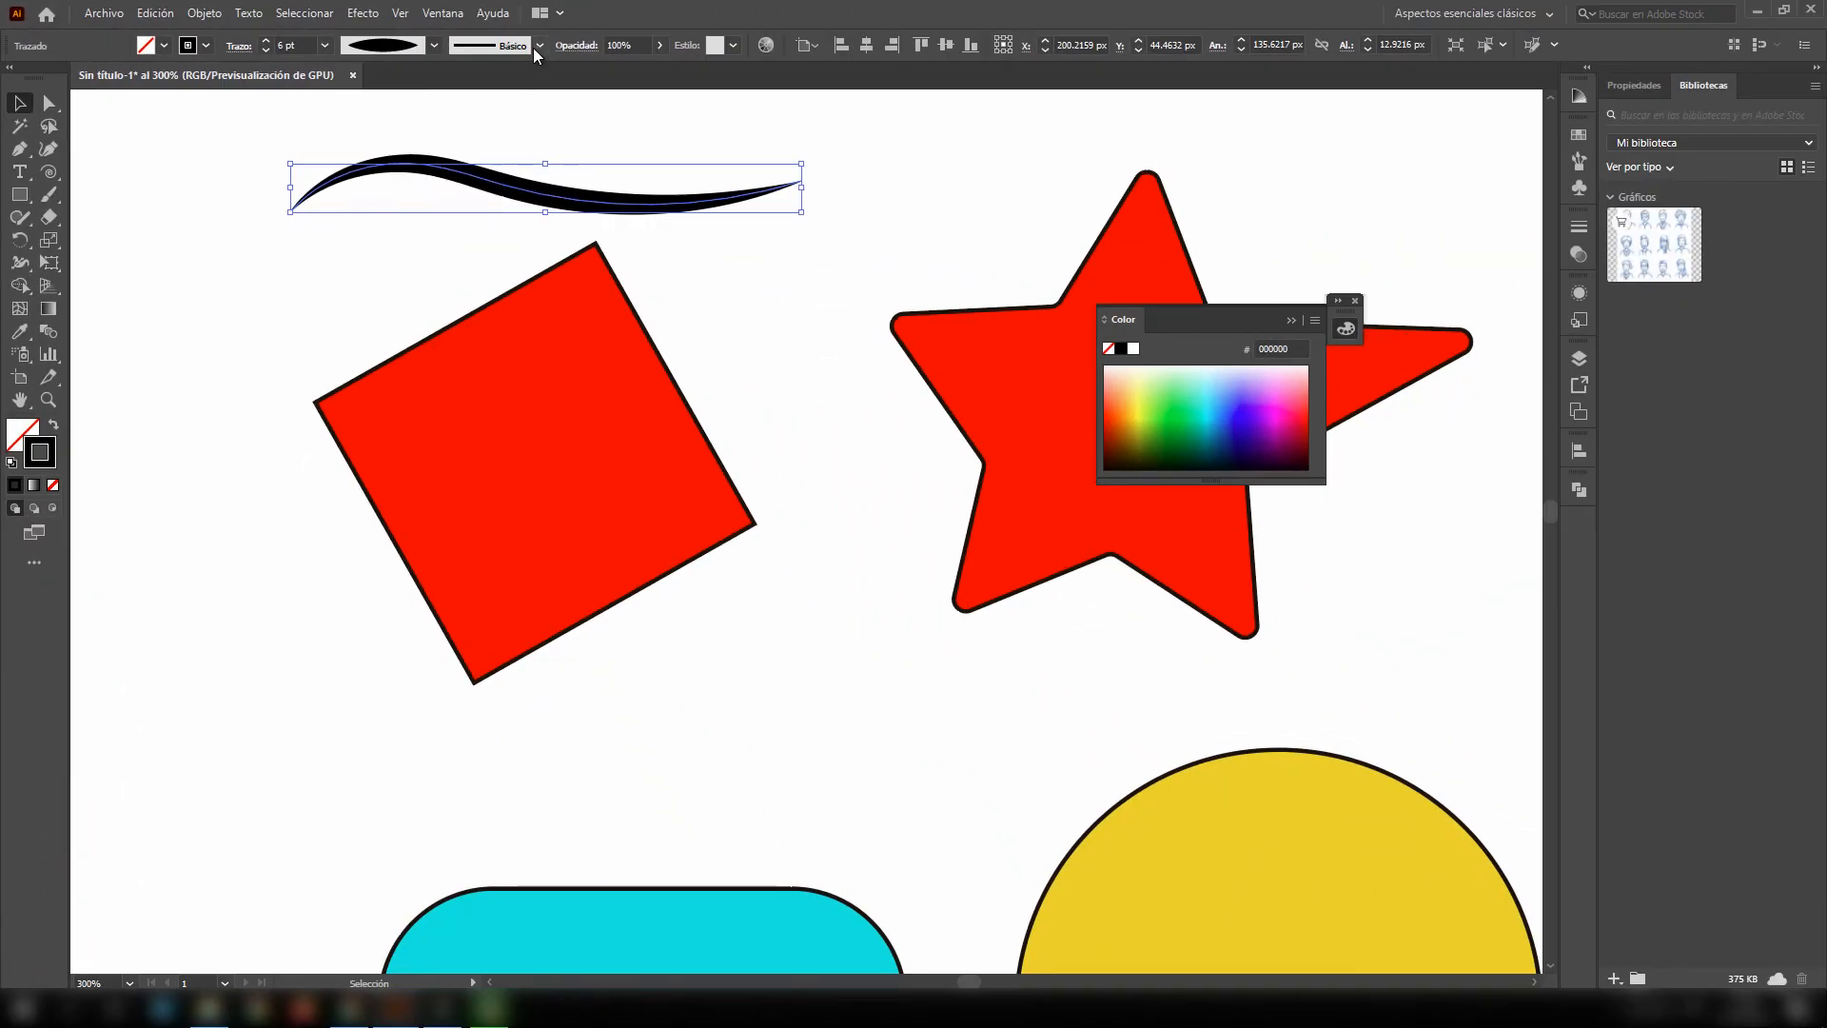
- Apply the rough charcoal-like brush to the wavy stroke above the red square, and move the stroke slightly up
click(628, 52)
scroll(491, 157, down, 2)
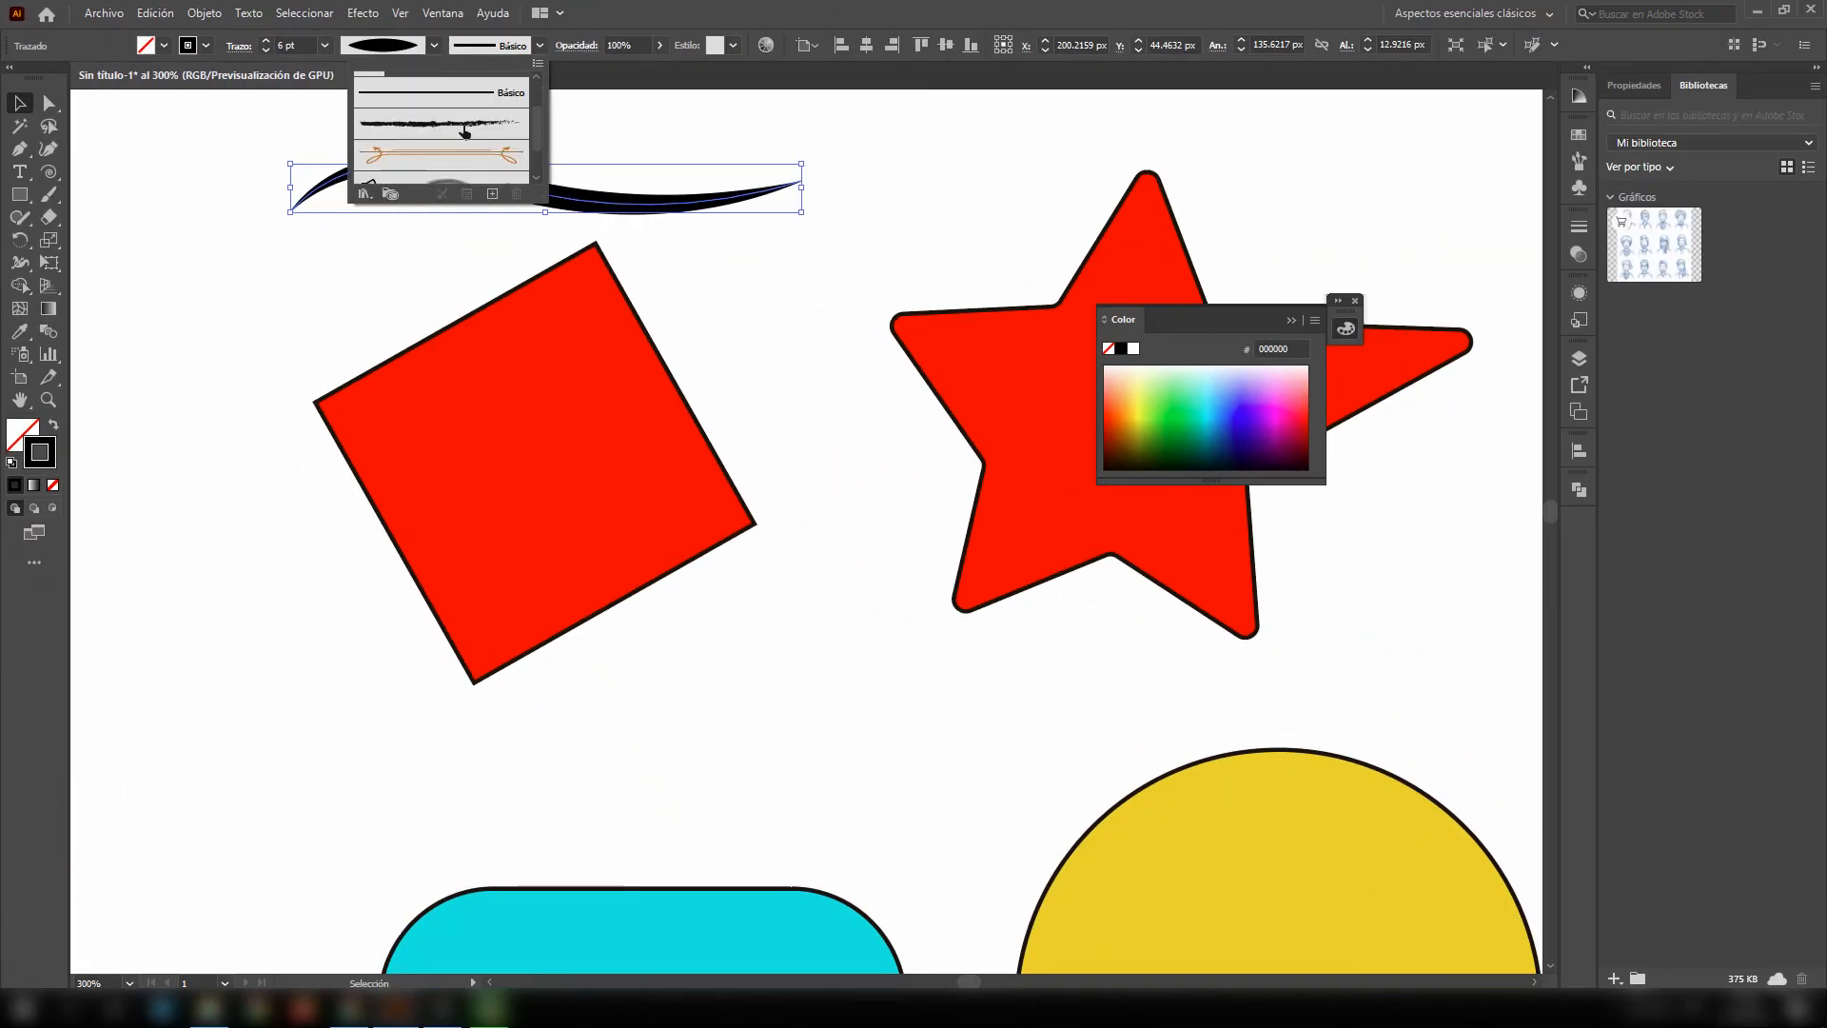
click(464, 128)
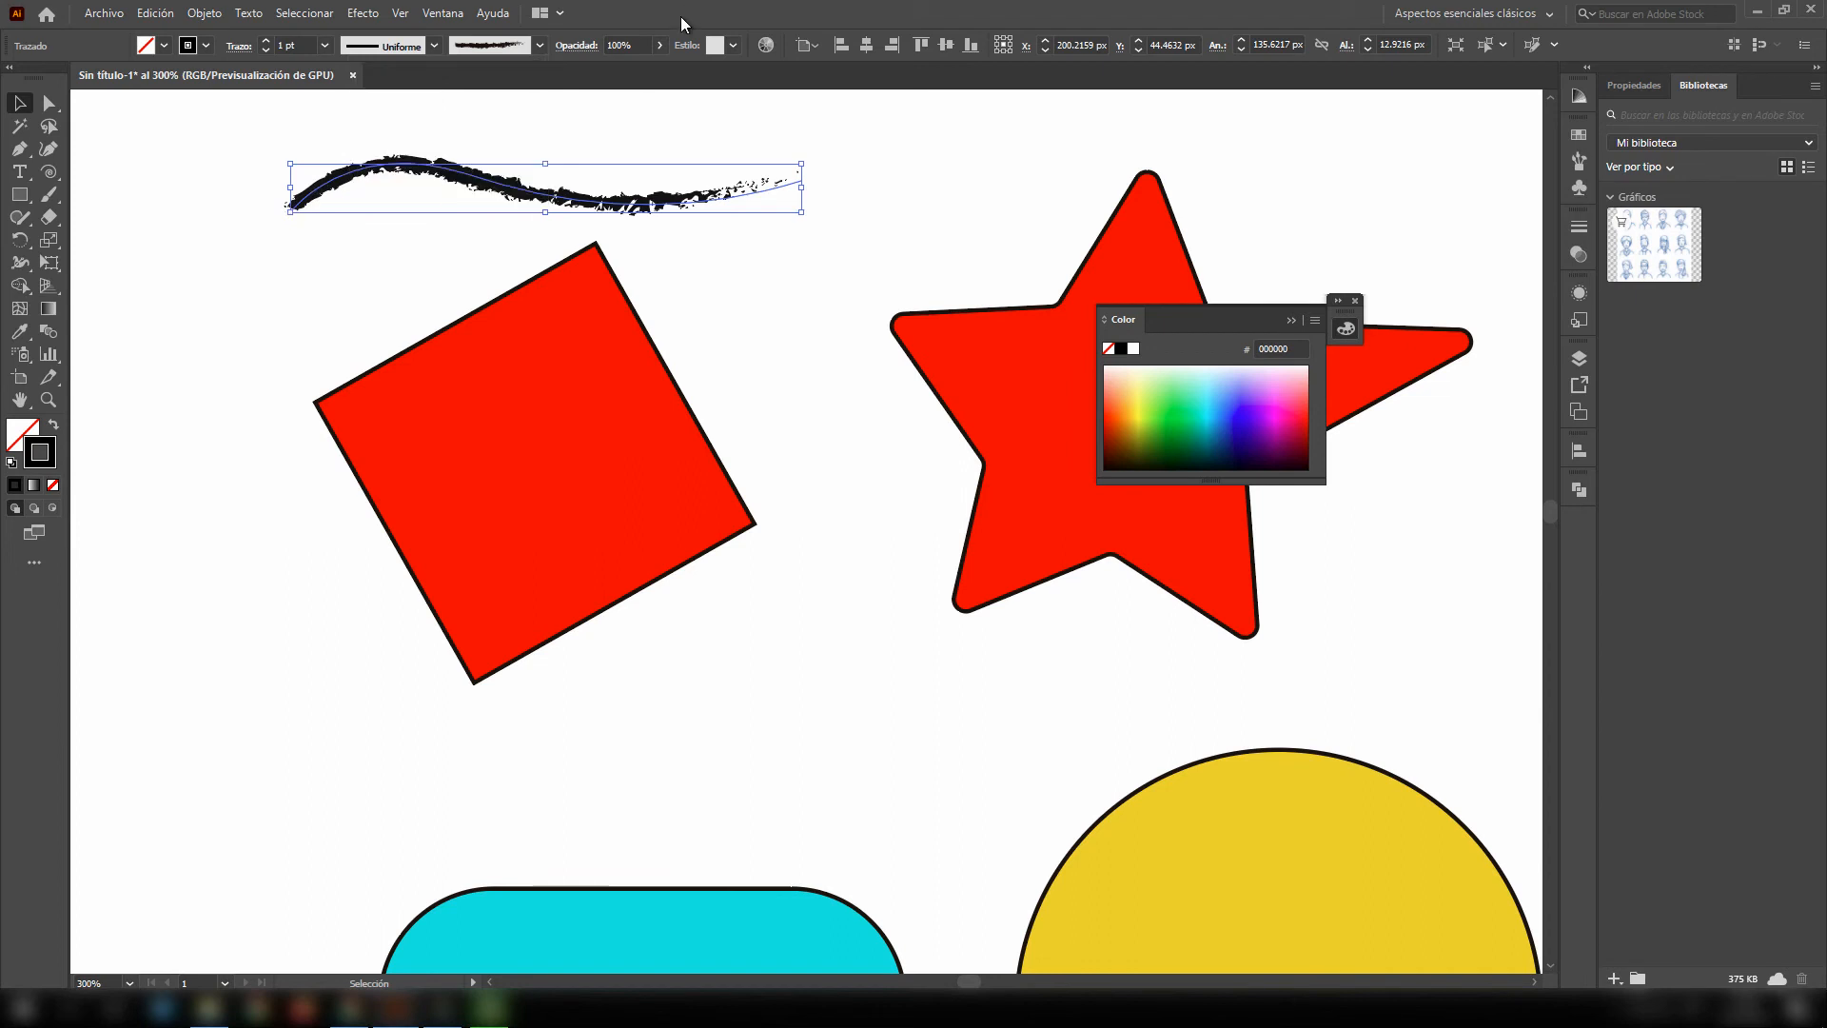
drag(484, 198, 490, 169)
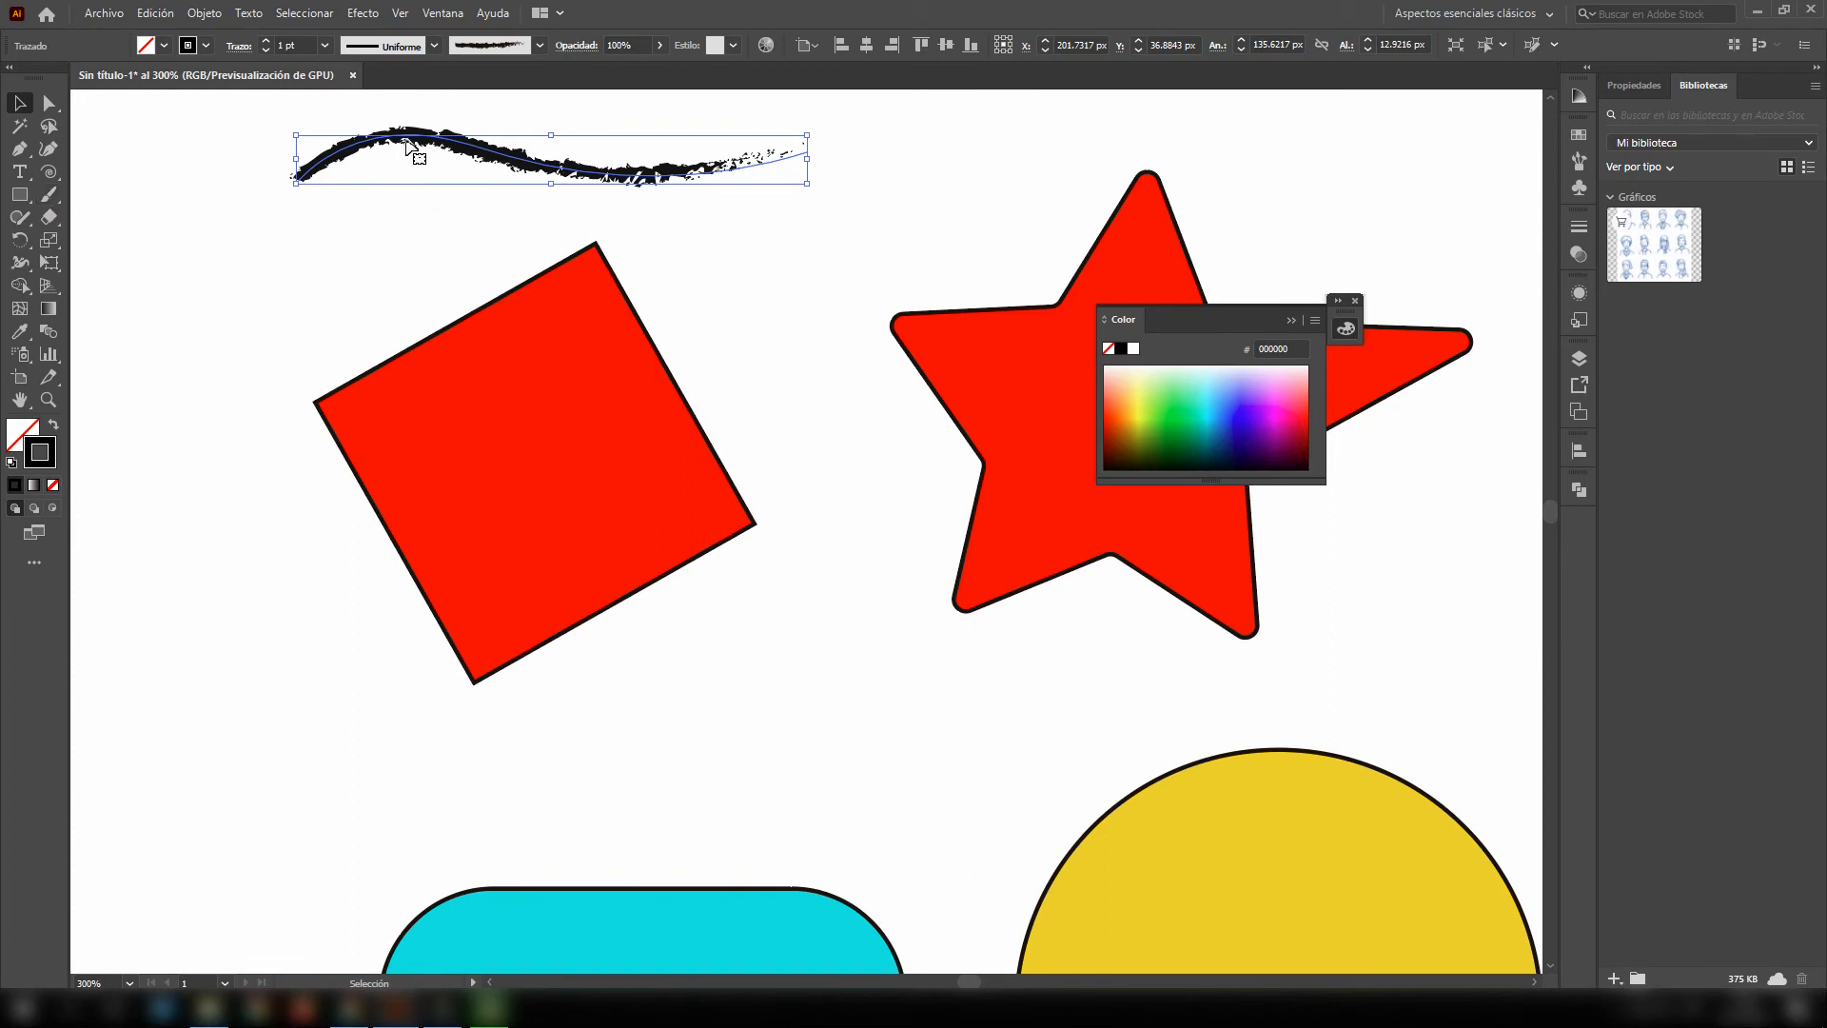
- Reshape the brushed stroke by moving its left end point and a middle anchor with Direct Selection, and delete the stroke
click(49, 102)
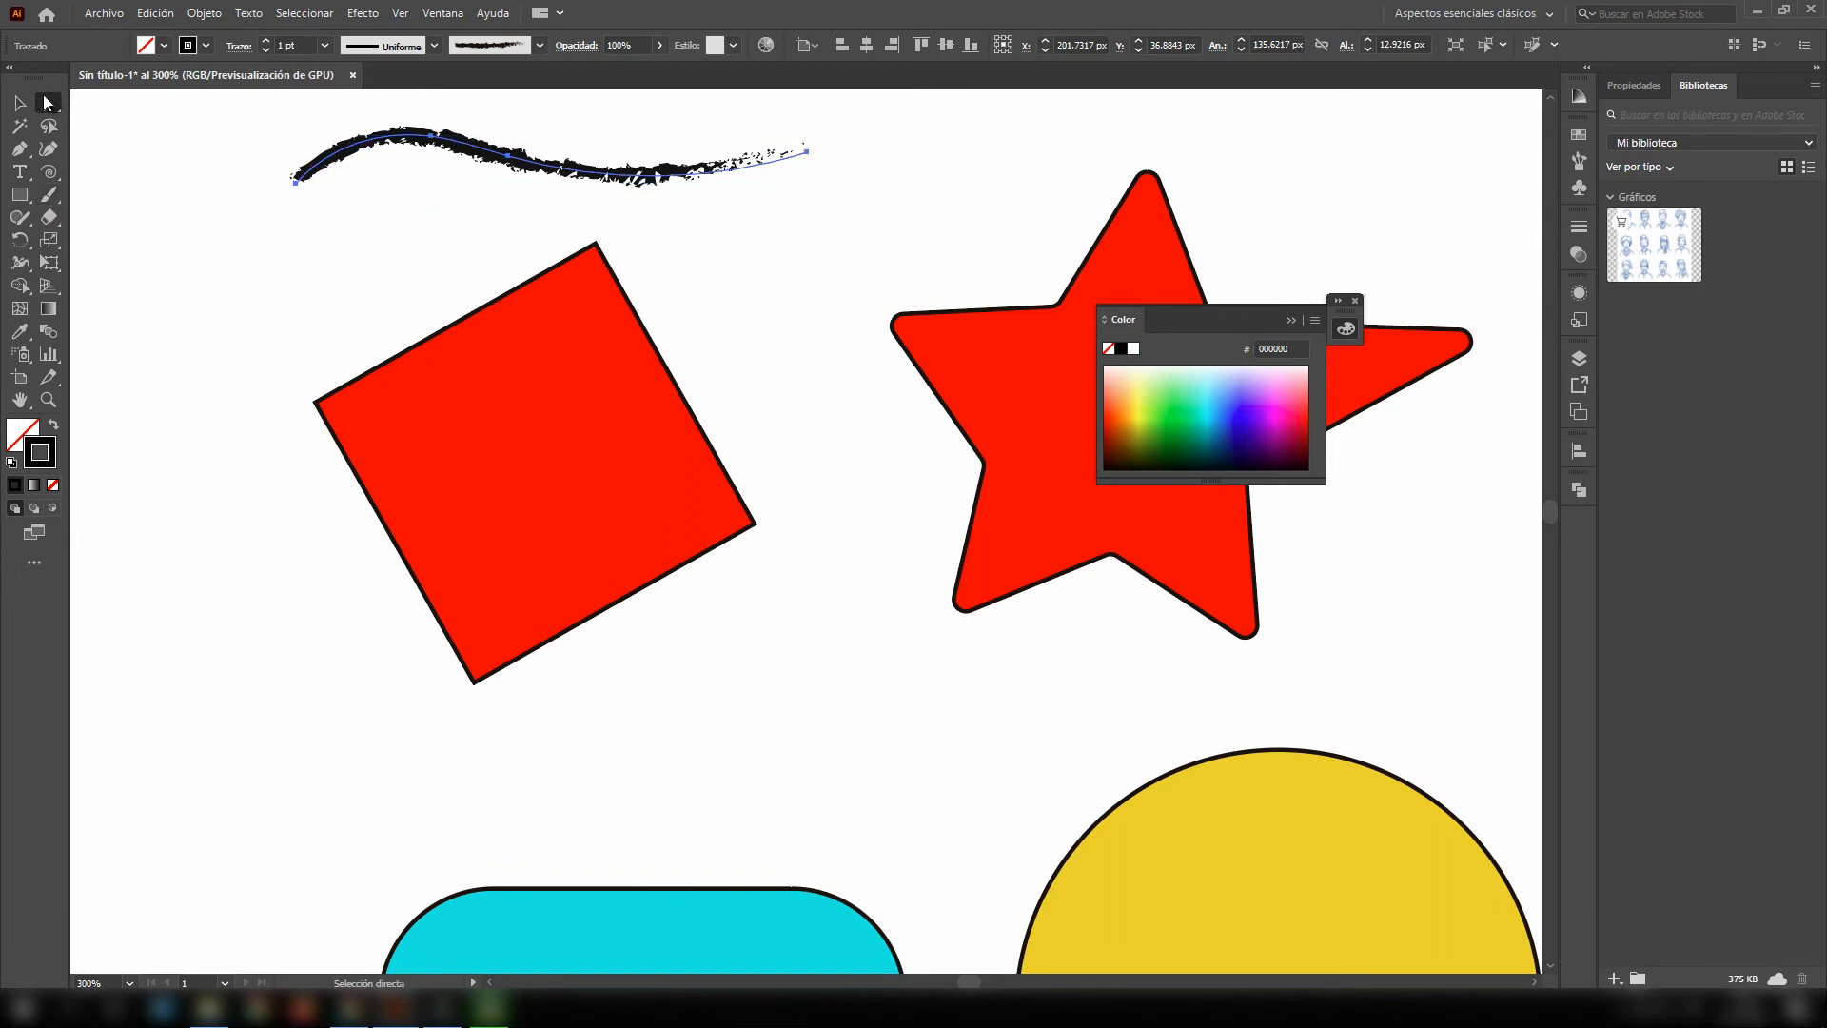
drag(295, 184, 248, 143)
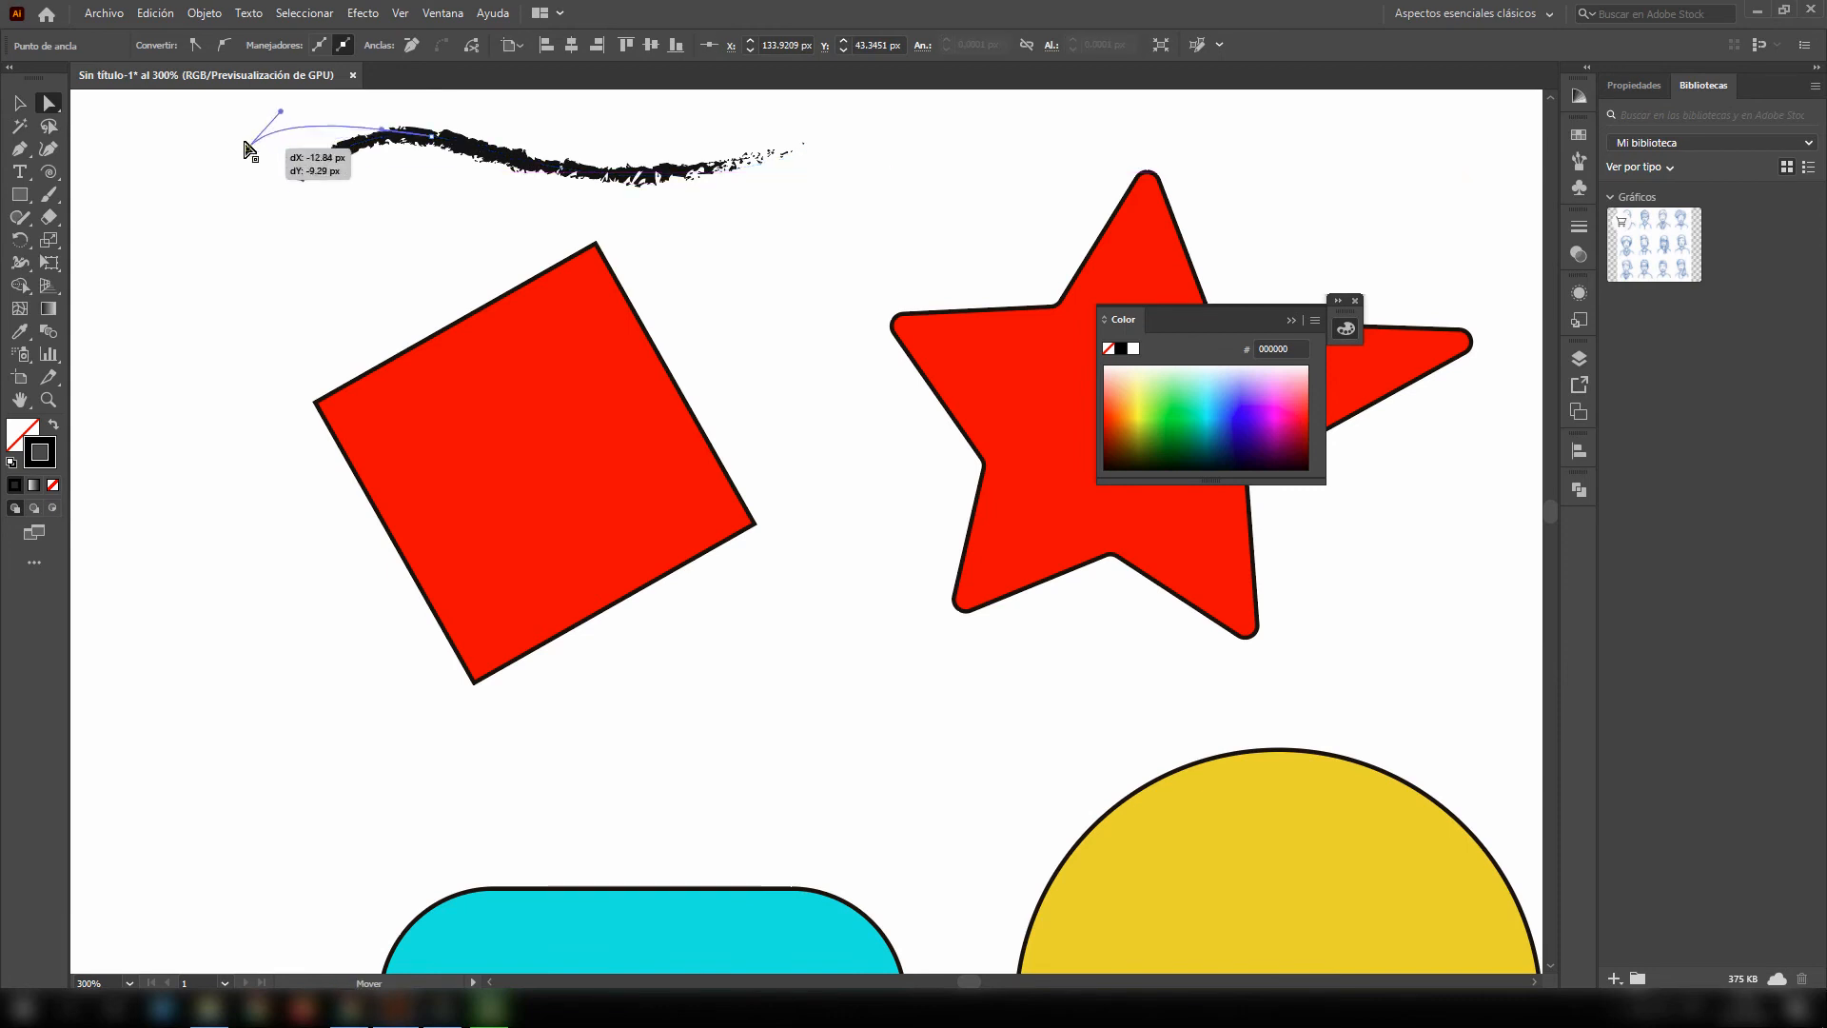
drag(437, 160, 596, 123)
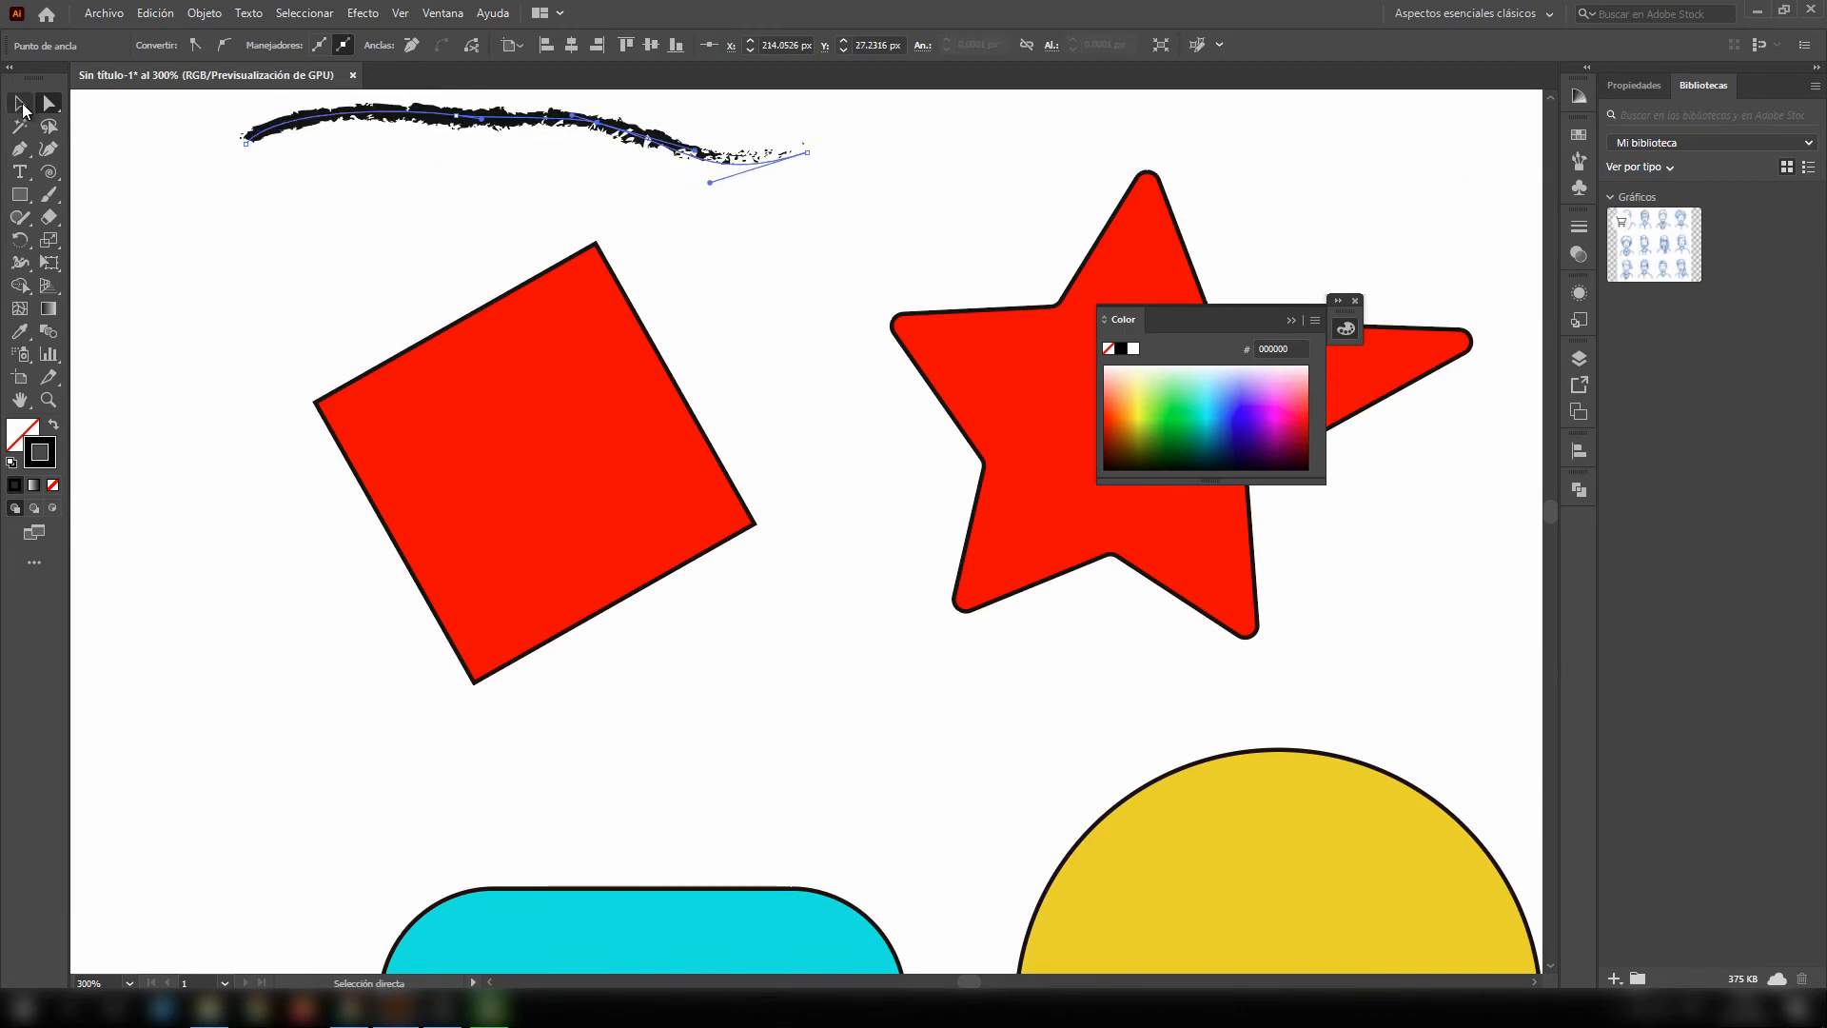
click(19, 102)
key(Delete)
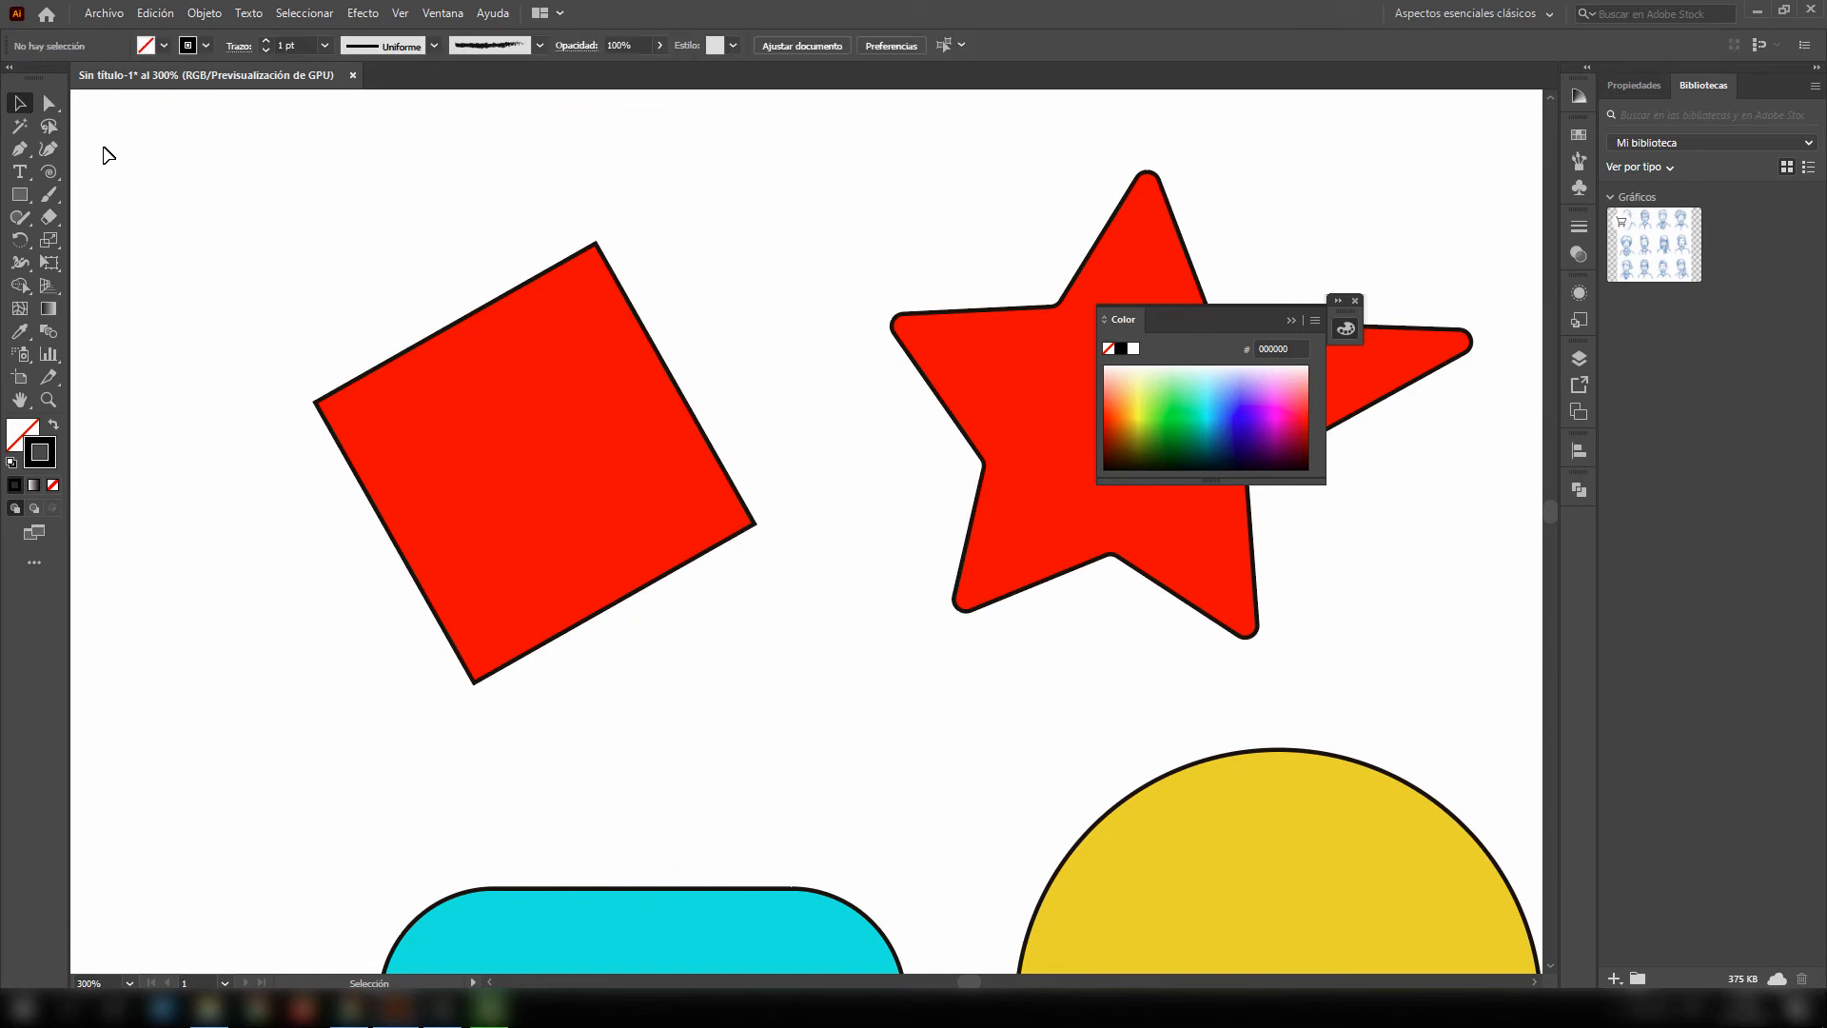
- Paint a wavy Blob Brush stroke about 148 px wide above the red square, and select it
click(50, 196)
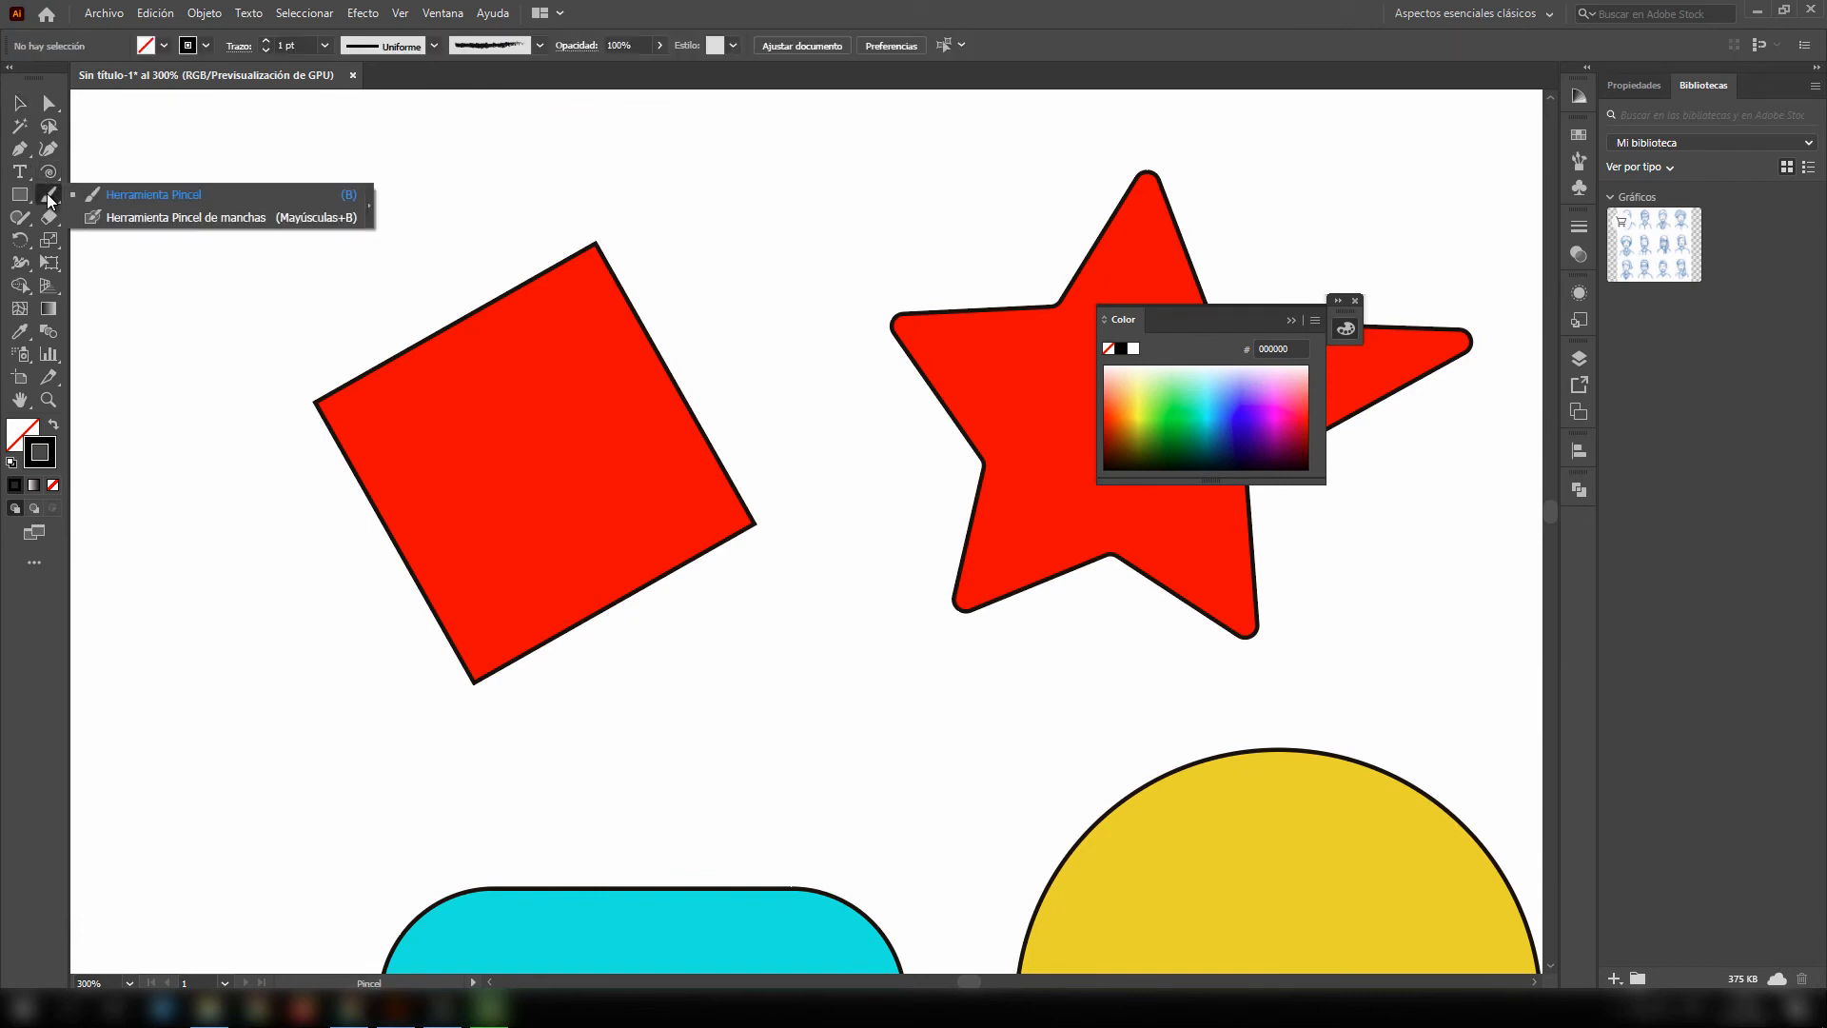
click(141, 217)
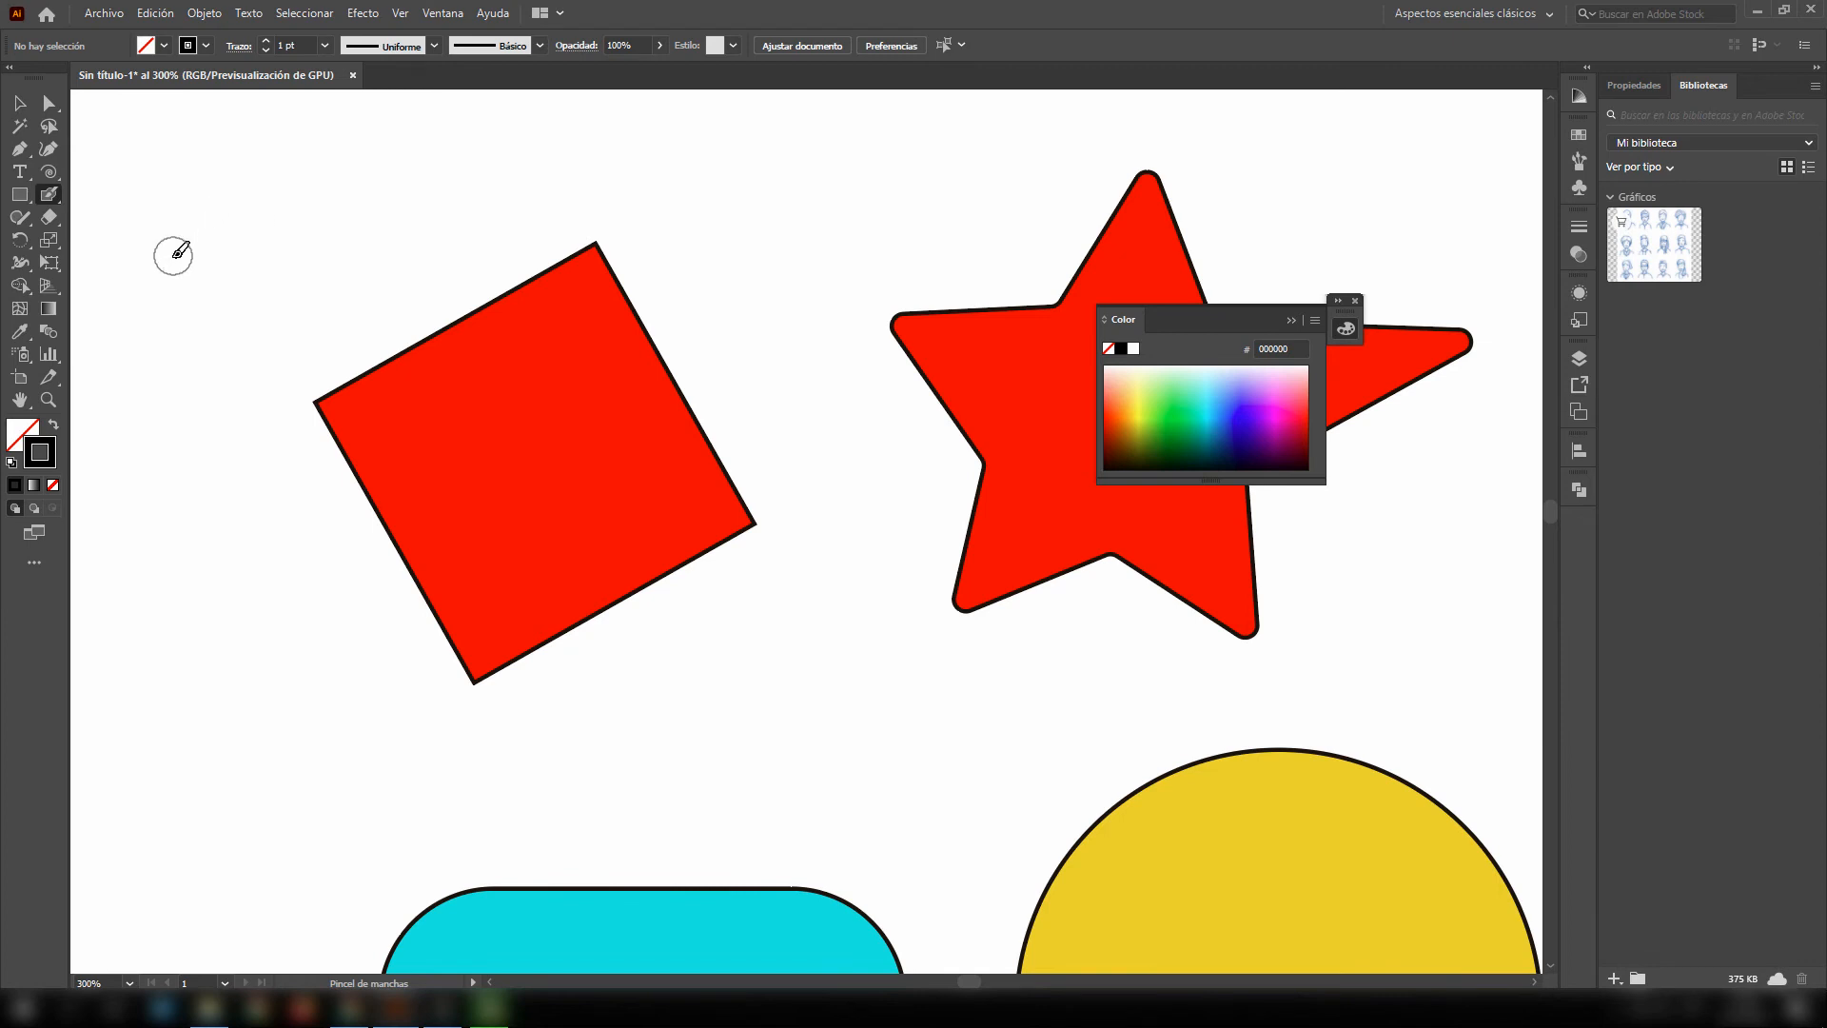
mouse_move(171, 256)
mouse_down()
mouse_move(490, 198)
mouse_move(709, 205)
mouse_up()
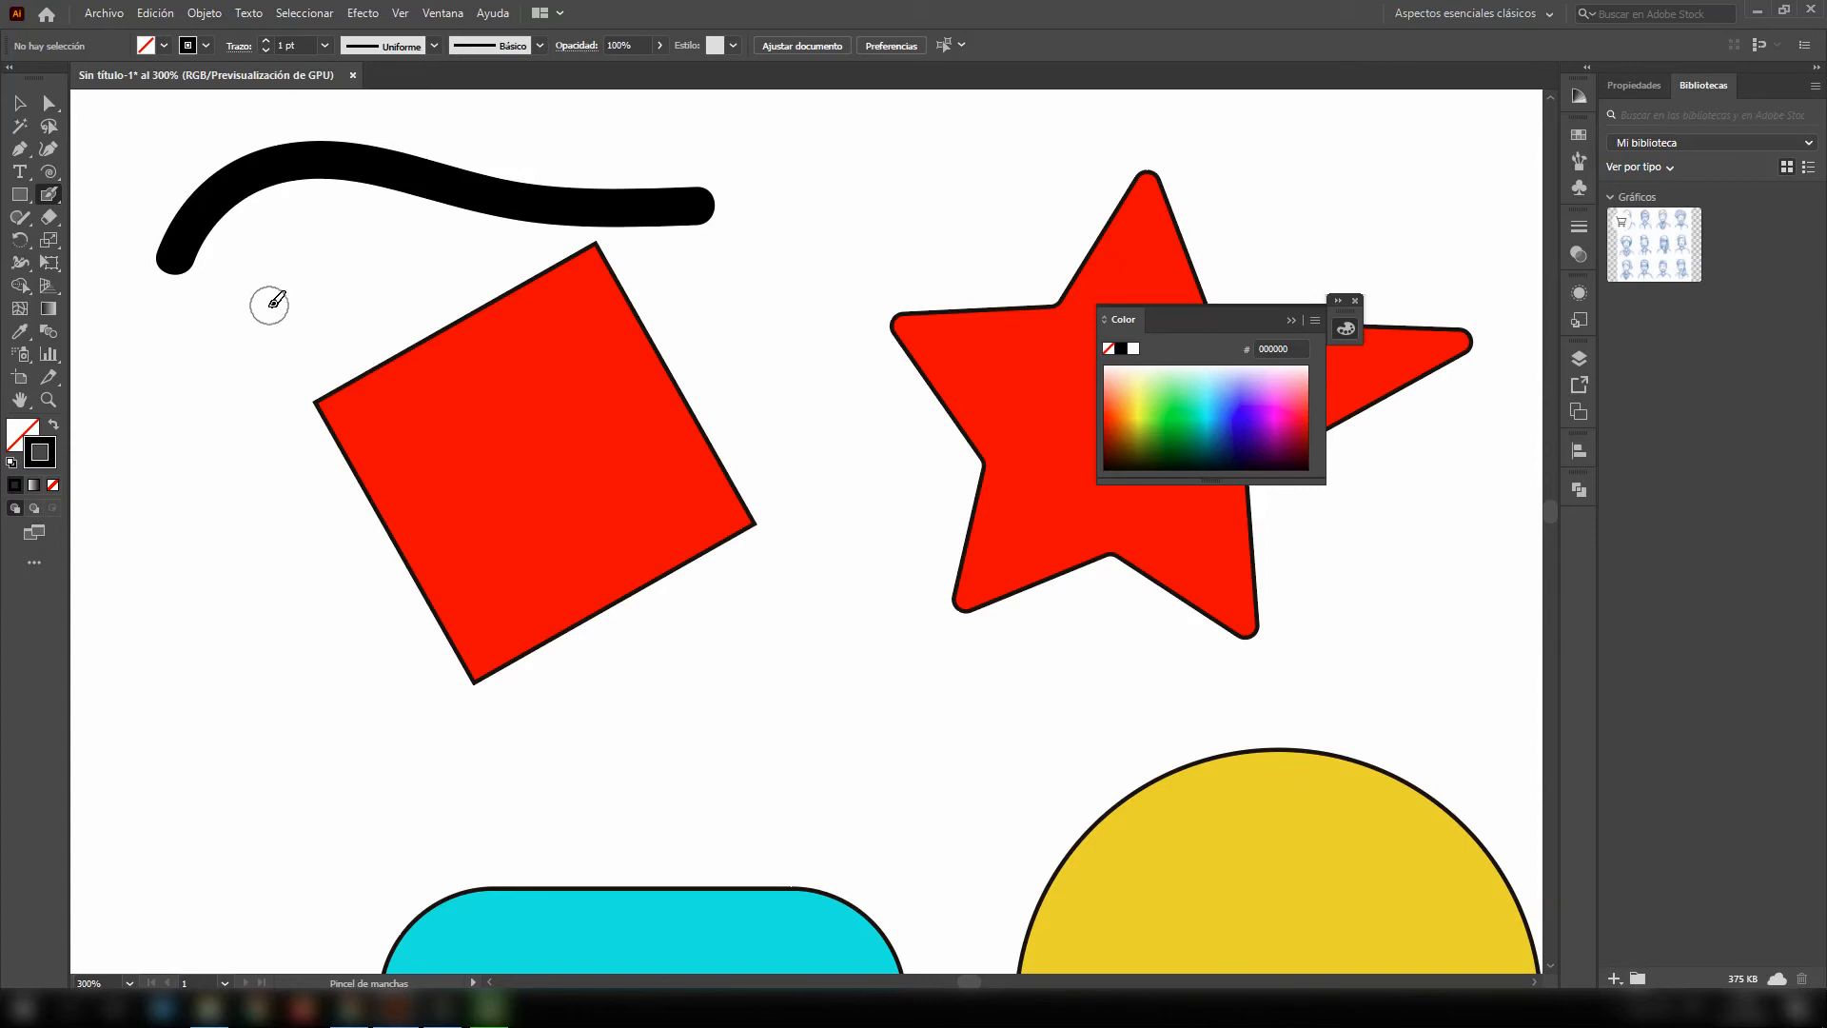
click(19, 103)
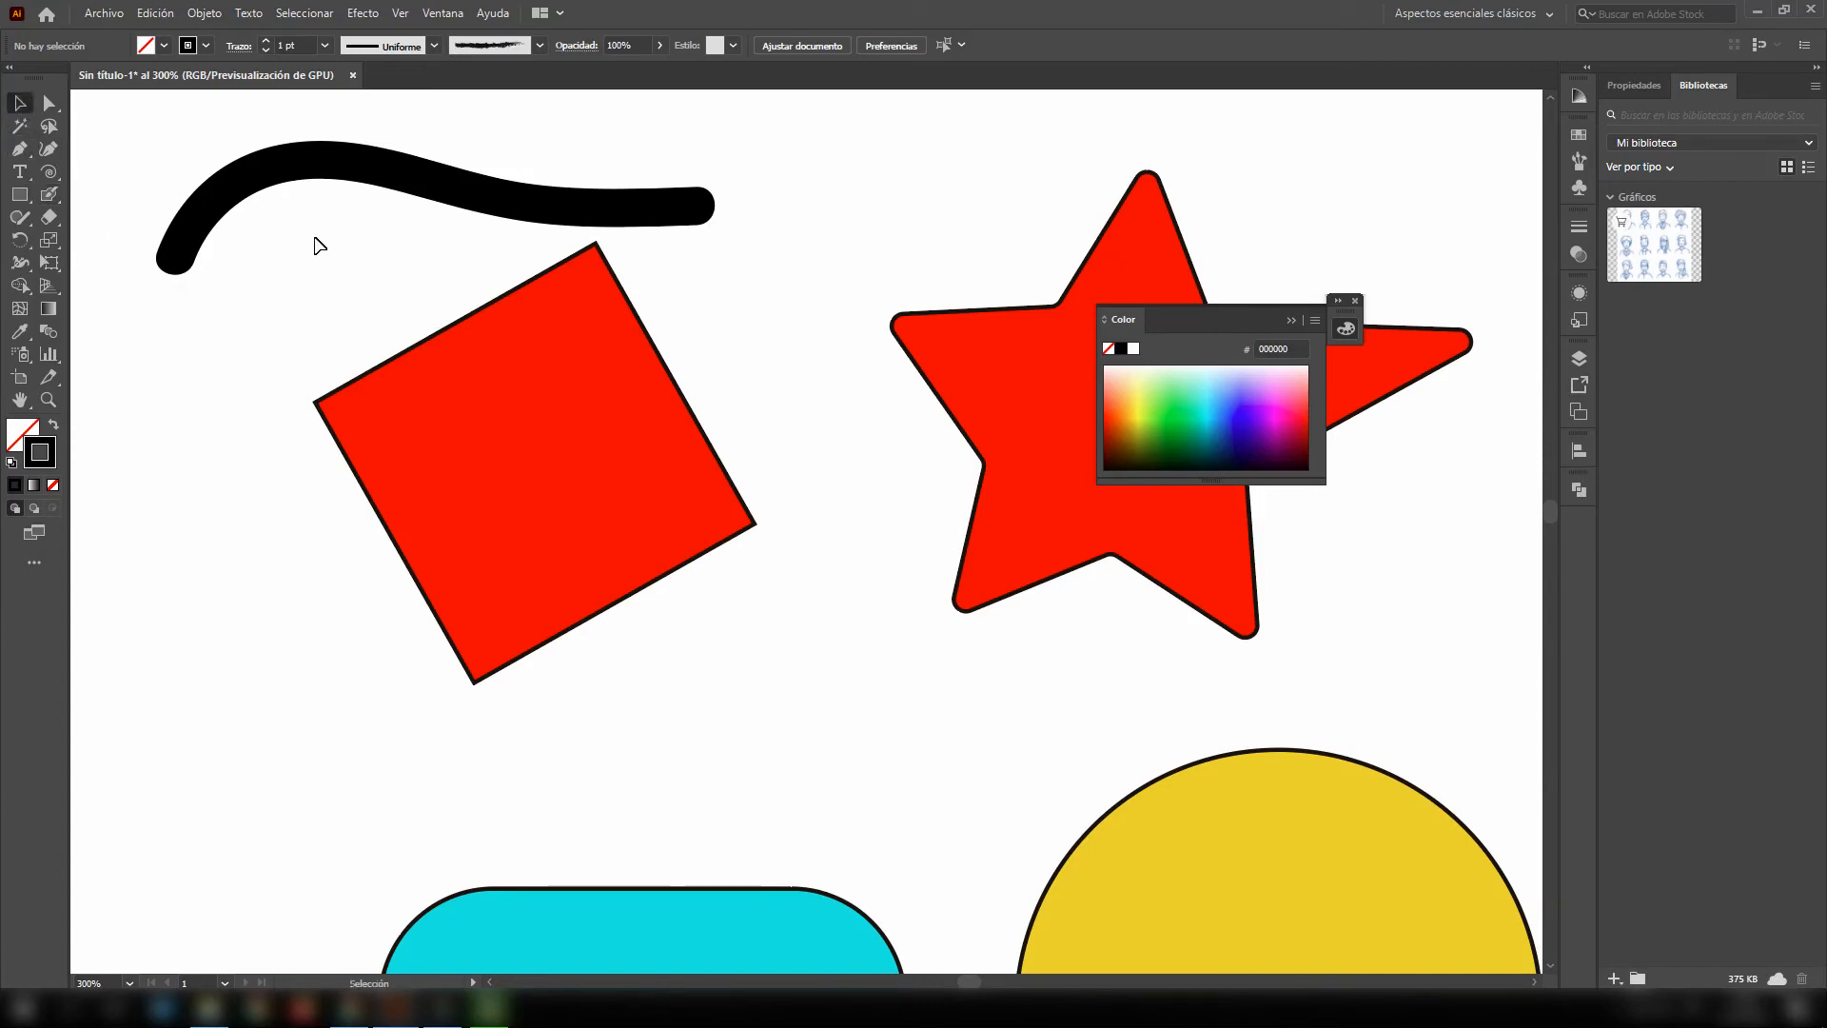
click(257, 190)
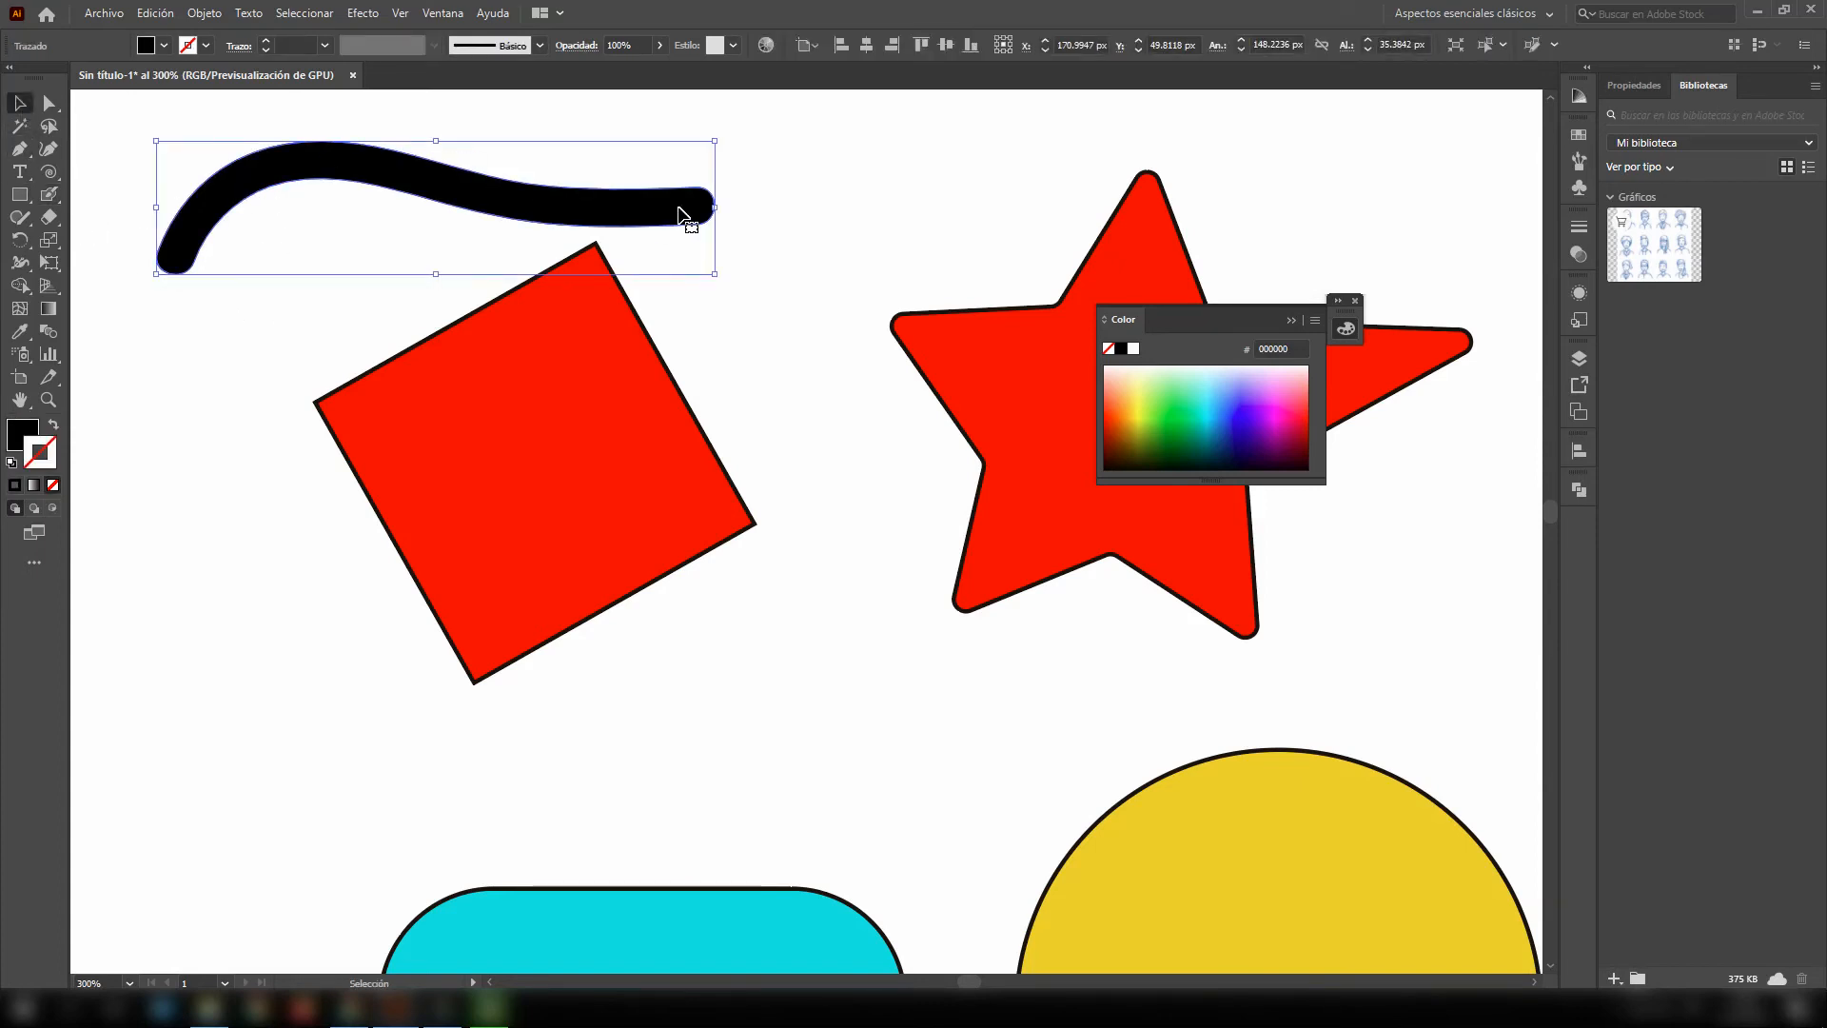
- Thicken the left end of the blob shape by pulling its lower anchor points down, and delete the shape
click(49, 105)
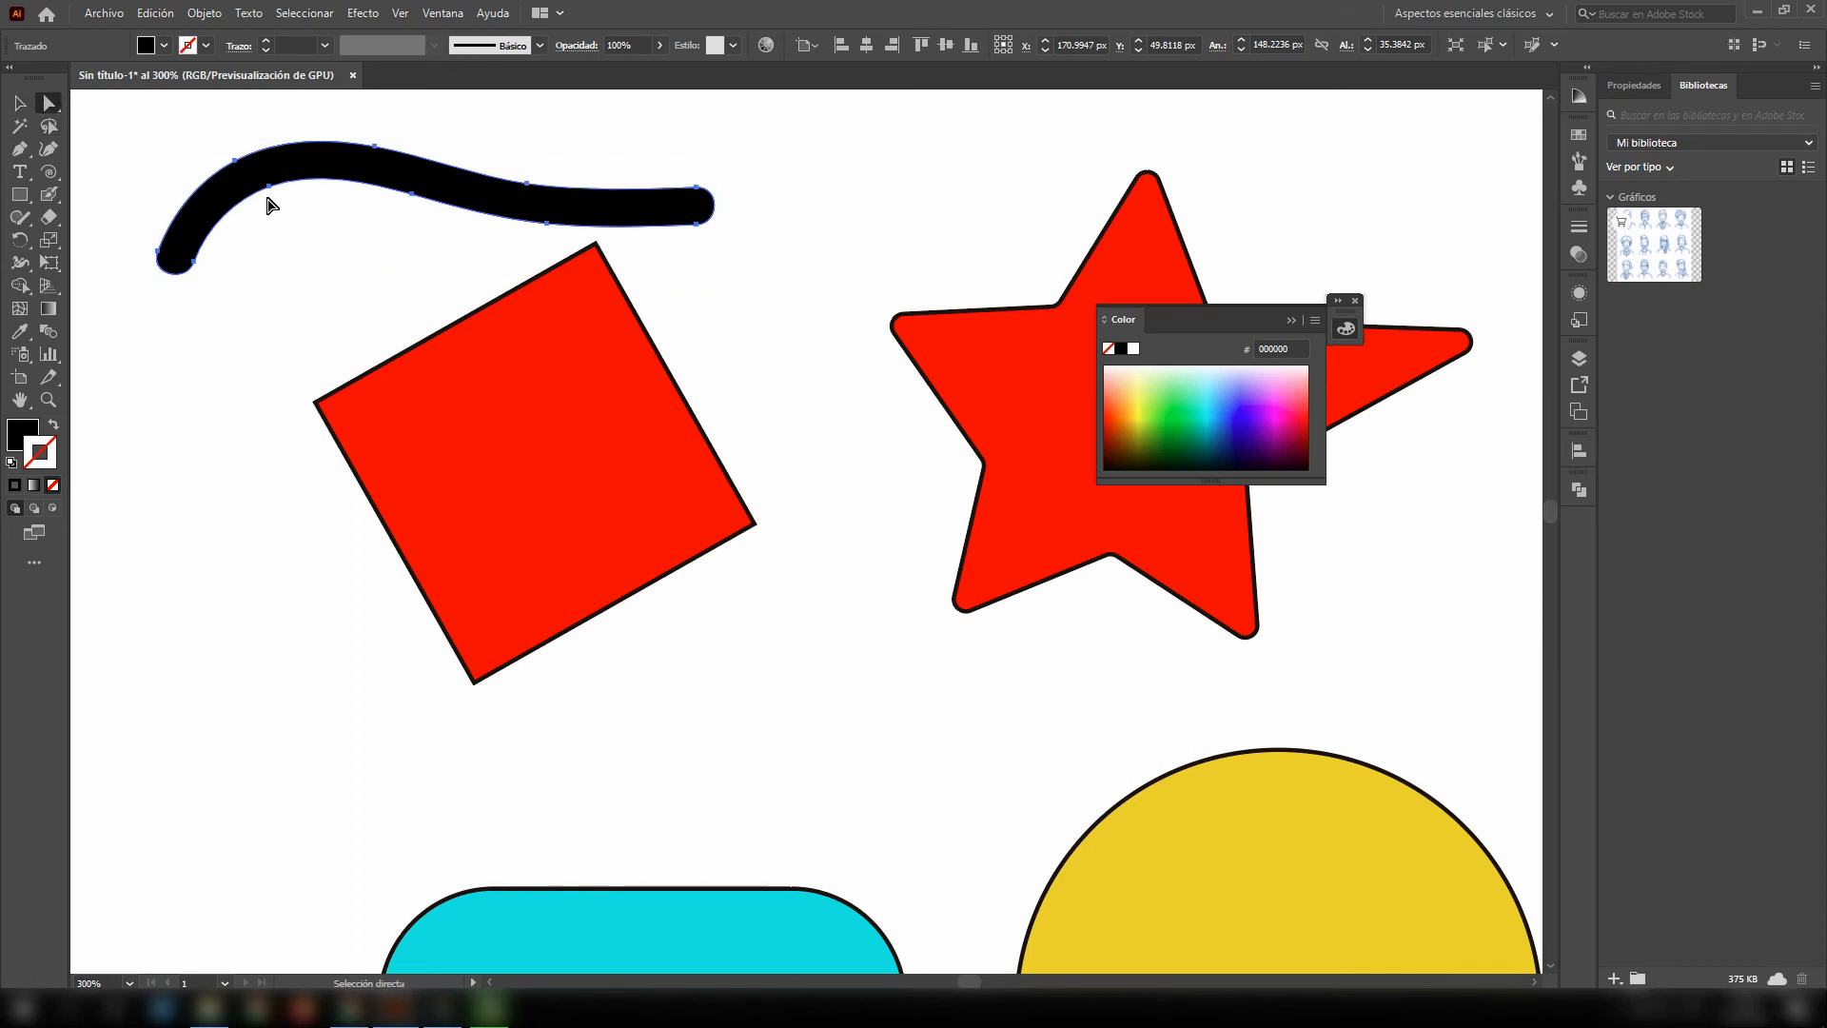
mouse_move(271, 195)
mouse_down()
mouse_move(291, 274)
mouse_move(197, 319)
mouse_up()
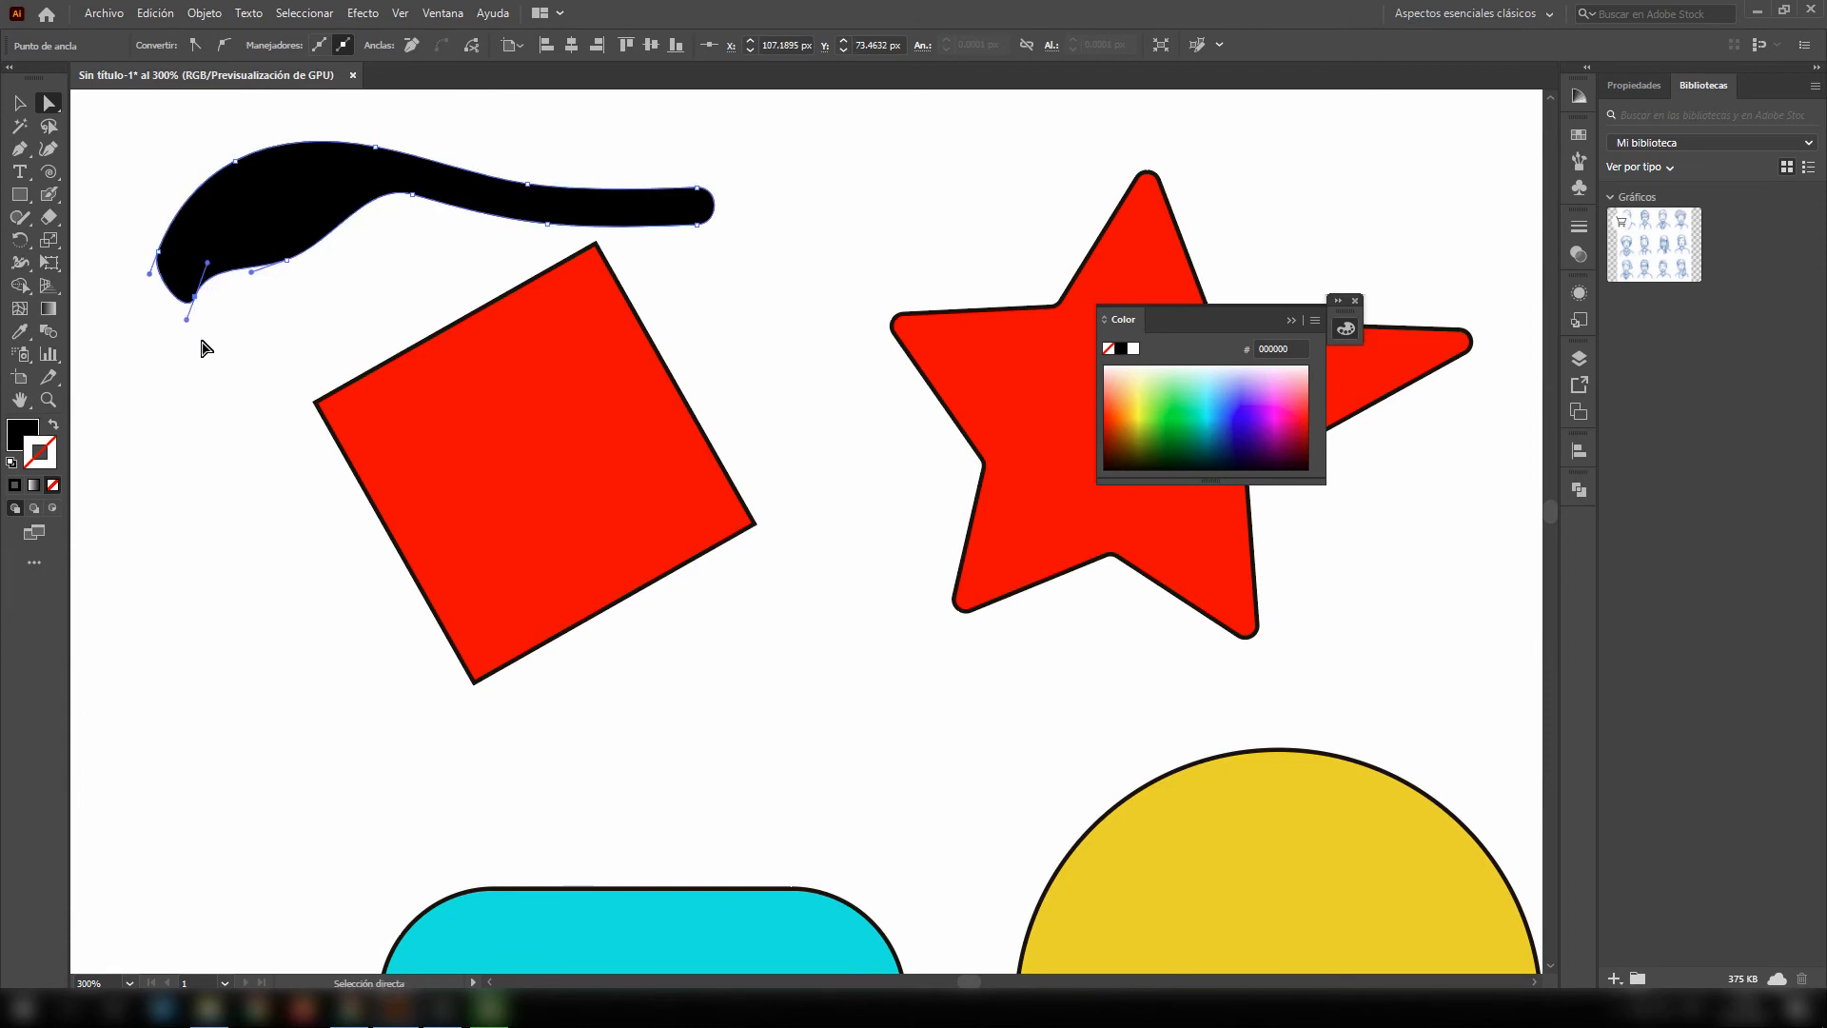
click(21, 102)
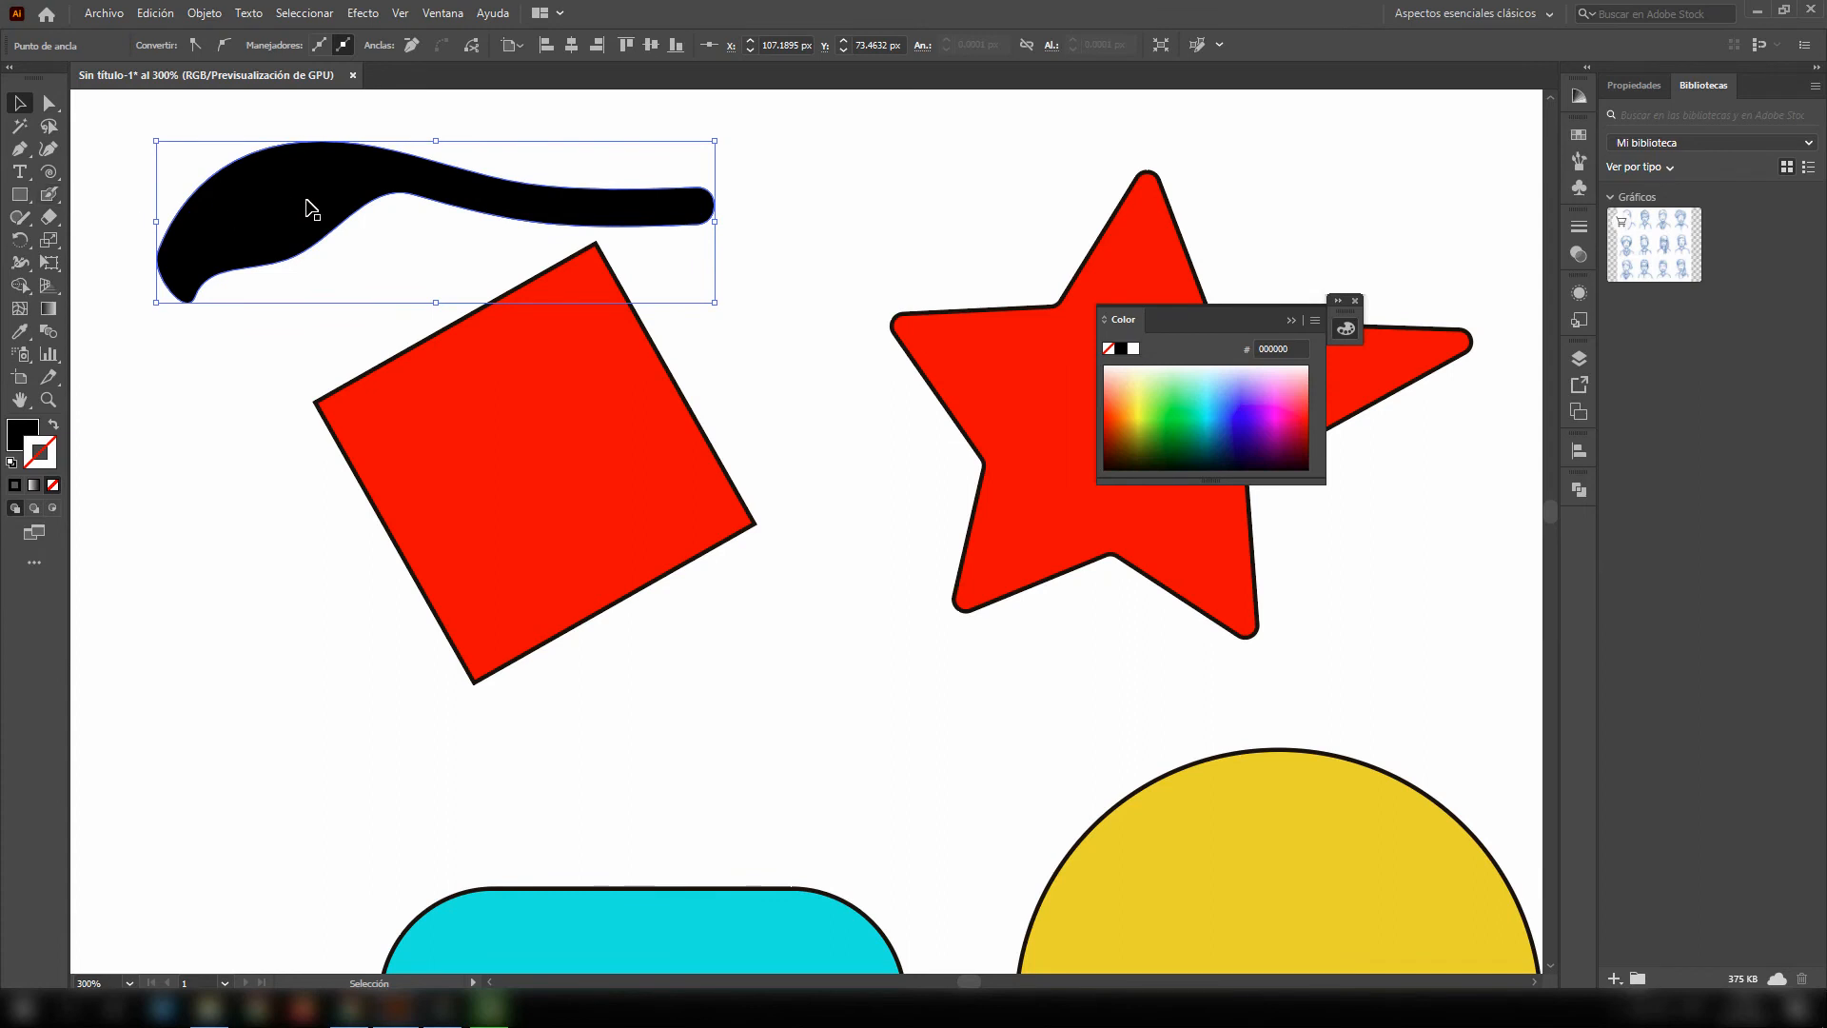
key(Delete)
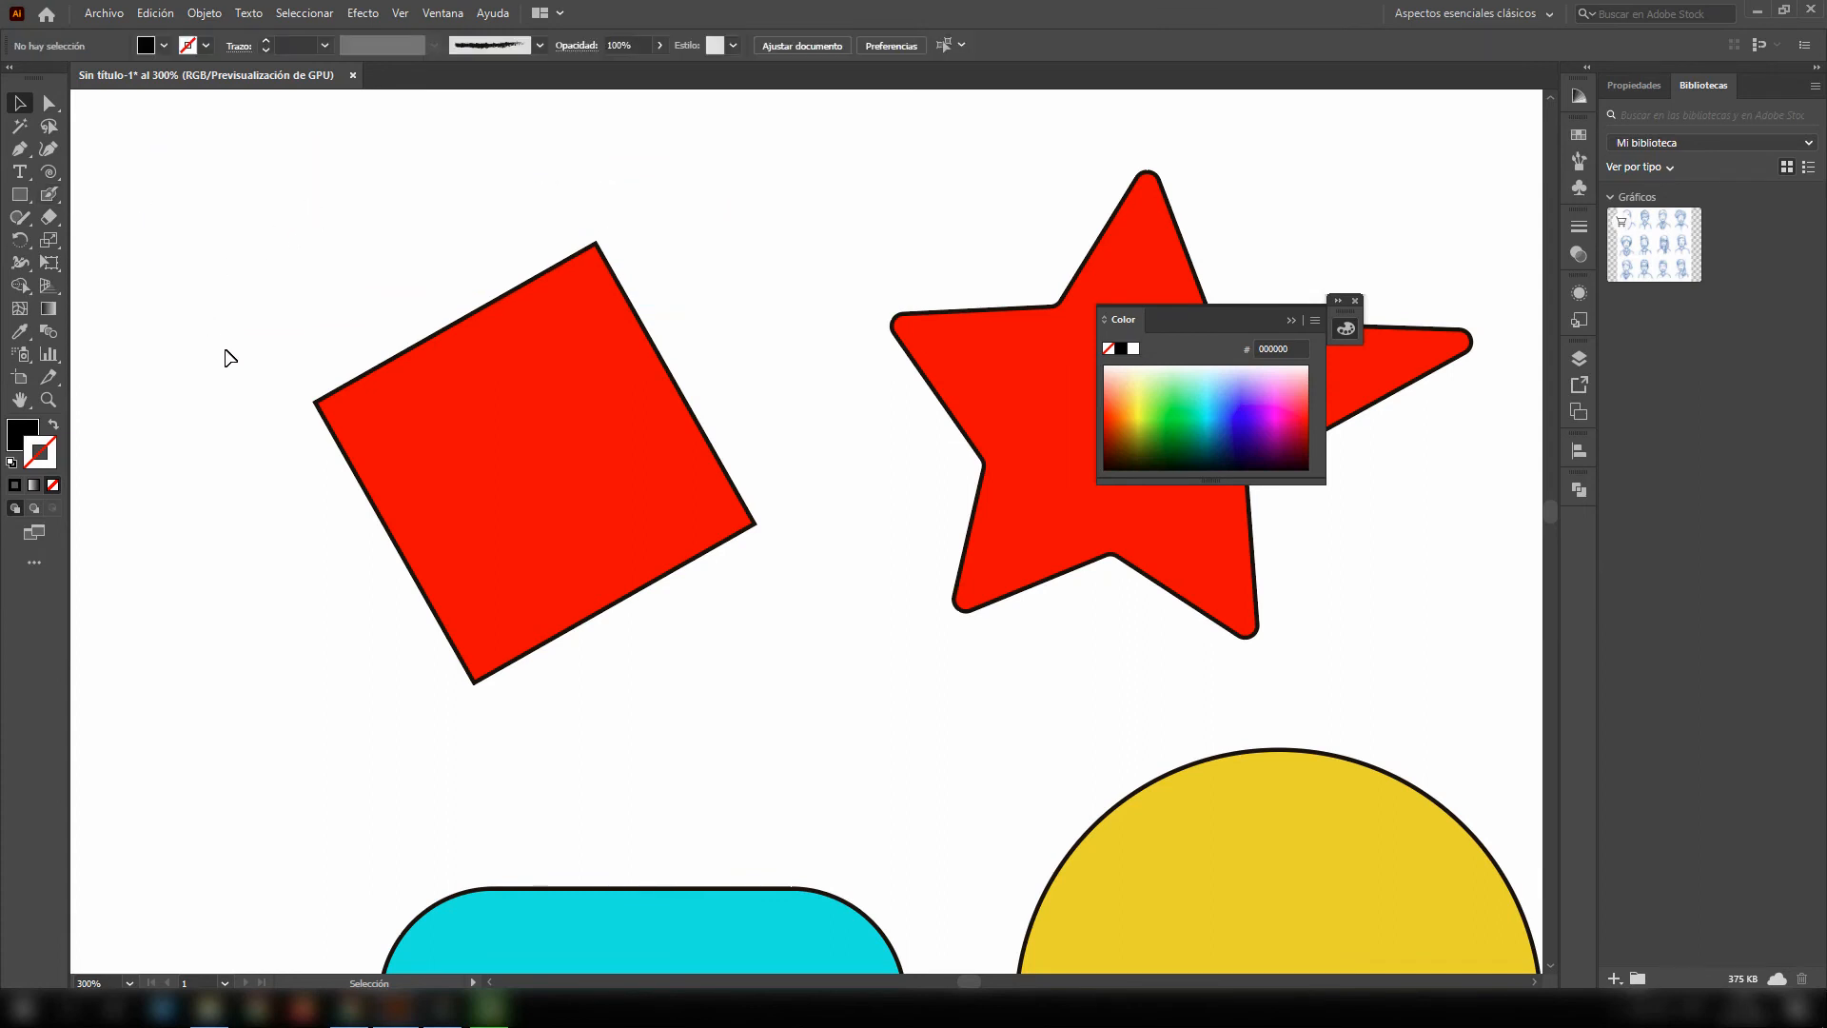
- Draw a square, a circle, a triangle and a hexagon with the Shaper tool on an empty canvas area, and delete all four
scroll(238, 364, down, 1)
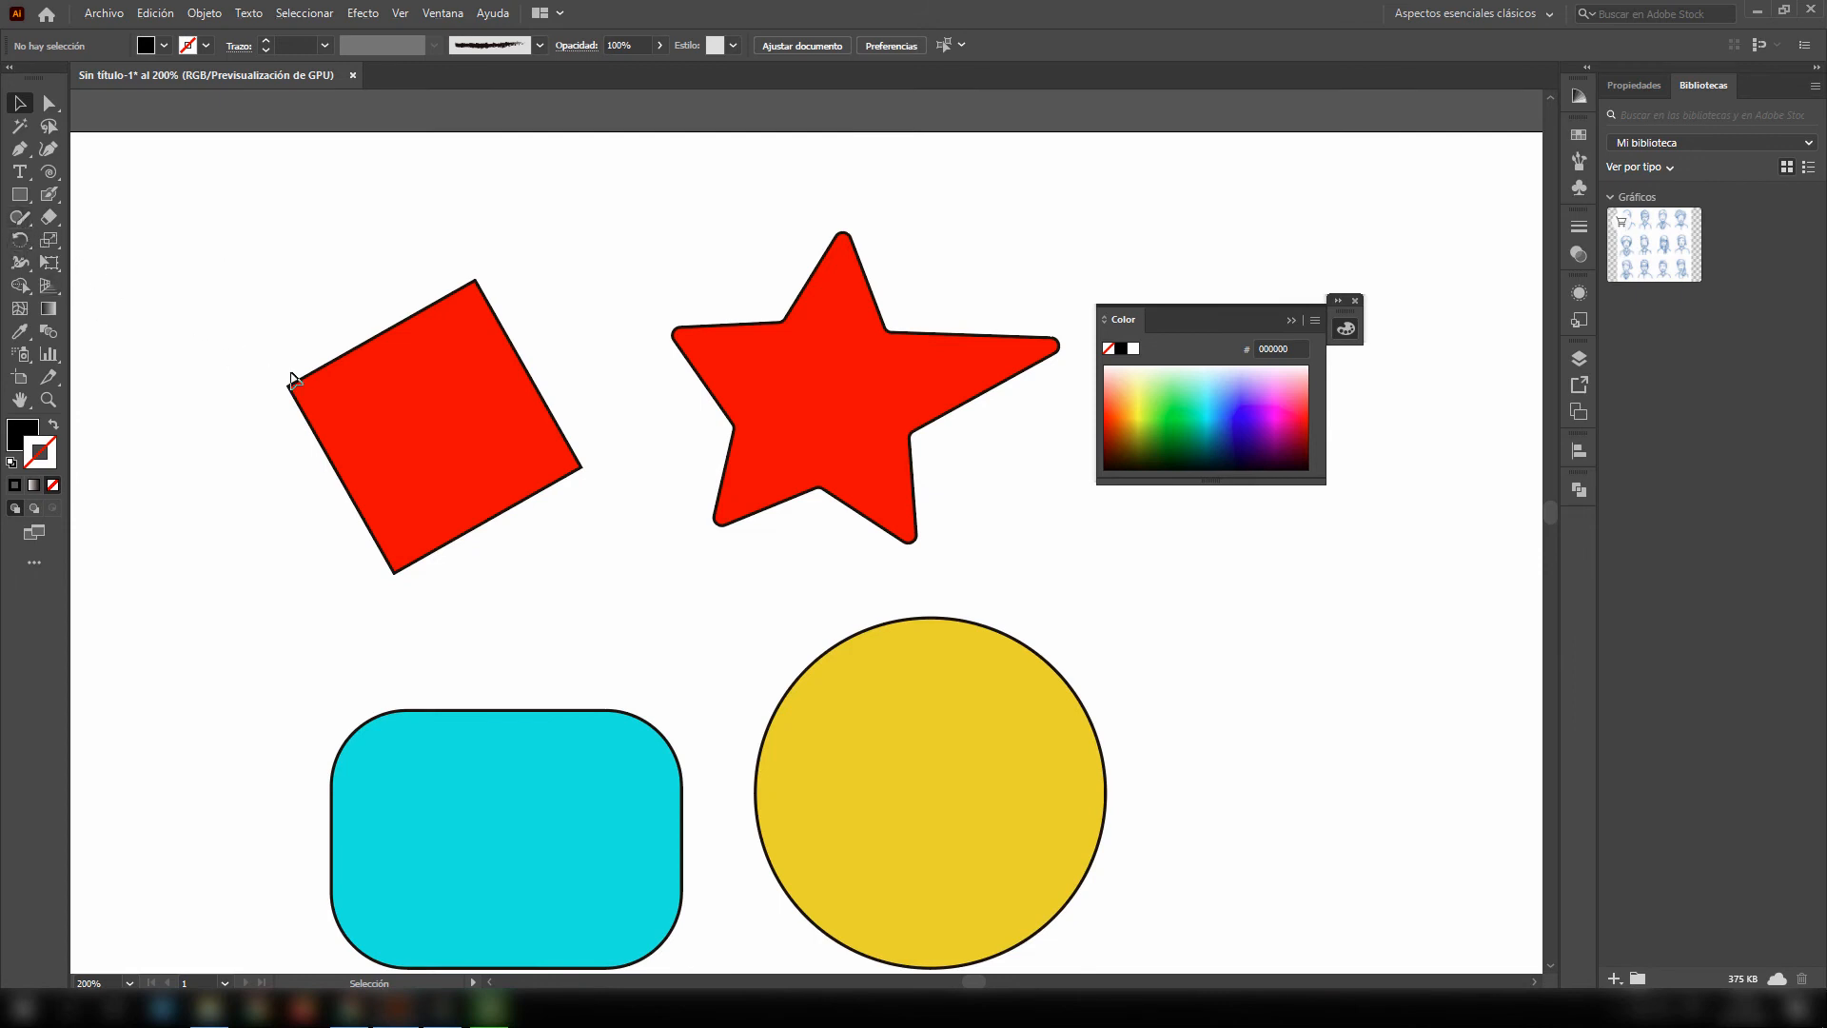
scroll(290, 381, down, 1)
drag(339, 470, 38, 469)
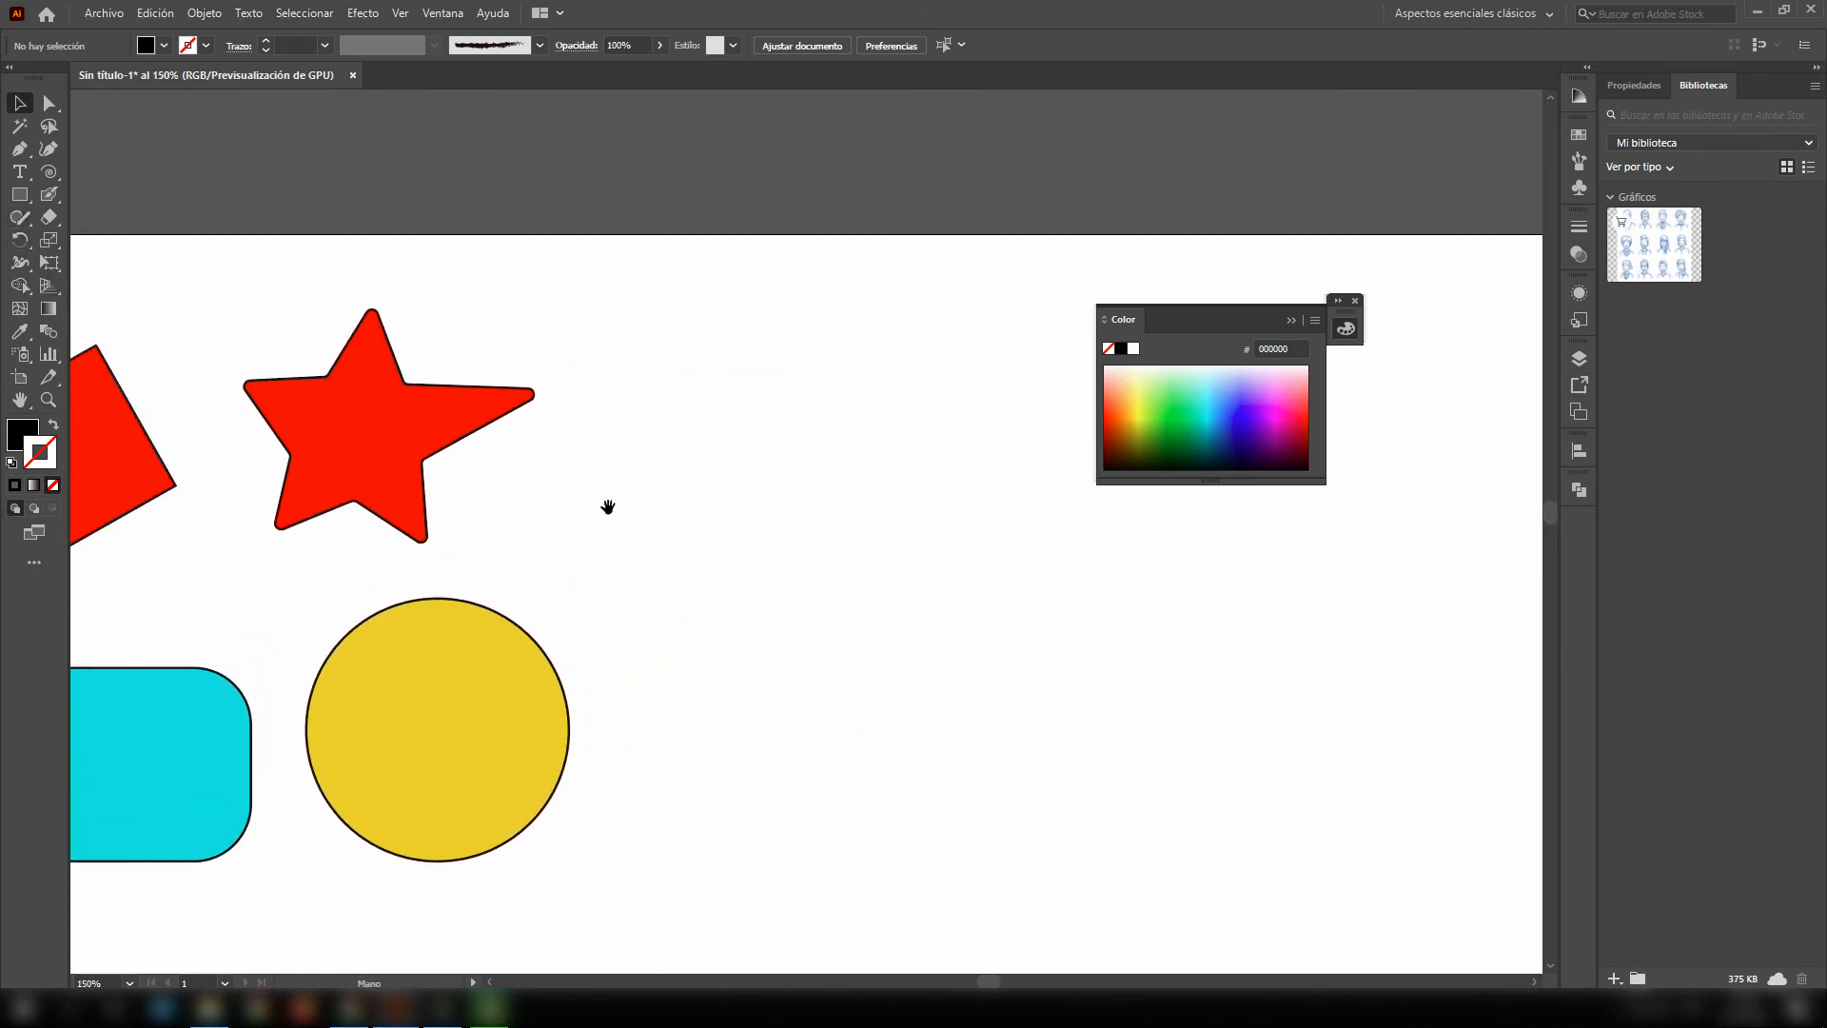
drag(607, 505, 87, 437)
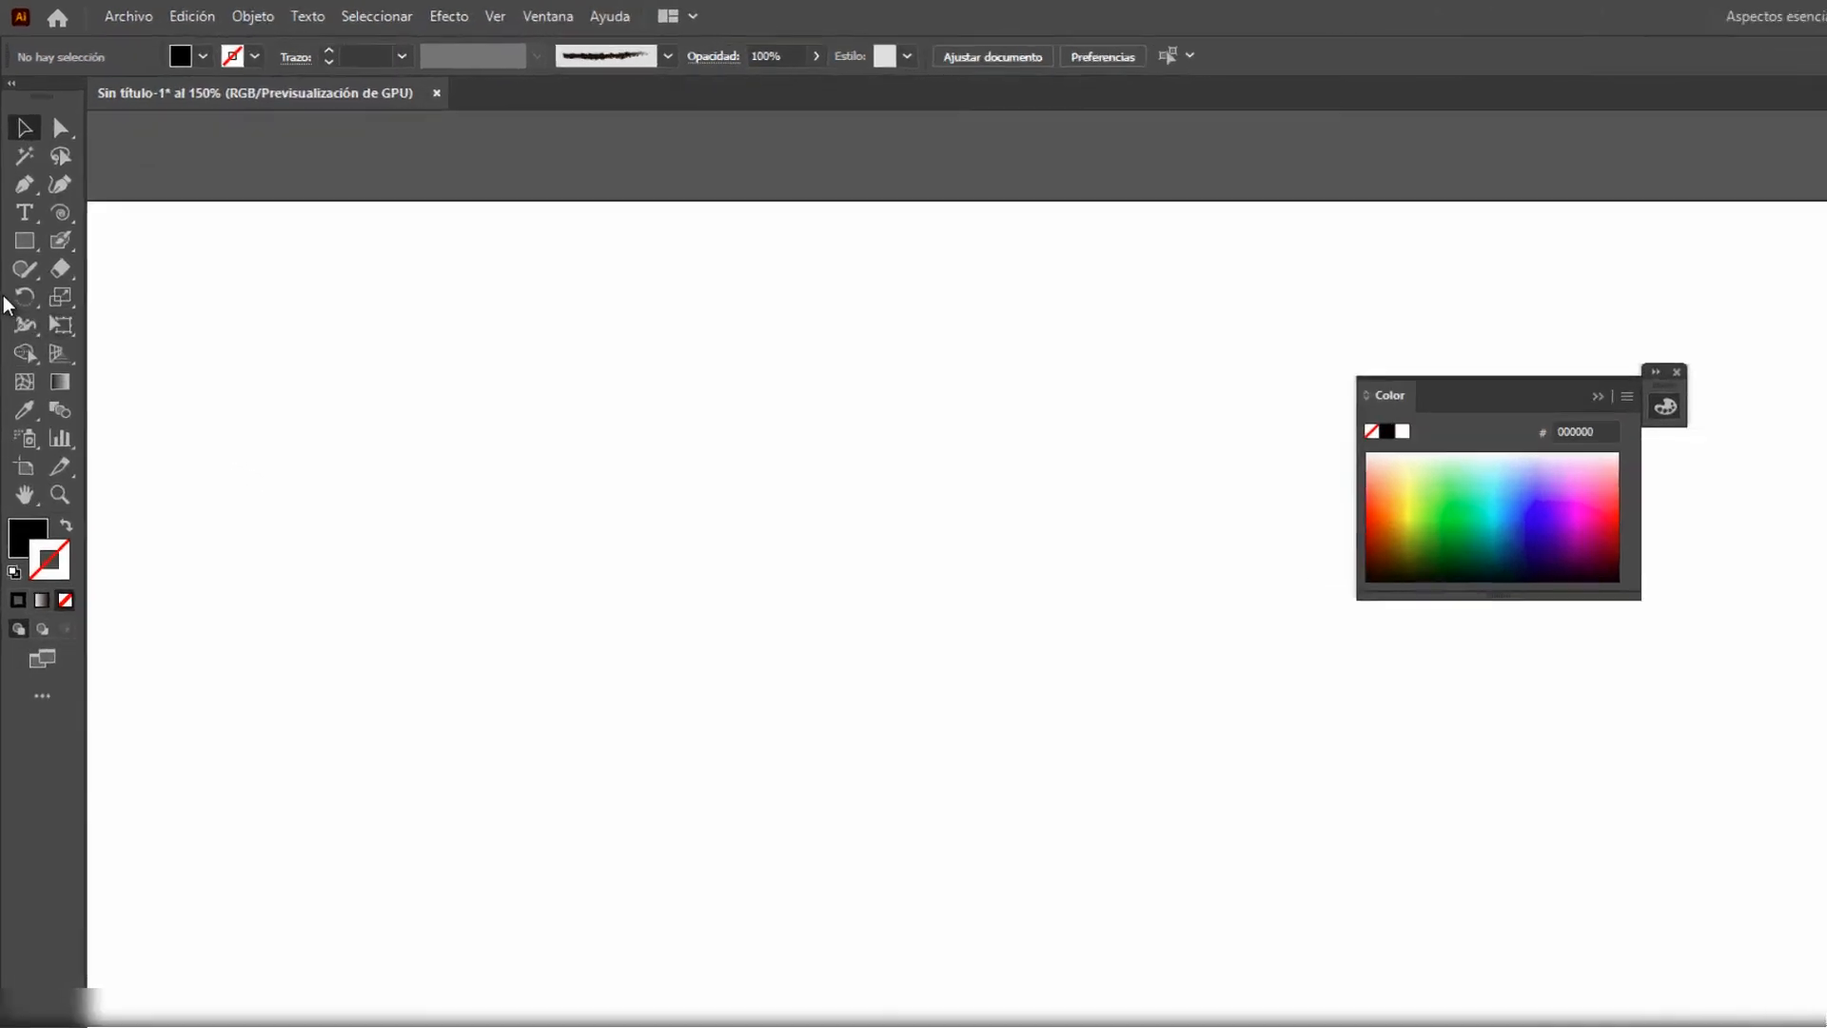
click(49, 474)
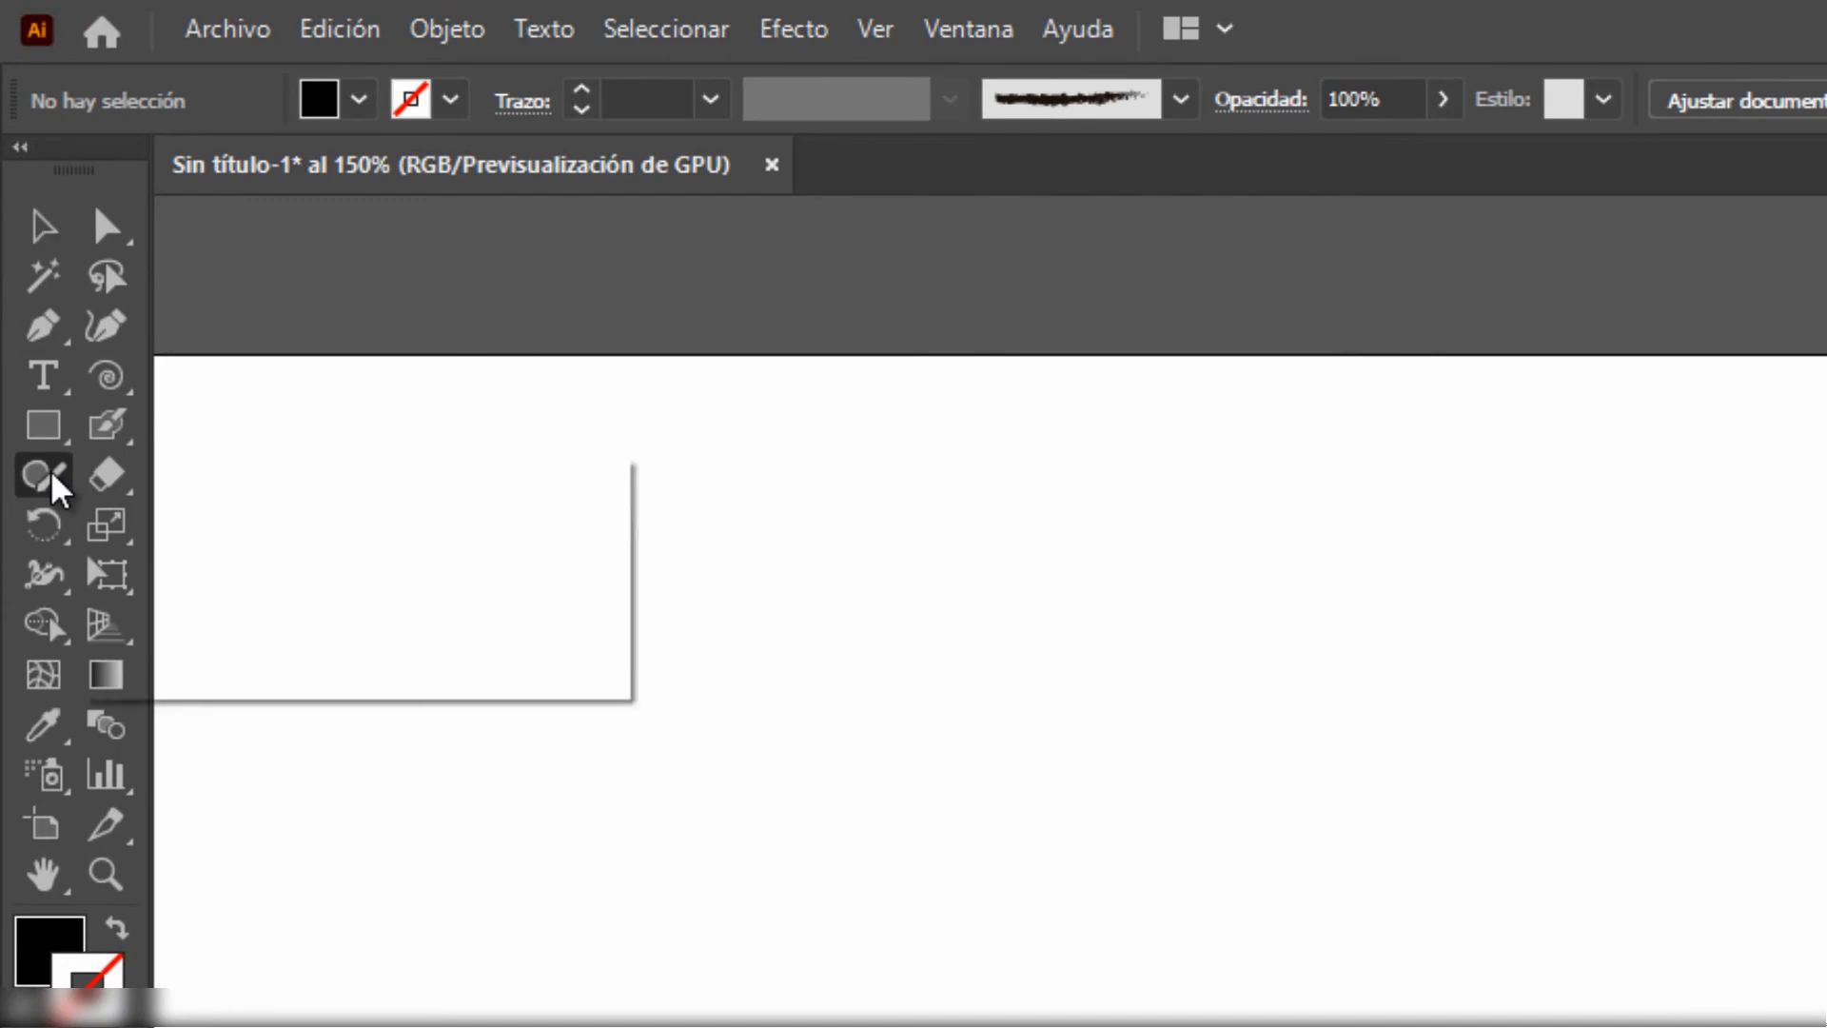
click(333, 485)
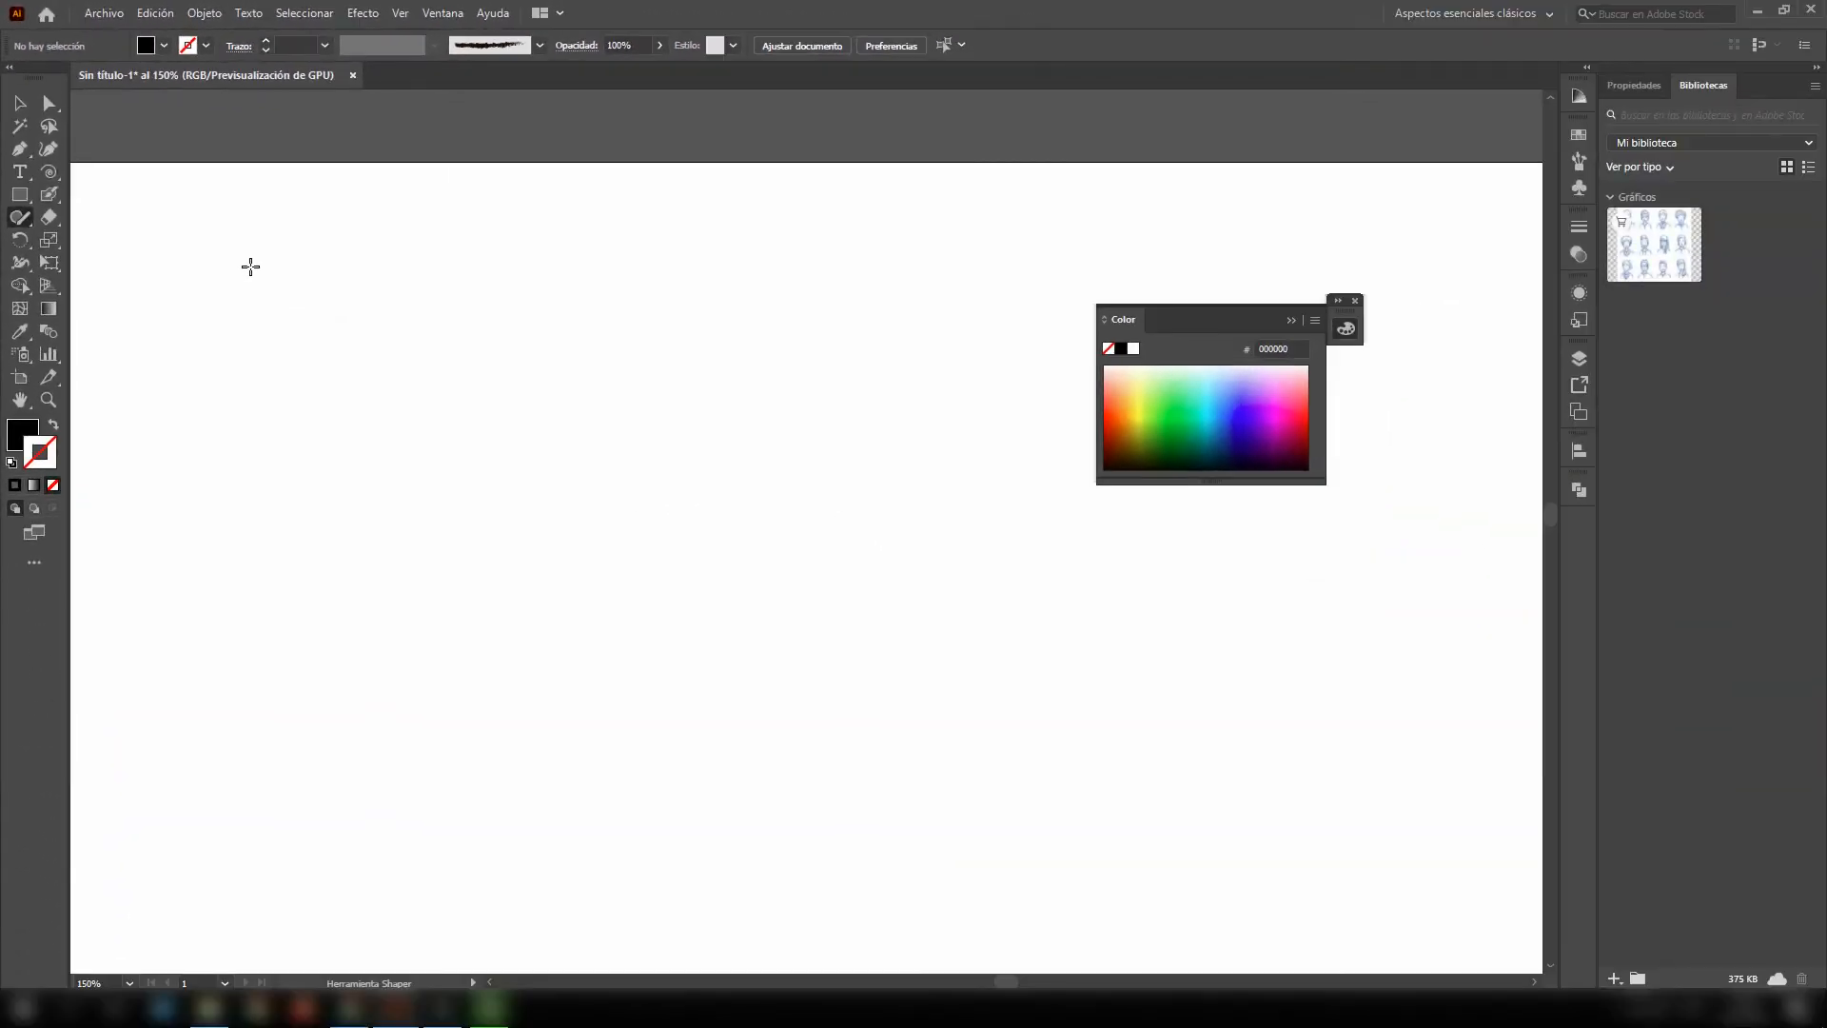
mouse_move(250, 266)
mouse_down()
mouse_move(250, 379)
mouse_move(399, 379)
mouse_move(399, 267)
mouse_move(250, 267)
mouse_up()
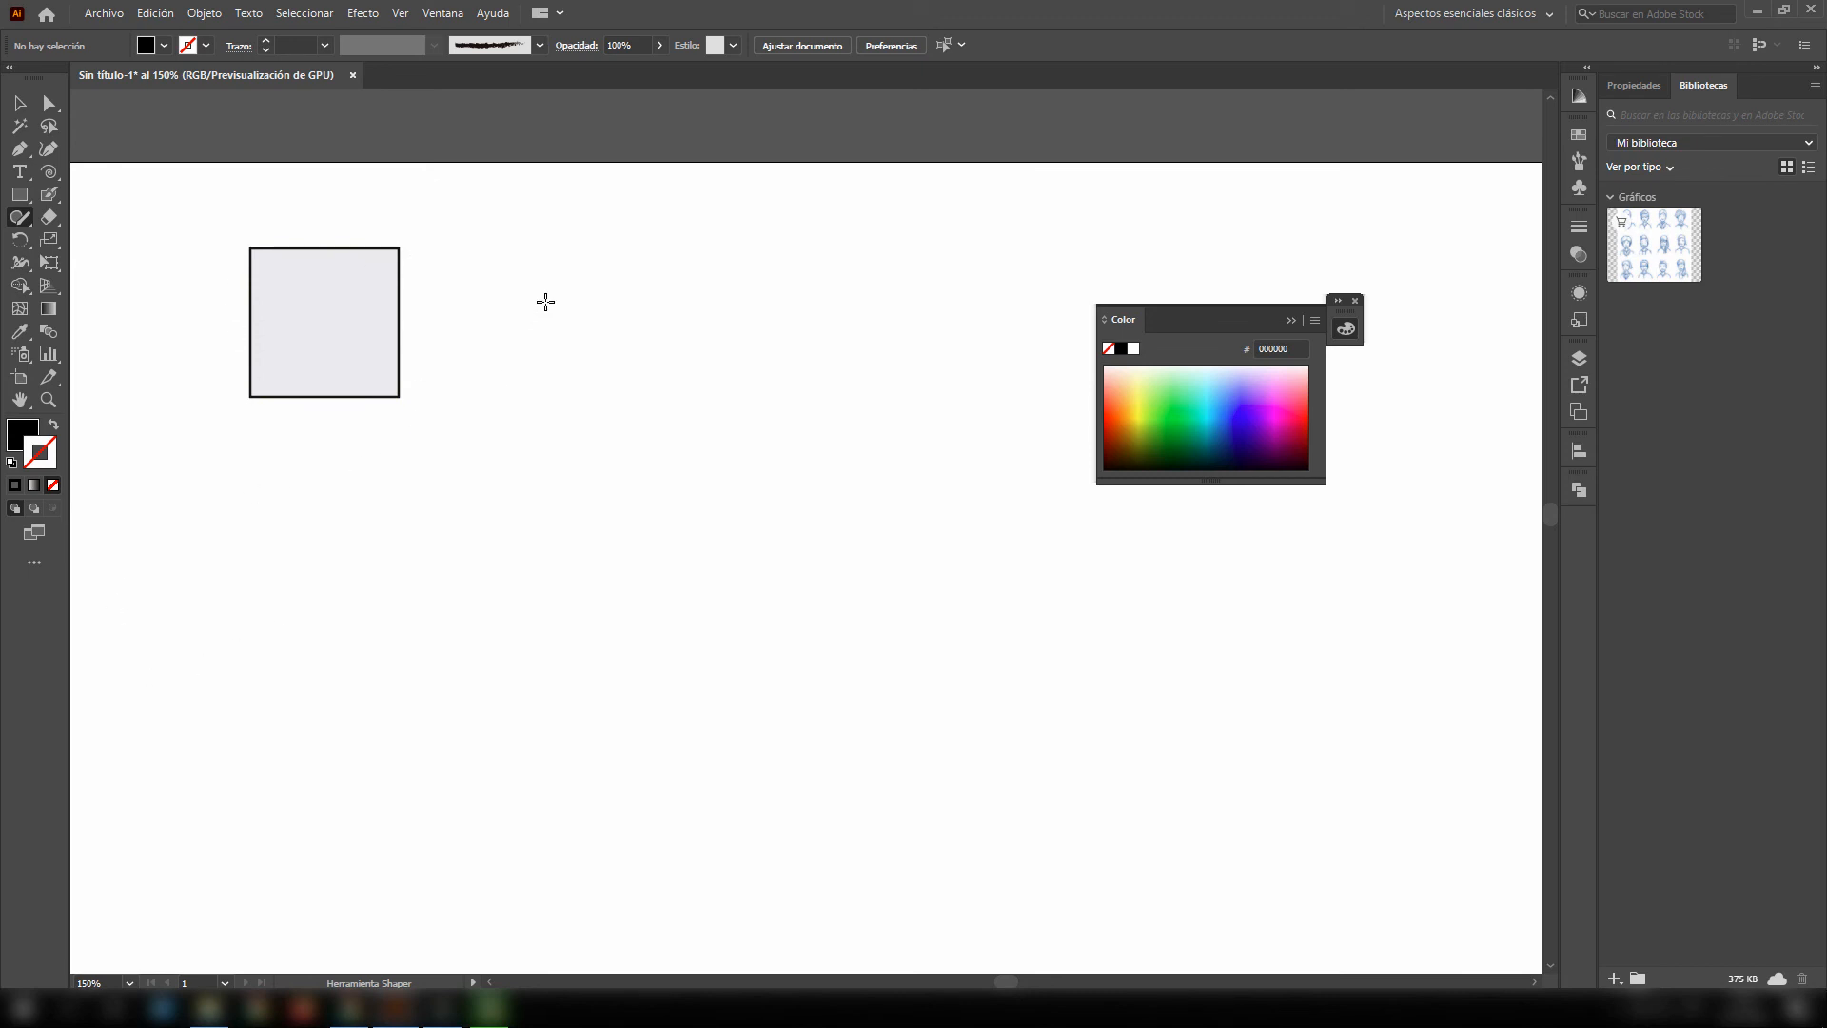
mouse_move(532, 293)
mouse_down()
mouse_move(489, 430)
mouse_move(553, 448)
mouse_move(618, 414)
mouse_move(632, 356)
mouse_move(546, 289)
mouse_up()
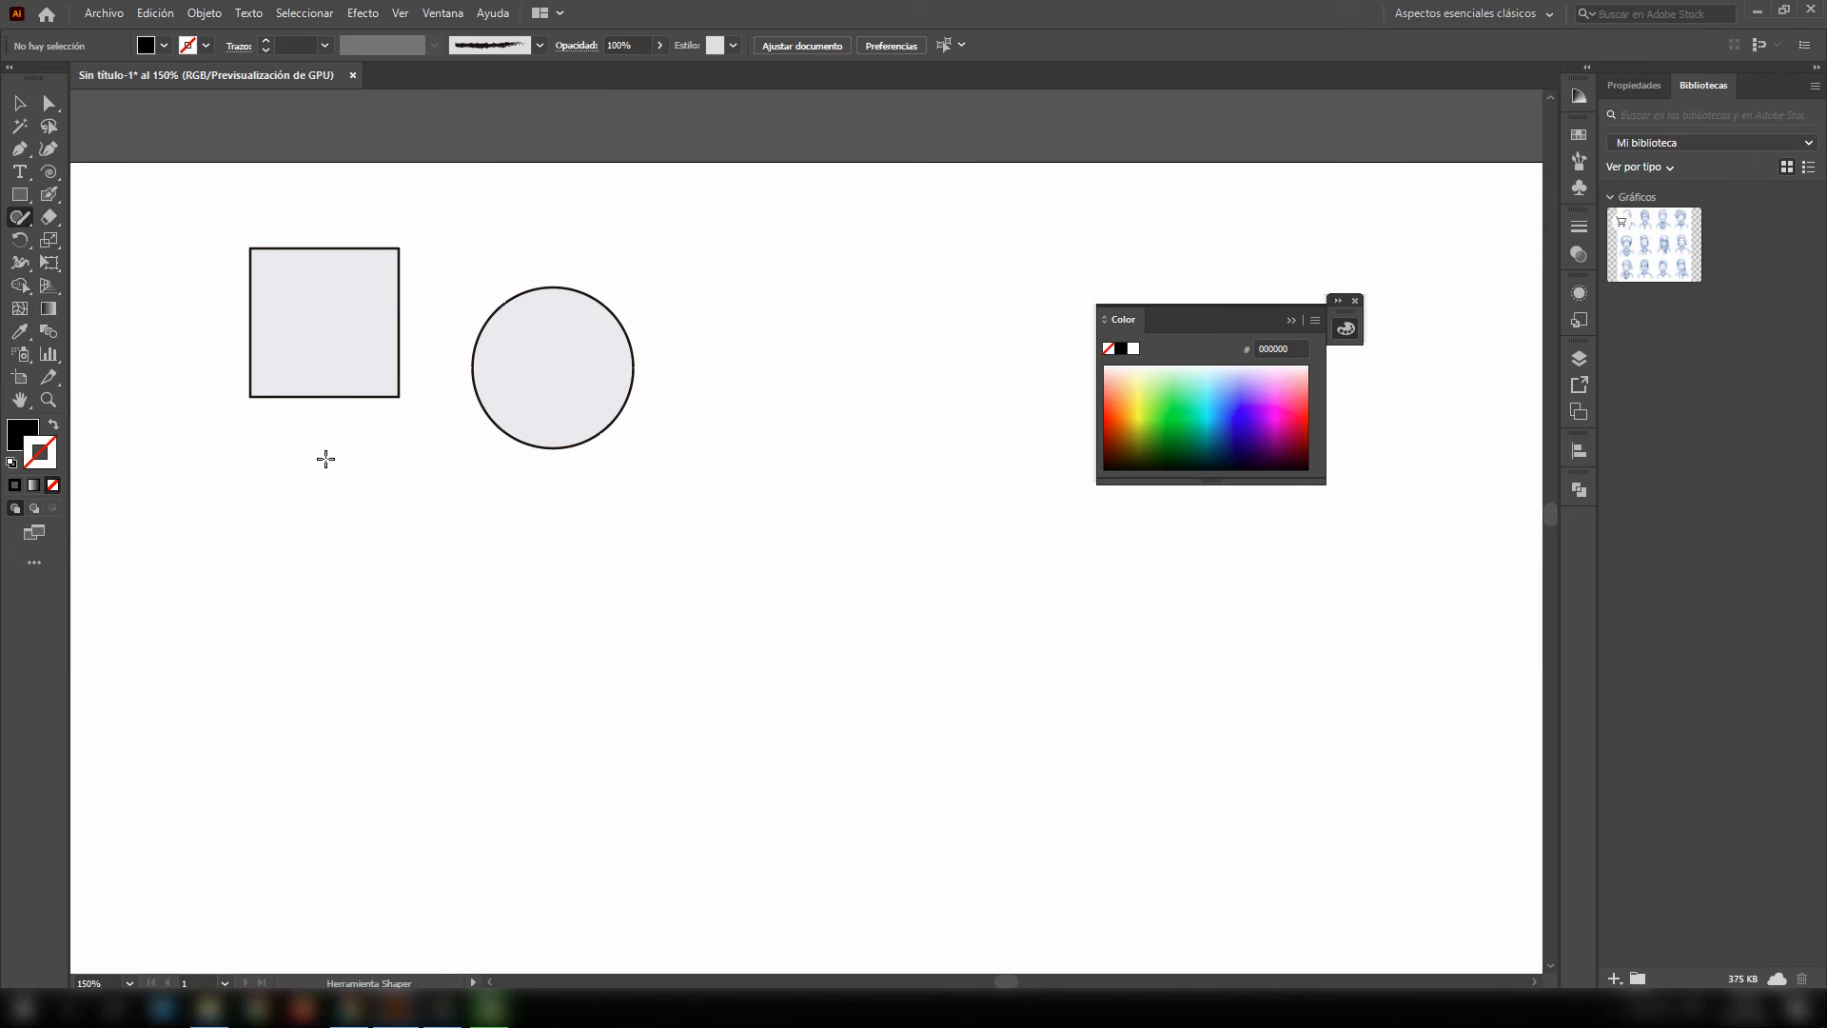
mouse_move(325, 458)
mouse_down()
mouse_move(233, 597)
mouse_move(419, 594)
mouse_move(325, 460)
mouse_up()
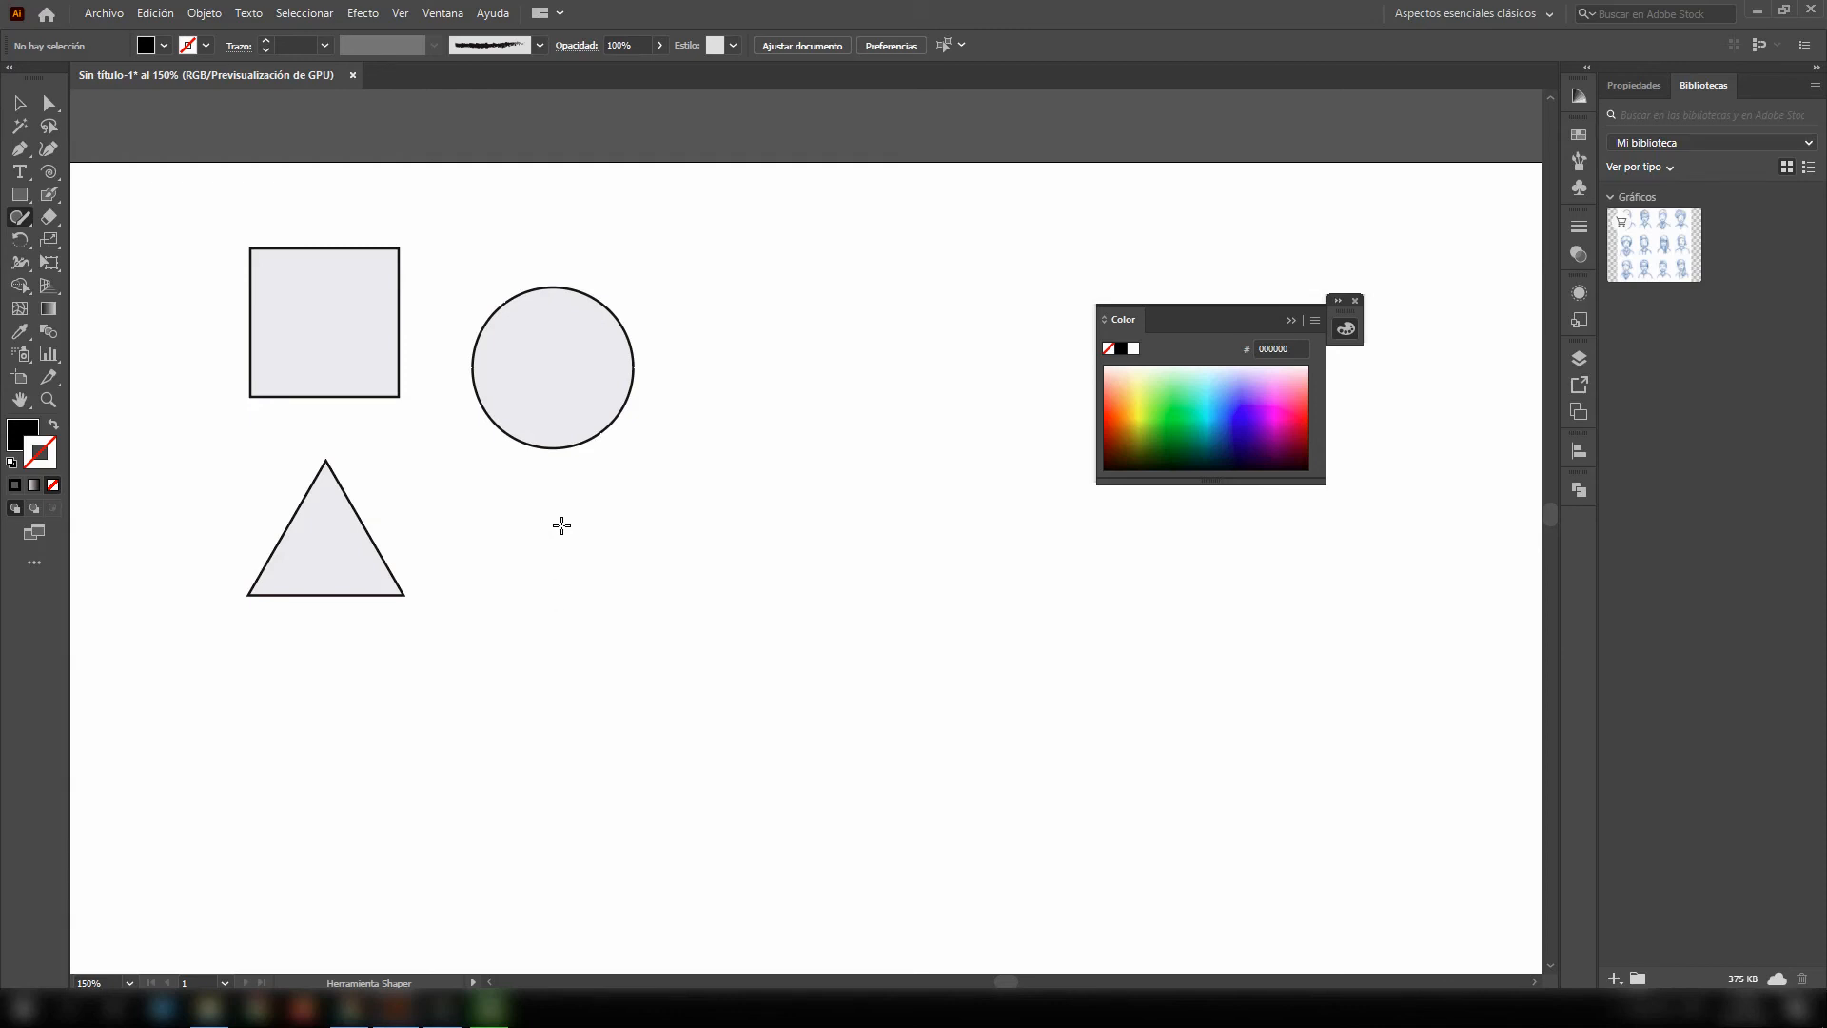
mouse_move(567, 491)
mouse_down()
mouse_move(490, 570)
mouse_move(547, 672)
mouse_move(679, 675)
mouse_move(717, 571)
mouse_move(564, 491)
mouse_up()
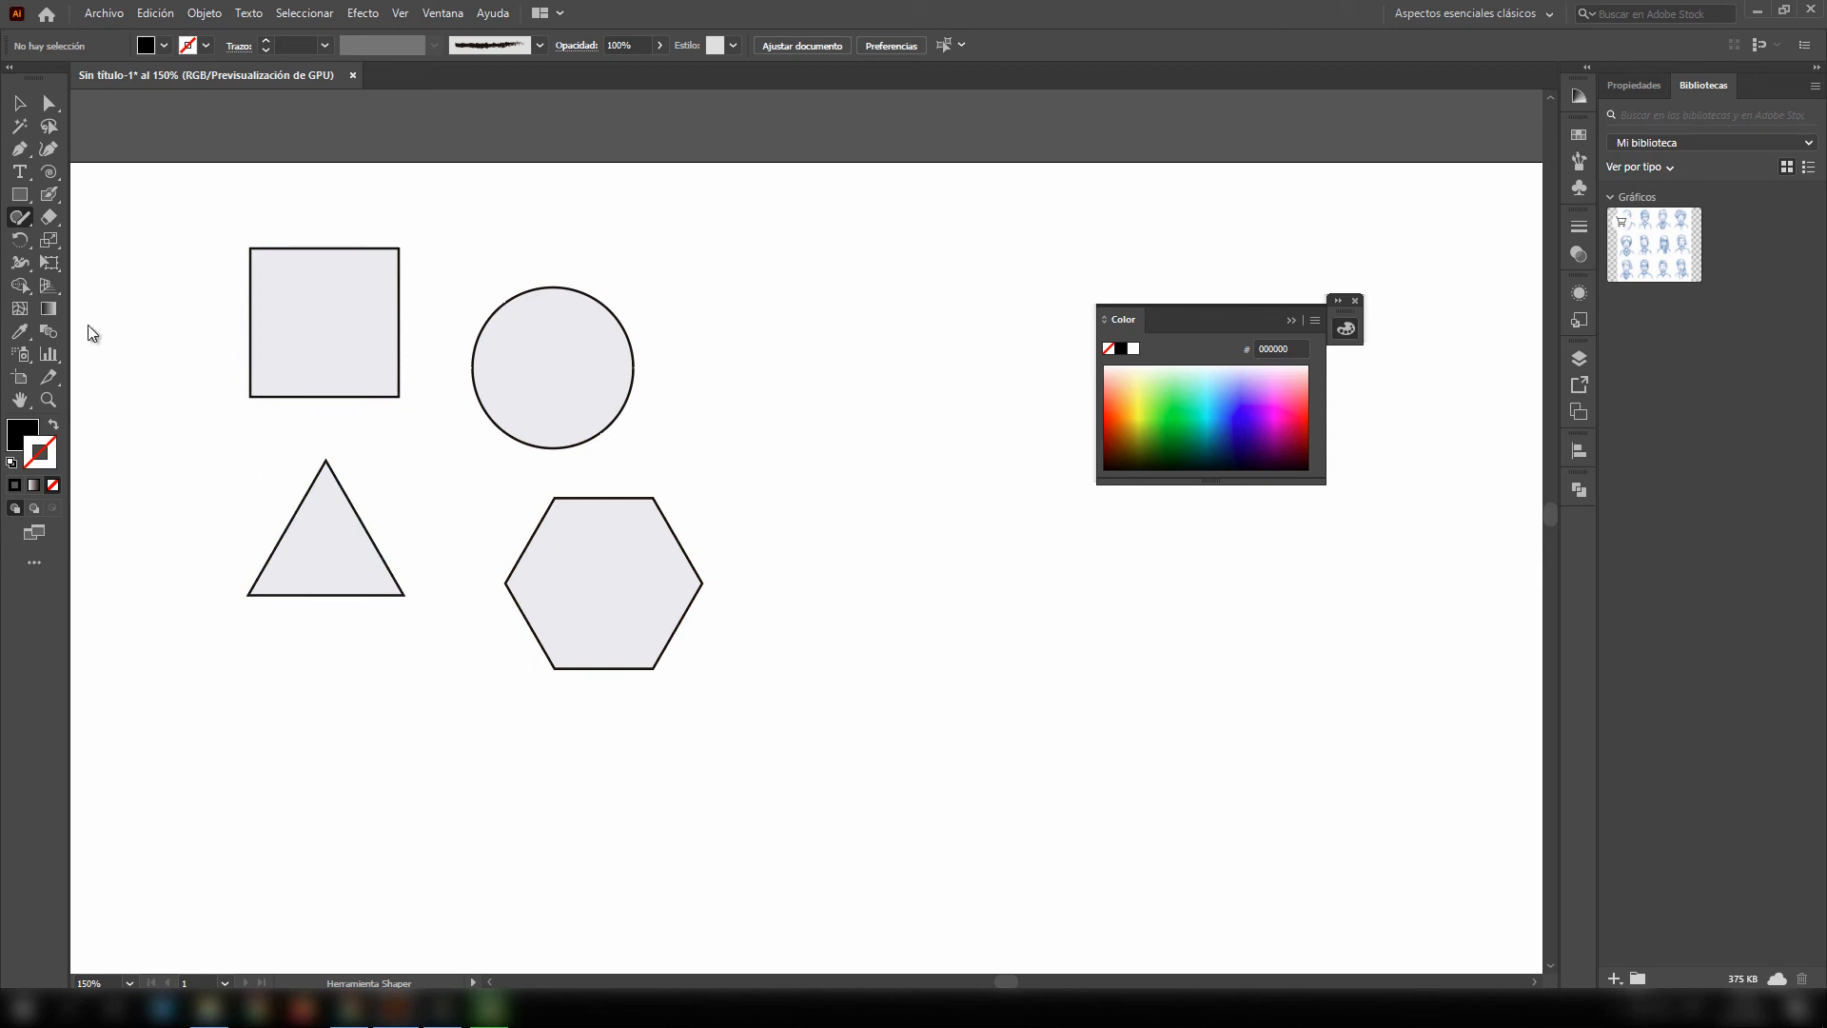
click(20, 103)
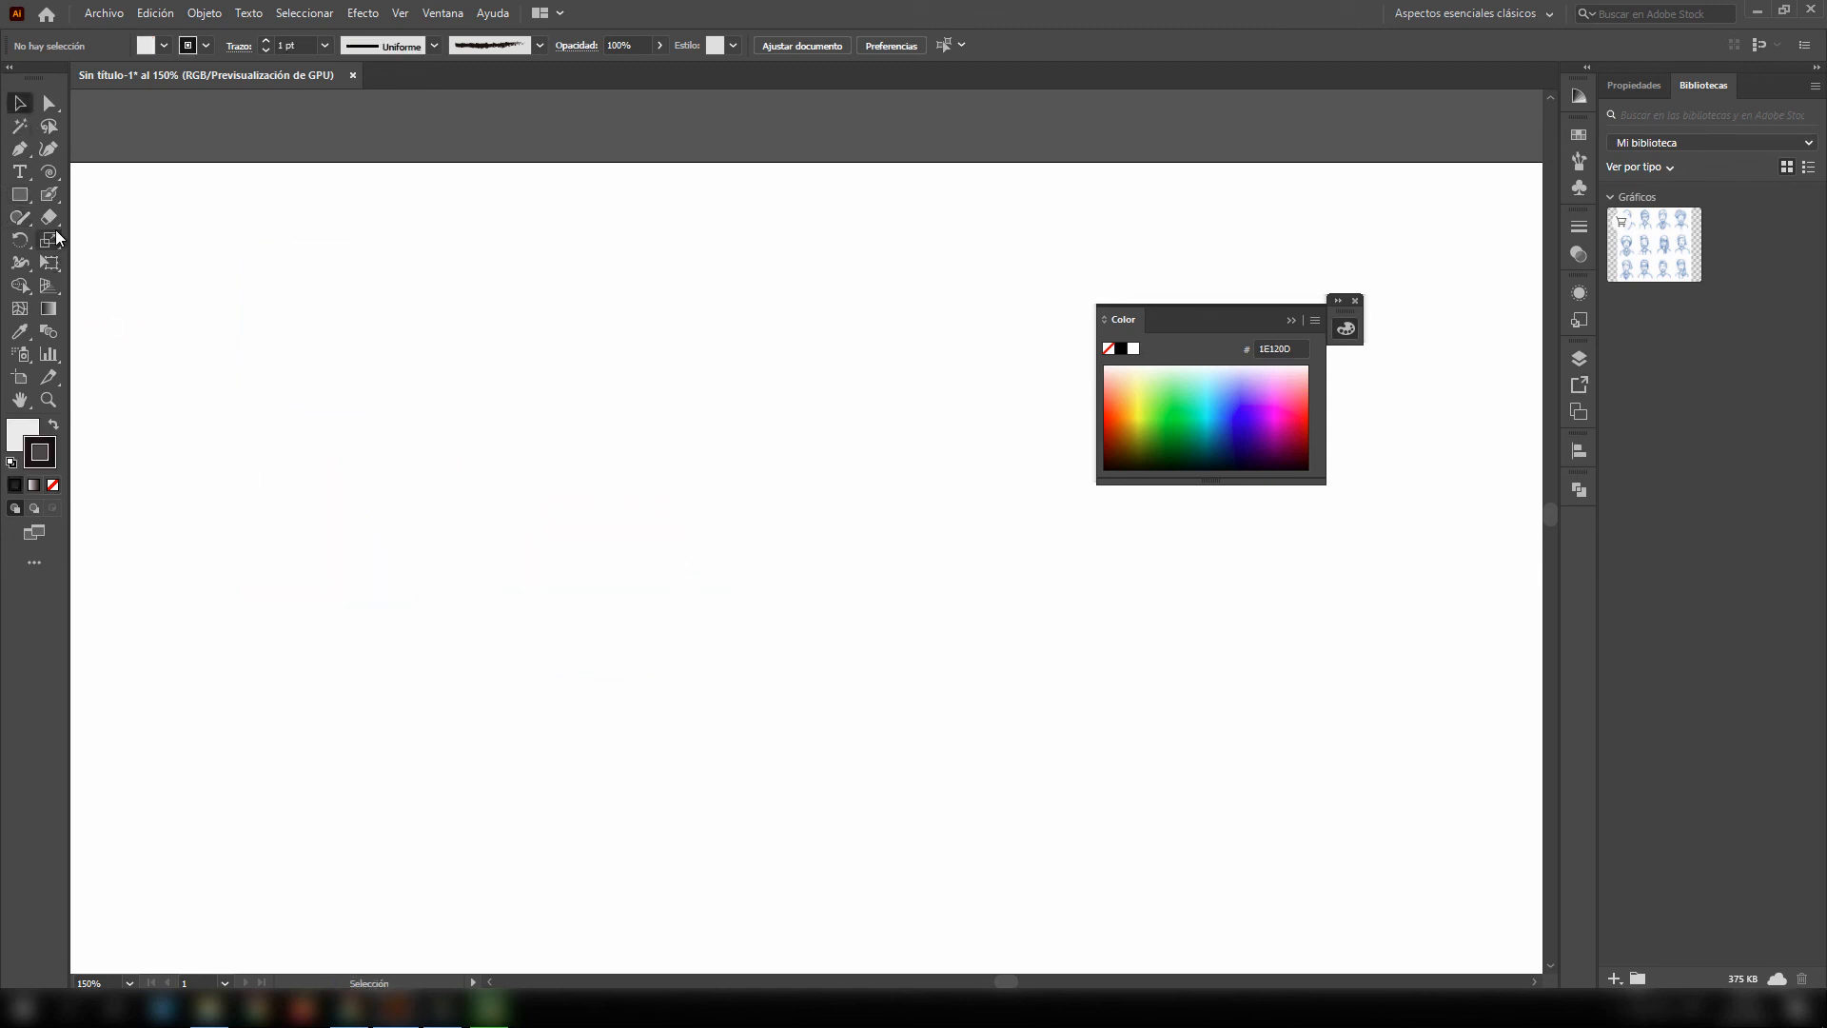
- Draw a rectangle about 168 by 157 px with the Rectangle tool on the empty canvas area
click(54, 221)
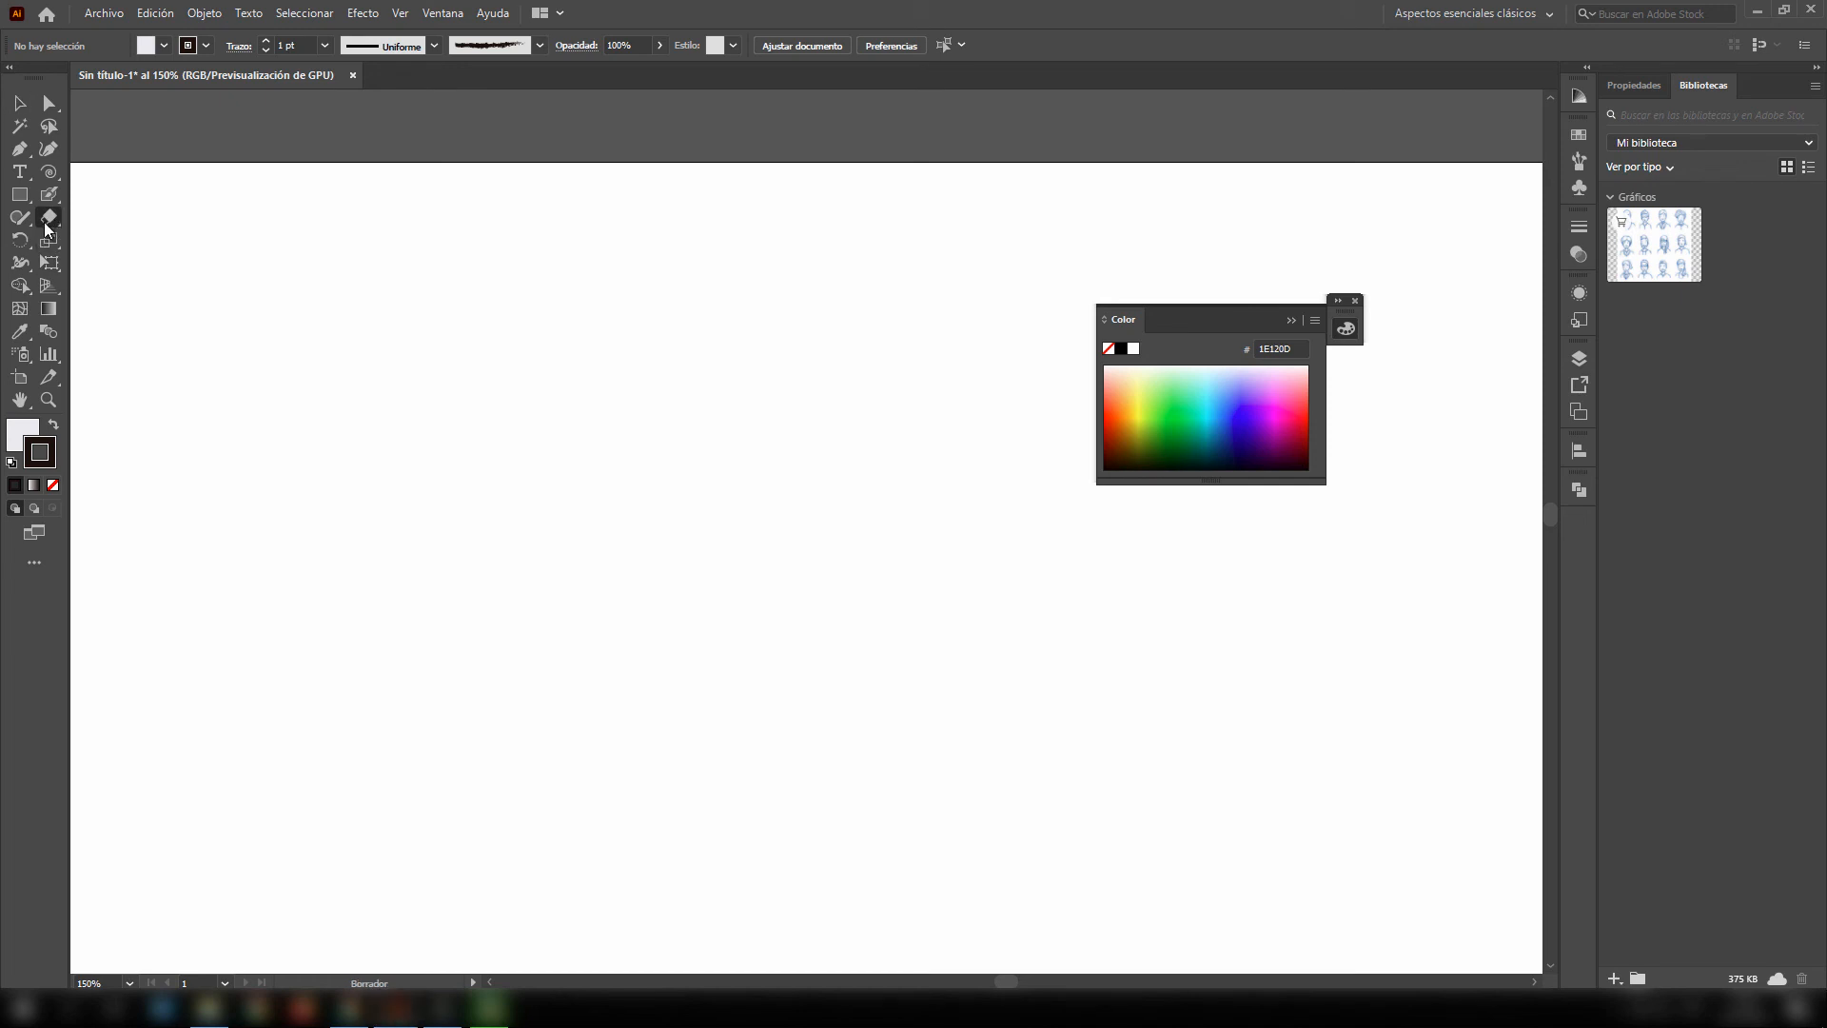
click(19, 194)
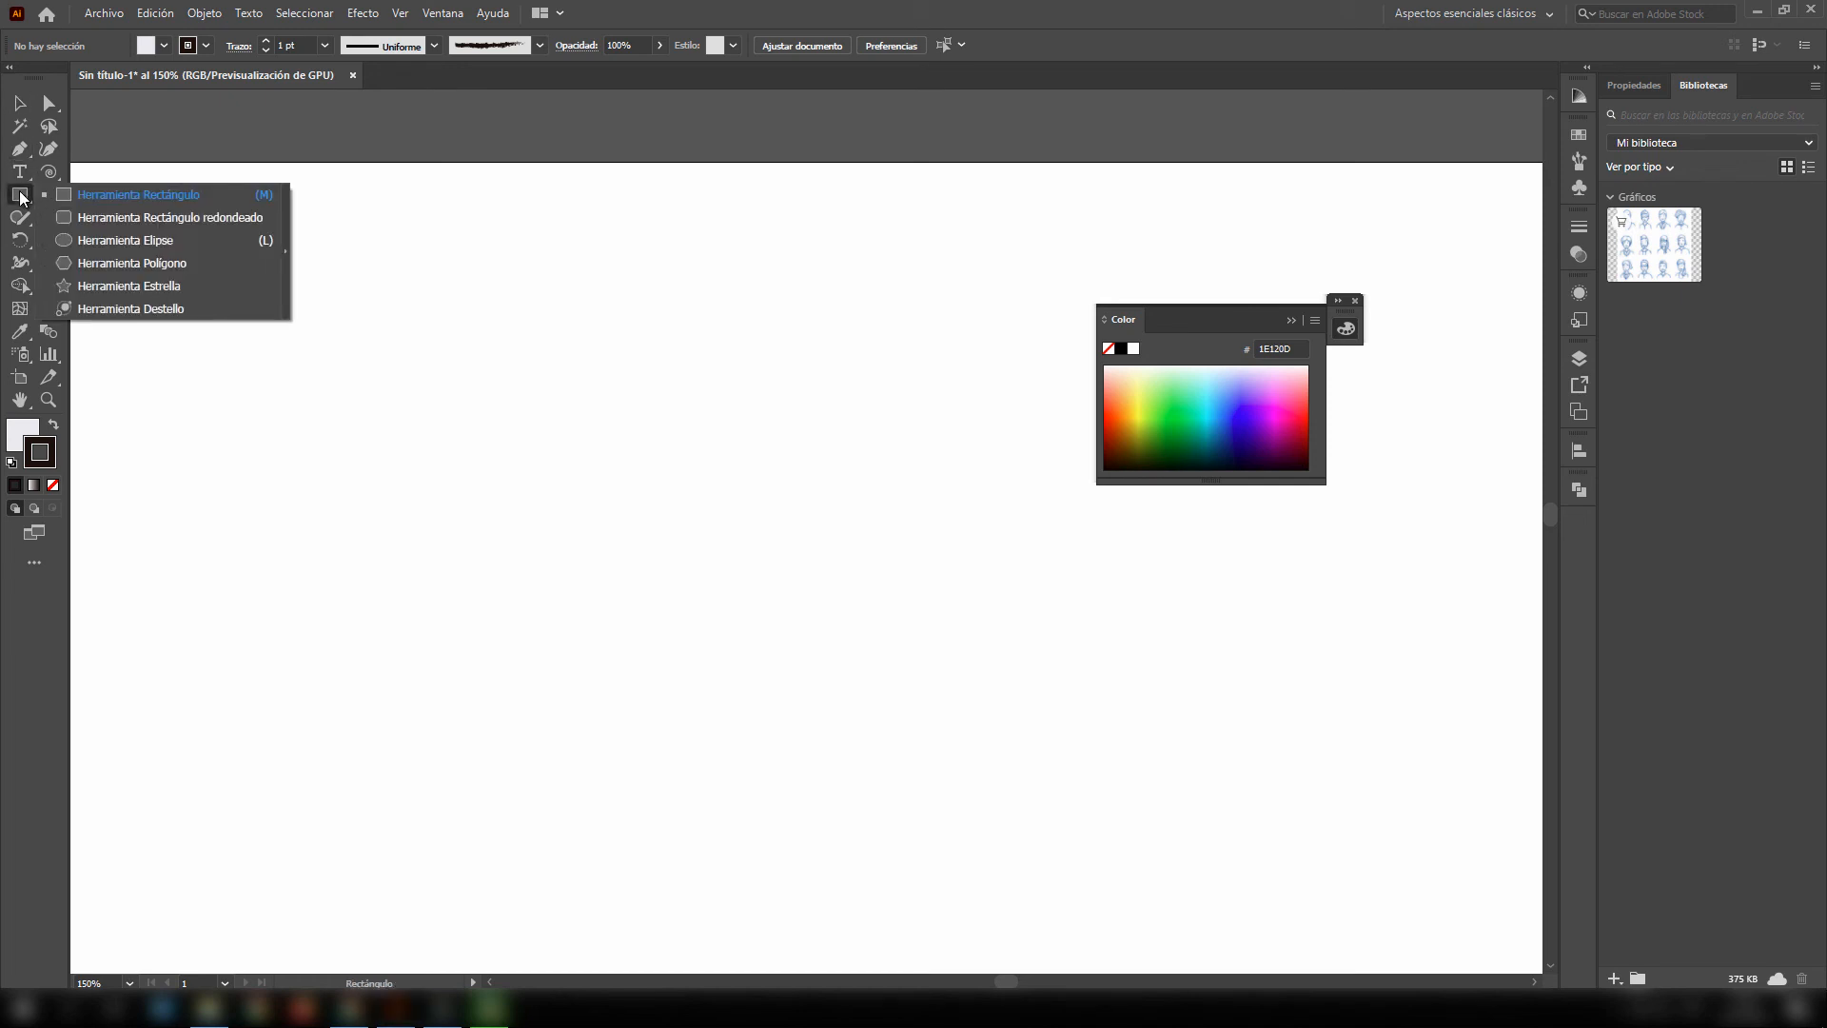
click(81, 199)
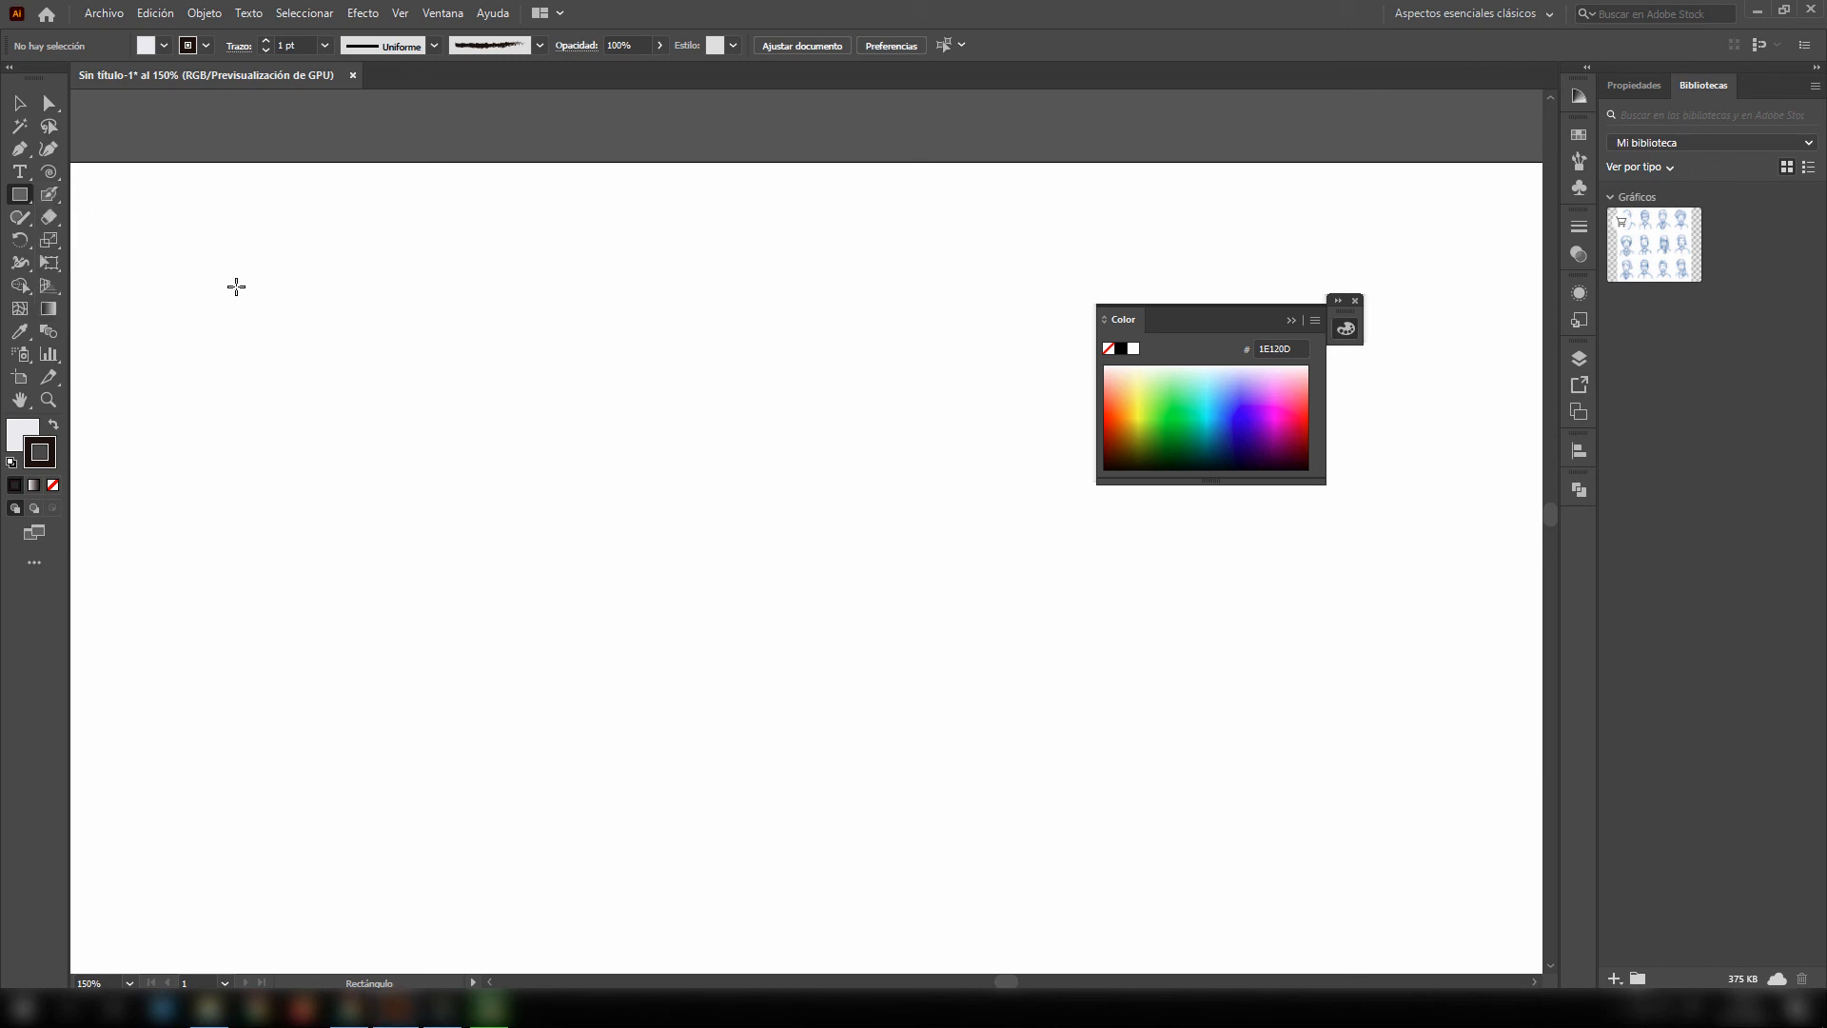
drag(236, 286, 550, 568)
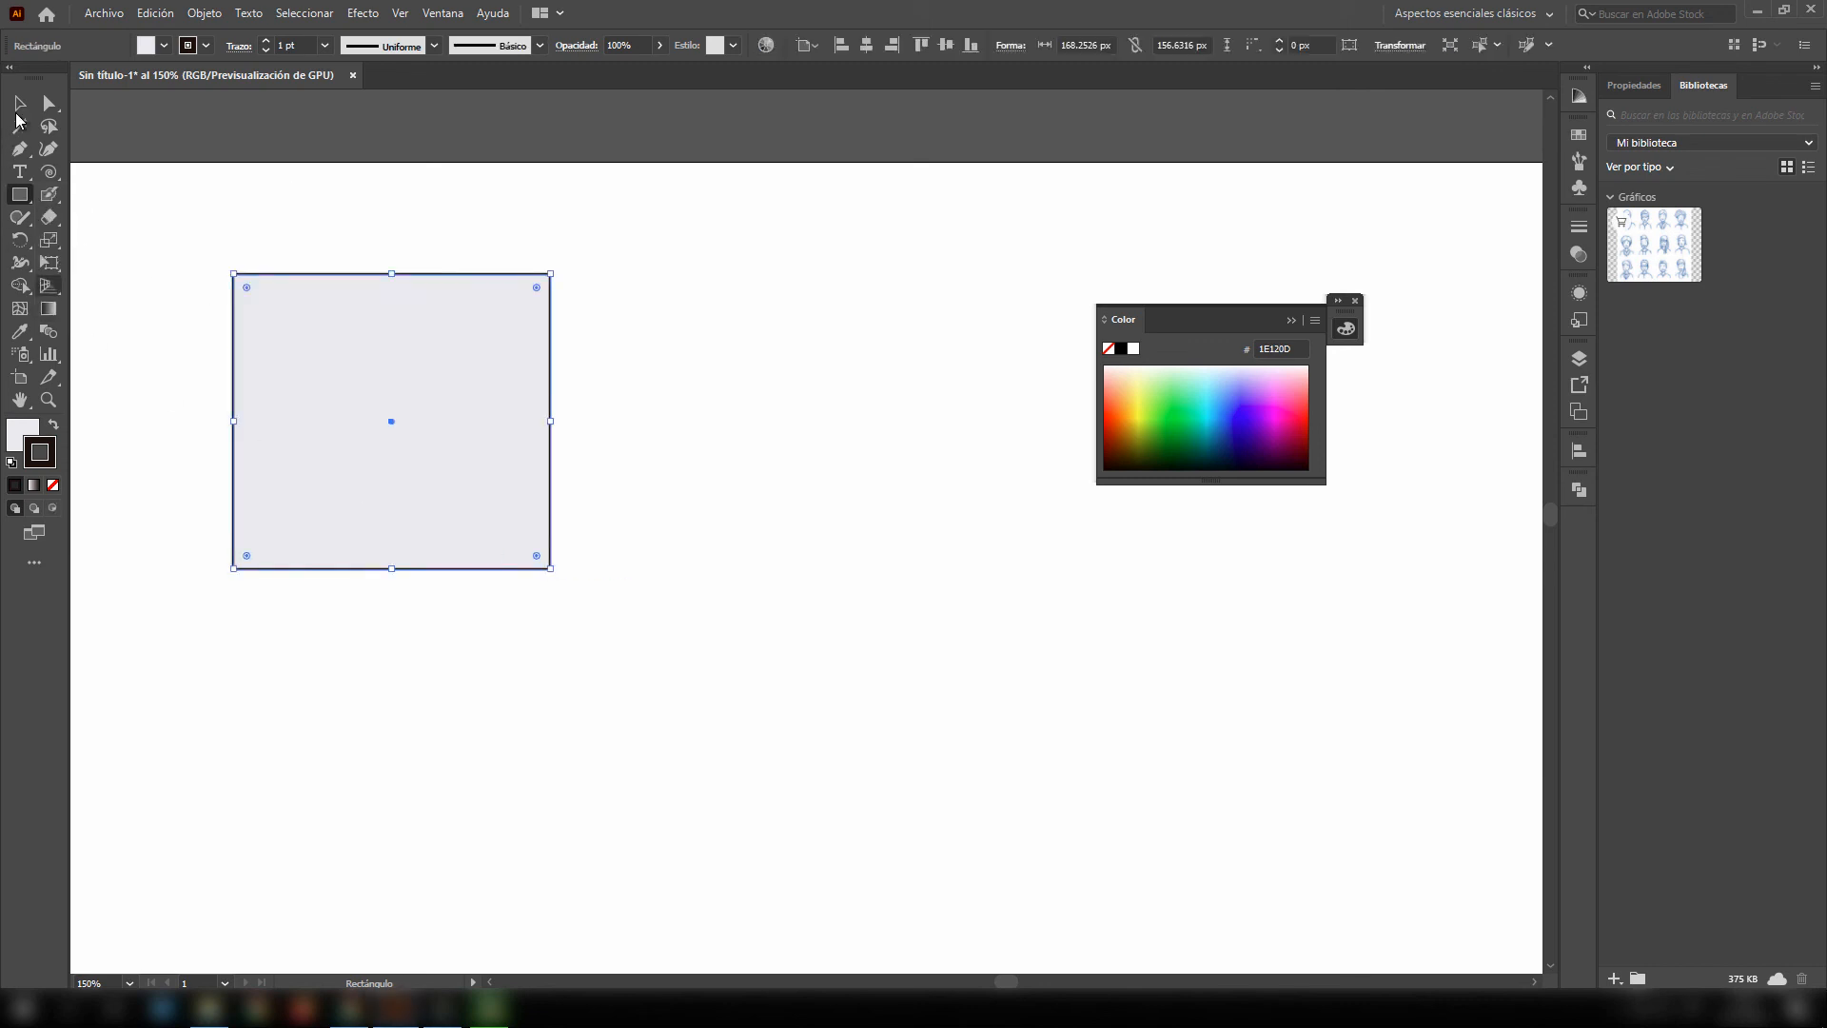
- Give the rectangle an orange fill and a light grey stroke, and move it slightly up
click(19, 104)
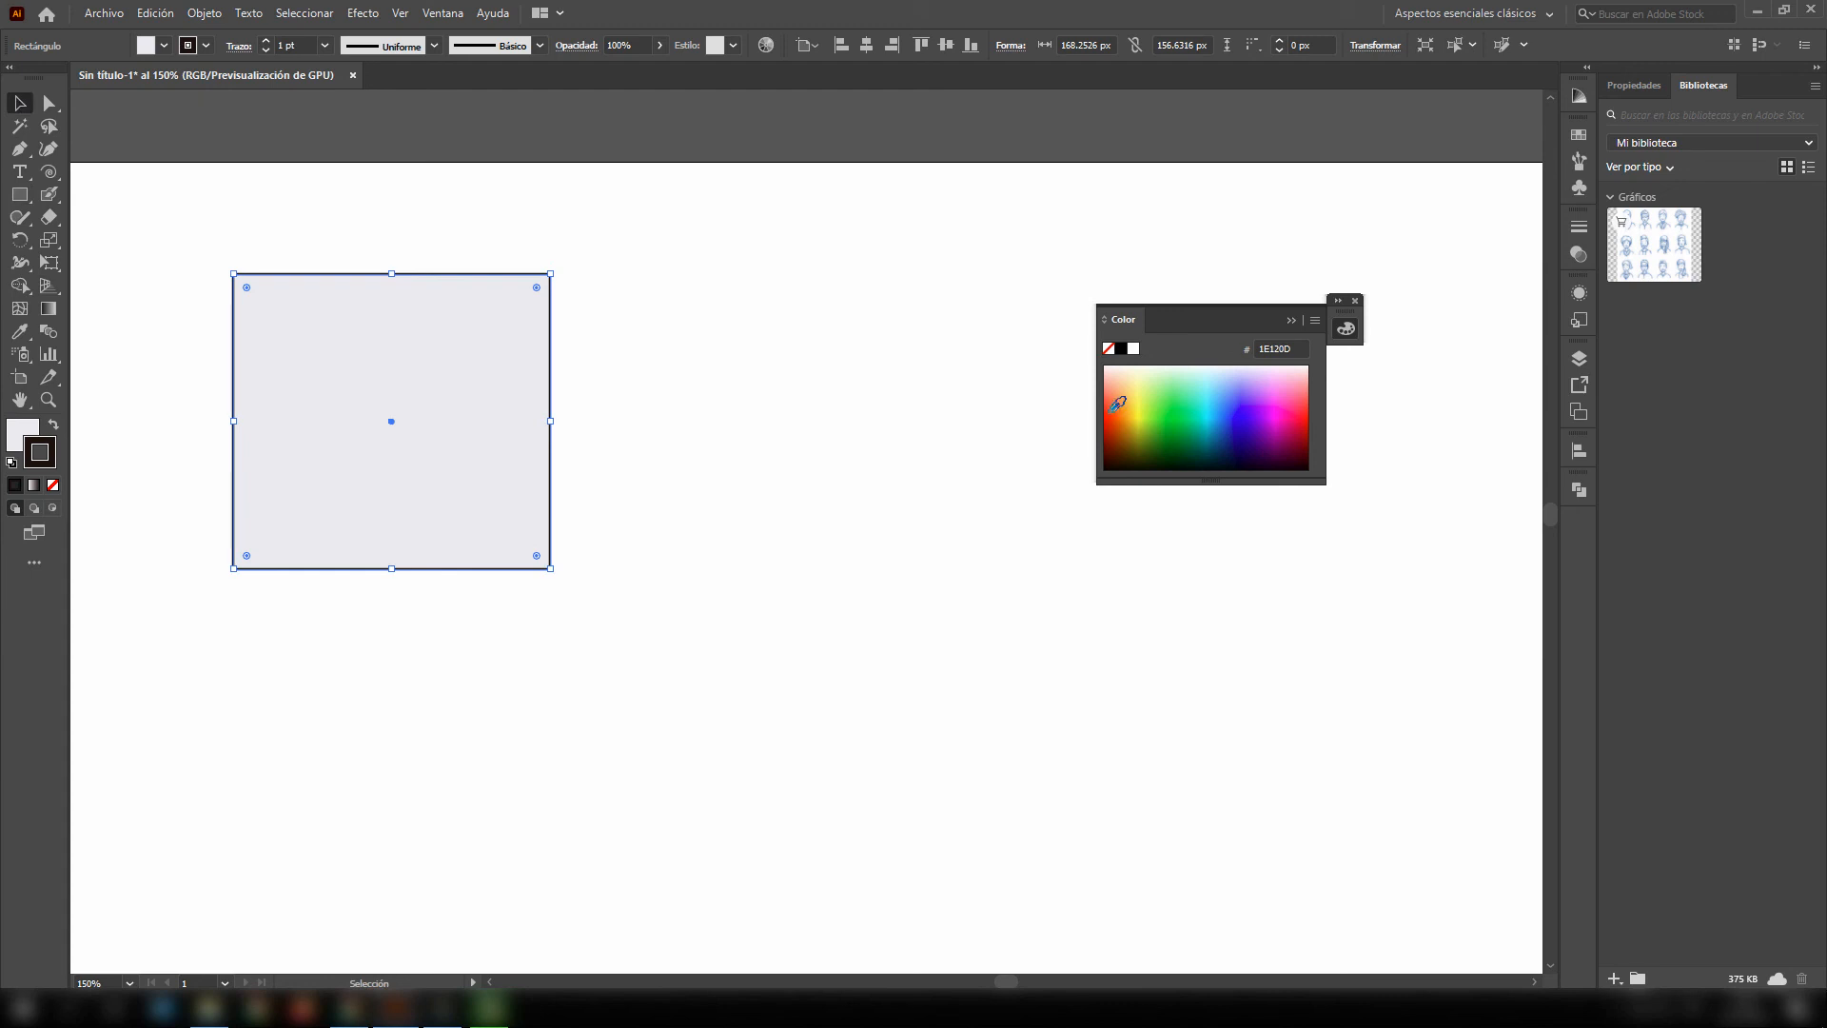
click(1114, 409)
click(53, 425)
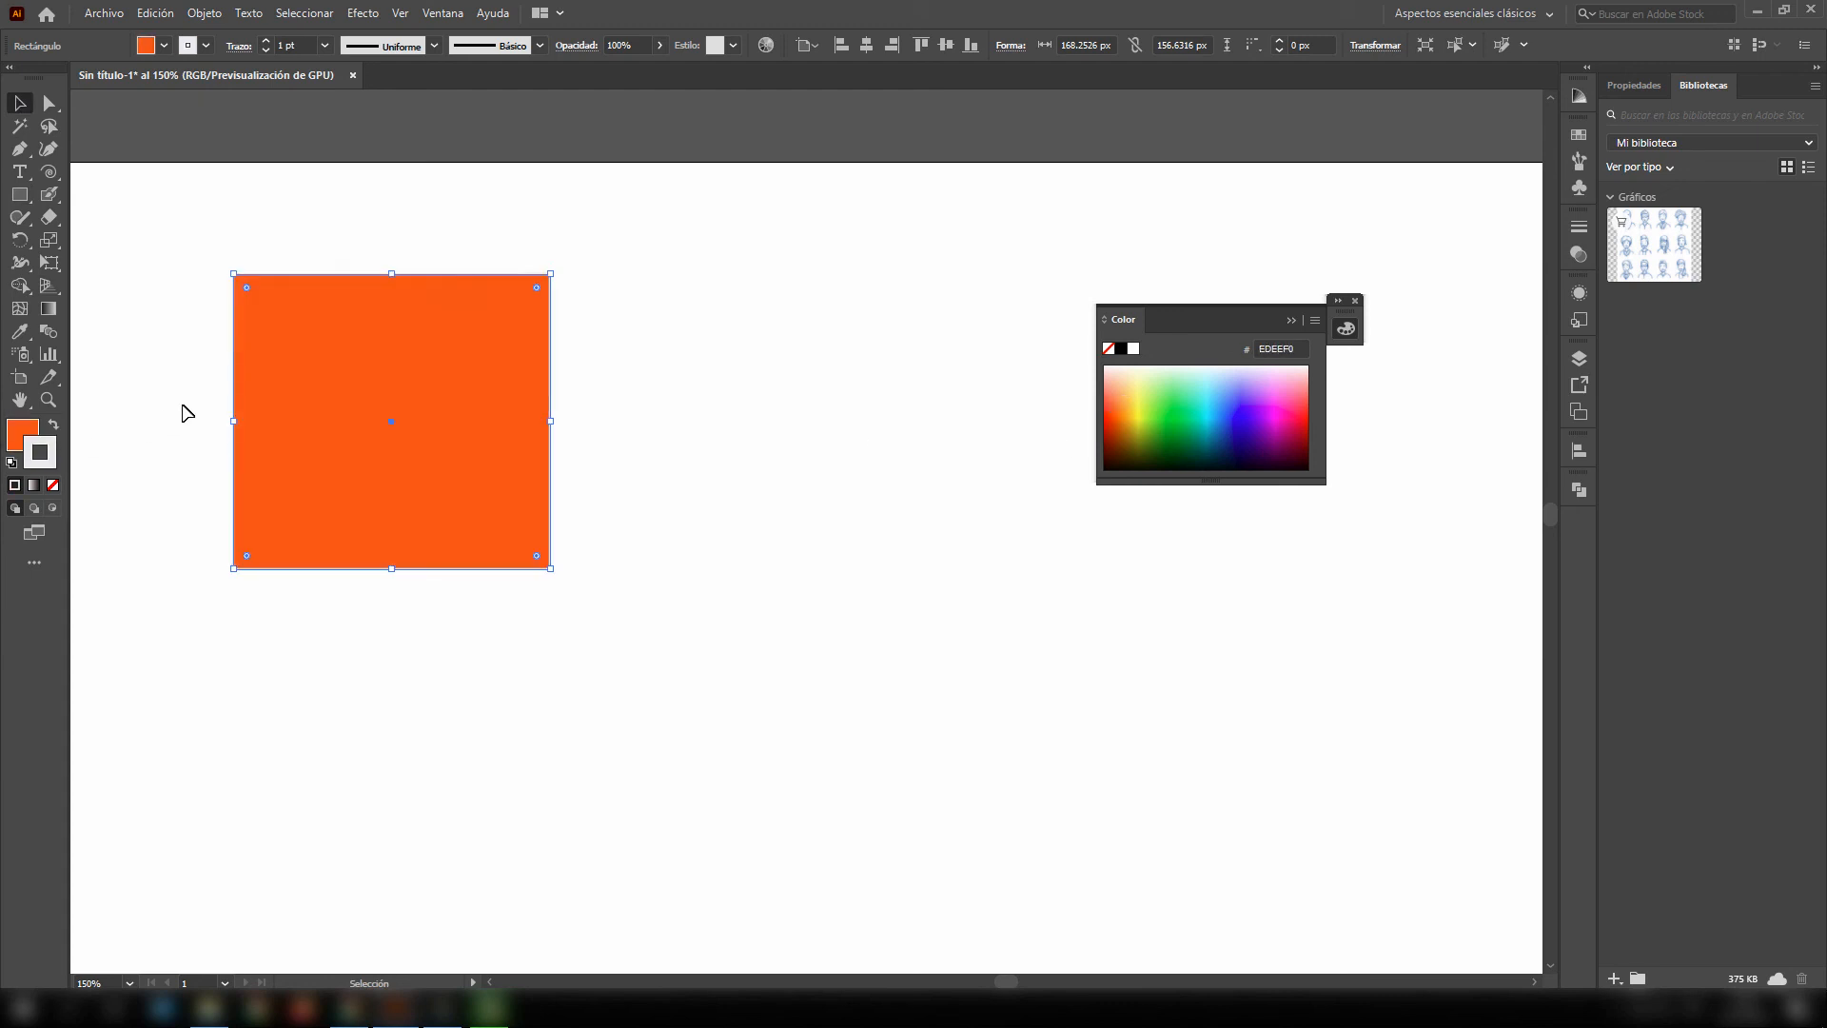
drag(376, 398, 375, 369)
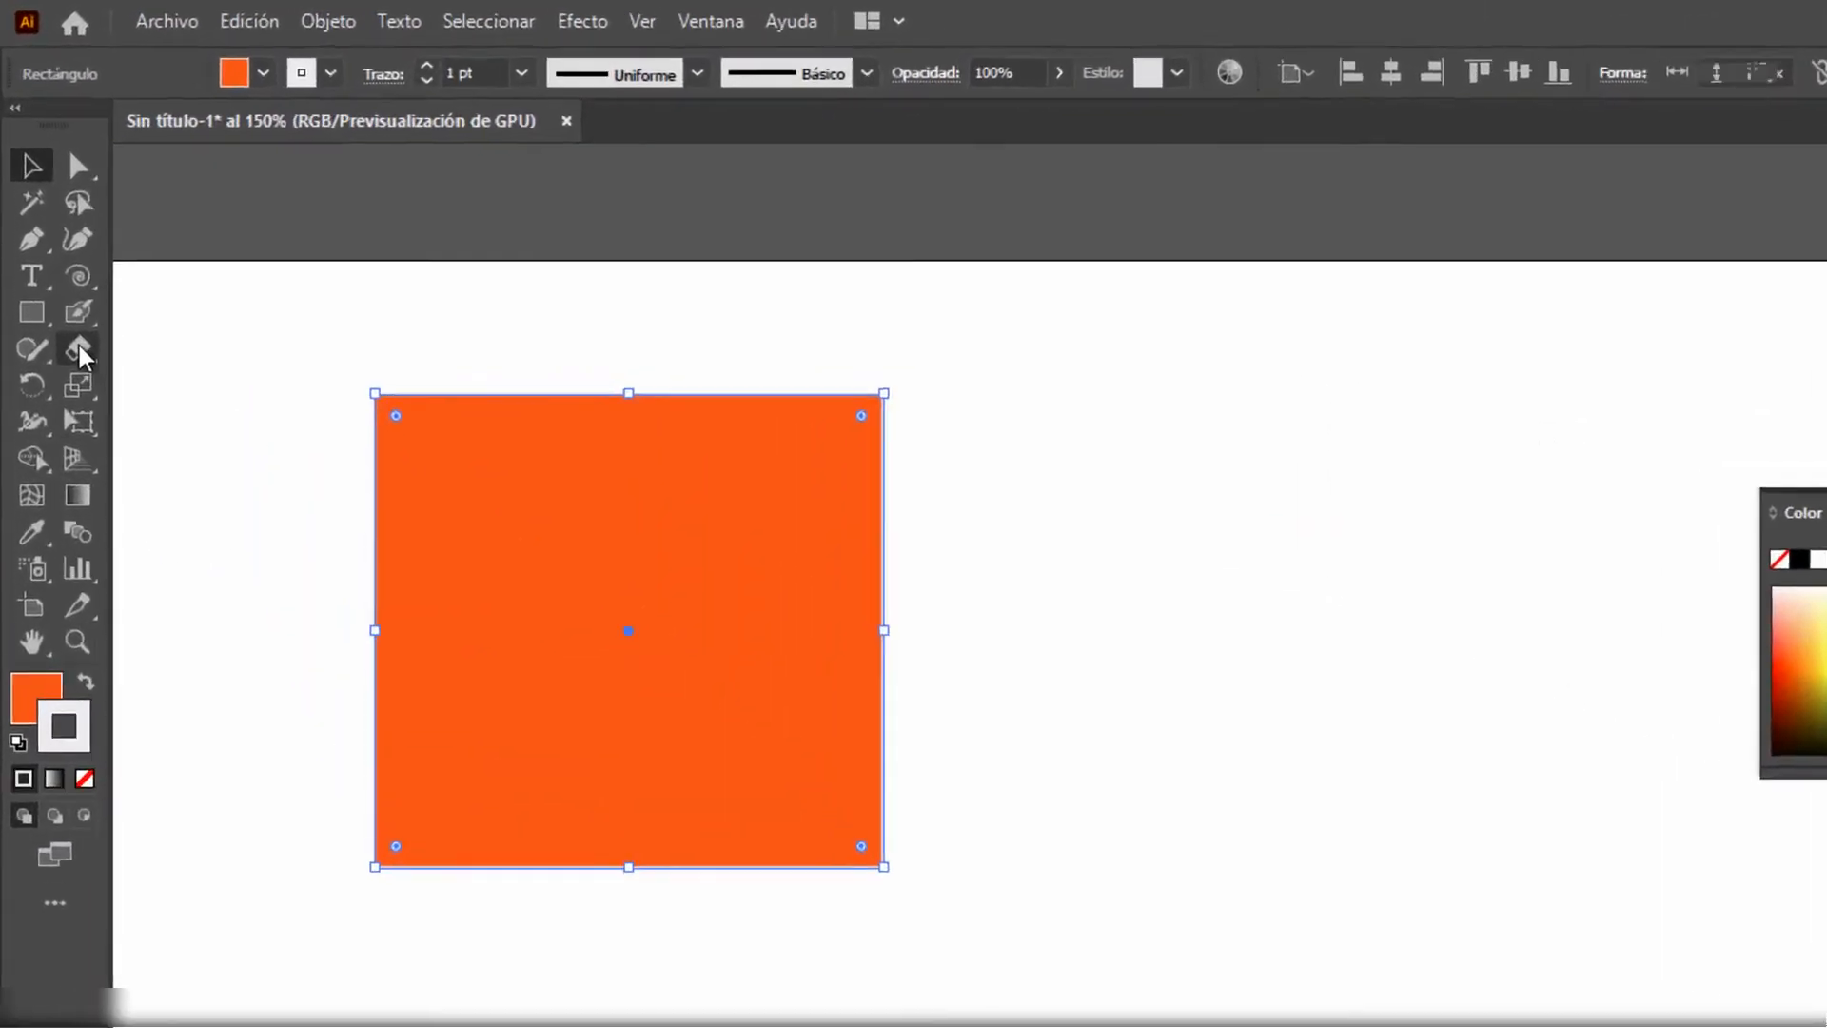
- Erase the lower-right corner of the orange rectangle diagonally with the Eraser tool
click(49, 217)
click(269, 390)
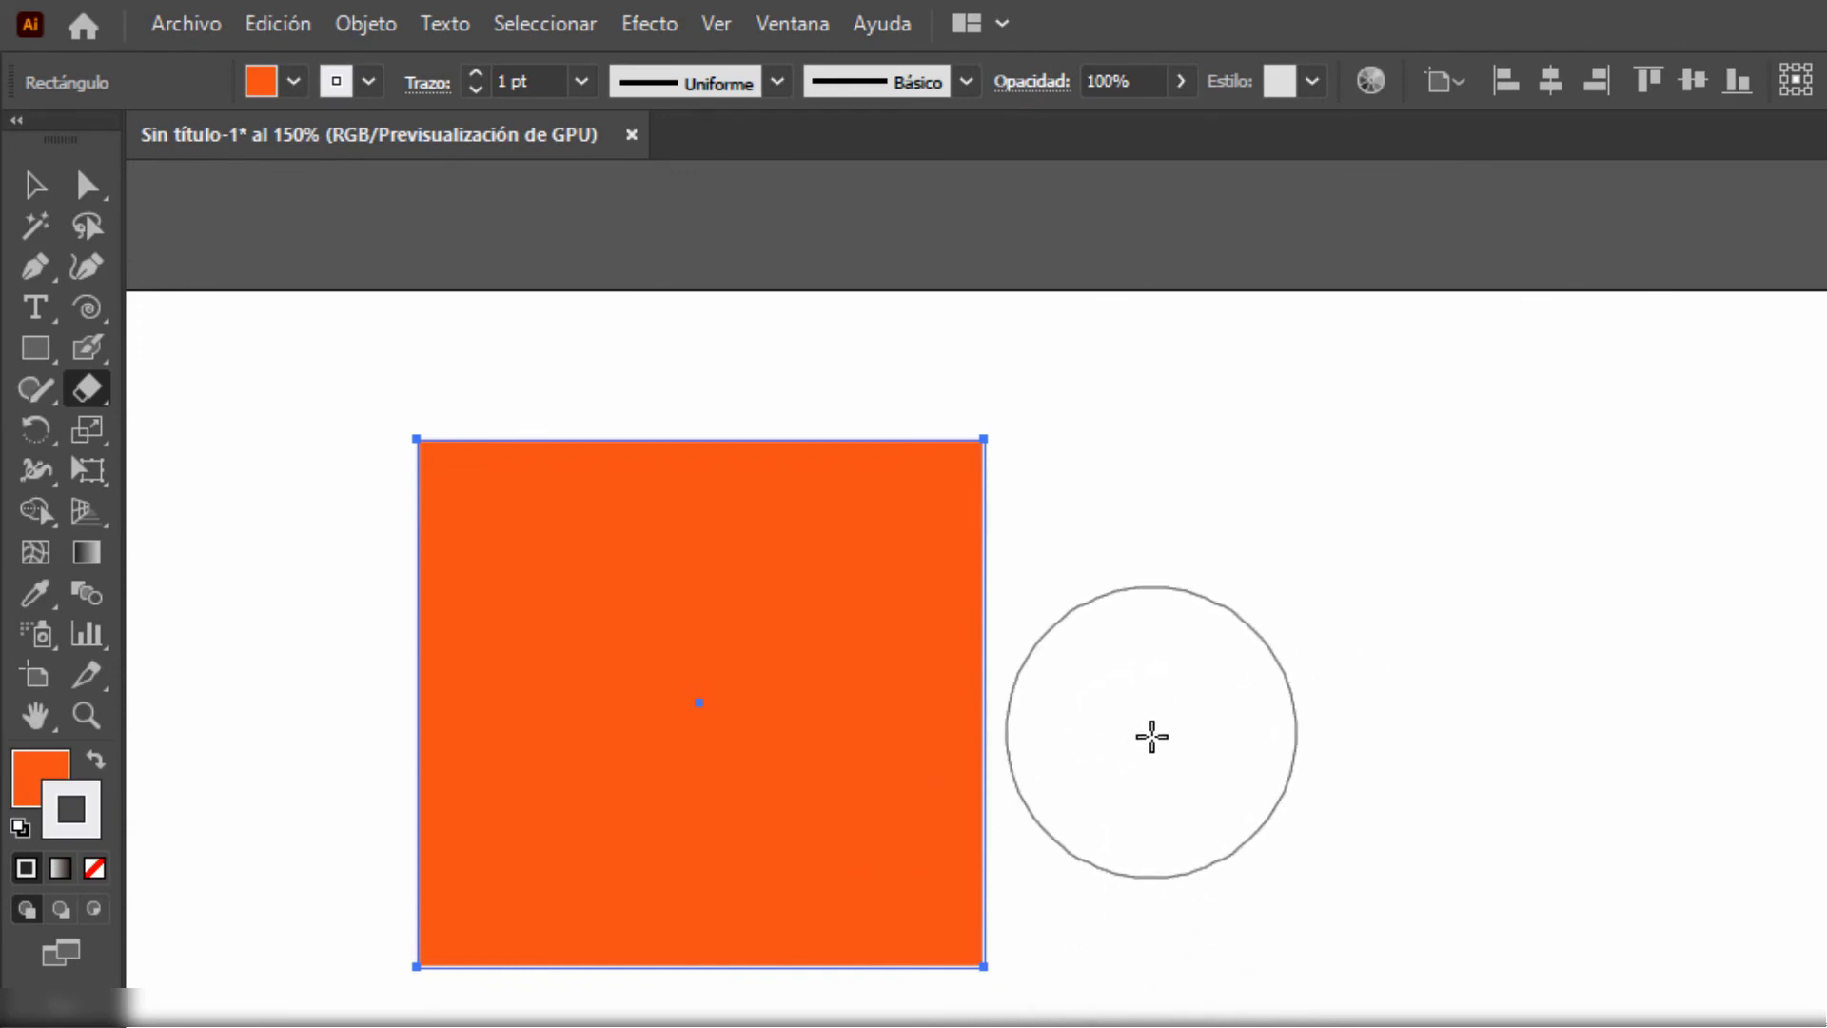
drag(1151, 739, 869, 1023)
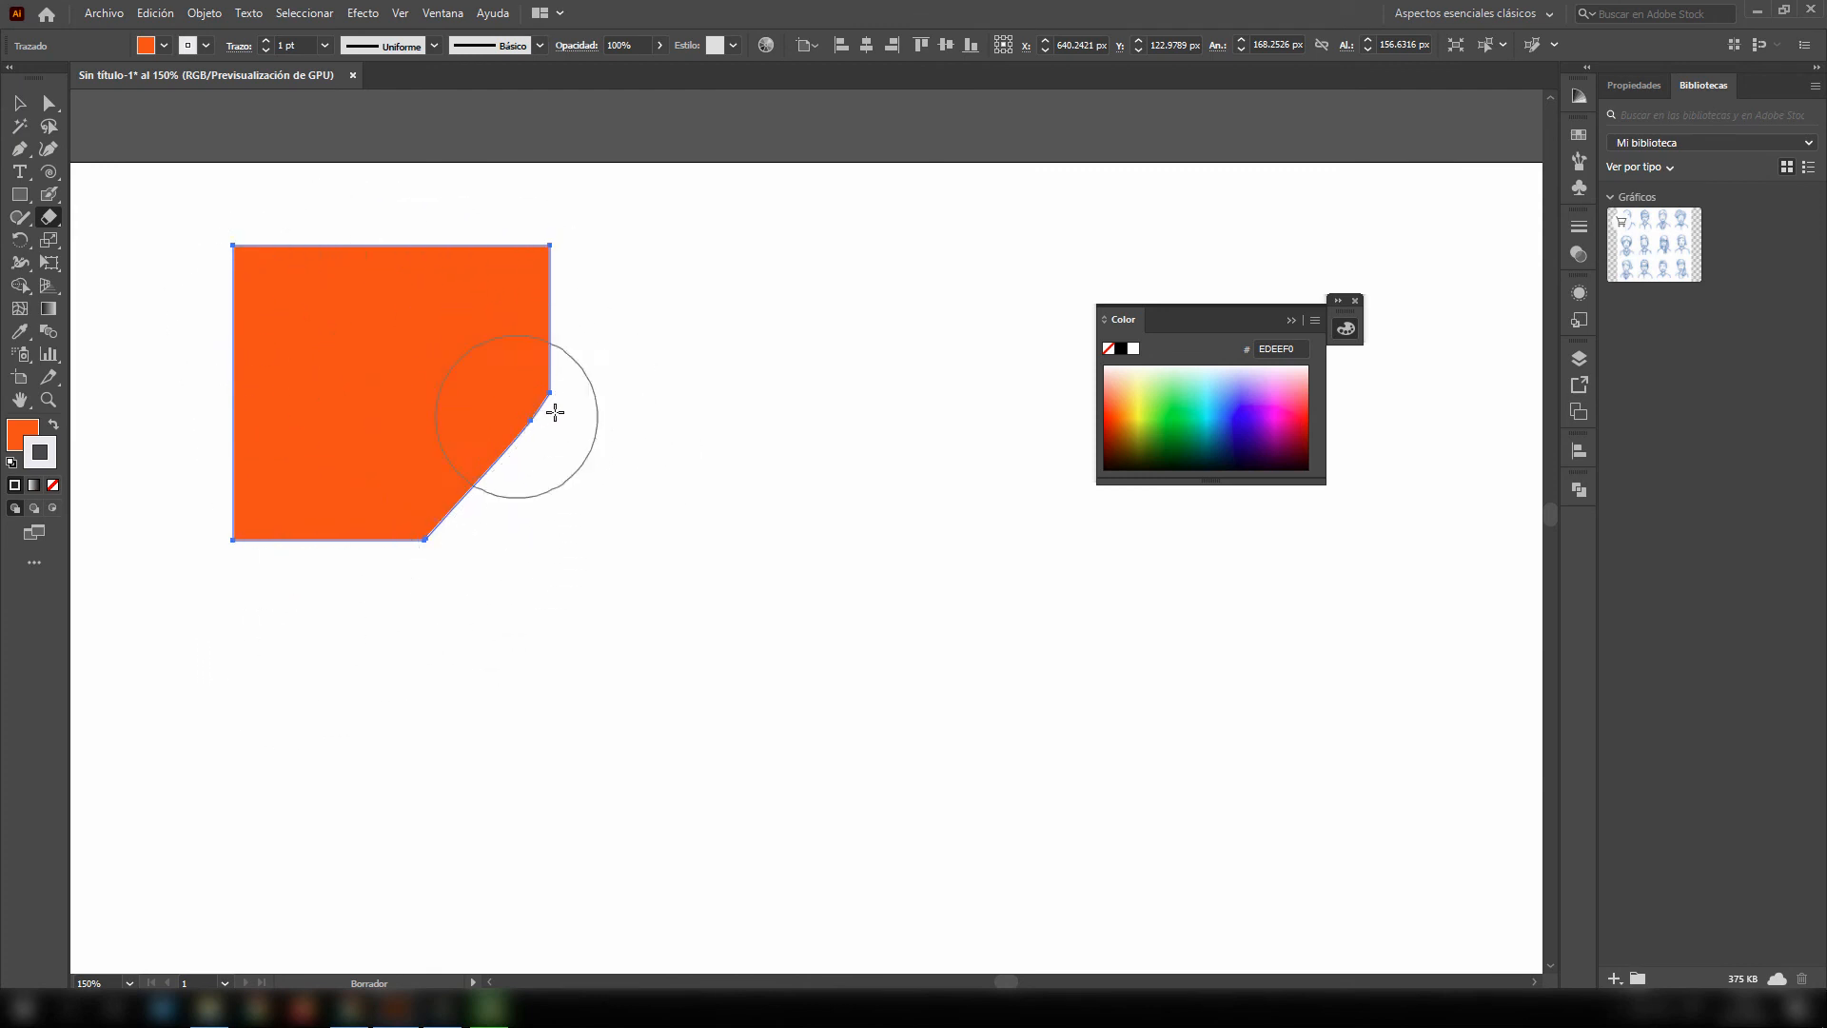
- Erase curved strips from the rectangle's right and lower edges with the Eraser tool, and review the Eraser options without changing them
drag(649, 215, 584, 554)
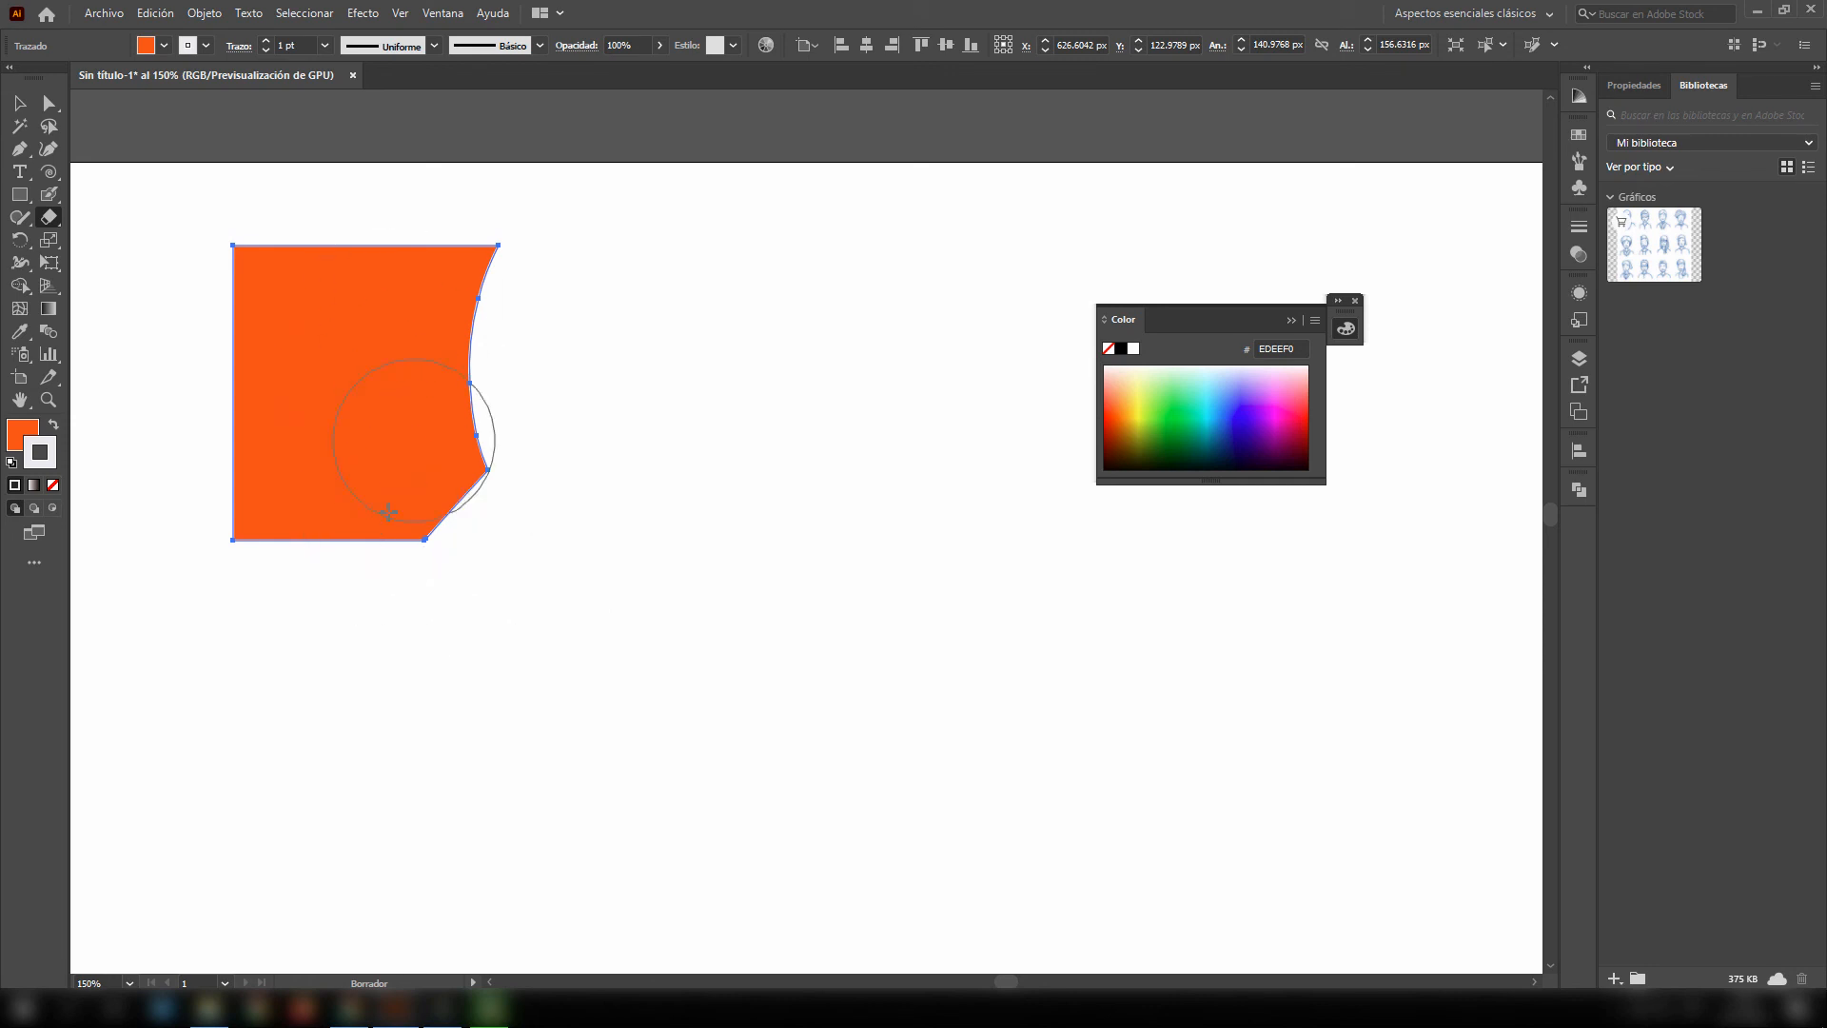
mouse_move(481, 648)
mouse_down()
mouse_move(408, 592)
mouse_move(237, 543)
mouse_up()
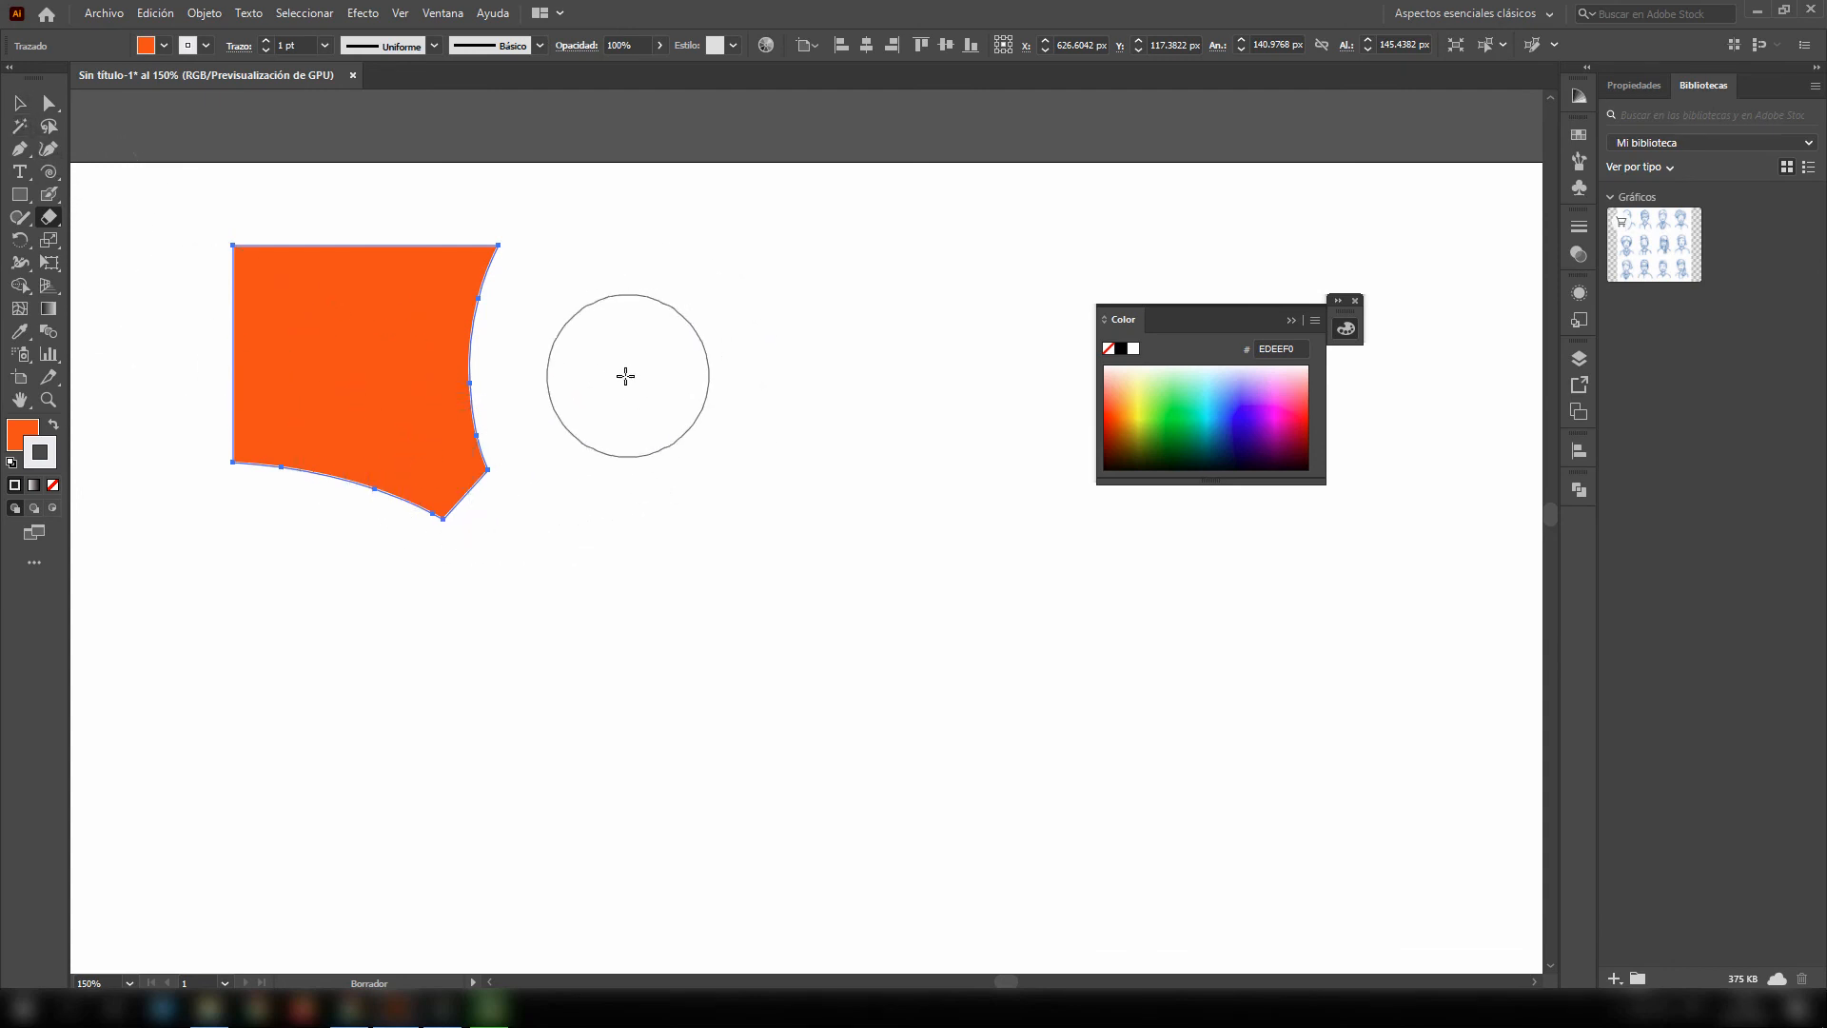
double_click(53, 223)
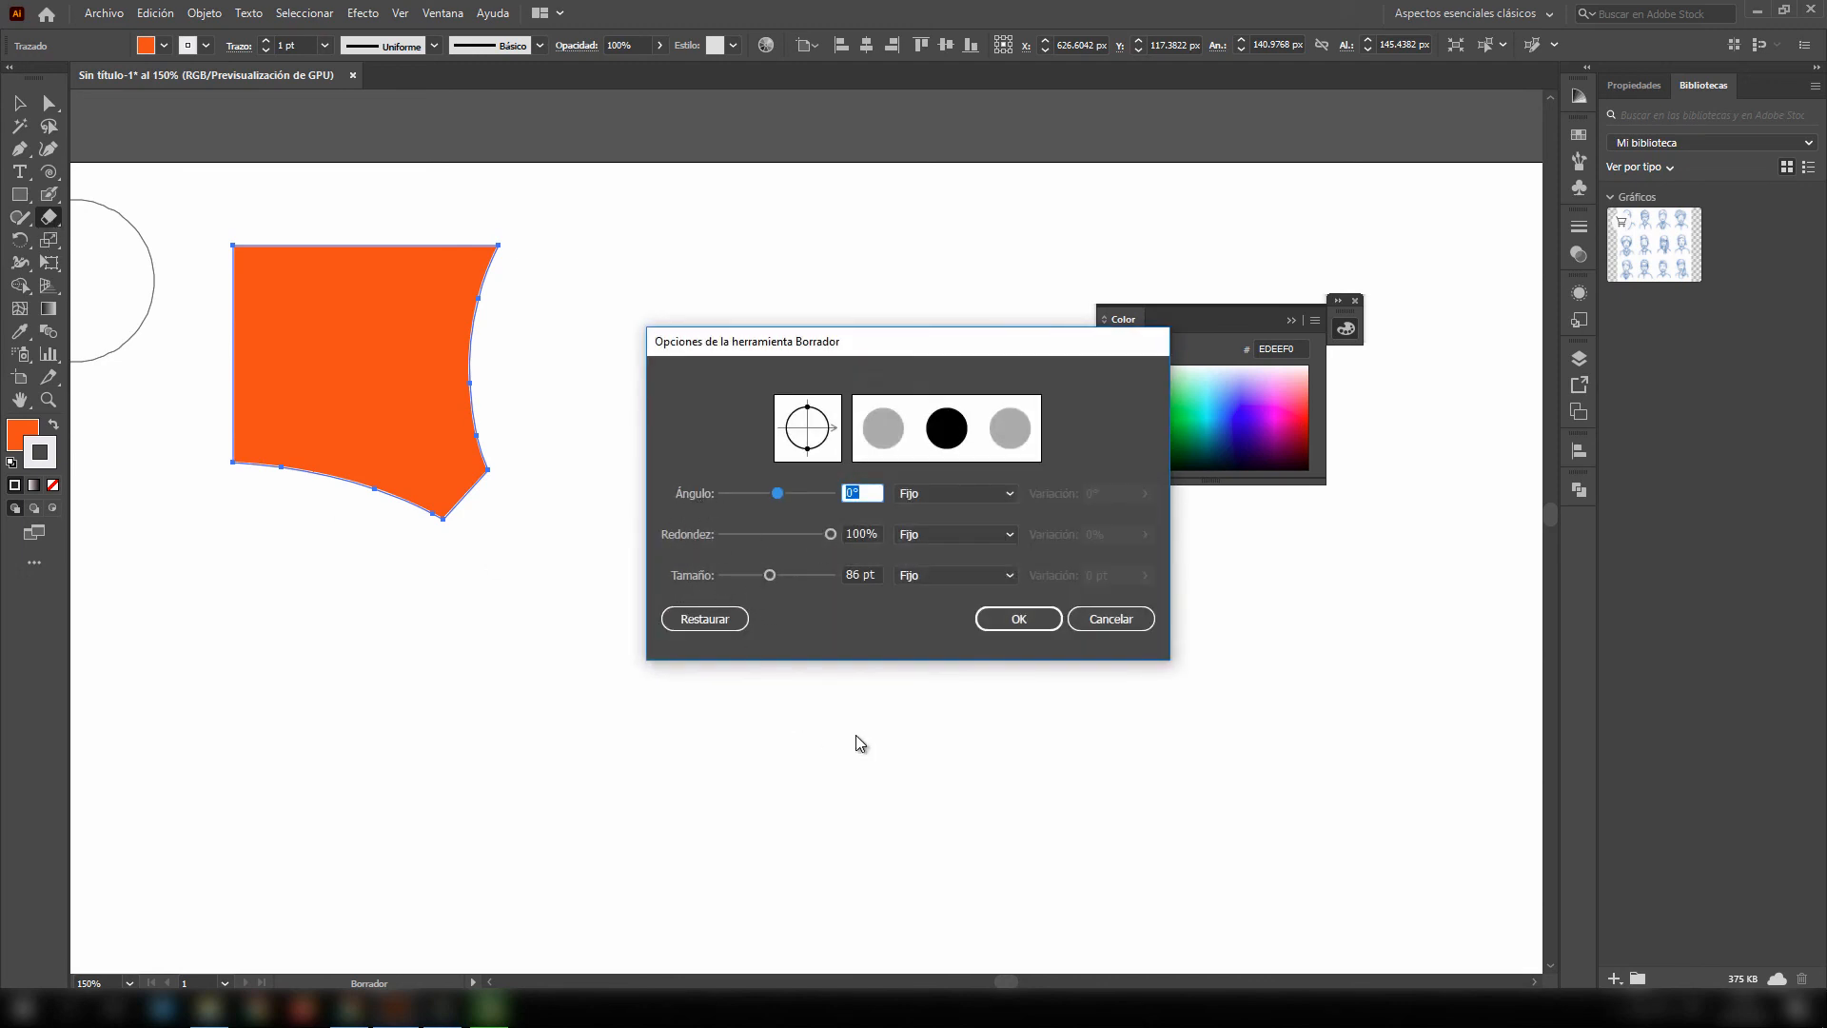
click(1017, 620)
key(v)
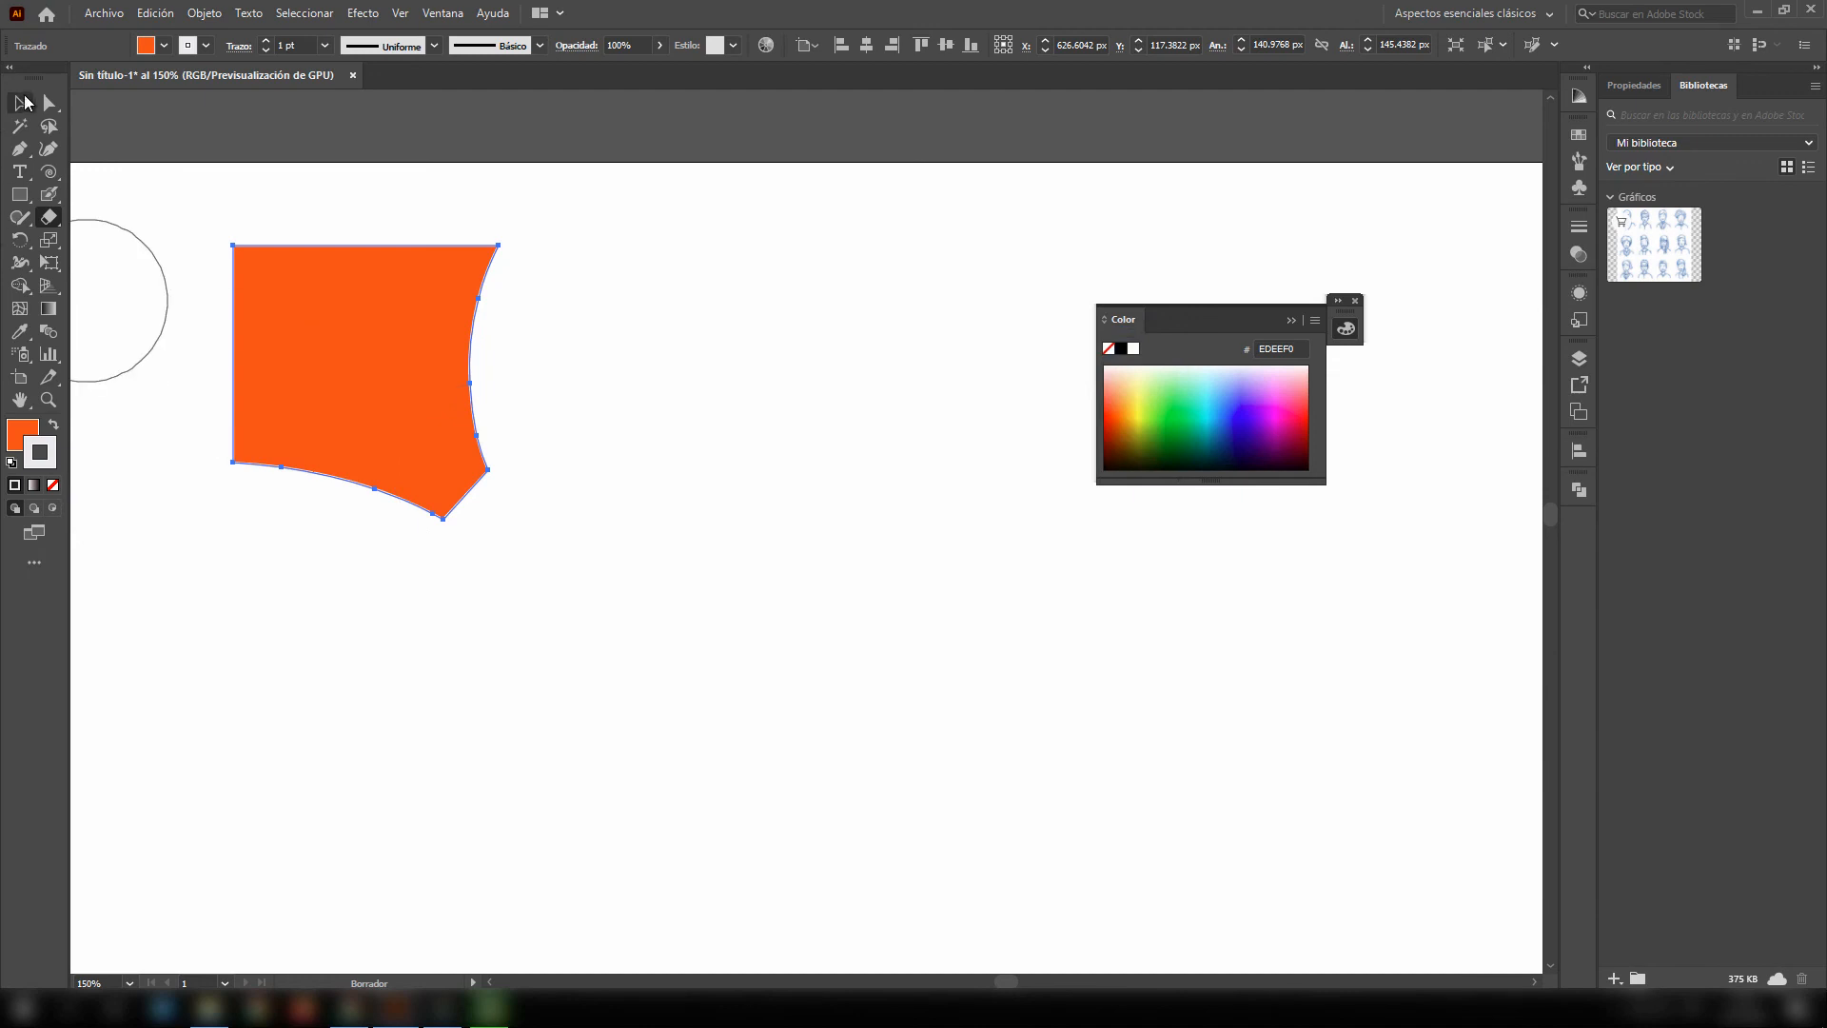
- Undo all the erasing on the orange rectangle and delete the rectangle
key(ctrl+z)
key(ctrl+z)
key(ctrl+z)
key(ctrl+z)
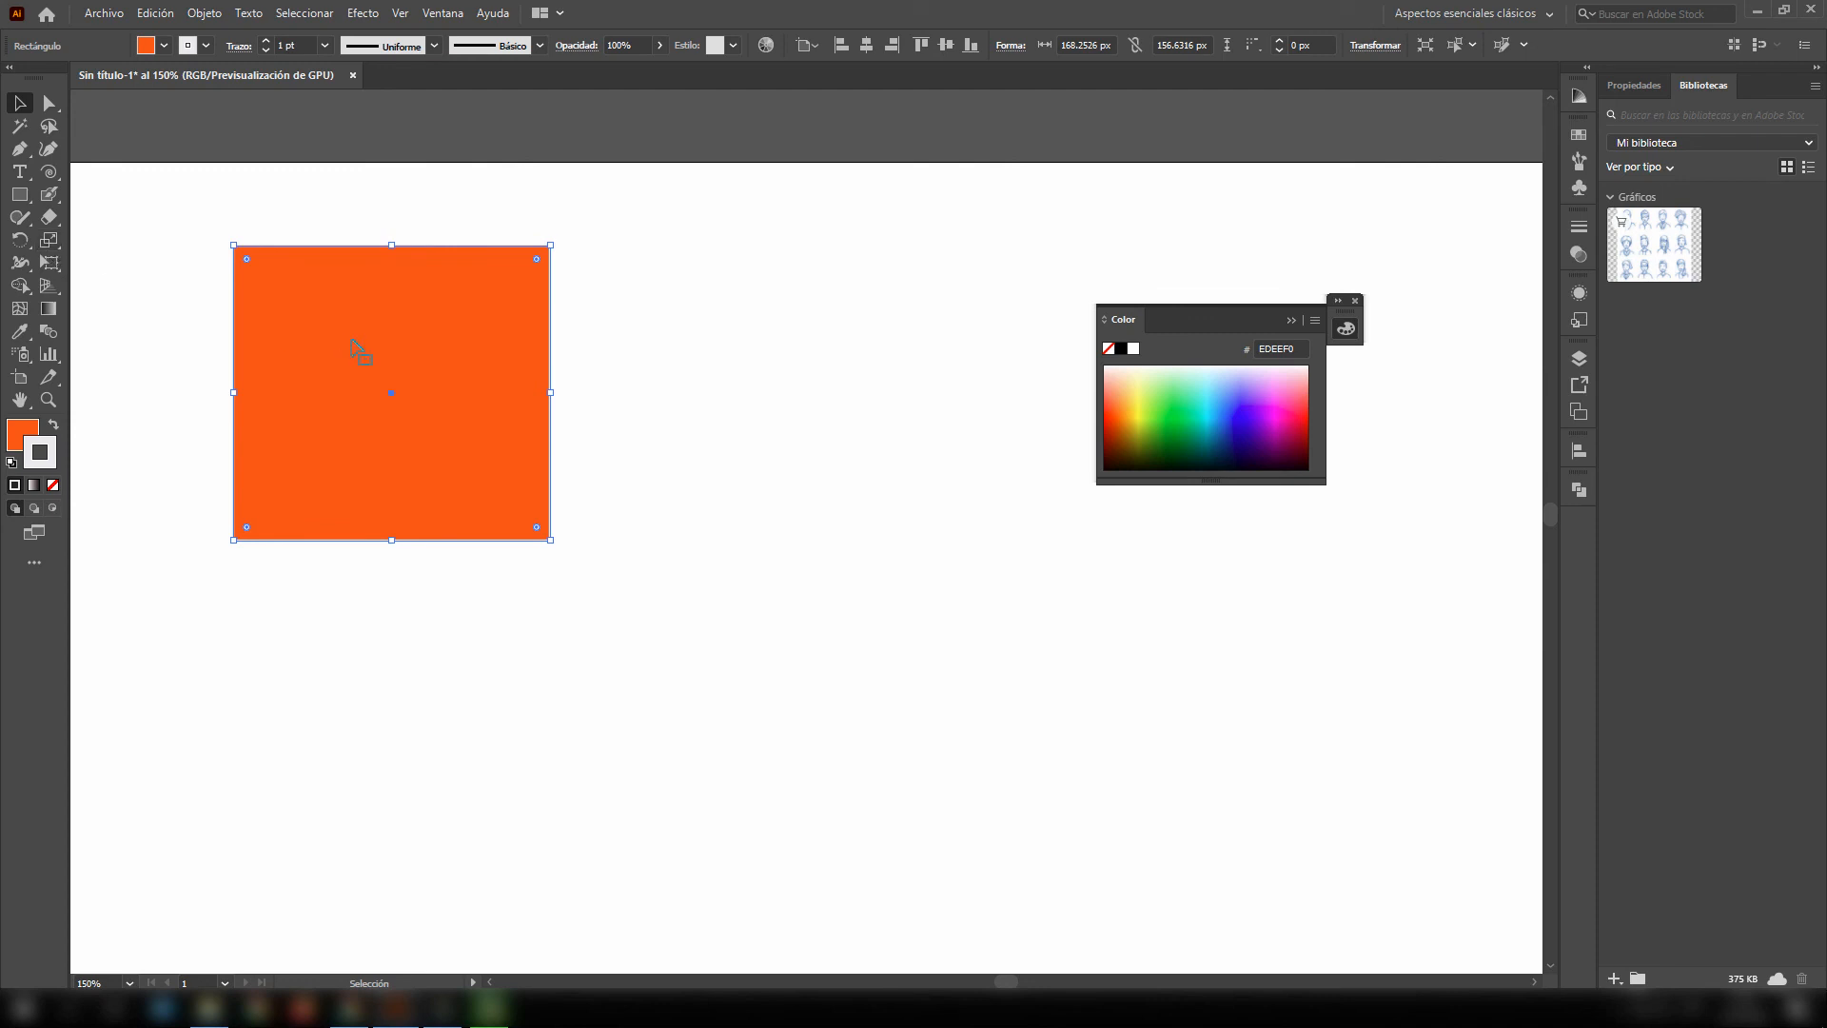
key(Delete)
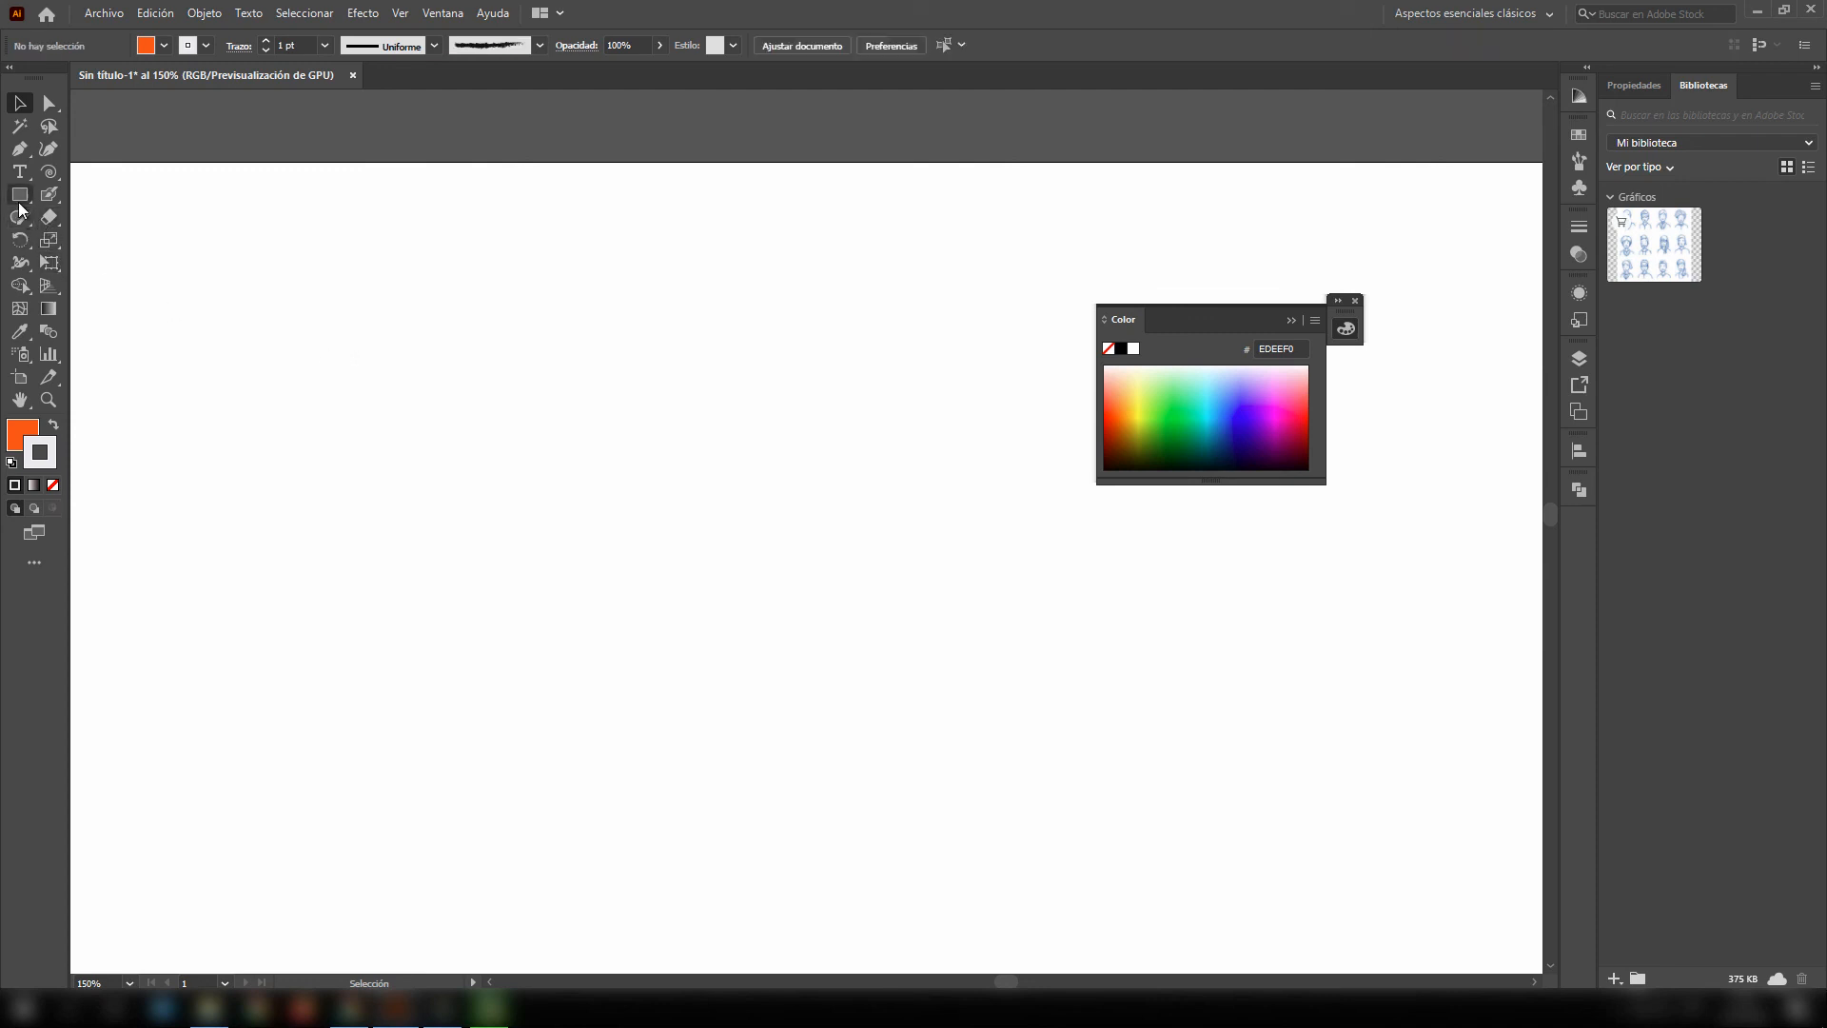
- Draw an orange hexagon about 141 by 122 px with the Polygon tool and shift it slightly down and to the right
drag(20, 207, 95, 278)
drag(325, 322, 407, 424)
click(22, 105)
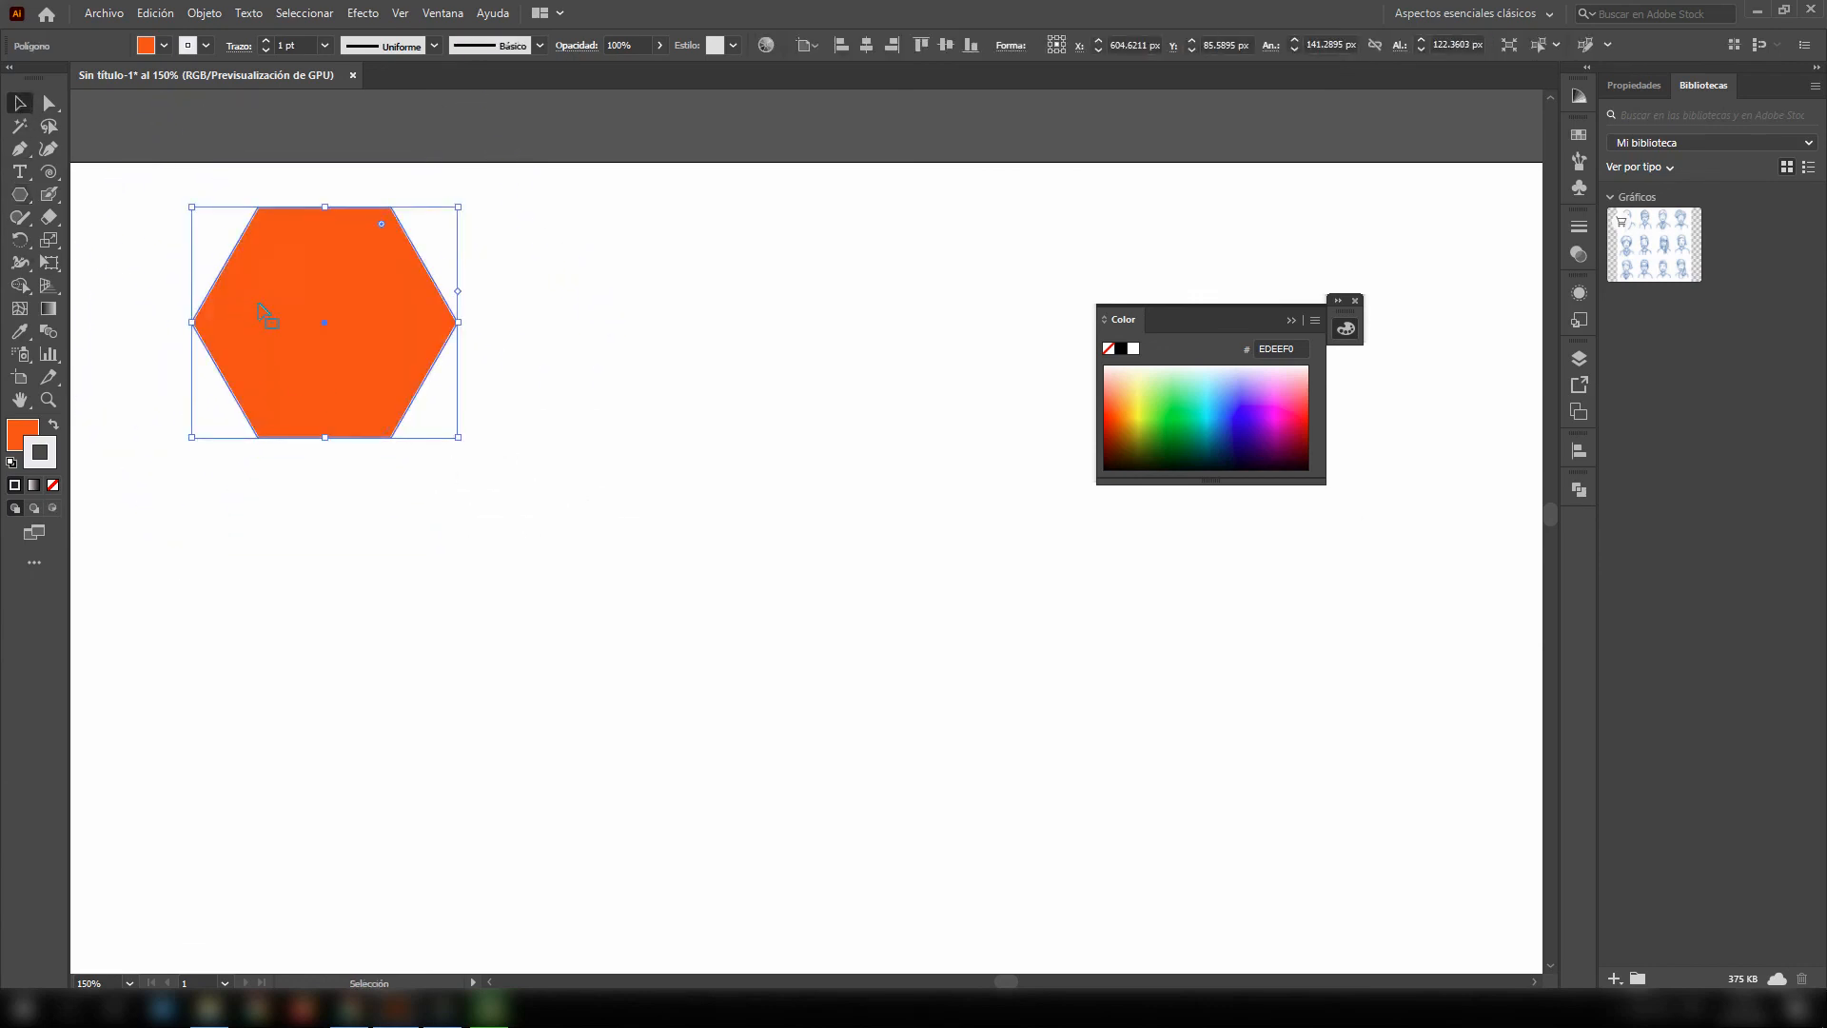
drag(259, 306, 300, 373)
- Cut the hexagon's outline at its upper-left and right corners with the Scissors tool, and pull the triangular piece up and away
drag(49, 217, 126, 243)
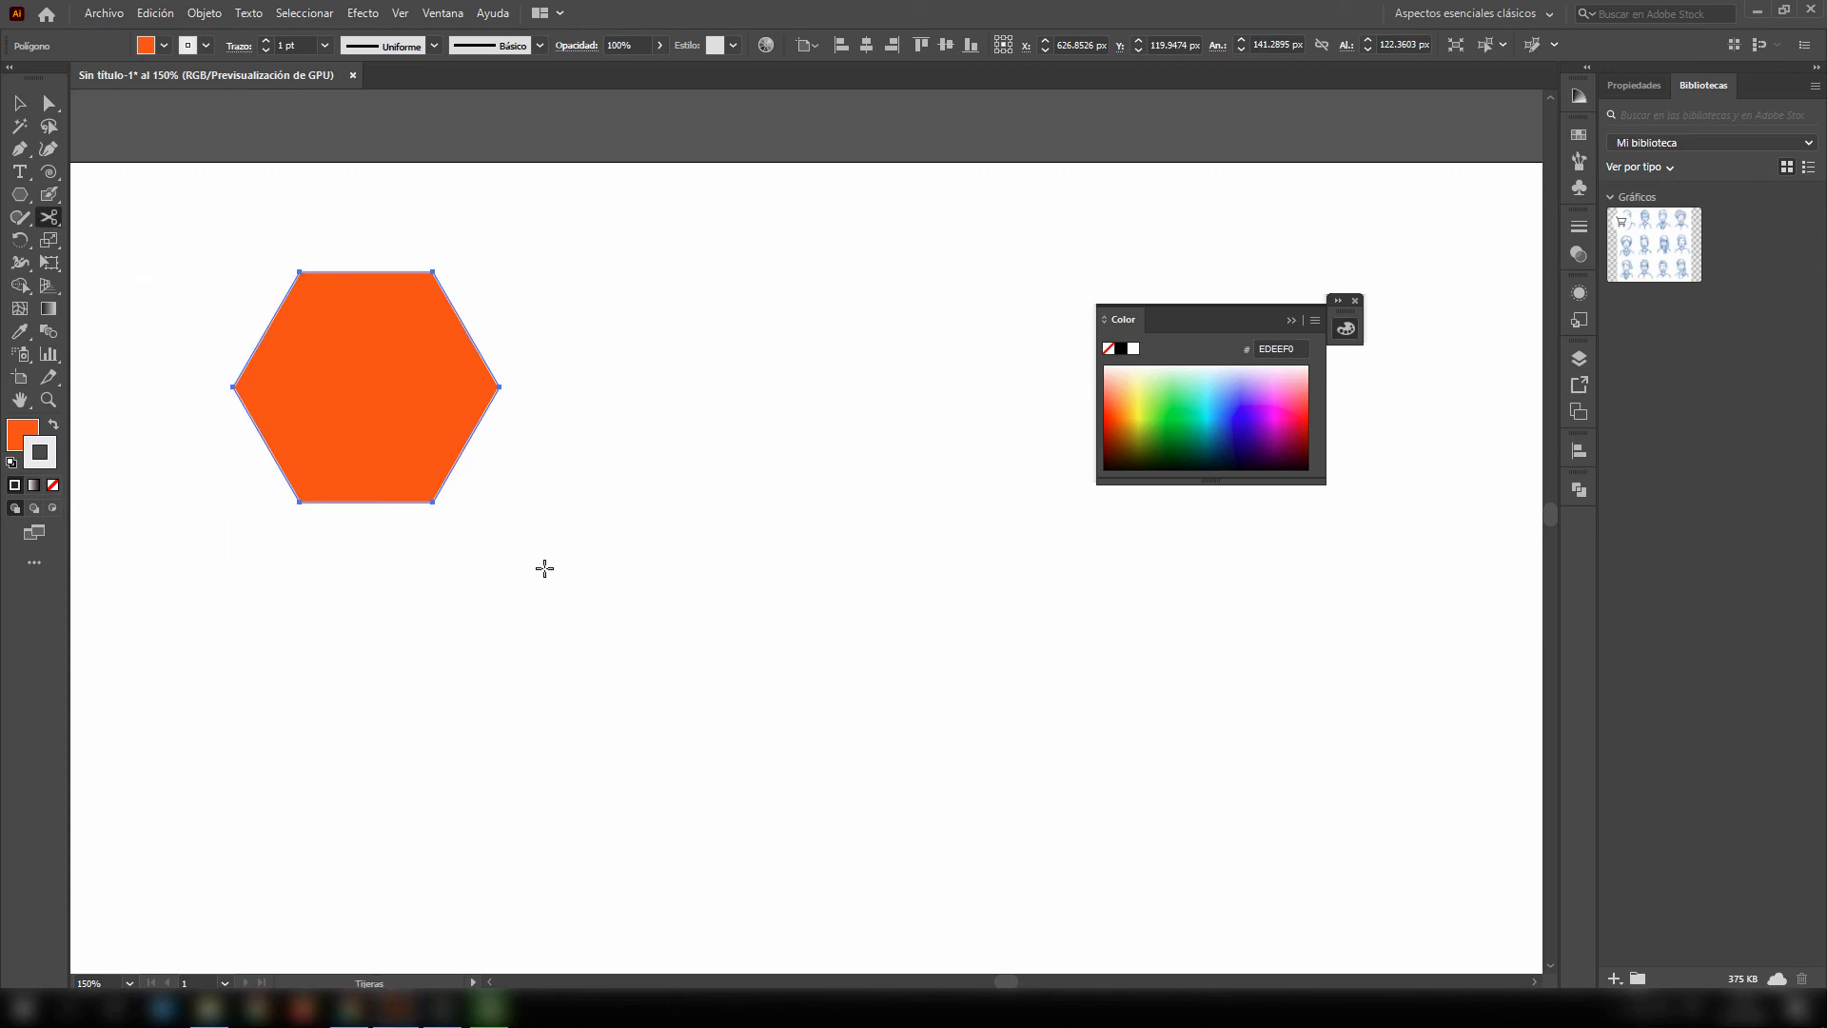
click(301, 272)
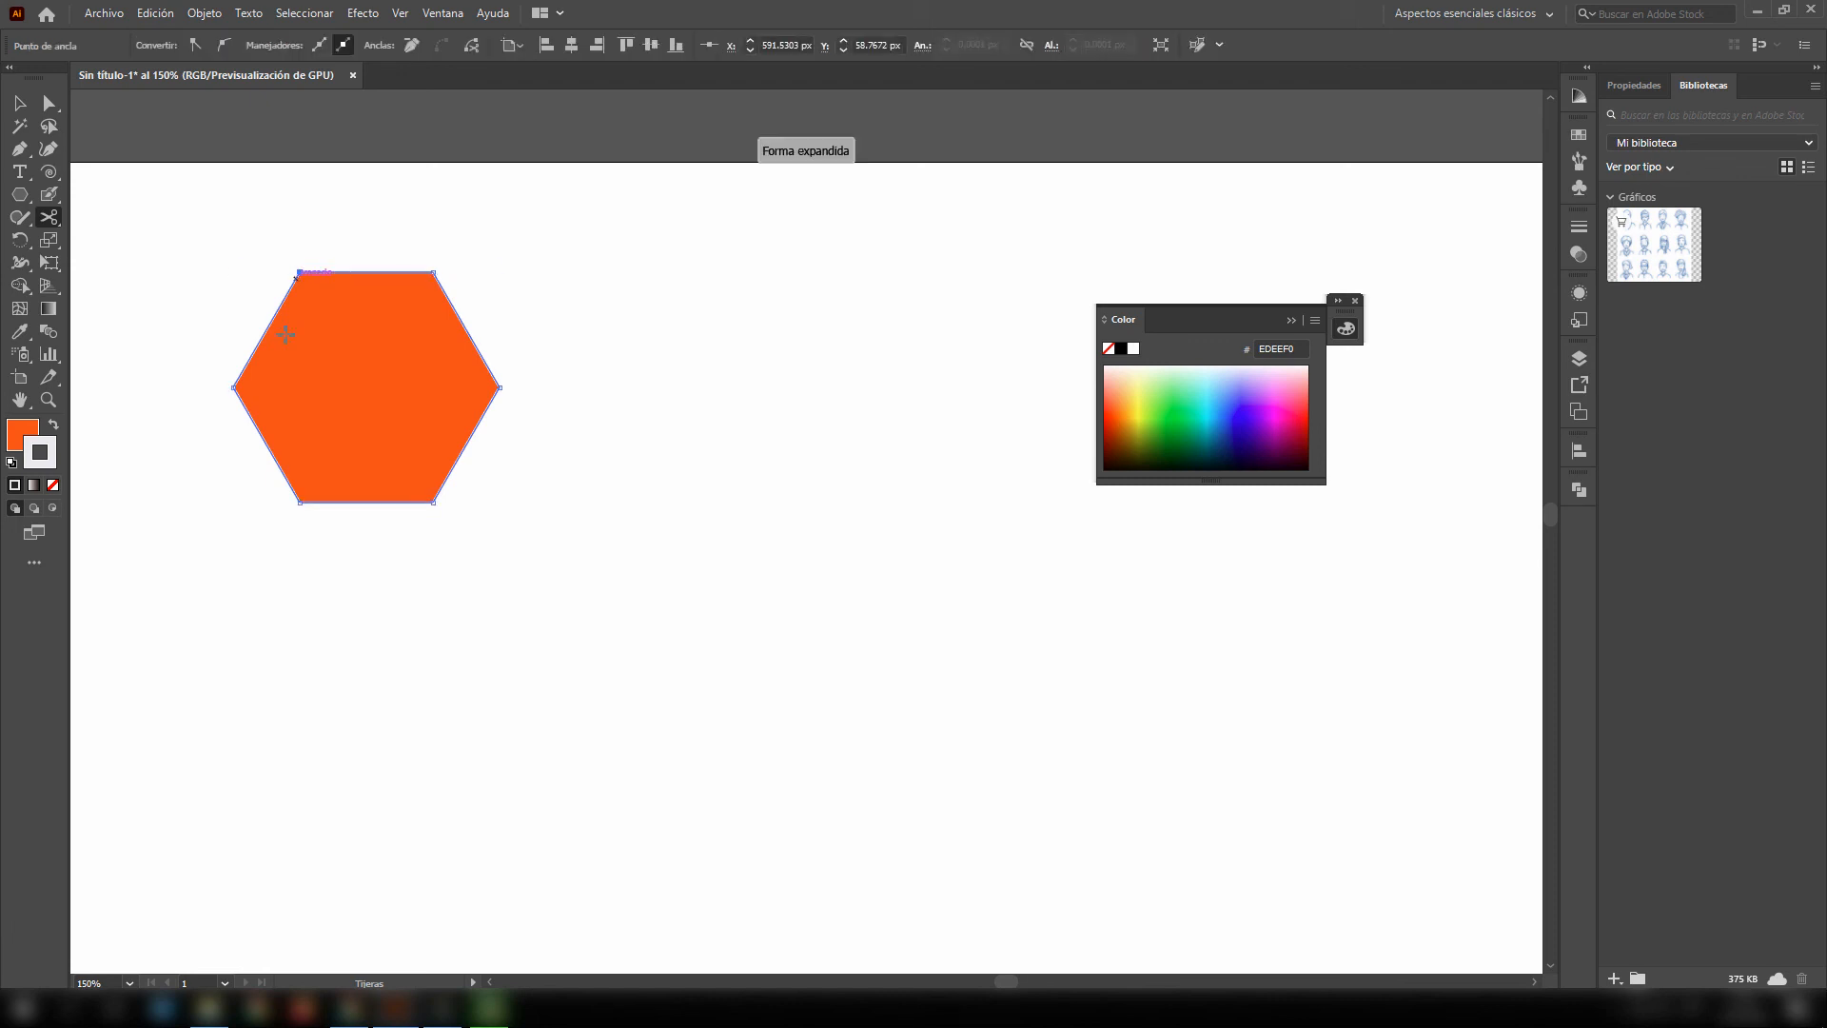
click(499, 388)
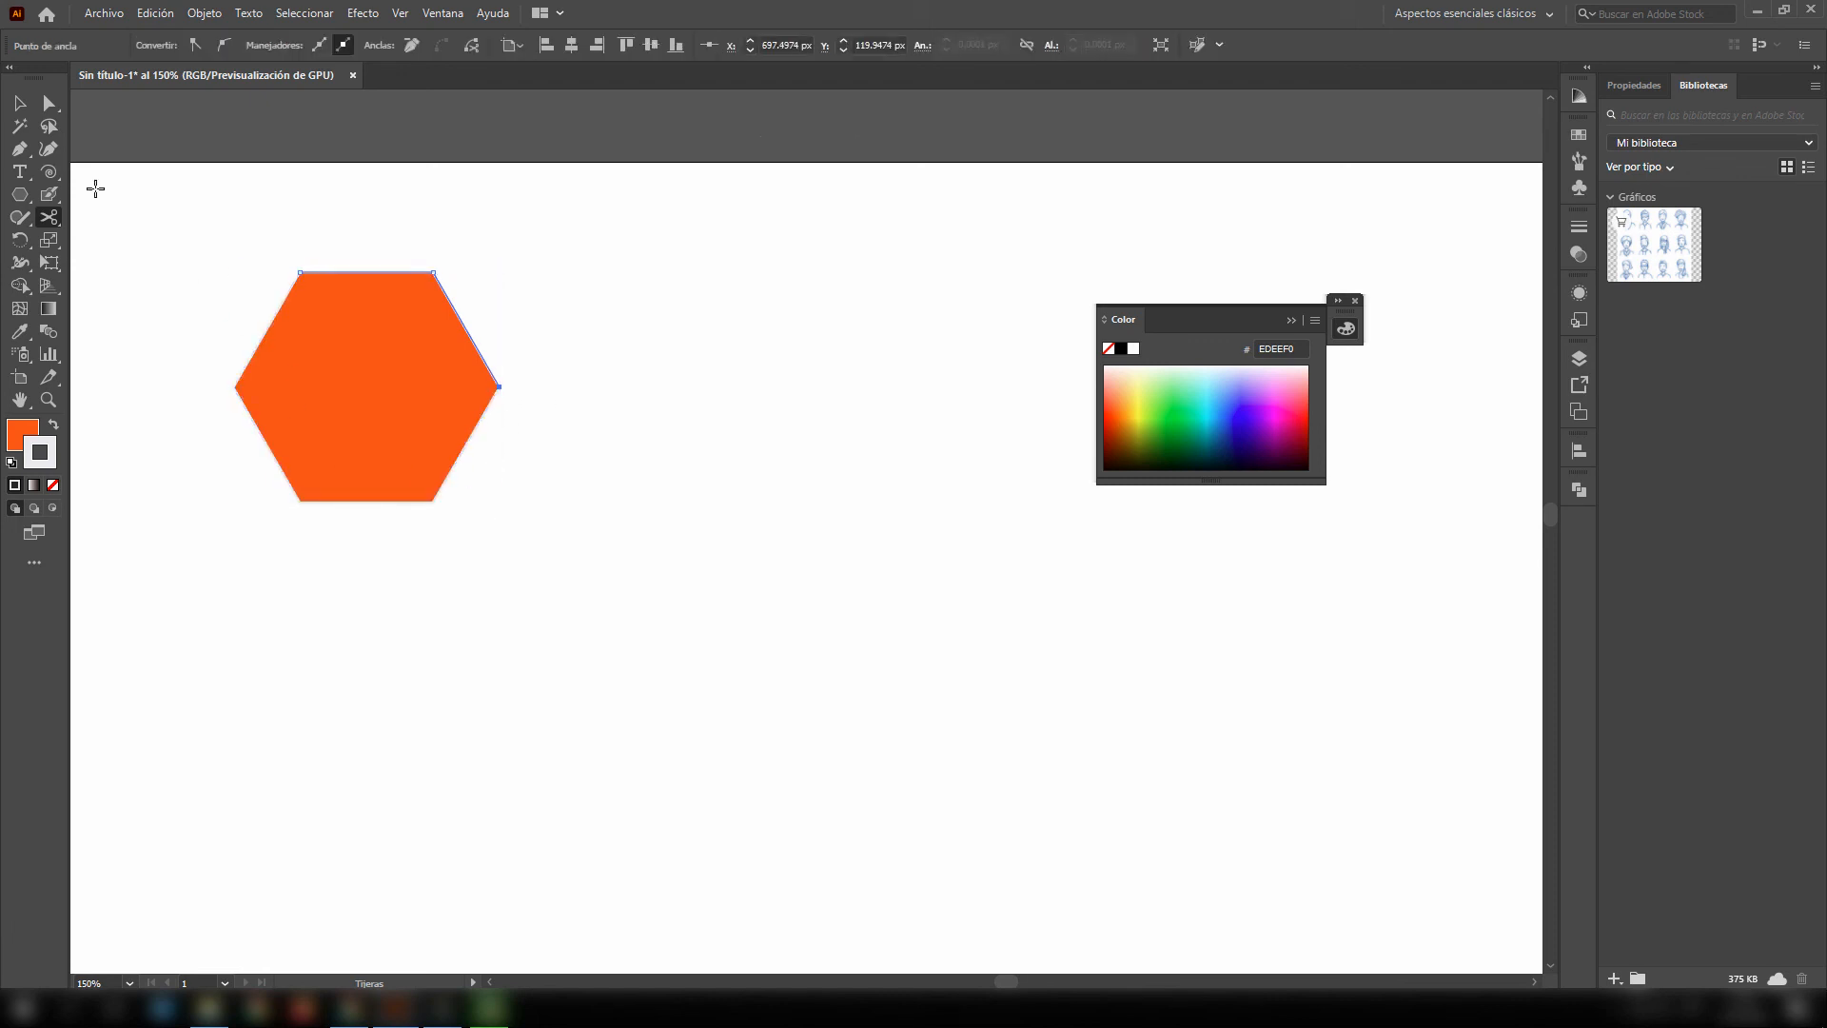
click(24, 109)
drag(411, 310, 529, 264)
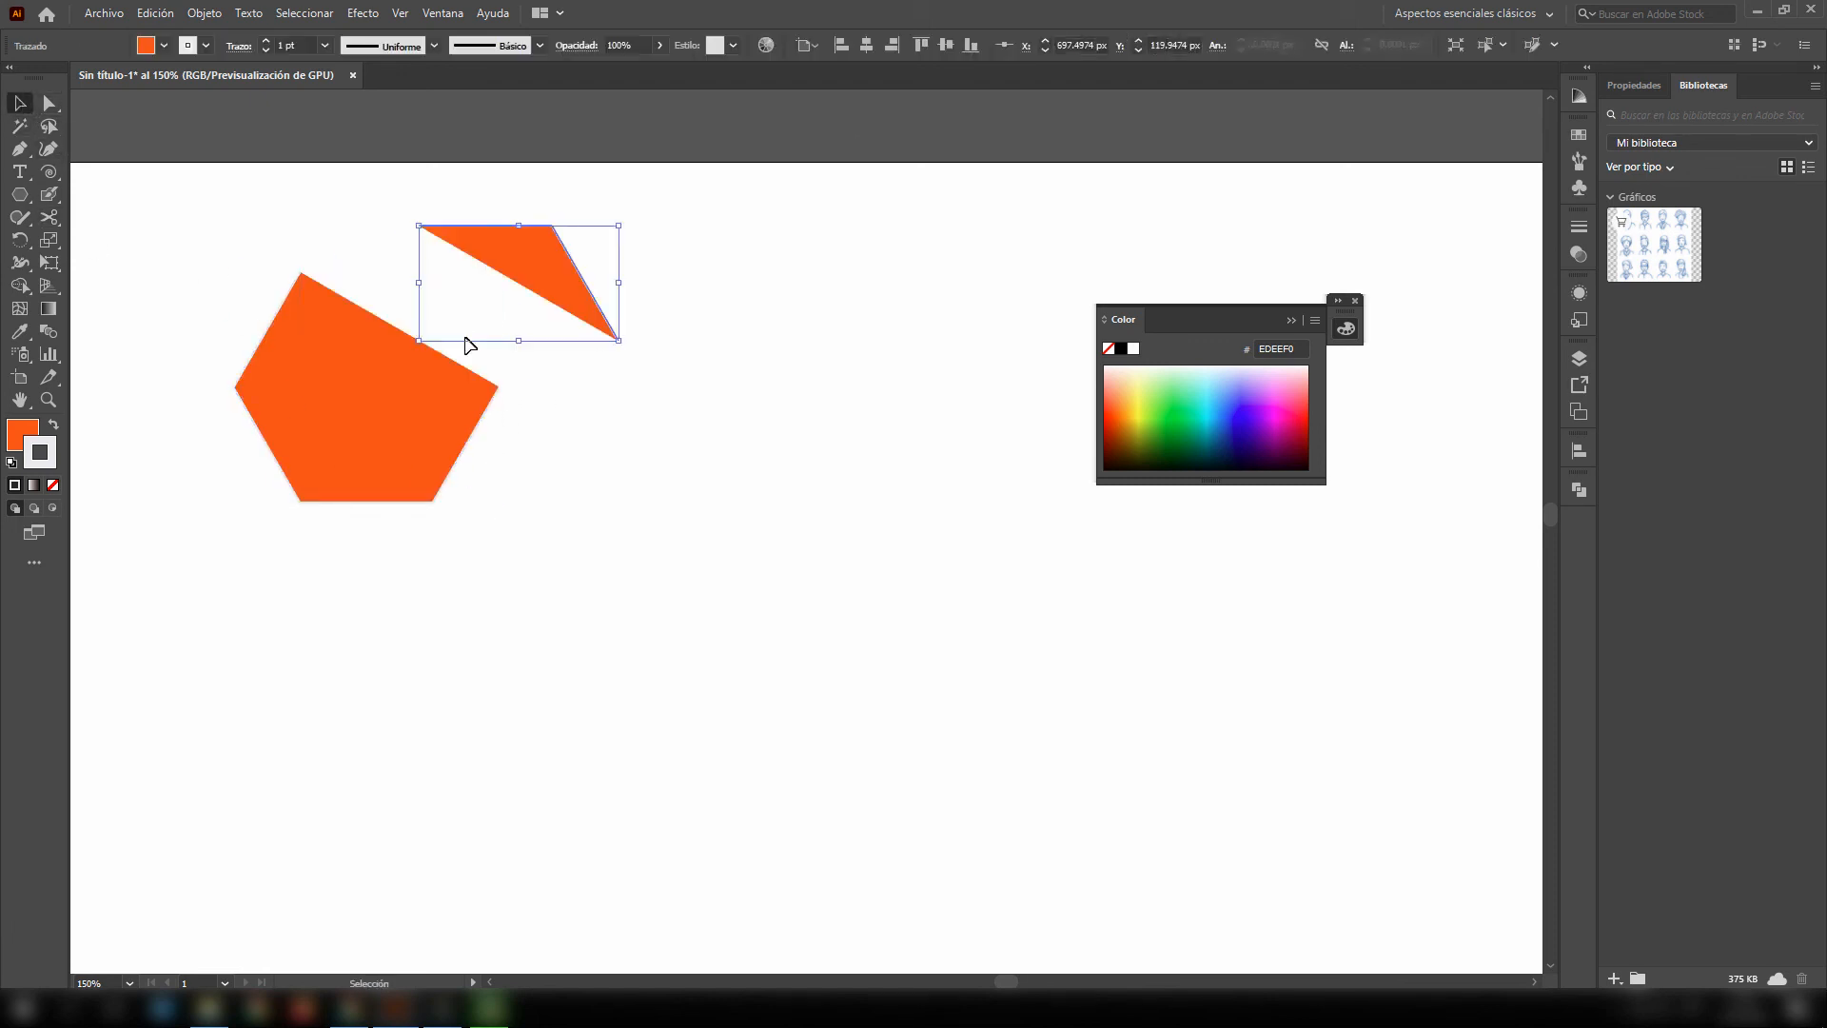
- Reposition the larger hexagon piece down and to the left, and bring the triangular piece a little closer to it
drag(376, 411, 358, 483)
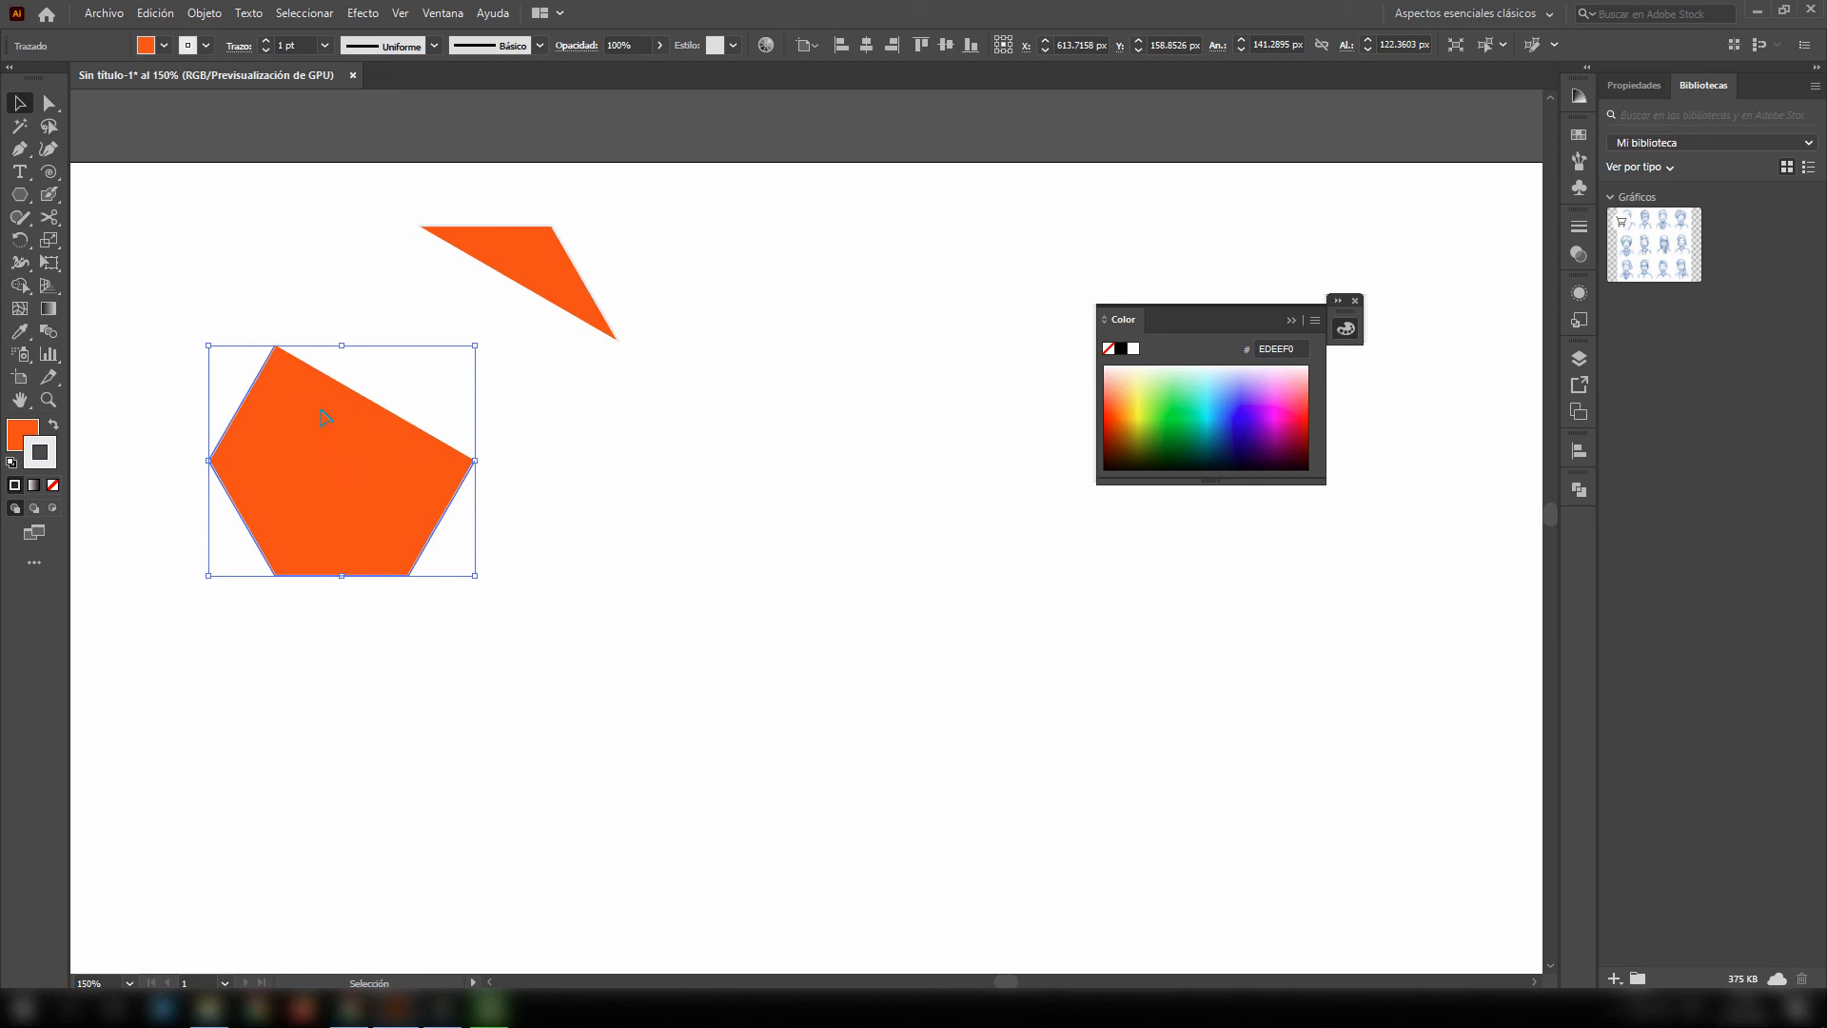
drag(324, 416, 324, 395)
drag(561, 286, 528, 307)
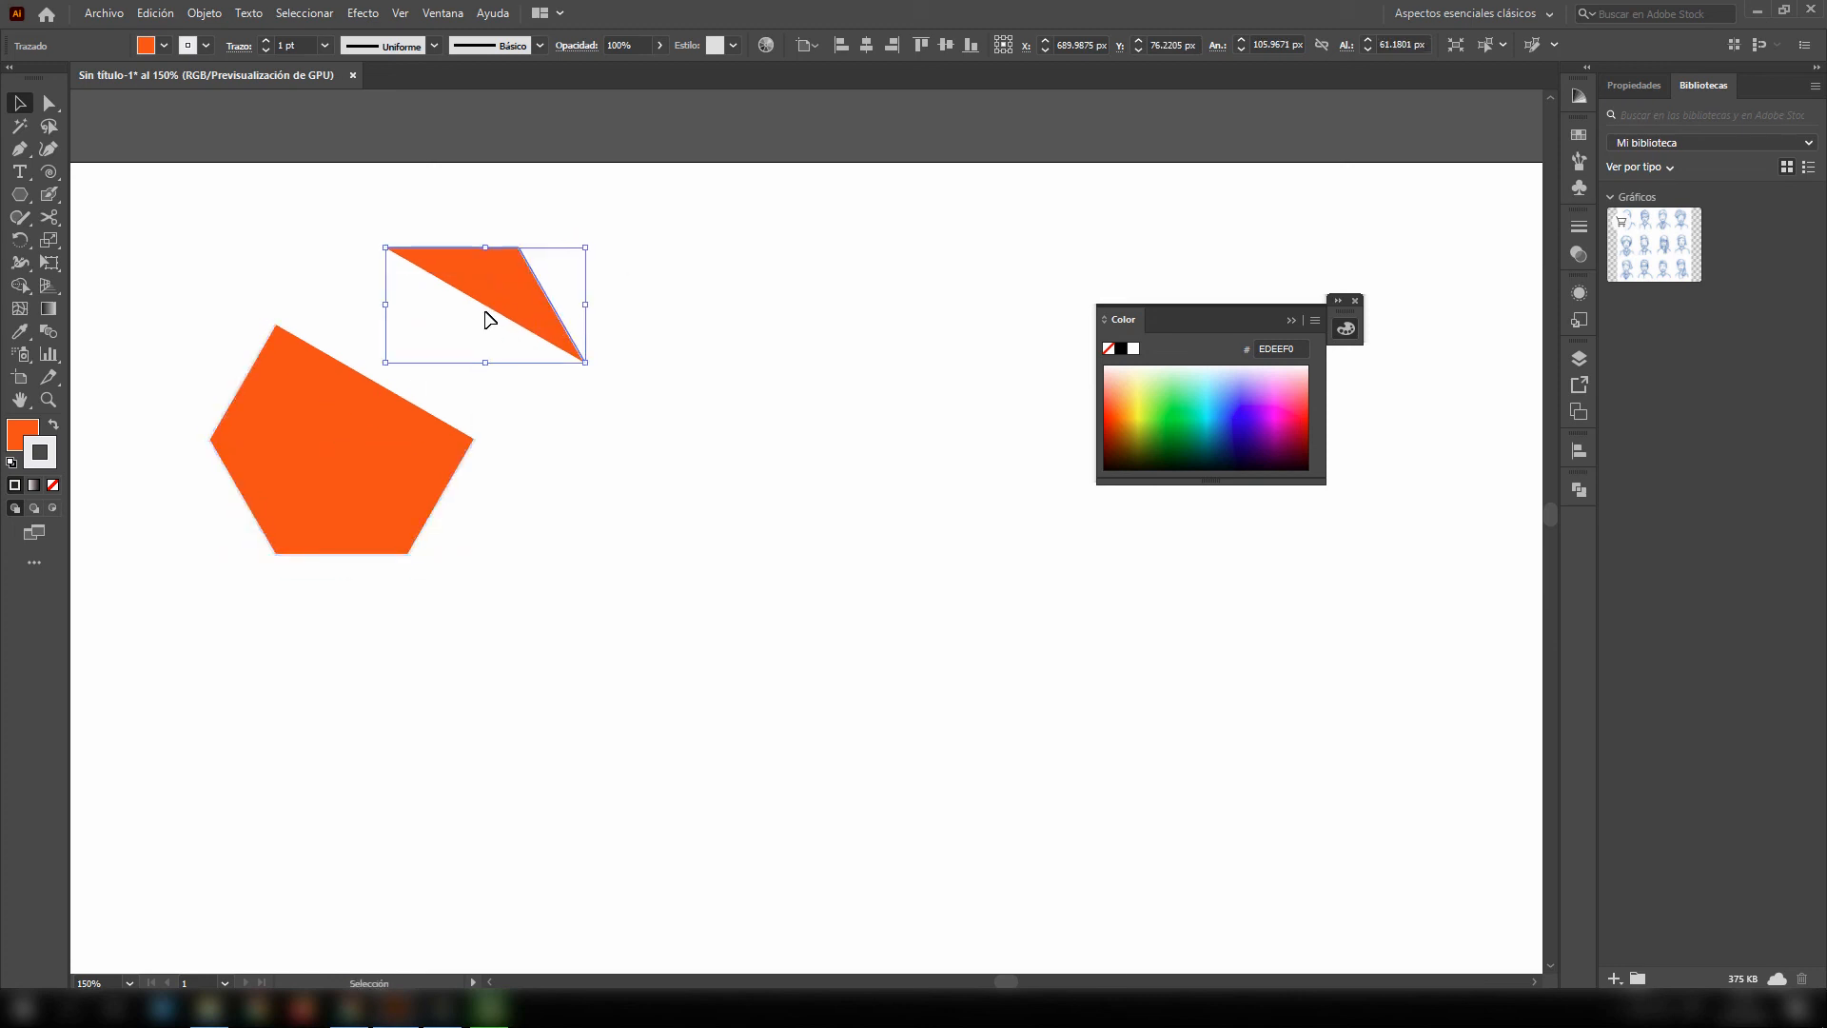
- Close the open edge of the larger hexagon piece between its two cut corners with the Pen tool
click(326, 466)
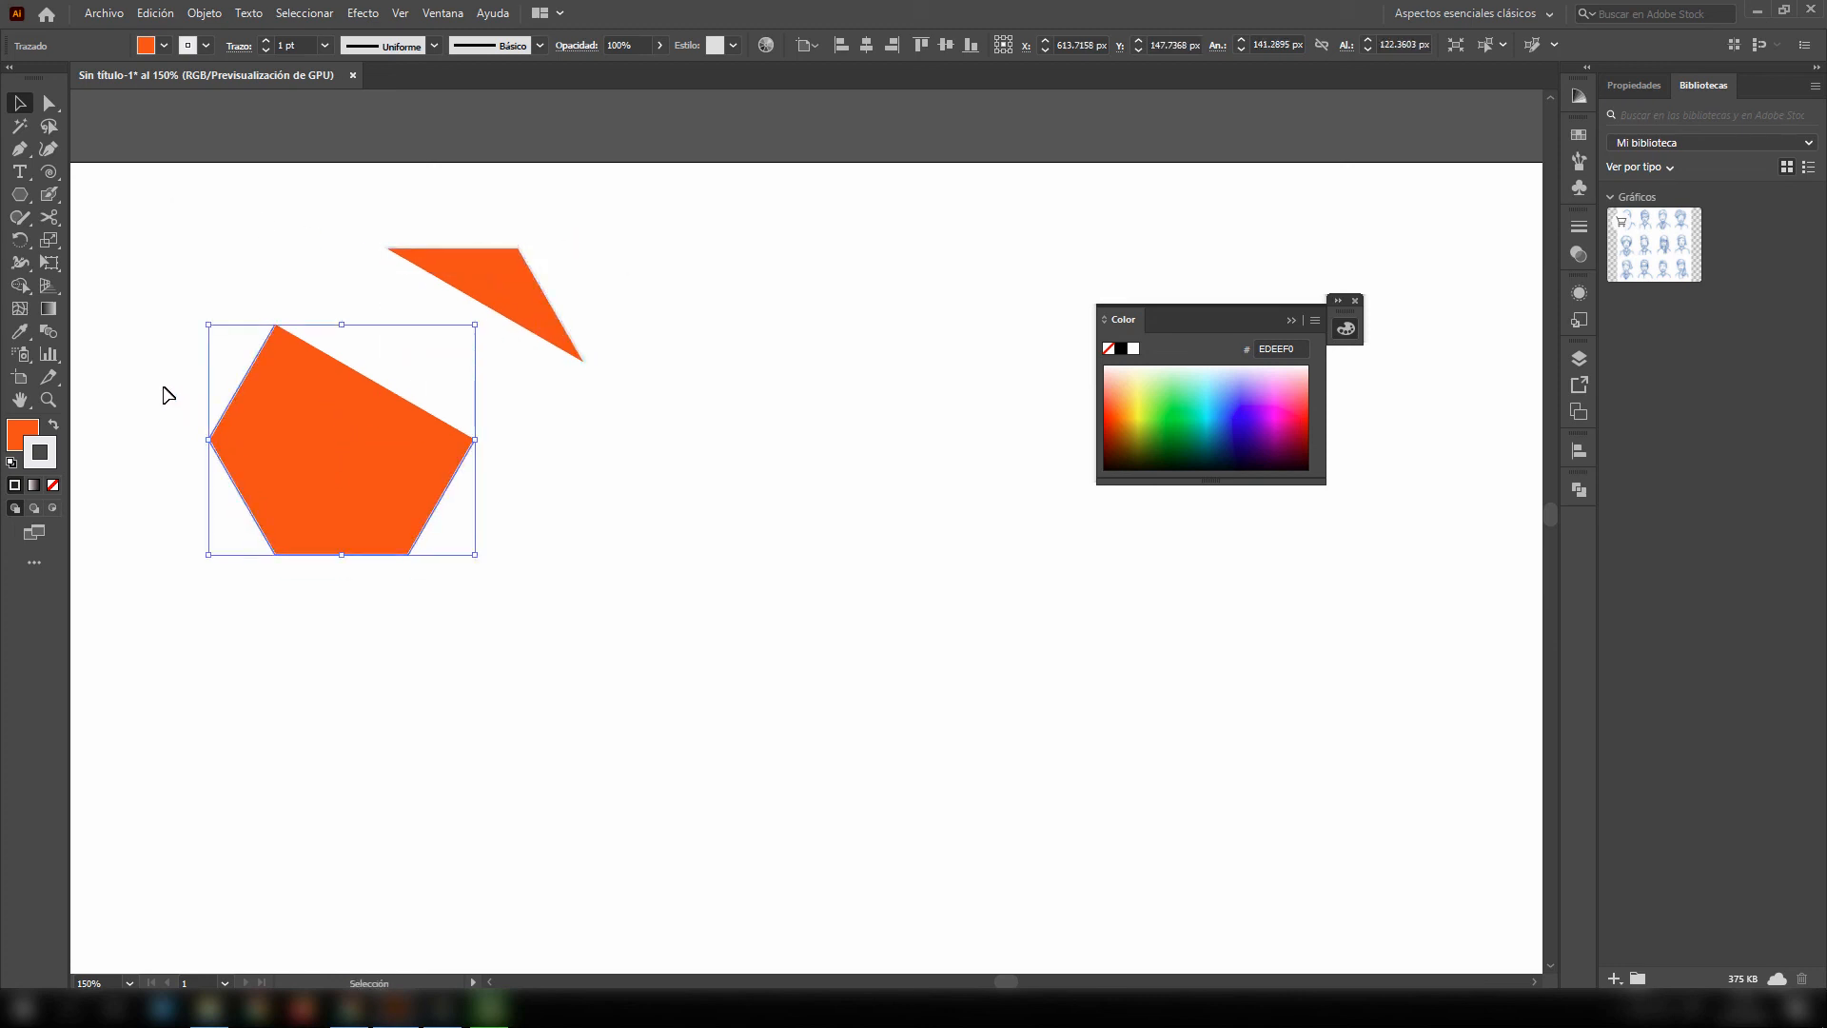
click(19, 149)
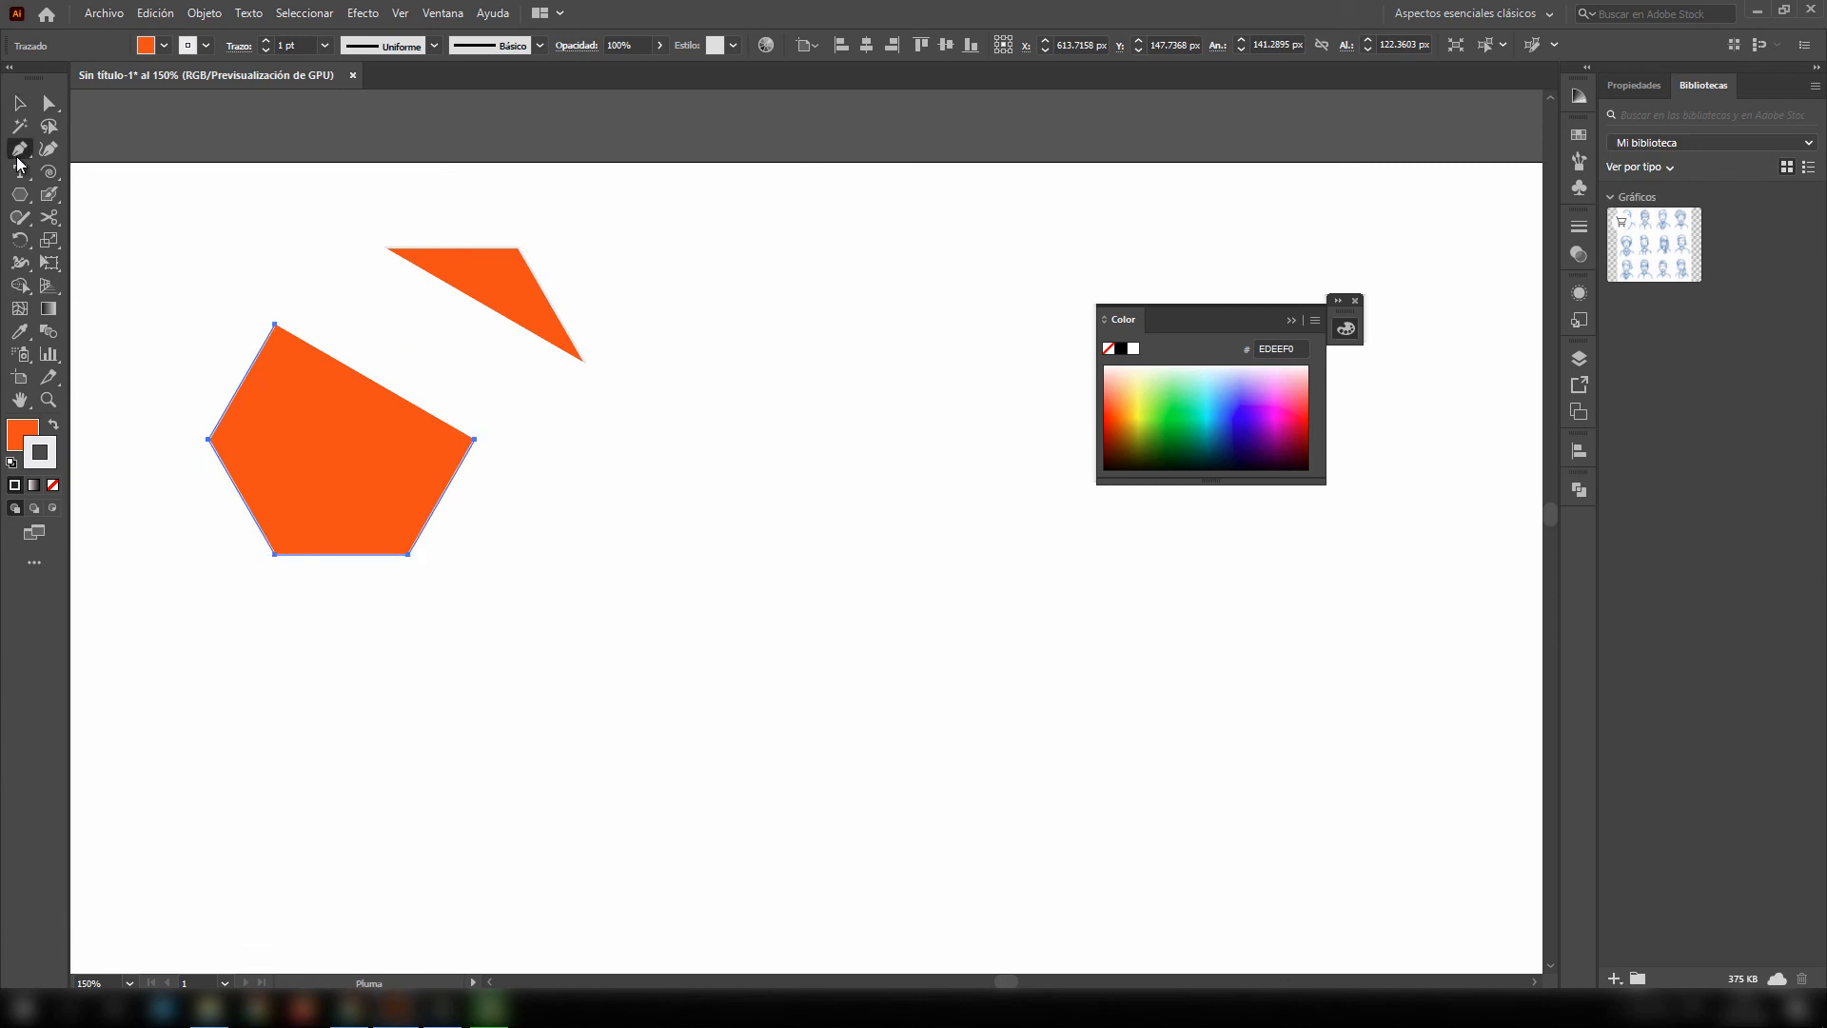
click(276, 326)
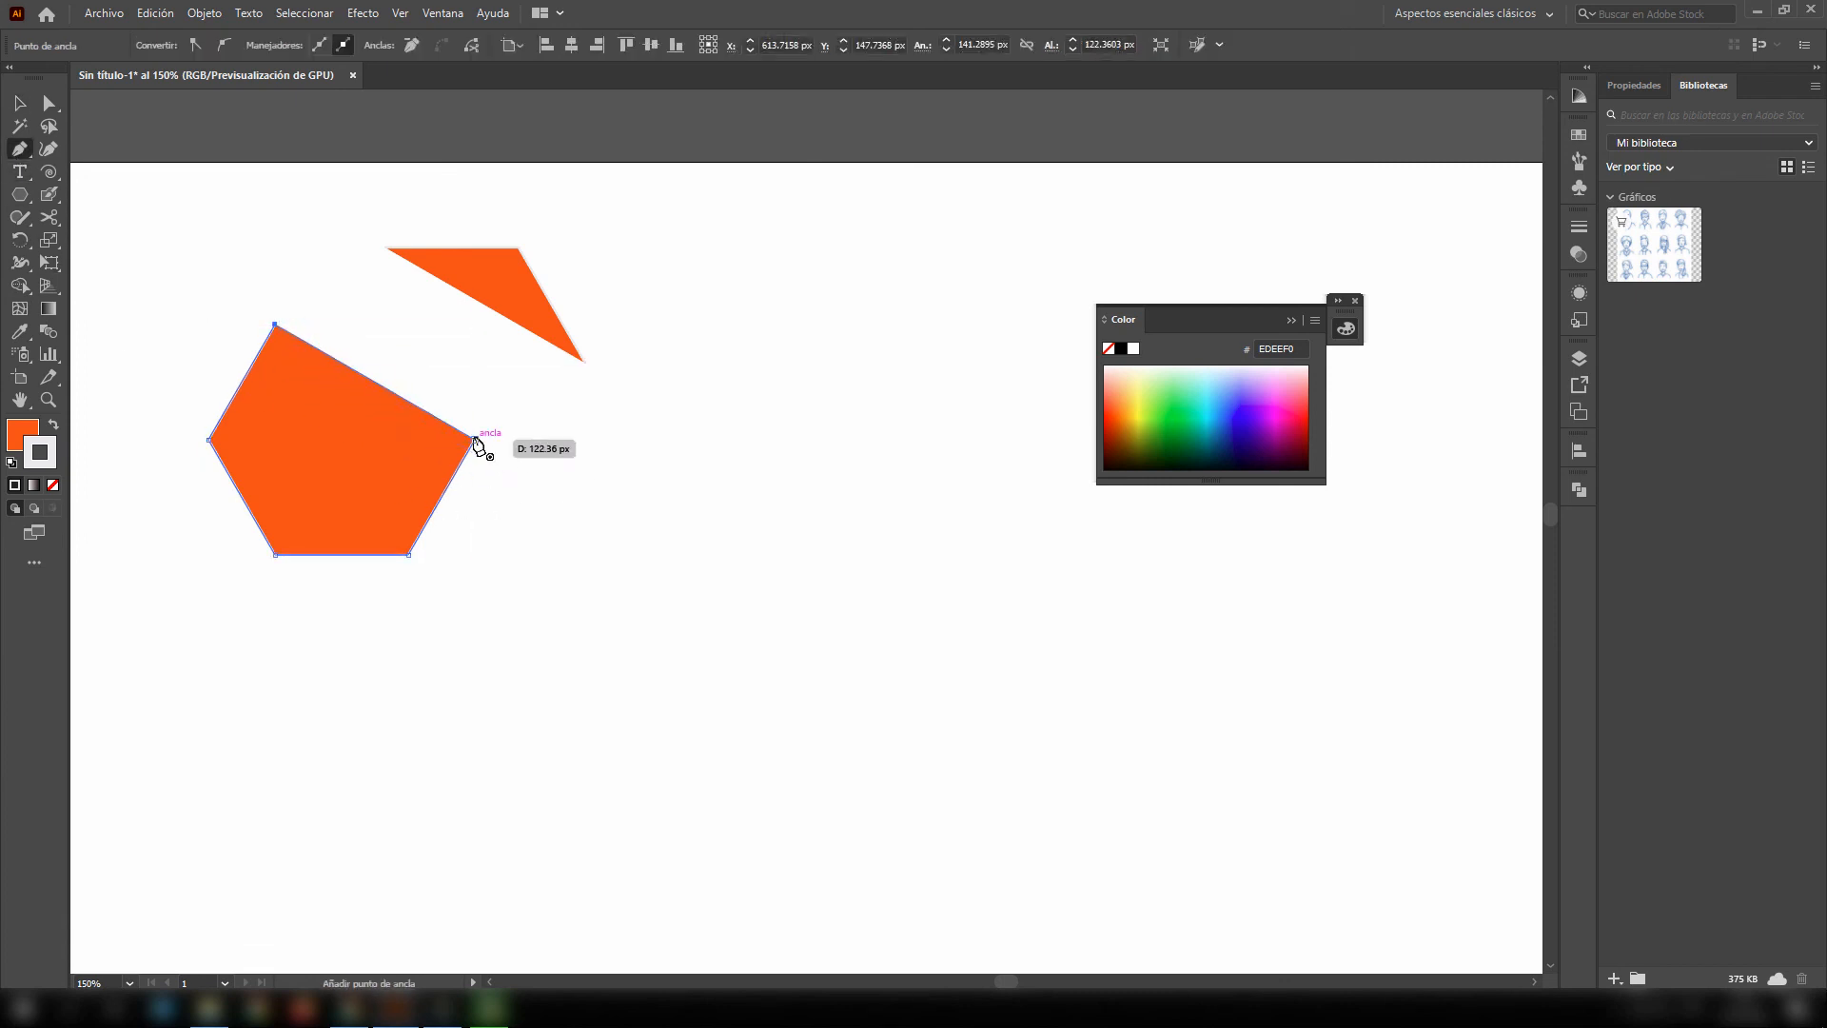
click(475, 440)
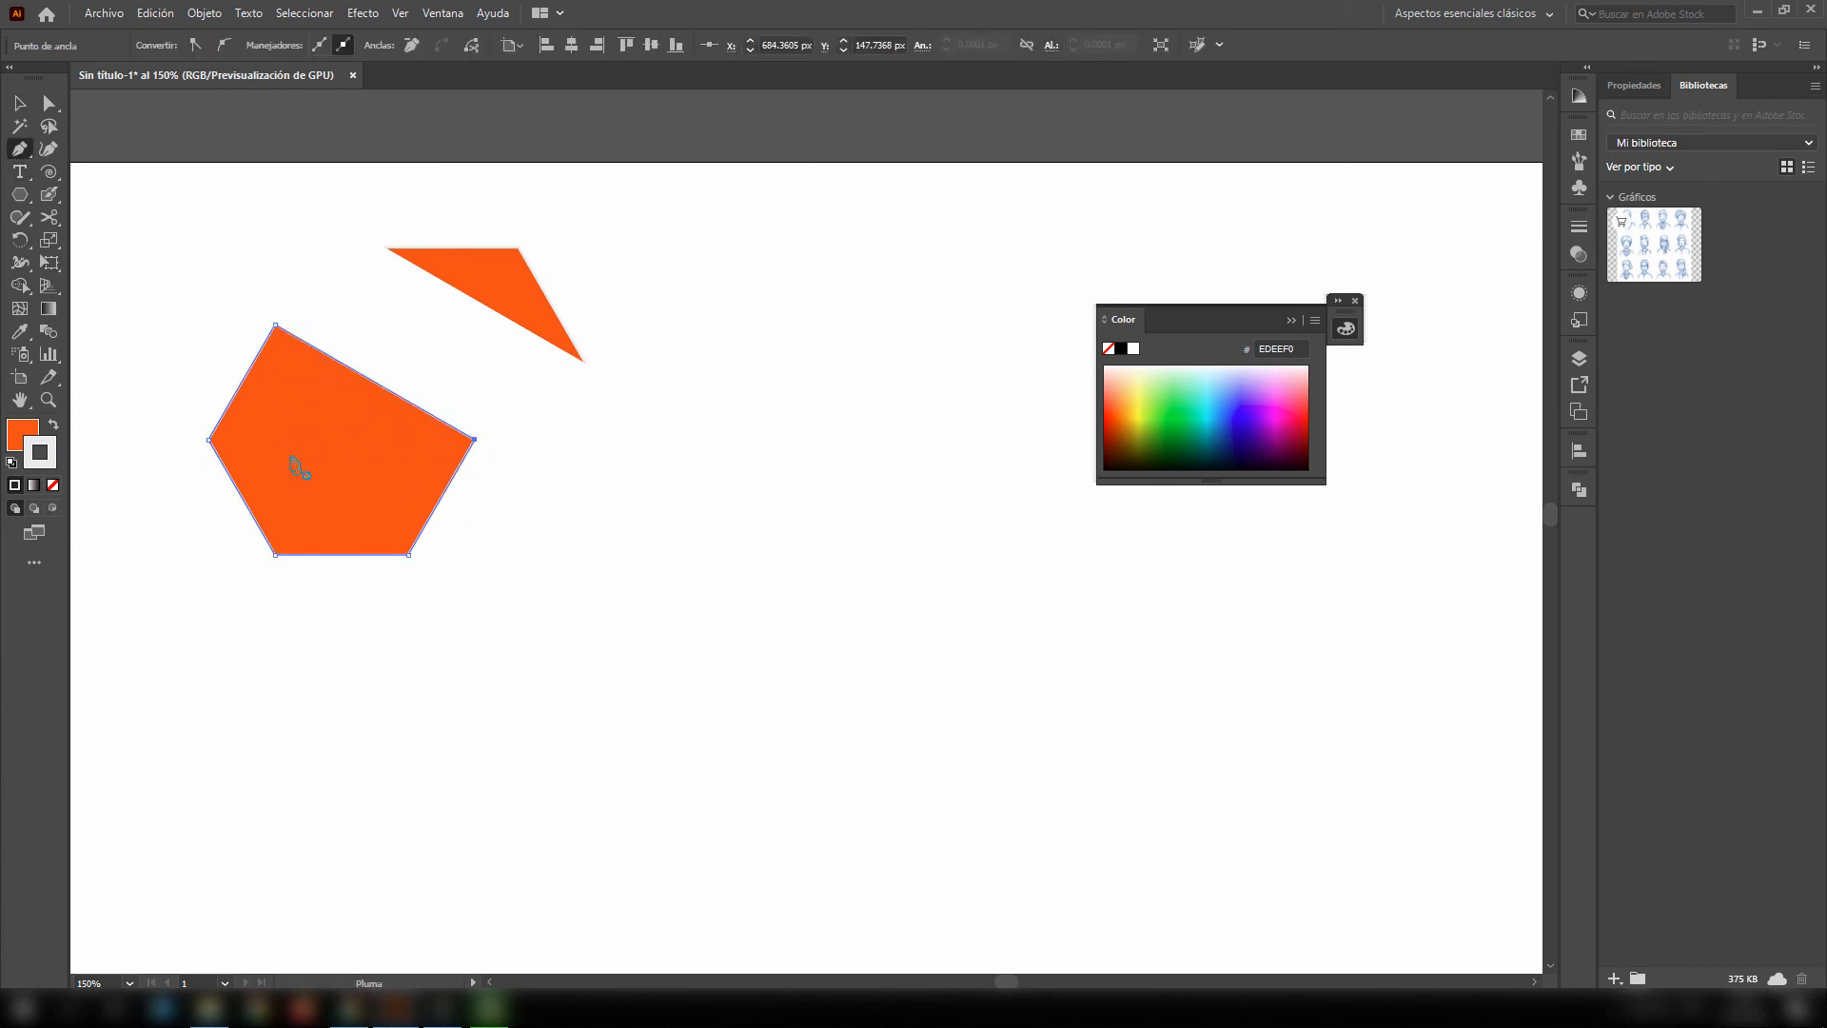
click(19, 103)
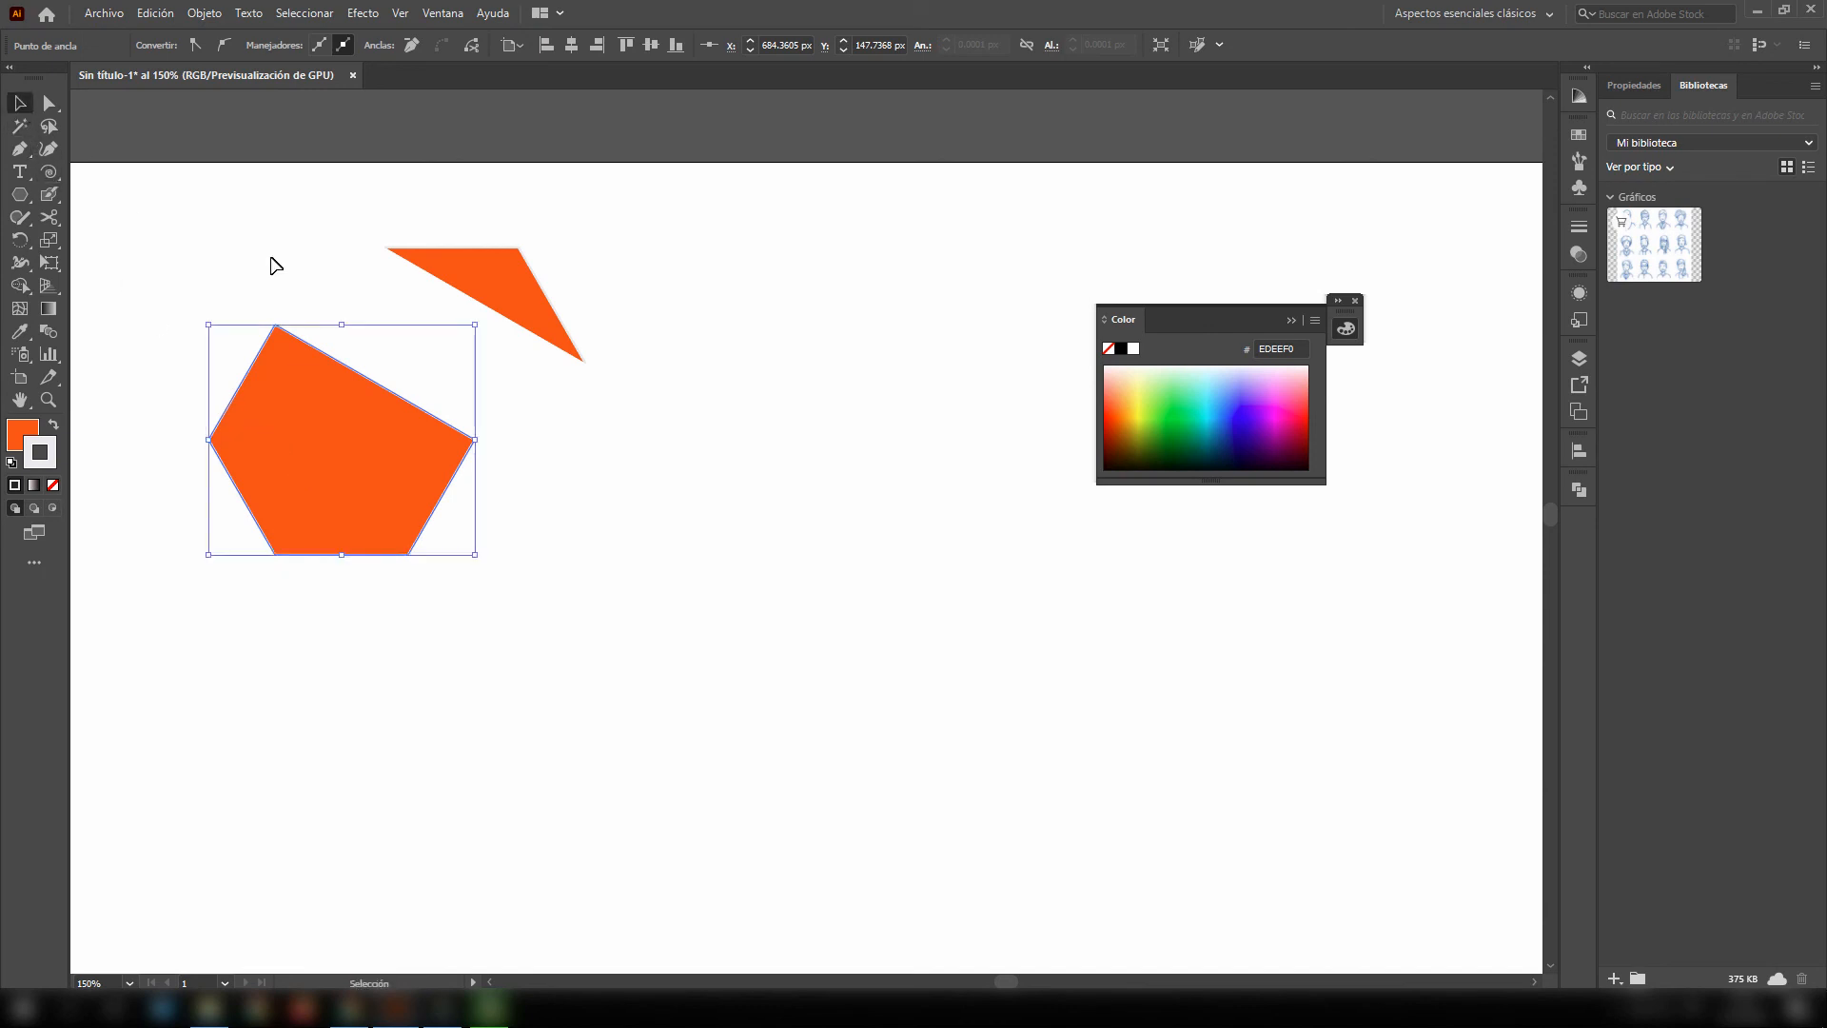
- Select the triangular piece together with the larger piece and delete both
shift+click(525, 295)
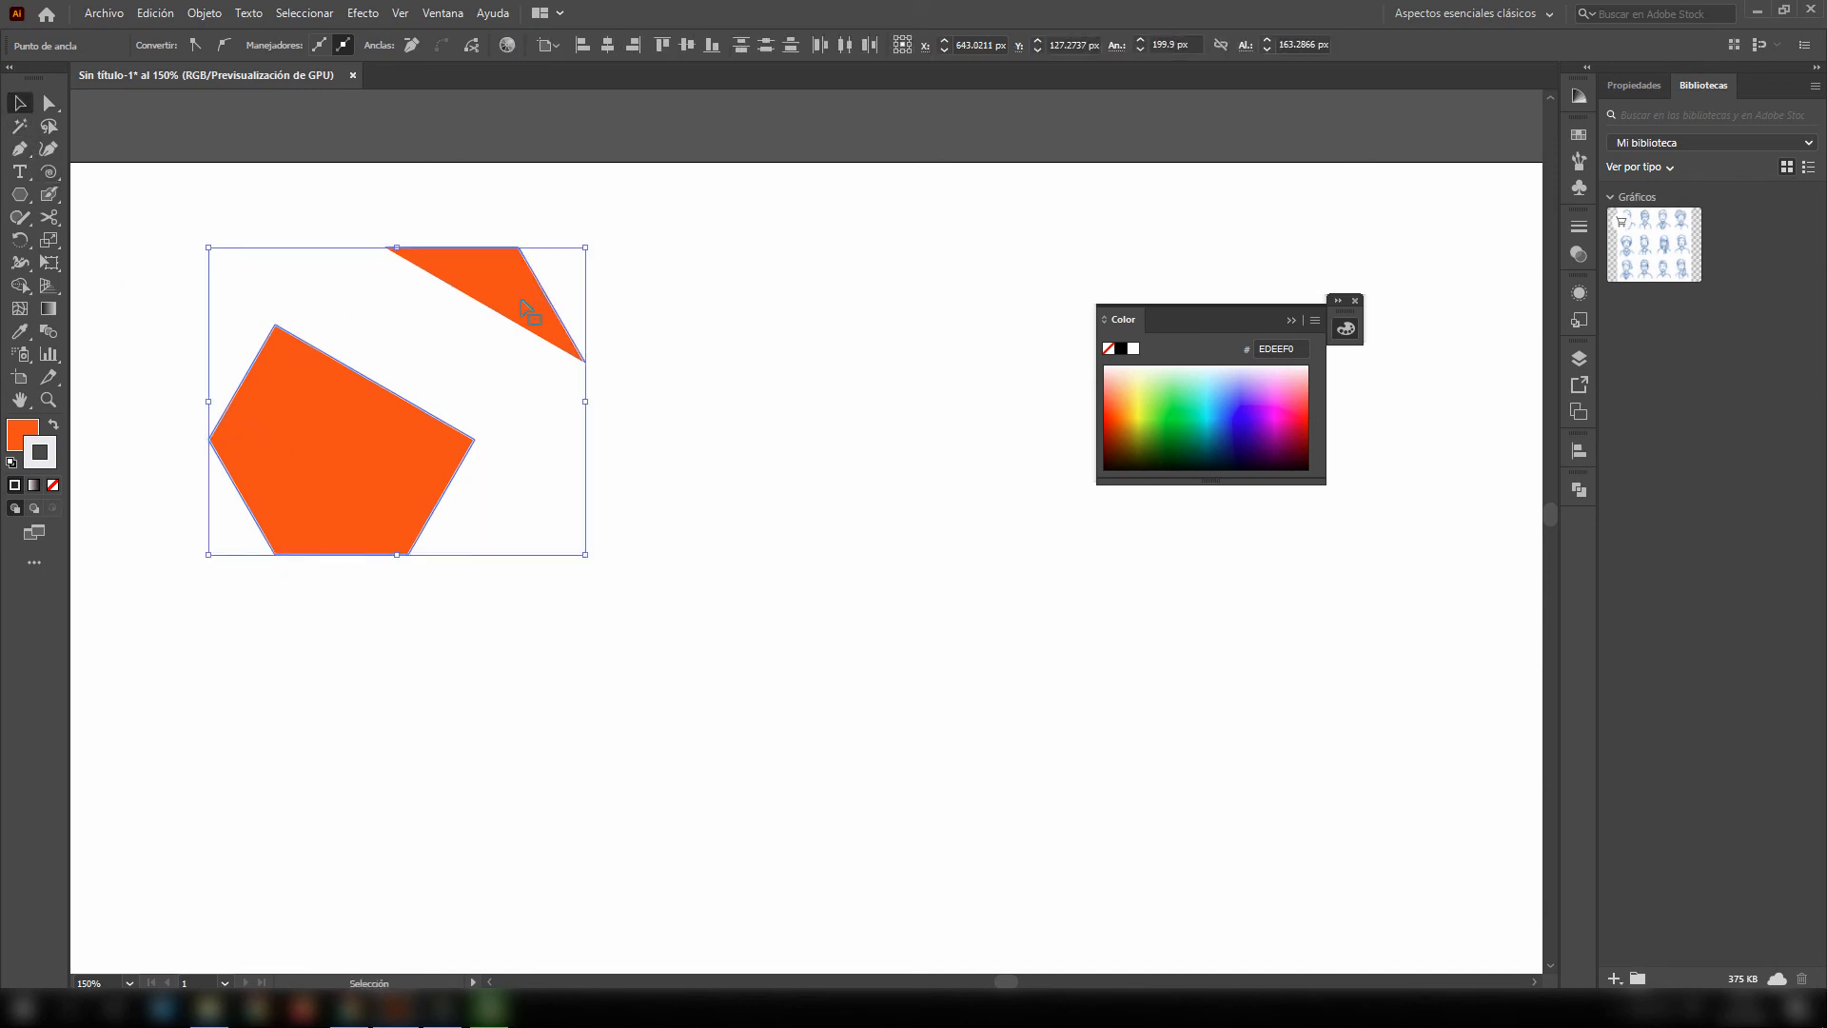
key(Delete)
key(Delete)
- Draw a new orange hexagon about 139 by 121 px with the Polygon tool and nudge it down and to the right
click(19, 196)
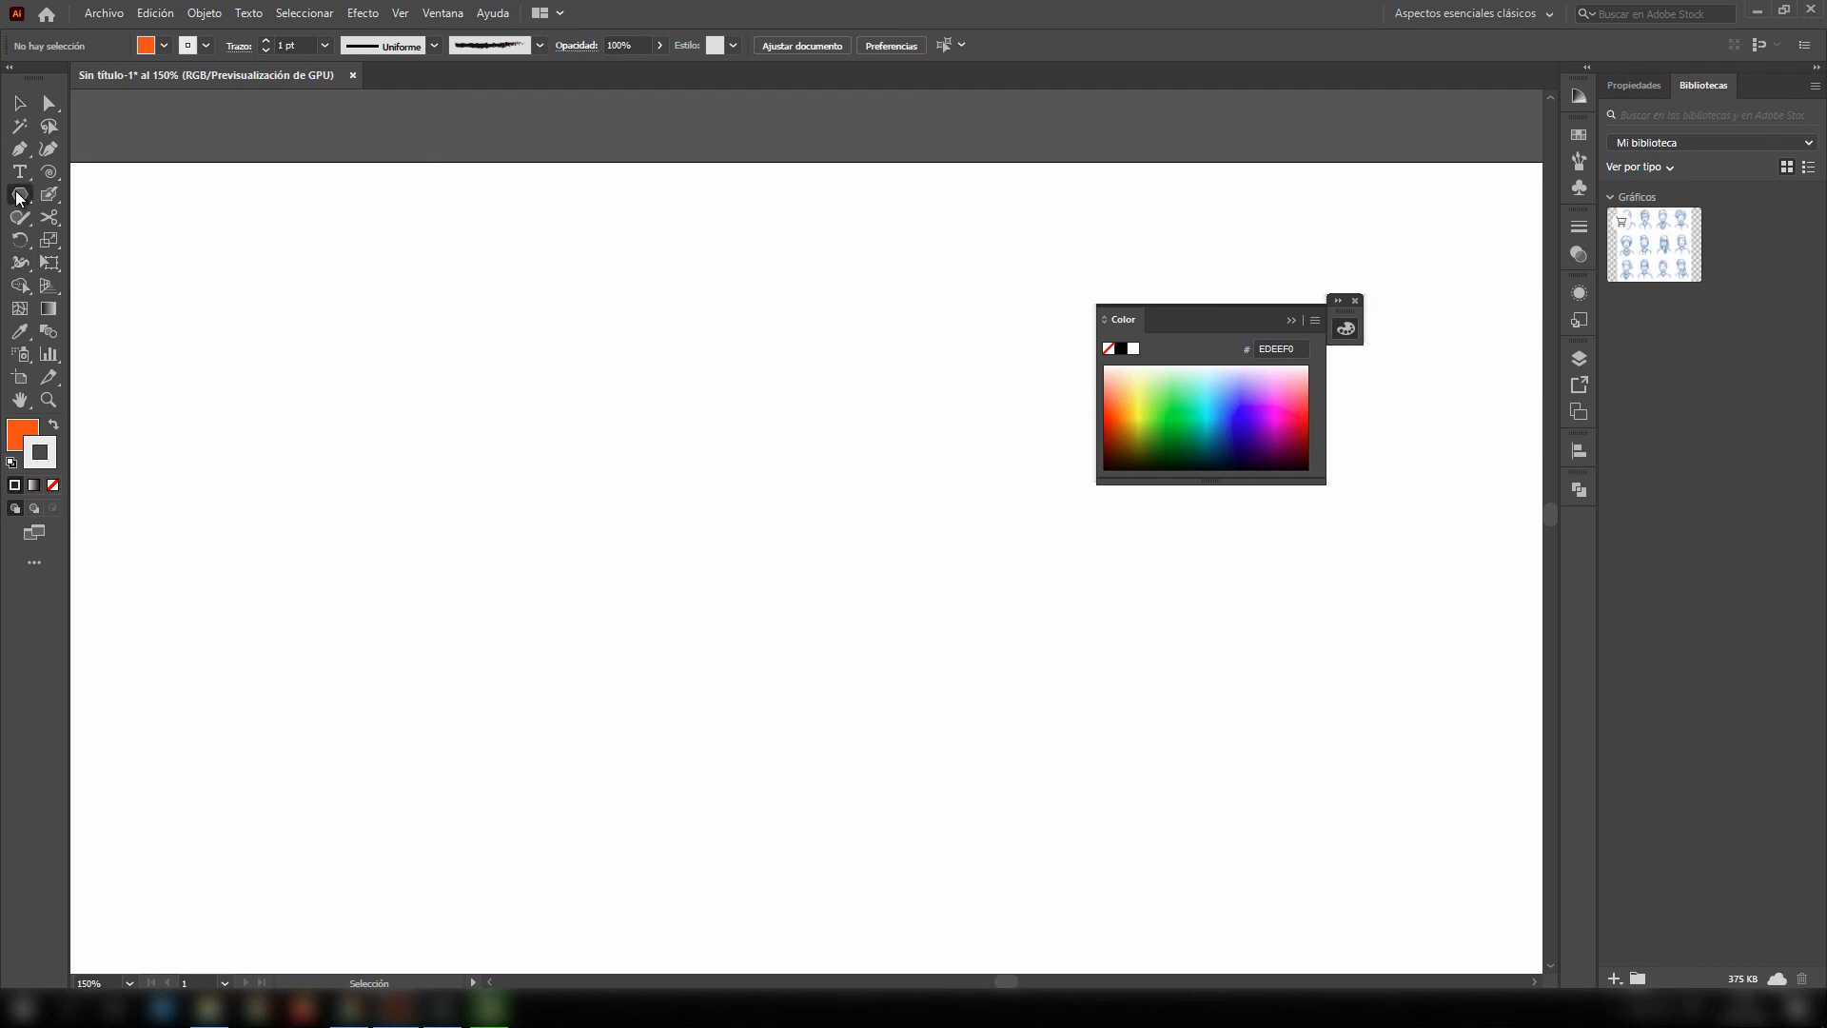
drag(319, 341, 419, 424)
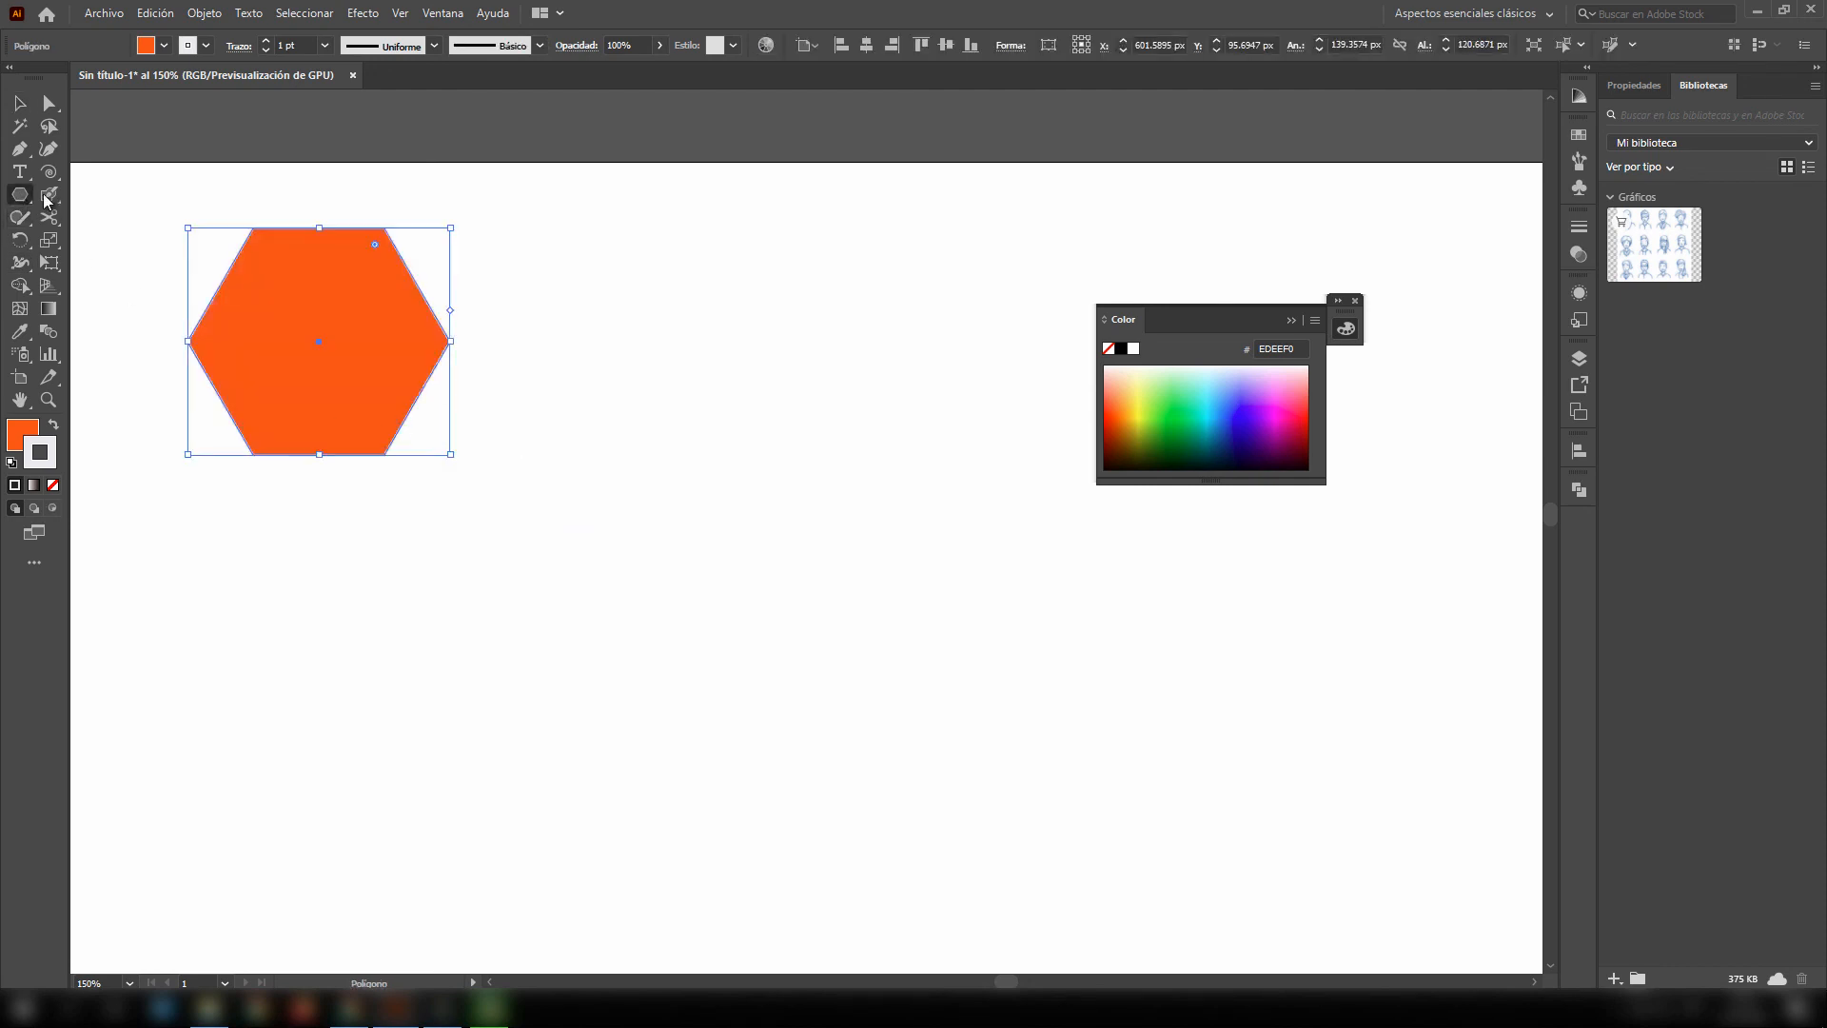
click(17, 108)
drag(262, 355, 290, 395)
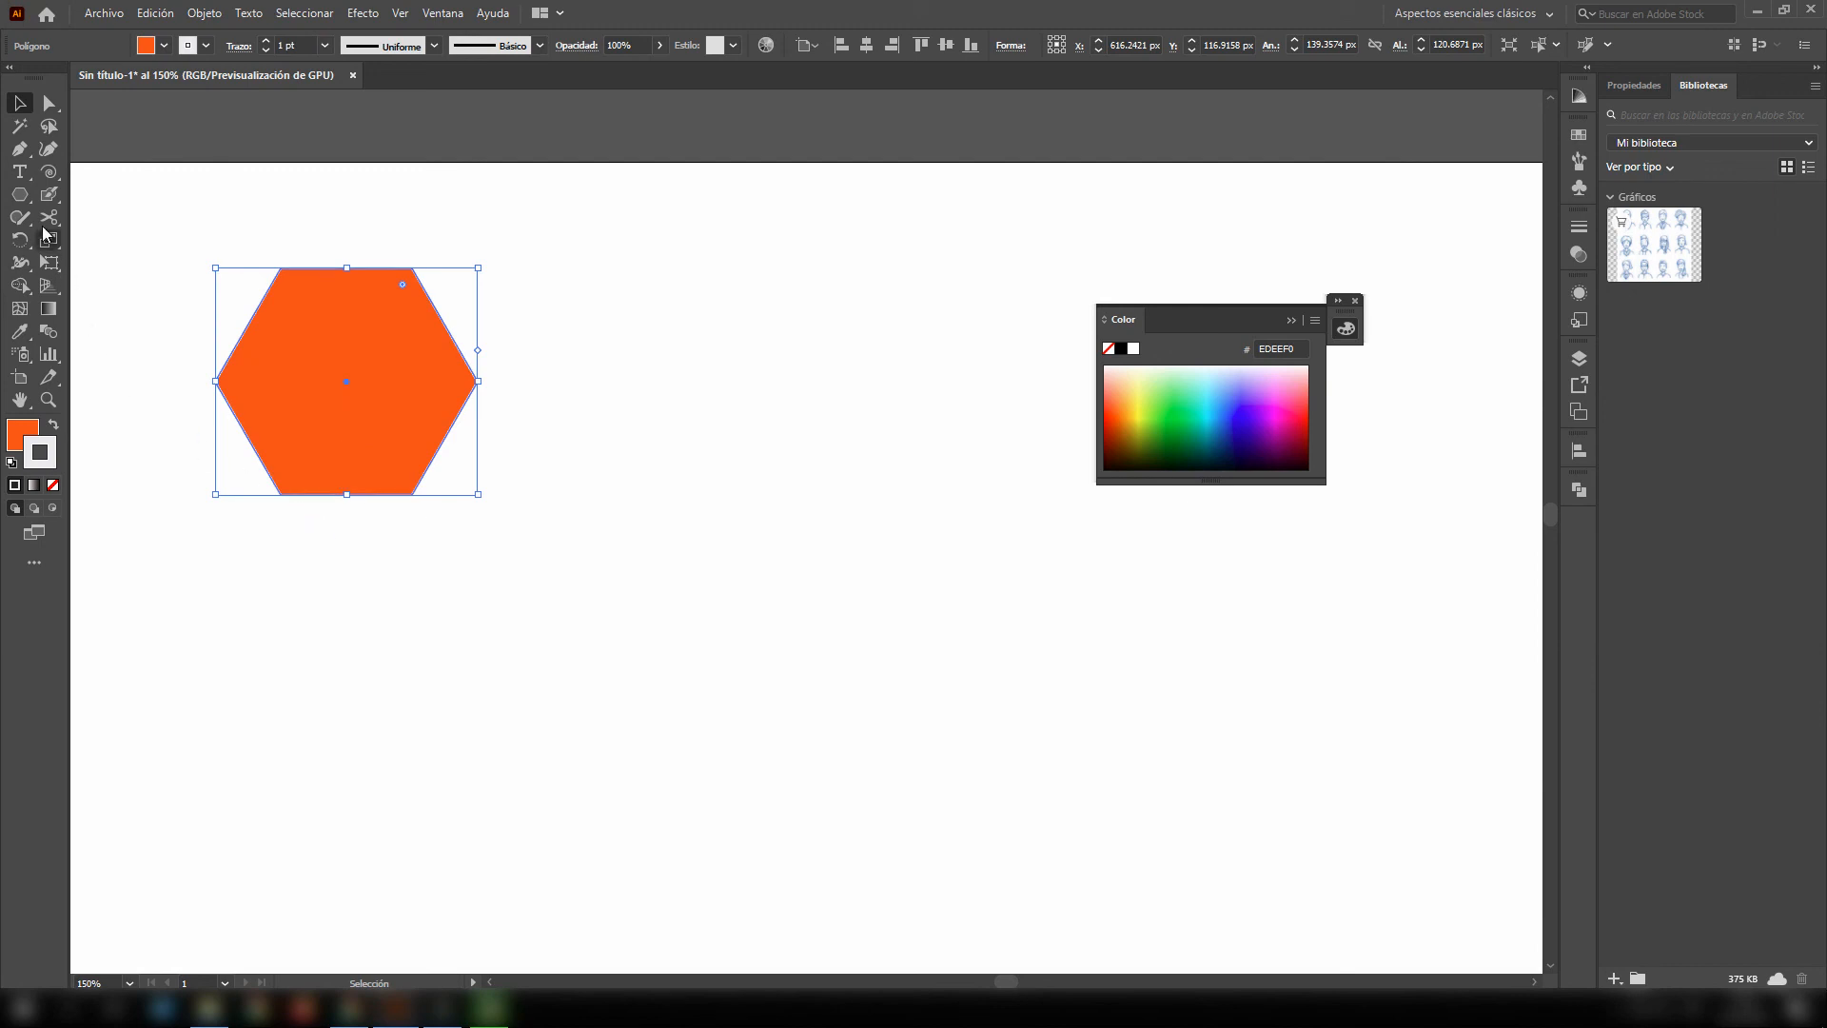
- Slice the hexagon with a curved Knife cut from its upper-left edge to its lower edge, and move the two pieces apart
drag(47, 226, 112, 263)
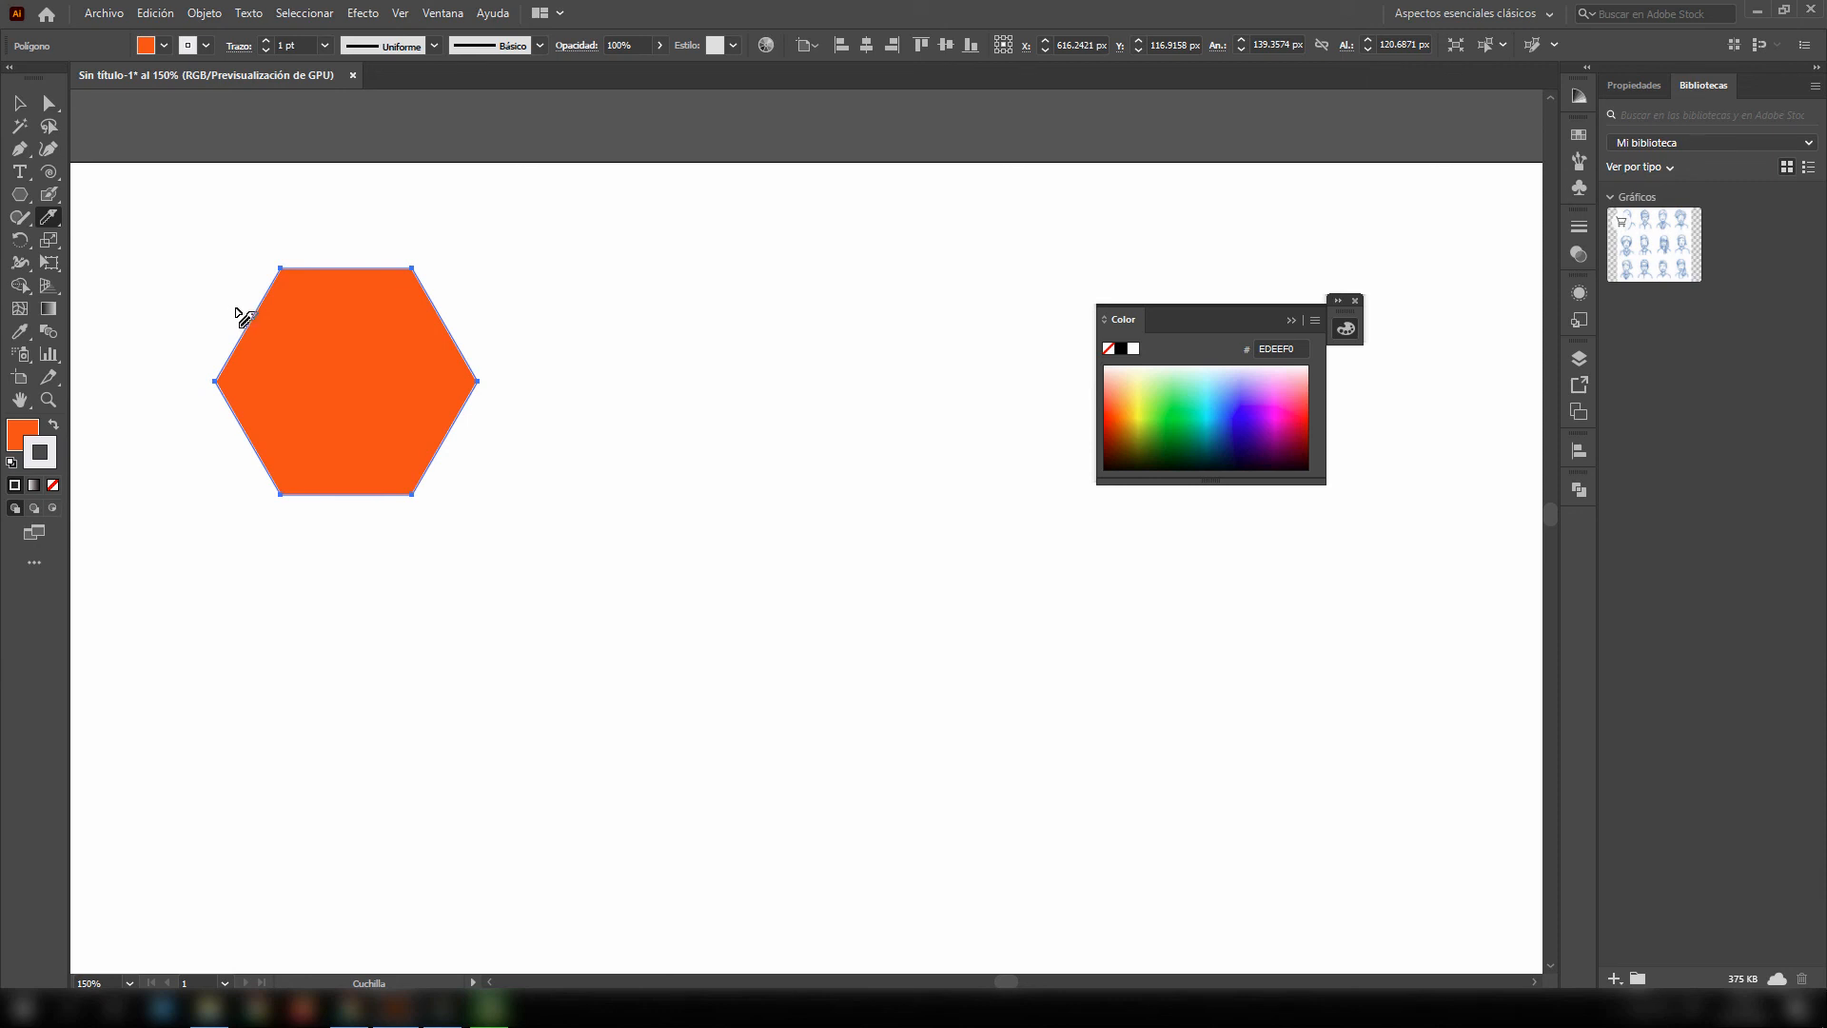
drag(339, 522, 341, 525)
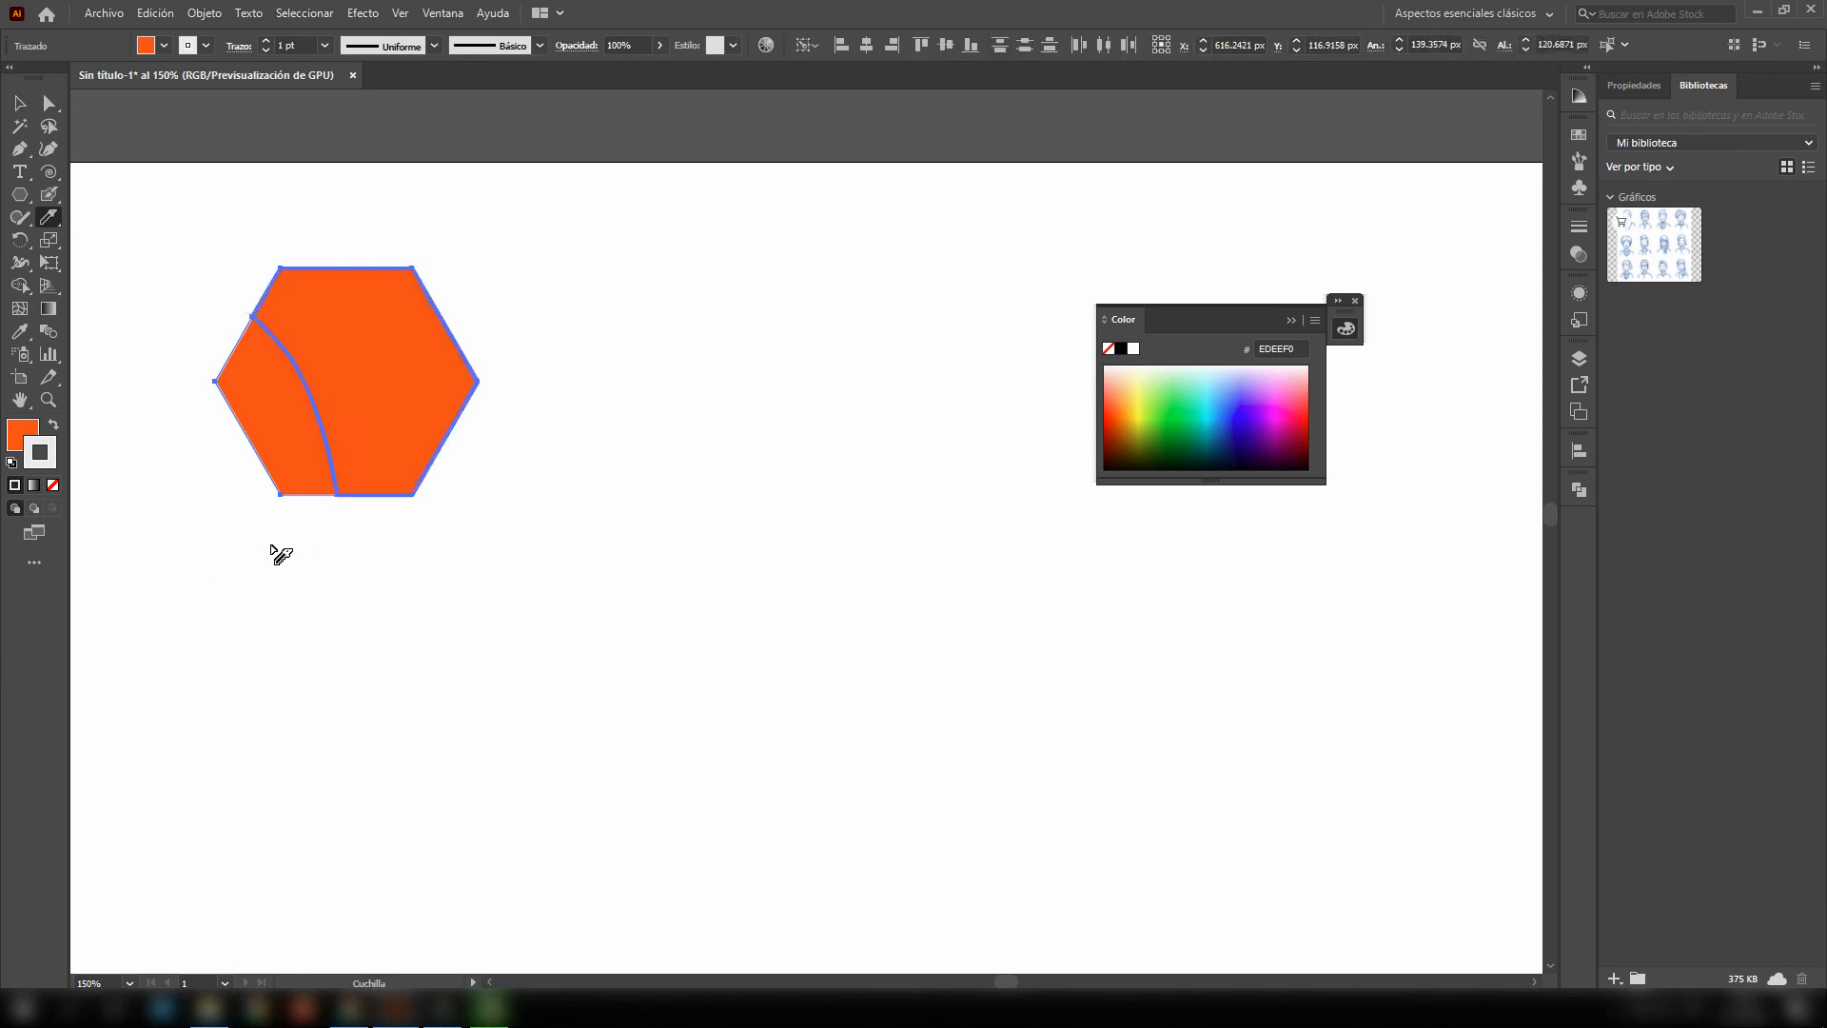
click(19, 103)
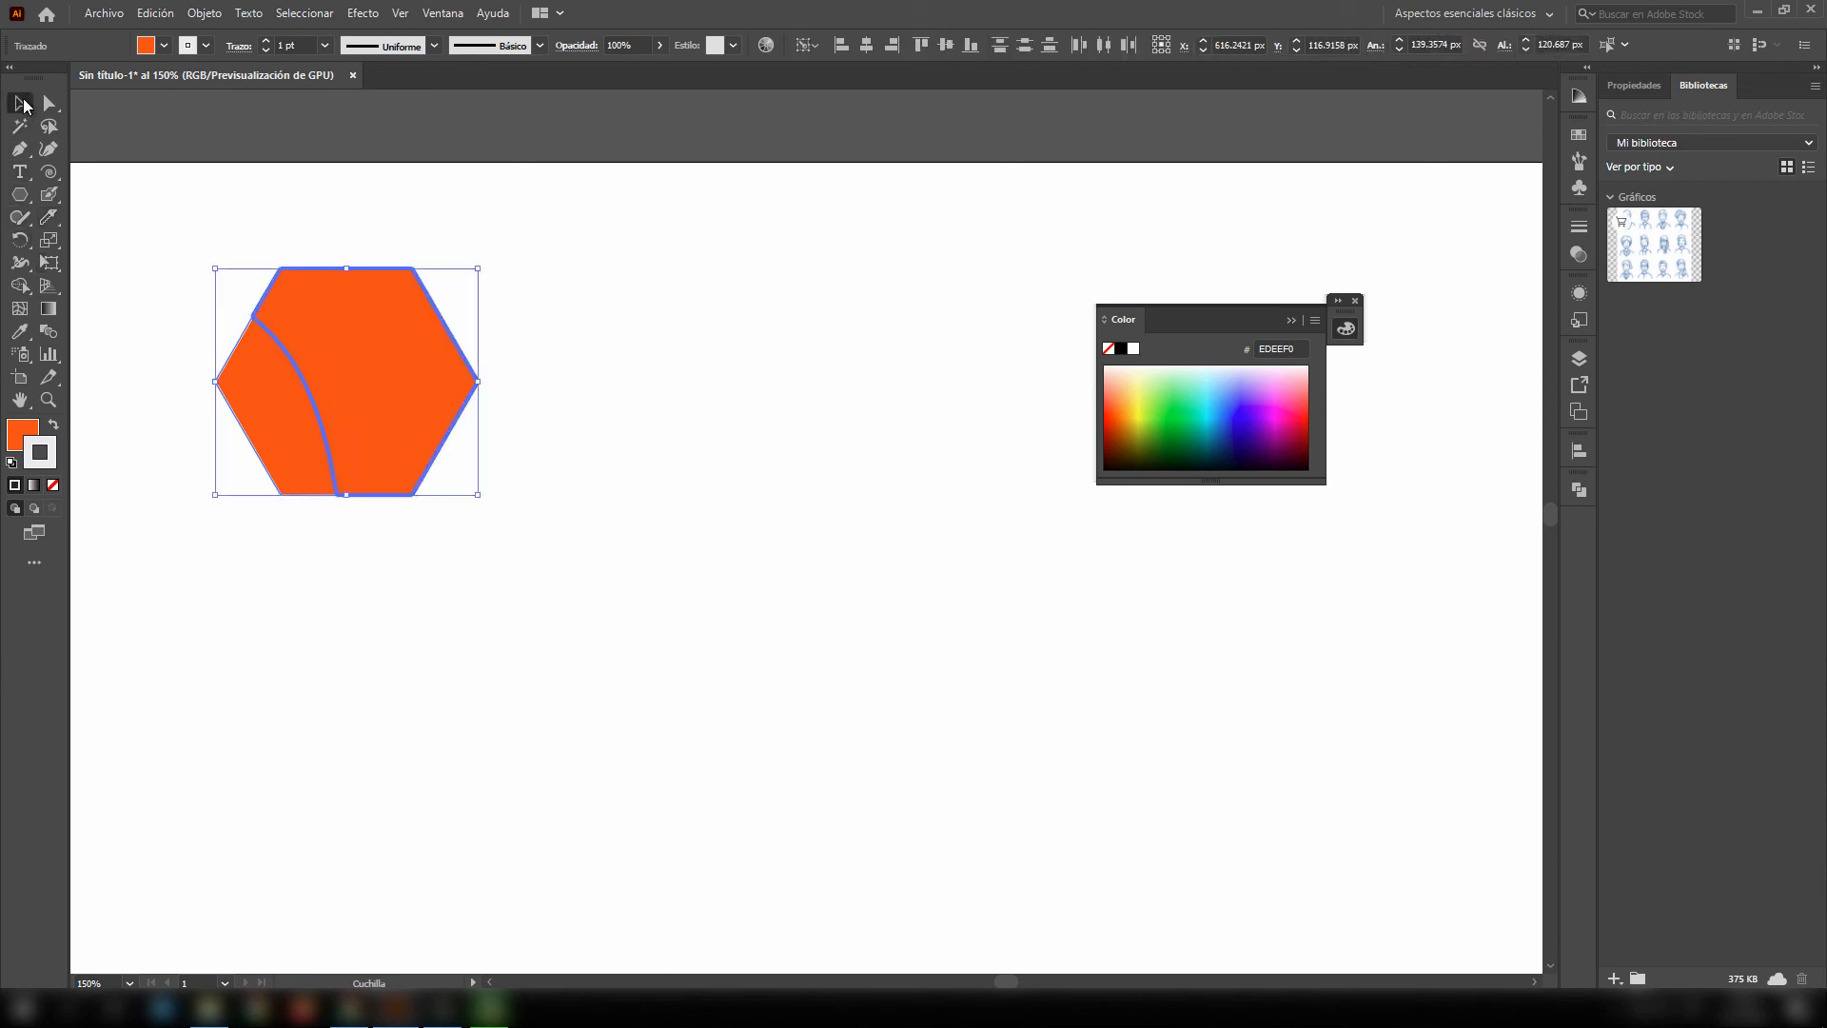
click(183, 432)
drag(266, 436, 238, 462)
drag(391, 412, 442, 393)
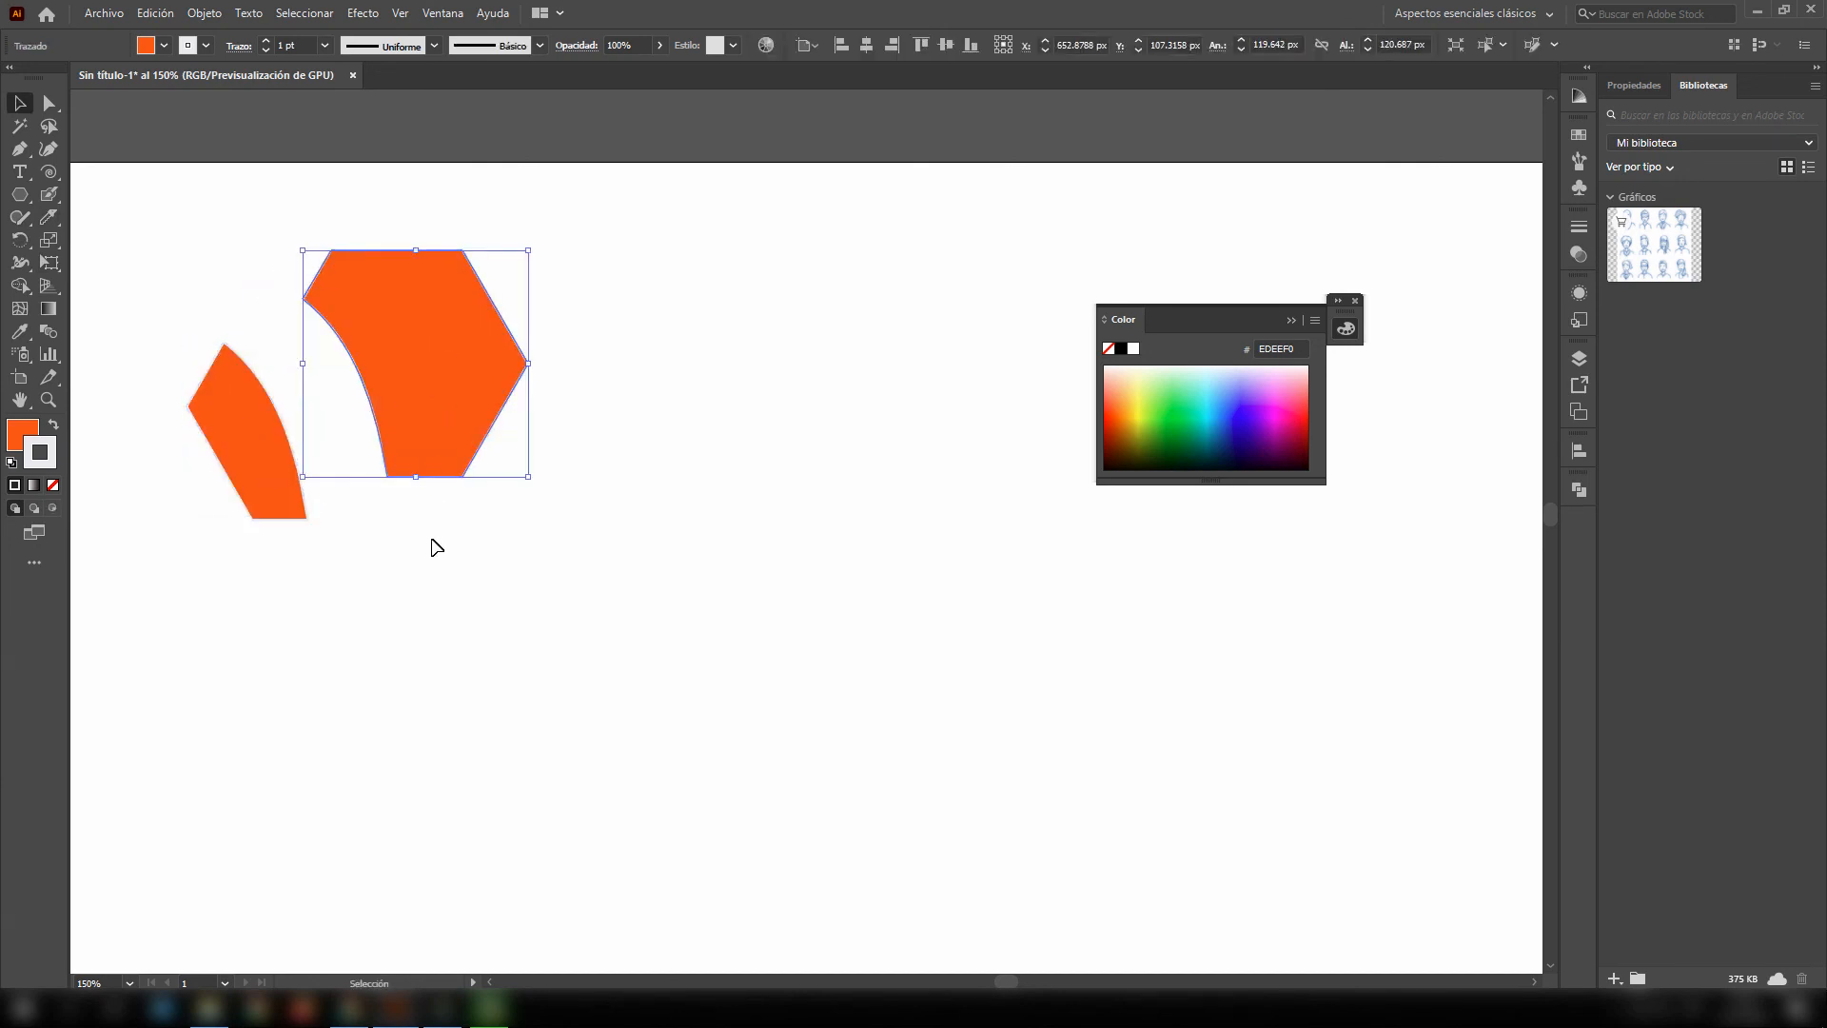
- Select each of the two knife-cut pieces in turn and move them closer together
click(417, 541)
click(385, 462)
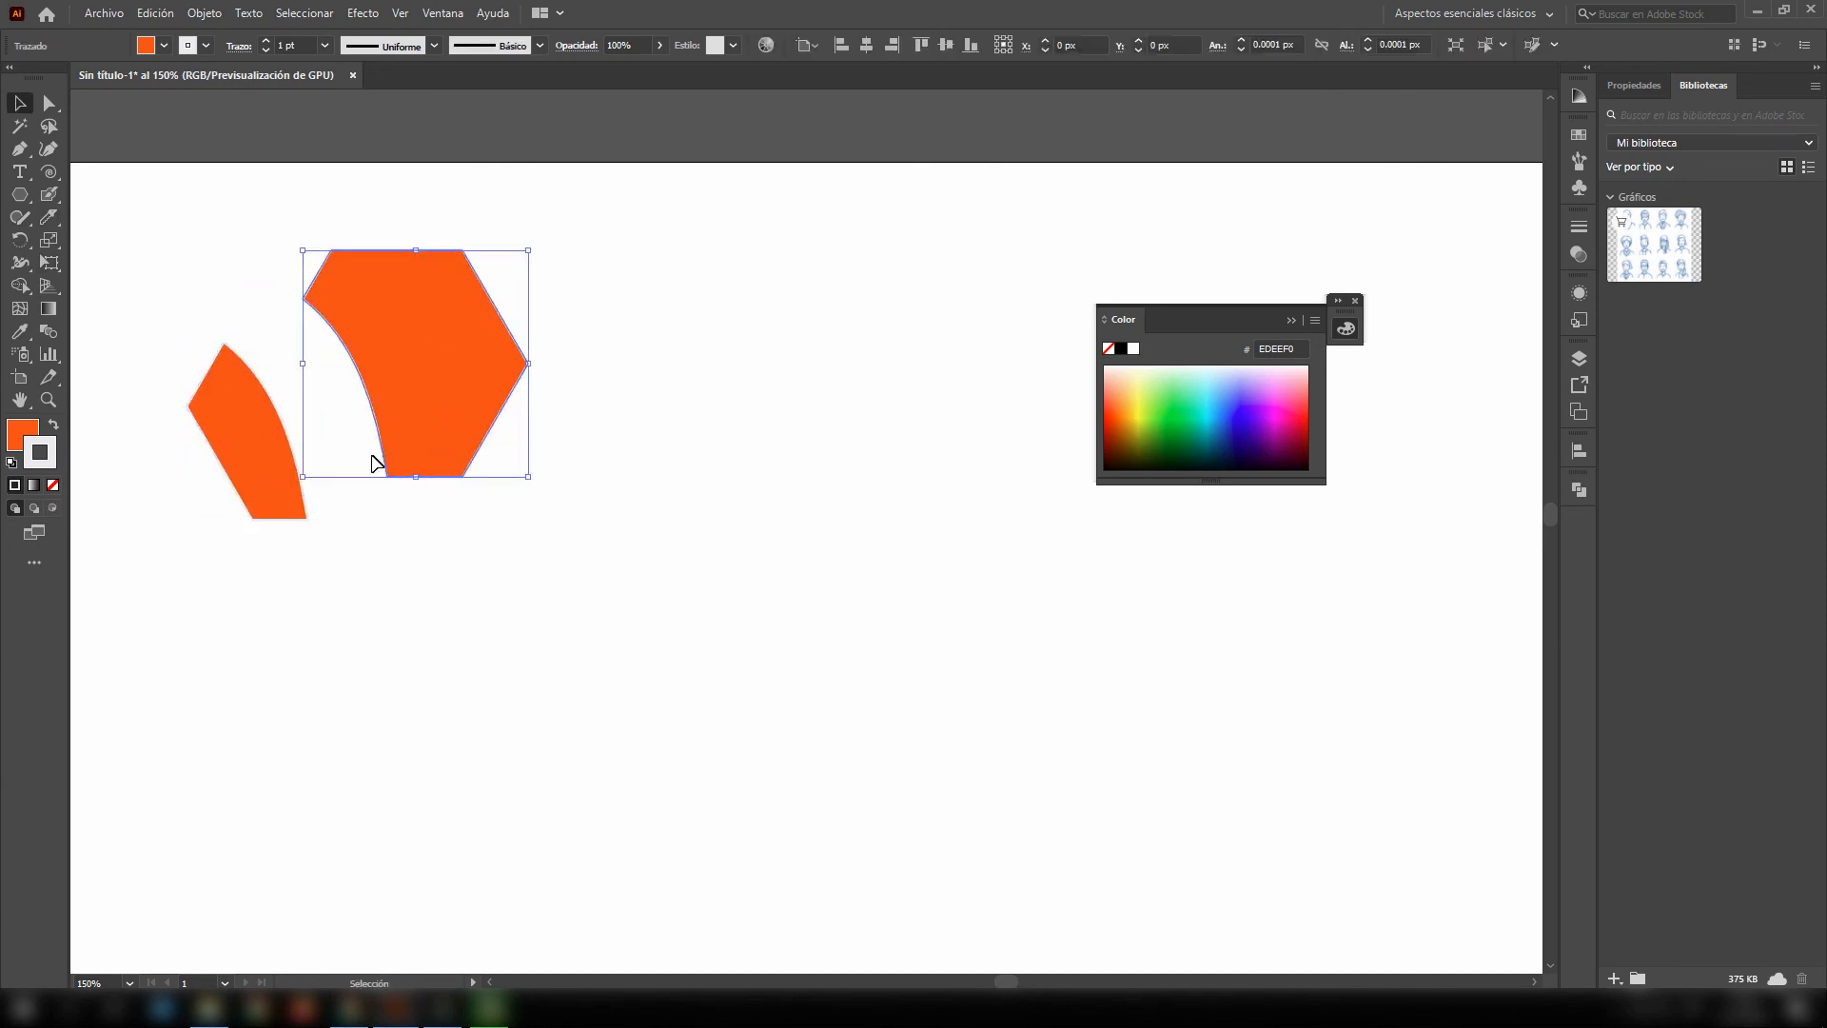
click(260, 495)
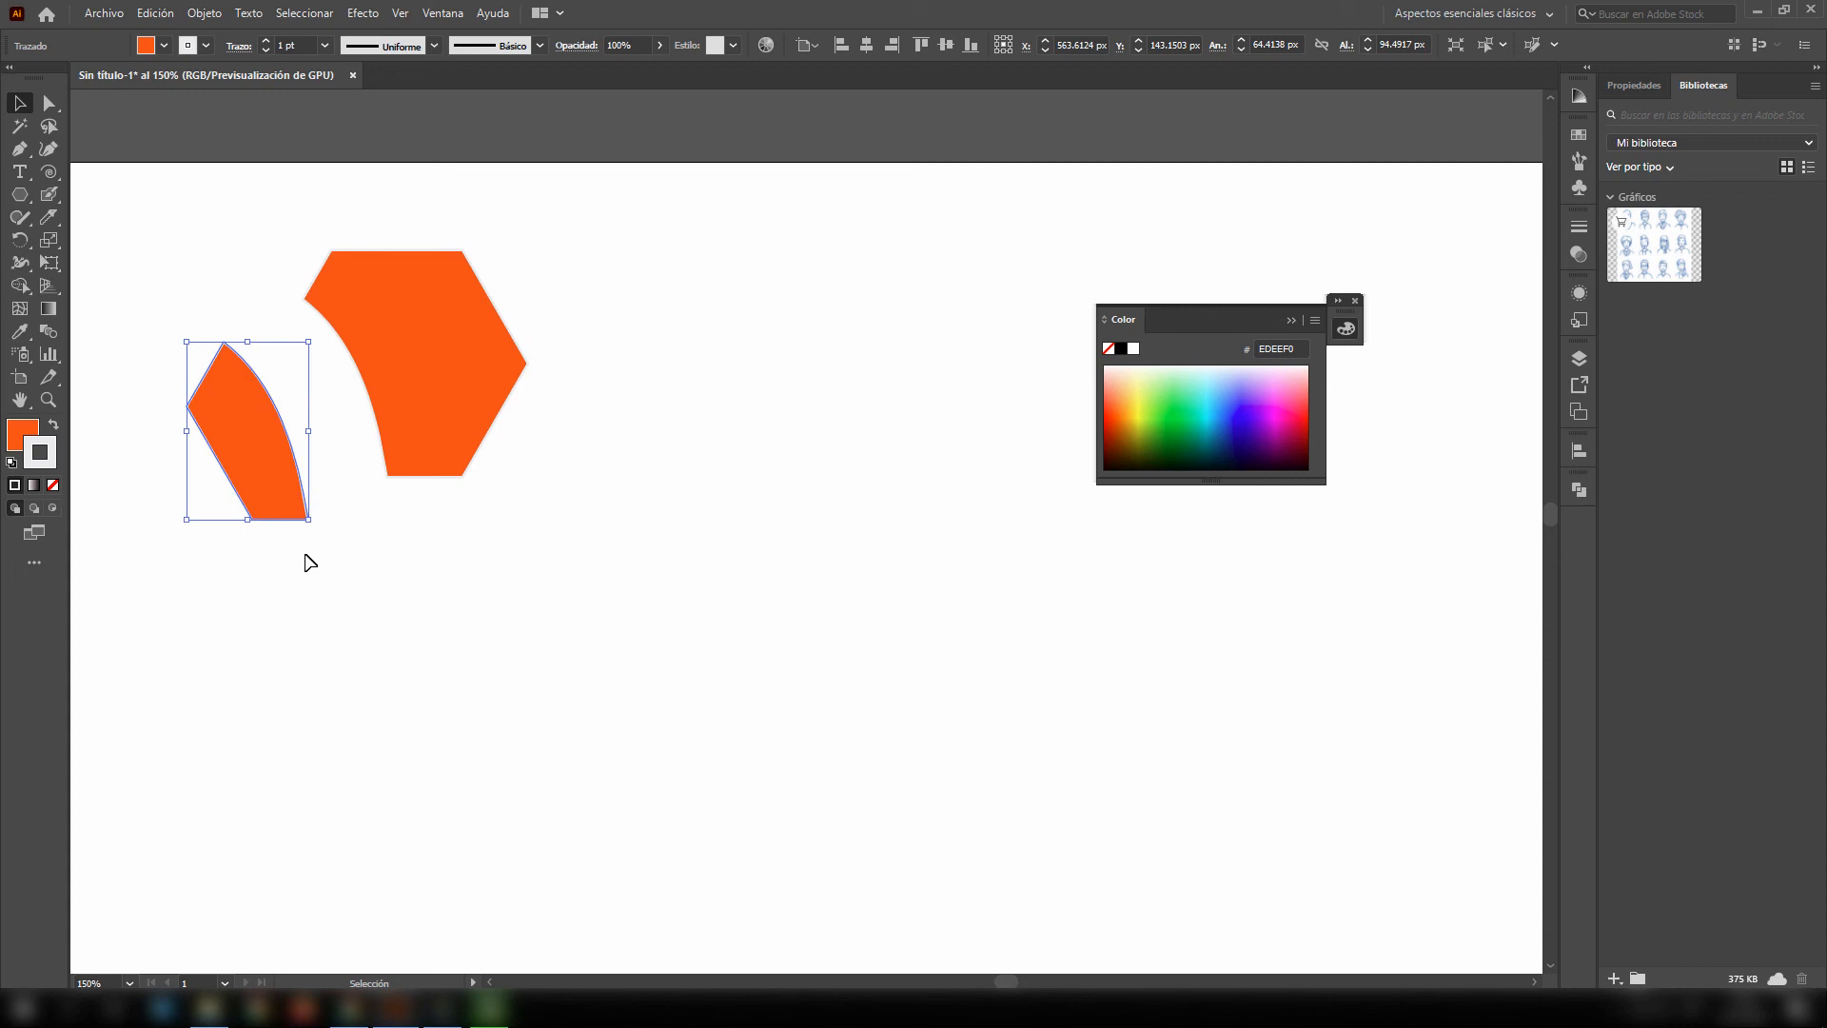
click(328, 305)
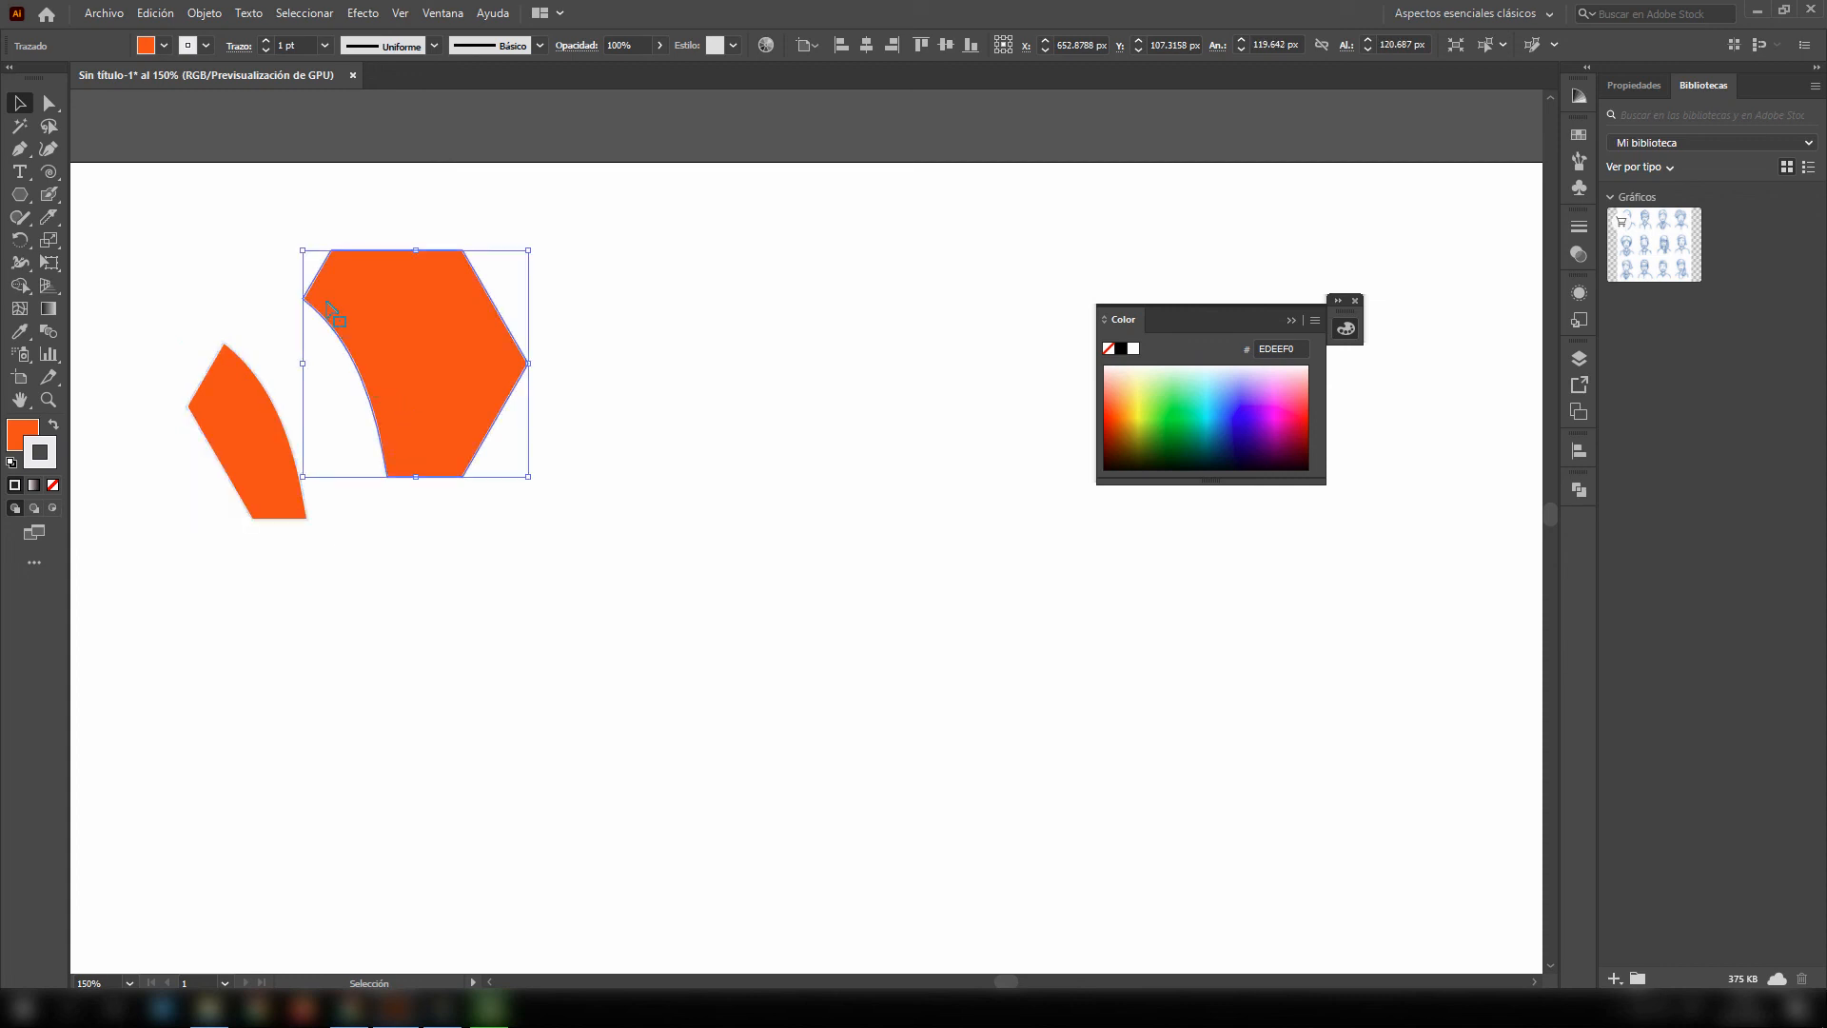
click(304, 511)
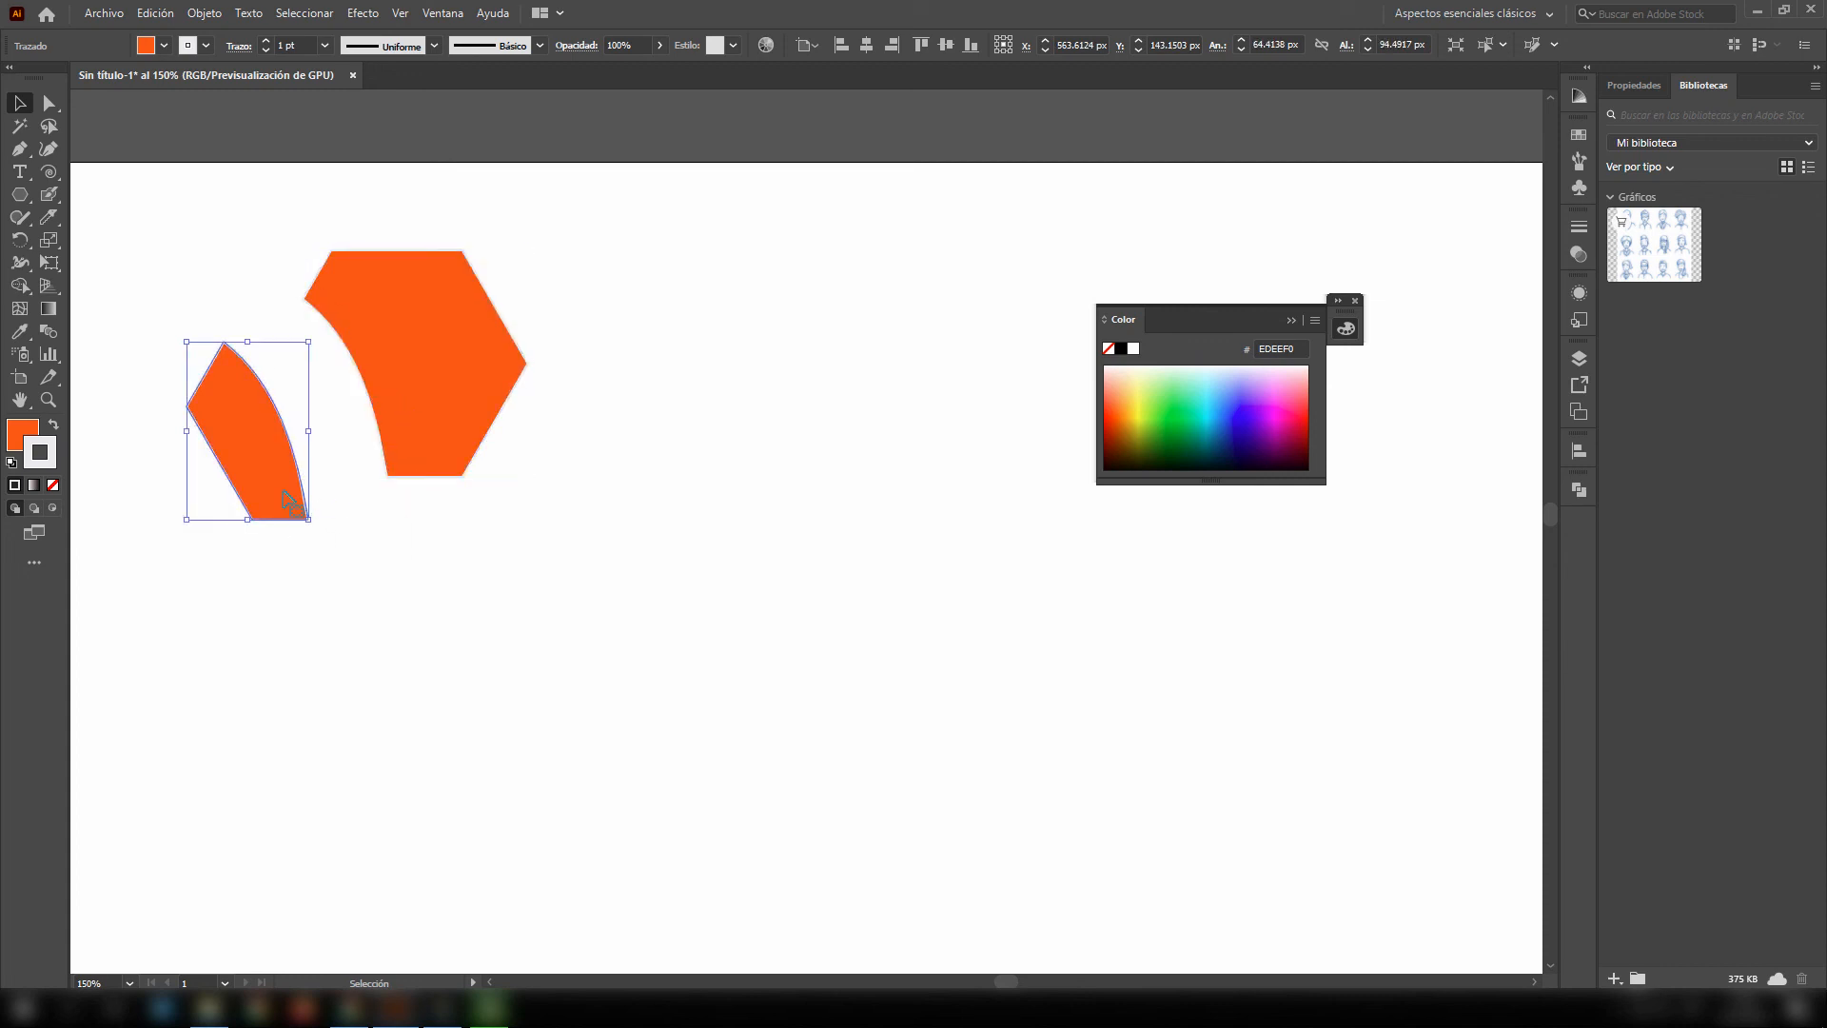
drag(283, 491, 288, 460)
drag(461, 342, 433, 323)
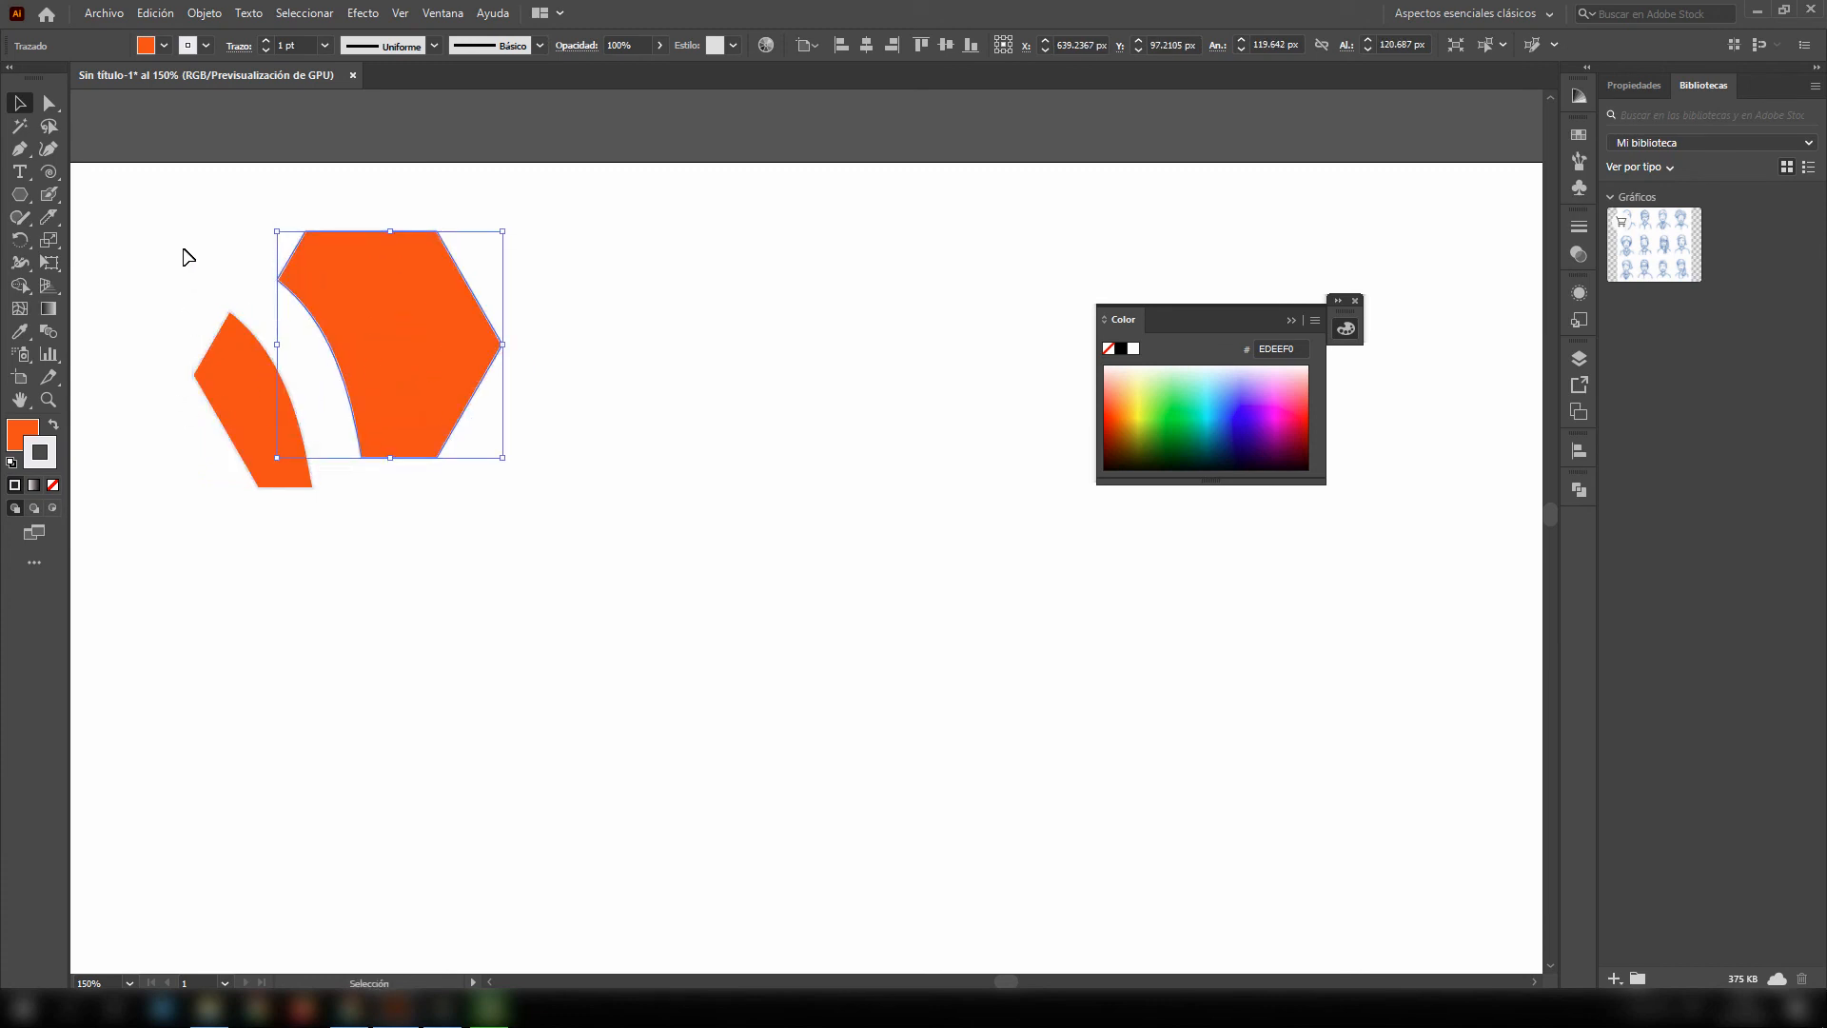
- Switch the Knife back to the Eraser tool, and delete both pieces of the sliced hexagon
drag(157, 197, 572, 563)
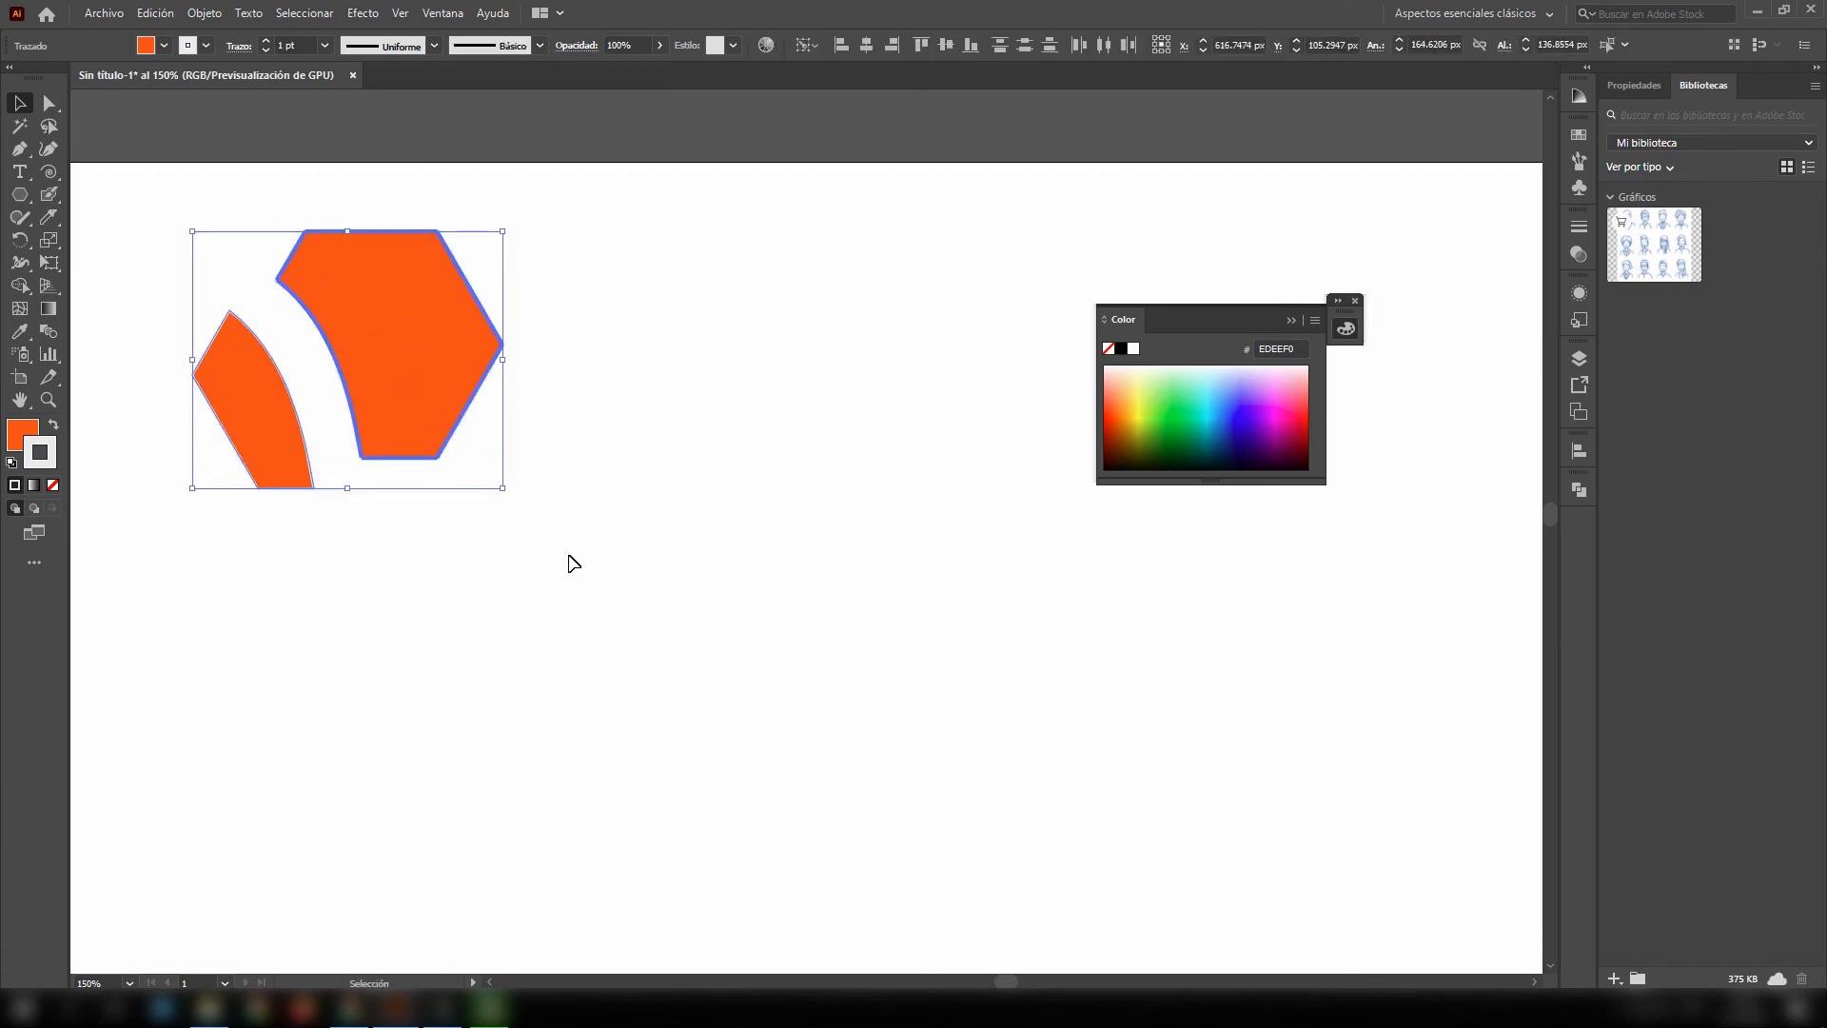
click(49, 217)
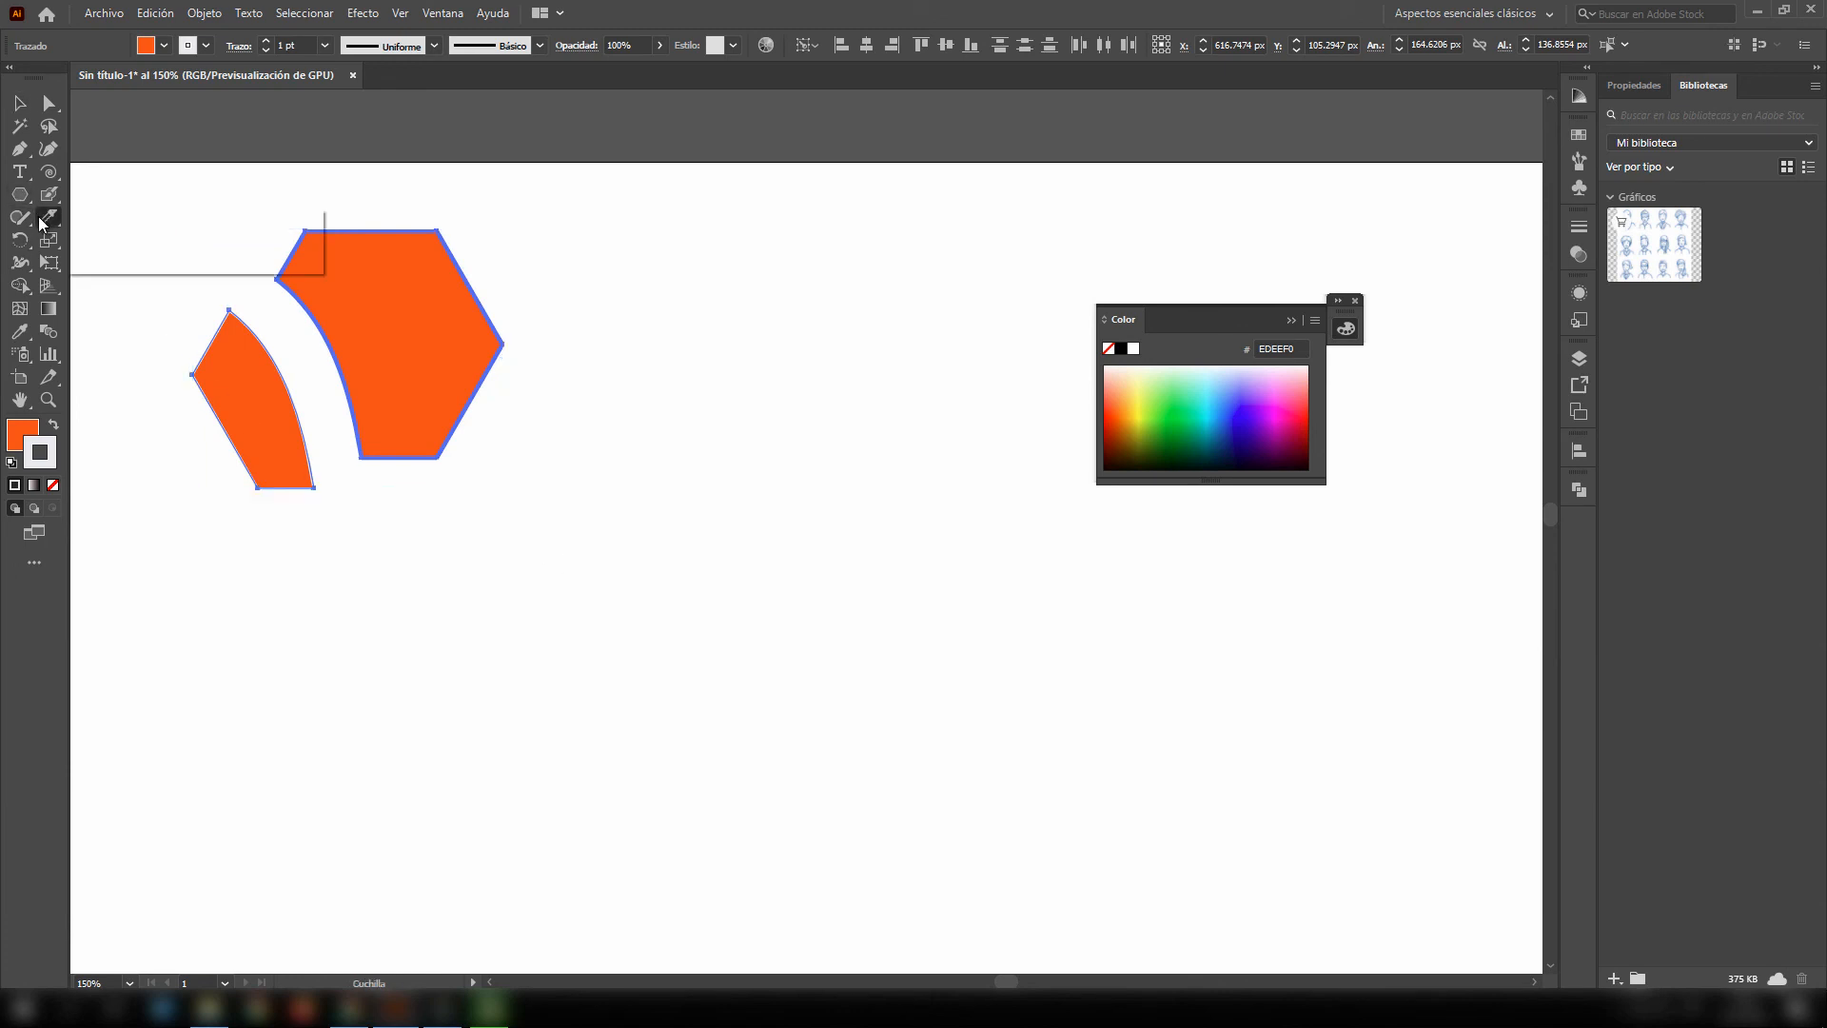
click(116, 219)
key(v)
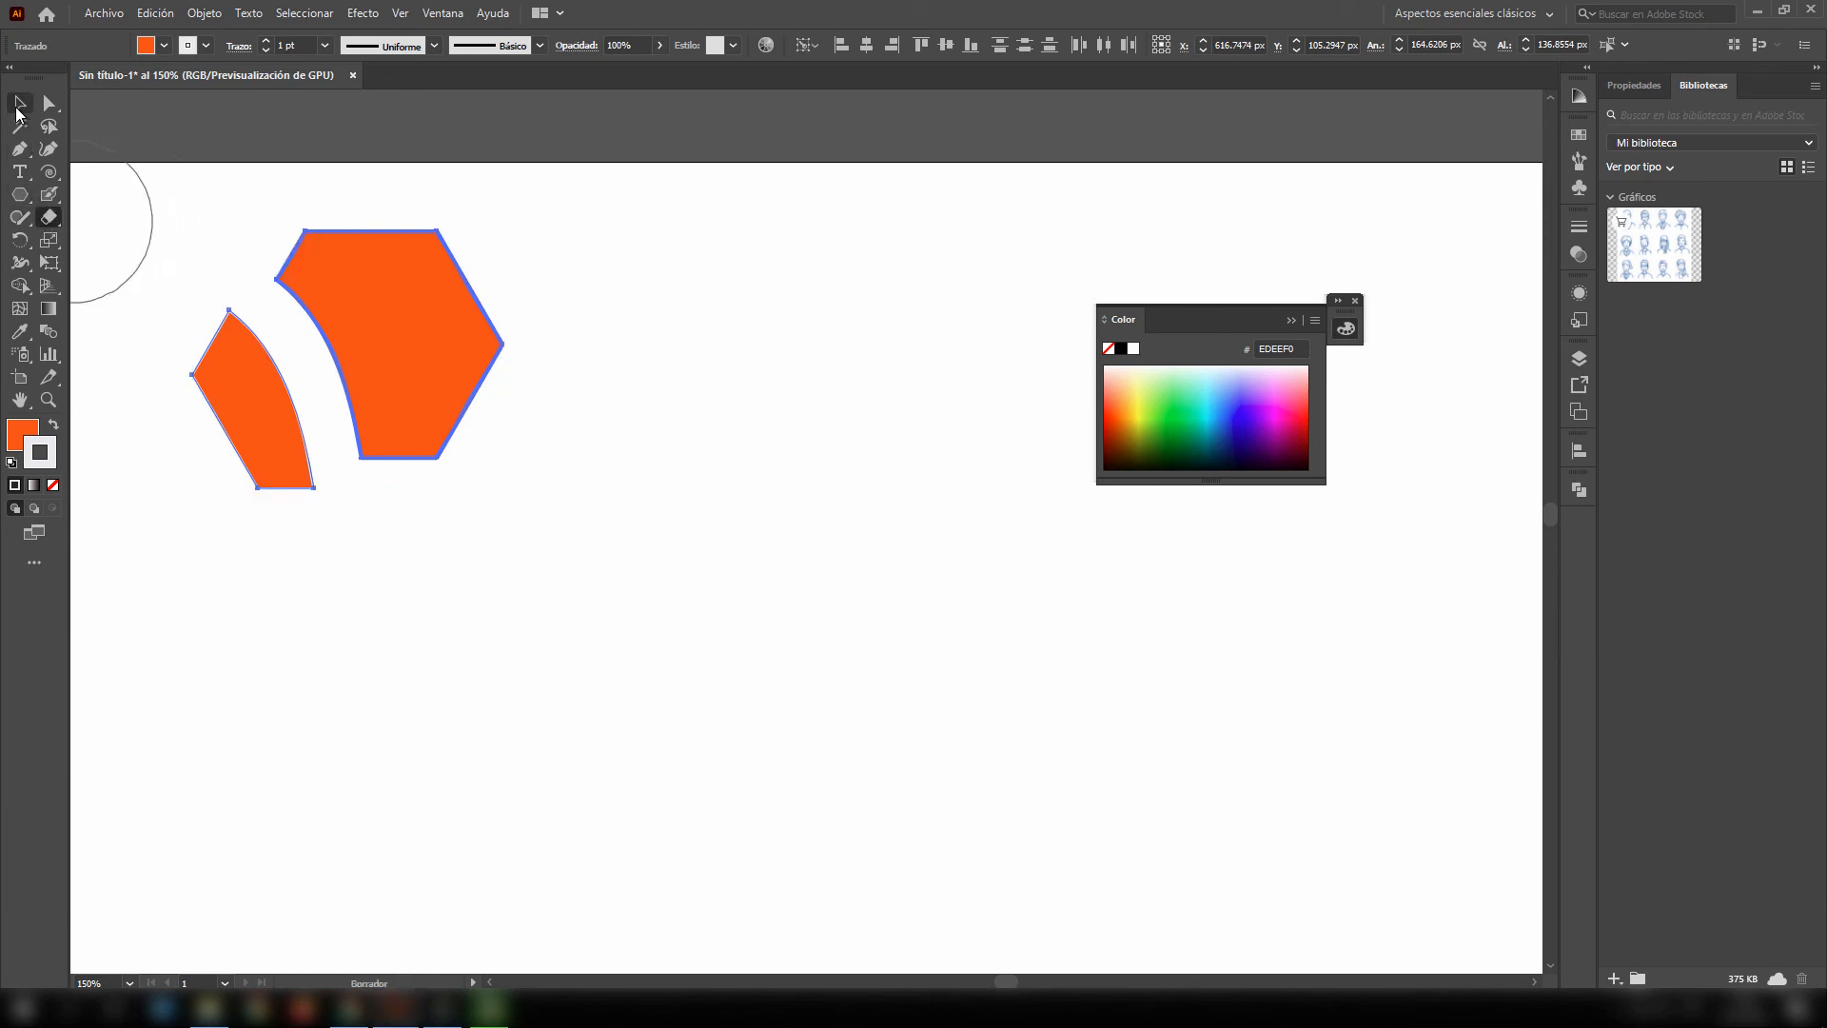
click(584, 345)
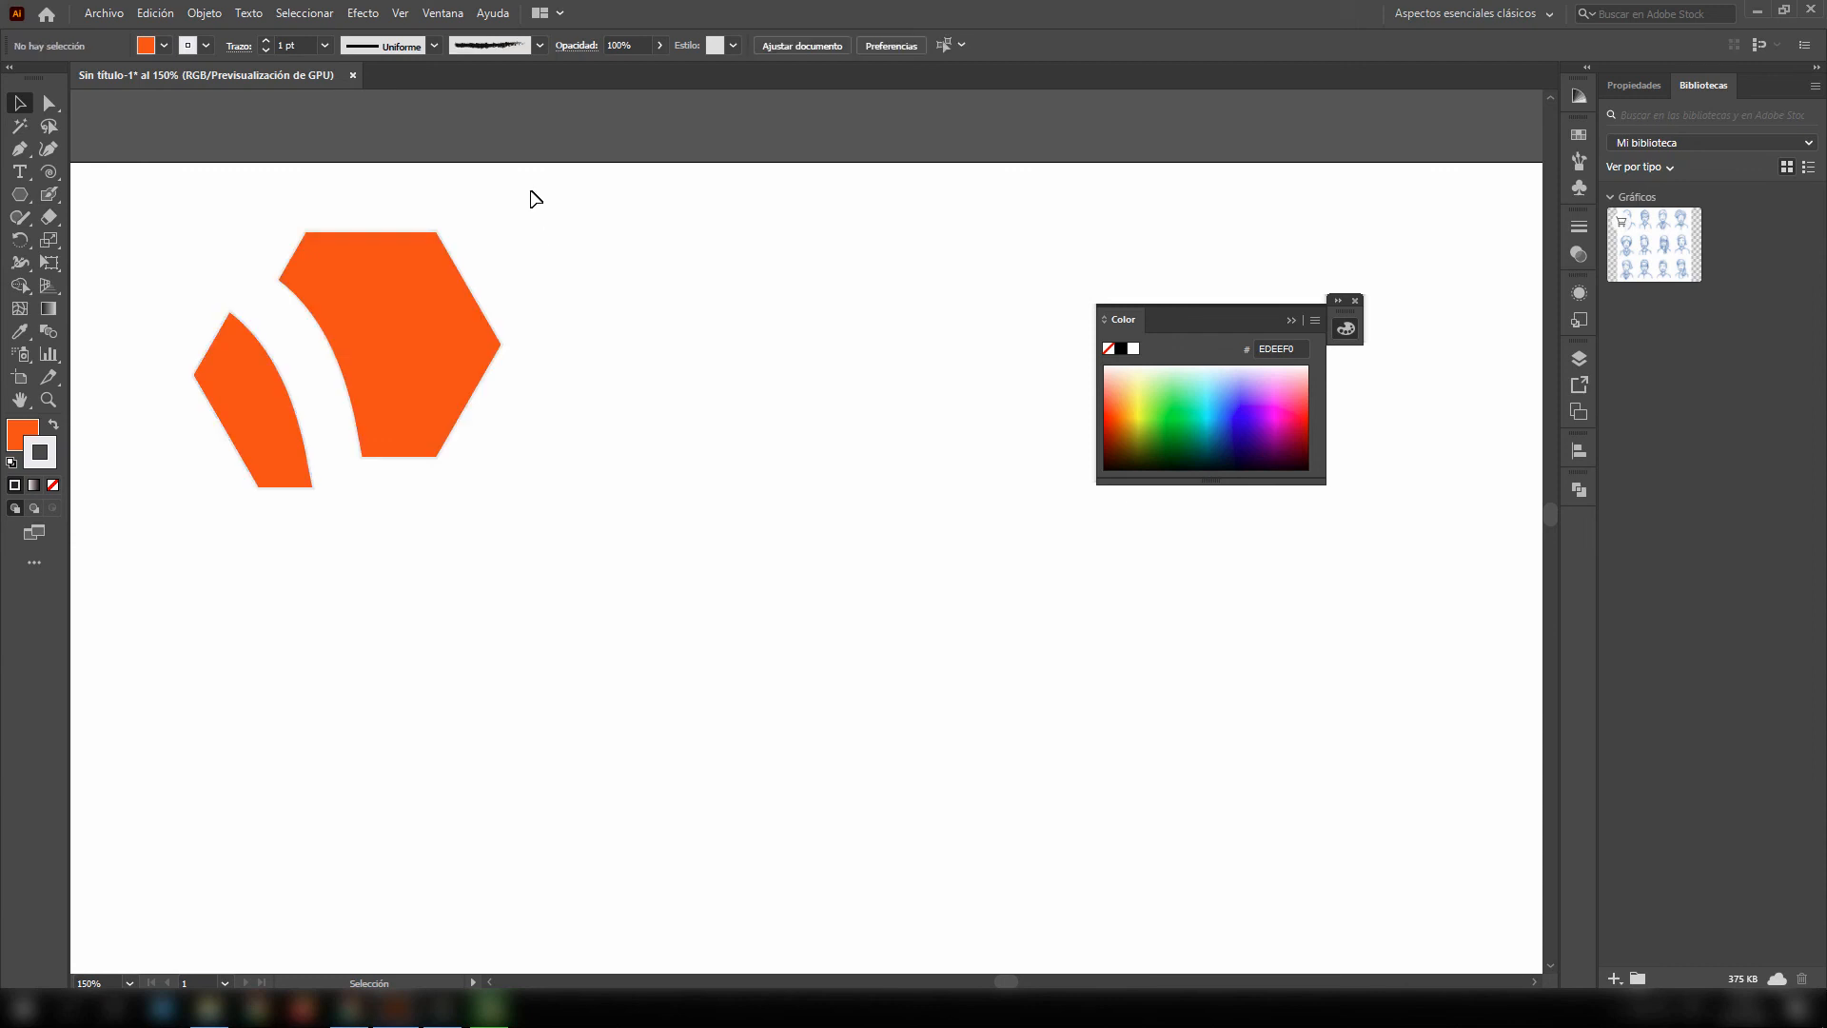
drag(533, 198, 203, 567)
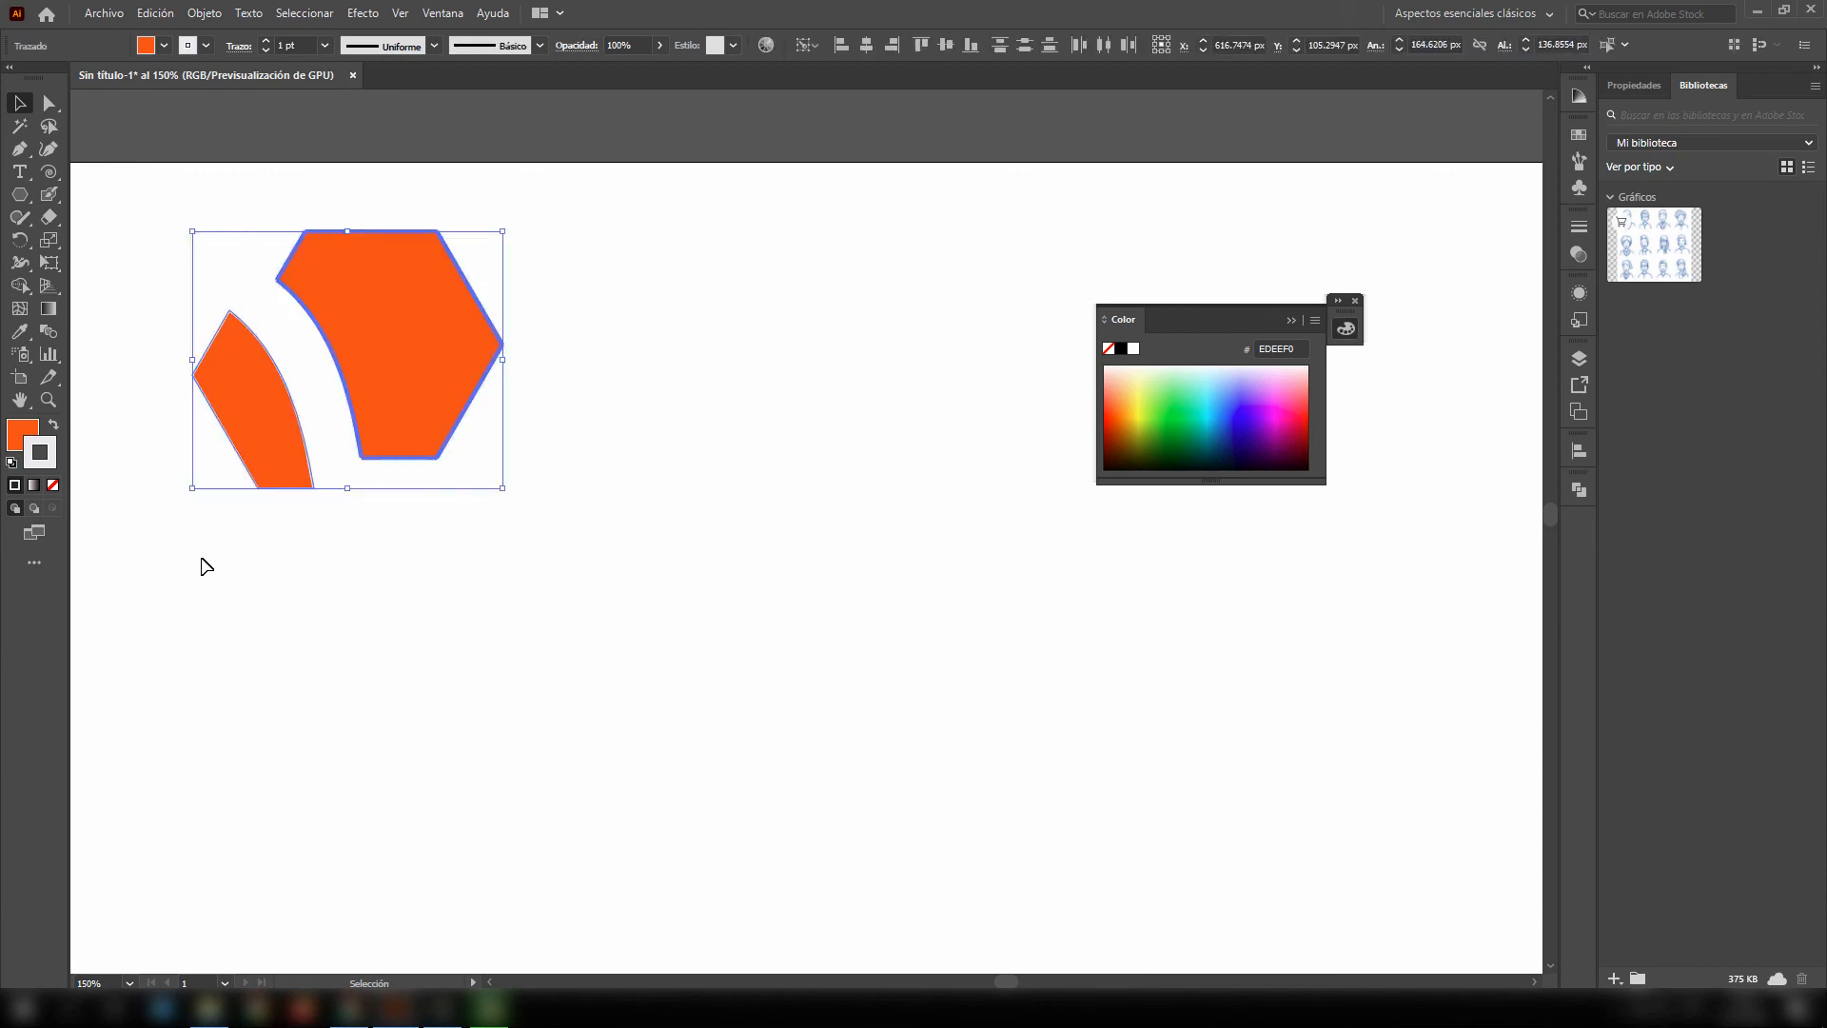
key(Delete)
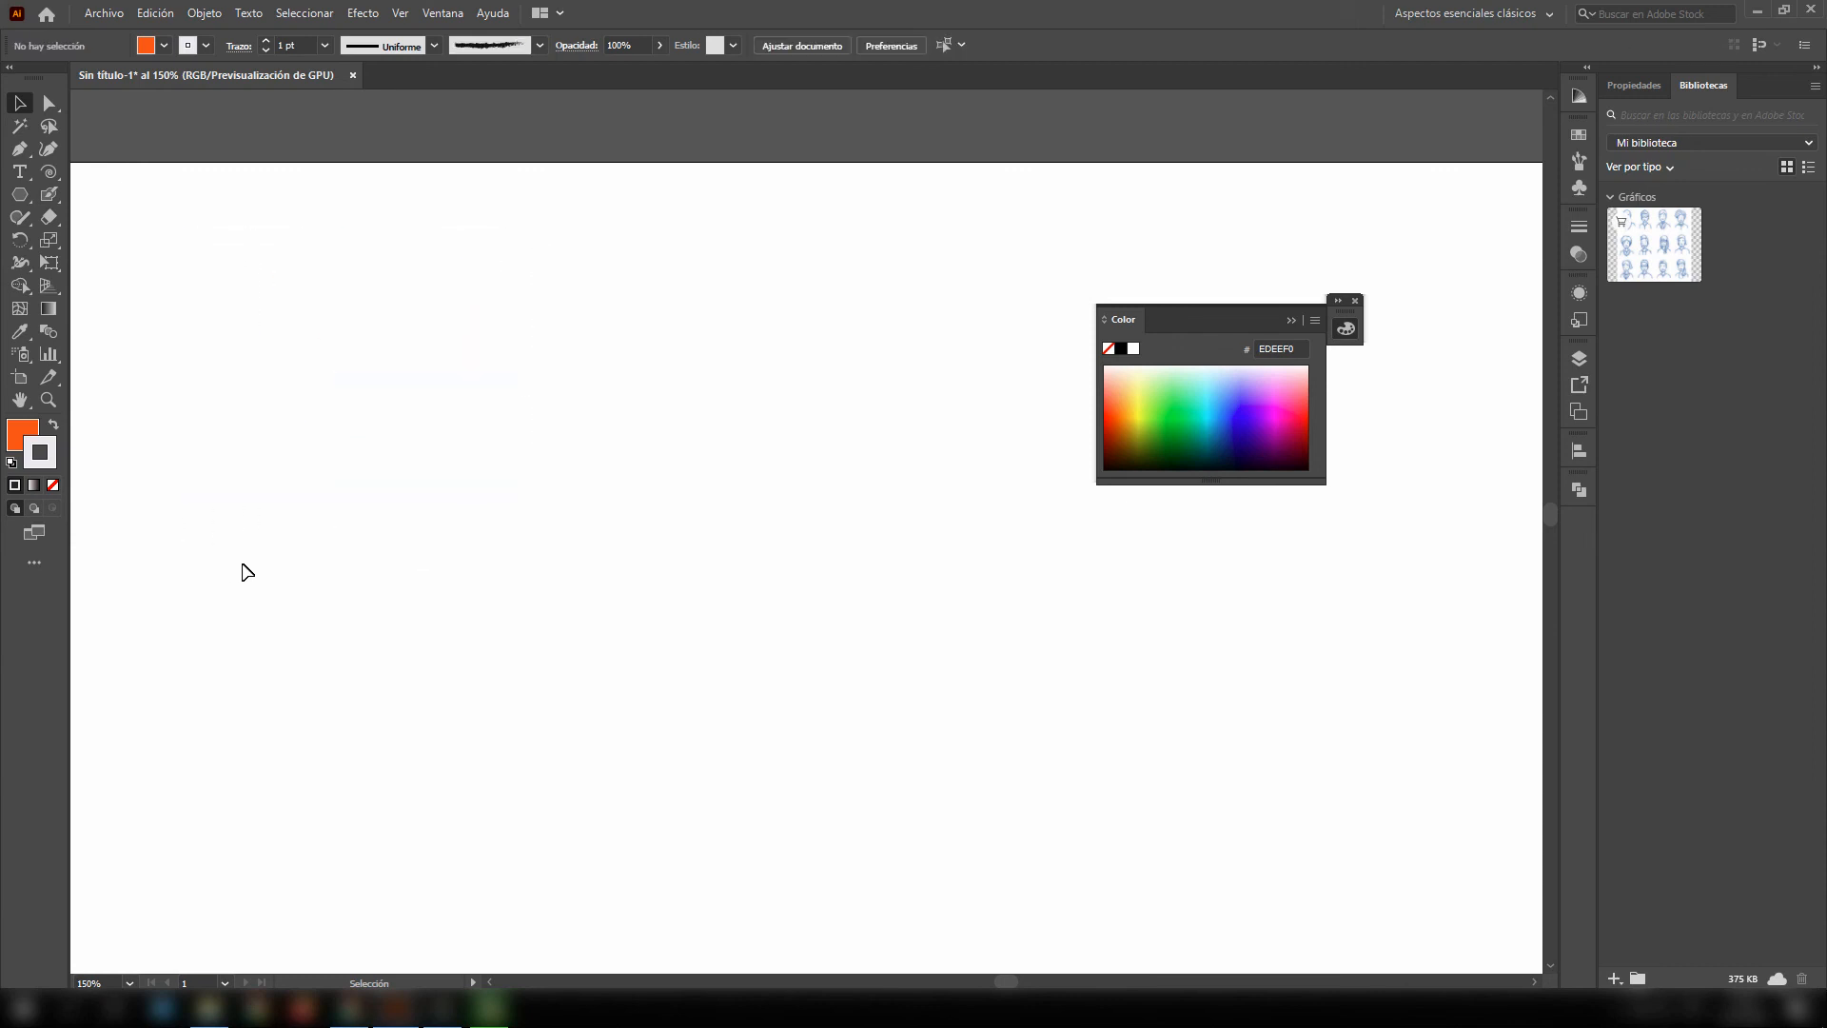